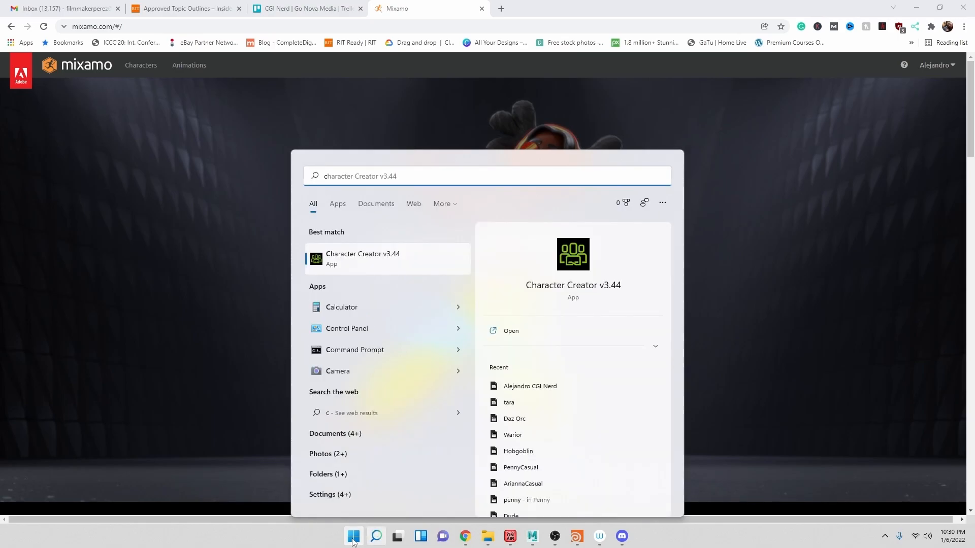
Launch Character Creator v3.44, maximize its window and dismiss the welcome screen
key(Return)
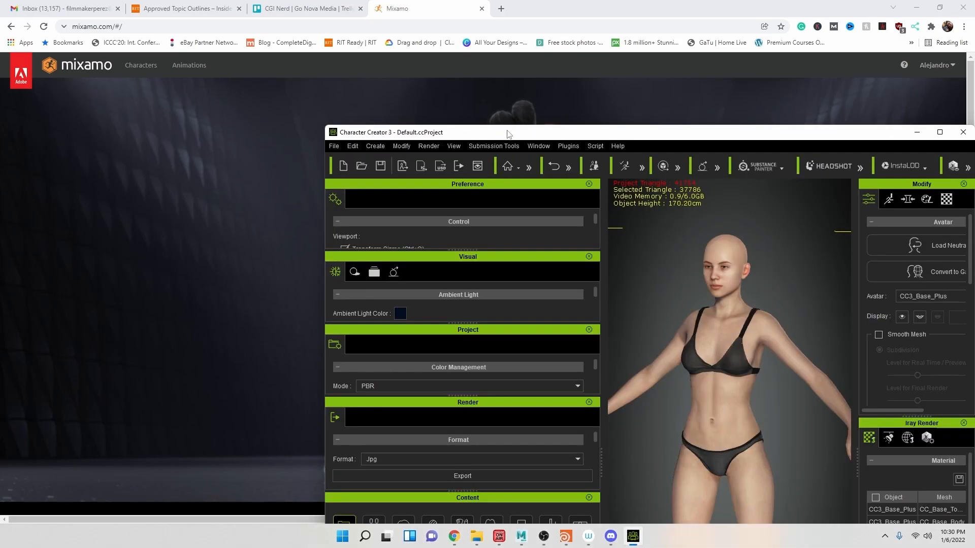
double_click(508, 133)
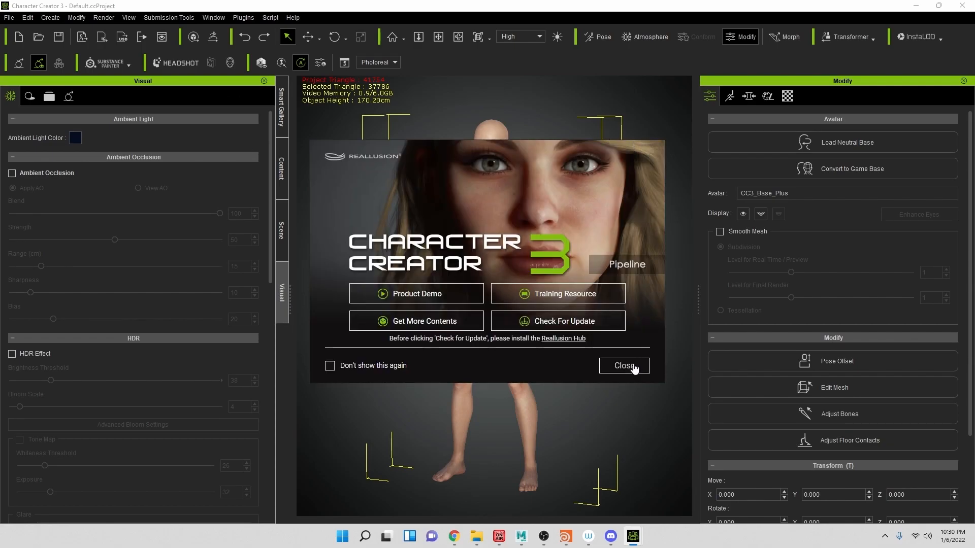
click(634, 369)
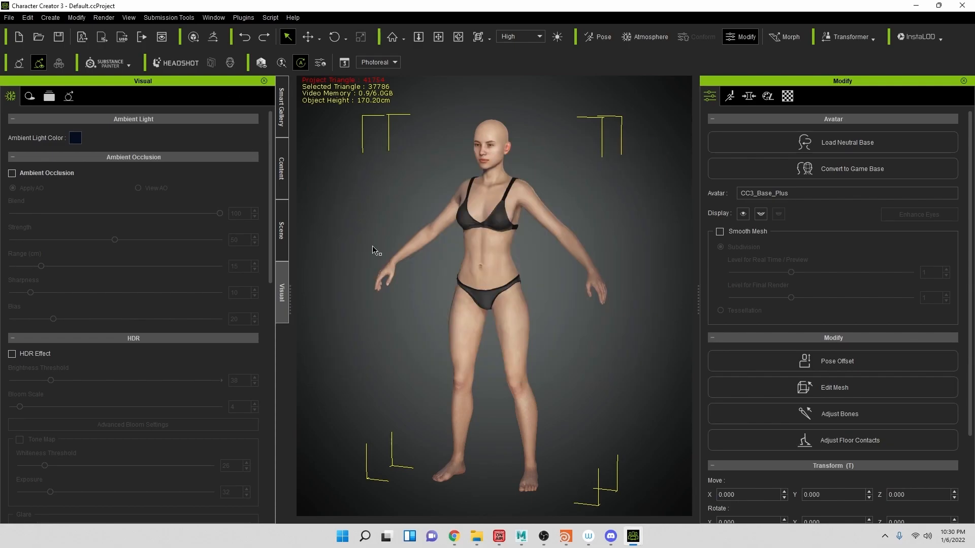
Show the Smart Gallery and decline the new content update
click(284, 108)
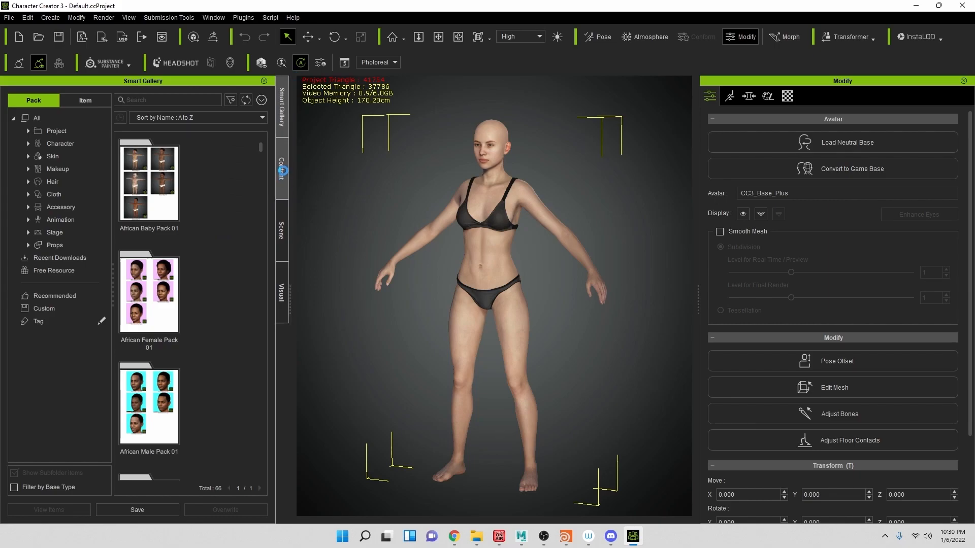
click(282, 164)
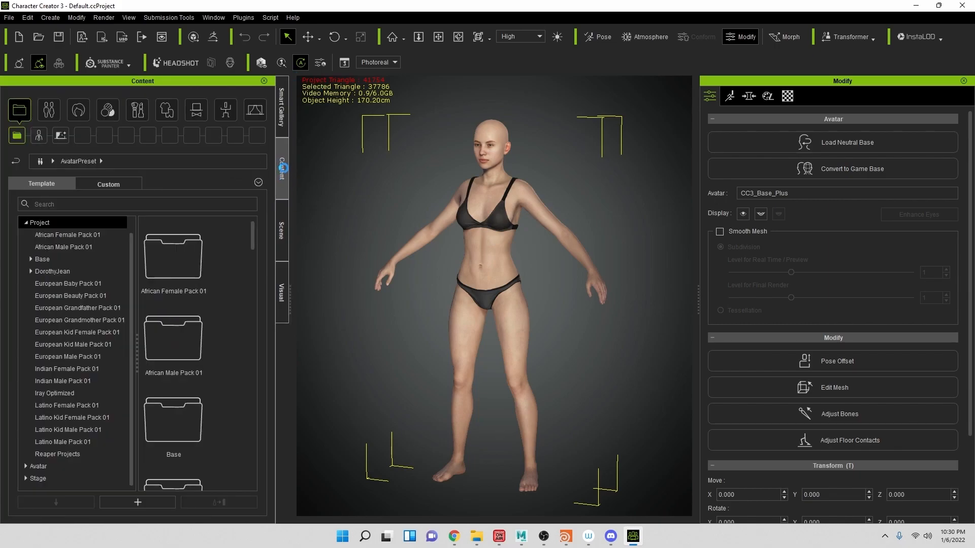
click(282, 108)
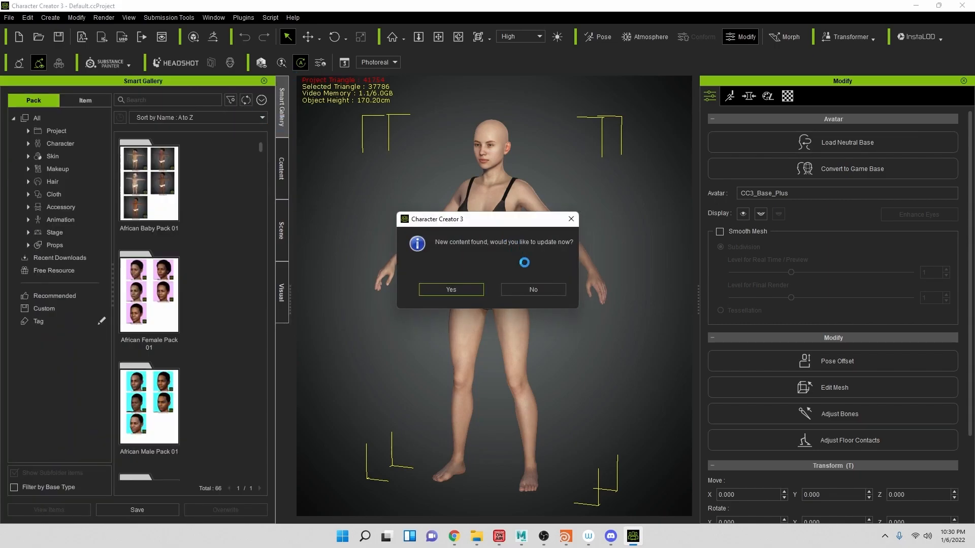
click(533, 289)
Load the Robert avatar from the Cartoon Character Designer pack in place of the default character
scroll(206, 293, down, 2)
scroll(206, 293, down, 5)
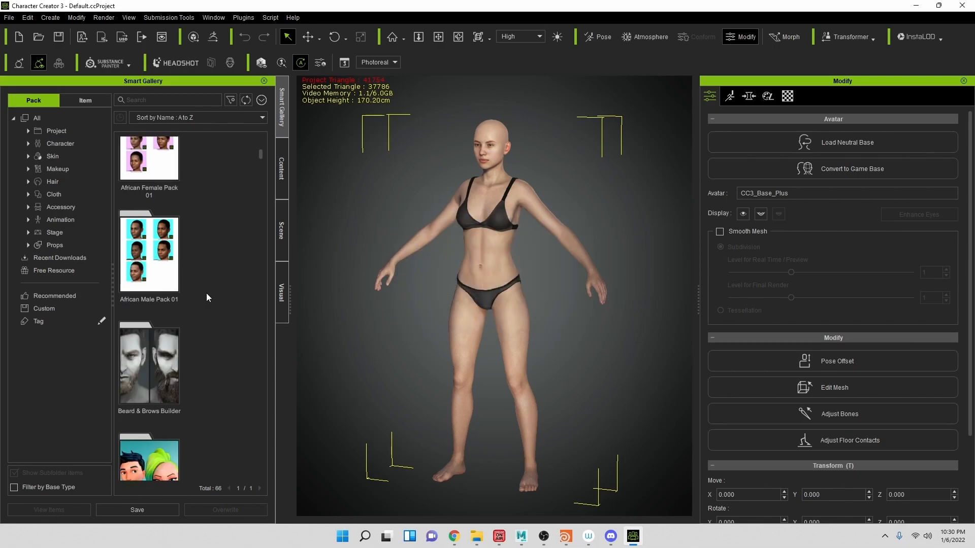
double_click(150, 322)
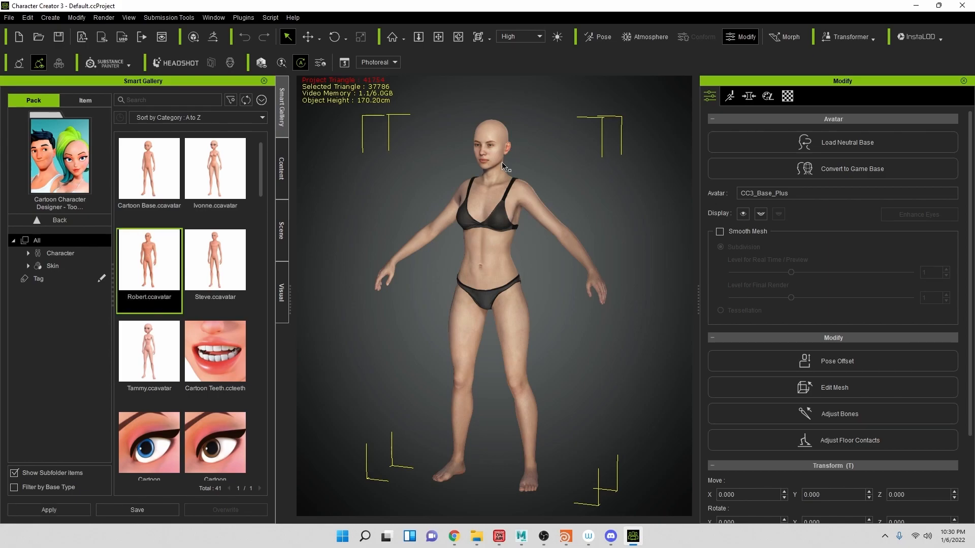
drag(149, 262, 468, 308)
click(458, 296)
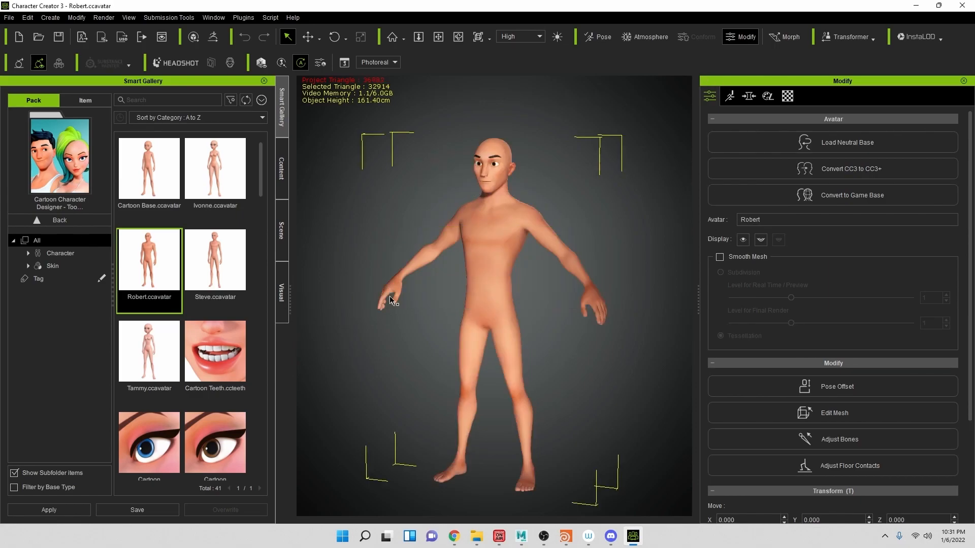
Fatten the avatar with the body morphs, setting Body Fat A to -40 and Body Fat B to 84
click(749, 96)
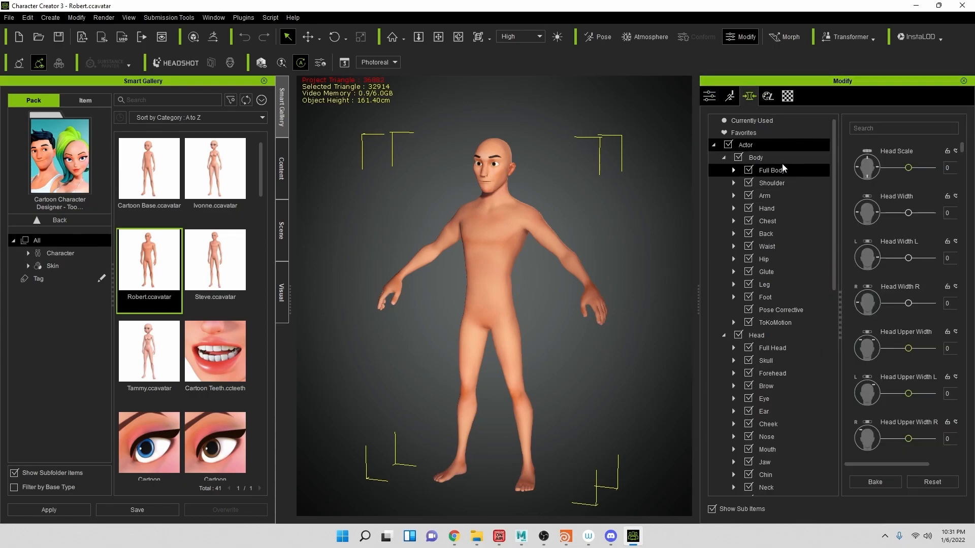
click(755, 158)
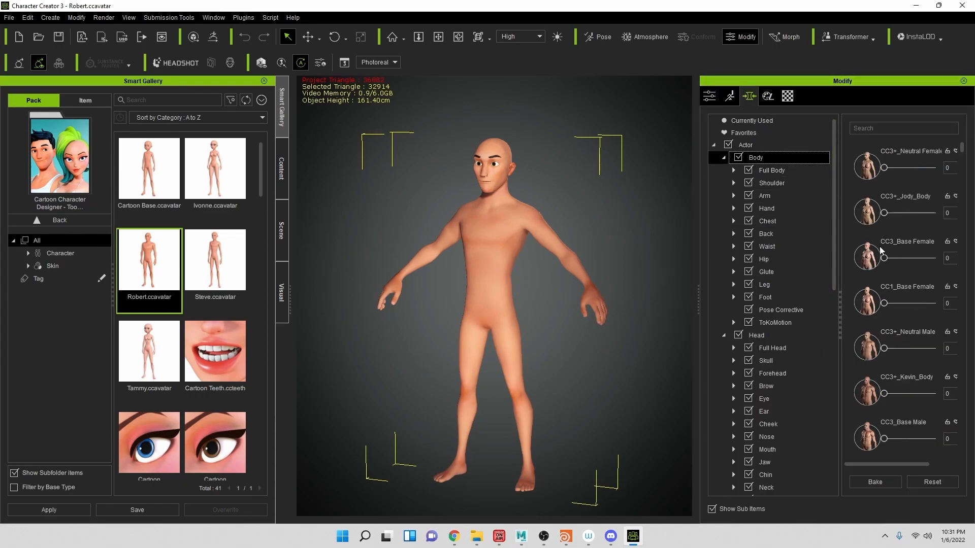
scroll(882, 347, down, 10)
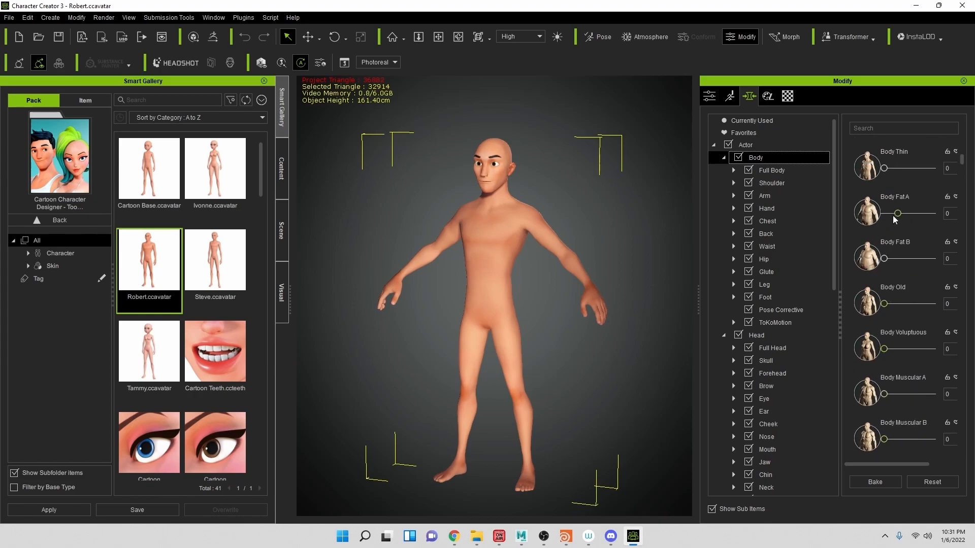
drag(899, 216, 876, 218)
drag(884, 258, 923, 269)
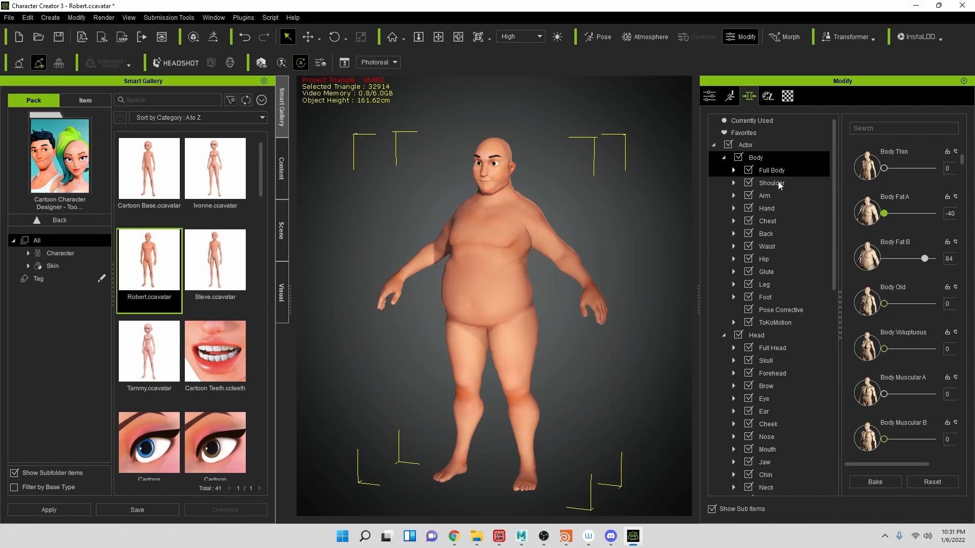
Shorten and thicken the avatar's legs with Leg Length at -38 and Thigh Scale at 100
scroll(824, 285, down, 5)
scroll(867, 452, down, 6)
scroll(863, 437, up, 1)
scroll(783, 229, up, 5)
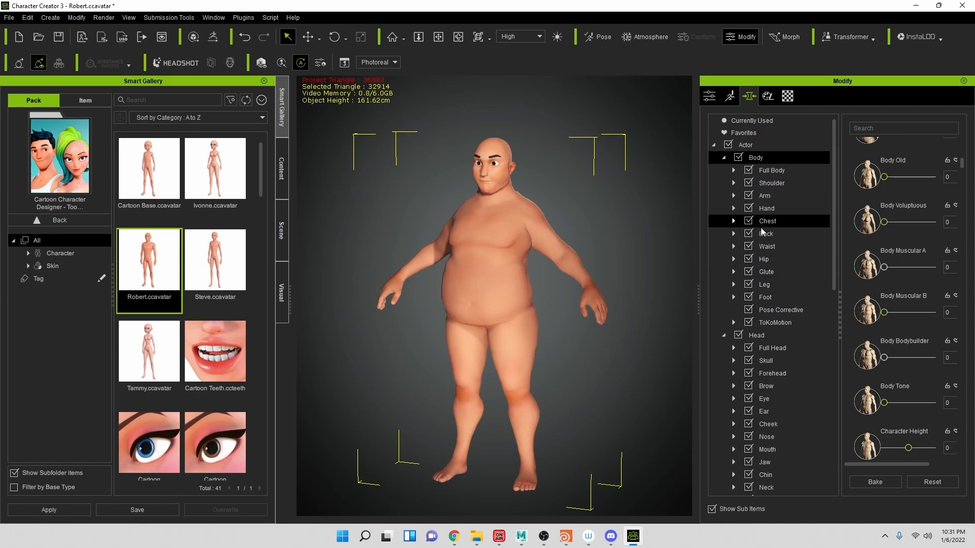
click(766, 285)
mouse_move(908, 171)
mouse_down()
mouse_move(898, 171)
mouse_move(927, 172)
mouse_move(893, 177)
mouse_up()
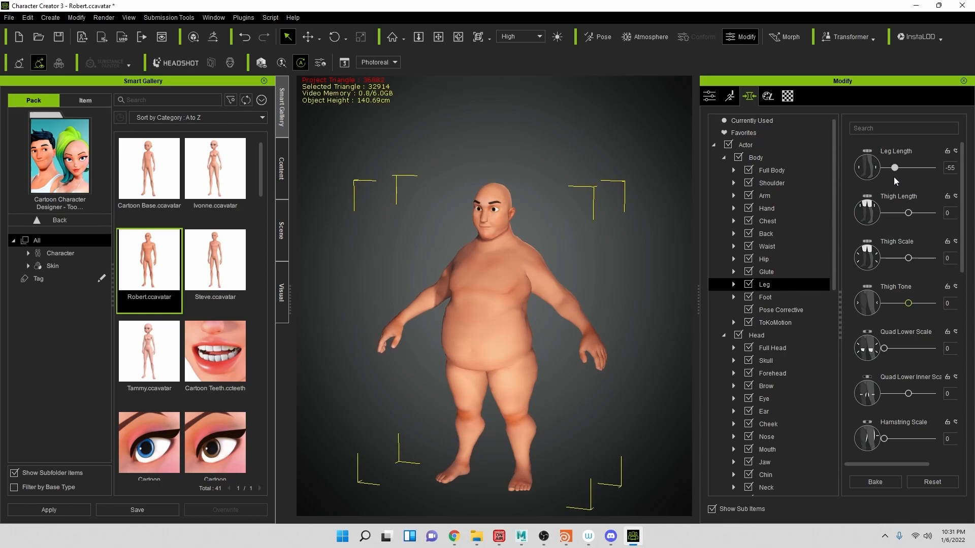
drag(907, 258, 957, 258)
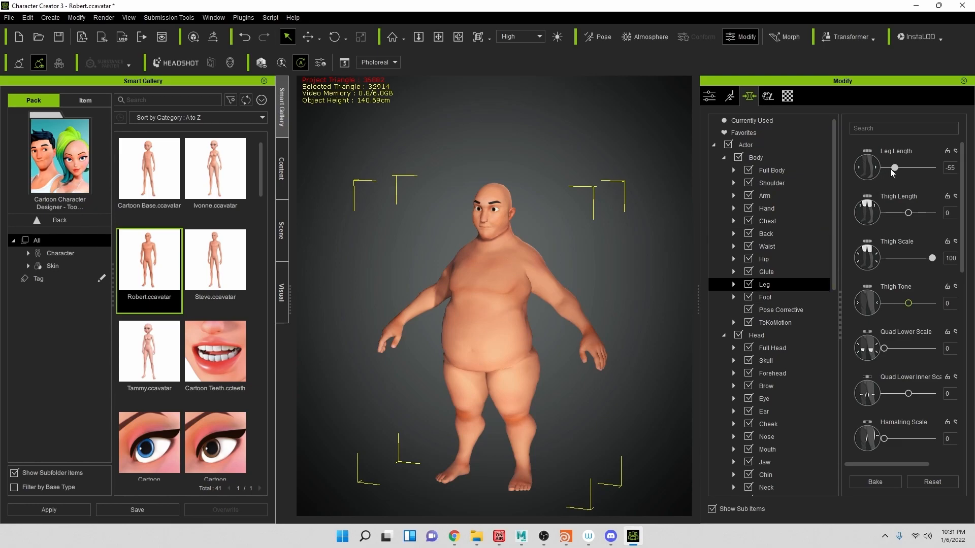
drag(898, 170, 897, 172)
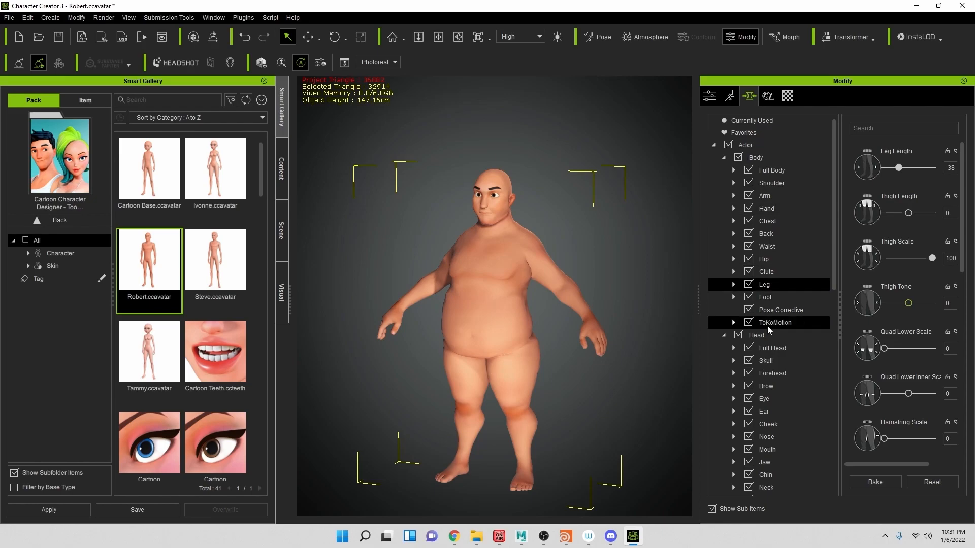
Find the aging morph for the full head by searching "old" and set Face Old to 100
click(756, 335)
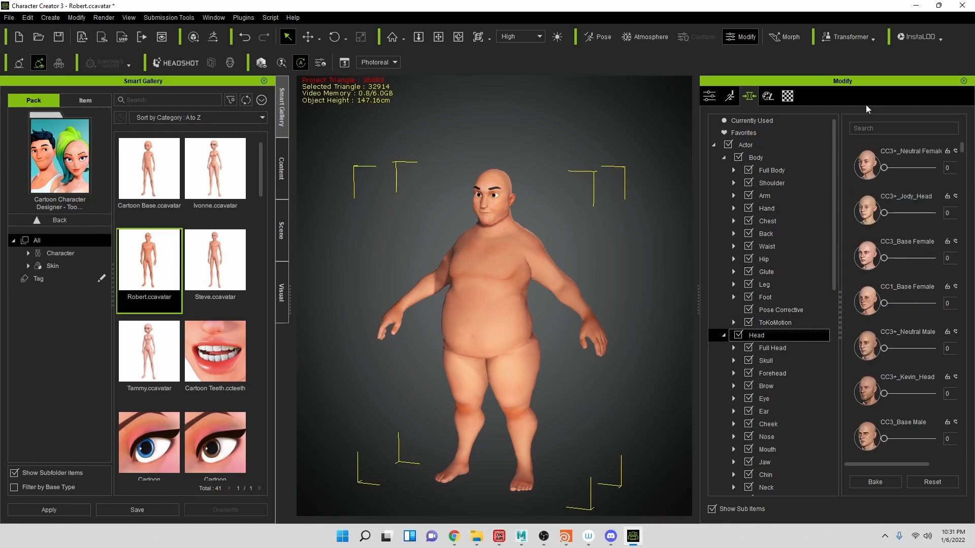
click(805, 349)
scroll(894, 358, down, 5)
scroll(894, 370, down, 5)
scroll(889, 374, down, 2)
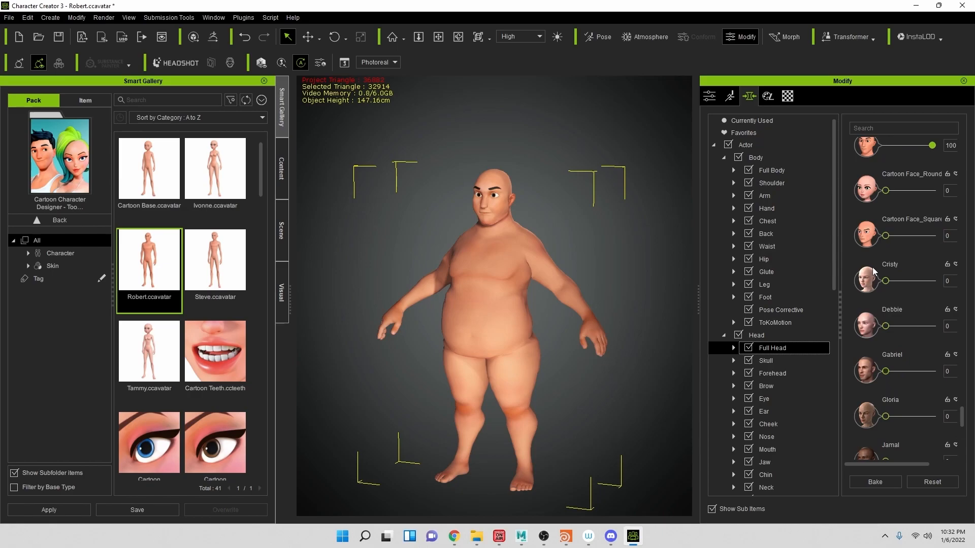
click(897, 128)
text(old)
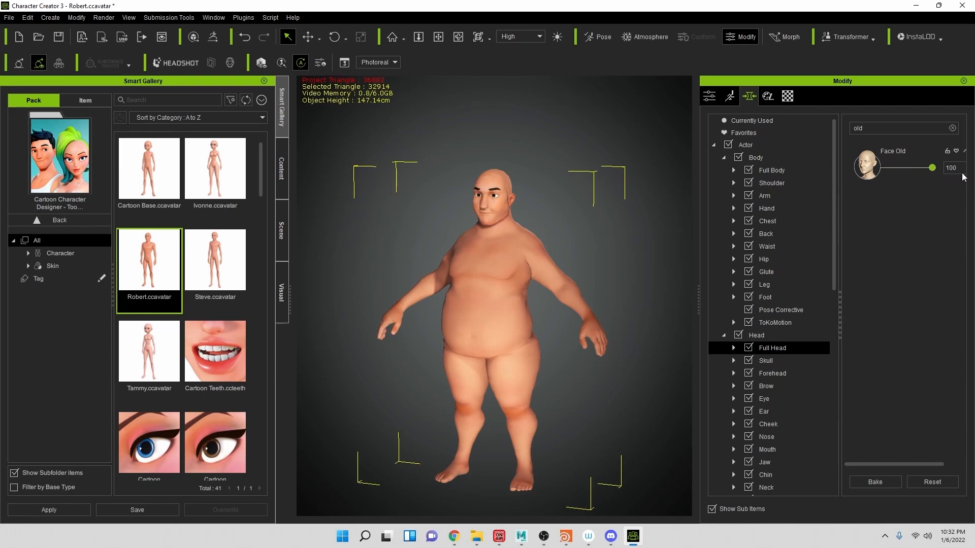
mouse_move(952, 174)
mouse_down()
mouse_move(895, 179)
mouse_move(945, 175)
mouse_up()
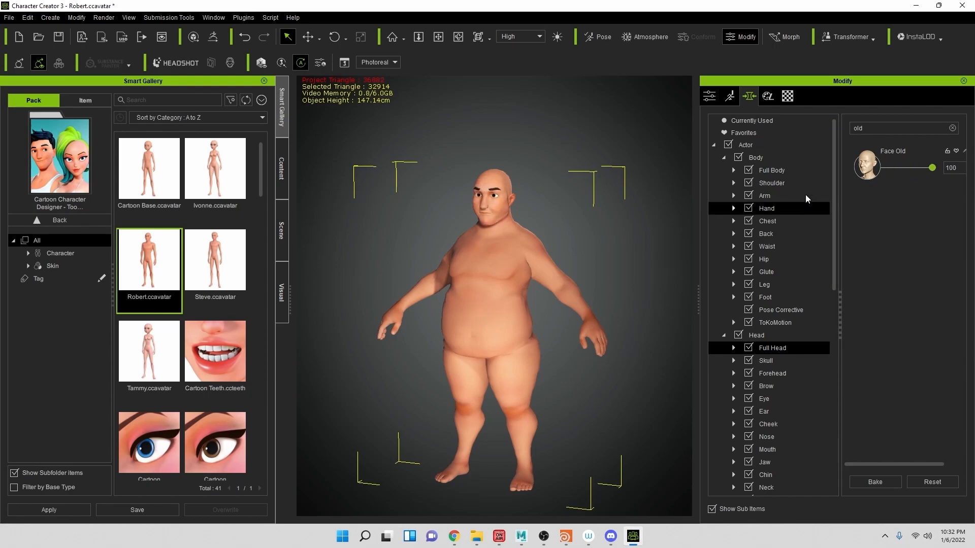
Dress the avatar in Punk Shirt_B from the shirt templates, using Fit Body Shape and the Default skin weight preset
click(619, 297)
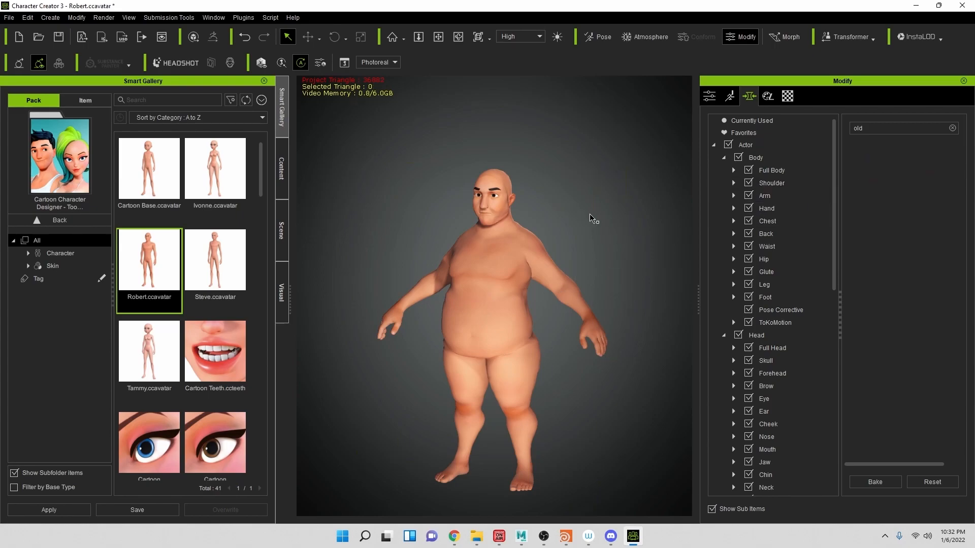
middle_drag(574, 207, 539, 206)
right_drag(539, 205, 561, 204)
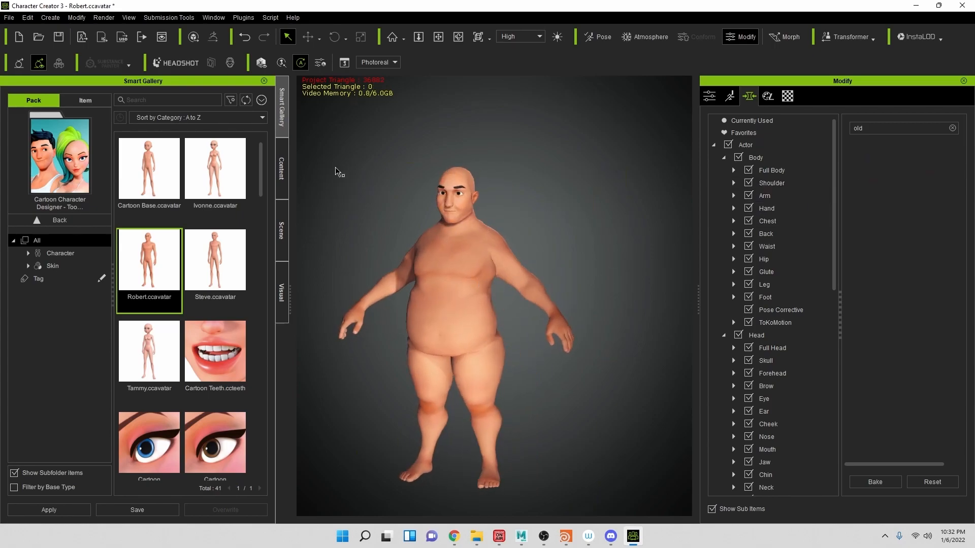
click(280, 254)
click(279, 183)
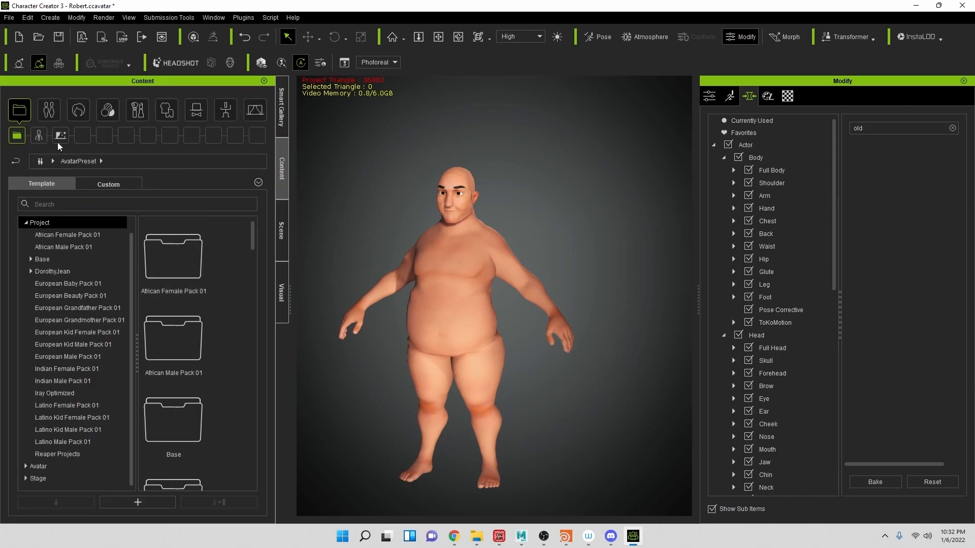
click(167, 110)
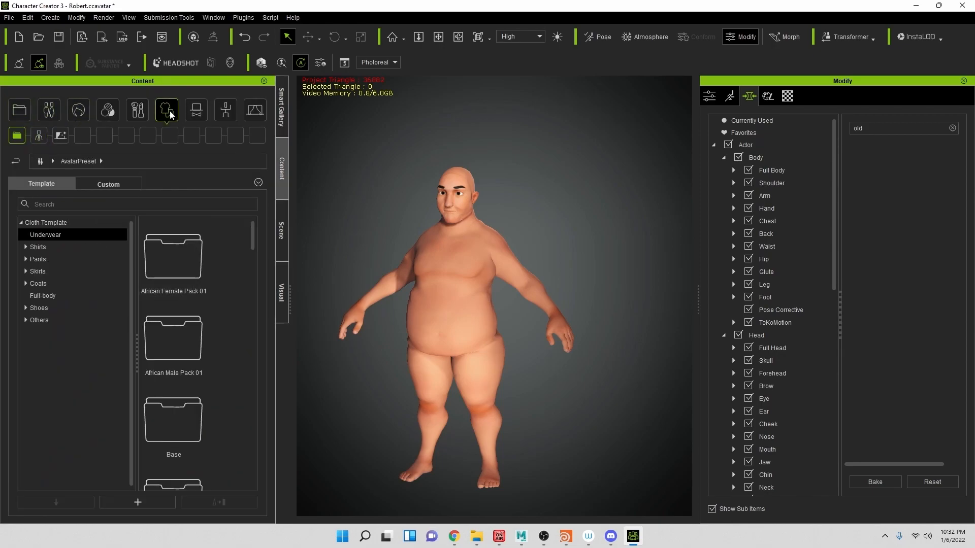
click(41, 248)
scroll(182, 351, down, 5)
drag(191, 291, 519, 262)
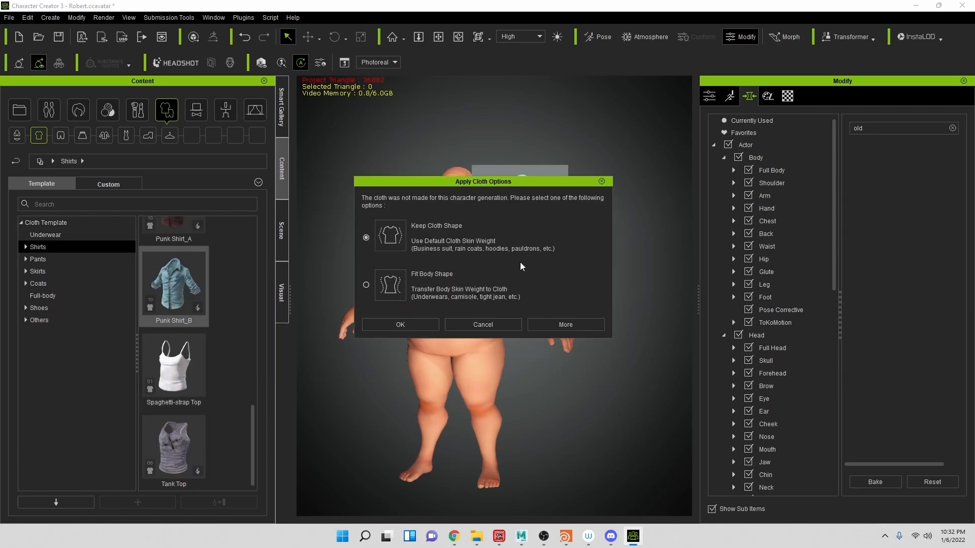
click(407, 328)
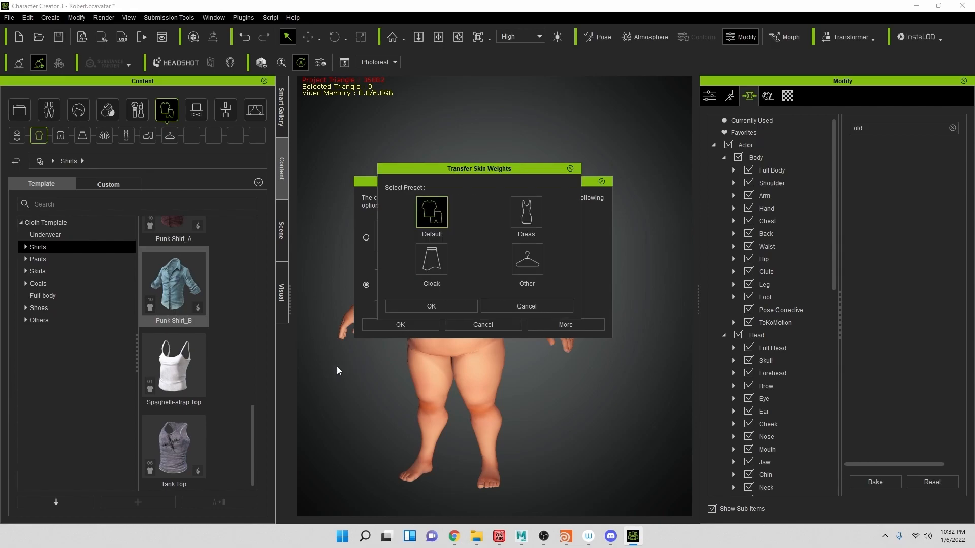
click(422, 306)
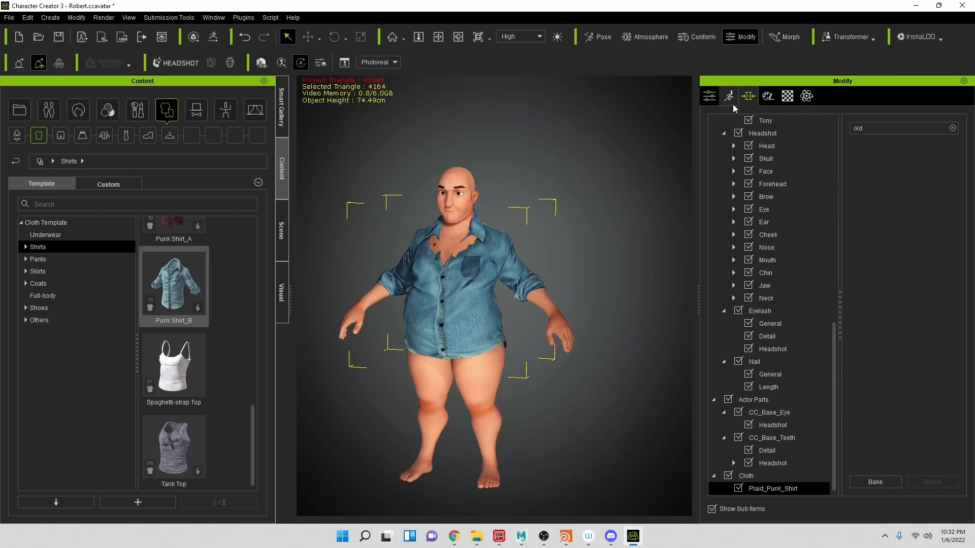
Conform the denim shirt to the body by calculating its collision with conforming enabled
click(710, 97)
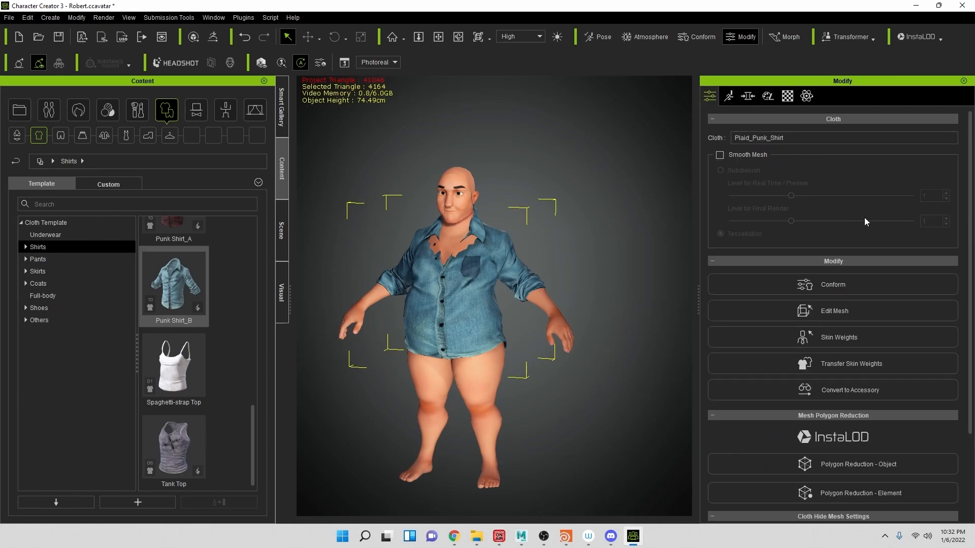
click(842, 289)
click(856, 320)
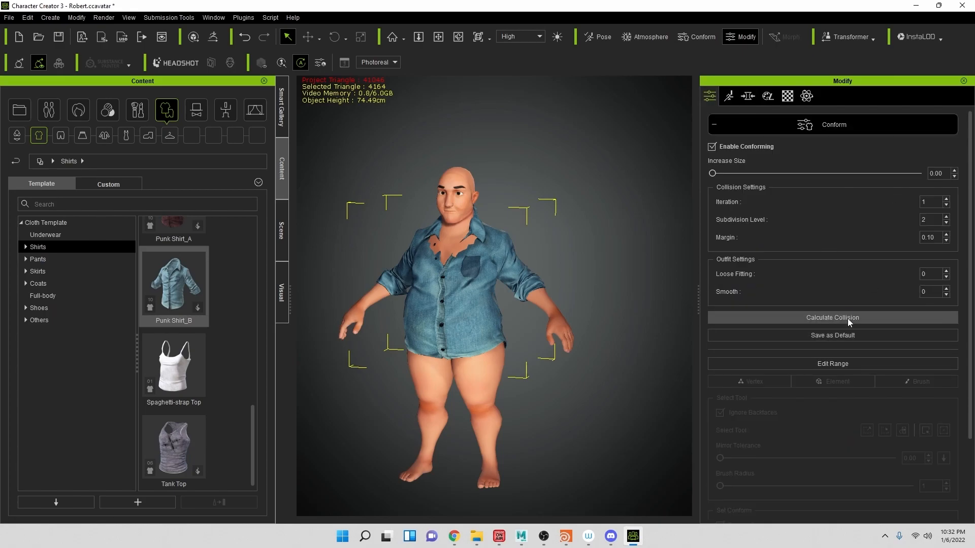
click(829, 317)
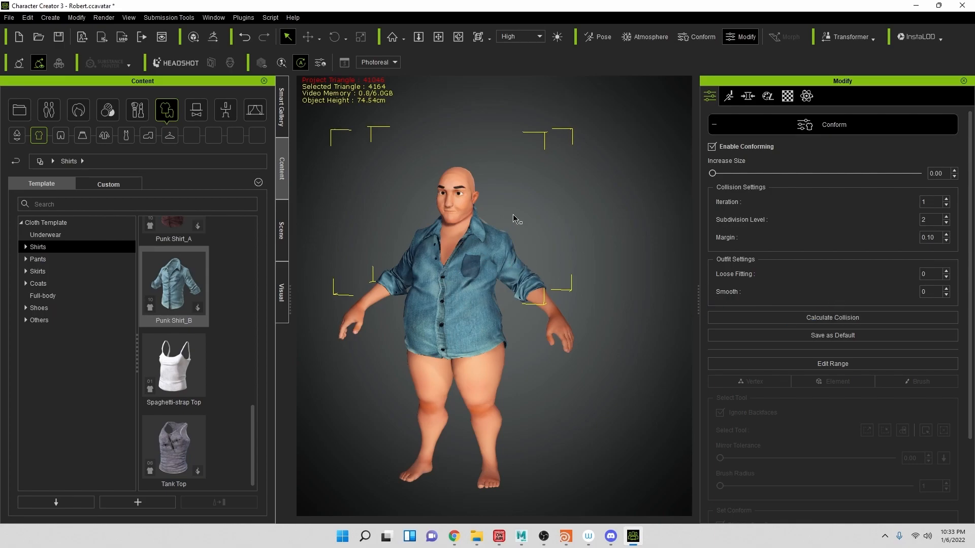
Put the Boots_B shoes on the avatar and check their Conform settings
click(39, 308)
drag(170, 408, 480, 402)
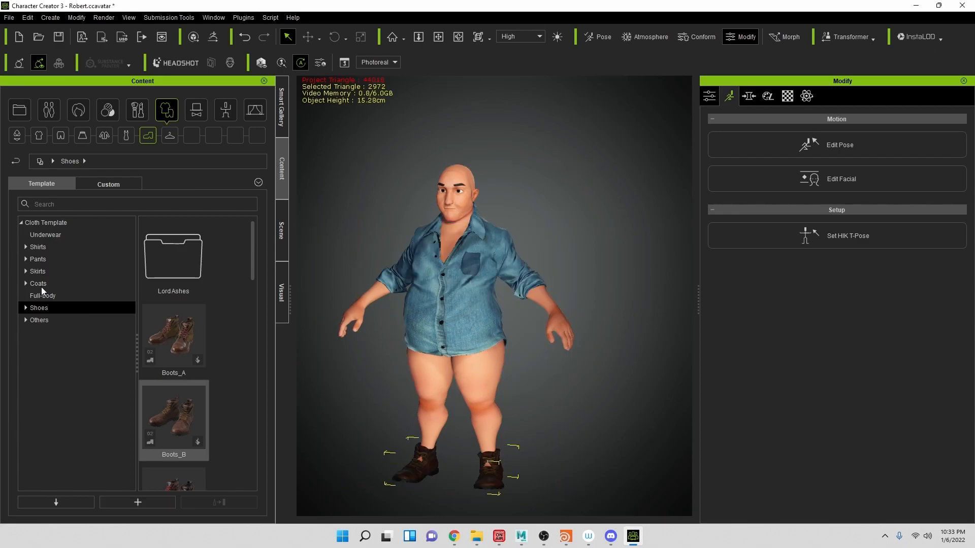
click(717, 98)
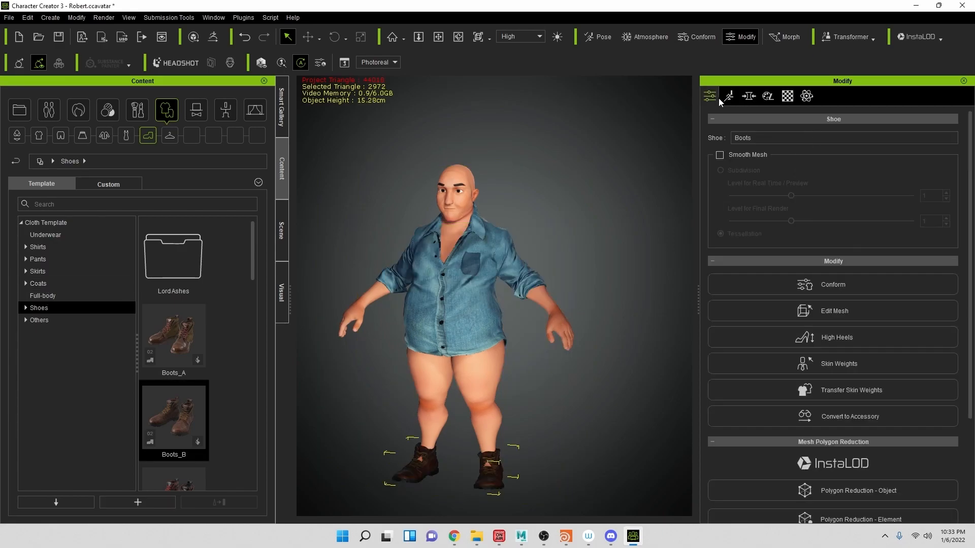
click(843, 285)
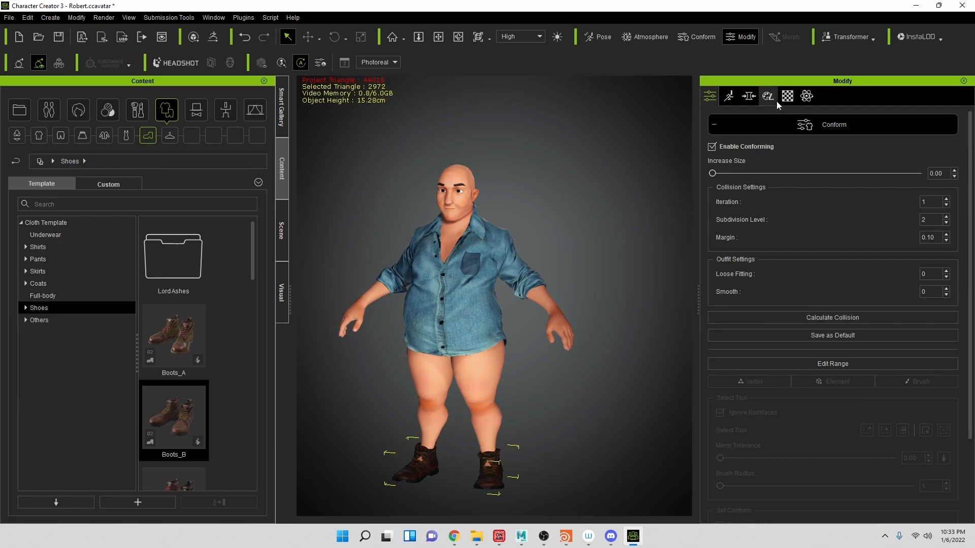
click(805, 124)
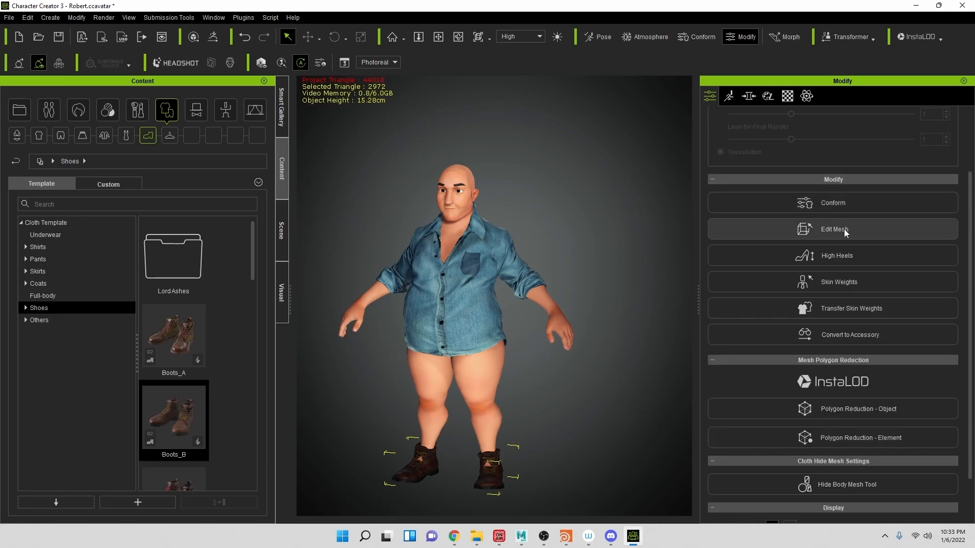
Try to select and scale a boot as a mesh element in Edit Mesh
click(846, 229)
click(874, 149)
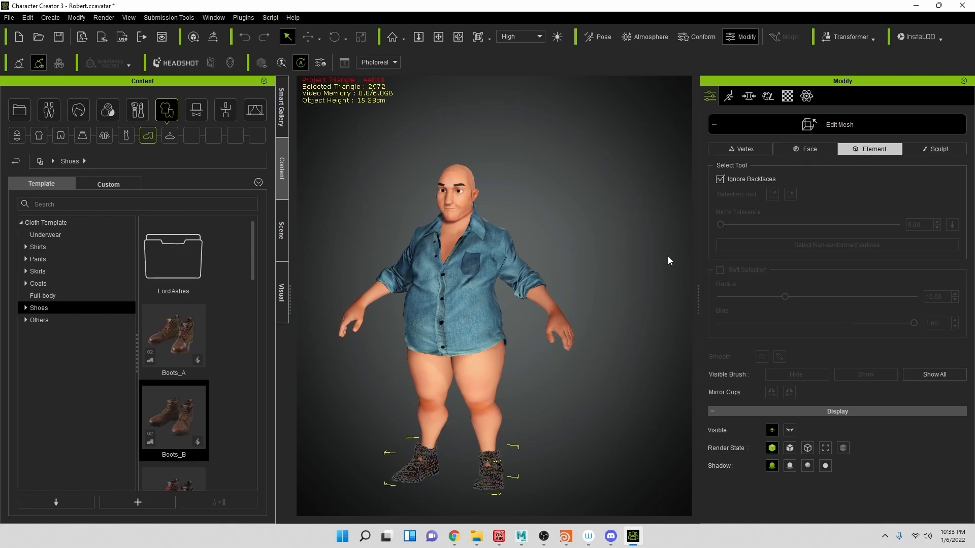
drag(395, 442, 440, 456)
key(r)
key(ctrl+z)
alt+middle_drag(443, 468, 394, 478)
alt+drag(394, 477, 354, 476)
key(w)
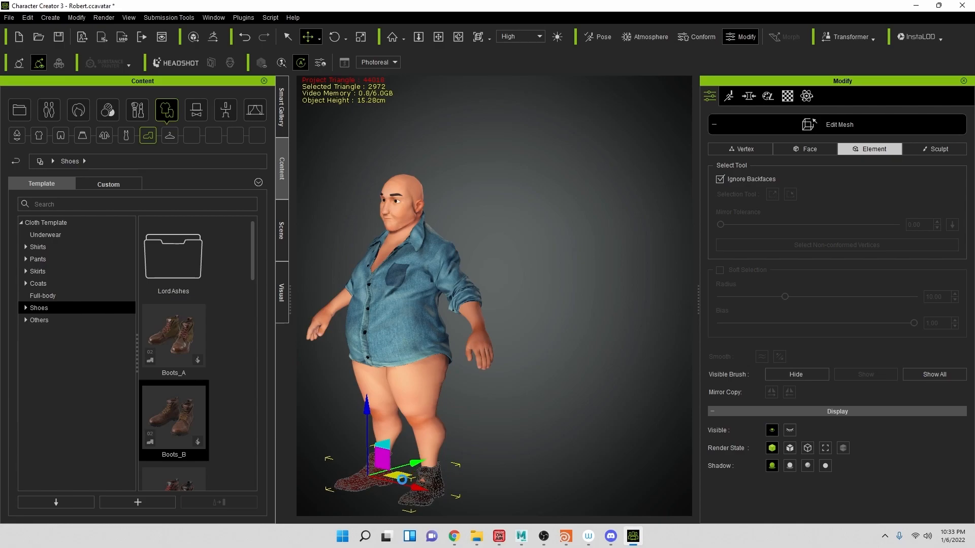
key(r)
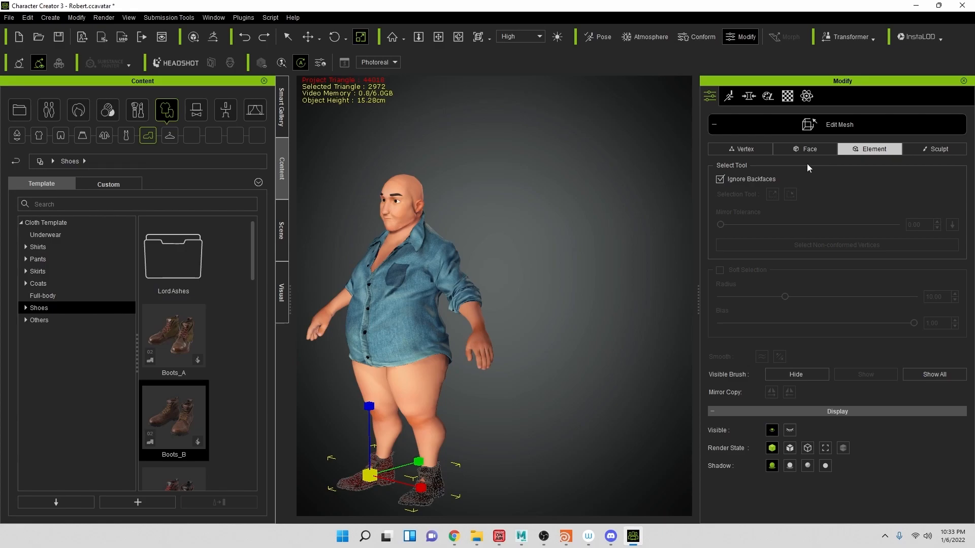
click(762, 122)
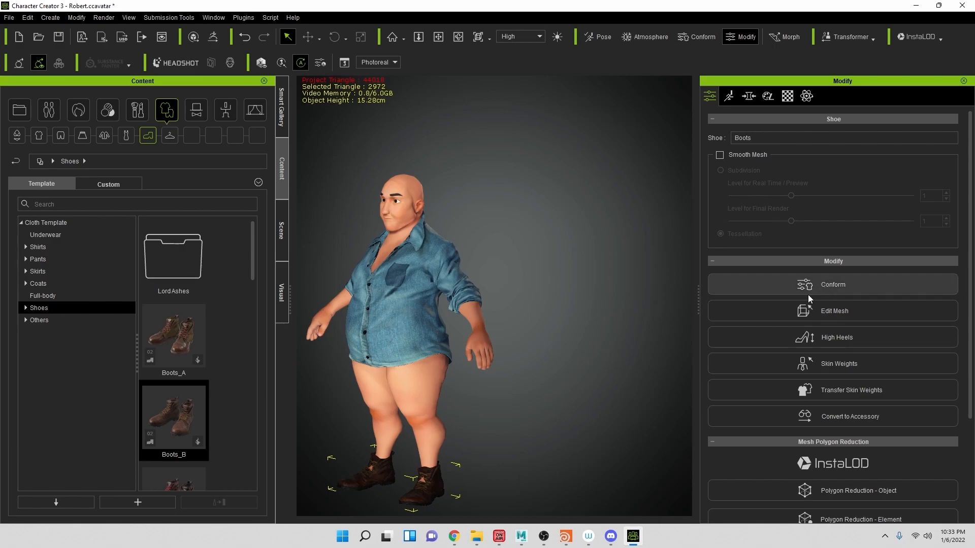
Conform the boots to the body by calculating their collision with conforming enabled
click(833, 285)
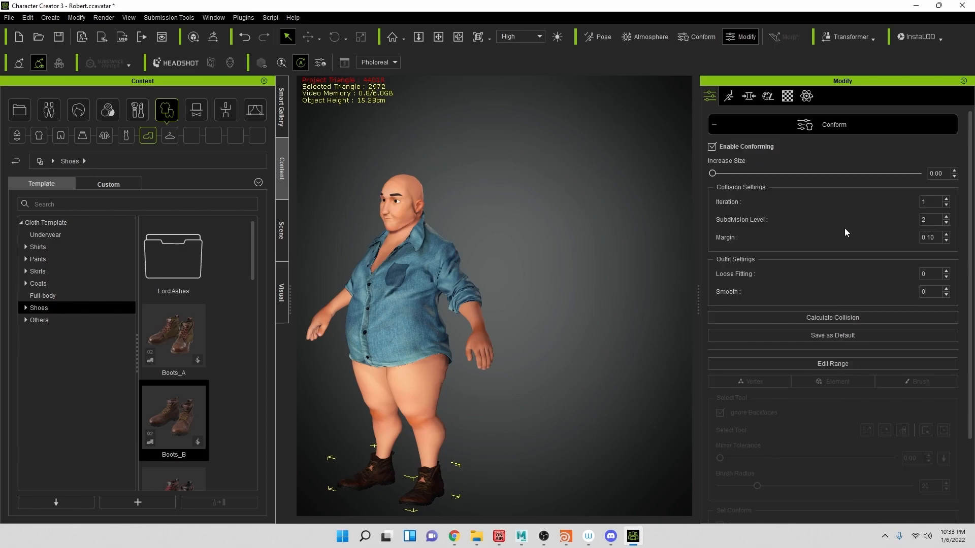
click(831, 317)
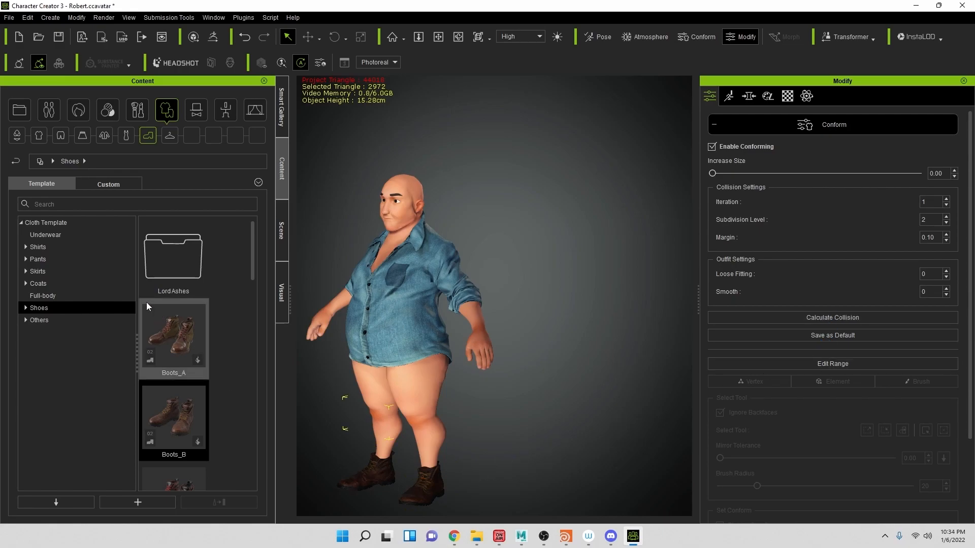
Put the tan Jeans_E pants on the avatar using Fit Body Shape and the Default skin weight preset
click(42, 260)
scroll(187, 420, down, 8)
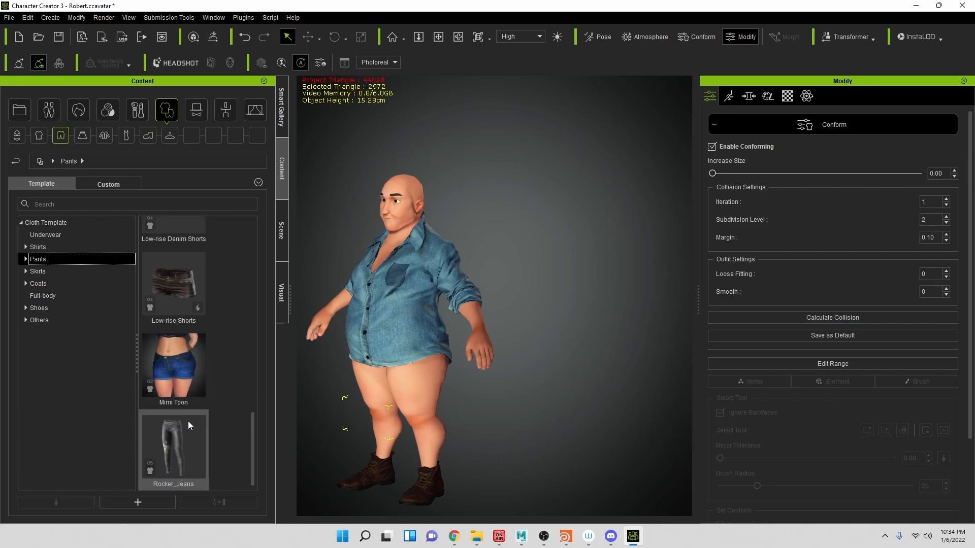
drag(182, 296, 403, 370)
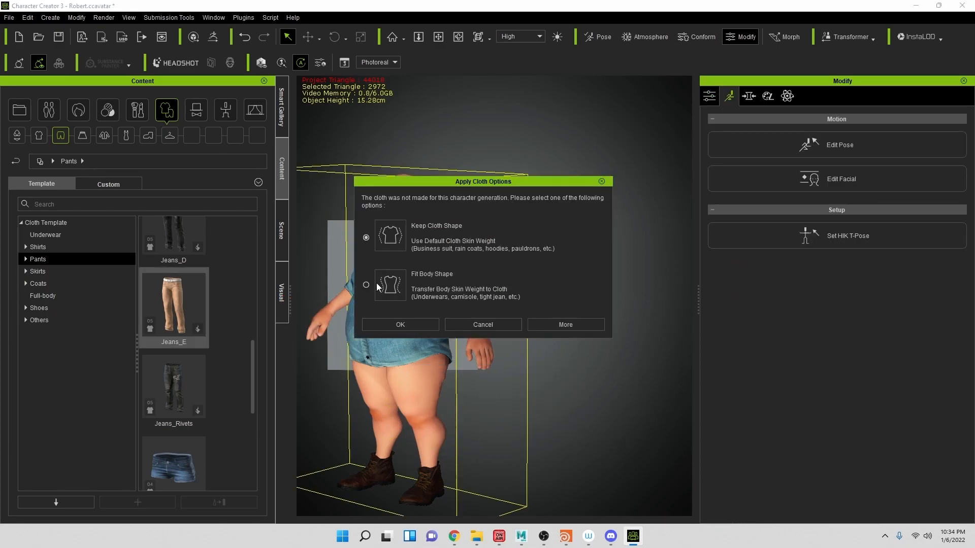
click(410, 325)
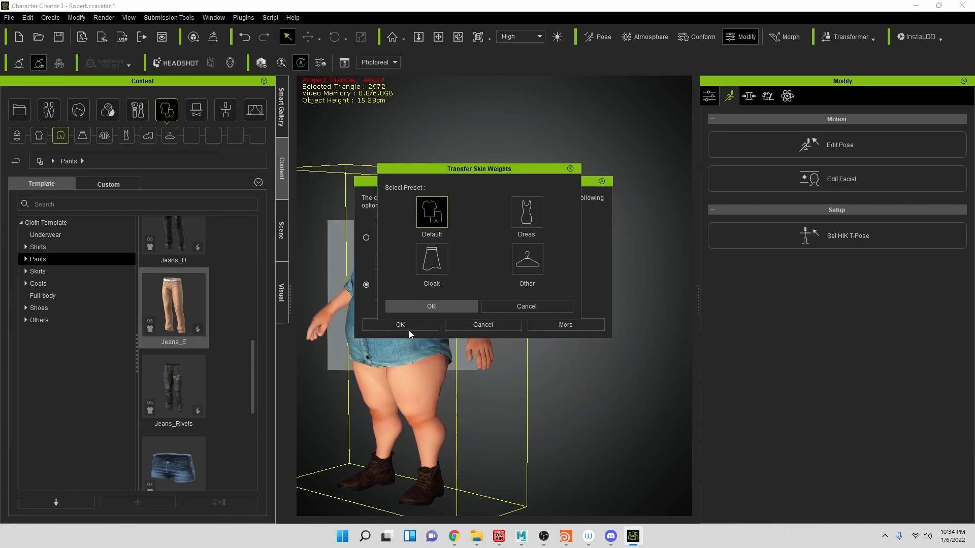
click(438, 306)
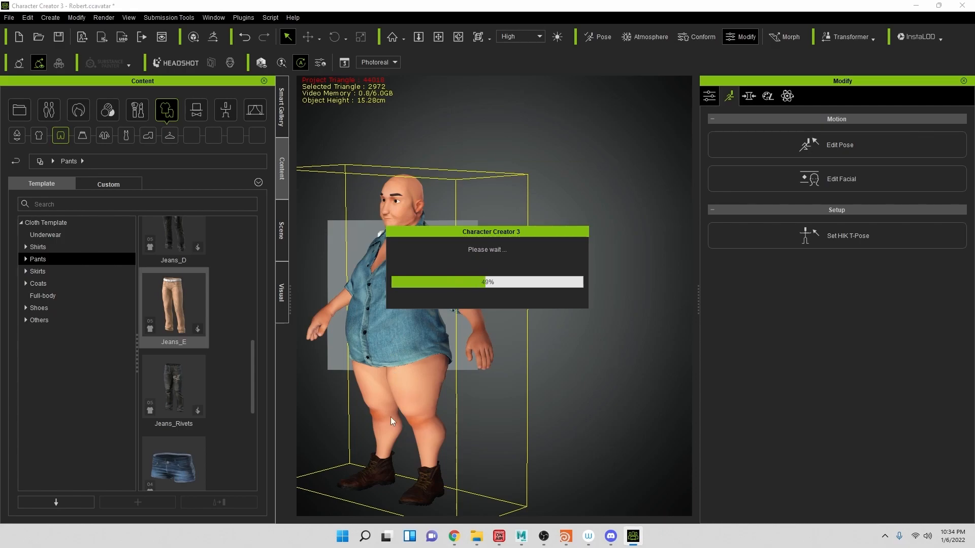
right_drag(512, 377, 532, 372)
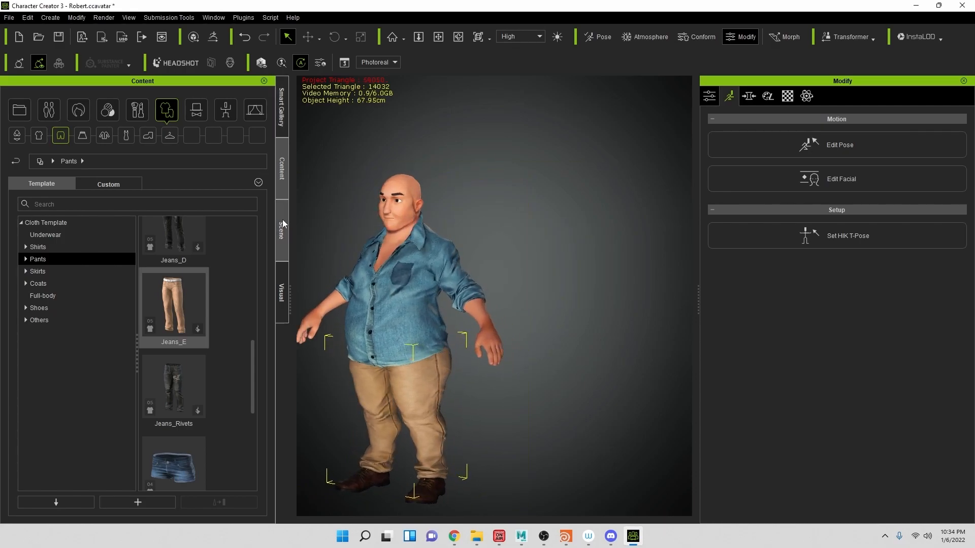
Apply the Short blowback hair from the grouped hair templates to the avatar and check it from the back and front
click(78, 110)
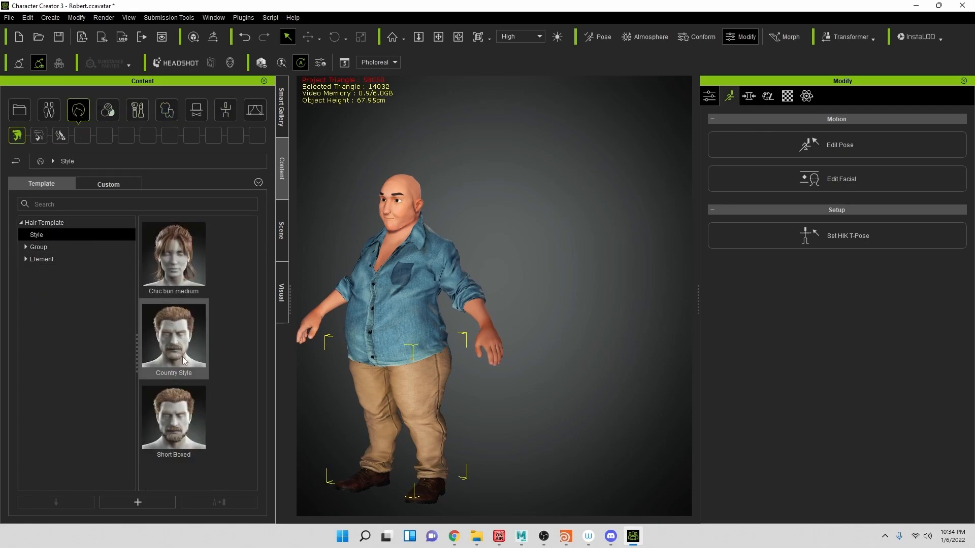
double_click(31, 248)
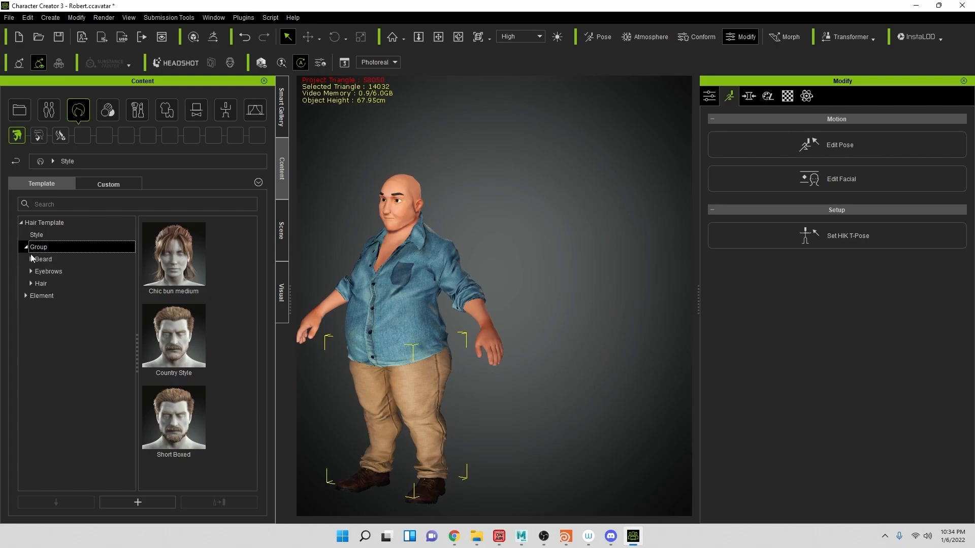
click(41, 283)
scroll(188, 376, down, 1)
drag(186, 421, 418, 174)
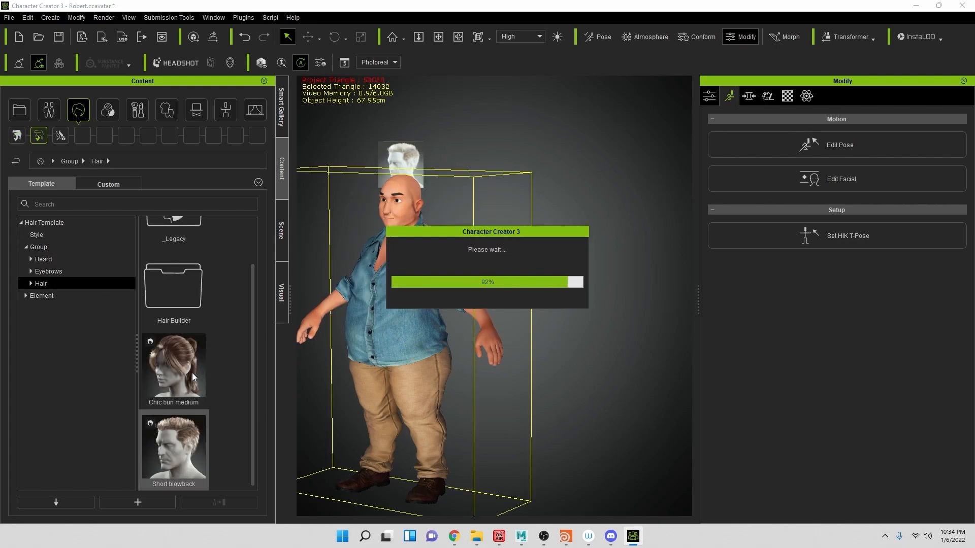
right_drag(529, 287, 46, 311)
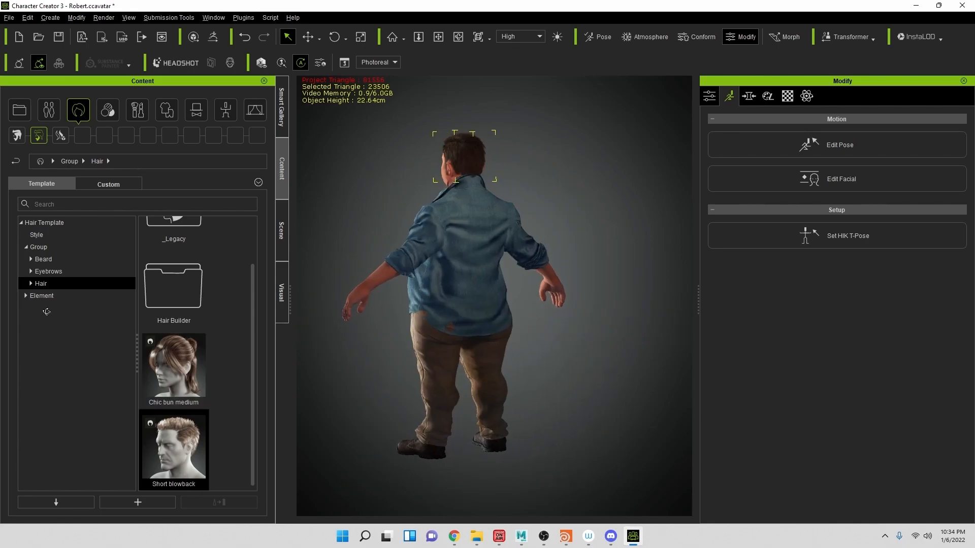
right_drag(329, 365, 484, 334)
scroll(483, 332, up, 5)
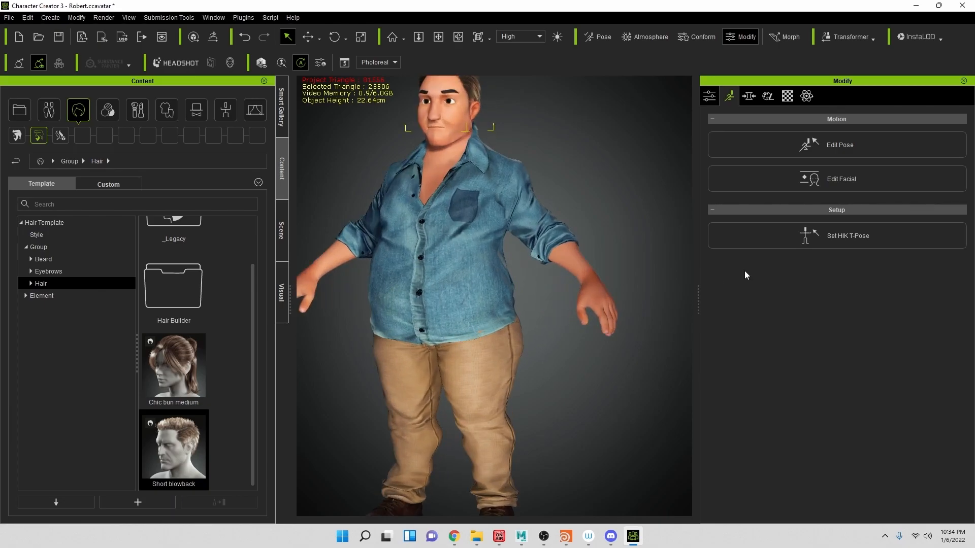
Select Plaid_Punk_Shirt in the scene and open its mesh for sculpting in Edit Mesh
click(710, 96)
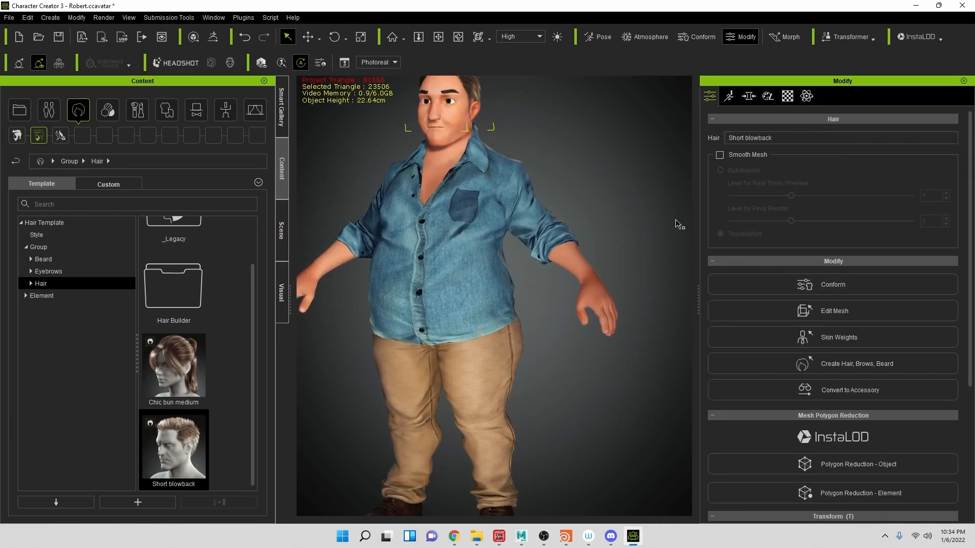
click(283, 236)
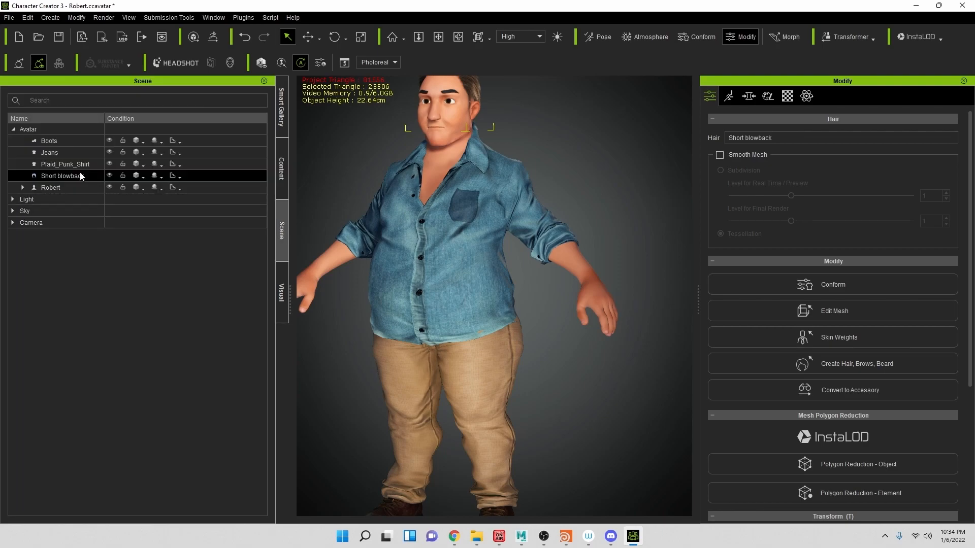
click(65, 164)
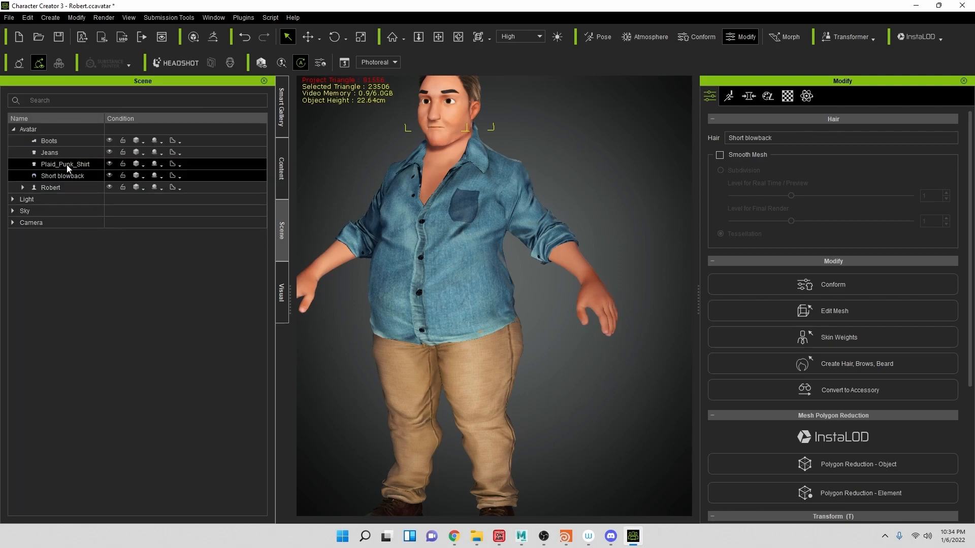
click(839, 283)
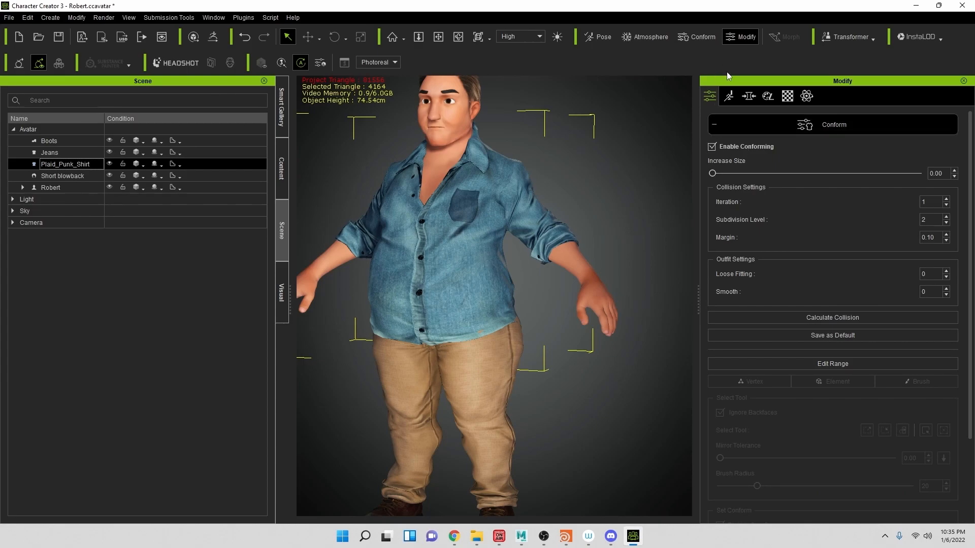
click(722, 127)
click(853, 229)
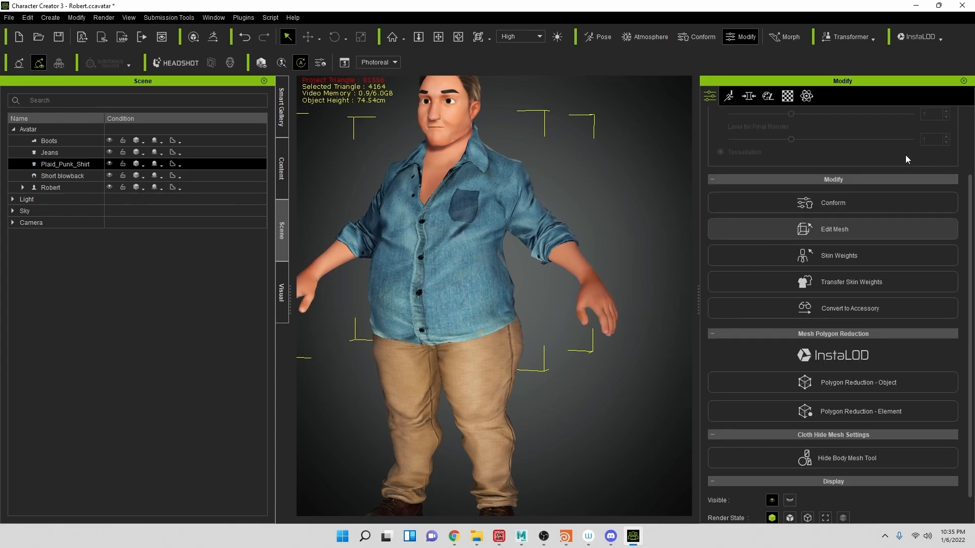
click(922, 150)
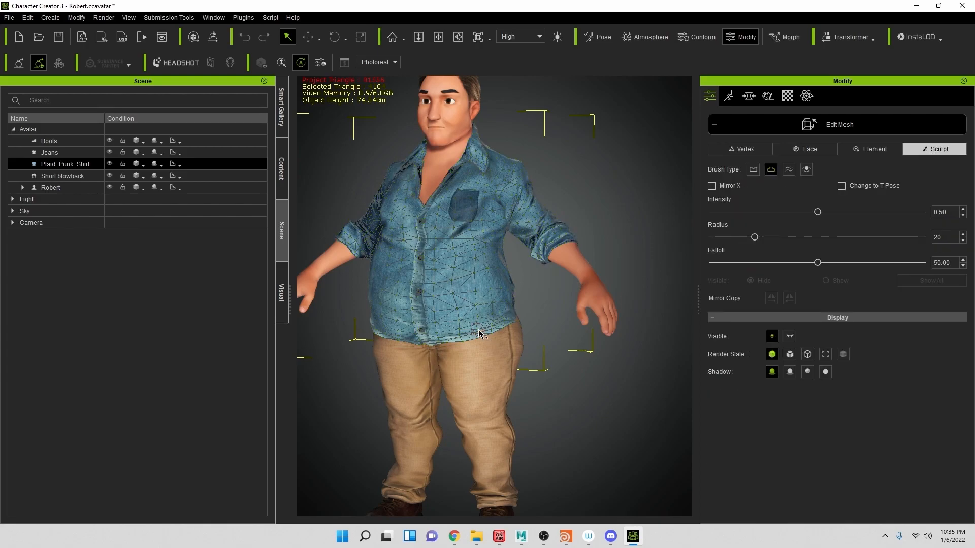
Examine the shirt's hem against the pants from the side, back and front for clipping
right_drag(481, 336, 374, 375)
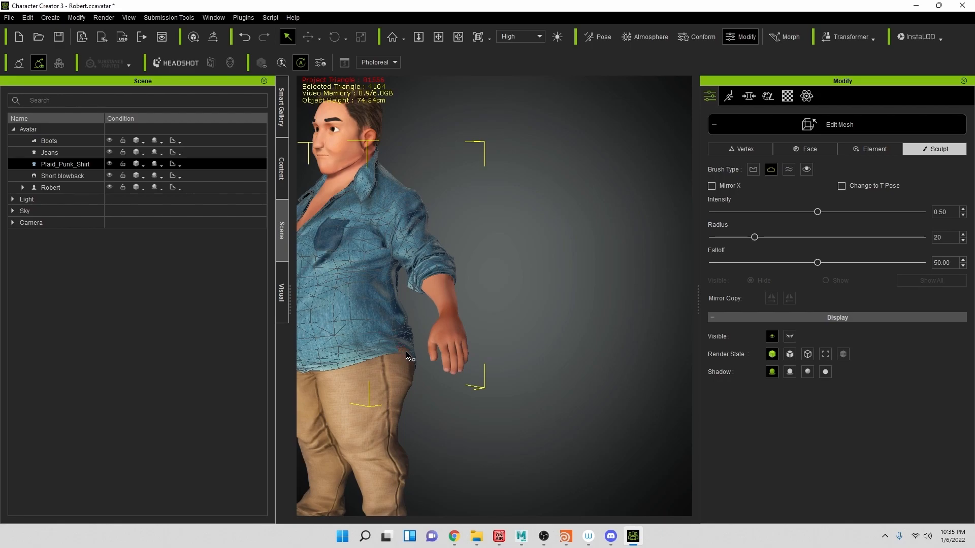
scroll(406, 358, up, 4)
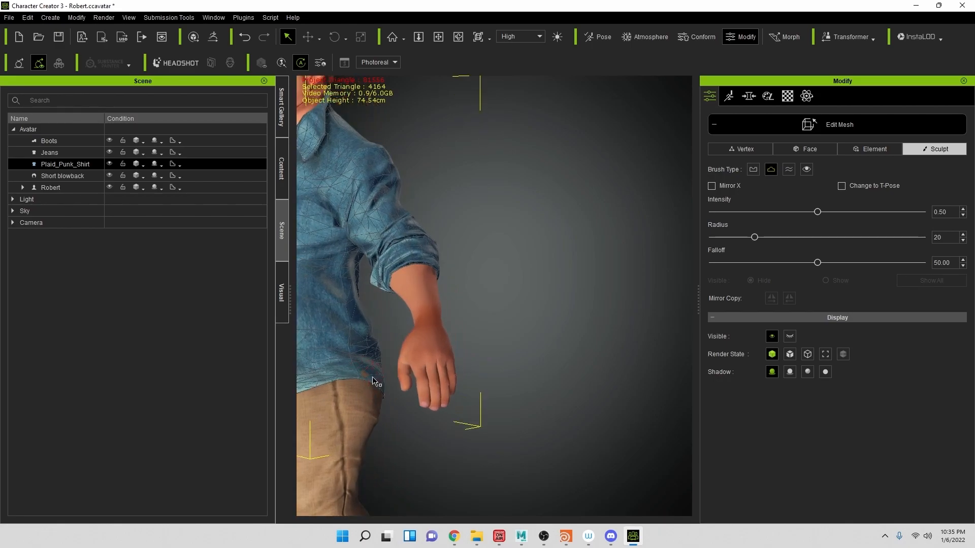
right_drag(360, 383, 382, 358)
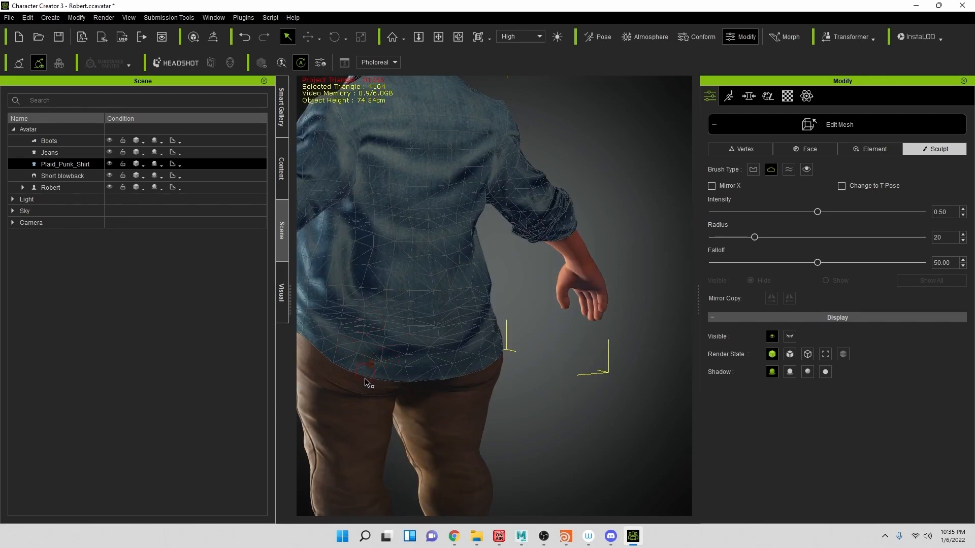
right_drag(459, 361, 325, 284)
scroll(457, 304, down, 5)
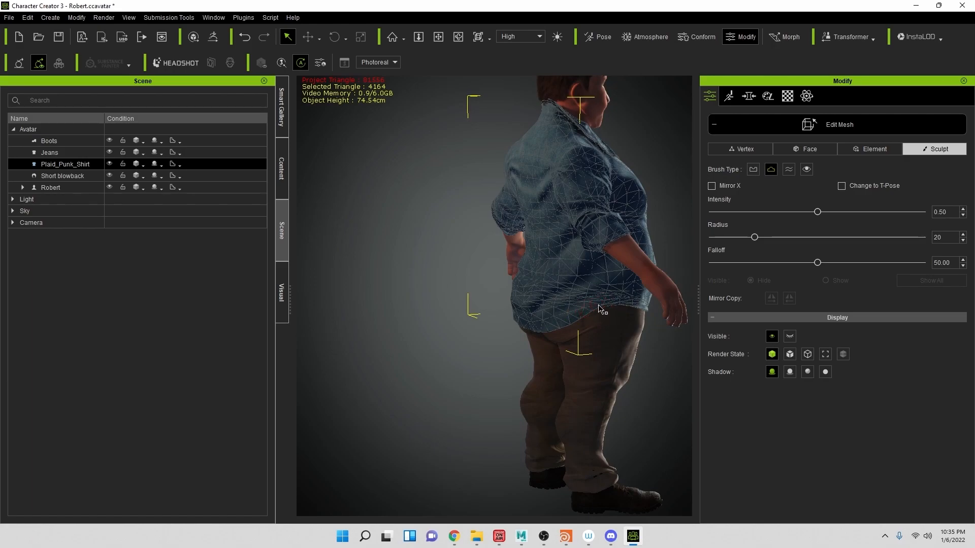
middle_drag(515, 347, 426, 367)
right_drag(426, 367, 60, 329)
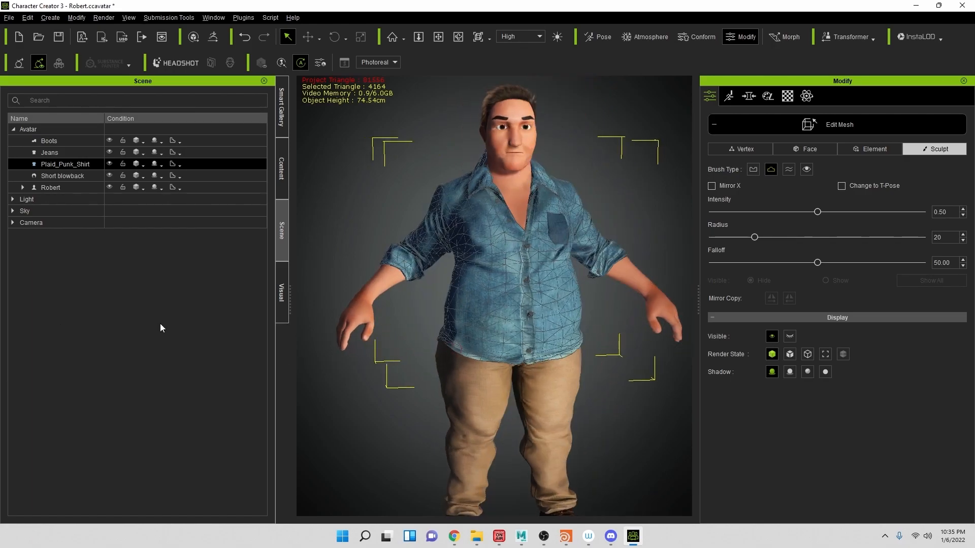
scroll(527, 133, down, 3)
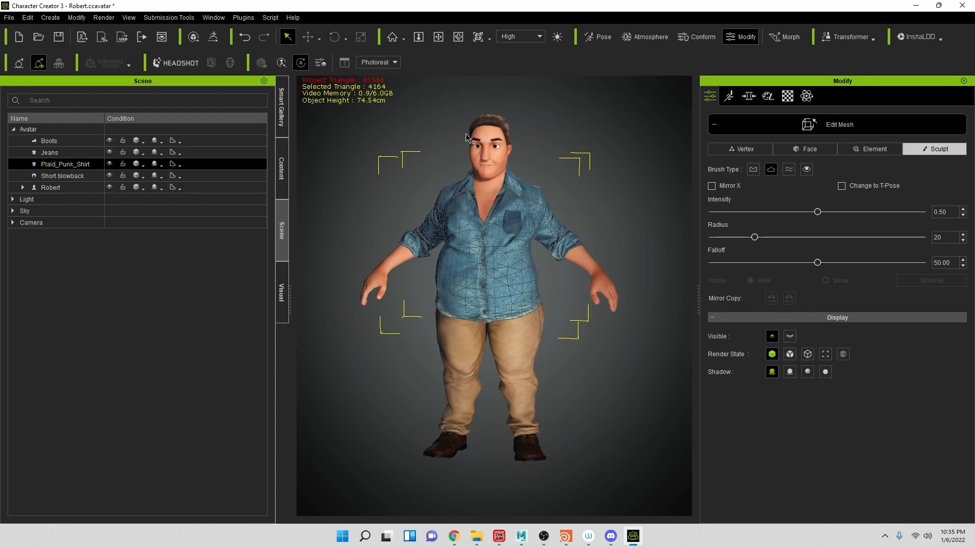
Save the project under the name Sim Ron in the Assets folder, next to the Sim Jim project
click(10, 18)
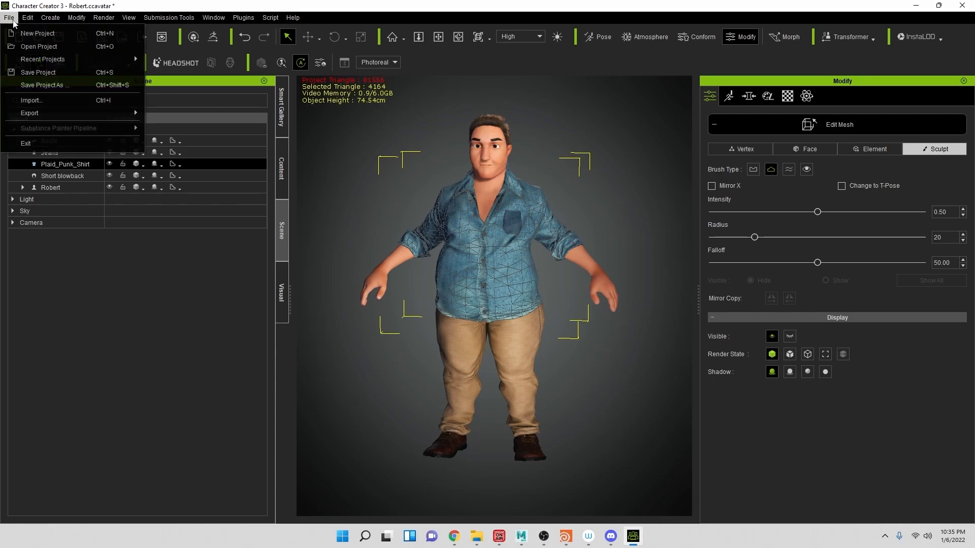
click(43, 85)
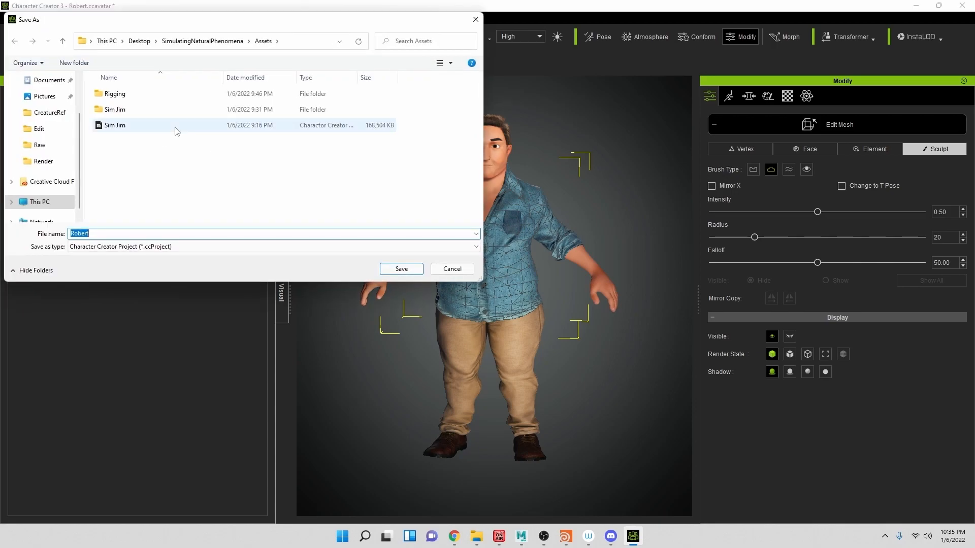
click(125, 128)
click(105, 234)
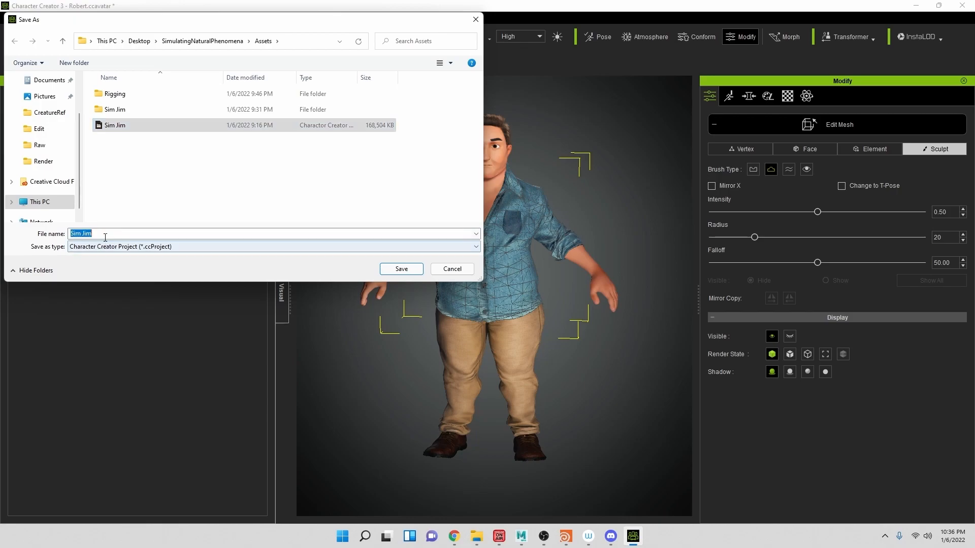
key(End)
key(BackSpace)
key(BackSpace)
key(BackSpace)
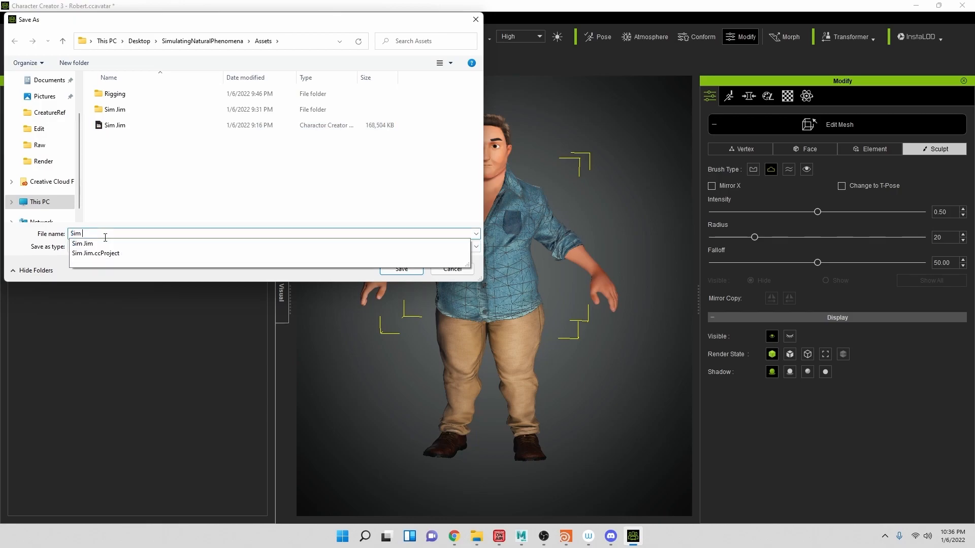
text(Ron)
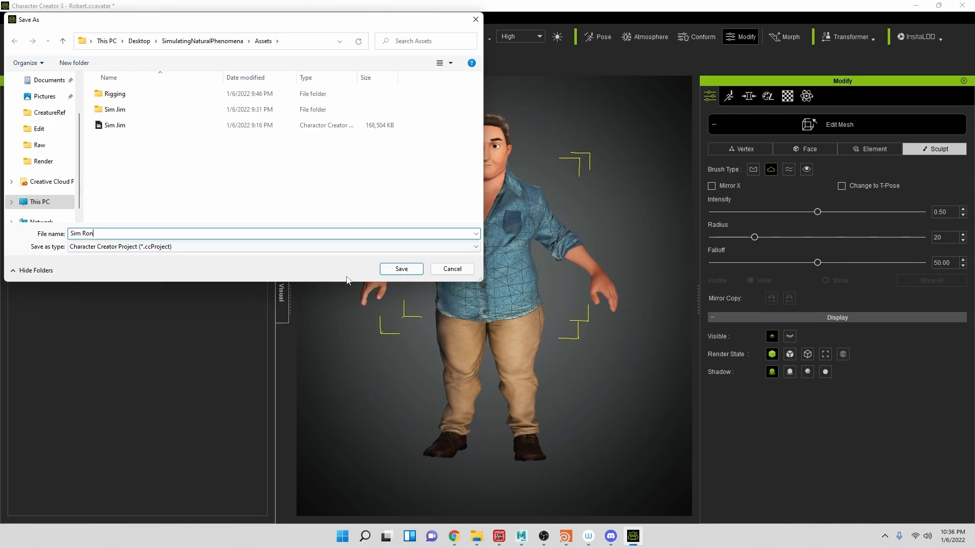
click(401, 268)
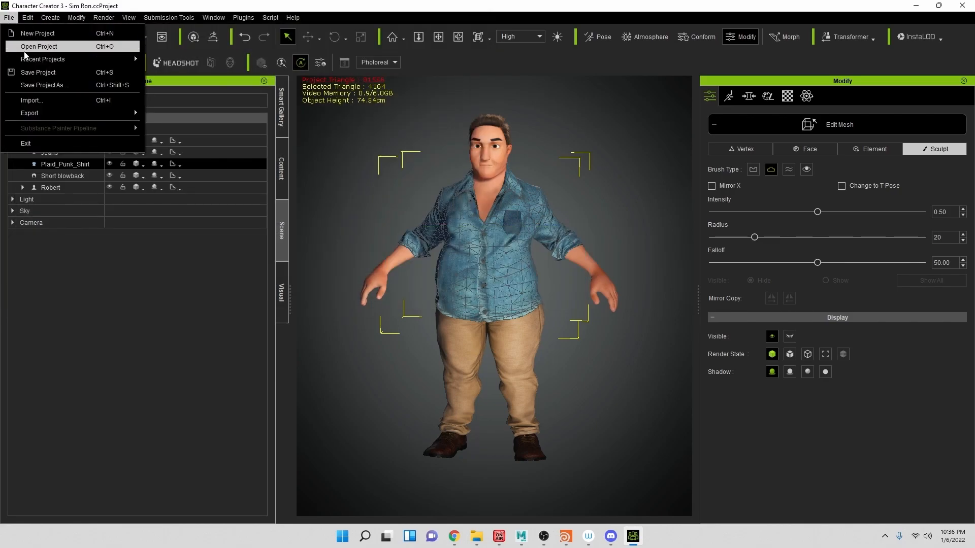
Open the recent Sim Jim project, replacing everything in the current scene
click(25, 47)
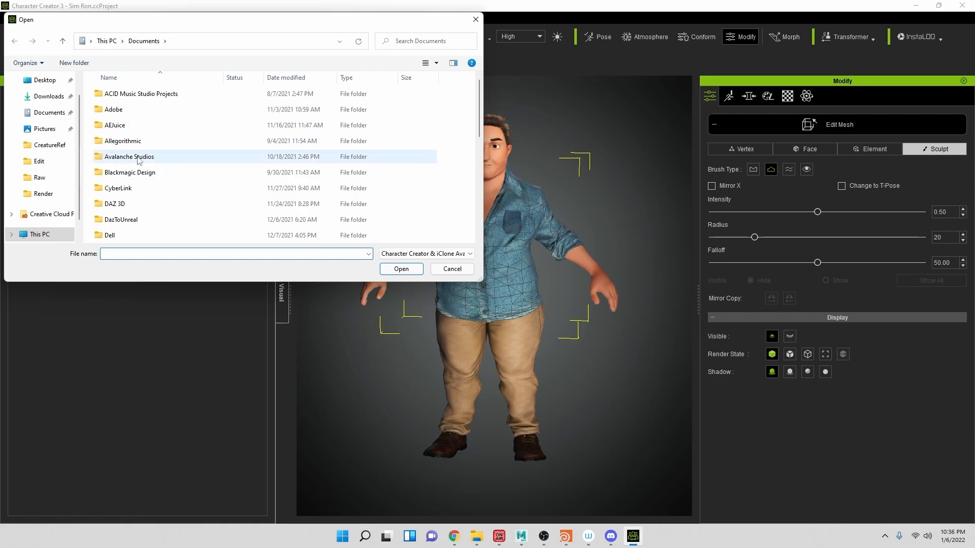
click(452, 269)
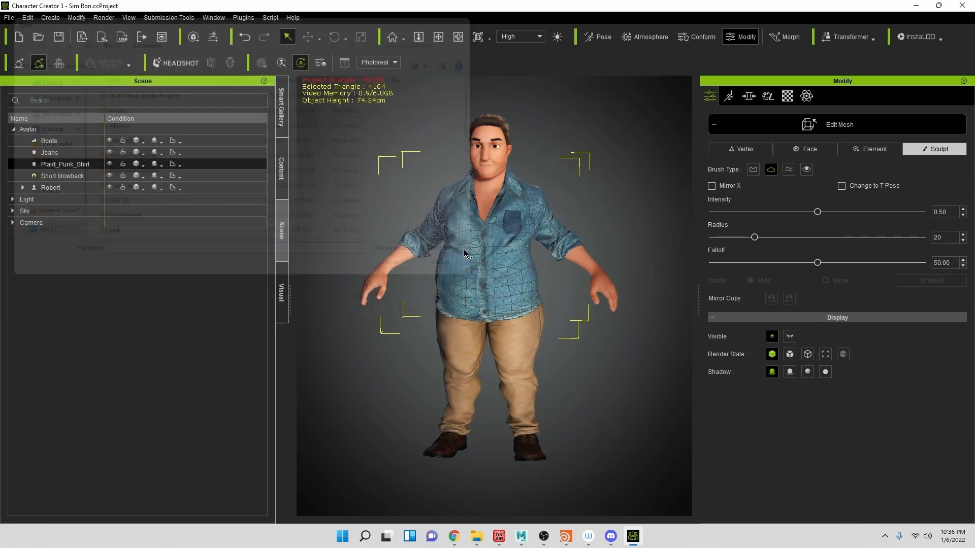
click(10, 17)
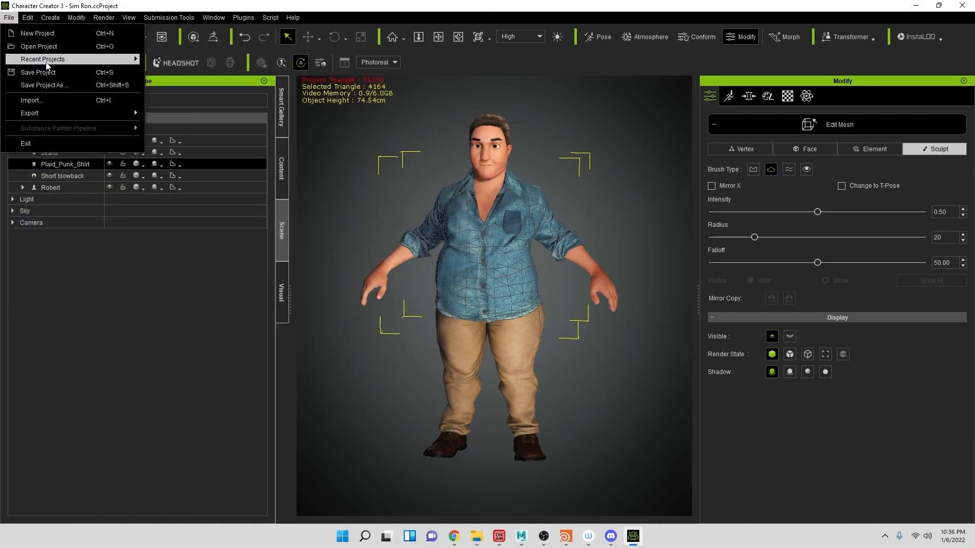
mouse_move(48, 61)
click(268, 88)
click(488, 289)
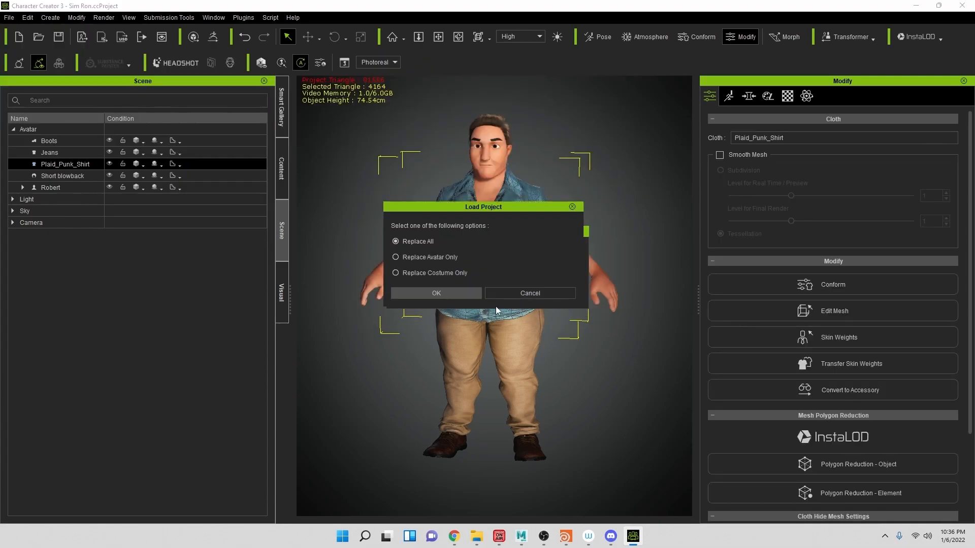
click(456, 292)
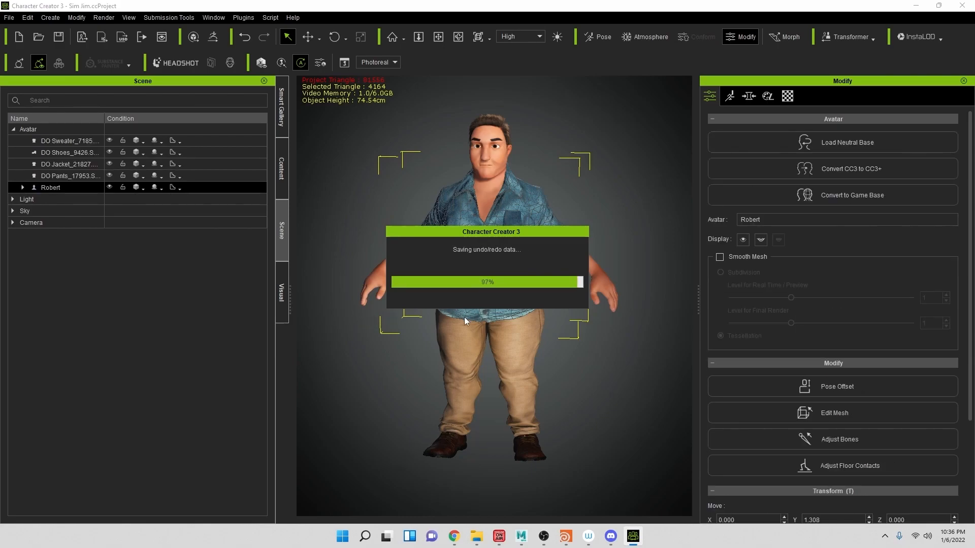
Examine the Sim Jim avatar in its hooded outfit from several angles
right_drag(480, 300, 454, 329)
middle_drag(453, 329, 506, 358)
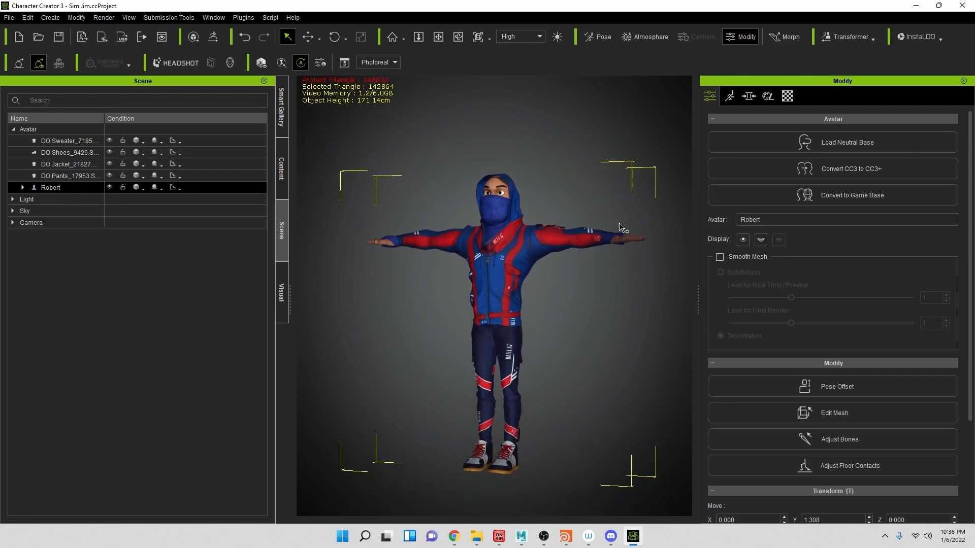
right_drag(574, 272, 599, 381)
middle_drag(599, 380, 580, 327)
right_drag(580, 327, 548, 330)
middle_drag(570, 369, 552, 360)
right_drag(552, 360, 520, 379)
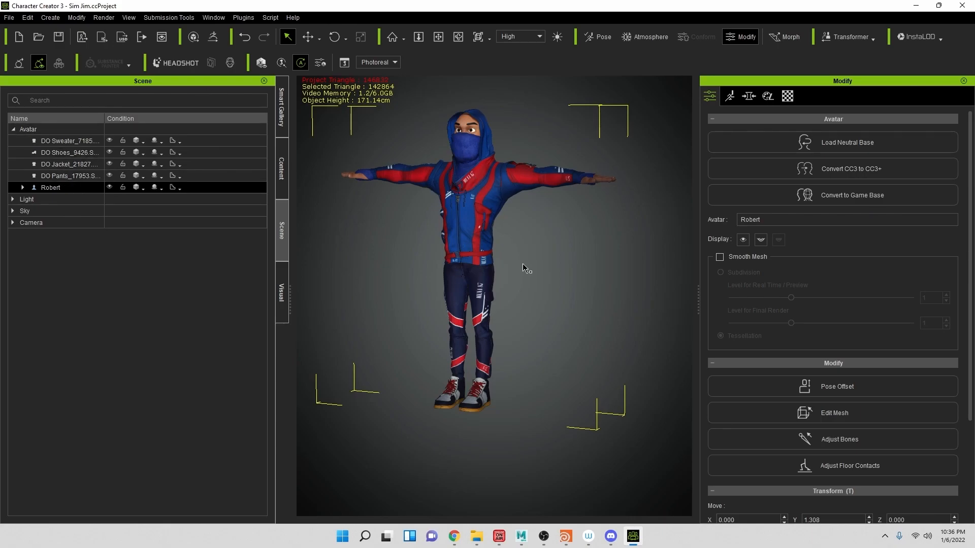
Set up an FBX export of the clothed character using the Maya target preset
click(9, 18)
mouse_move(66, 112)
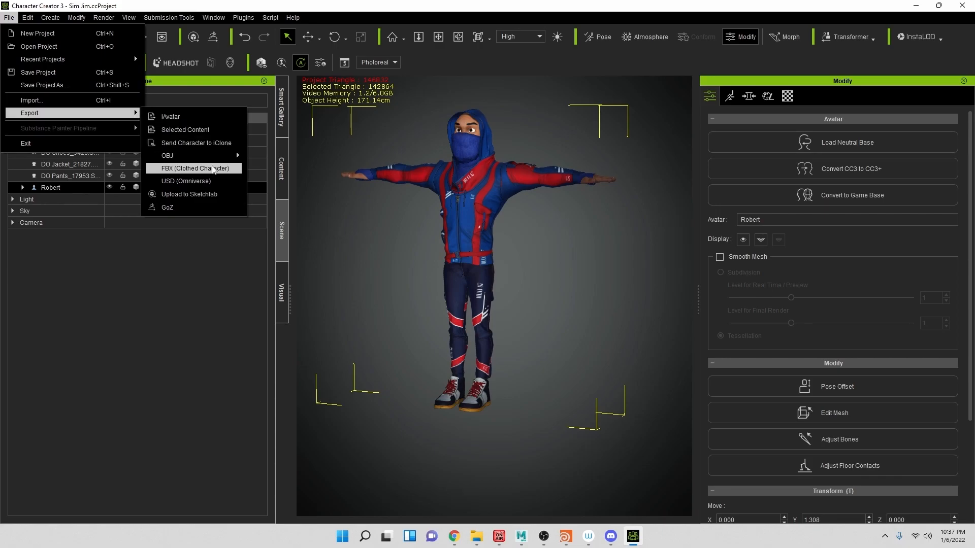
click(213, 170)
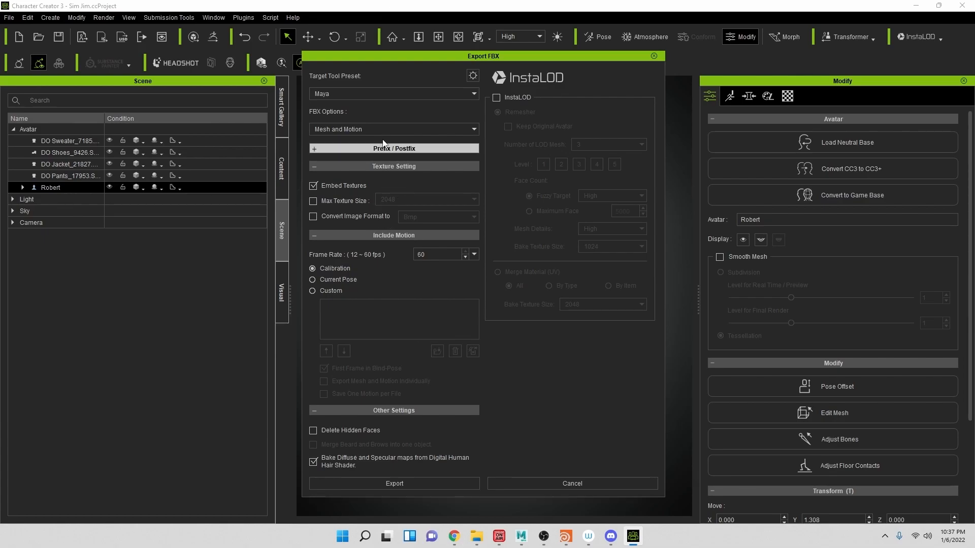
click(399, 94)
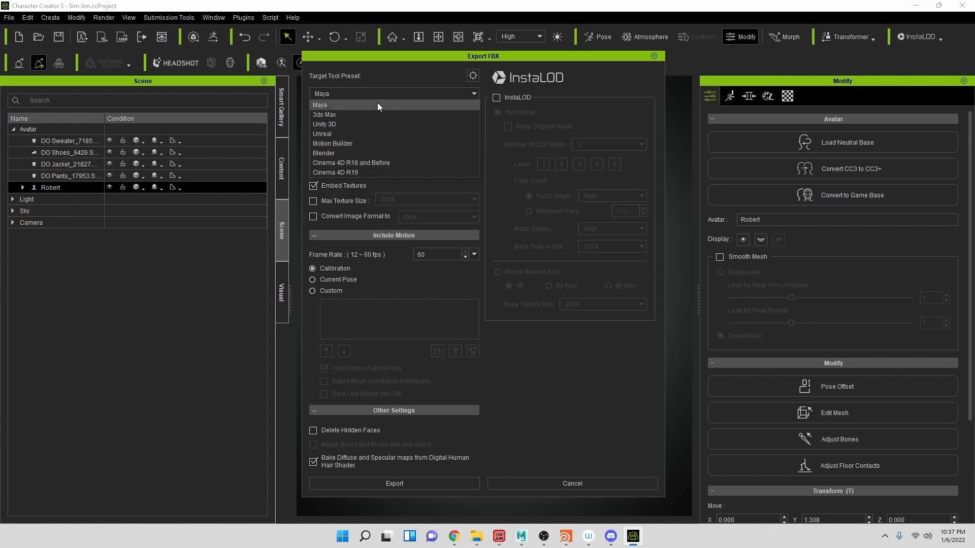
click(407, 72)
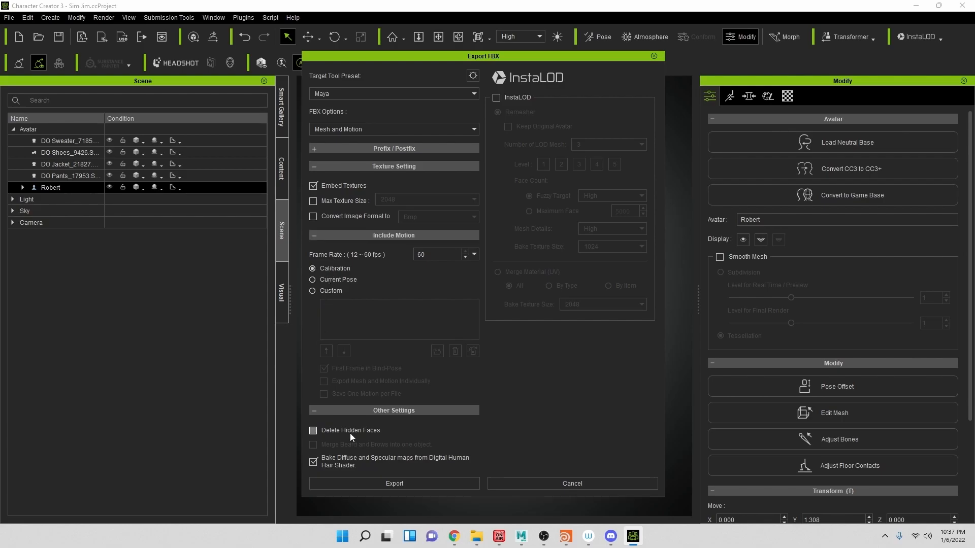
Start the export and choose the SimulatingNaturalPhenomena Assets folder on the Desktop as its destination
click(452, 487)
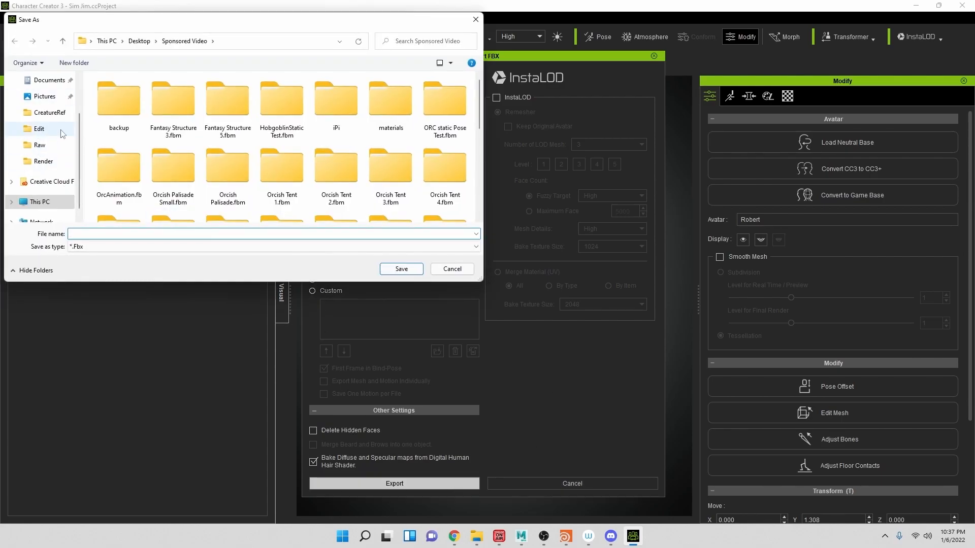
click(123, 127)
click(139, 41)
click(123, 123)
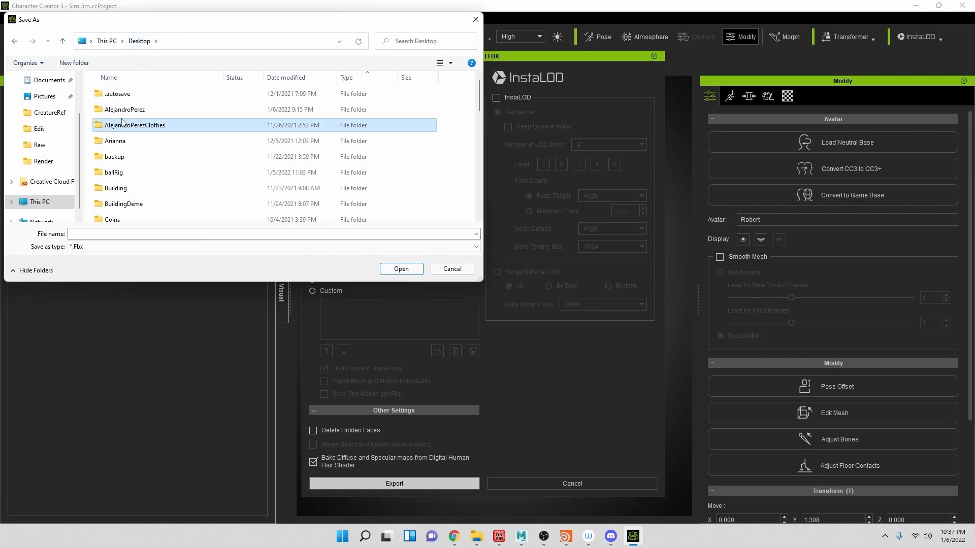
key(s)
double_click(122, 107)
double_click(111, 93)
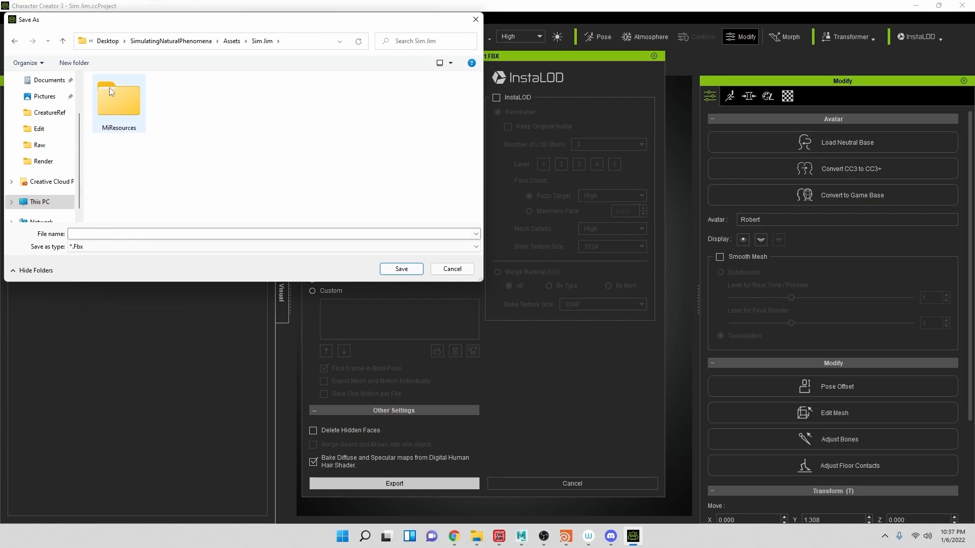
key(BackSpace)
click(134, 234)
text(sim jim)
key(Return)
click(63, 41)
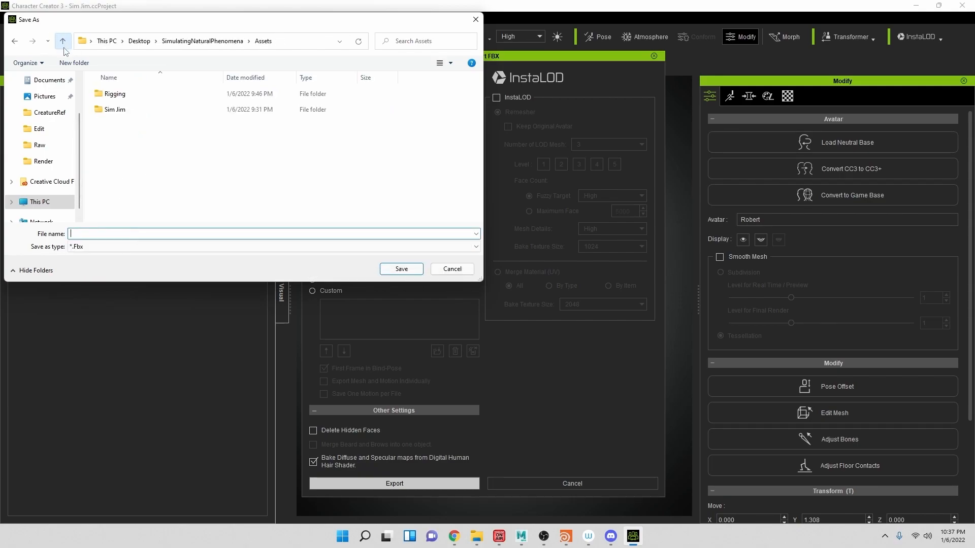
Name the exported file simJim.fbx and save it in the Assets folder
text(sim)
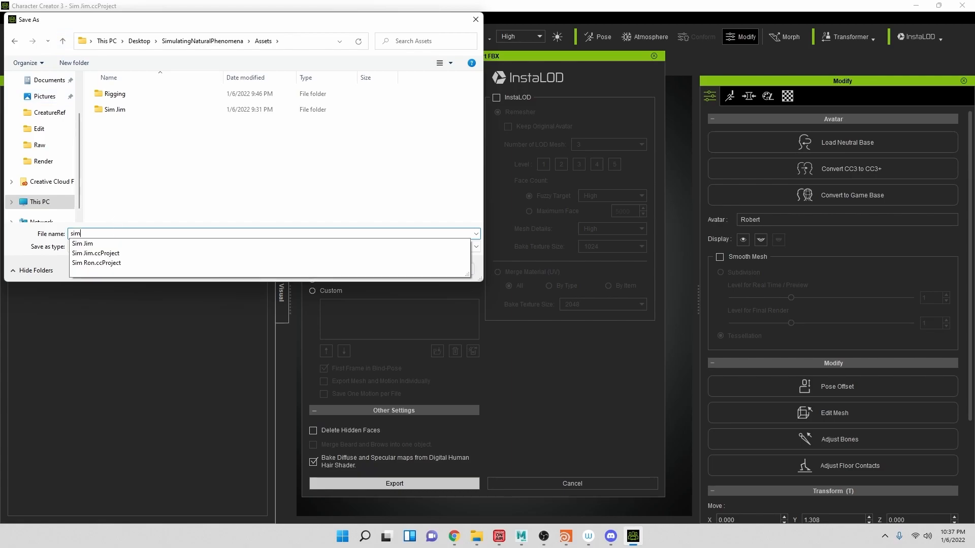
text(Jim.f)
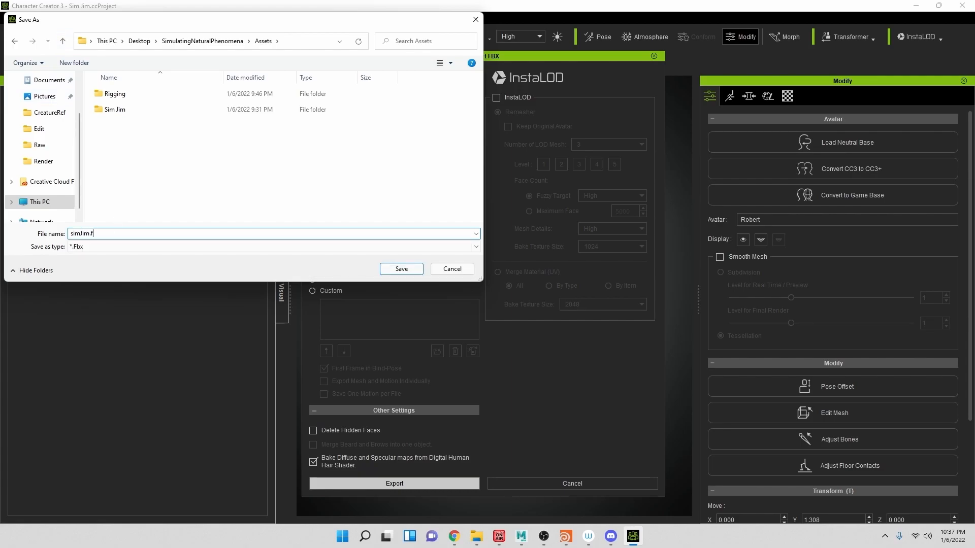
text(bx)
click(400, 269)
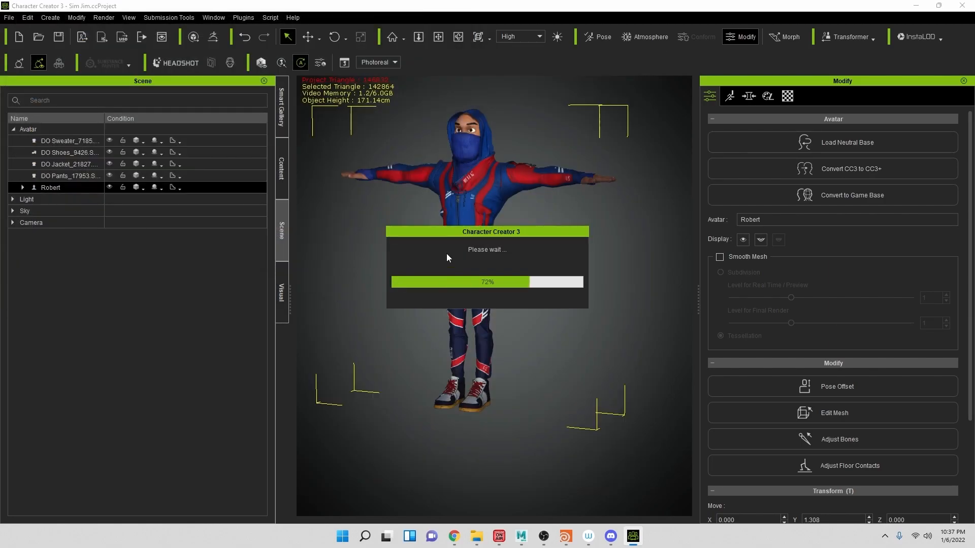
Switch to the Mixamo site in Chrome and open its character library
click(454, 536)
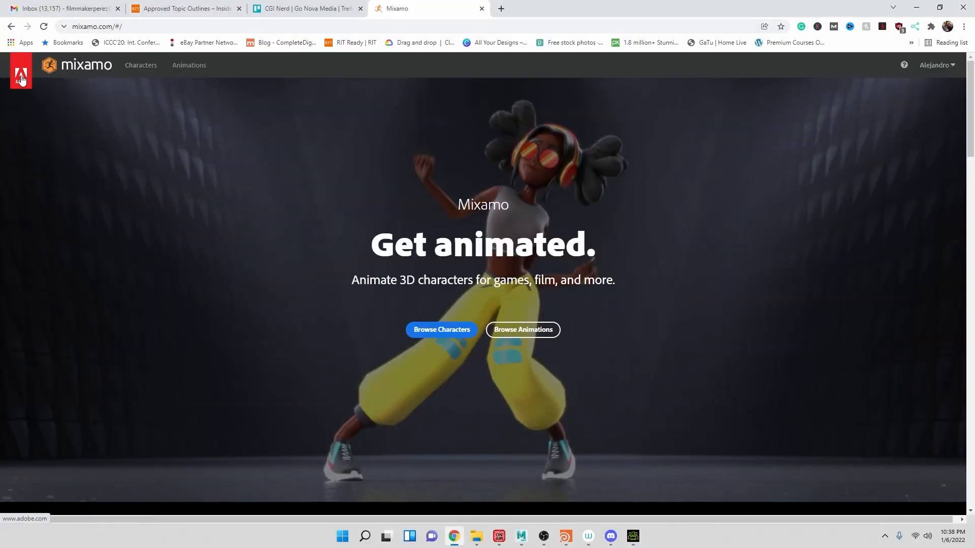
click(934, 65)
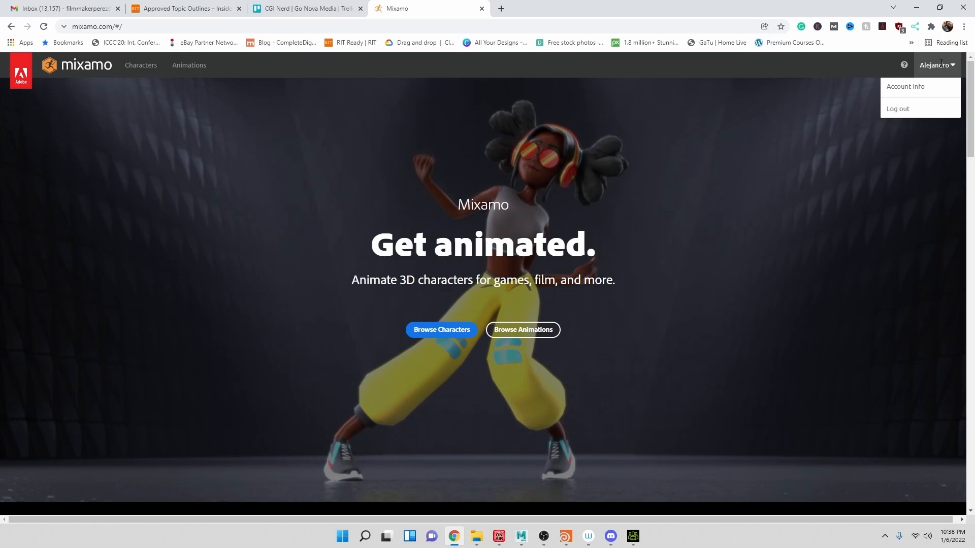
click(924, 119)
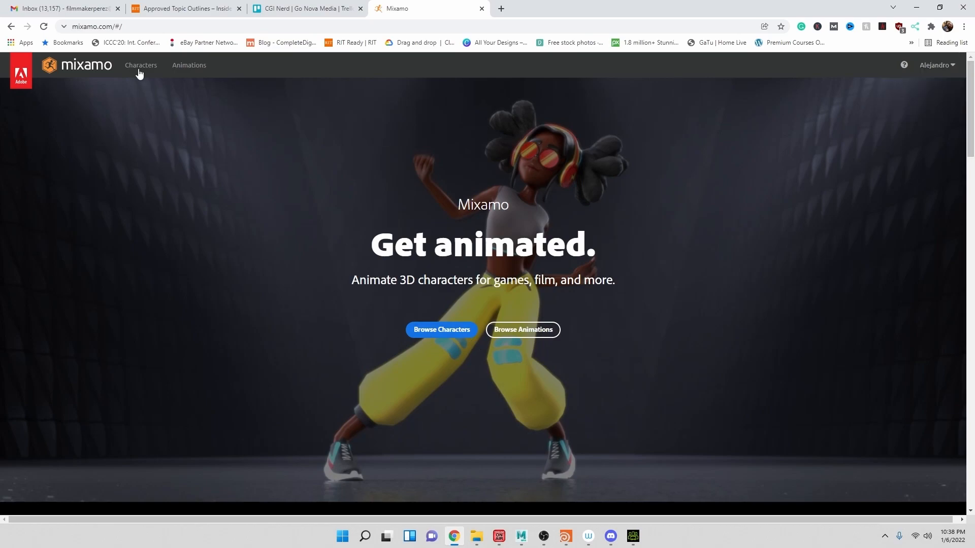
click(140, 66)
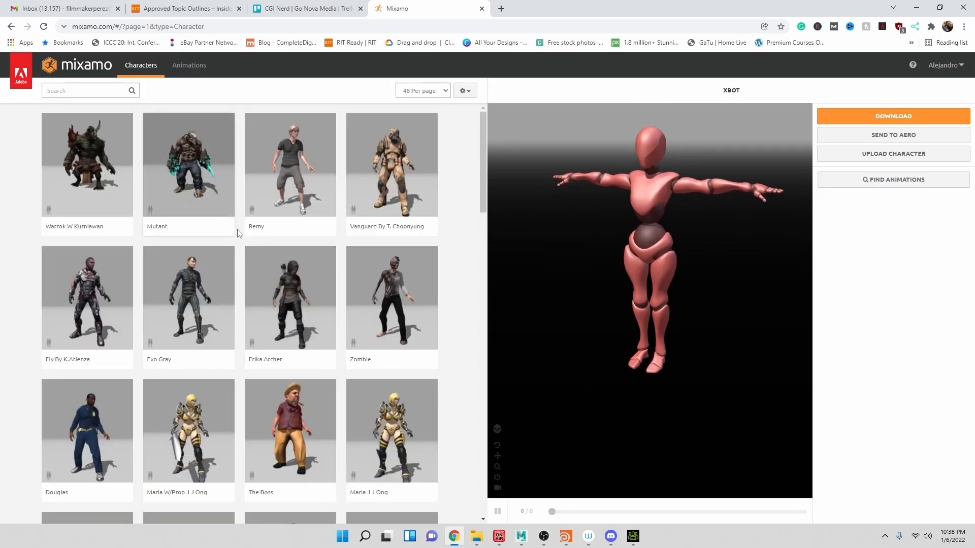
Look through all three pages of the Mixamo character library for a suitable ready-made character
scroll(243, 252, down, 8)
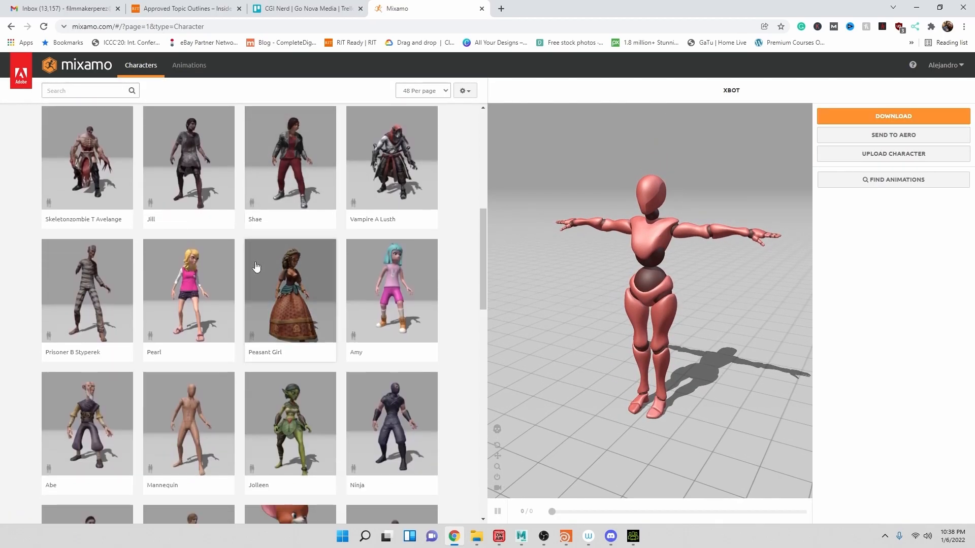
scroll(256, 268, down, 8)
scroll(254, 260, up, 4)
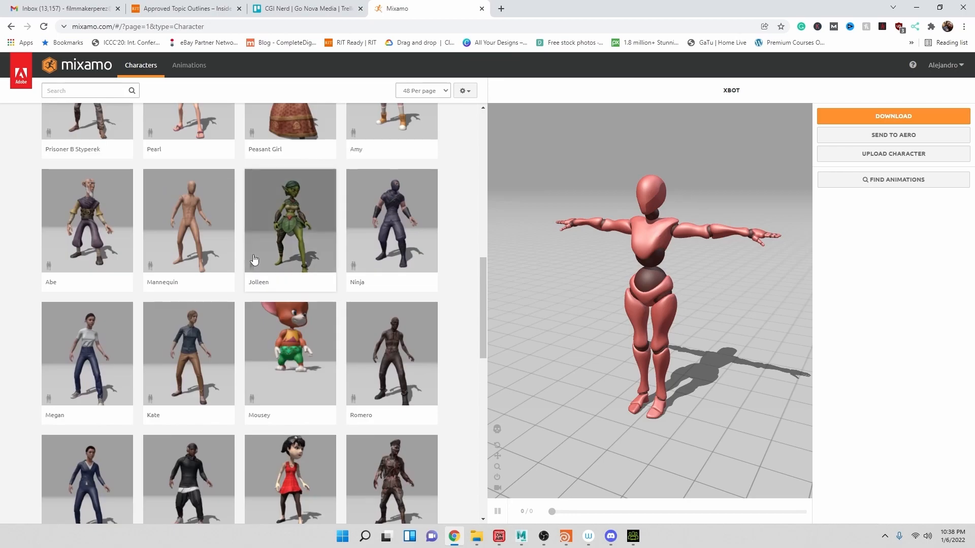
scroll(257, 256, down, 10)
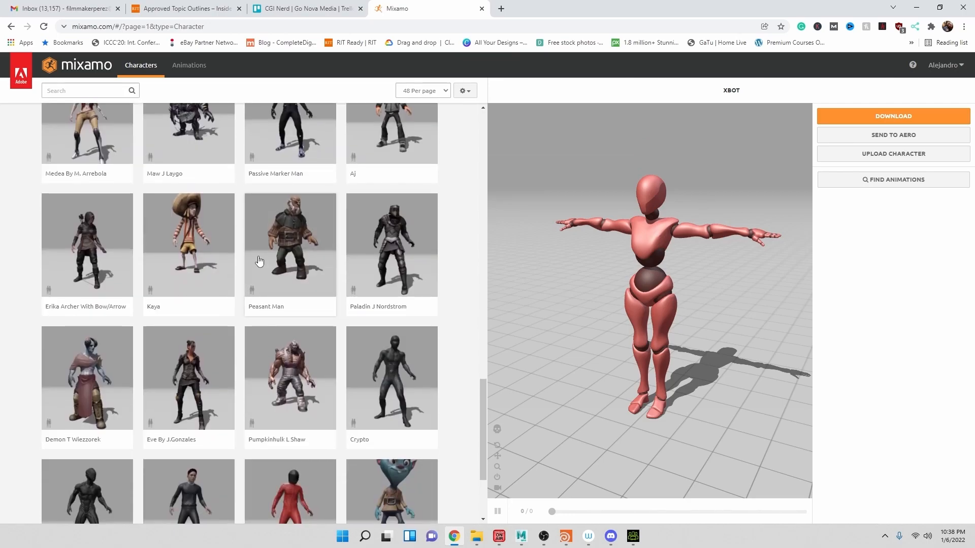
scroll(259, 261, down, 3)
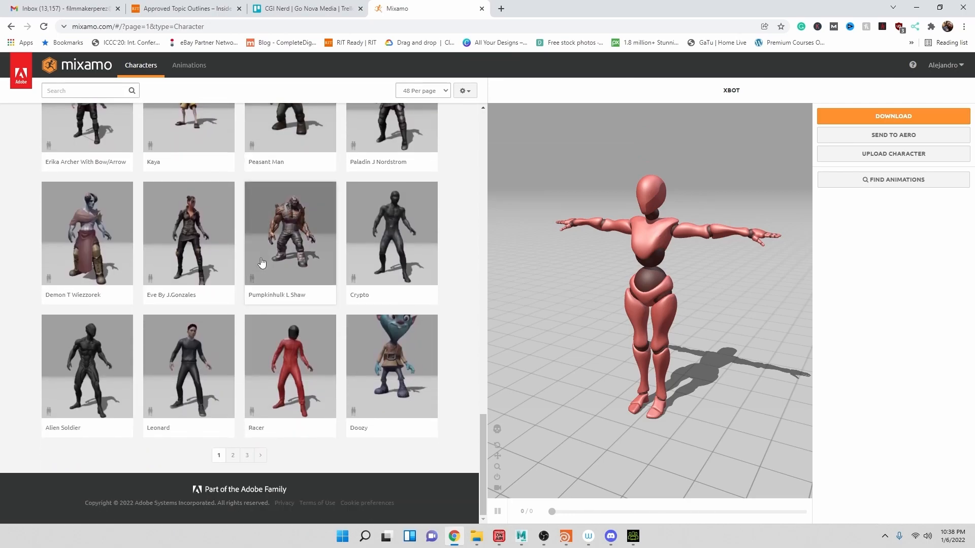
click(233, 456)
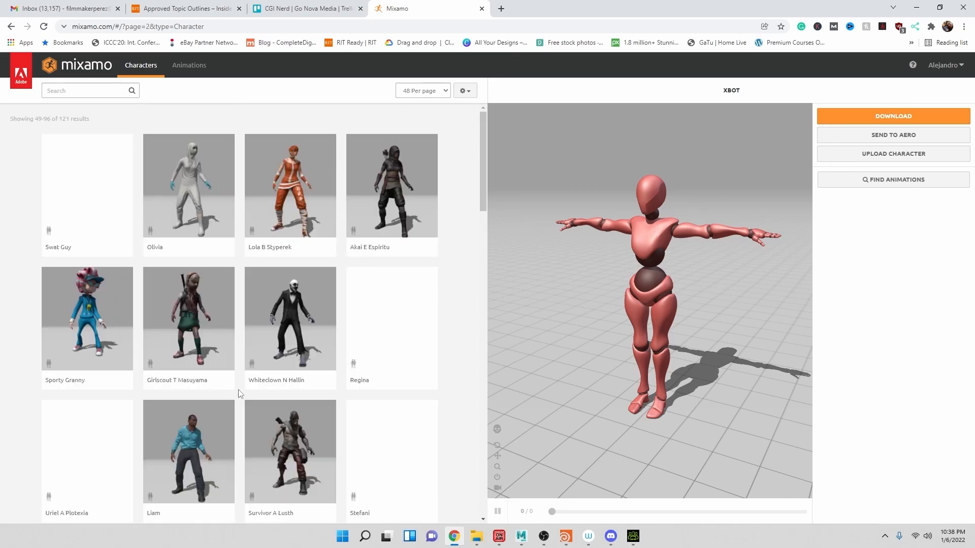
scroll(244, 356, down, 5)
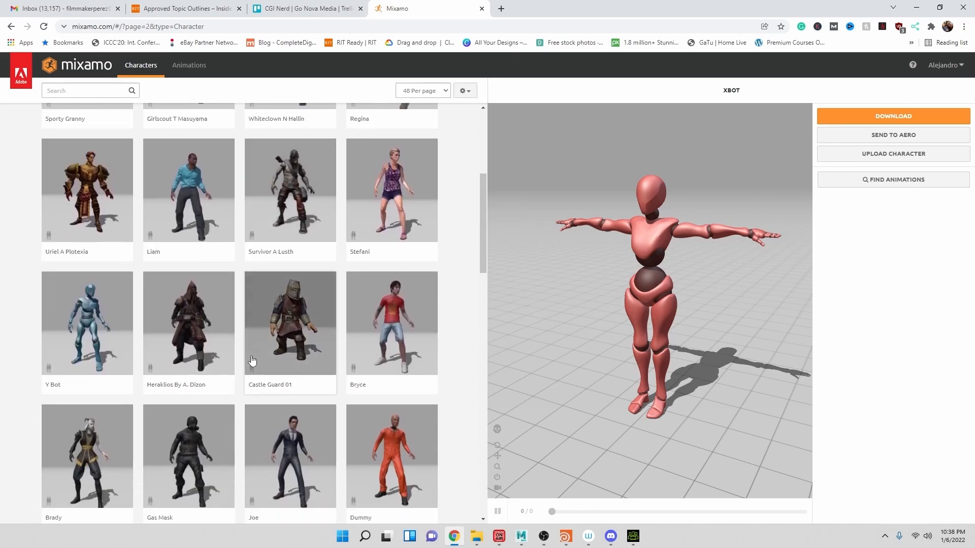
scroll(253, 360, down, 12)
scroll(256, 355, up, 3)
scroll(261, 352, down, 4)
scroll(264, 357, down, 3)
scroll(264, 357, down, 3)
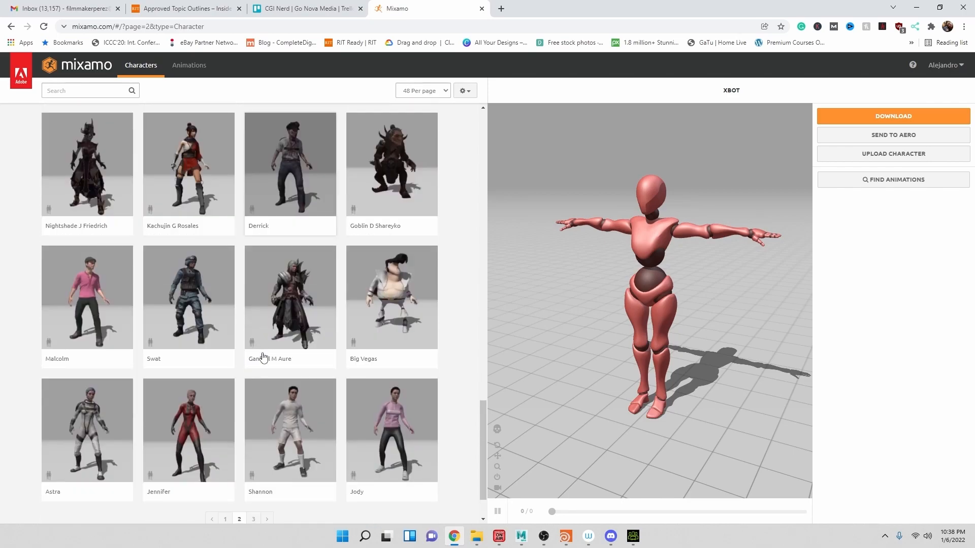
scroll(262, 361, down, 2)
click(253, 457)
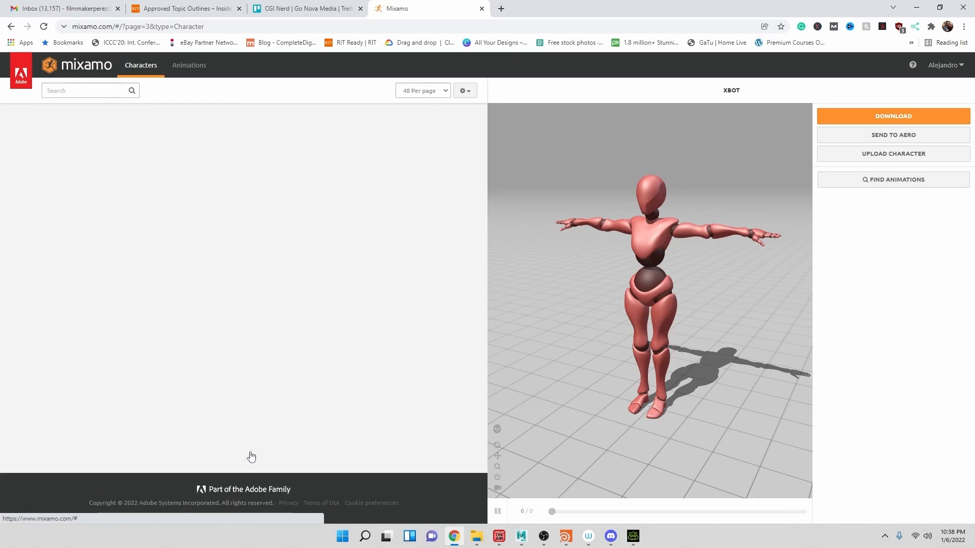
scroll(259, 294, down, 9)
scroll(263, 294, down, 3)
scroll(266, 289, up, 7)
scroll(265, 277, up, 4)
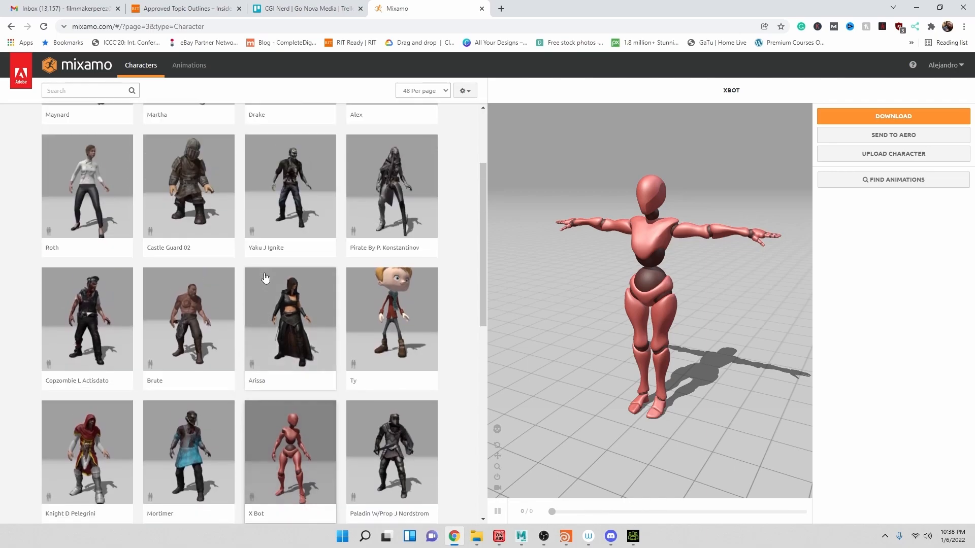
Select the Castle Guard 02 character, inspect it from several angles, and download it as FBX Binary in T-pose
click(209, 276)
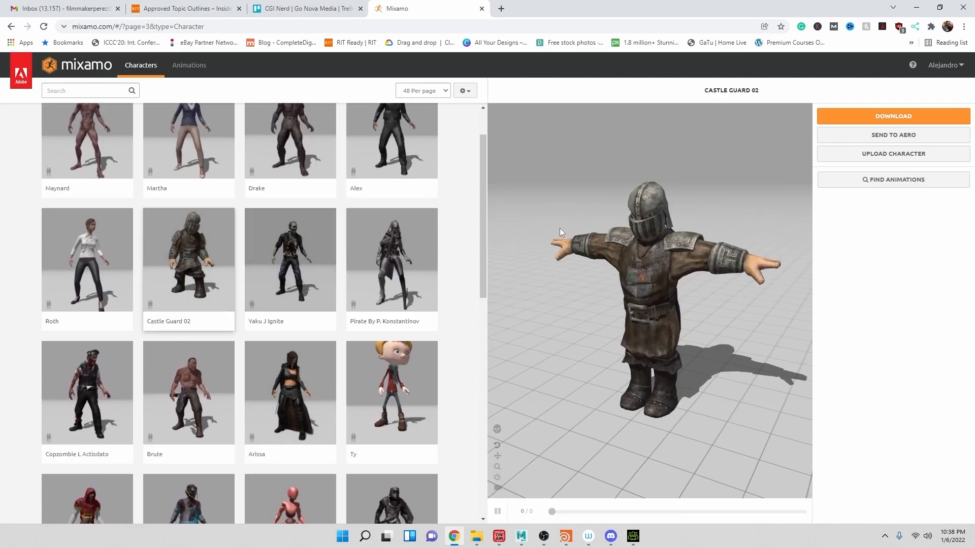
drag(676, 243, 745, 276)
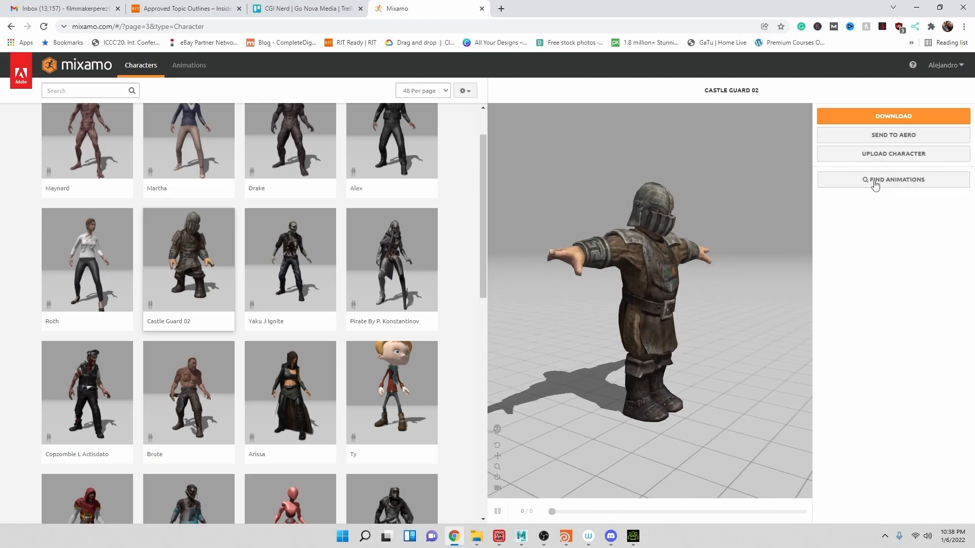
drag(700, 243, 638, 332)
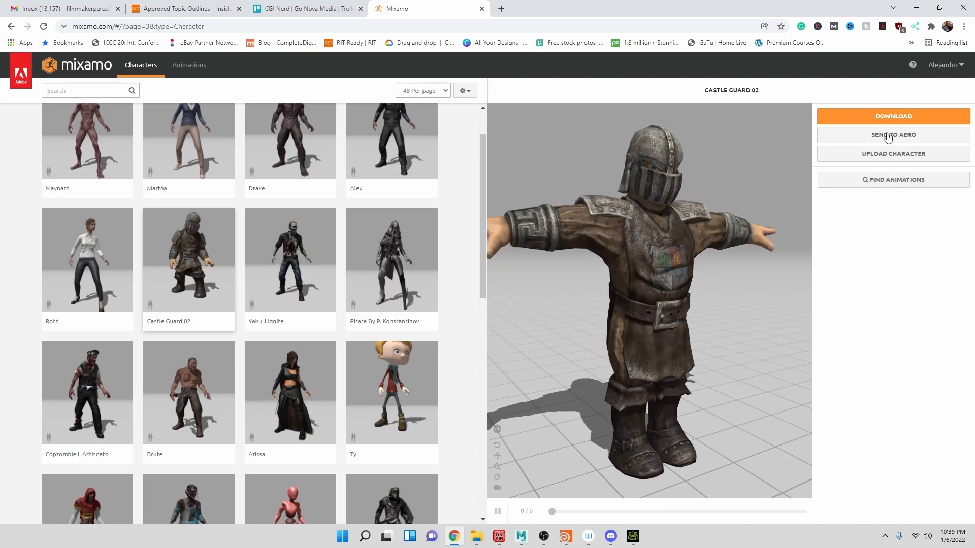
click(892, 117)
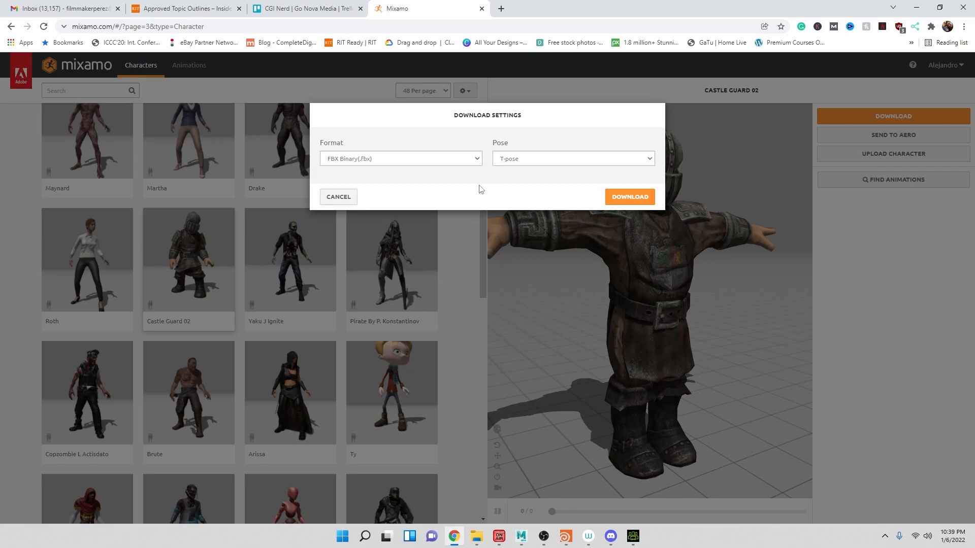
click(630, 198)
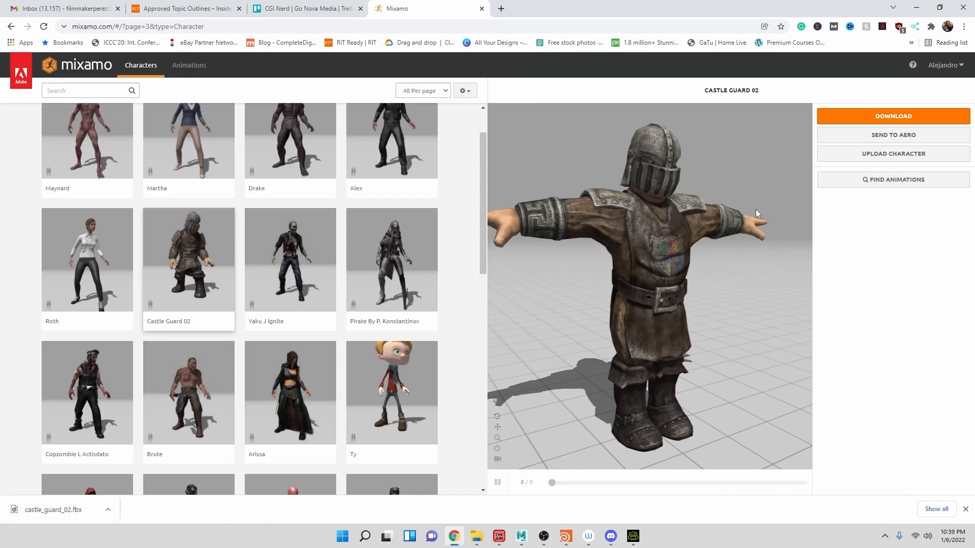
middle_drag(609, 193, 649, 195)
scroll(604, 179, down, 5)
middle_drag(691, 228, 654, 225)
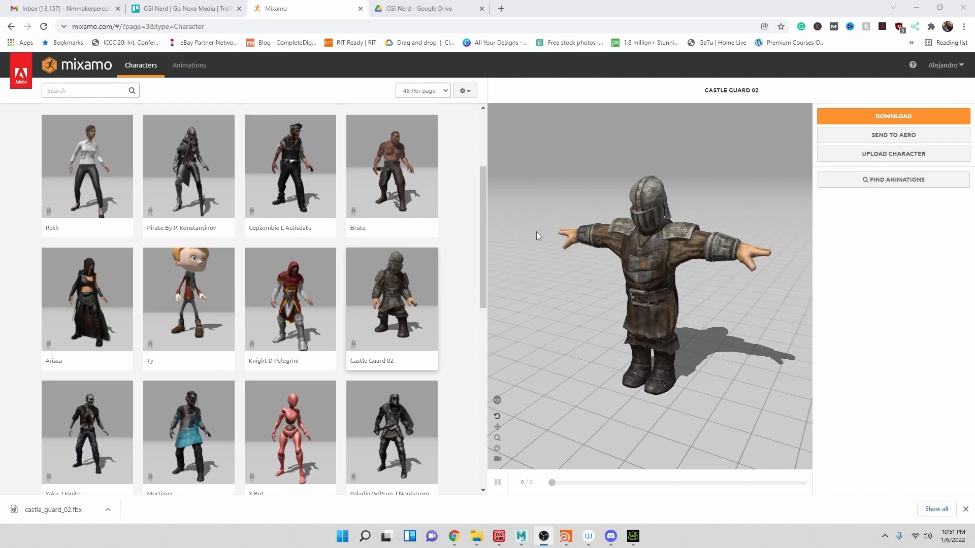
Upload the simJim.fbx character file to Mixamo from the file explorer
click(863, 154)
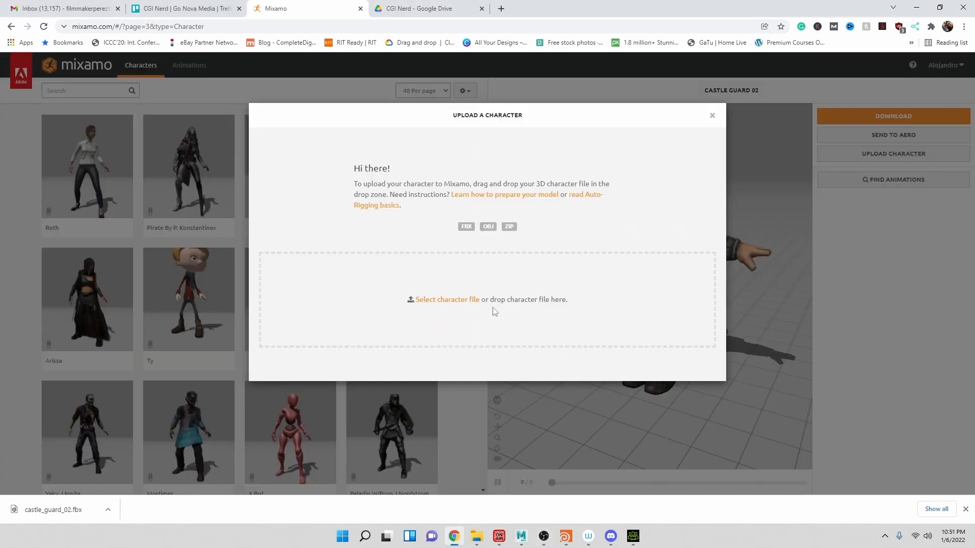
click(478, 542)
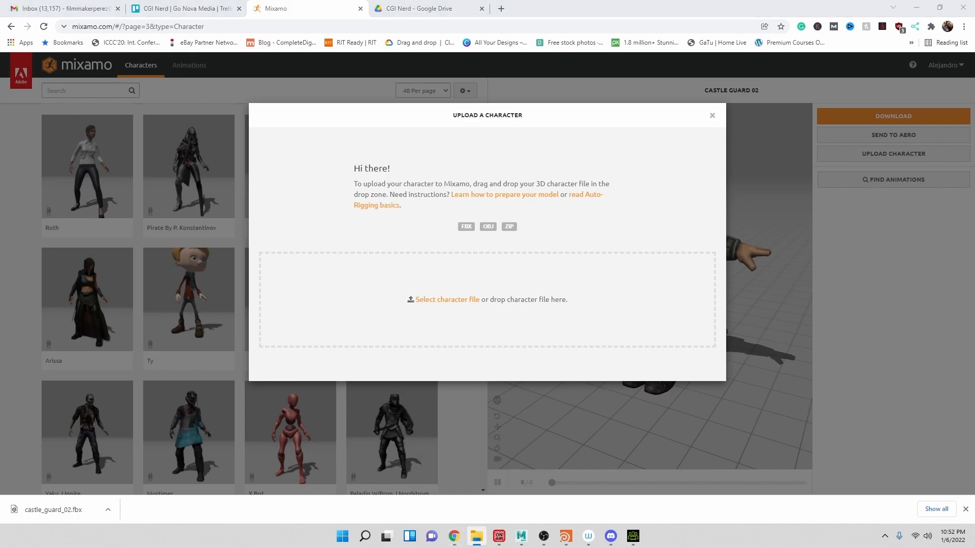
drag(974, 230, 436, 319)
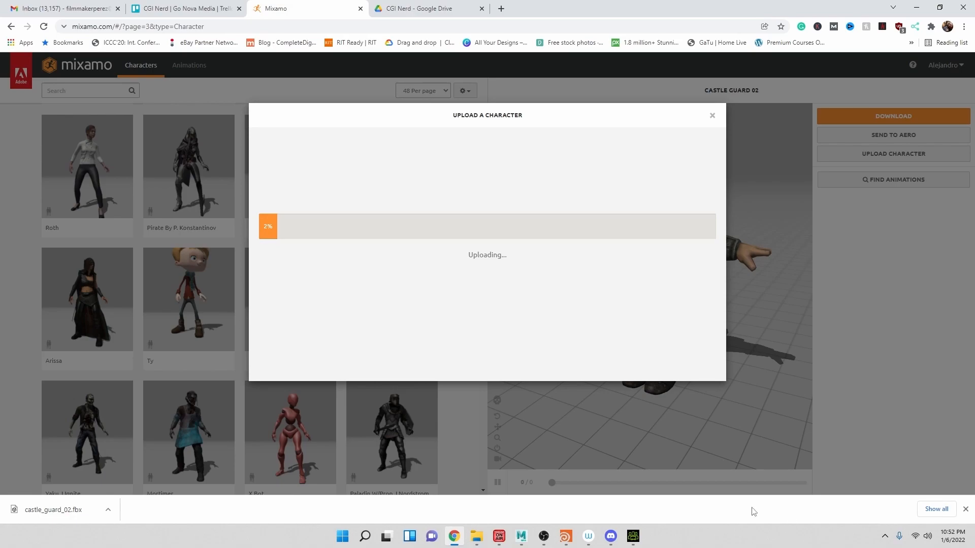
click(545, 541)
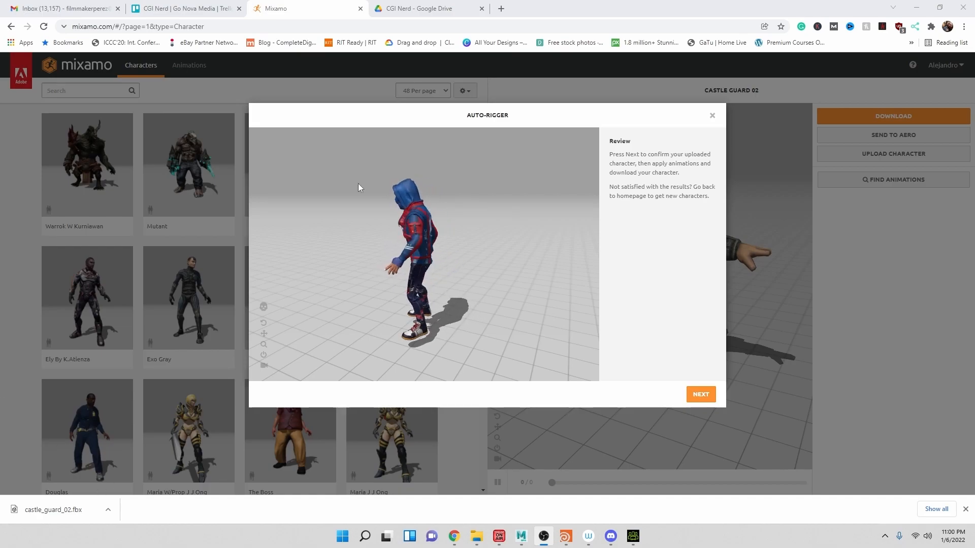
Review the auto-rigged character and accept it as the new active character in place of Castle Guard 02
mouse_move(472, 243)
mouse_down()
mouse_move(507, 247)
mouse_move(539, 223)
mouse_move(527, 241)
mouse_move(406, 236)
mouse_move(467, 248)
mouse_move(572, 236)
mouse_move(481, 259)
mouse_up()
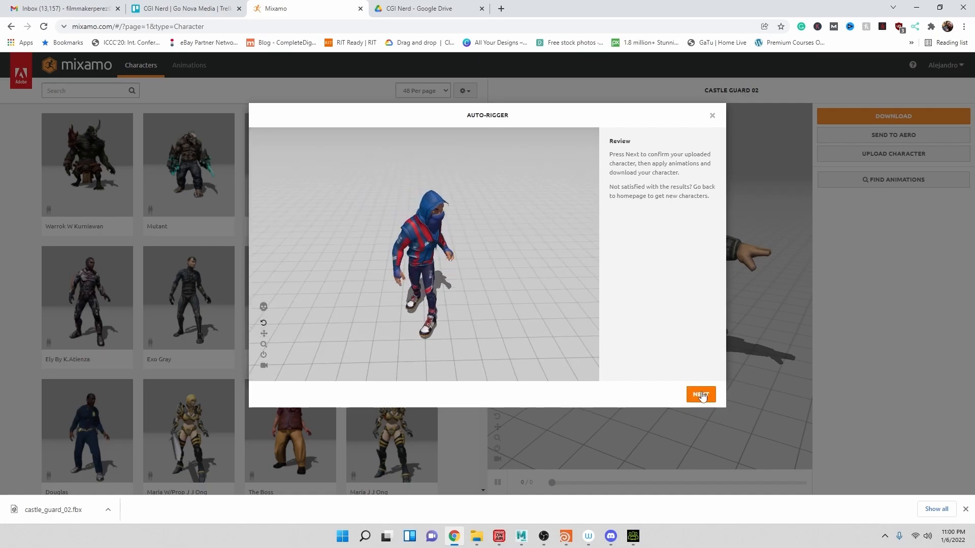
click(700, 395)
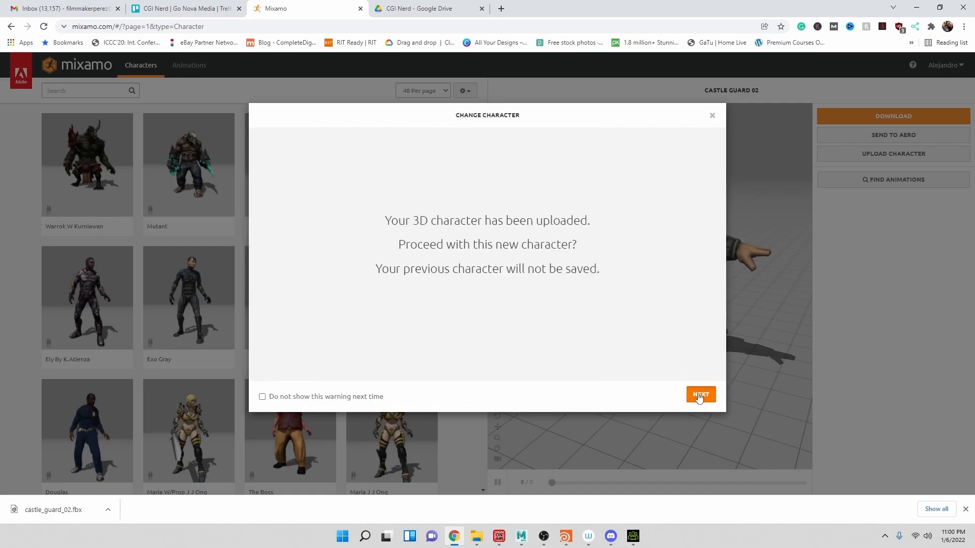
click(700, 396)
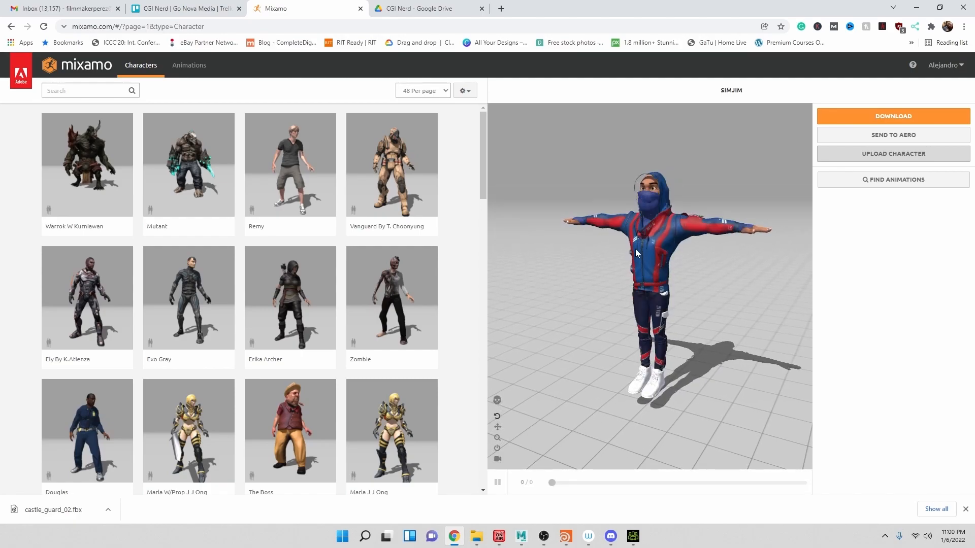
drag(570, 188, 595, 190)
Search the animation library for "punch" and browse the matching motions
click(190, 65)
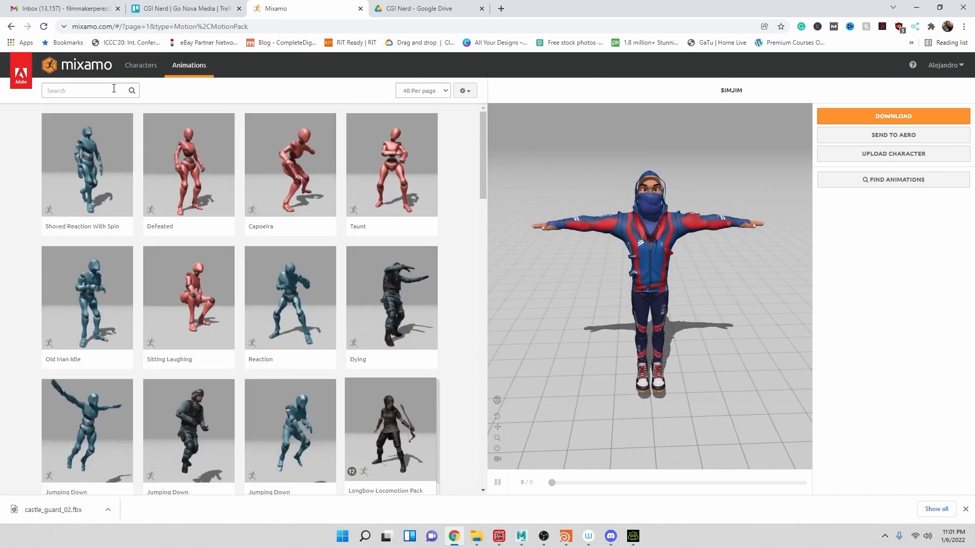
click(113, 90)
text(punch)
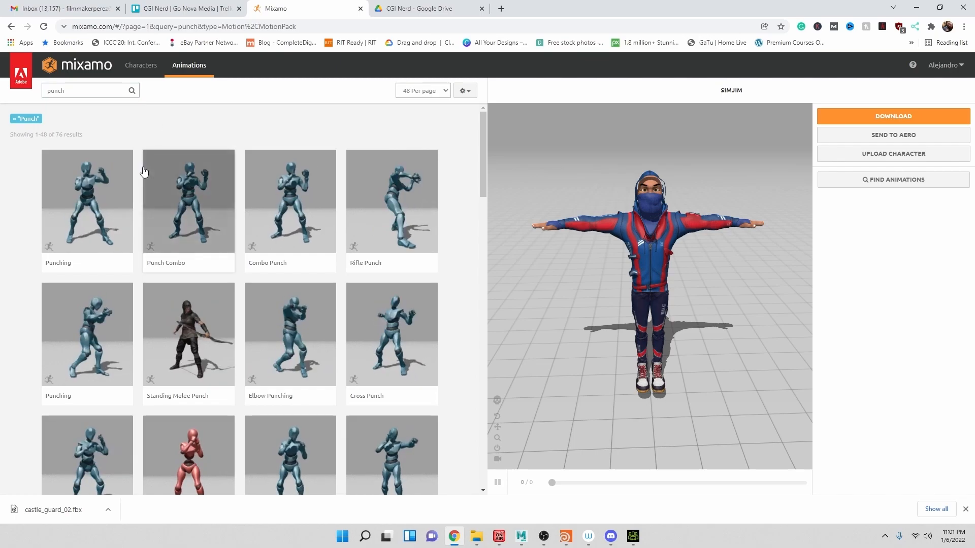
scroll(144, 174, down, 2)
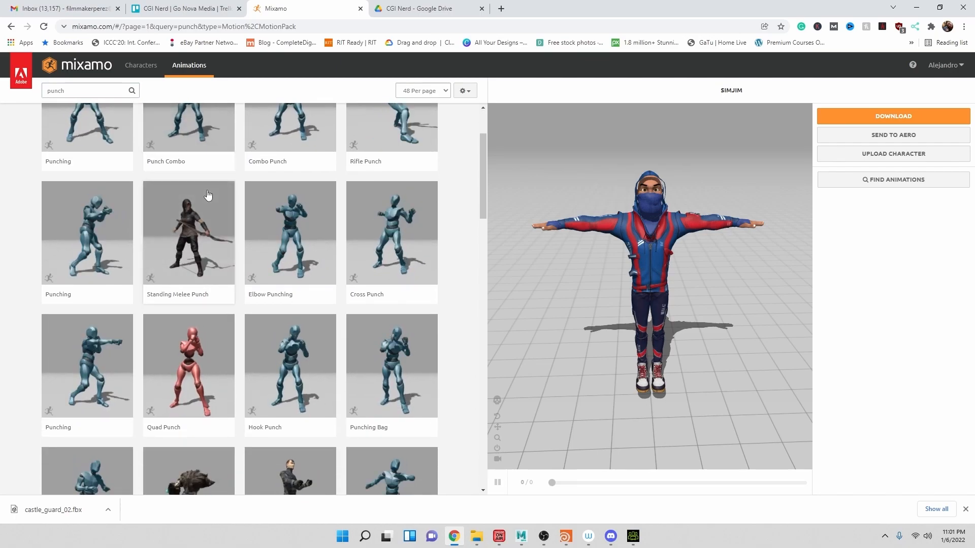
scroll(245, 187, up, 1)
scroll(163, 208, down, 1)
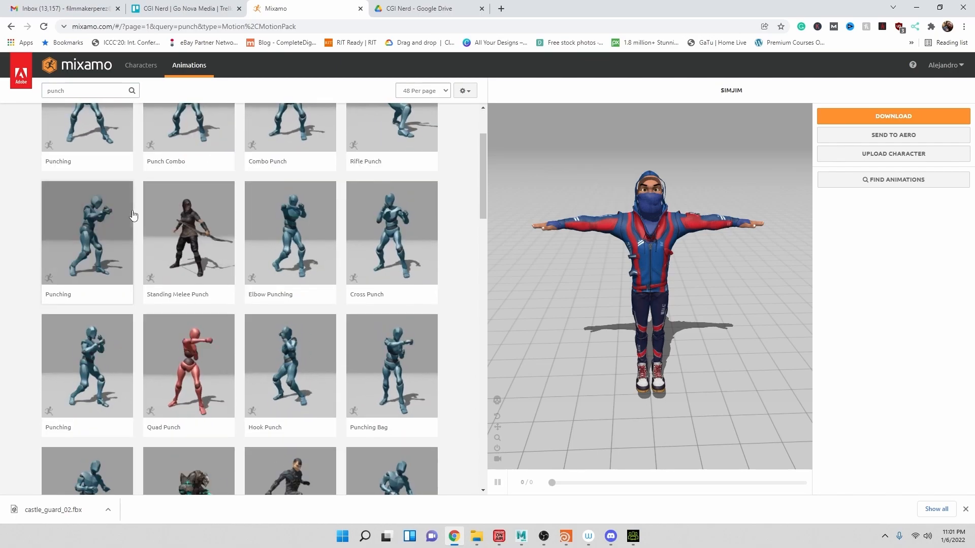
Try the Punching animation beside Standing Melee Punch on the character and view it from several angles
click(95, 224)
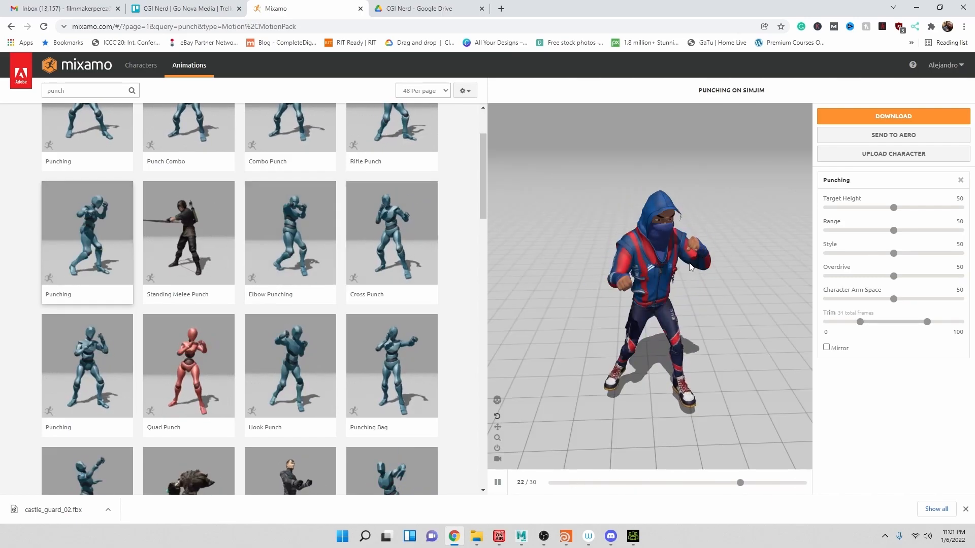
drag(722, 278, 716, 256)
scroll(712, 257, up, 7)
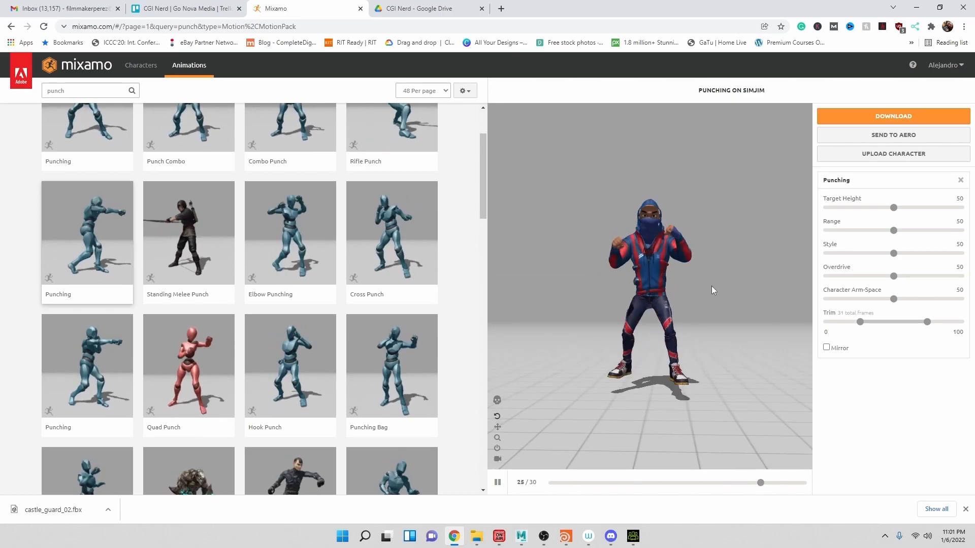
drag(690, 283, 733, 336)
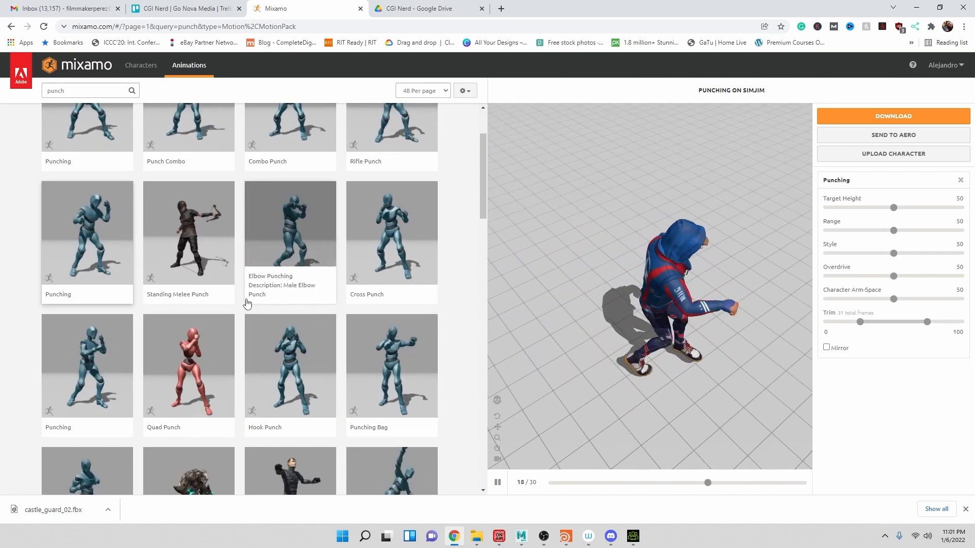
Apply the Punching animation beside Quad Punch to the character and set its Target Height to 66
click(79, 364)
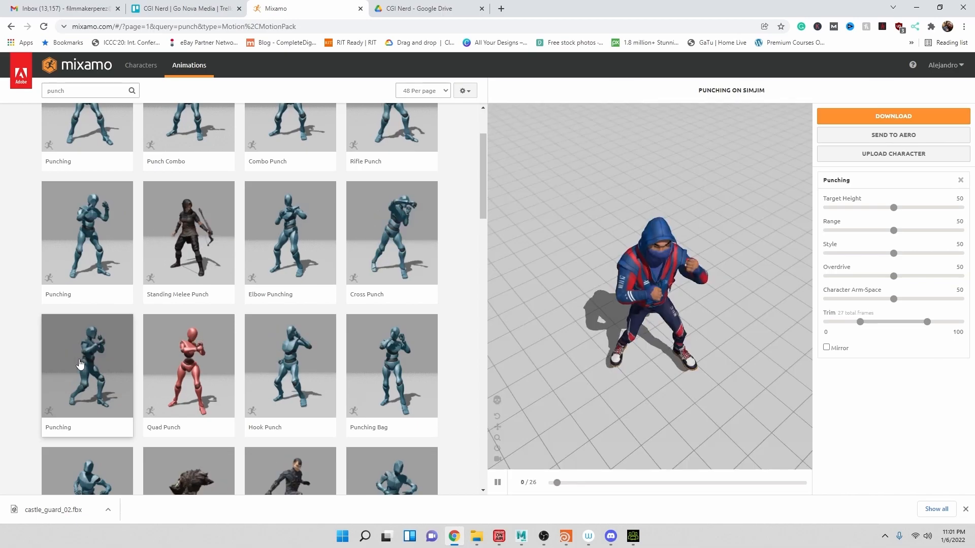
drag(633, 280, 656, 249)
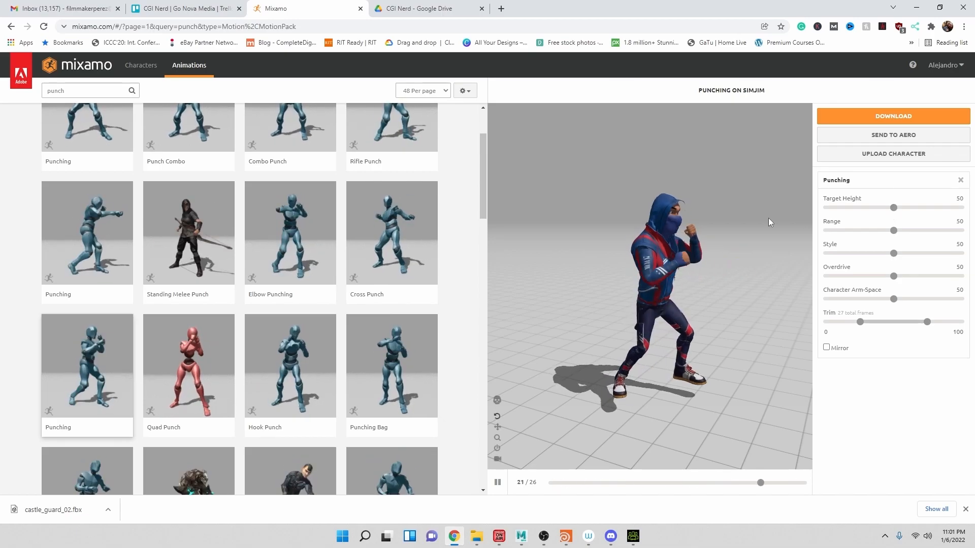
drag(897, 209, 955, 216)
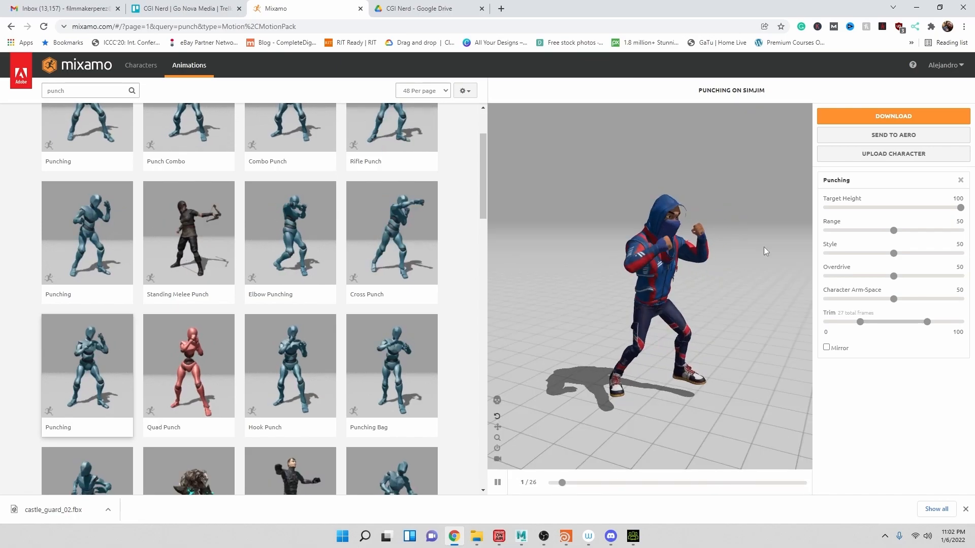
drag(858, 208, 786, 211)
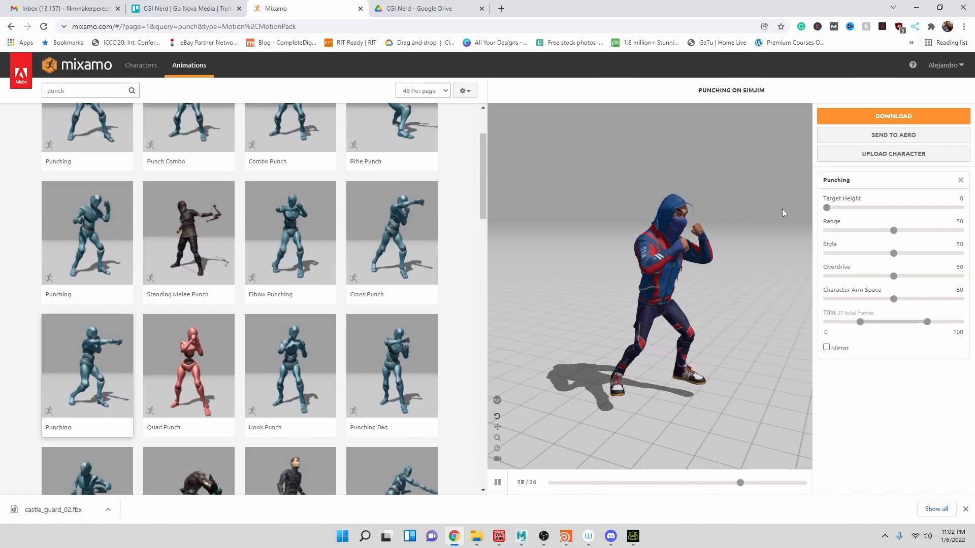
click(925, 207)
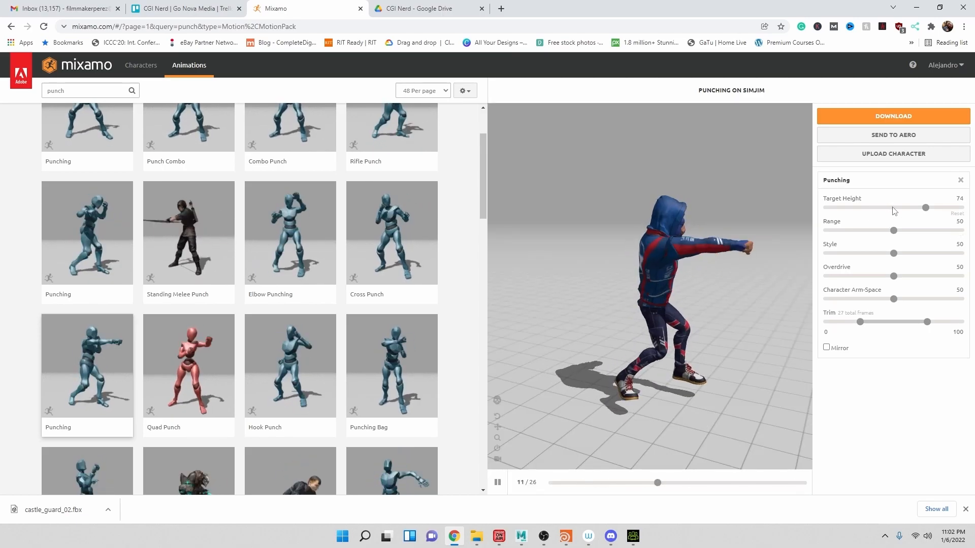
click(906, 207)
click(914, 208)
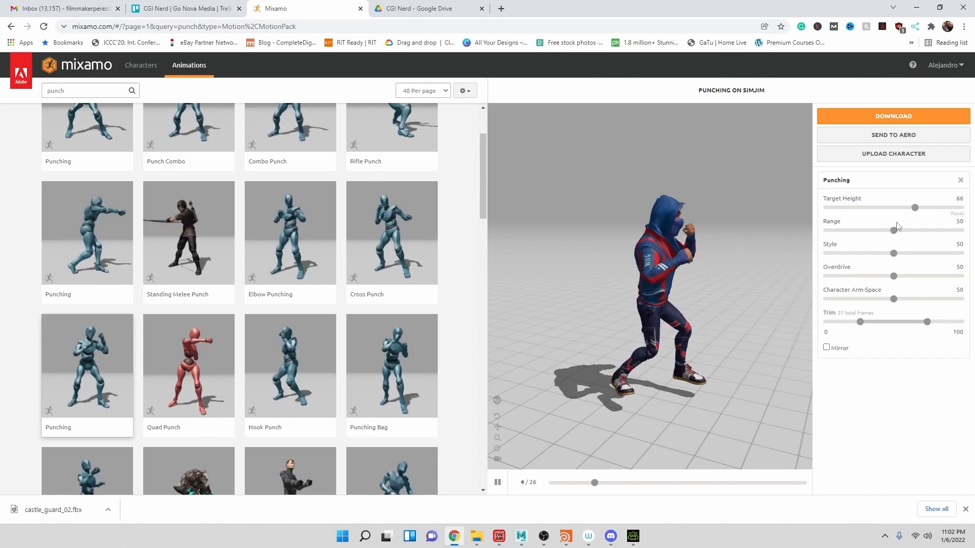
Compare the extremes of the punch's Range, then set Range to 93
drag(899, 231, 971, 232)
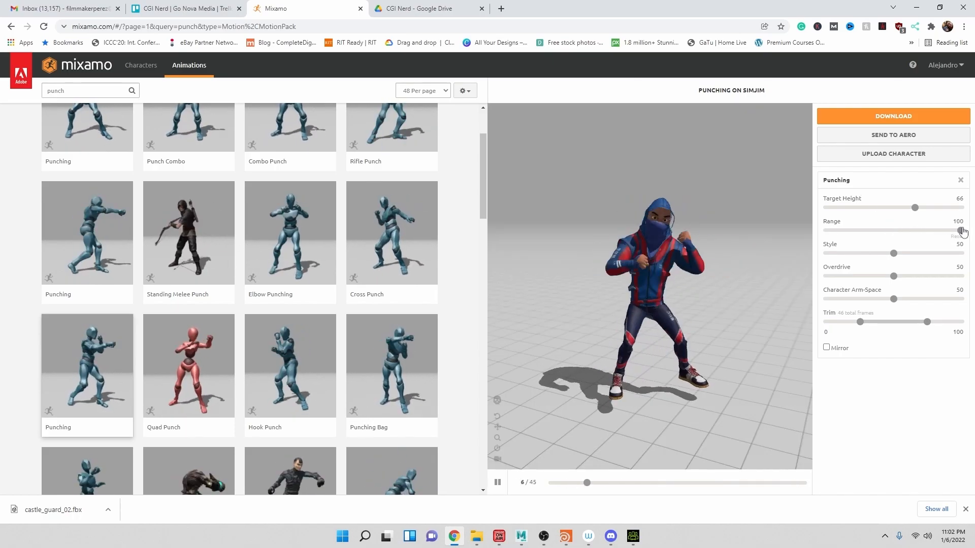
click(829, 231)
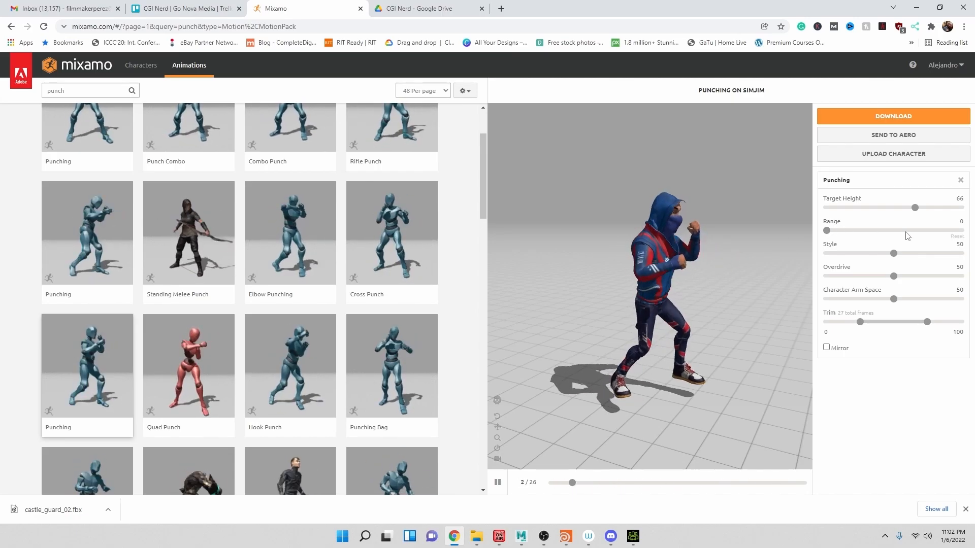
click(924, 231)
click(942, 230)
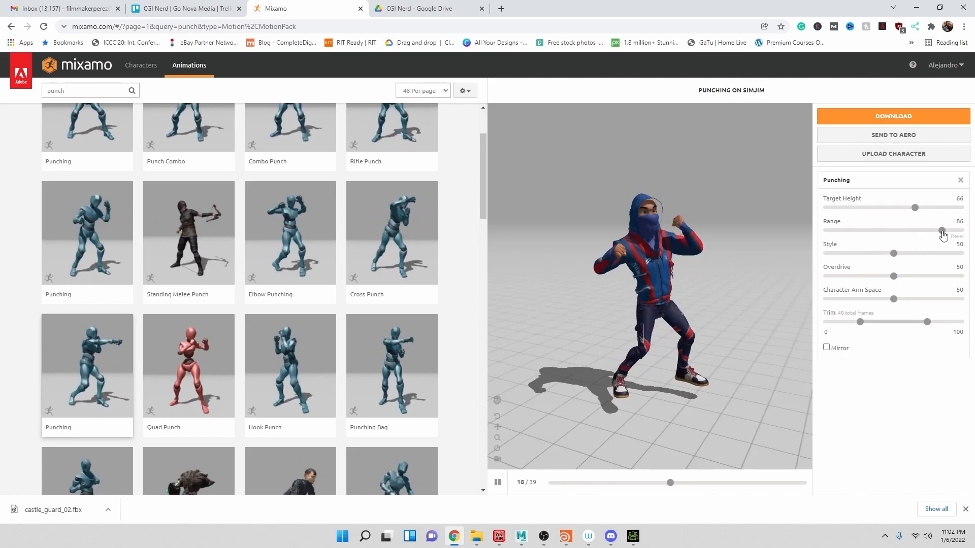
click(951, 231)
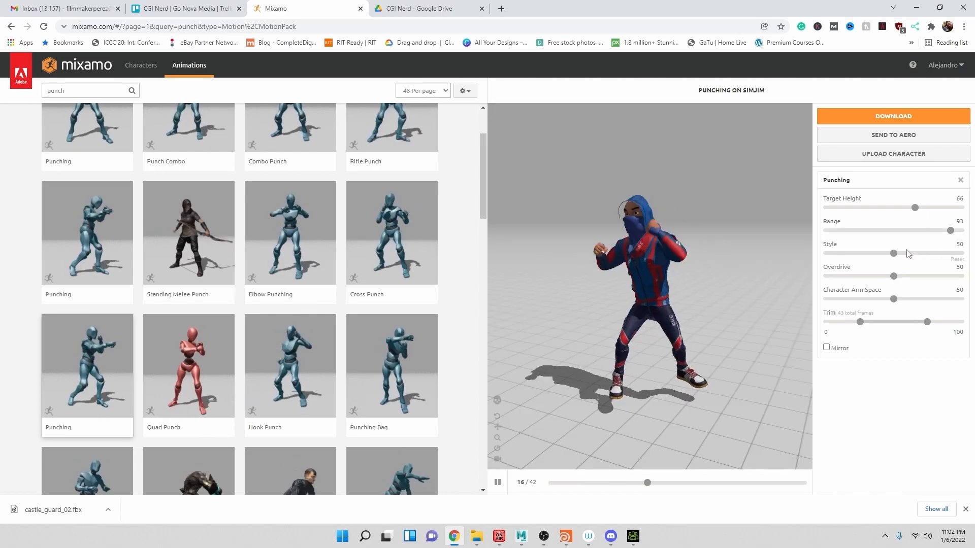
Set the punch's Style to 73 and its Overdrive to 82 after trying lower settings
click(961, 253)
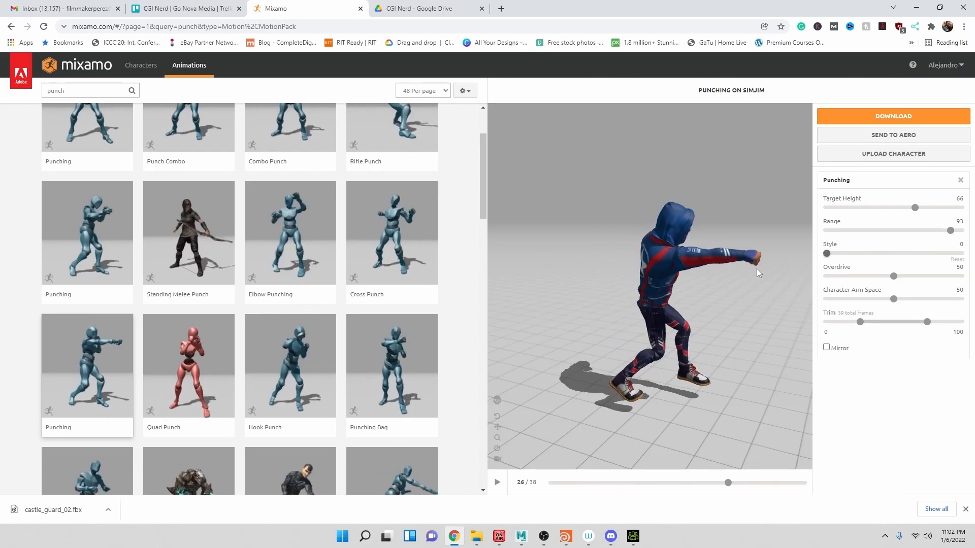
click(826, 253)
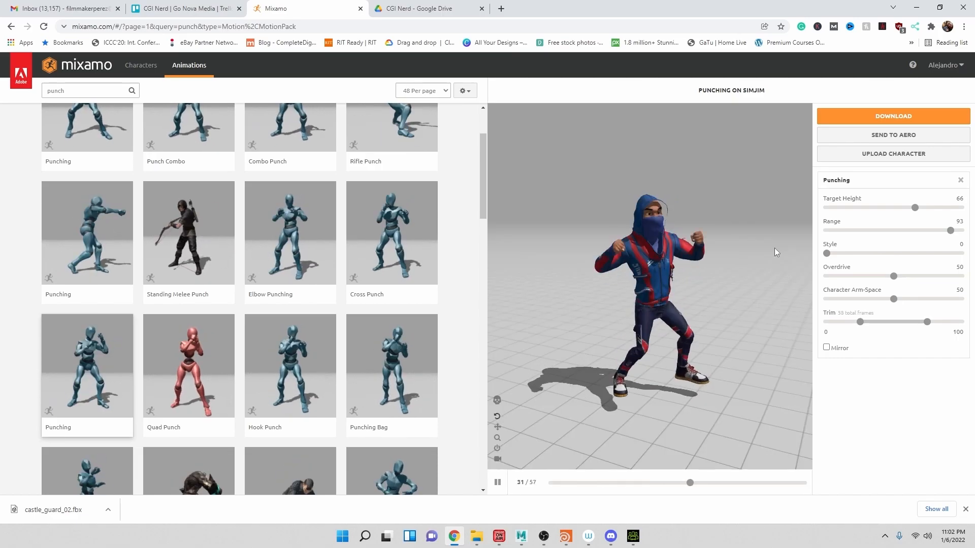
click(923, 253)
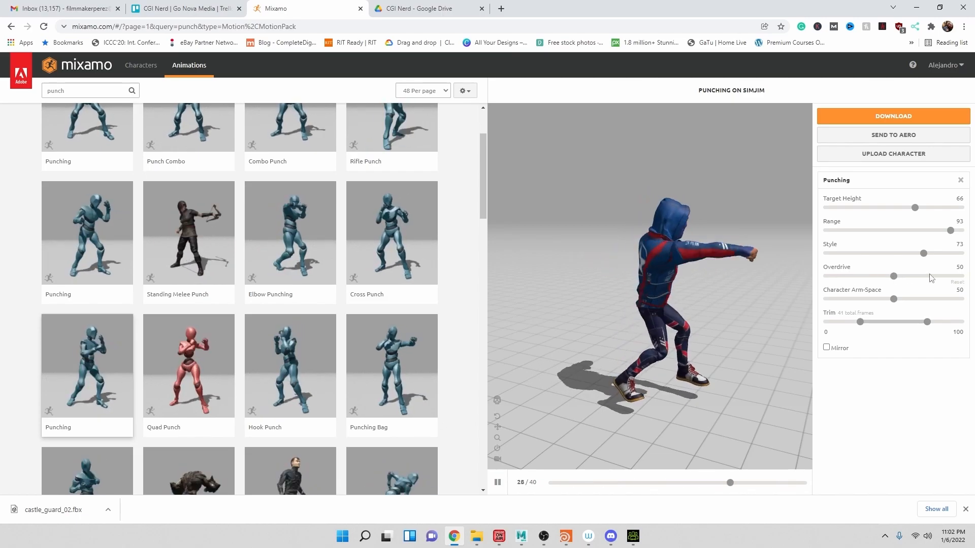
click(826, 275)
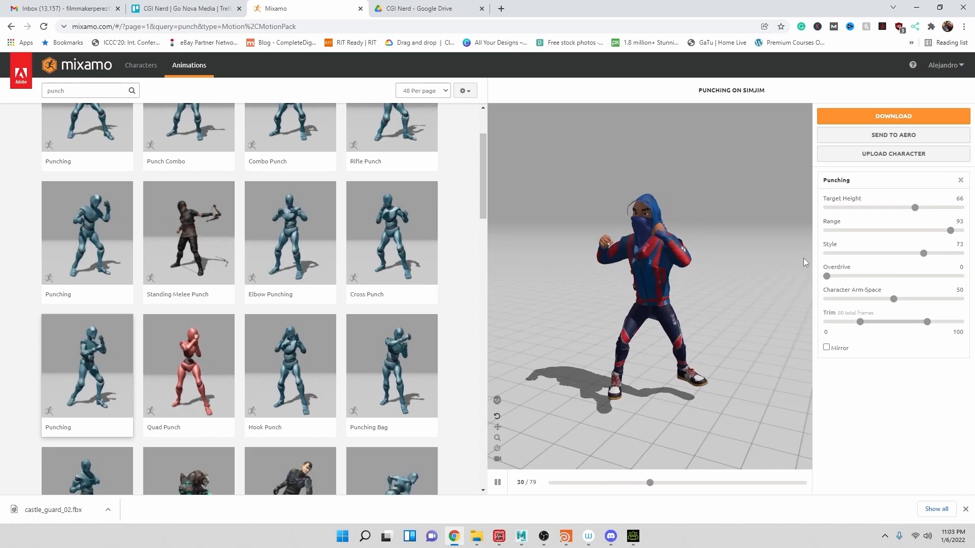
click(936, 276)
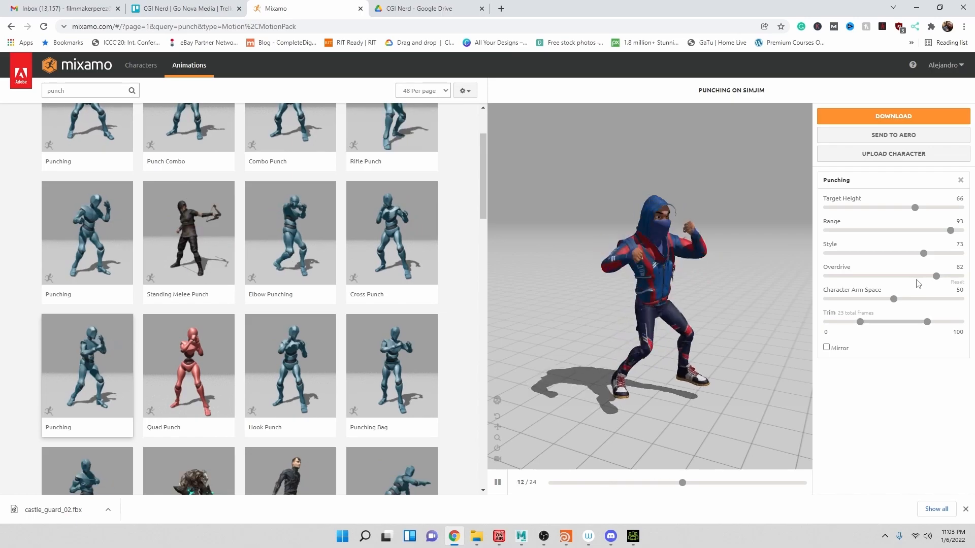
Set the punch's Overdrive to 72 after comparing values of 65, 100 and 46, and check the motion from several angles
click(912, 276)
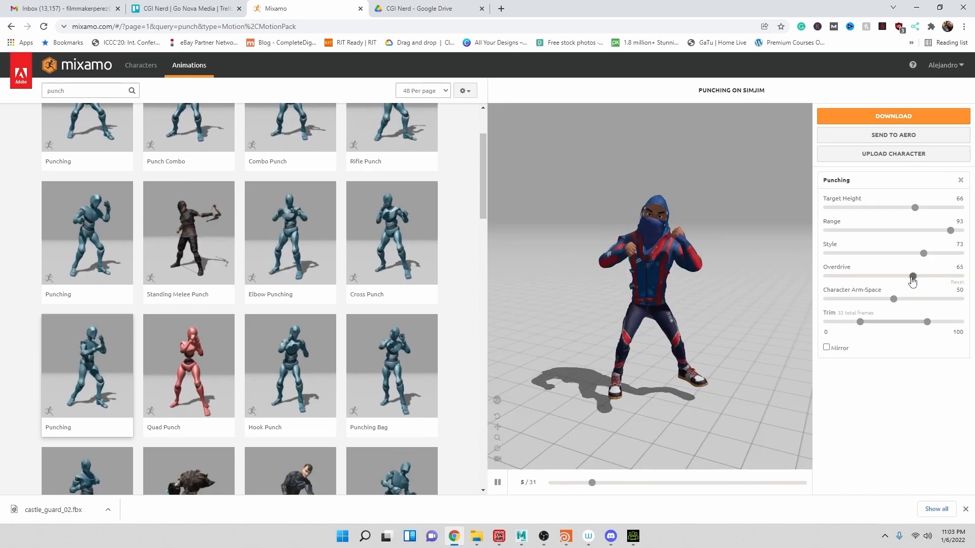
click(922, 277)
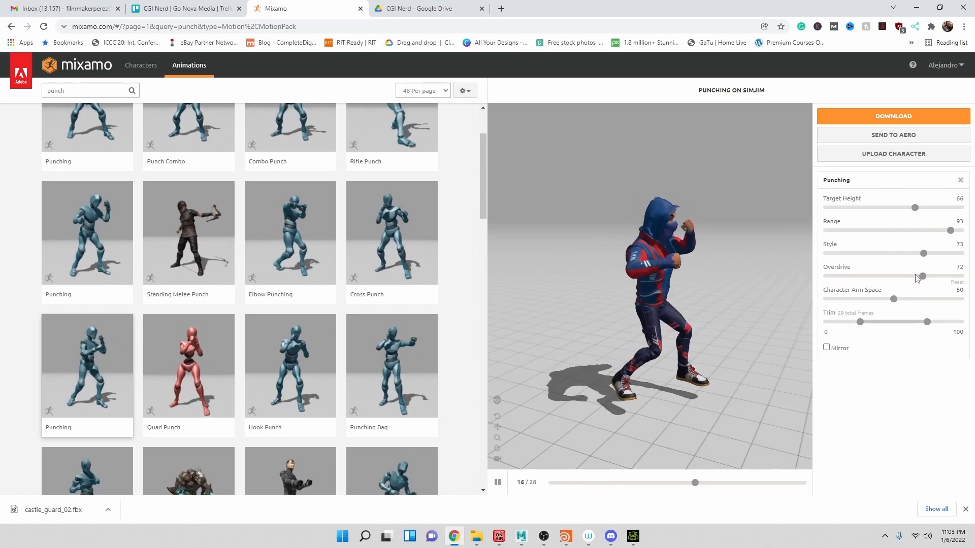
click(960, 276)
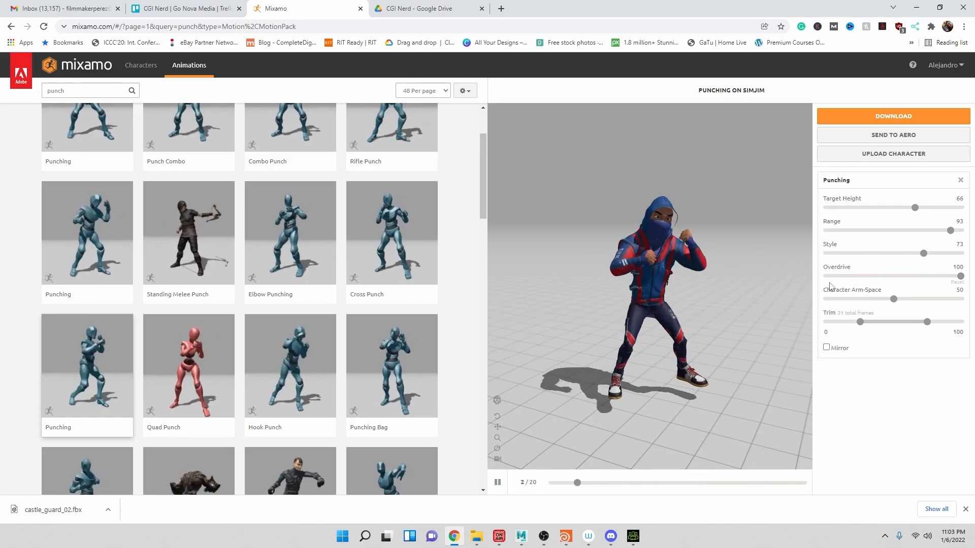
click(888, 276)
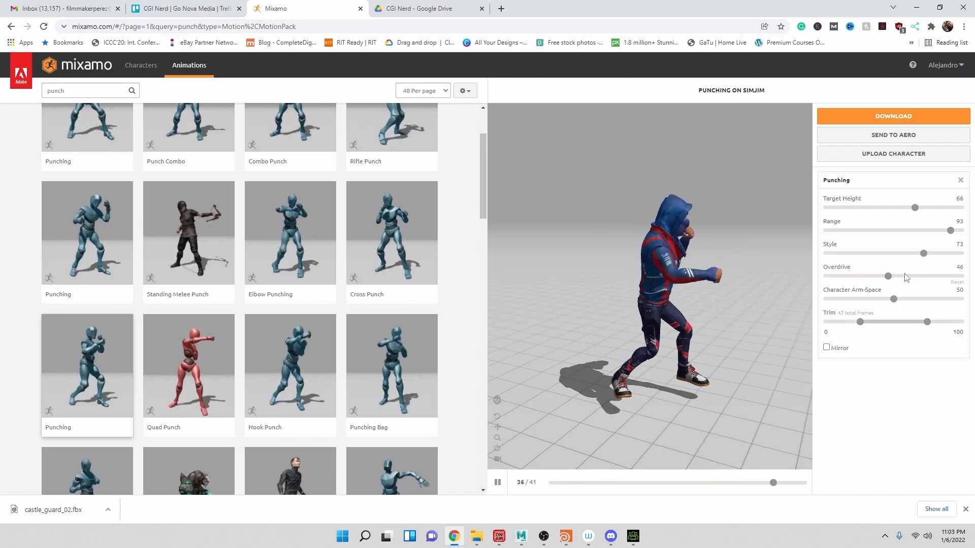
click(922, 276)
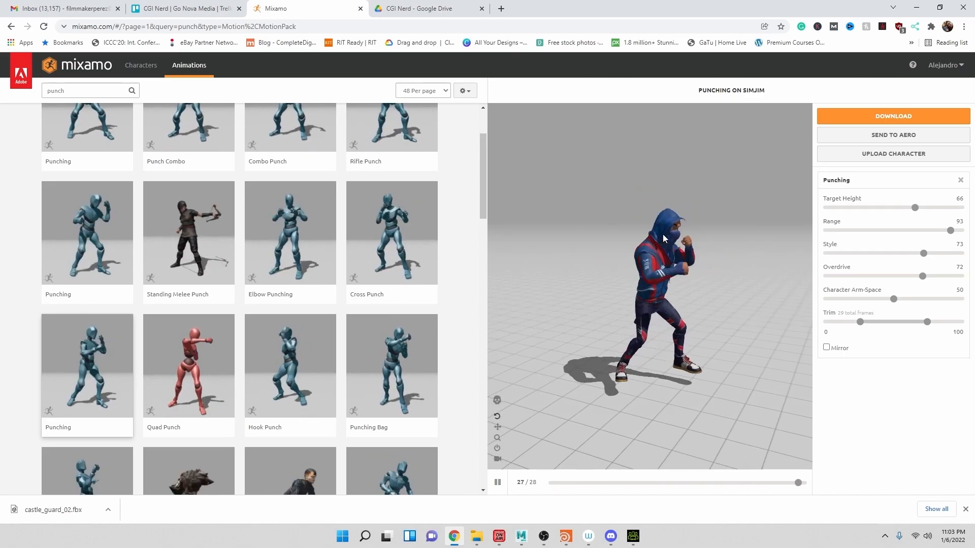
drag(734, 290, 713, 274)
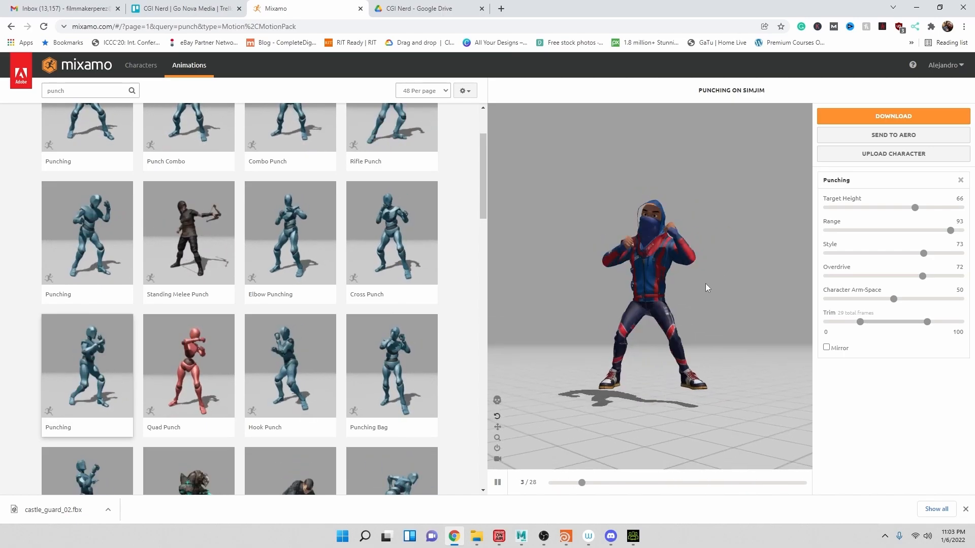
scroll(686, 326, up, 3)
drag(684, 328, 711, 351)
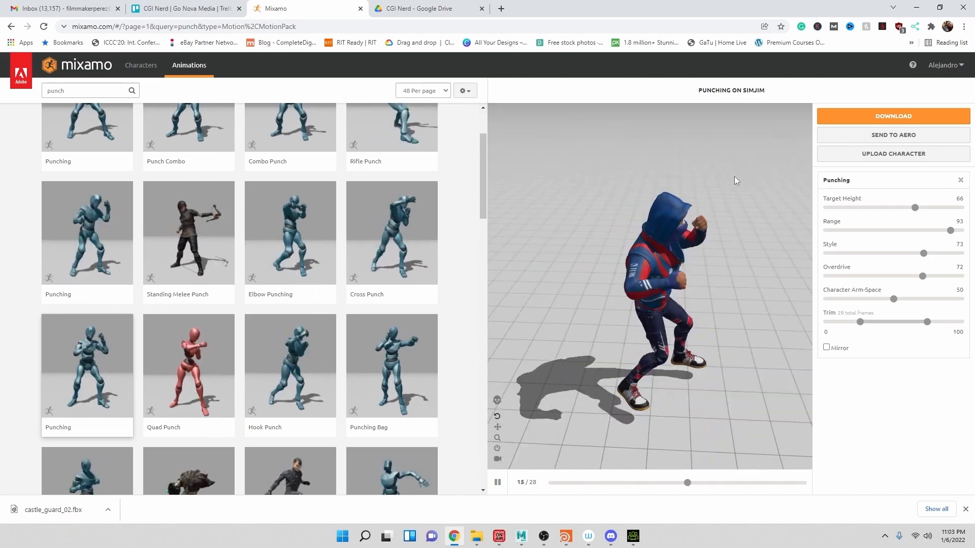
middle_drag(736, 169, 672, 118)
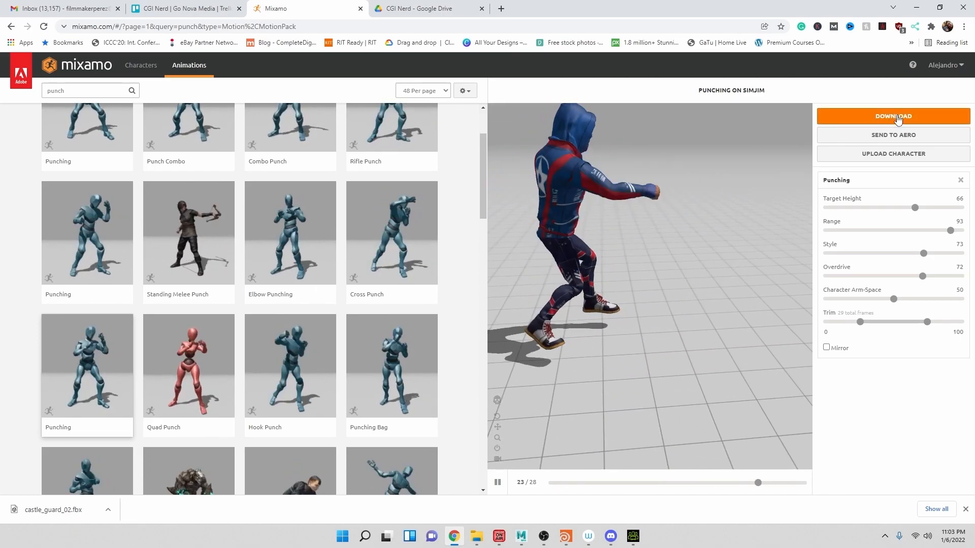
Download the punching character as FBX Binary at 24 frames per second, with skin and no keyframe reduction
click(880, 117)
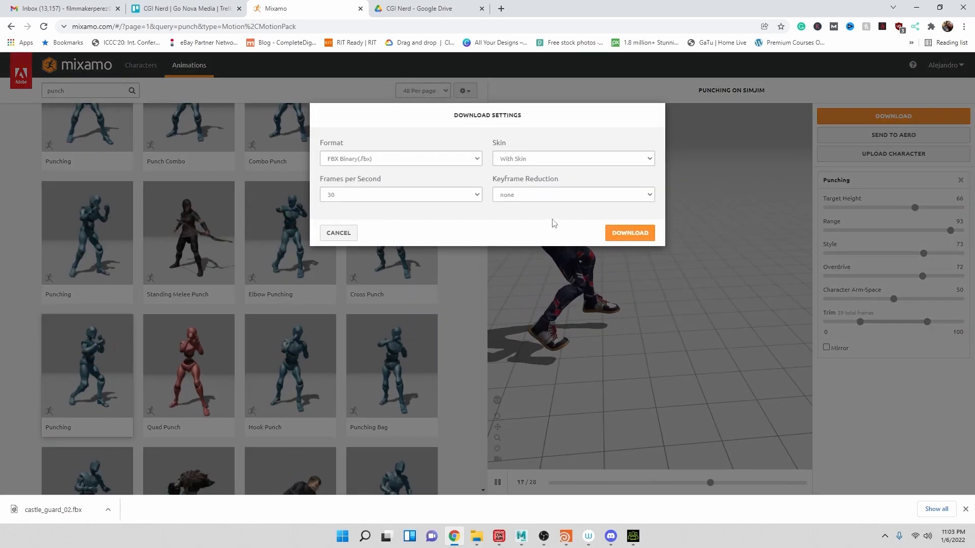
click(464, 195)
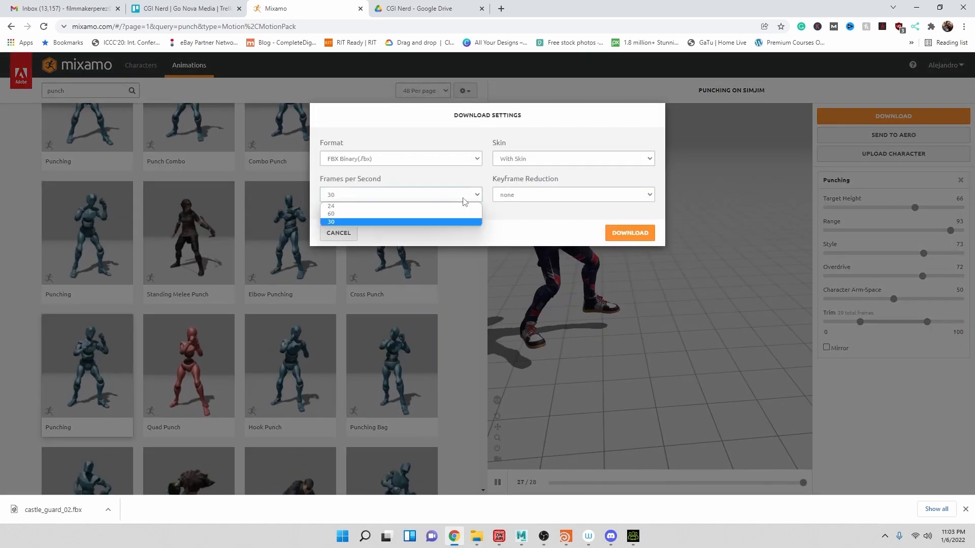
click(414, 208)
click(547, 194)
click(548, 195)
click(531, 155)
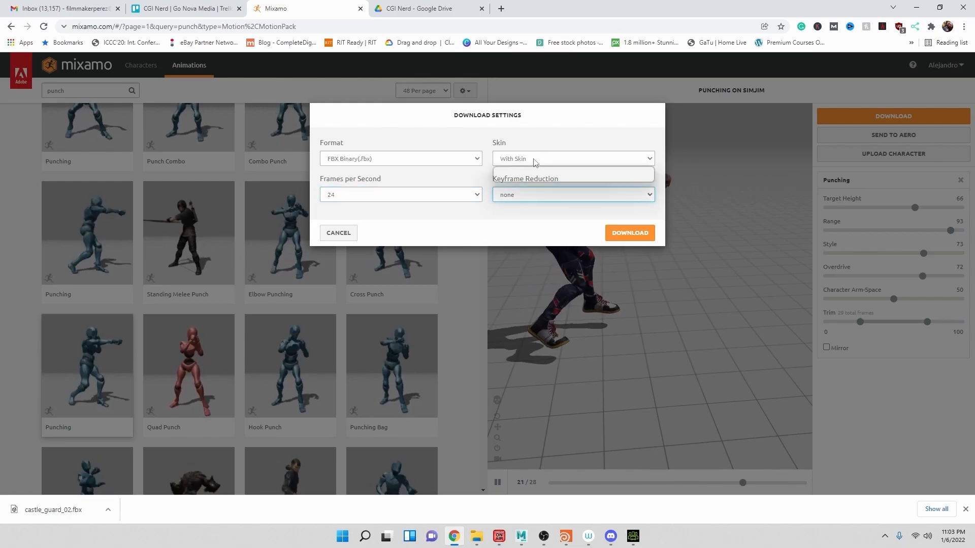
click(552, 234)
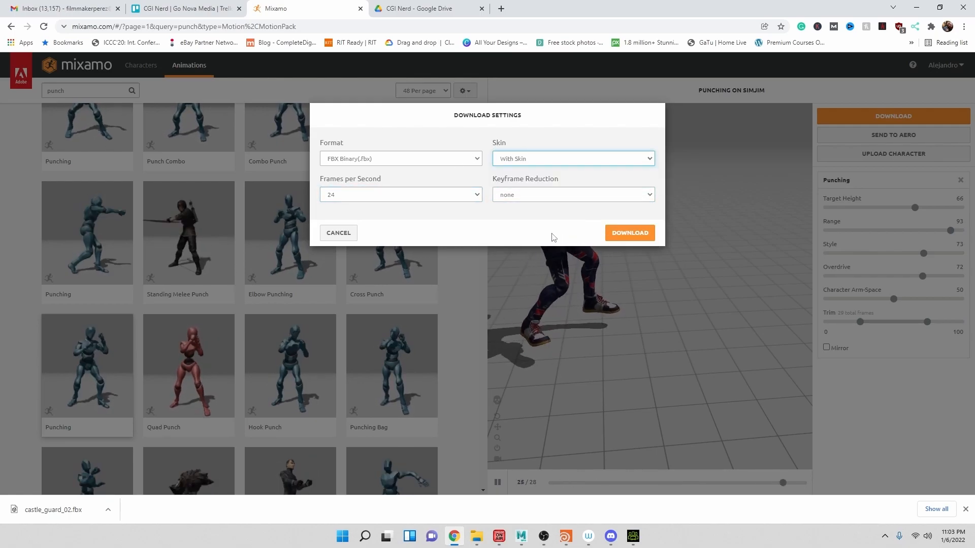
click(629, 233)
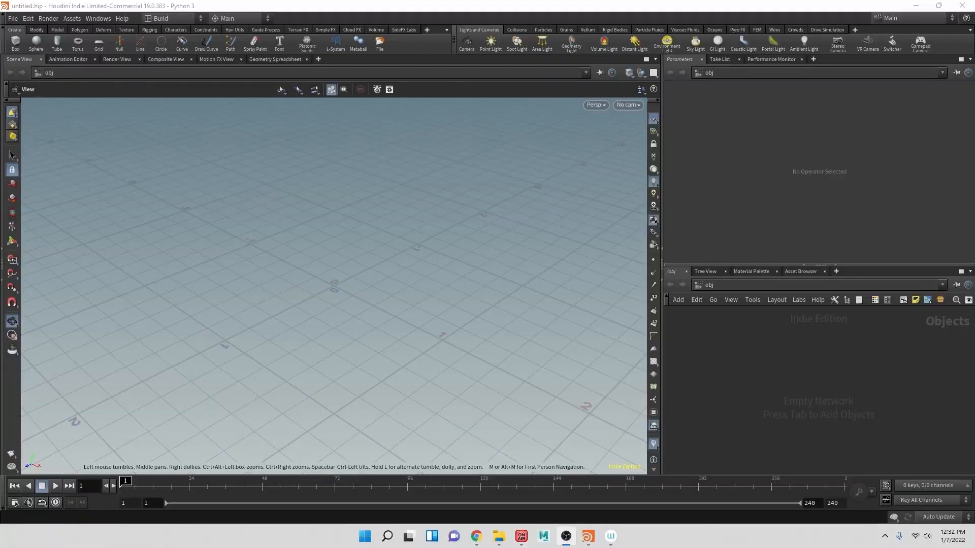
Switch to Houdini and add a Geometry object to the empty object network
drag(332, 281, 367, 263)
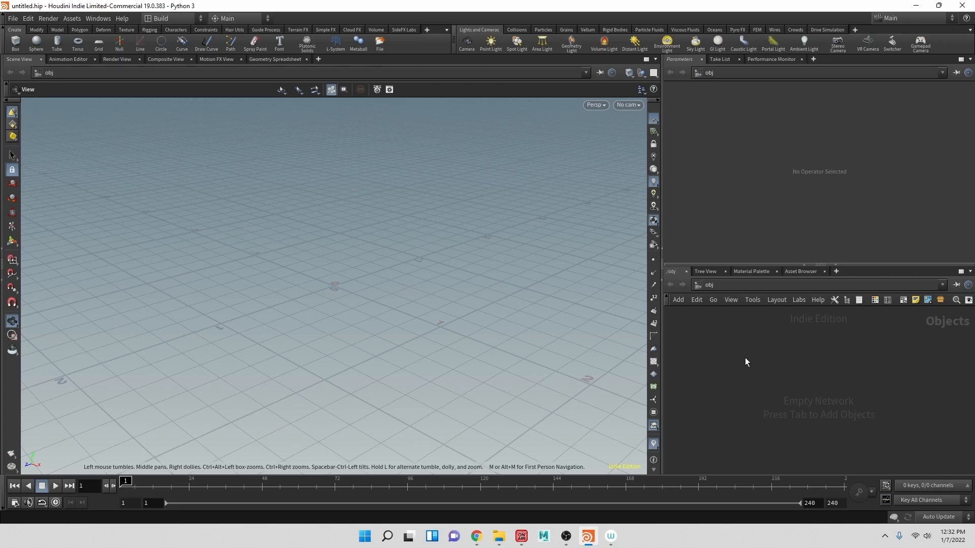
key(Tab)
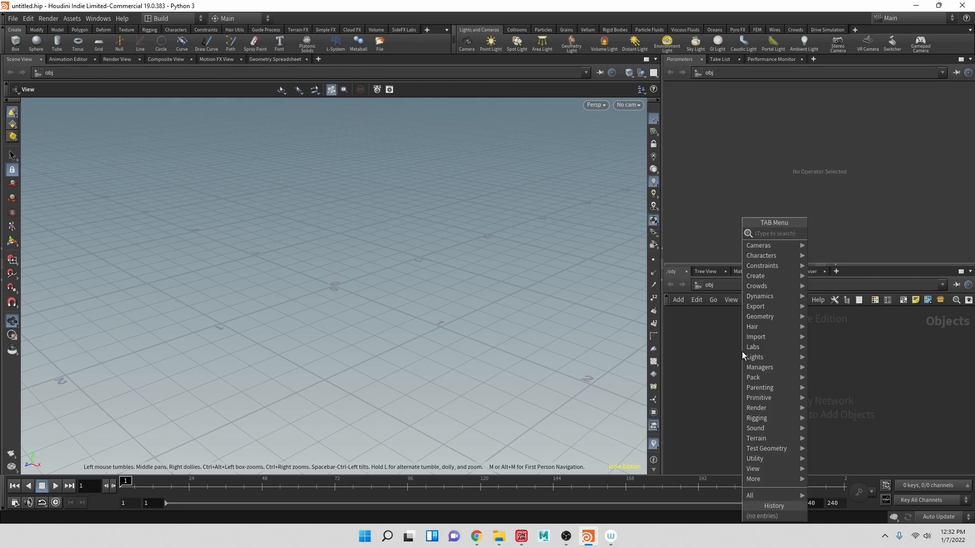
text(ge)
key(Return)
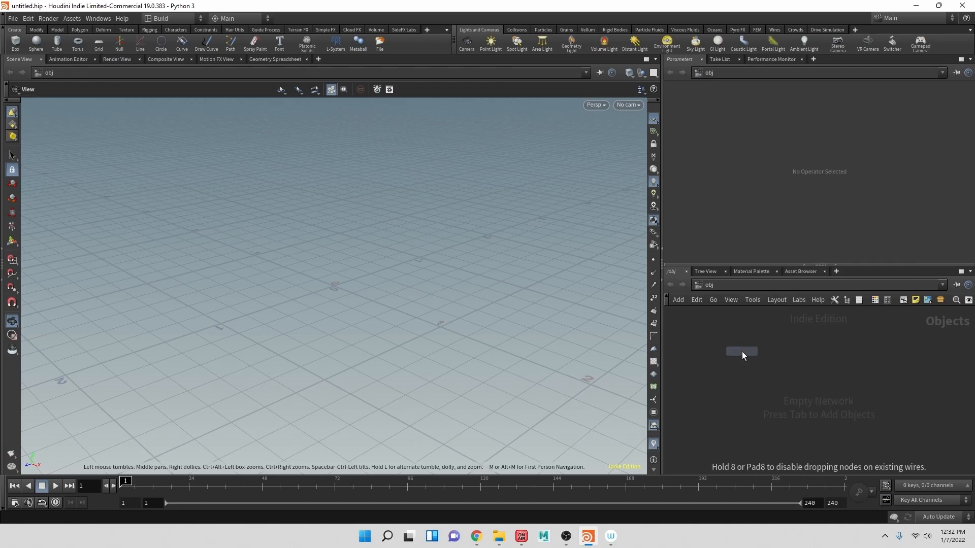
click(742, 351)
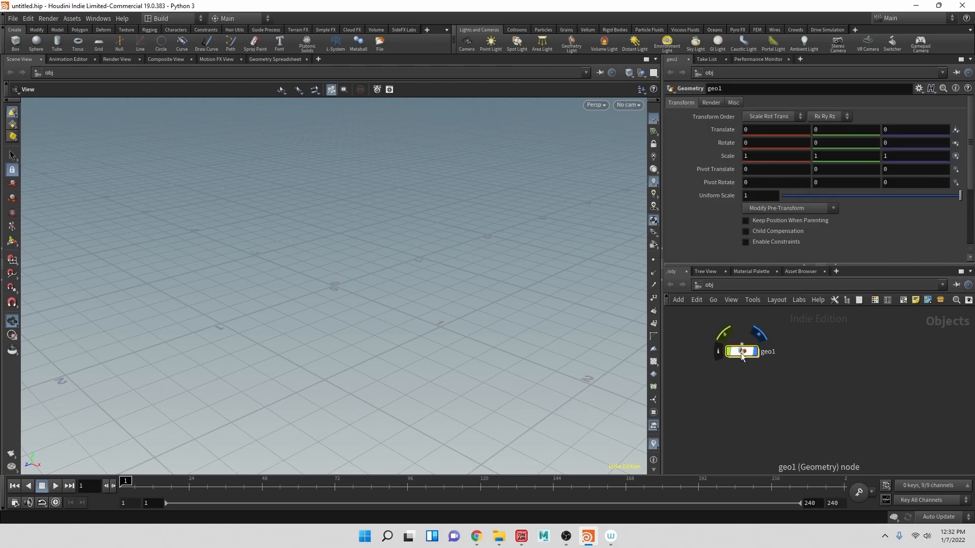
Add a Sphere node inside the new Geometry object
double_click(742, 352)
key(Tab)
text(s)
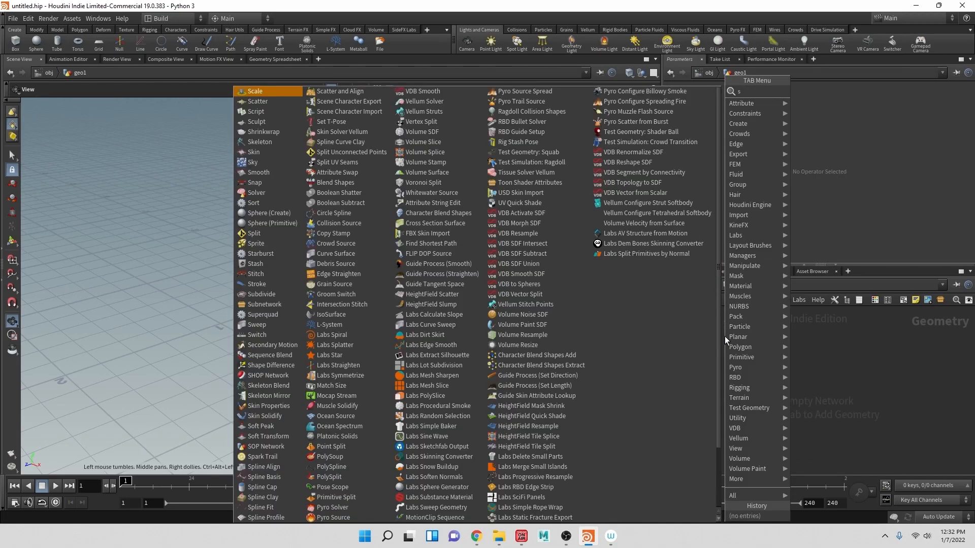
text(phere)
key(Return)
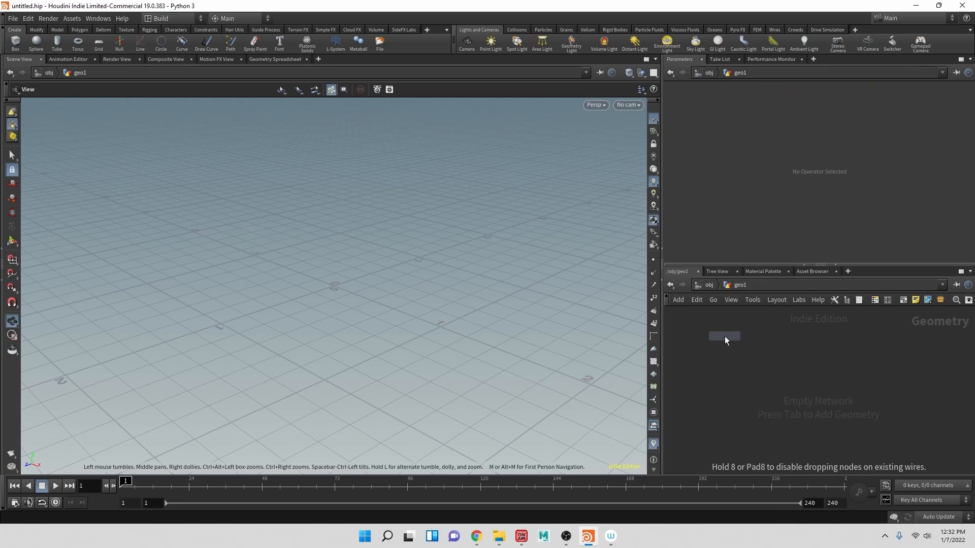
click(724, 336)
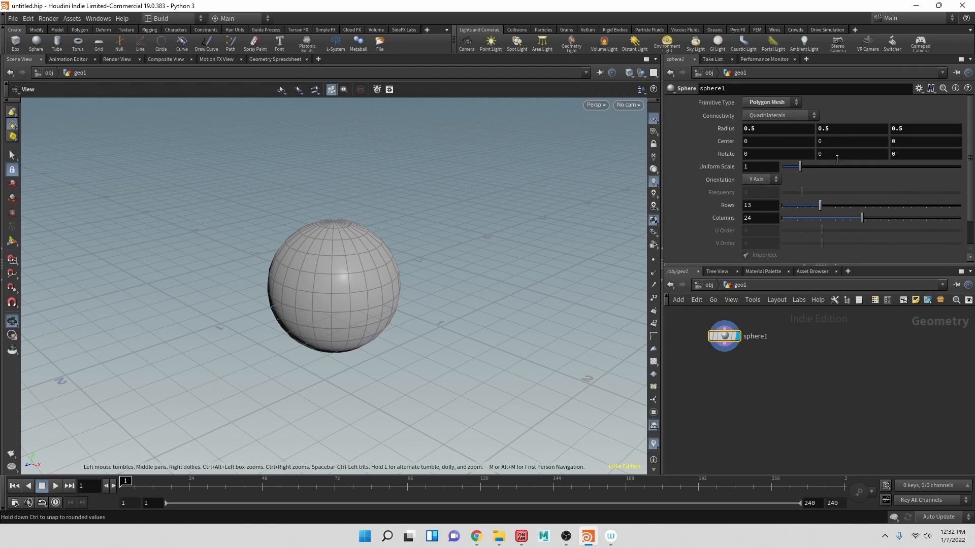
Raise the sphere above the ground by setting its Center Y to 1
middle_drag(842, 139, 897, 147)
middle_drag(551, 190, 548, 237)
drag(544, 244, 564, 230)
At the object level, make the sphere's geometry an RBD object and place the generated DOP network below it
click(709, 286)
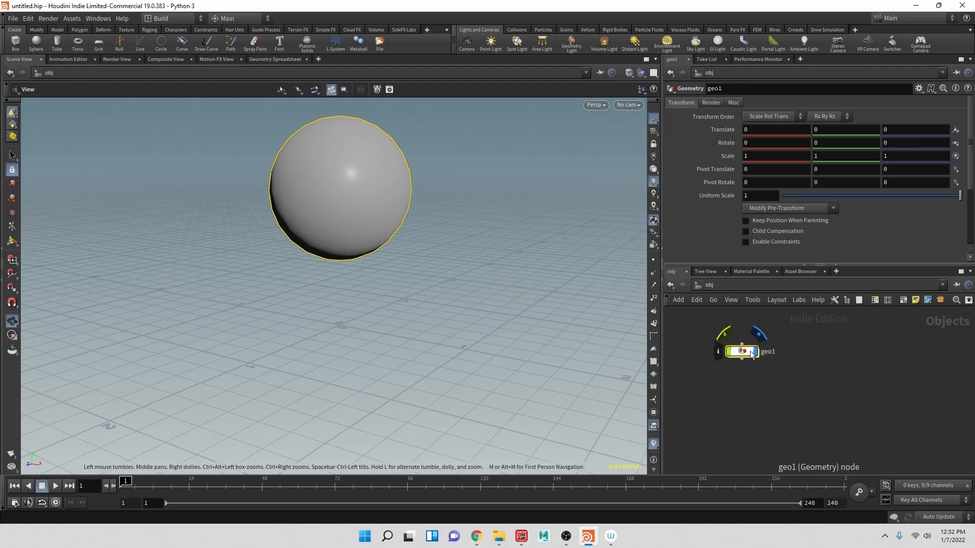
click(730, 286)
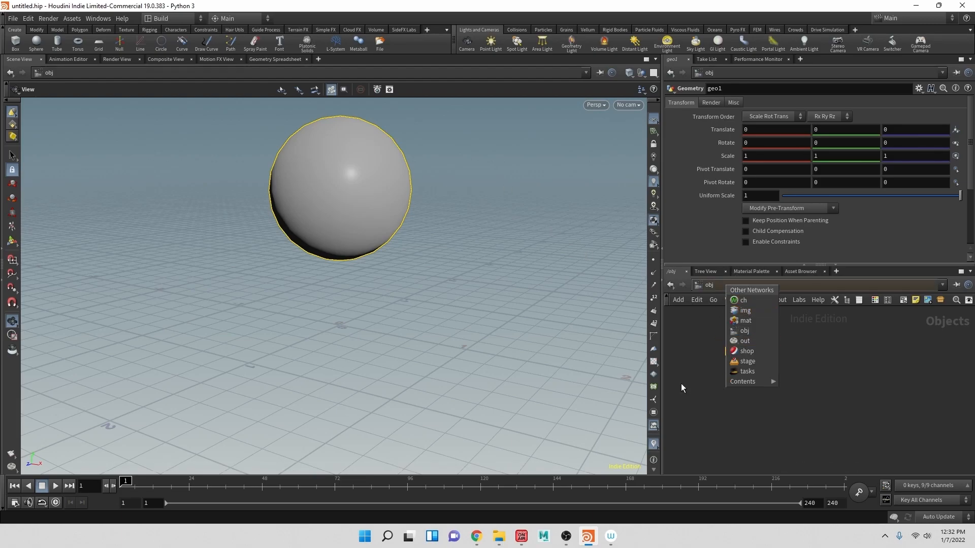
click(681, 389)
double_click(744, 351)
click(709, 286)
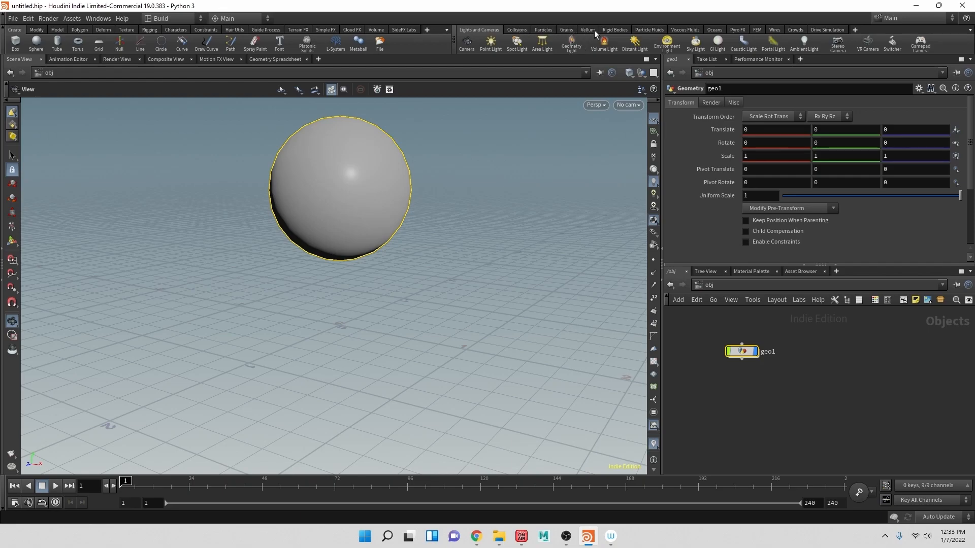
click(616, 30)
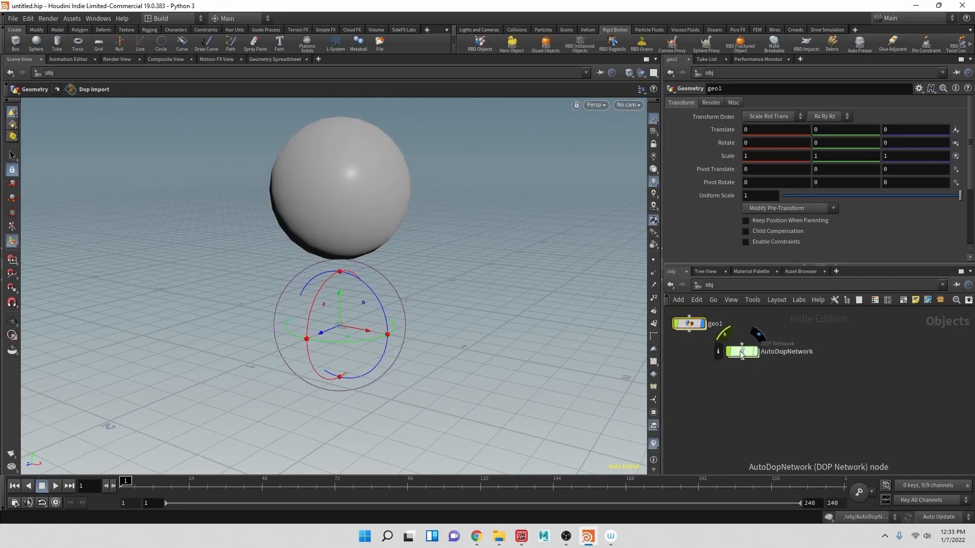
drag(748, 354, 704, 384)
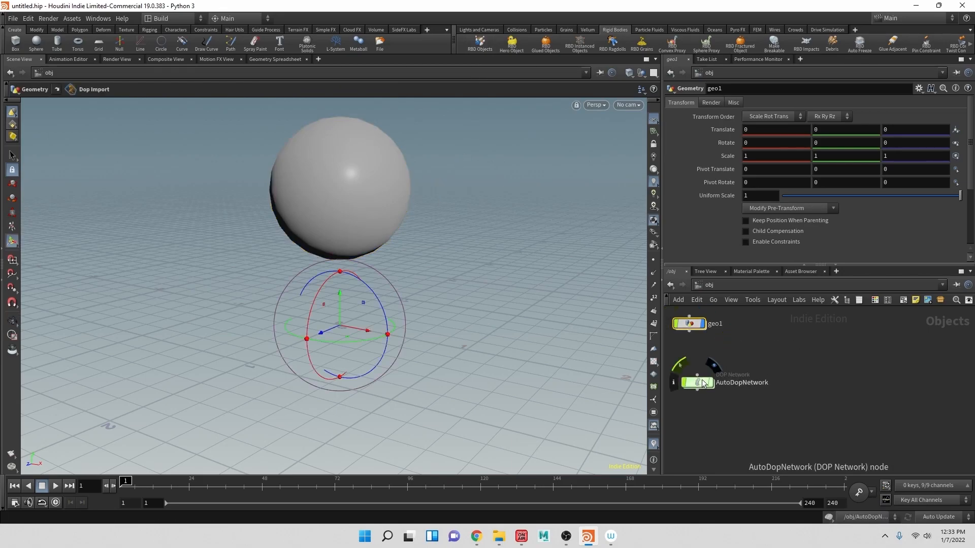
Inside geo1, examine the parameters of the sphere1, rest1 and setup_packed_prims nodes
double_click(695, 329)
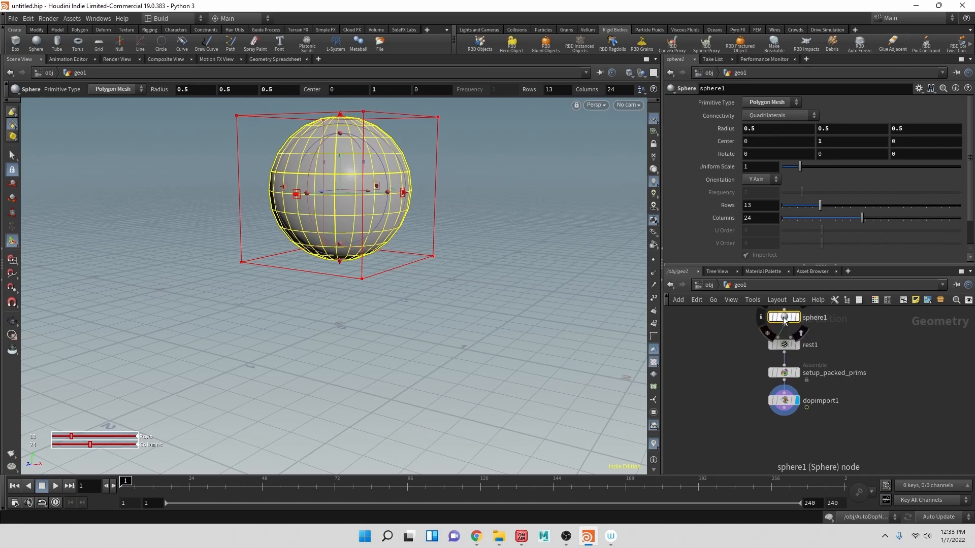
click(787, 347)
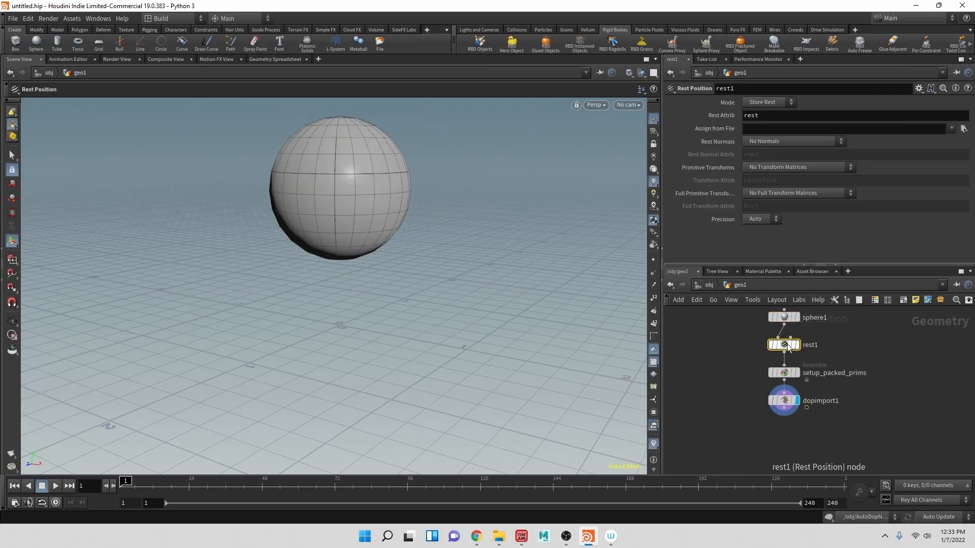
click(784, 374)
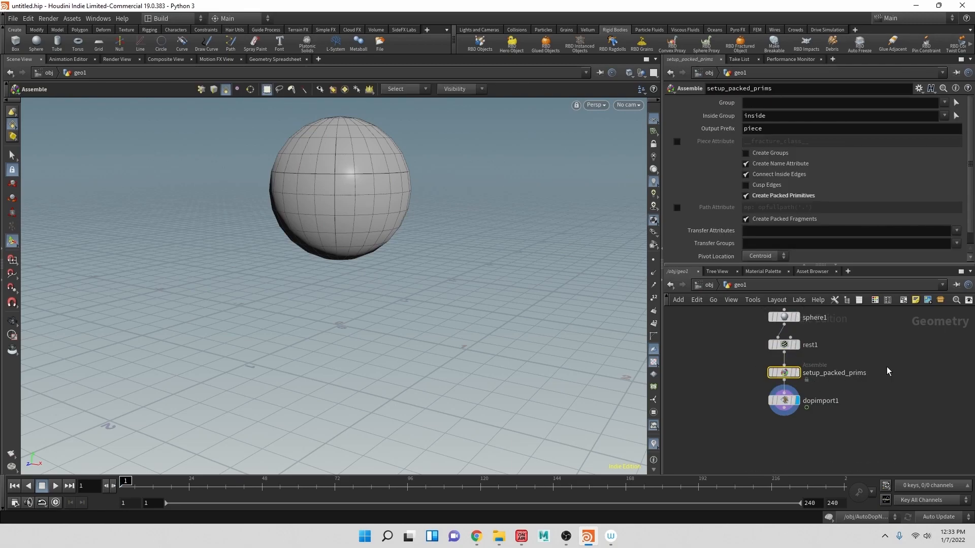
Show points in the viewport and compare the output of setup_packed_prims with that of sphere1
click(797, 374)
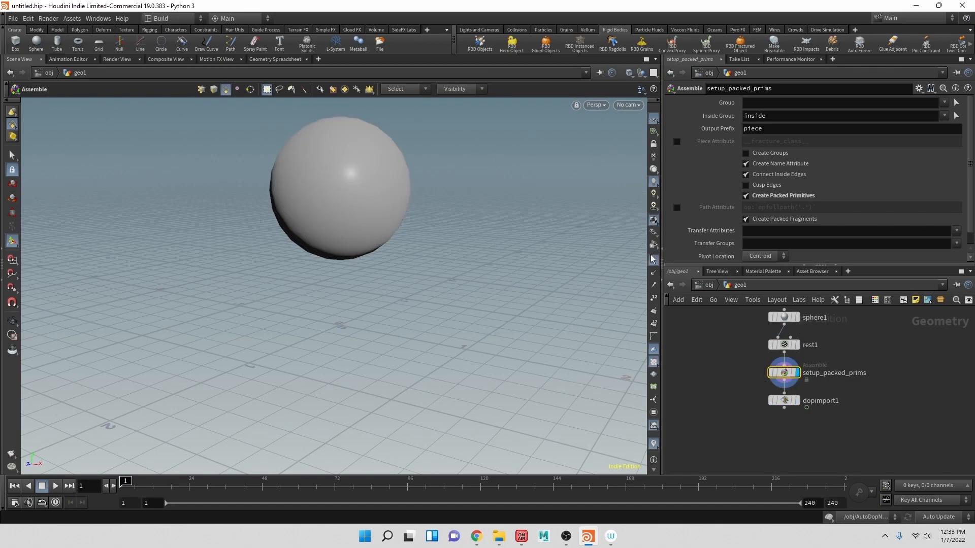
click(796, 318)
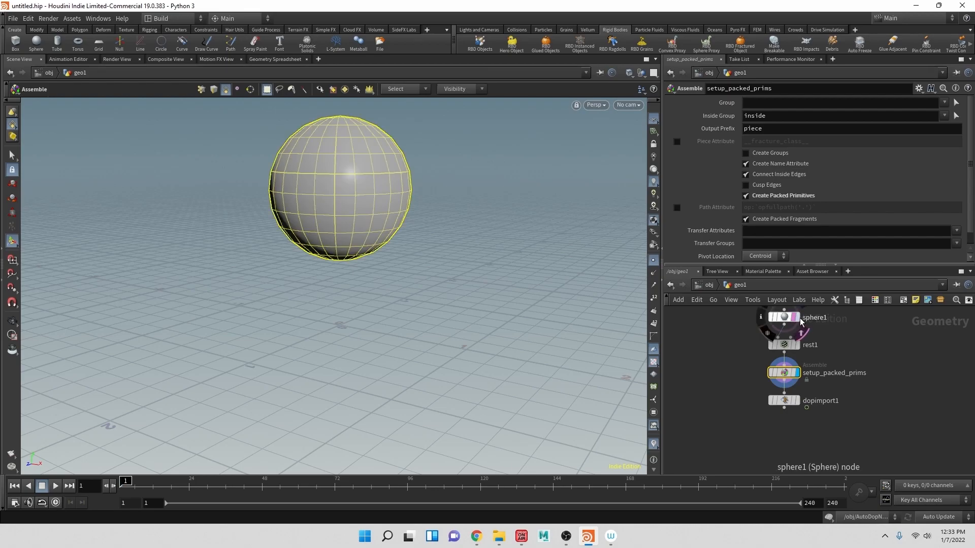
click(796, 318)
click(798, 317)
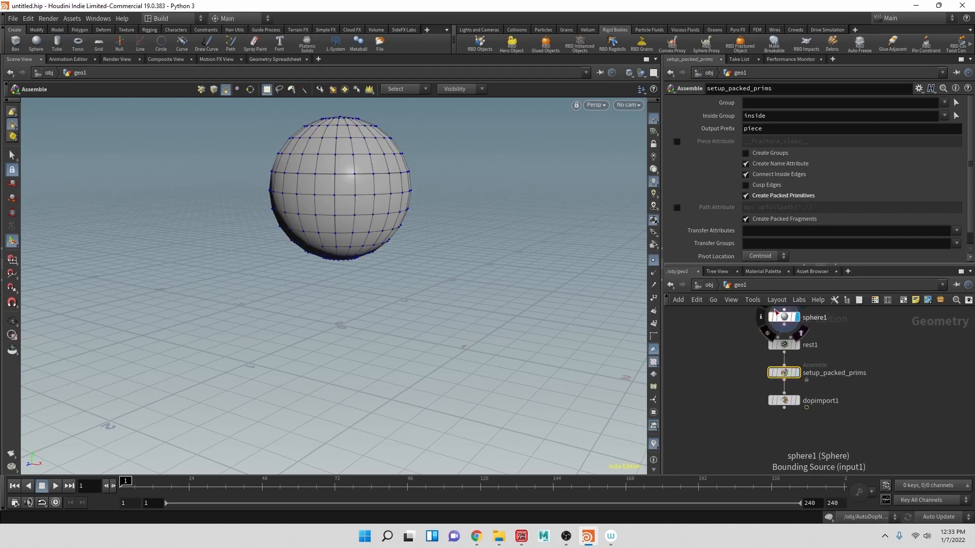
click(784, 316)
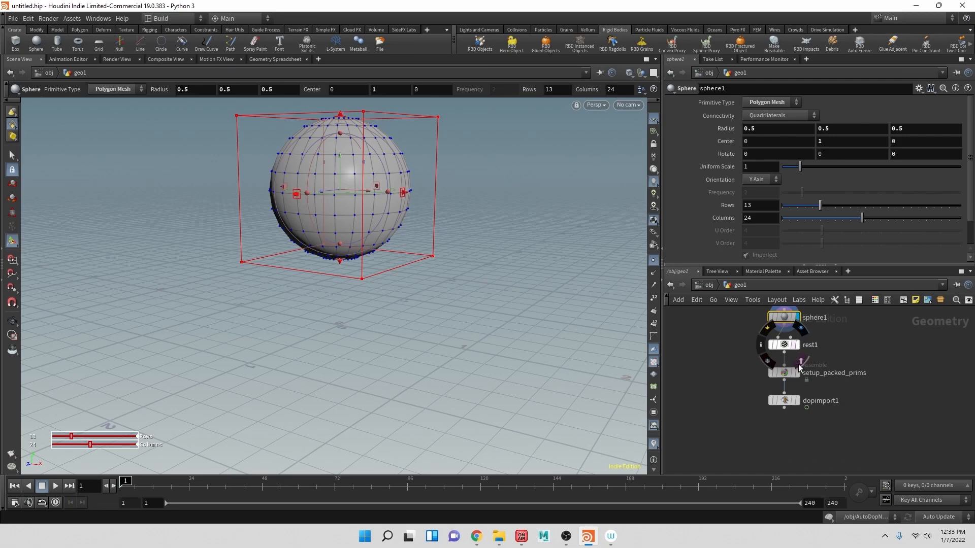
Display the setup_packed_prims output in Wireframe shading to examine the packed sphere's point
click(798, 373)
click(785, 373)
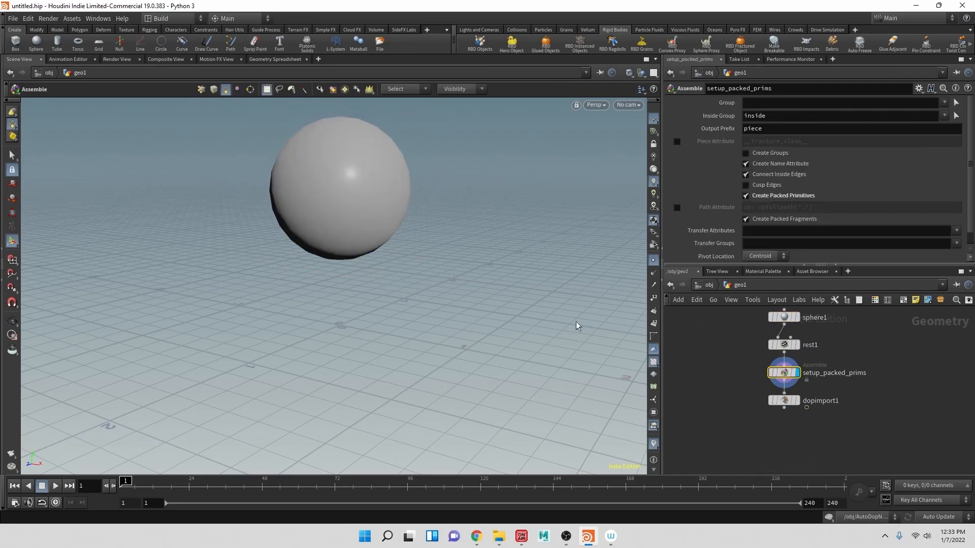
click(629, 74)
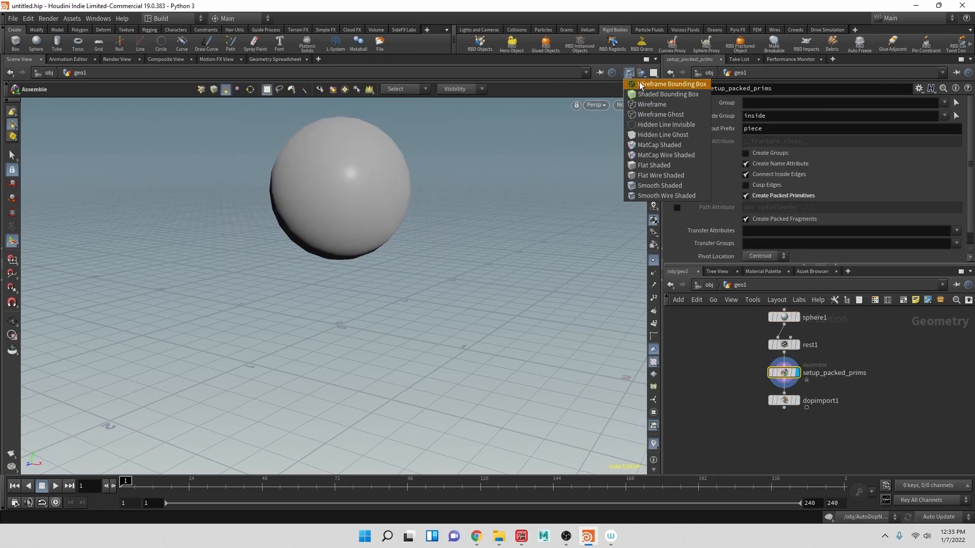
click(650, 104)
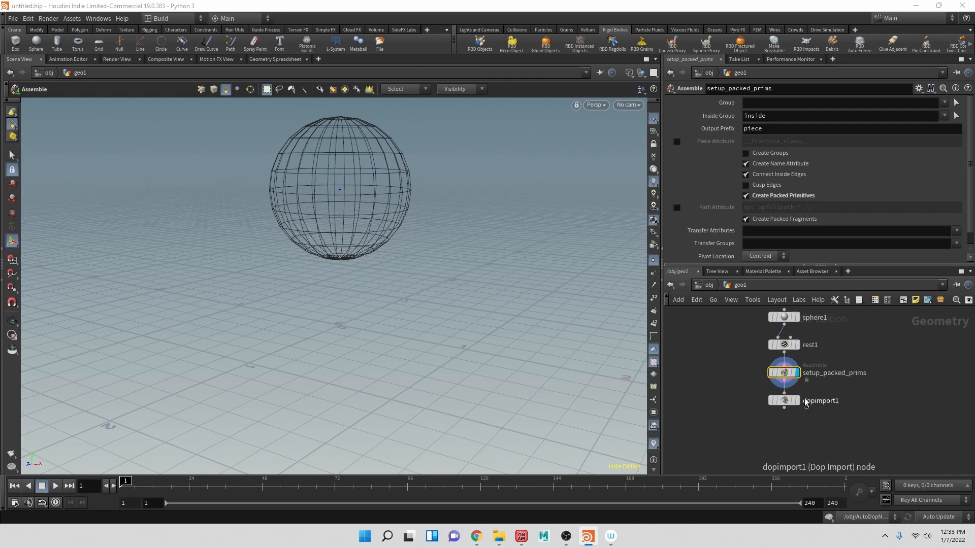
Display the output of dopimport1 and examine the node's import parameters
mouse_move(801, 403)
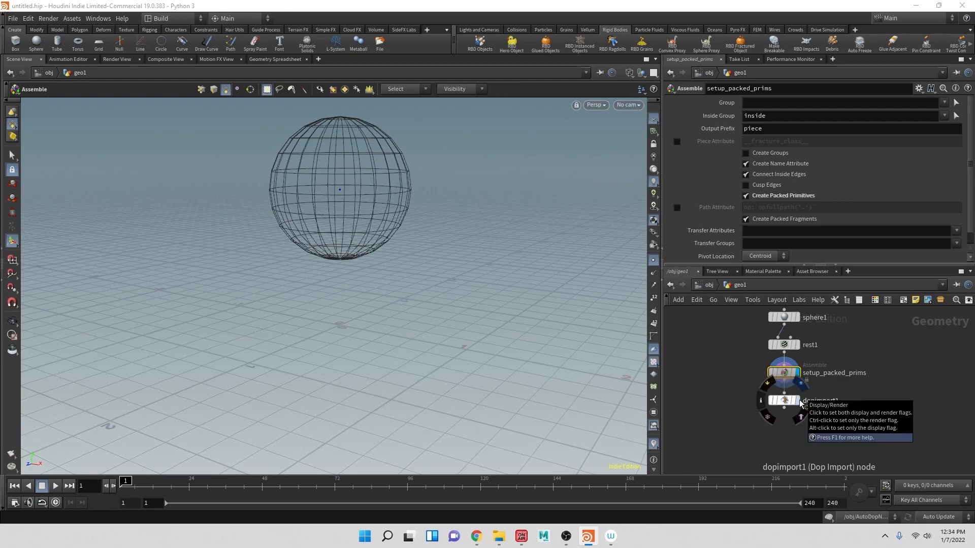
click(800, 403)
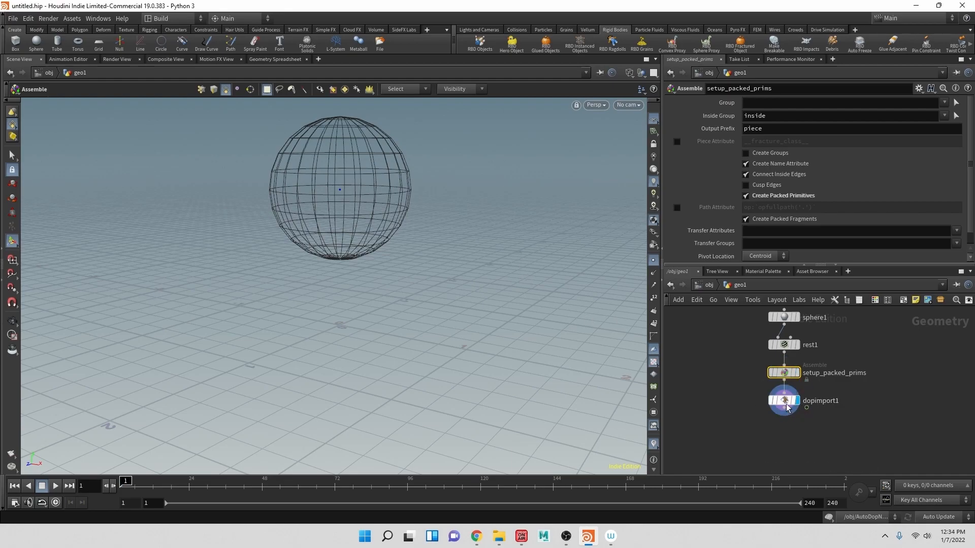
click(786, 403)
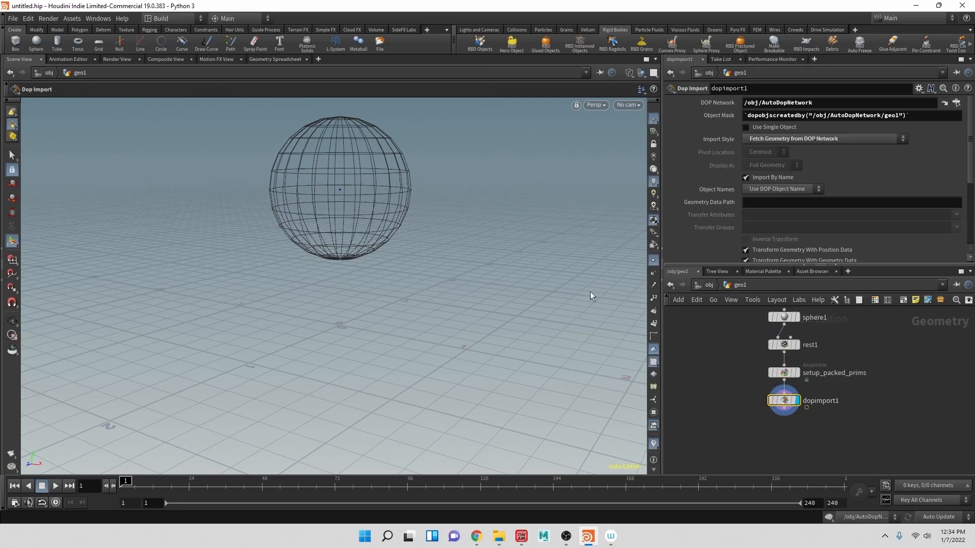
Inside AutoDopNetwork, move the geo1 RBD Packed Object node clear above merge2 and inspect the output node
click(704, 286)
double_click(702, 381)
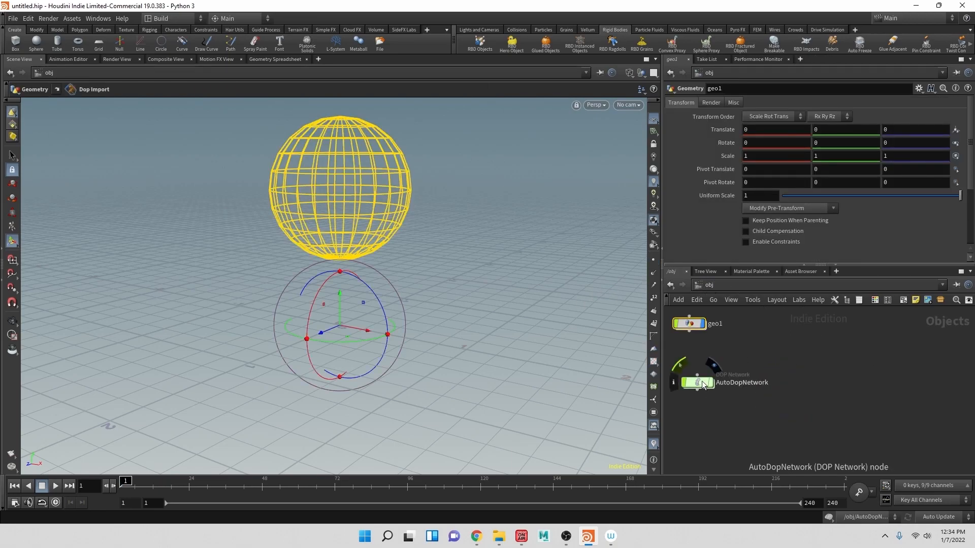
drag(823, 339, 878, 340)
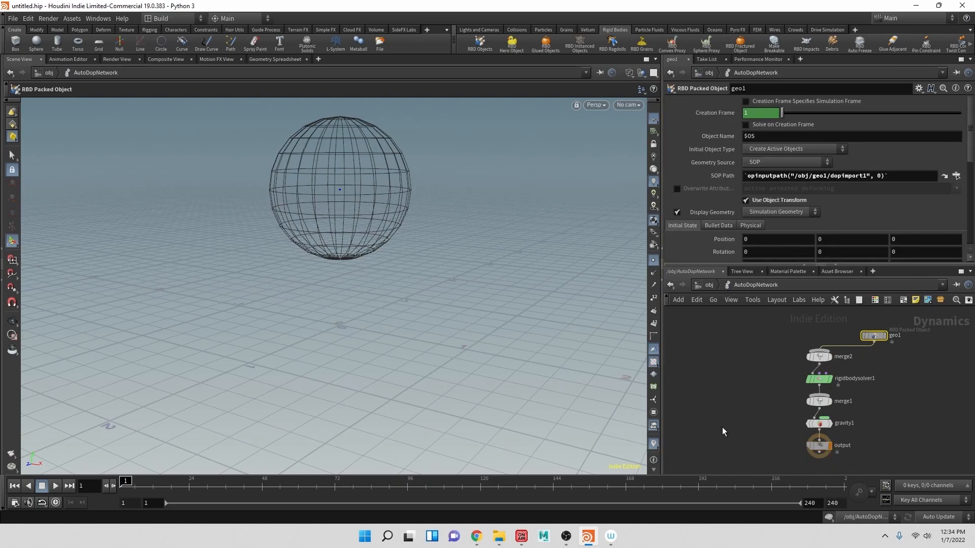
drag(883, 340, 872, 330)
click(819, 446)
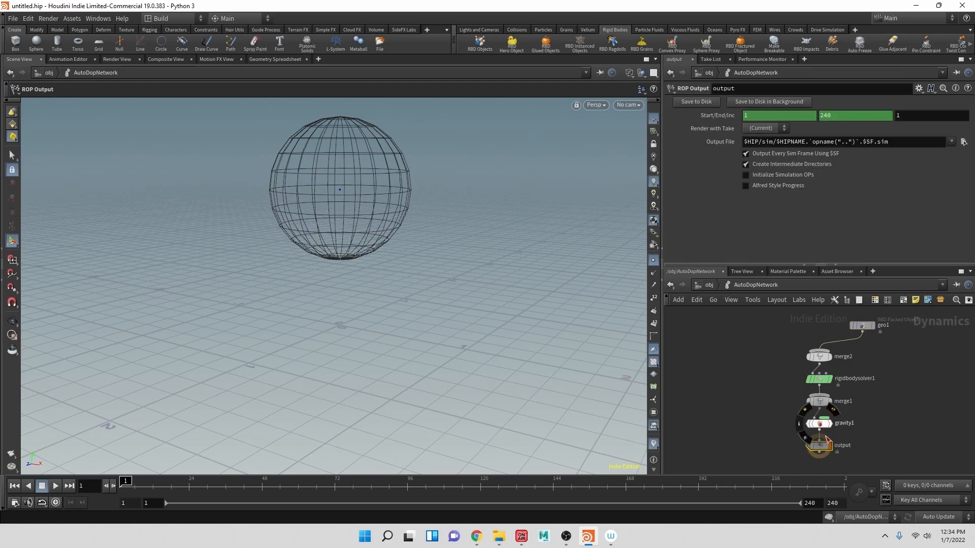
Compare the dopimport1 node inside the sphere's geometry with the SOP Path of the geo1 RBD Packed Object in AutoDopNetwork
click(709, 285)
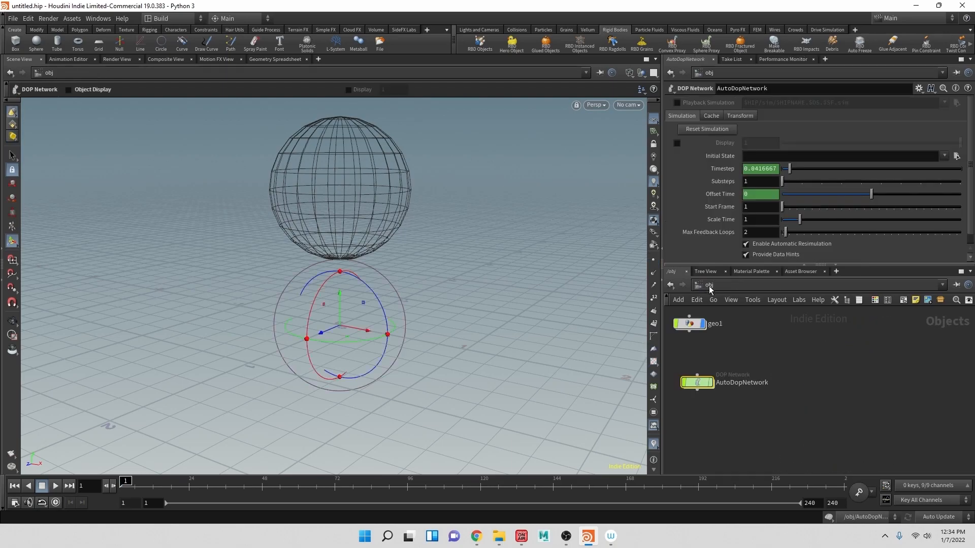
double_click(693, 322)
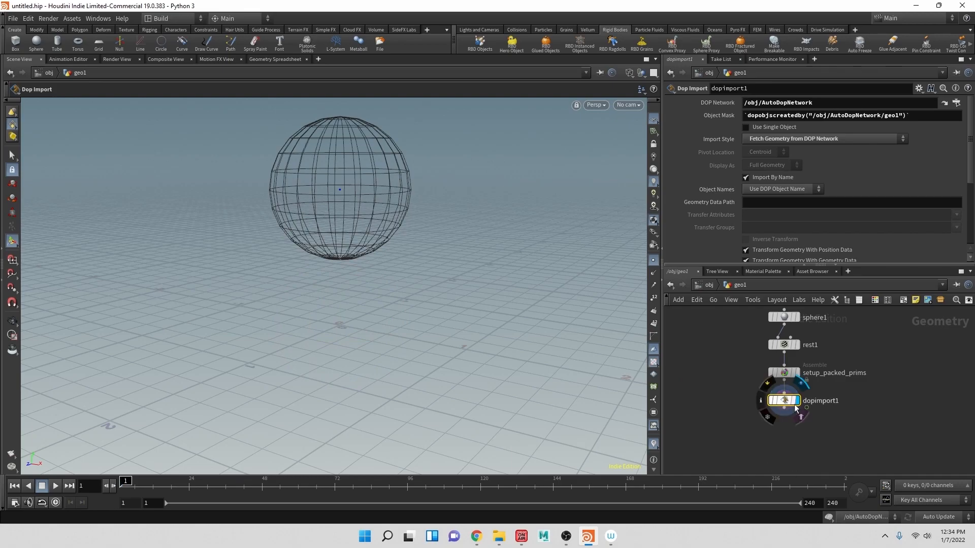
click(709, 285)
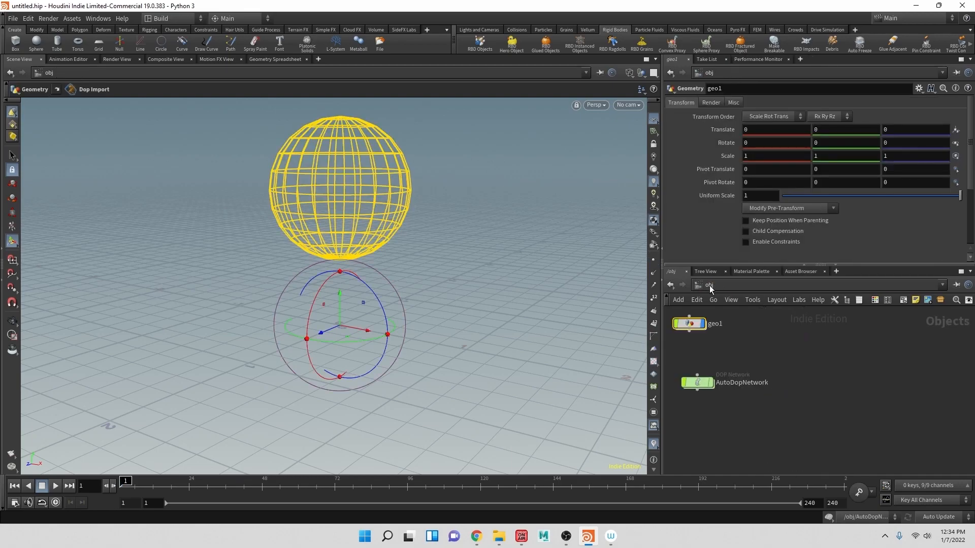
double_click(694, 386)
click(858, 328)
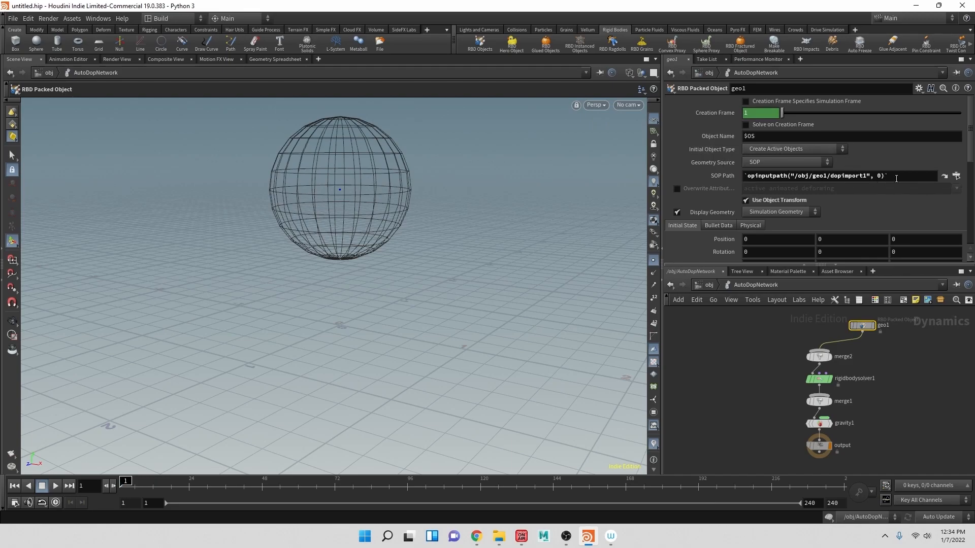
Examine the parameters of the merge2, rigidbodysolver1, merge1, gravity1 and output nodes in AutoDopNetwork
mouse_move(813, 360)
click(819, 357)
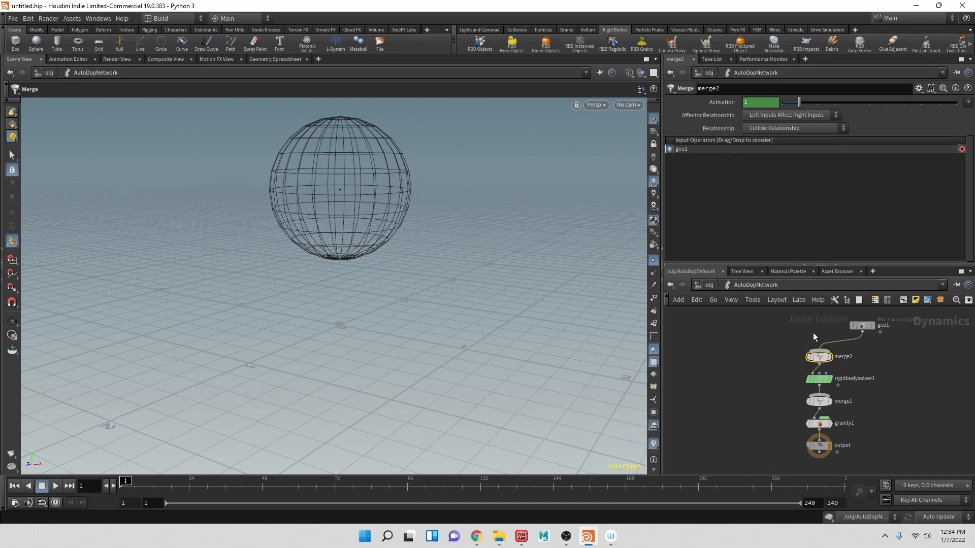
click(821, 381)
click(821, 401)
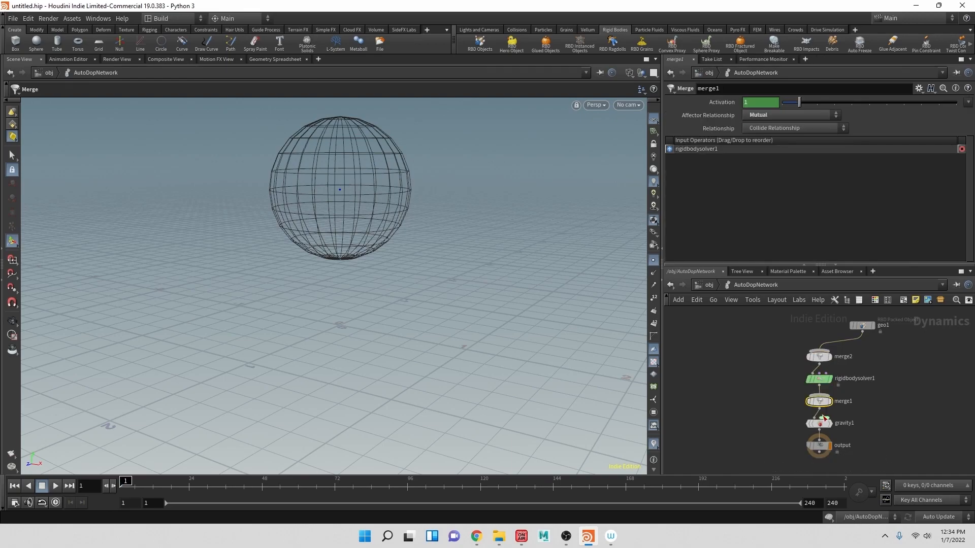
mouse_move(824, 401)
mouse_down()
mouse_move(796, 402)
mouse_move(820, 409)
mouse_up()
click(819, 423)
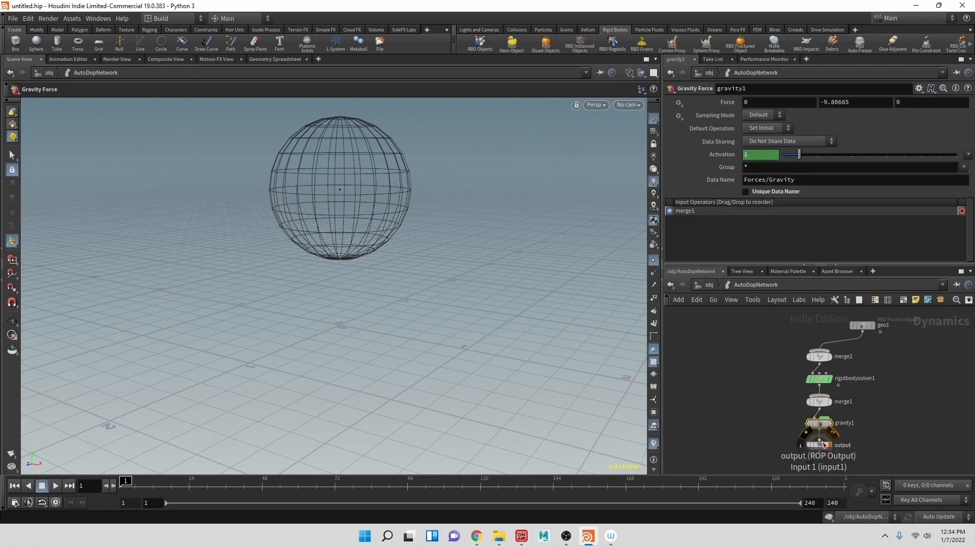
click(822, 446)
click(822, 424)
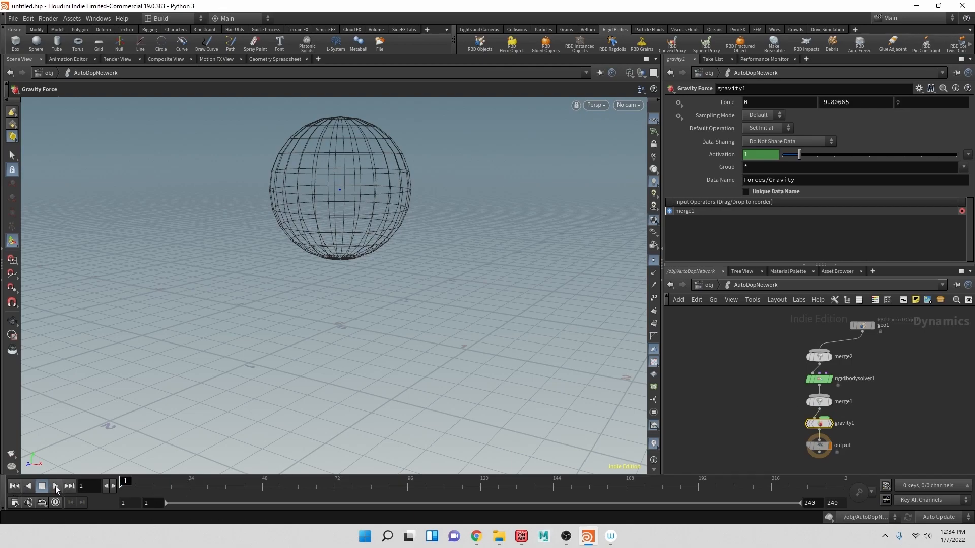
Play the falling-sphere simulation, return to frame 1 and switch the viewport from wireframe to smooth shading
click(55, 486)
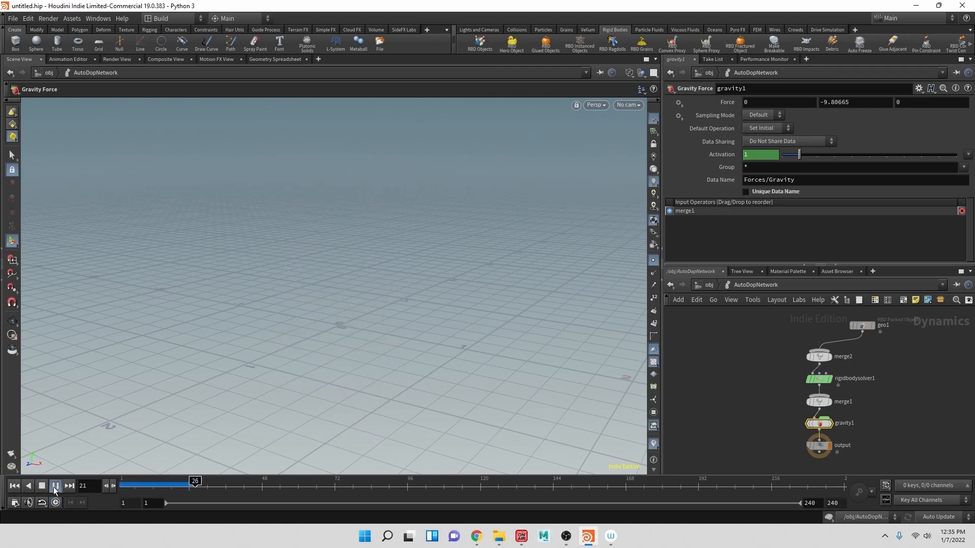
click(16, 487)
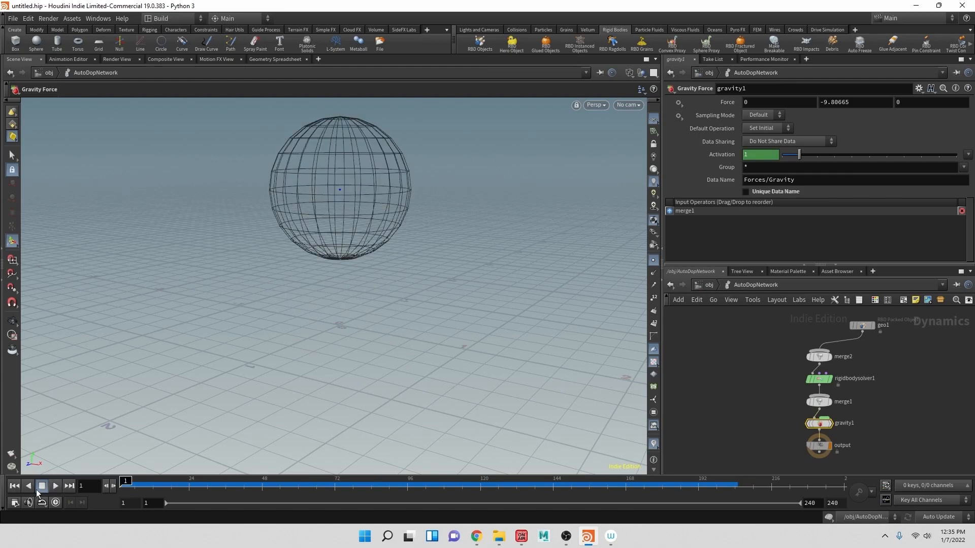
click(635, 75)
click(655, 187)
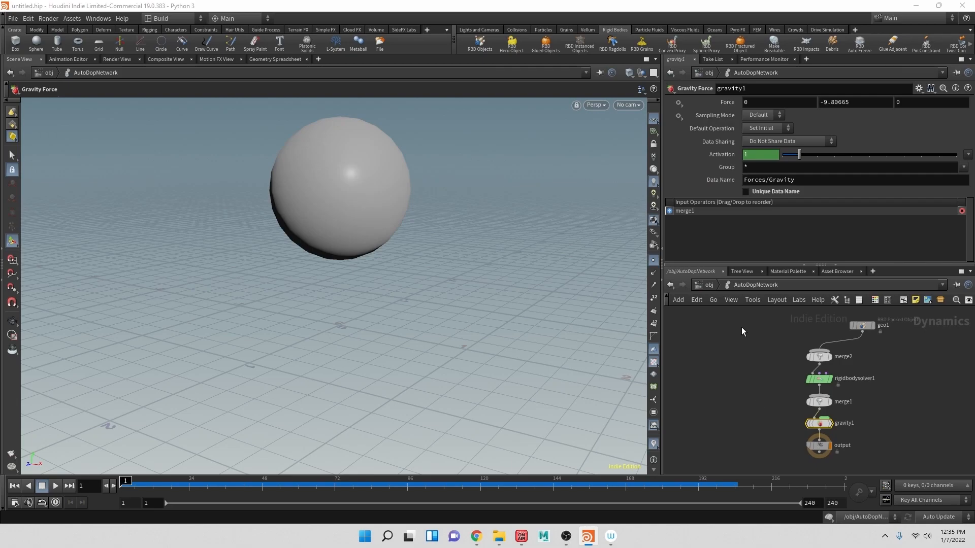
At the object level, add a Ground Plane collision object for the sphere's simulation
click(709, 284)
alt+drag(424, 304, 457, 299)
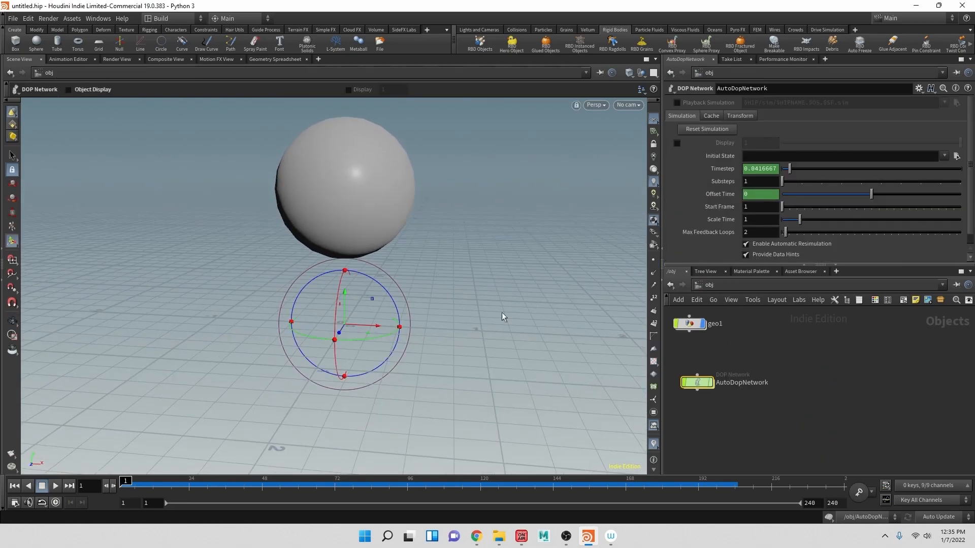
click(523, 29)
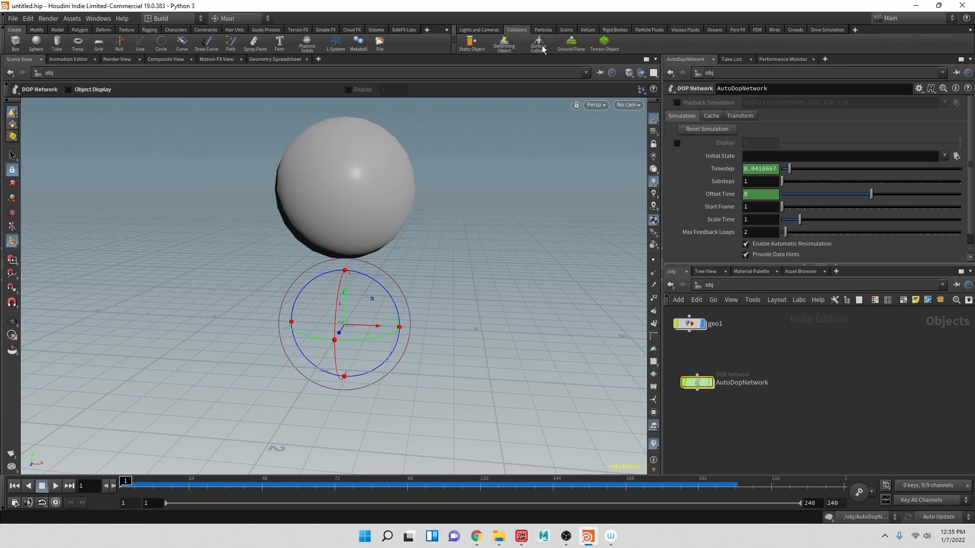
click(571, 46)
mouse_move(414, 255)
alt+mouse_down()
mouse_move(463, 265)
mouse_move(398, 272)
mouse_move(408, 271)
alt+mouse_up()
drag(318, 263, 477, 260)
key(Return)
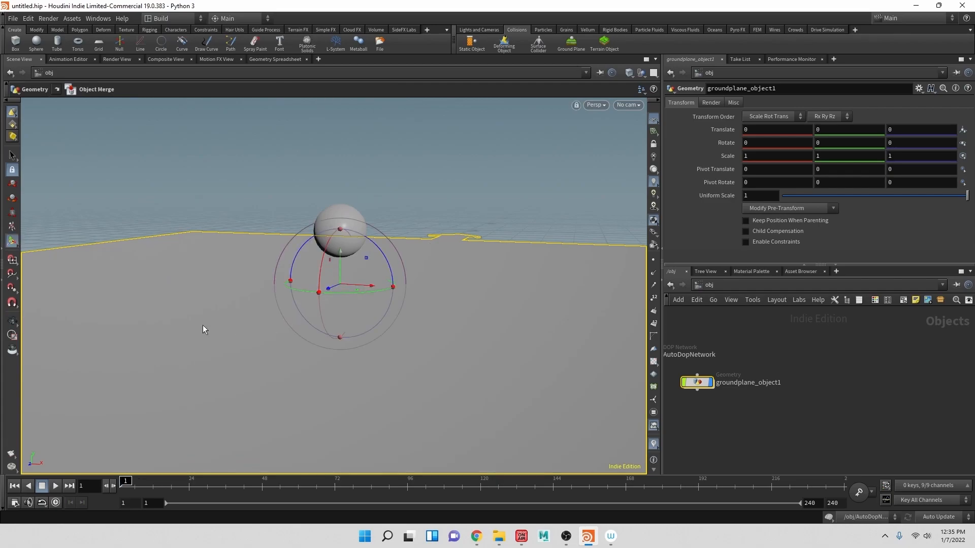
Hide groundplane_object1 in the viewport by turning off its display flag
alt+drag(298, 318, 348, 330)
middle_drag(715, 428, 829, 429)
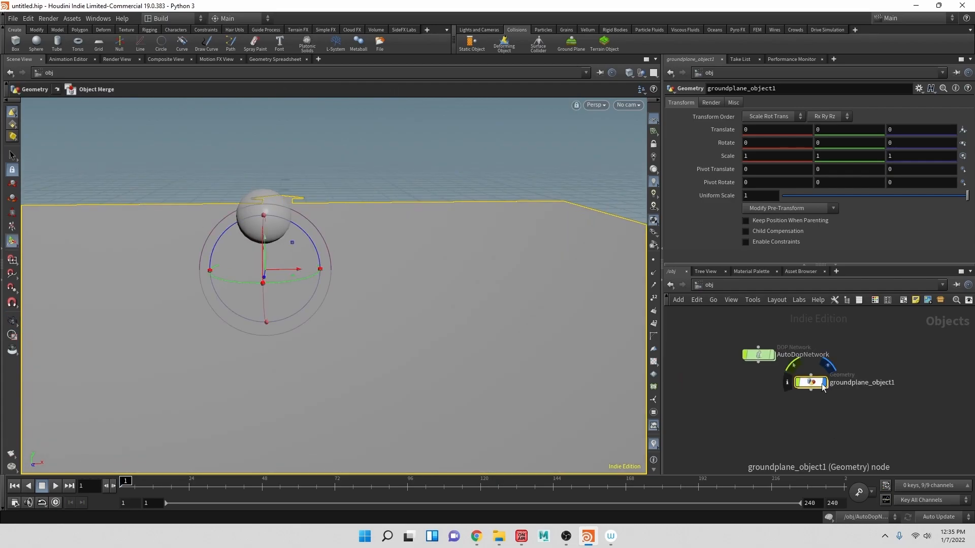
click(824, 383)
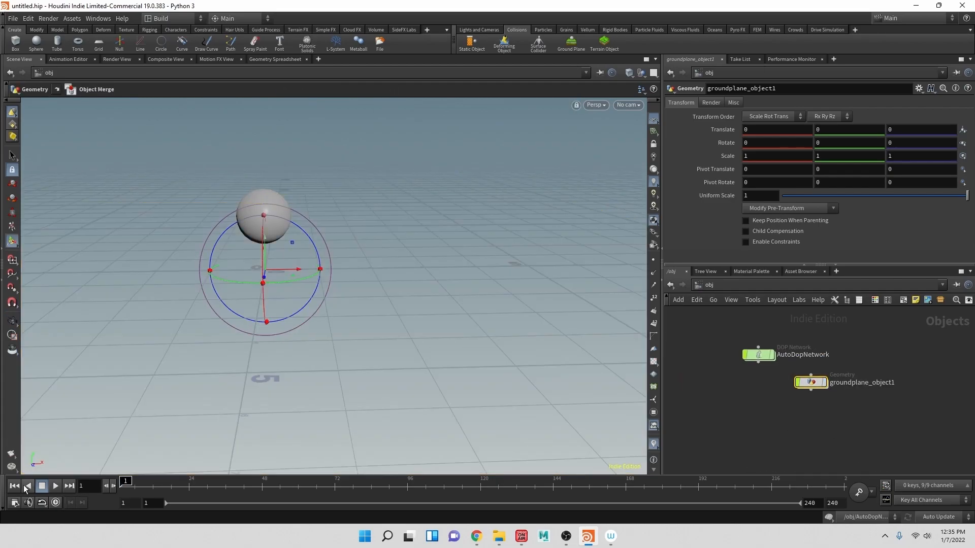
Play the simulation several times to watch the sphere collide with the ground, and return to frame 1
click(56, 486)
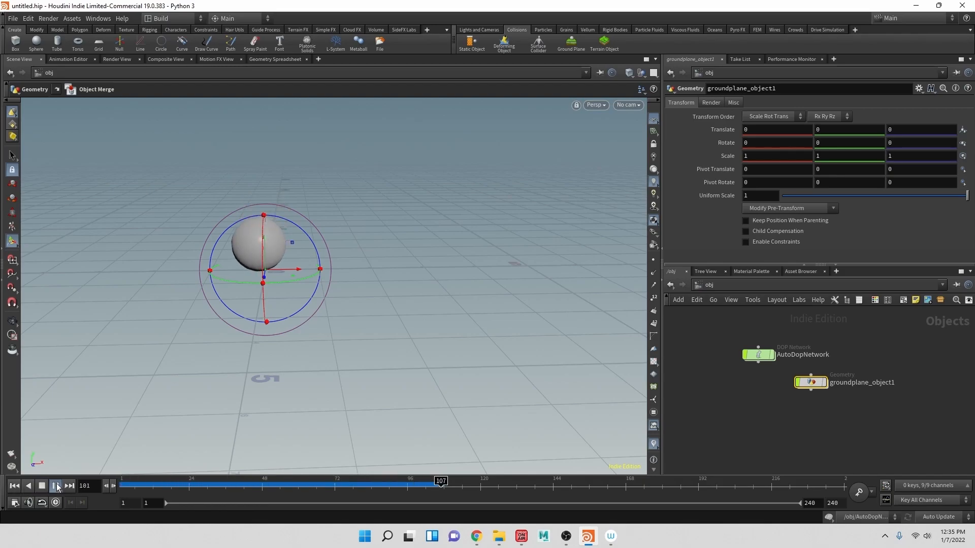
click(14, 487)
click(57, 486)
click(14, 488)
click(55, 486)
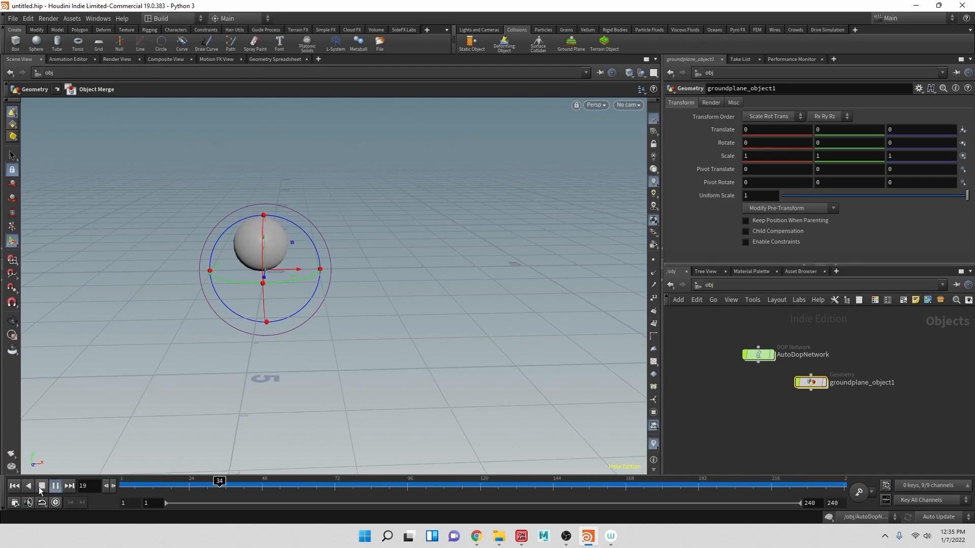
click(41, 487)
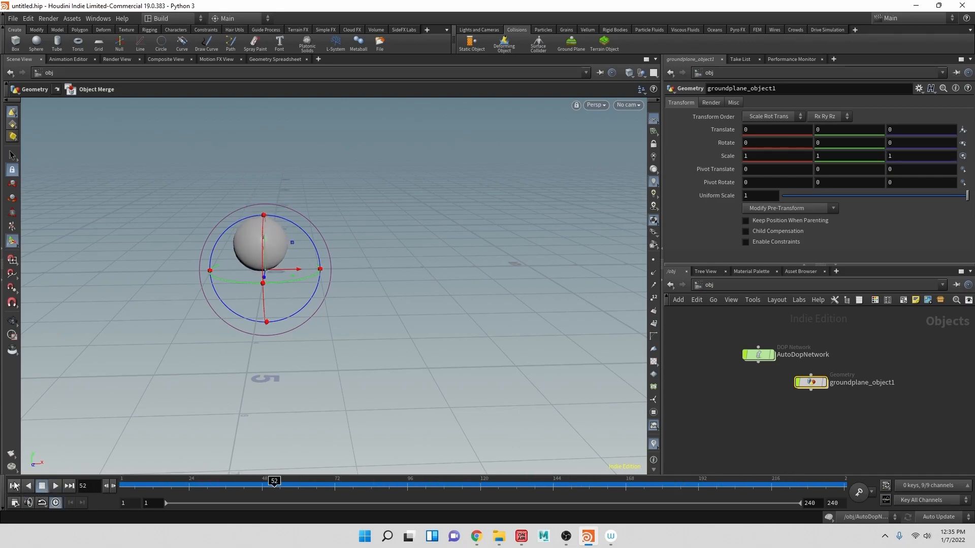
click(14, 488)
click(55, 486)
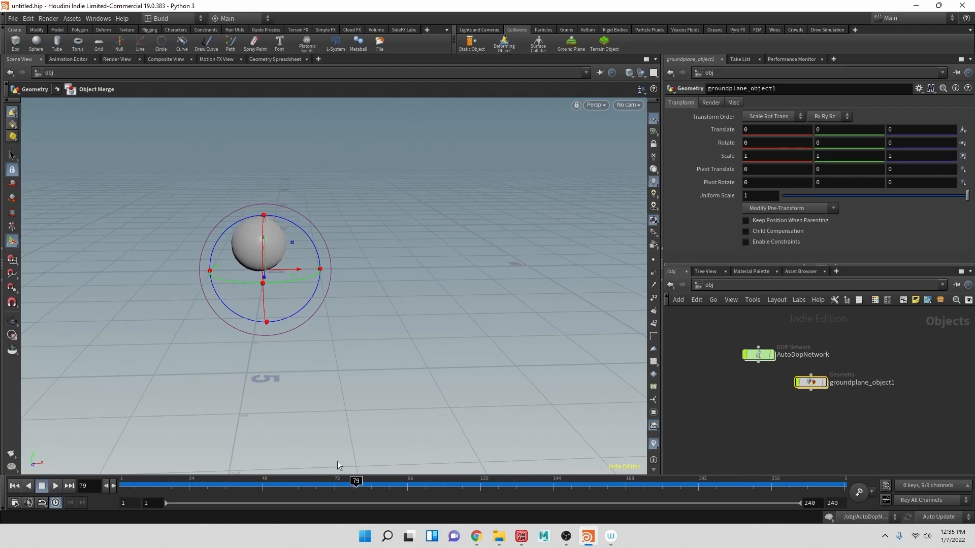
click(13, 486)
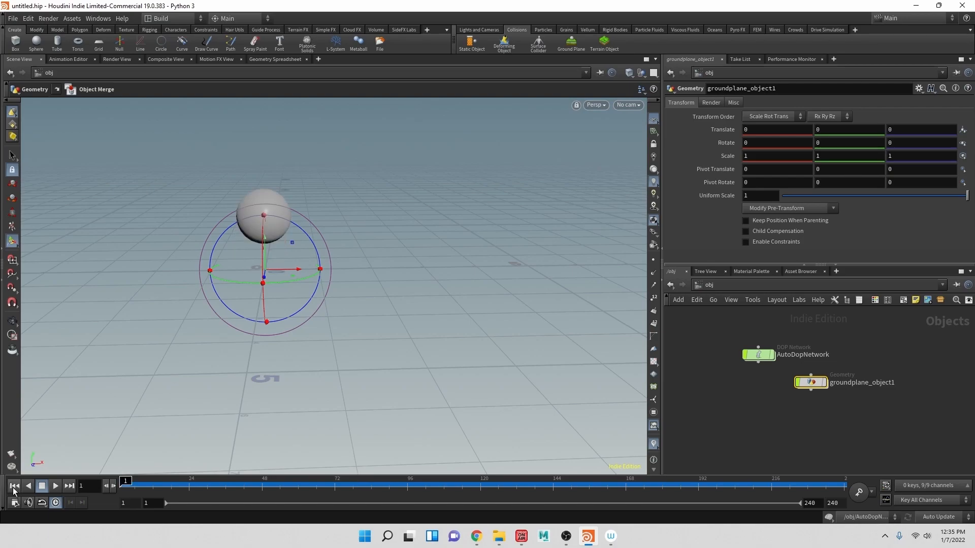
Inspect the import_groundplane Object Merge node inside groundplane_object1 and return to the object level
double_click(812, 382)
mouse_move(814, 390)
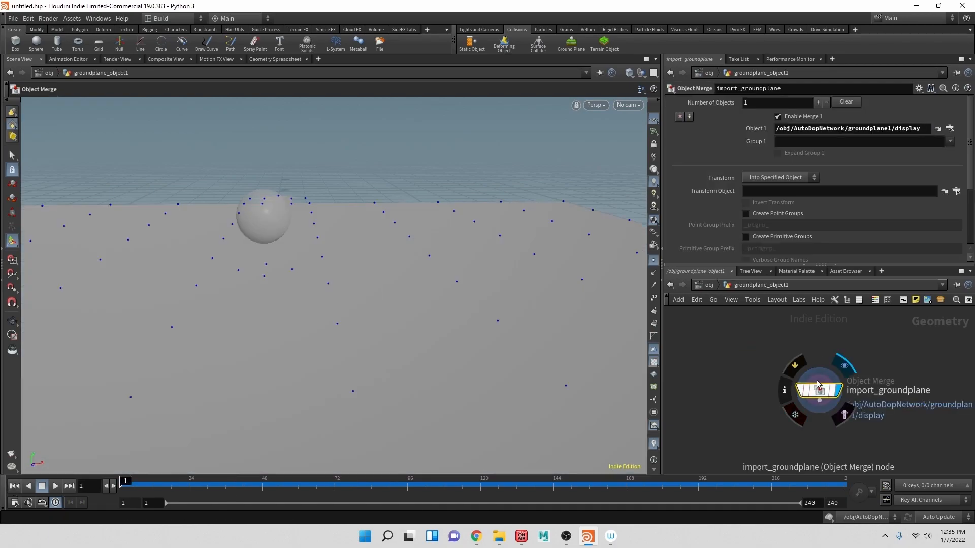
click(708, 285)
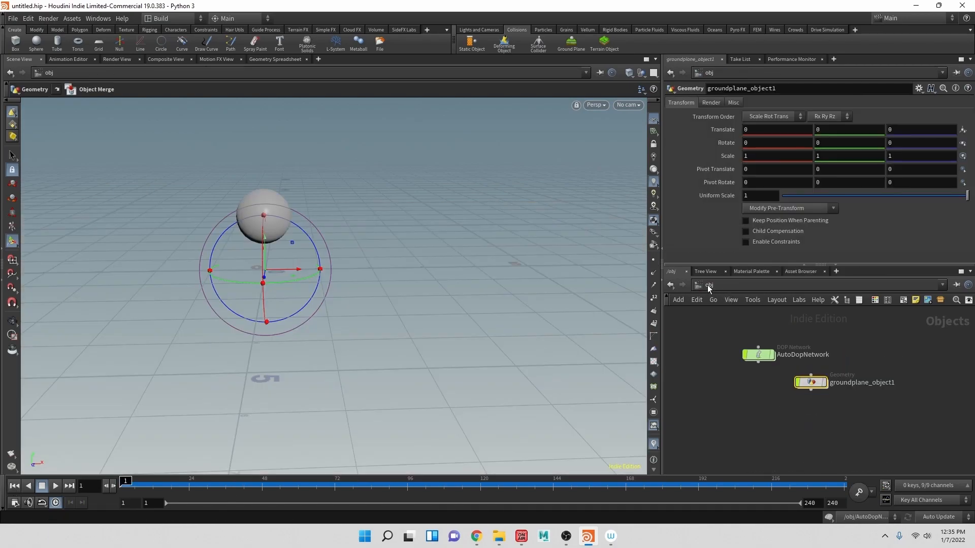
Open AutoDopNetwork and automatically lay out its nodes so the ground plane and sphere branches are separated
double_click(760, 355)
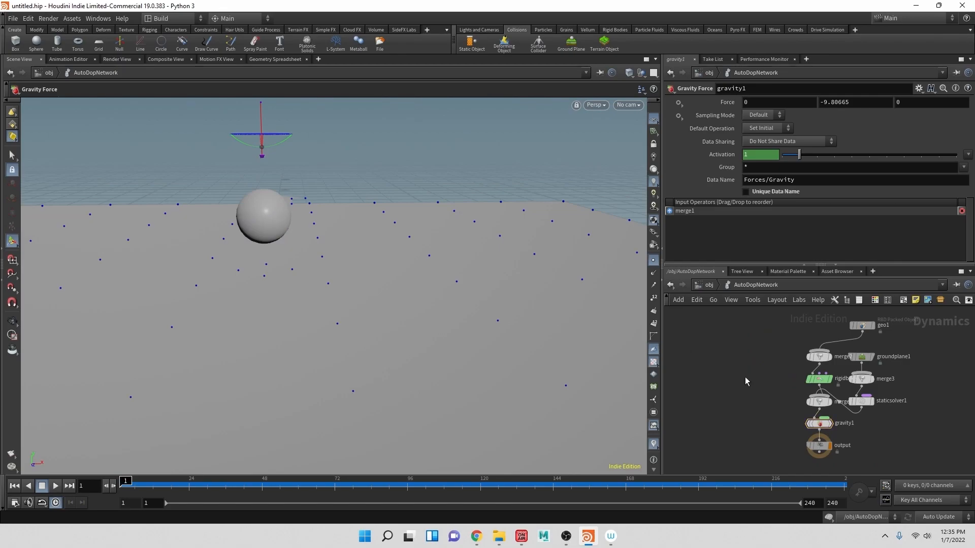
key(l)
middle_drag(907, 378, 840, 417)
scroll(840, 417, down, 1)
Compare the sphere's rigid body branch with the ground plane branch, and inspect the staticsolver1 parameters
drag(785, 326, 838, 416)
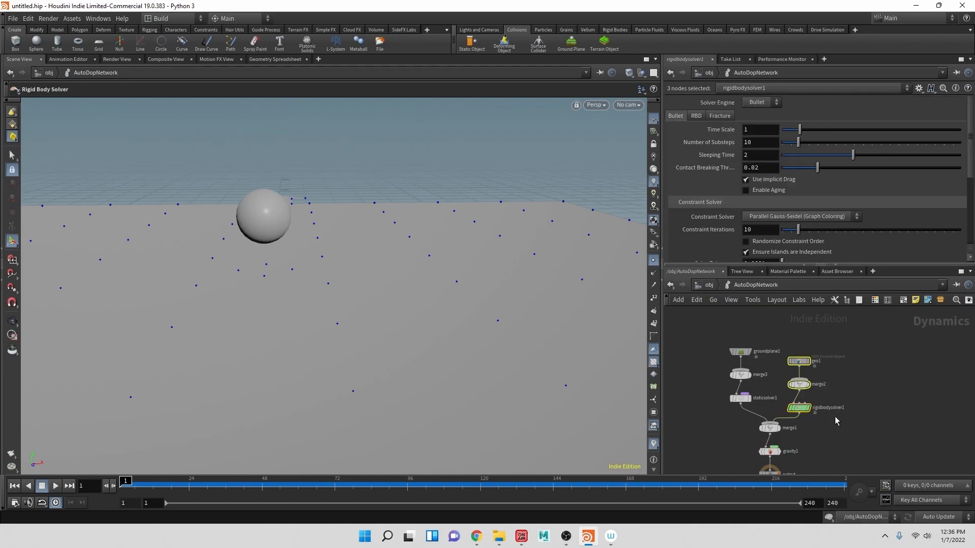
mouse_move(802, 367)
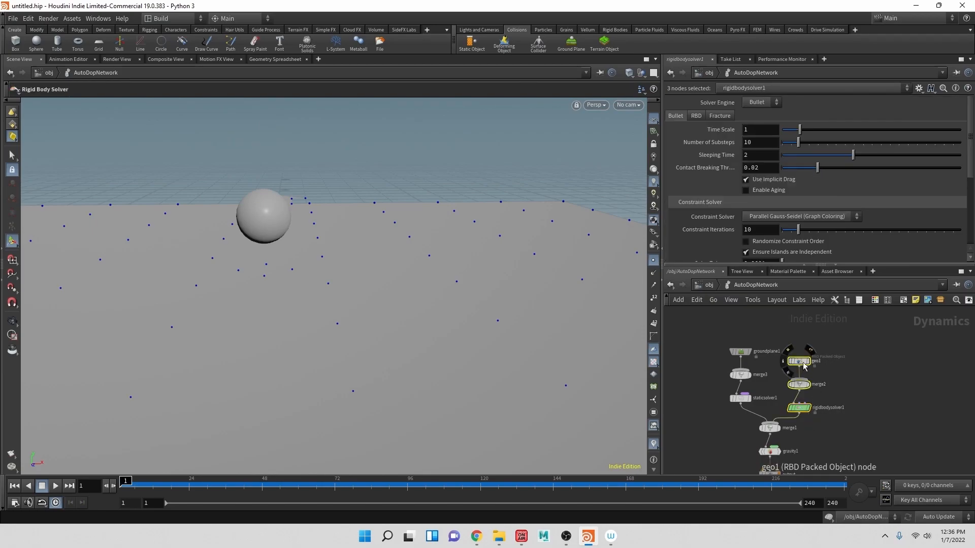
drag(718, 332, 753, 408)
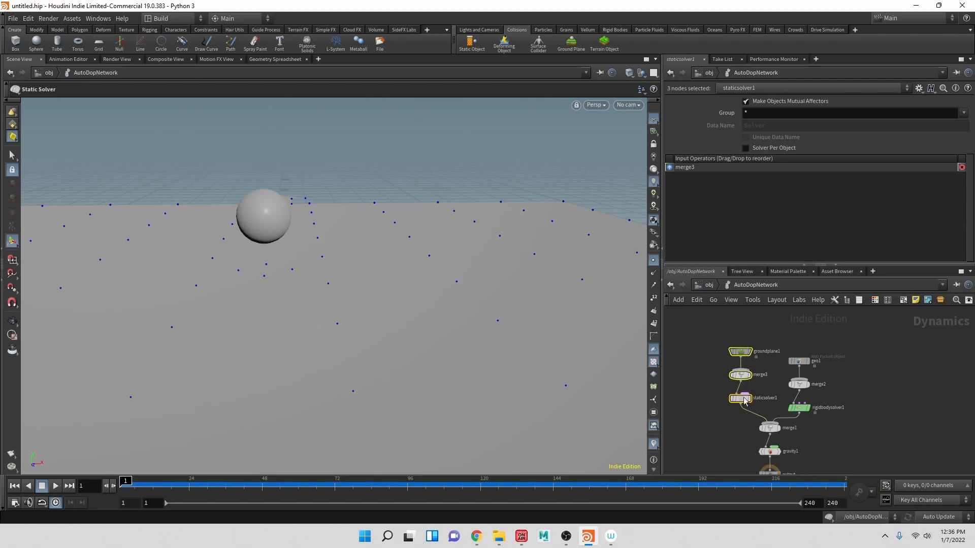
click(741, 400)
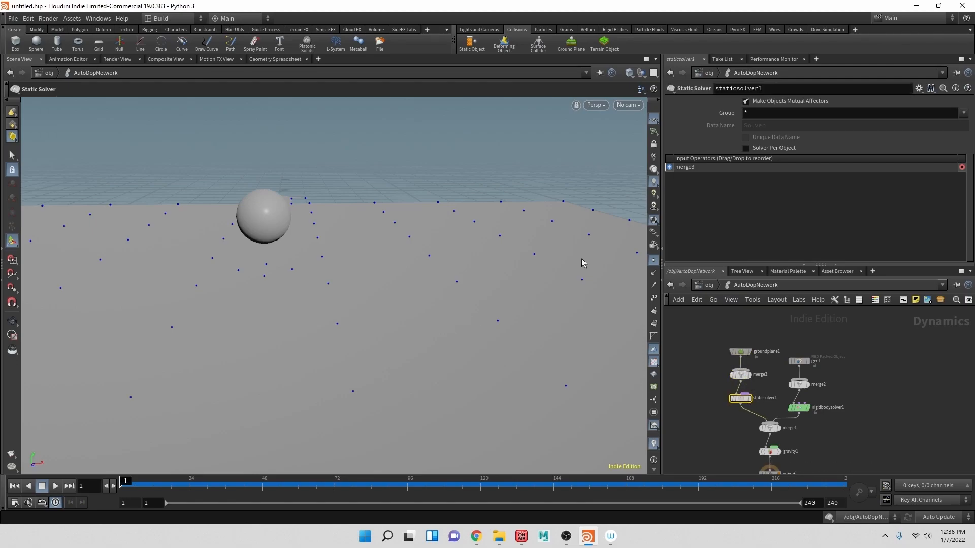
Turn off the point display in the viewport and bring the lower part of the DOP network into view
click(654, 261)
mouse_move(747, 406)
middle_drag(762, 338, 760, 298)
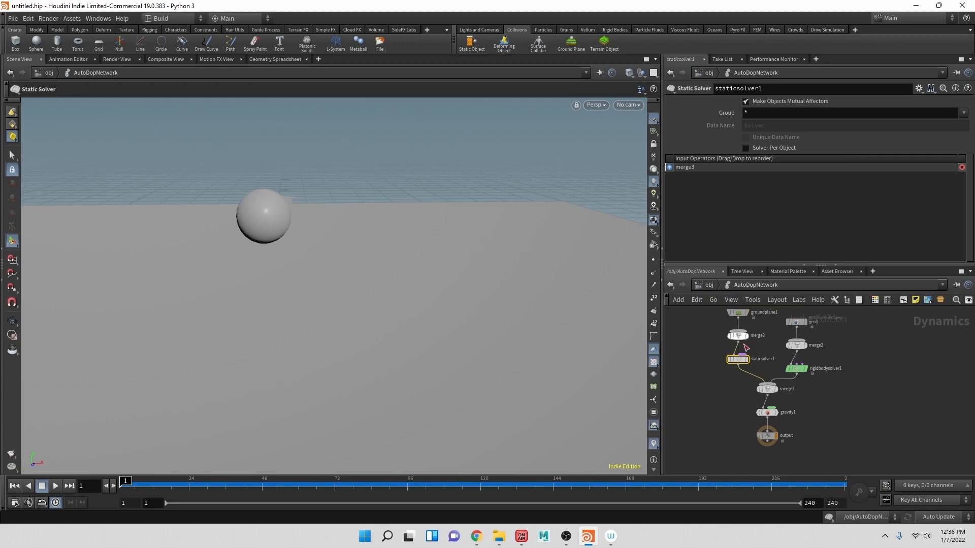
Inspect the merge1 node's affector and collide relationship settings, and return to the object level
click(770, 389)
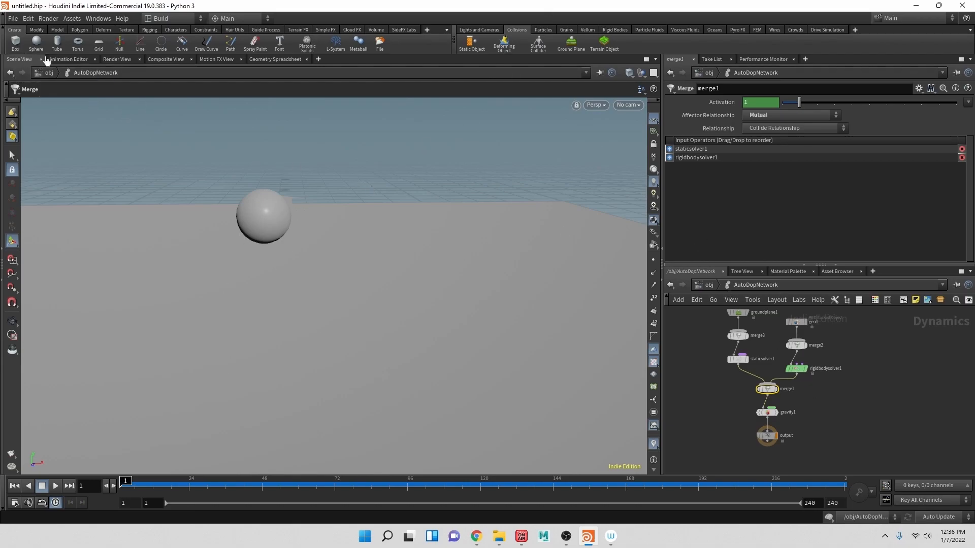
click(709, 286)
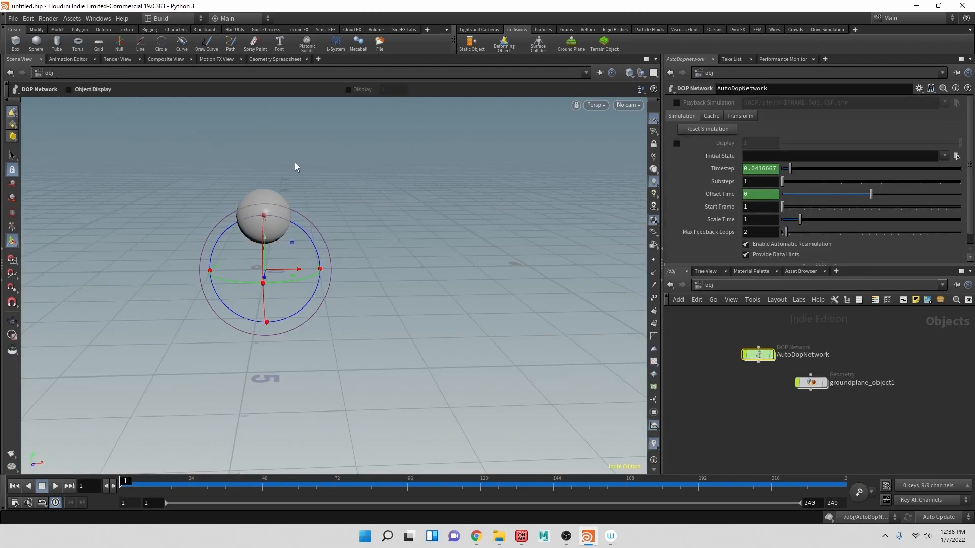
Create a box at the origin and move it to about 0.575 in X and -0.095 in Y, partly beneath the sphere
click(16, 45)
alt+drag(437, 300, 447, 276)
drag(276, 302, 304, 306)
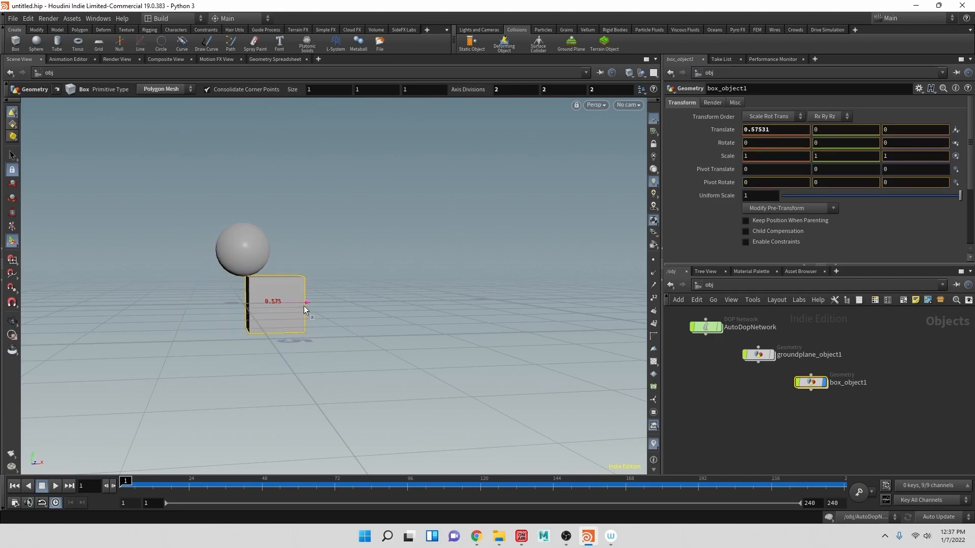
drag(274, 273, 276, 277)
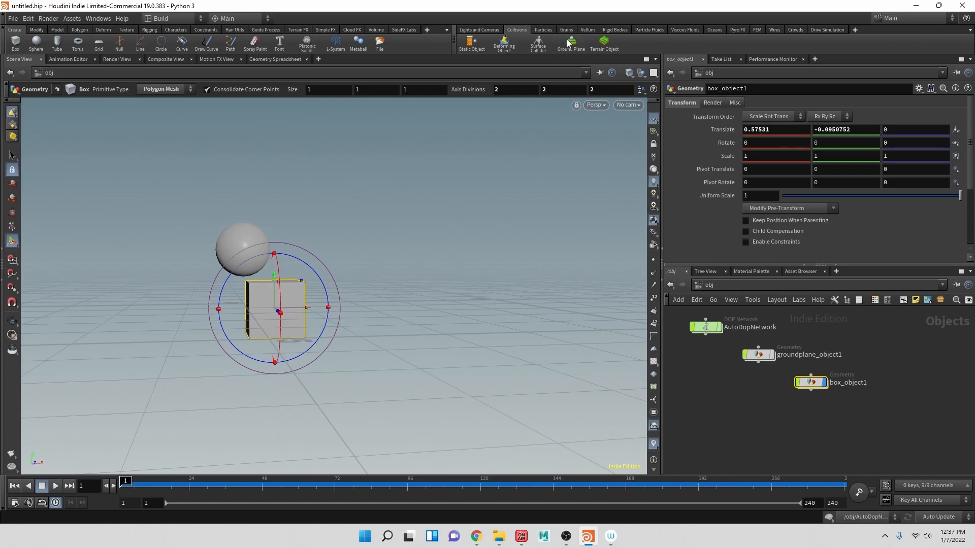
Make the box a static collision object, and separate the ground plane and box nodes in AutoDopNetwork
click(468, 47)
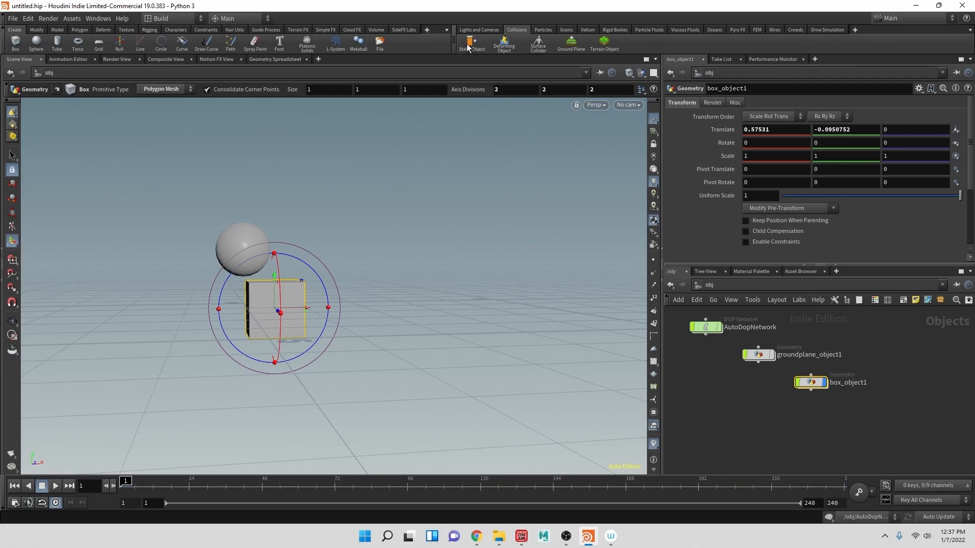
double_click(720, 330)
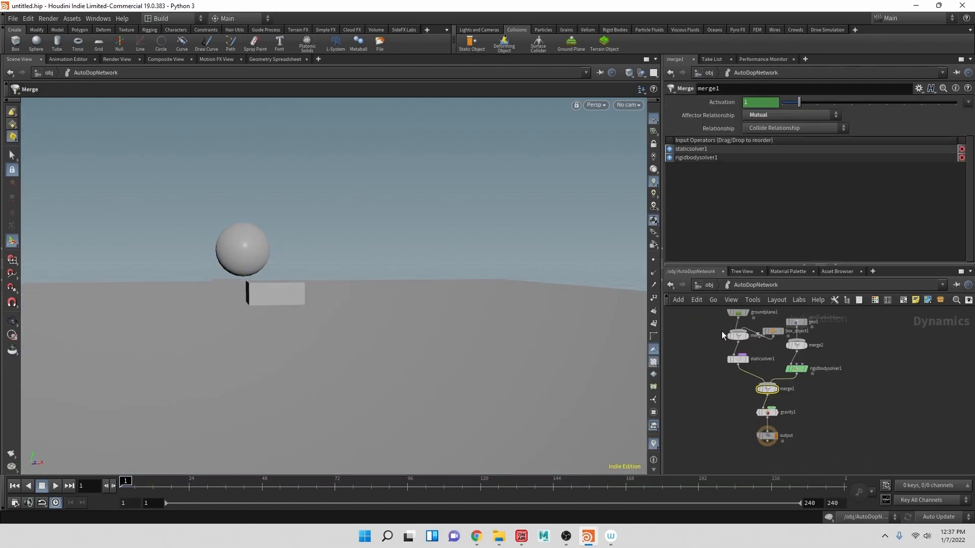
drag(771, 328, 722, 374)
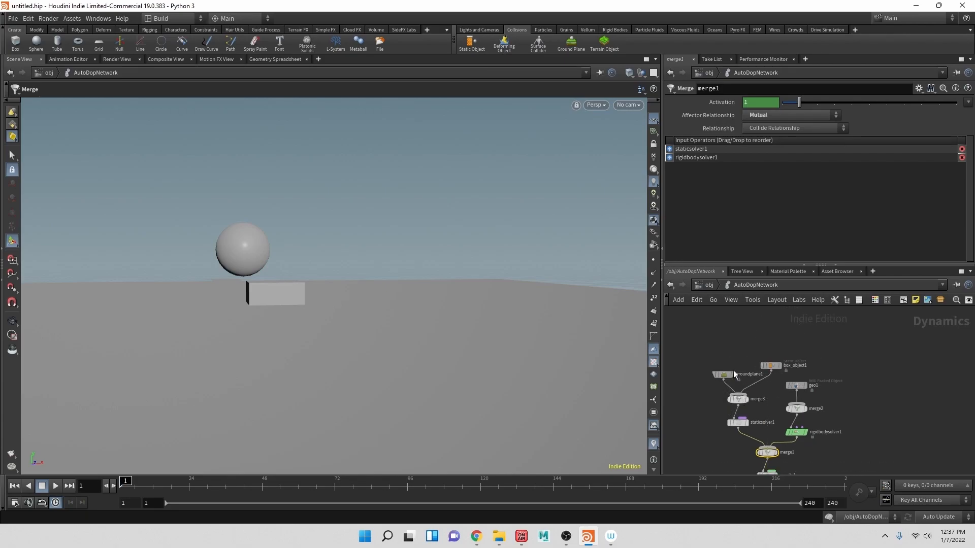
middle_drag(693, 424, 683, 349)
Play the simulation of the sphere colliding with the static box, rewind to frame 1 and return to the object level
click(56, 486)
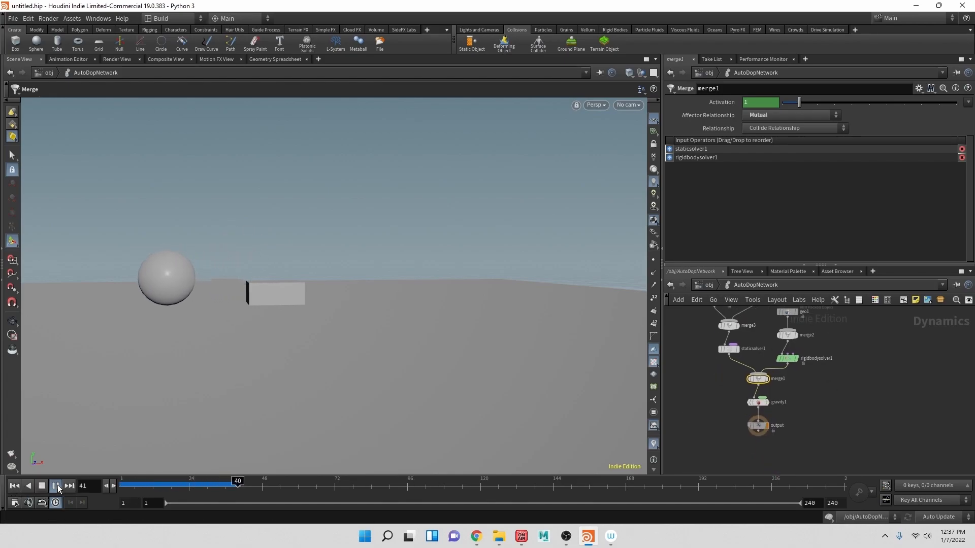
click(15, 486)
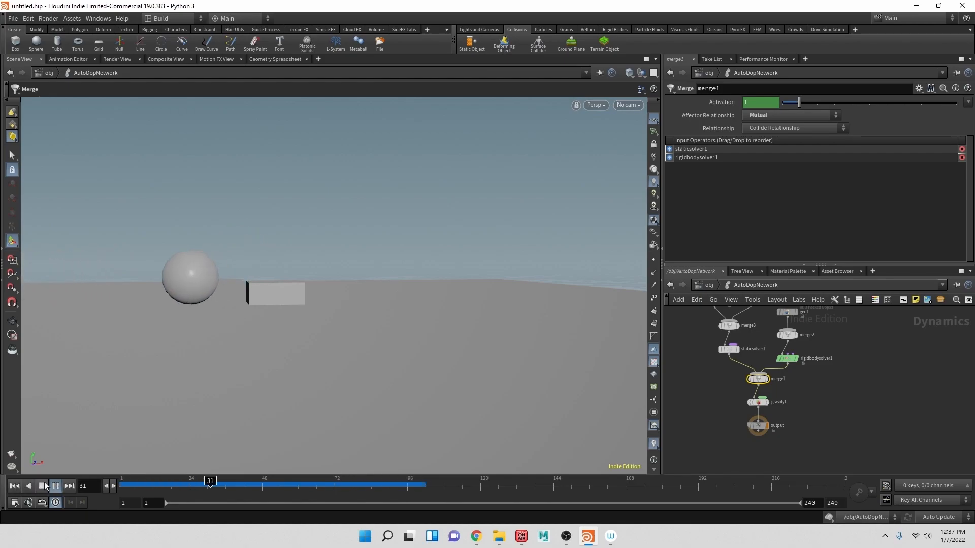
click(16, 489)
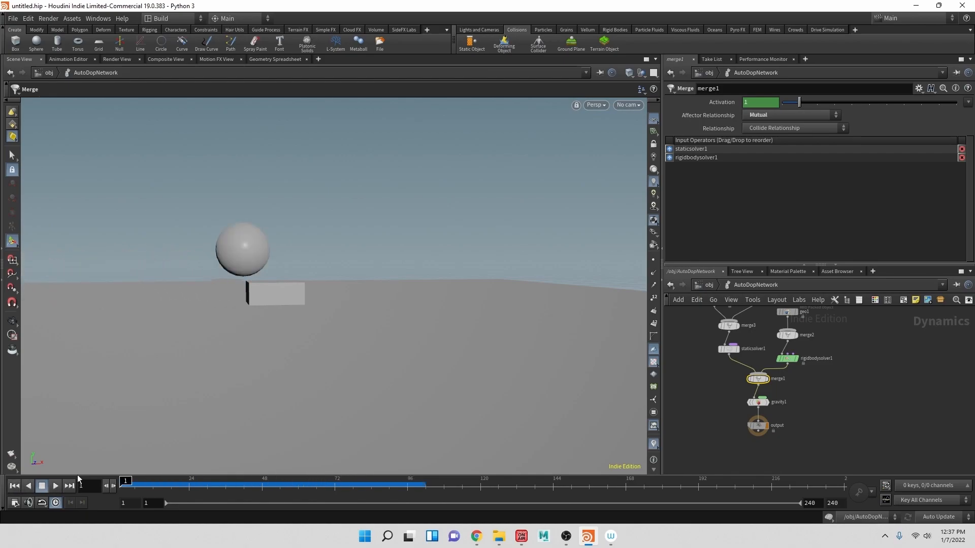
click(707, 285)
drag(283, 366, 336, 300)
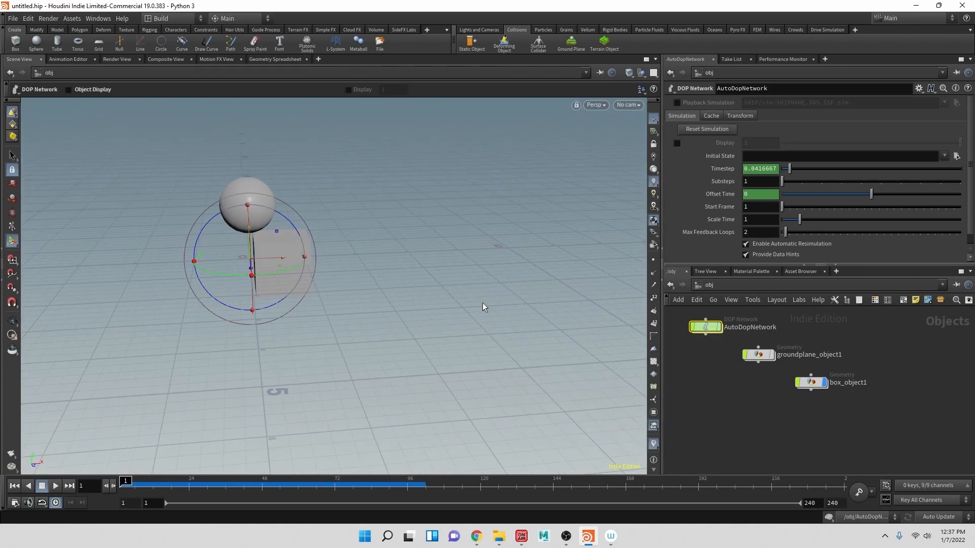
alt+drag(430, 268, 257, 204)
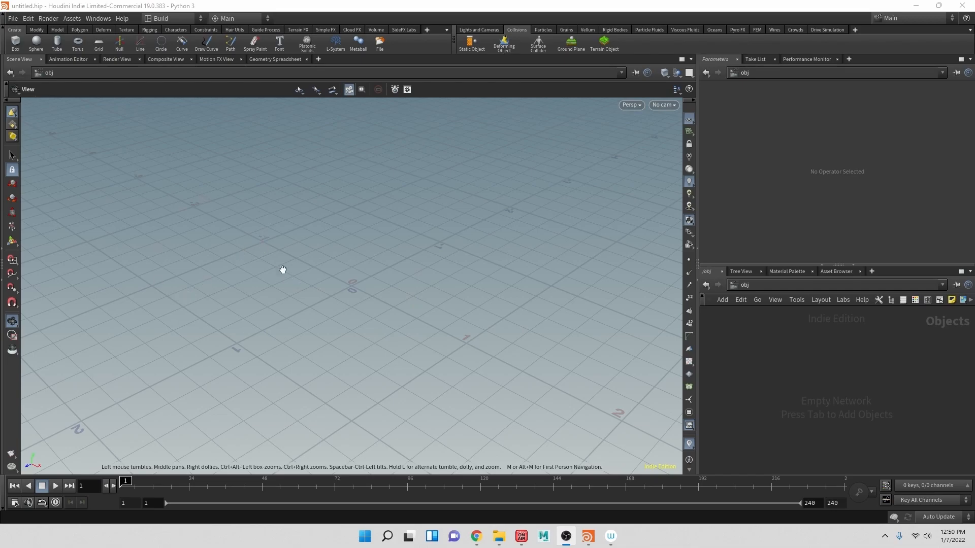
Add a Geometry object to the empty scene and create a Sphere node inside it
mouse_move(386, 280)
mouse_down()
mouse_move(388, 266)
mouse_move(368, 255)
mouse_move(378, 263)
mouse_up()
key(Tab)
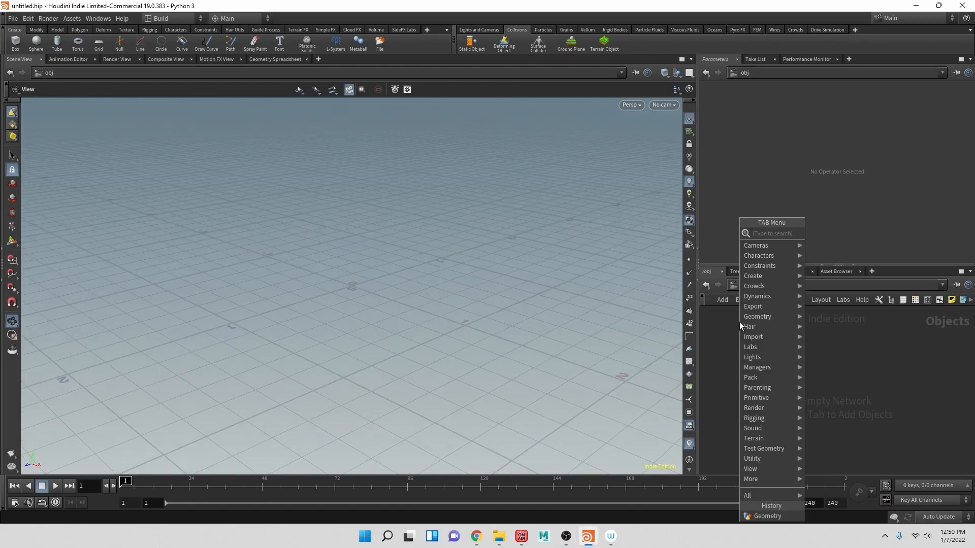
text(geo)
key(Return)
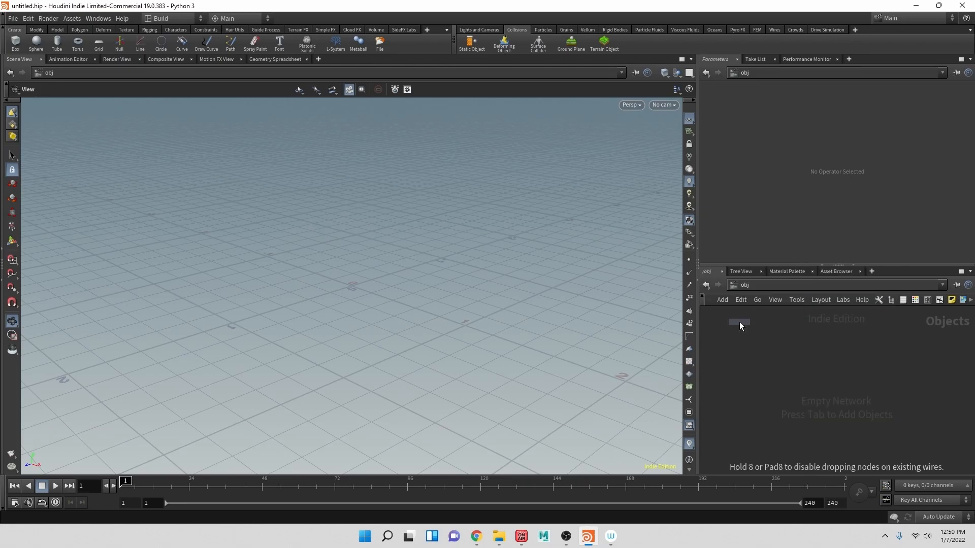
click(739, 322)
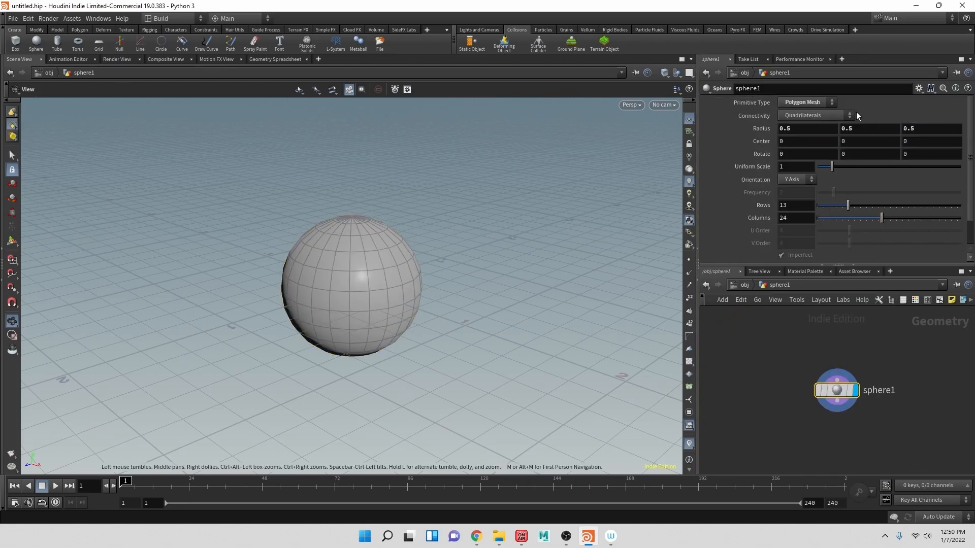
Set the sphere's primitive type to Polygon and its frequency to 5
click(818, 97)
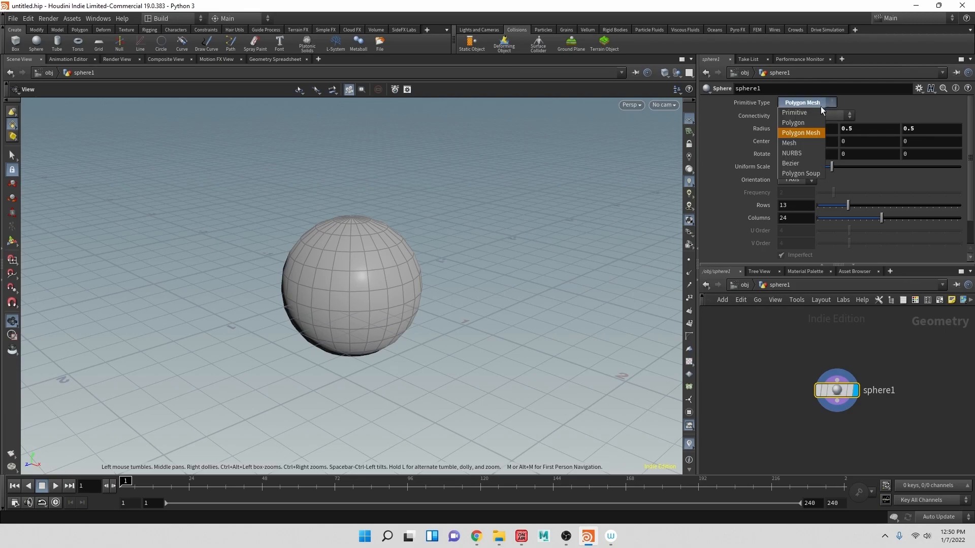
click(816, 119)
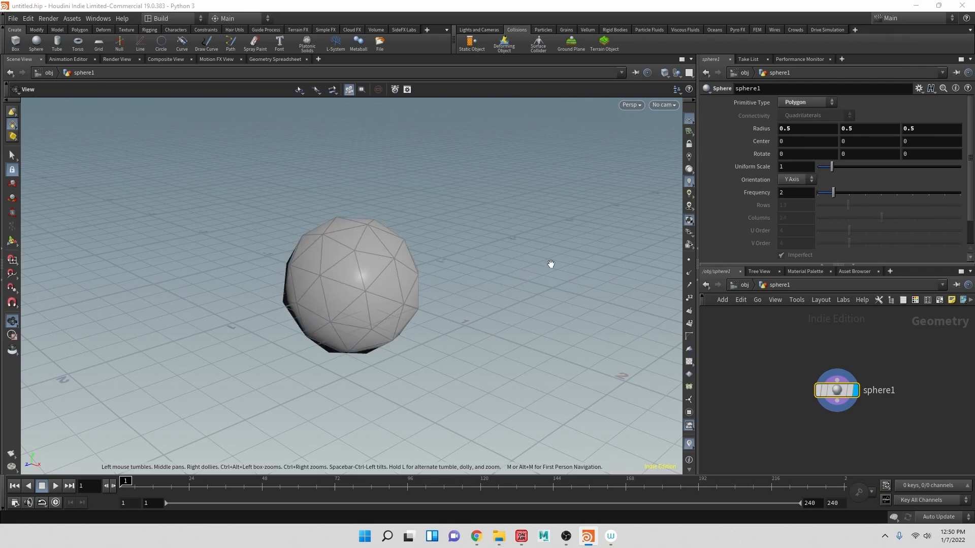
click(807, 196)
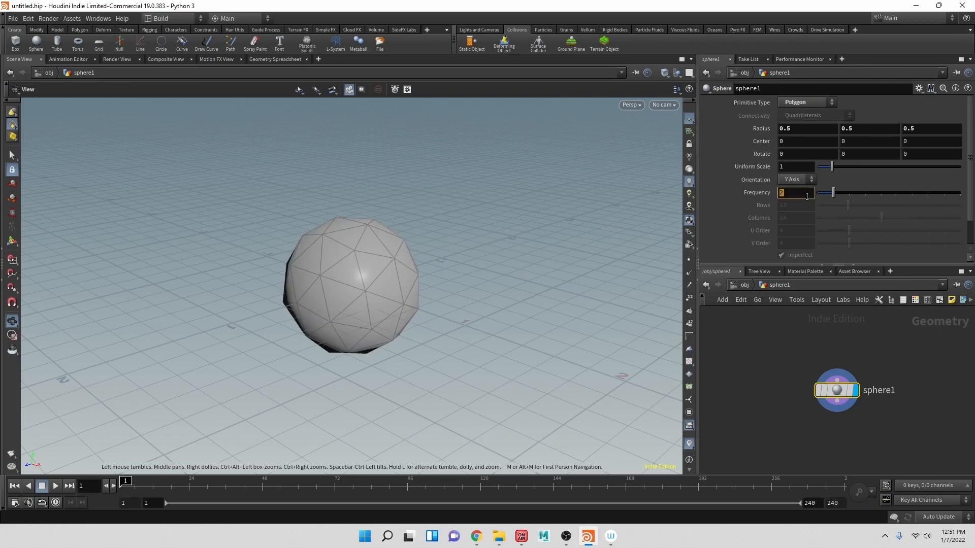
key(Return)
text(5)
key(Return)
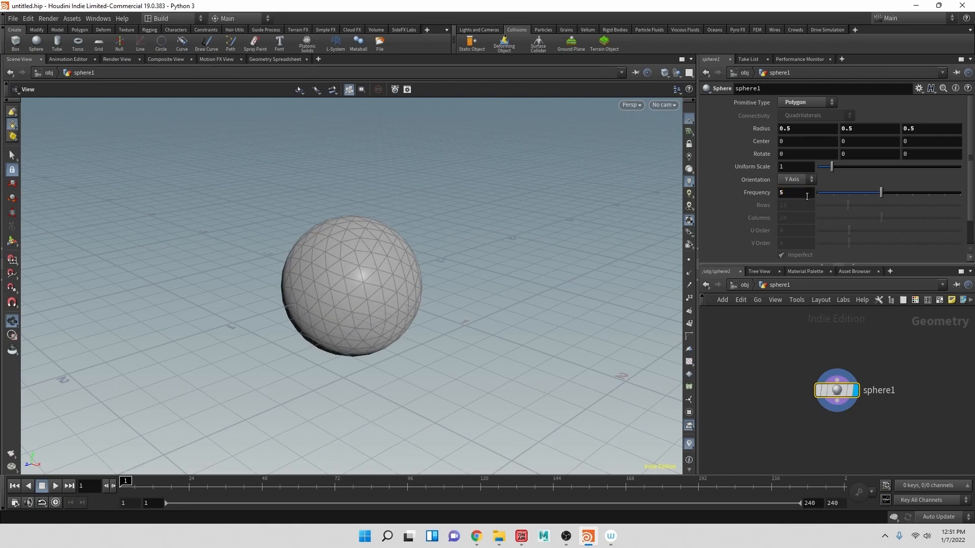
Try raising the sphere with a Center Y value of 5
drag(425, 315, 426, 283)
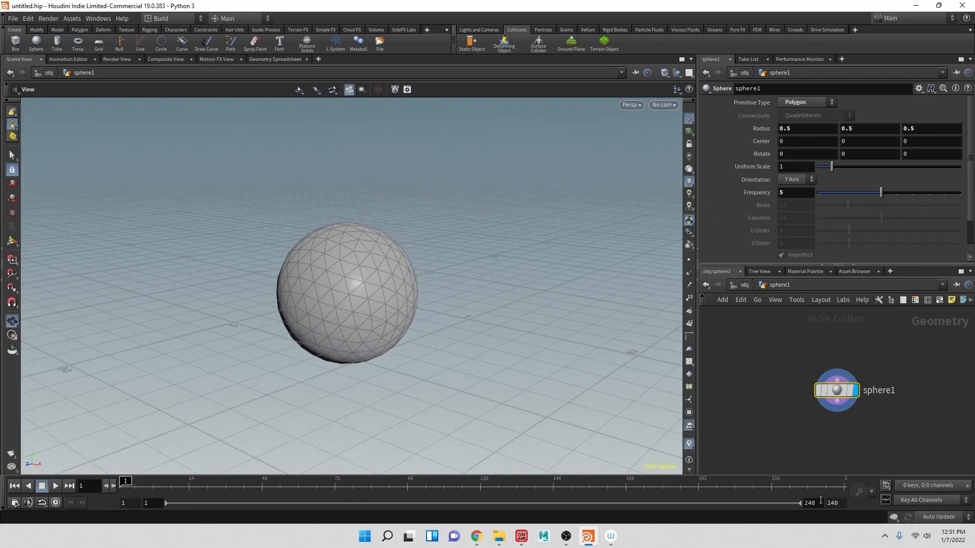
drag(377, 231, 407, 283)
click(871, 143)
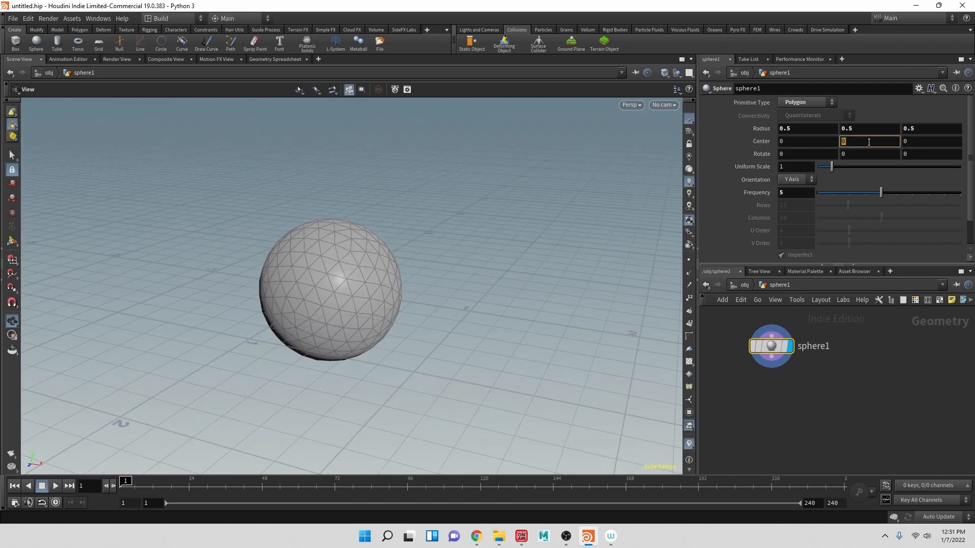
text(5)
key(Return)
Set the sphere's Center Y to 1
double_click(885, 144)
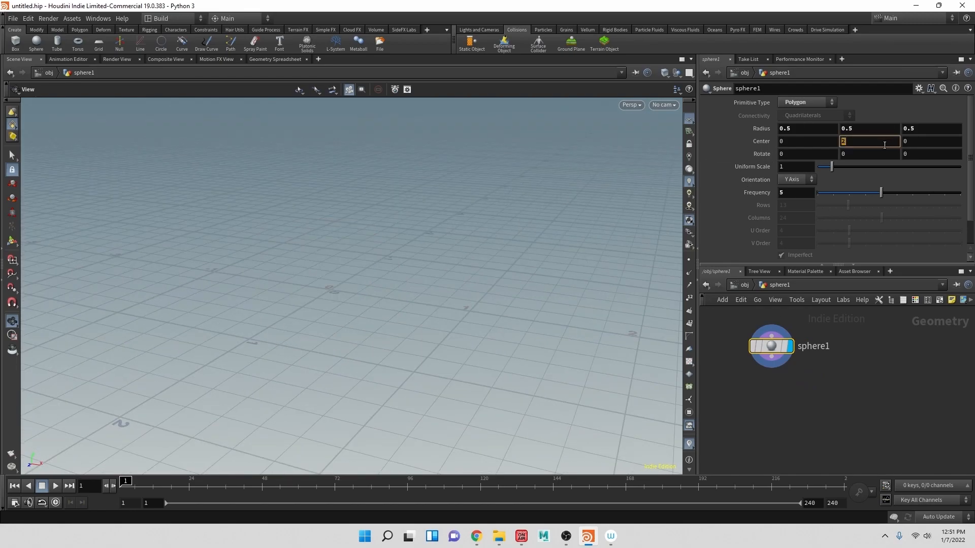
text(1)
key(Return)
middle_drag(549, 270, 414, 296)
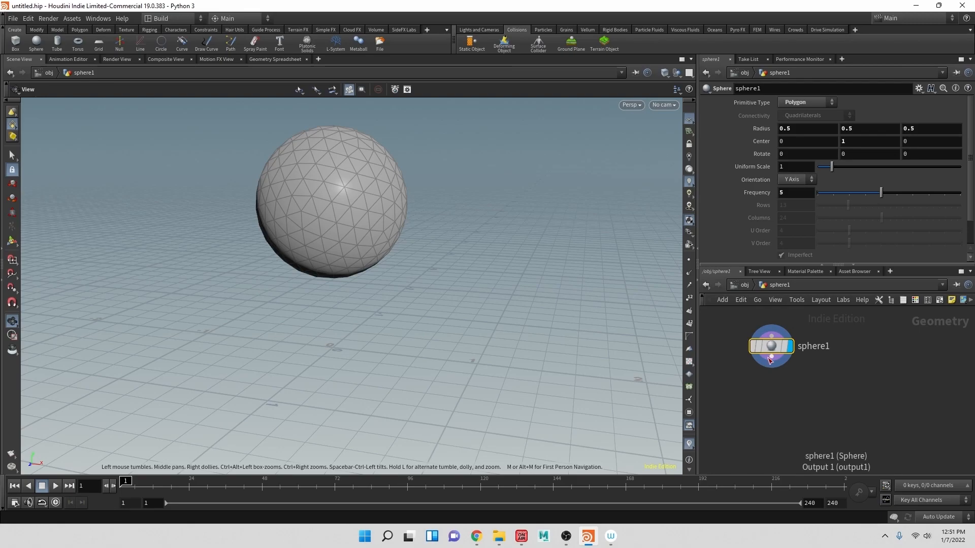
Add a Voronoi Fracture node fed by sphere1 and arrange the two nodes vertically with space between them
drag(771, 345, 789, 339)
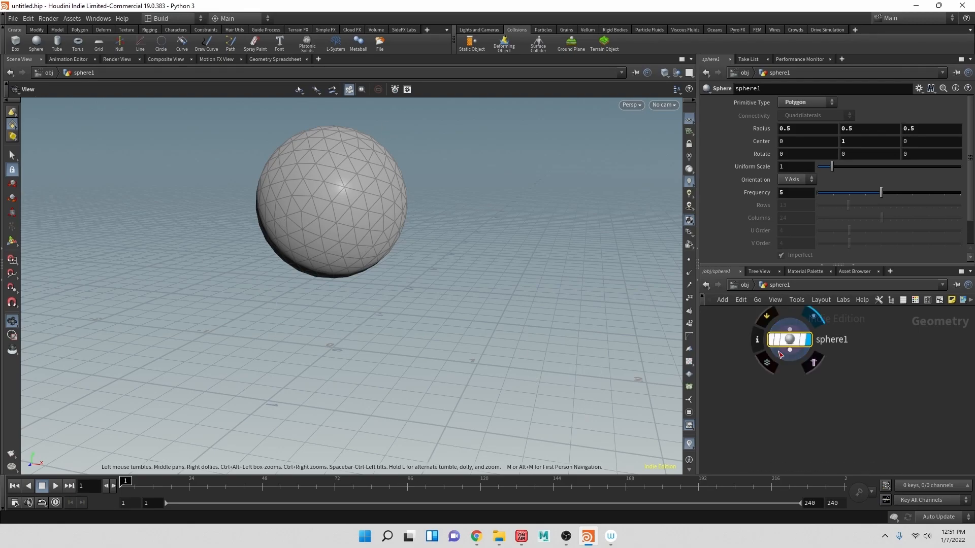
drag(790, 354, 760, 413)
key(Tab)
text(voro)
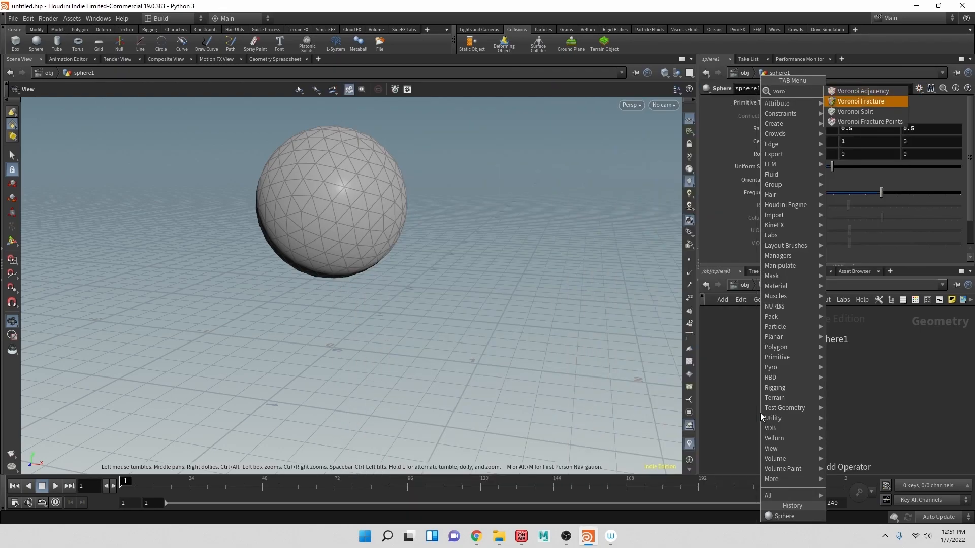
key(Return)
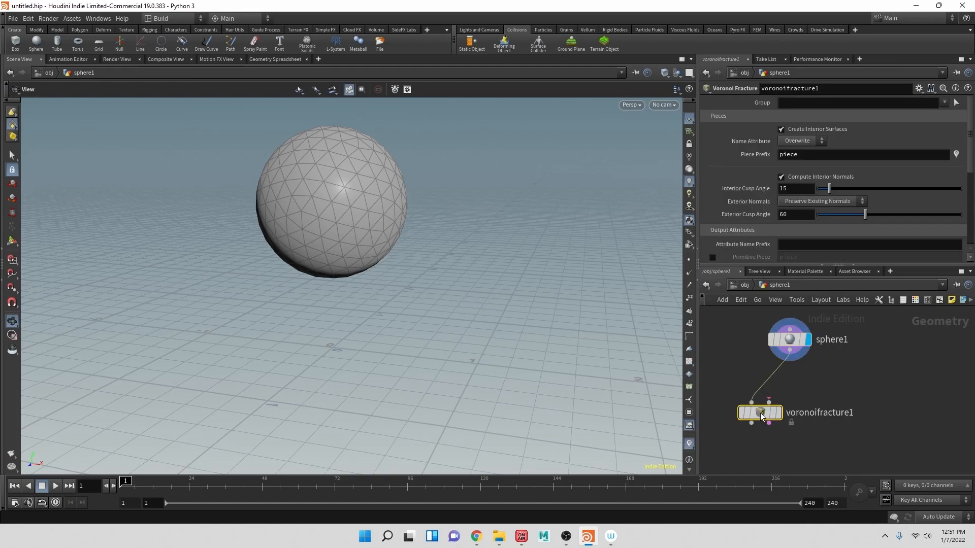
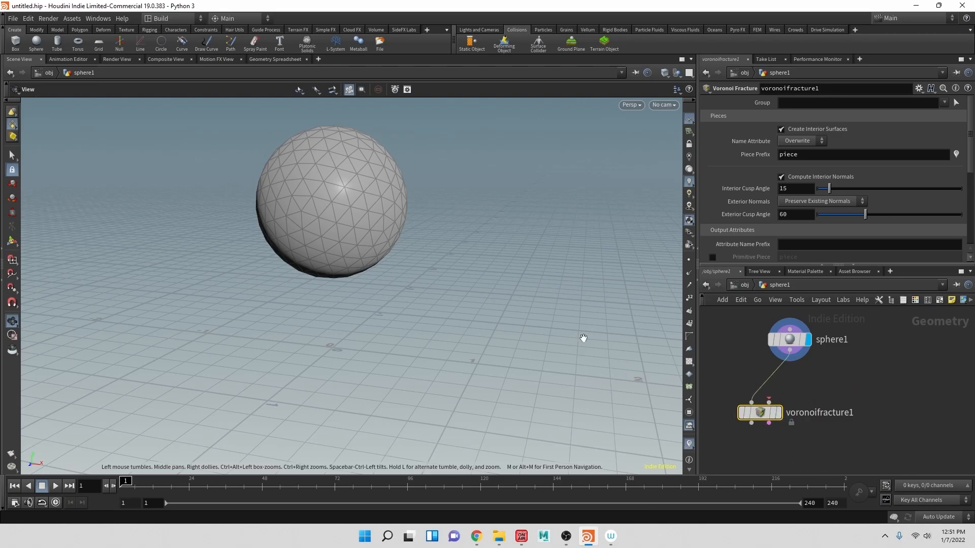
drag(384, 247, 365, 178)
drag(760, 412, 785, 433)
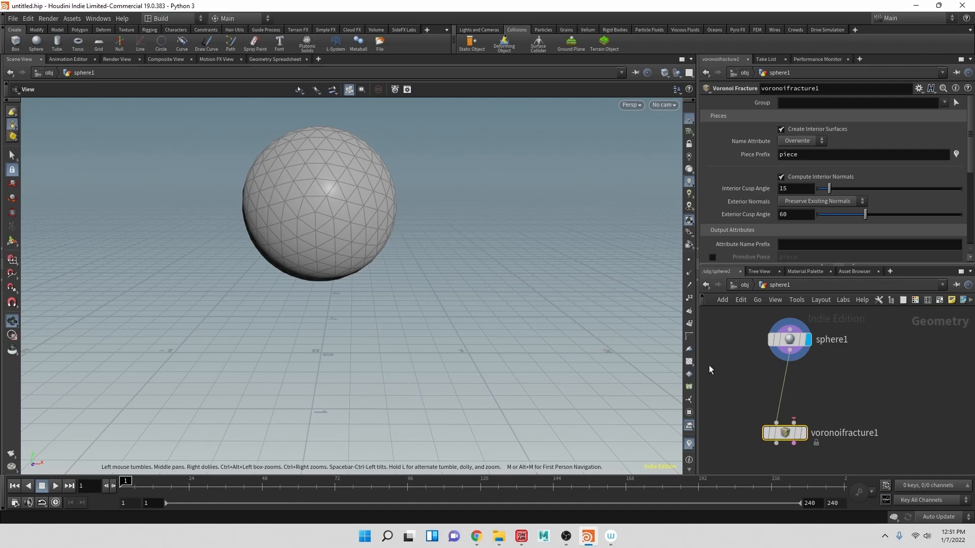
Branch a Scatter node off sphere1, place it beside the existing wire and display its points
click(789, 353)
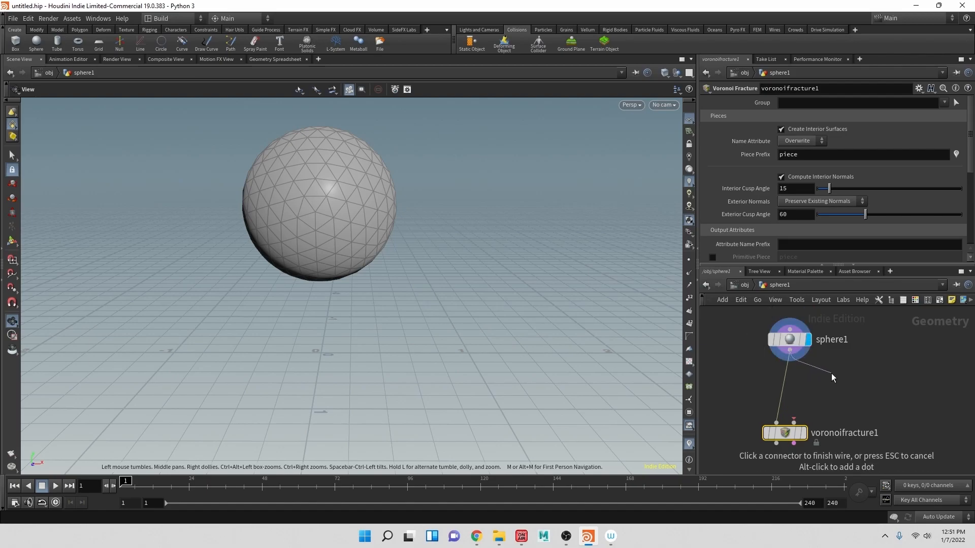
click(831, 373)
text(scatter)
key(Return)
click(855, 363)
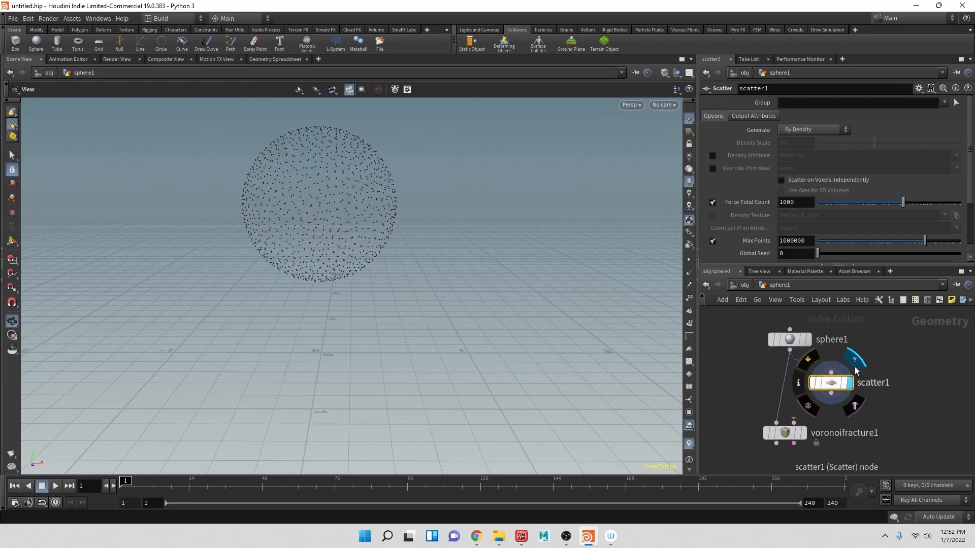
Examine the scattered points and set scatter1's Force Total Count to 5
drag(664, 379, 285, 228)
scroll(419, 227, up, 6)
drag(419, 227, 294, 281)
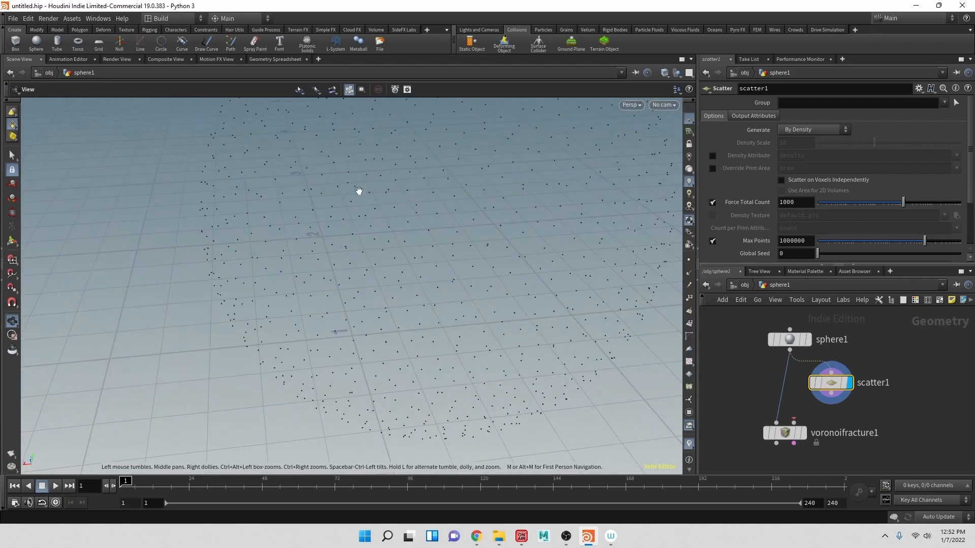
drag(424, 331, 489, 253)
double_click(802, 202)
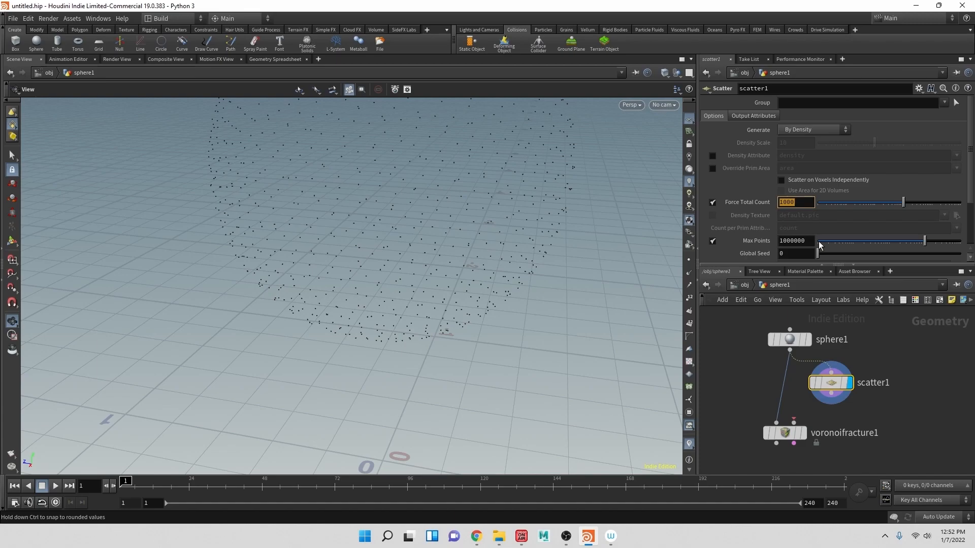
text(5)
key(Return)
scroll(520, 250, down, 1)
drag(520, 250, 485, 213)
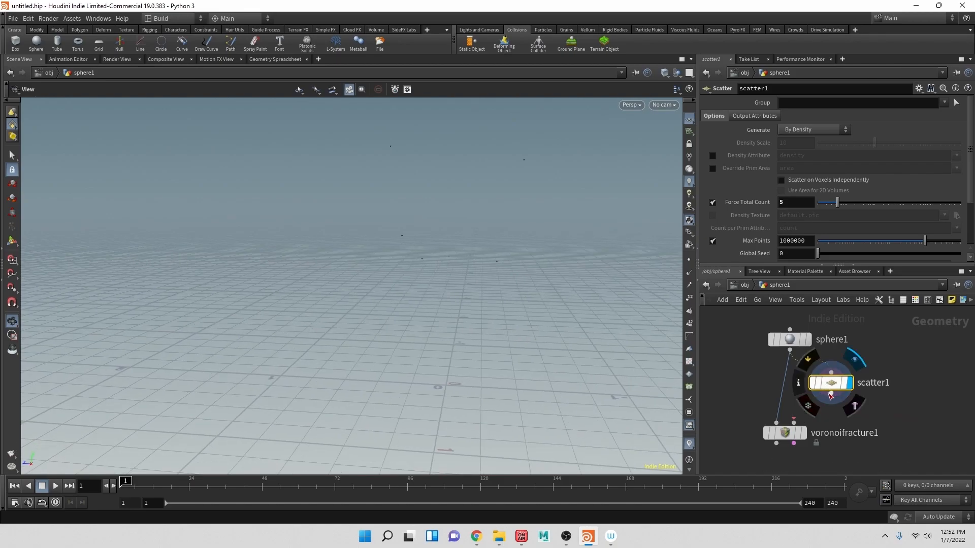
Connect scatter1 to the second input of voronoifracture1 and display the fractured sphere
drag(834, 395, 793, 443)
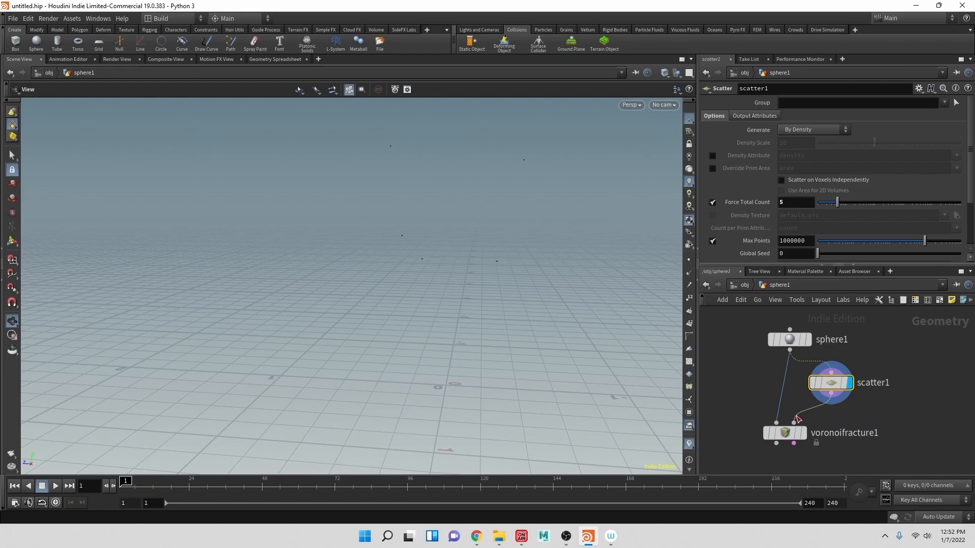
click(803, 432)
drag(561, 293, 506, 250)
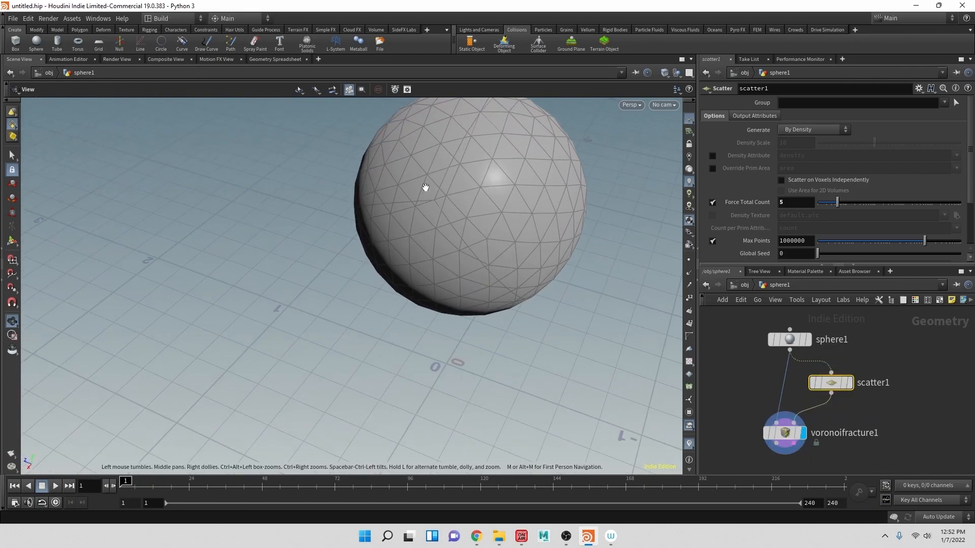
Add an Exploded View node fed by voronoifracture1 and display the separated sphere pieces
mouse_move(541, 255)
mouse_down()
mouse_move(570, 209)
mouse_move(527, 242)
mouse_up()
scroll(527, 242, down, 3)
middle_drag(544, 246, 453, 179)
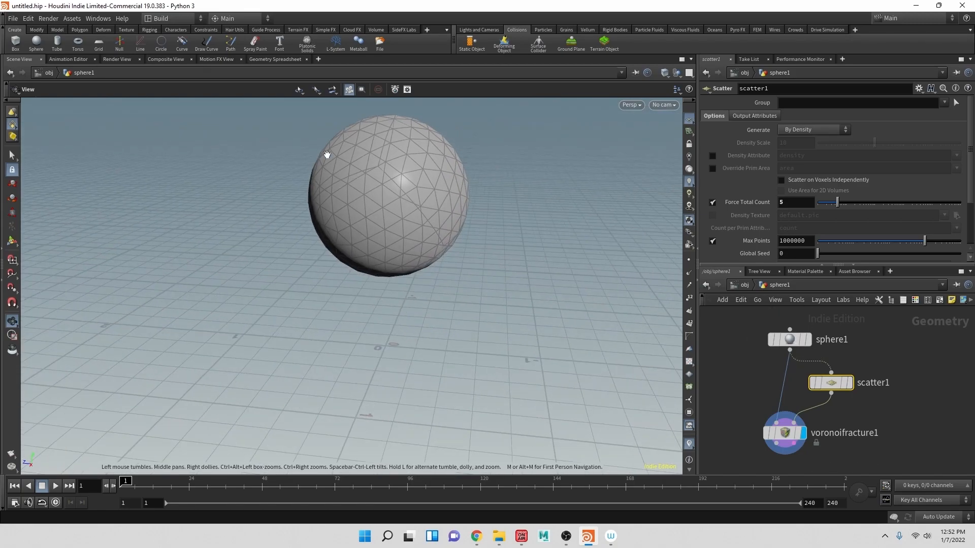
middle_drag(327, 155, 369, 216)
drag(788, 435, 797, 419)
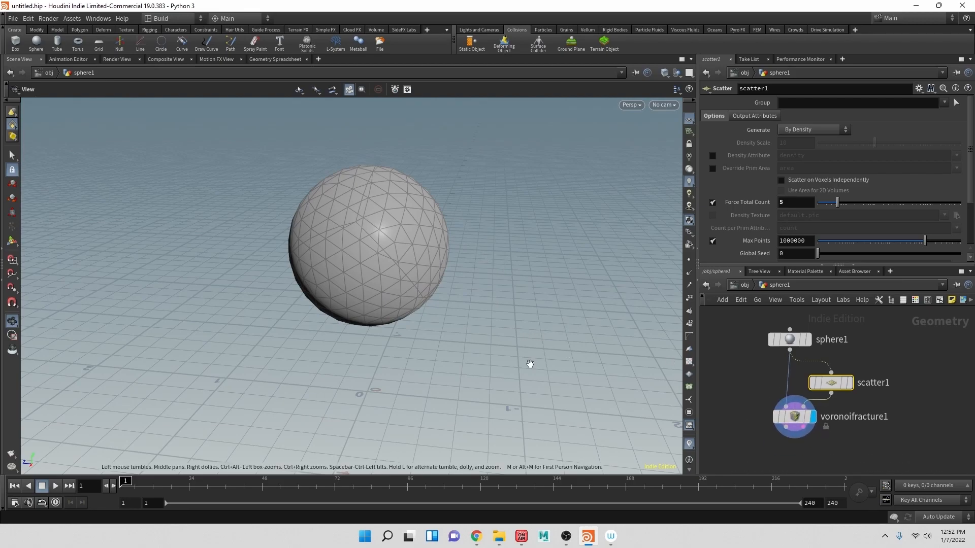
drag(790, 431, 766, 451)
text(expl)
key(Return)
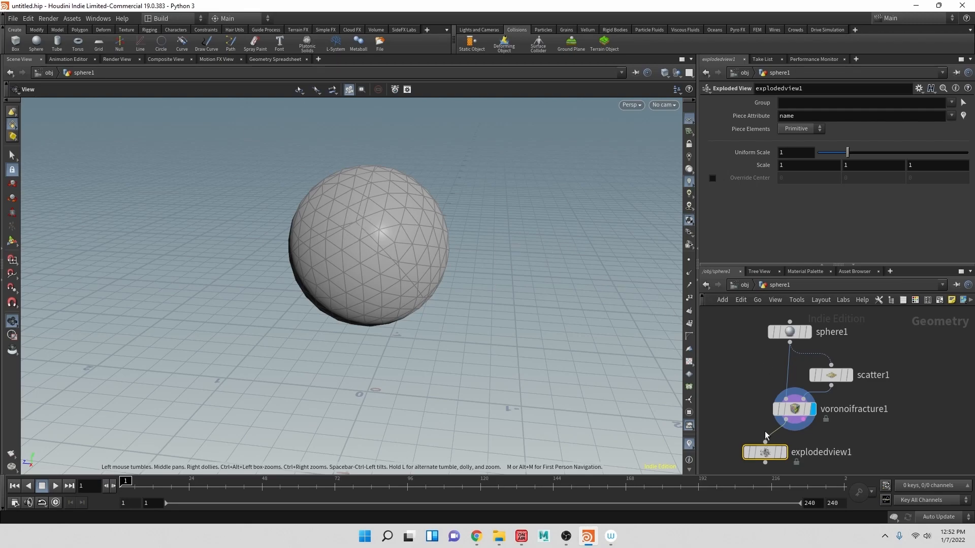
click(785, 453)
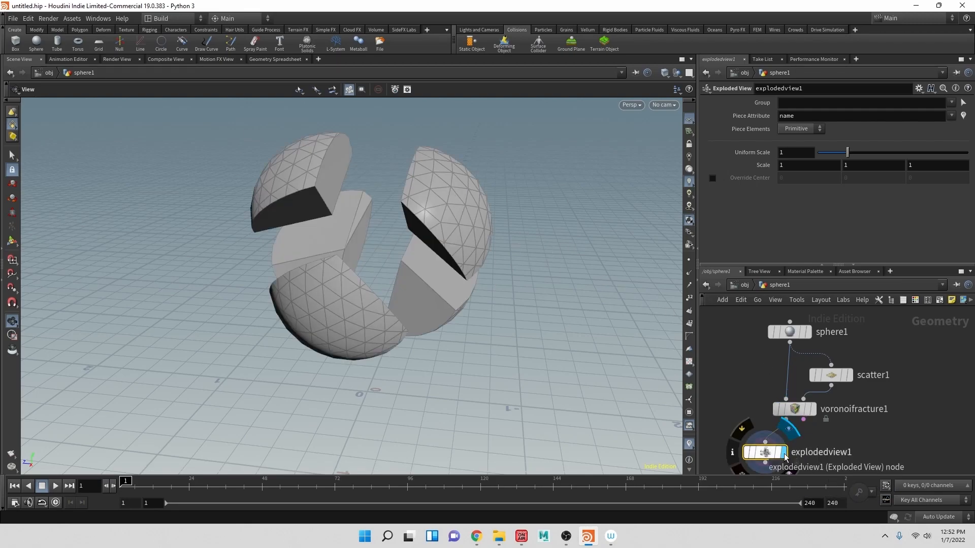
Inspect the exploded pieces and set scatter1's Force Total Count to 10
drag(503, 335, 404, 274)
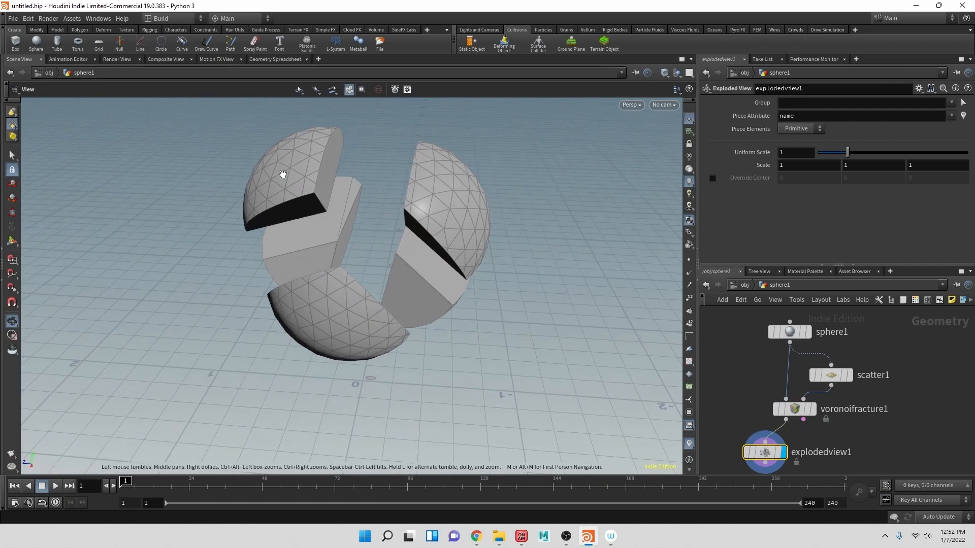
drag(364, 224, 340, 209)
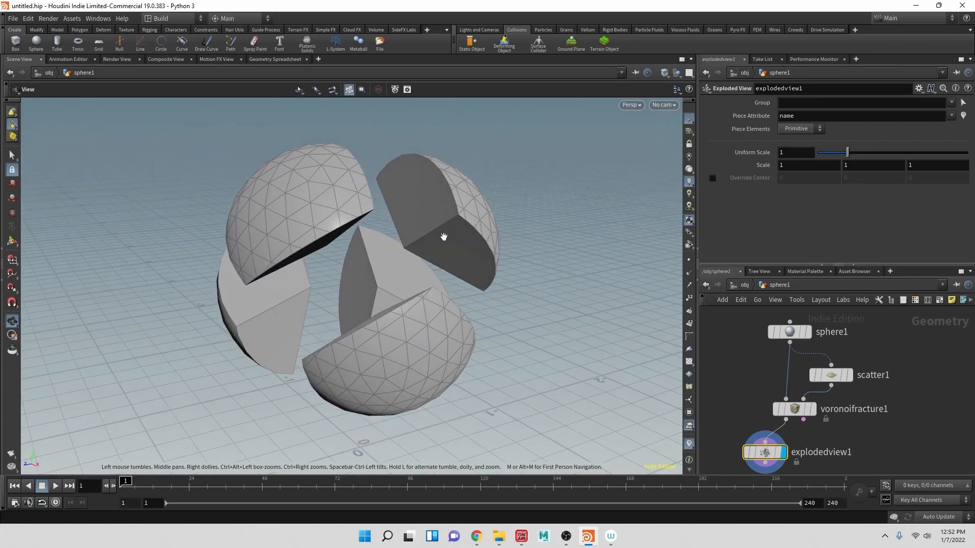
drag(443, 219, 357, 222)
drag(483, 196, 428, 235)
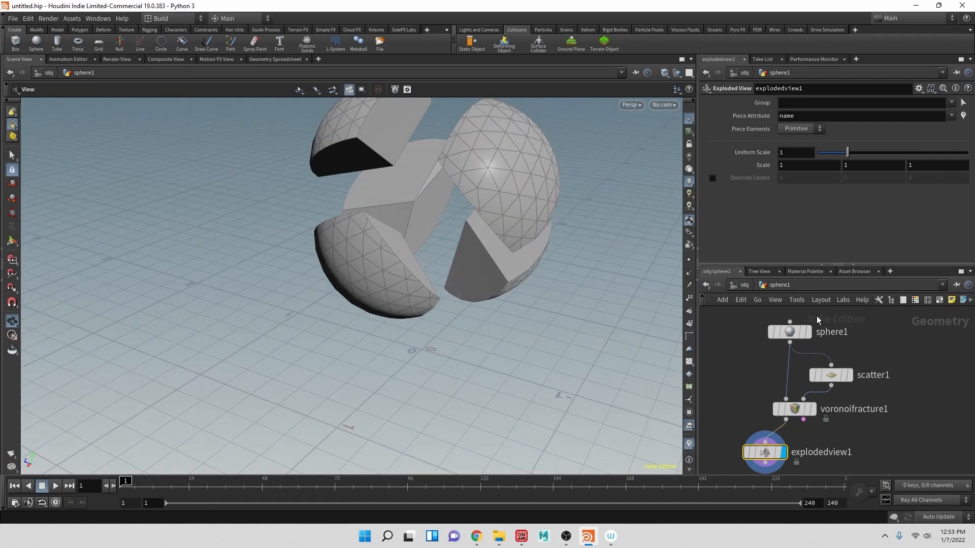
click(835, 376)
click(798, 201)
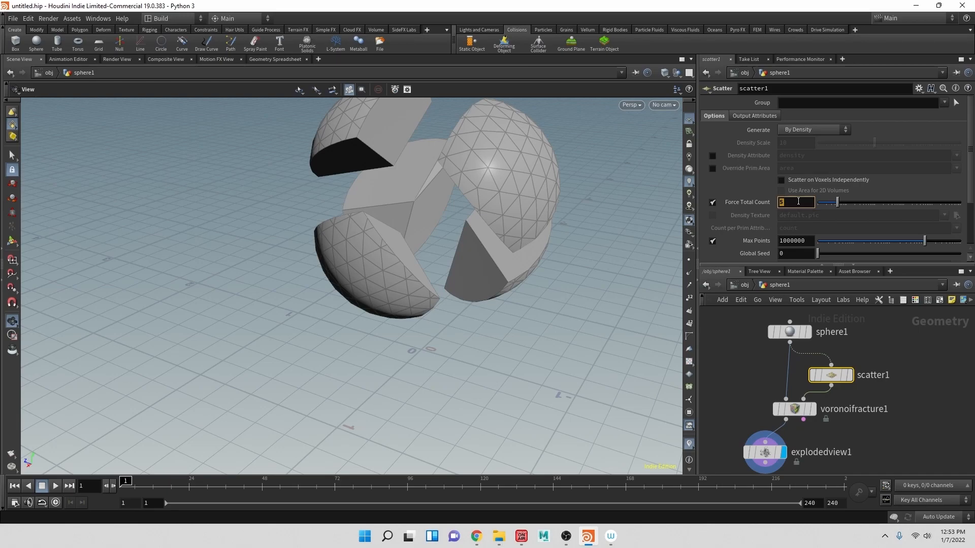
text(10)
key(Return)
drag(523, 217, 499, 186)
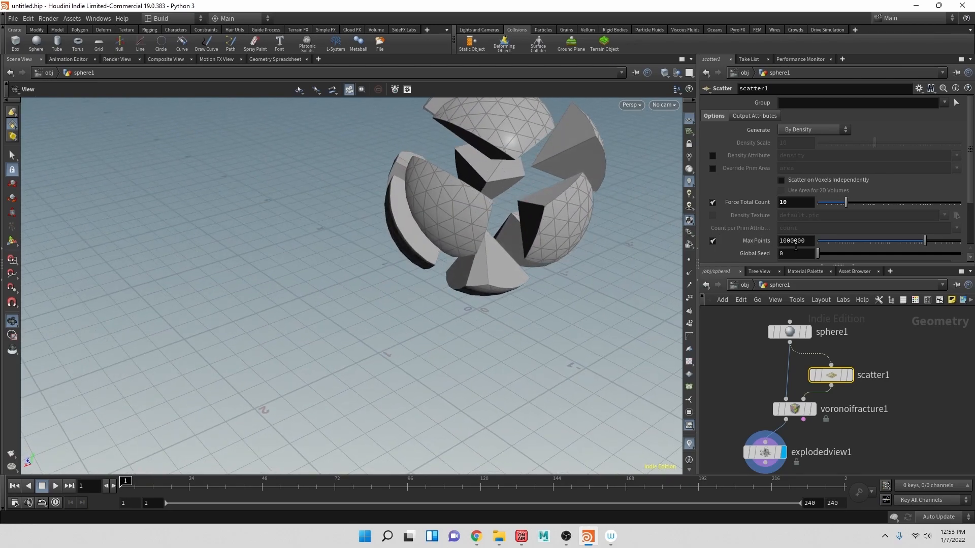
Set scatter1's Force Total Count to 100 and check the exploded pieces
click(799, 204)
text(0)
key(Return)
drag(671, 159, 734, 192)
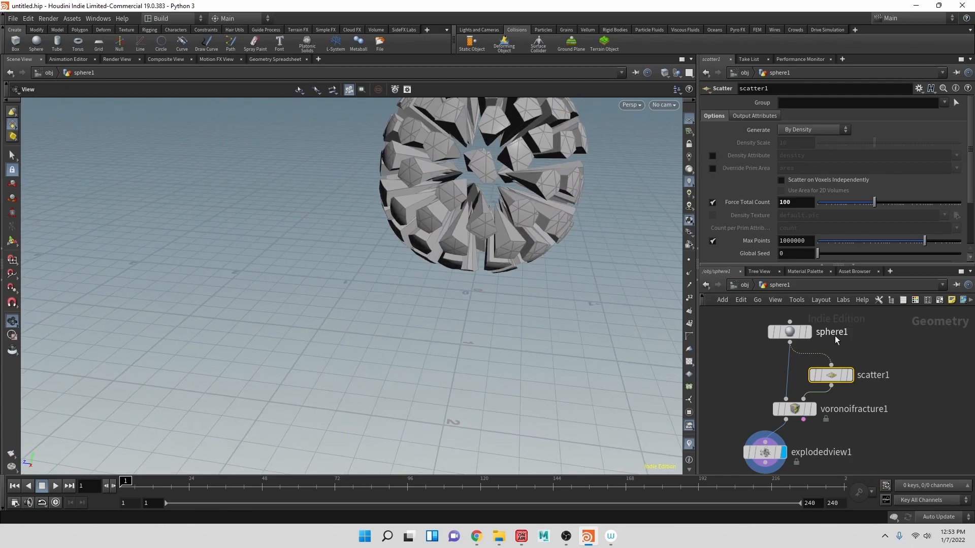
Compare the voronoifracture1 result with the points produced by scatter1
mouse_move(835, 385)
click(813, 409)
drag(494, 192, 396, 206)
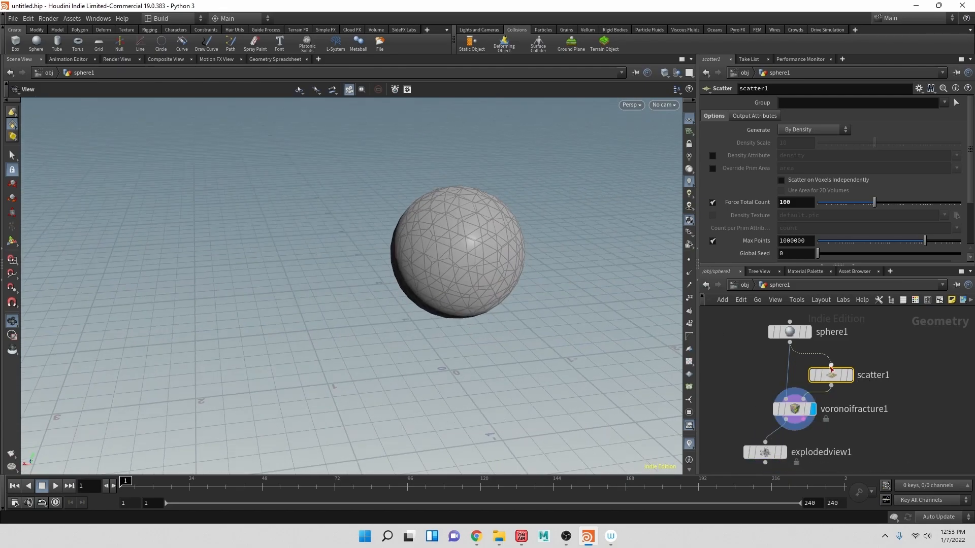
click(852, 377)
Branch an IsoOffset node off sphere1 above scatter1 and display its fog volume
mouse_move(791, 332)
mouse_down()
mouse_move(775, 310)
mouse_move(777, 329)
mouse_up()
click(775, 323)
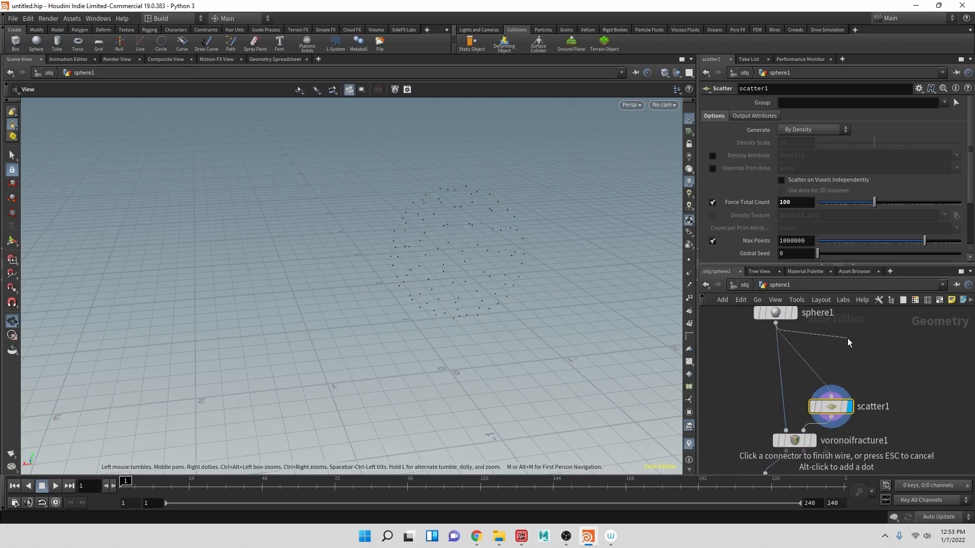
key(Tab)
text(iso)
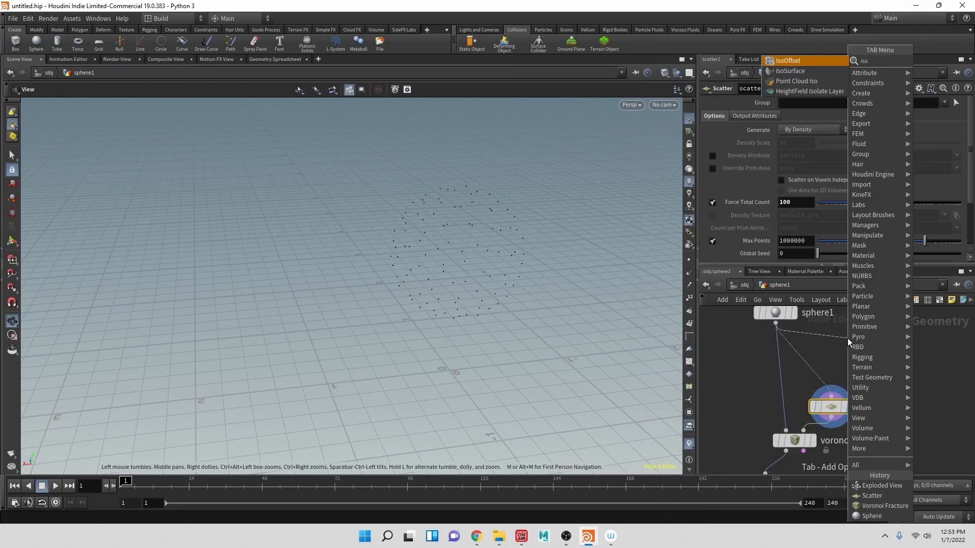
key(Return)
click(848, 339)
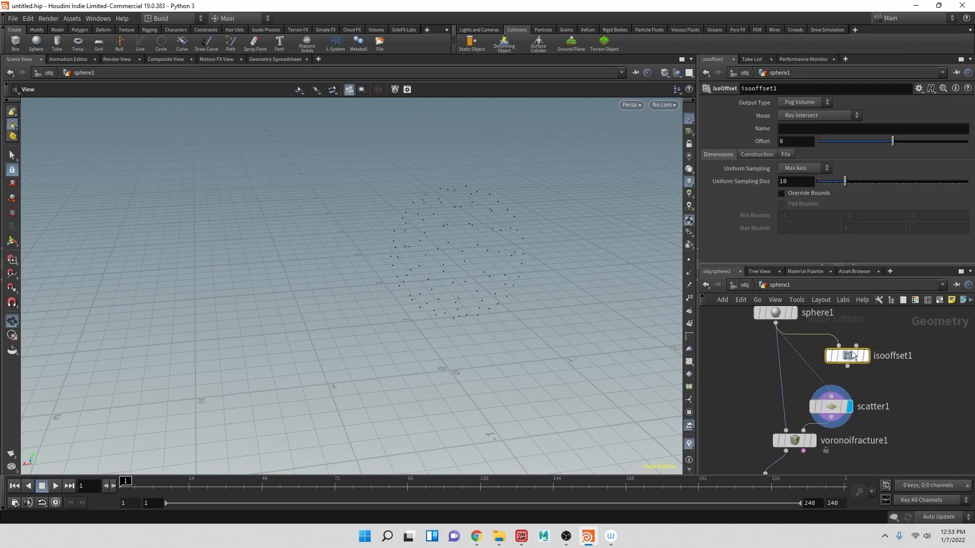
click(867, 357)
drag(531, 327, 410, 306)
Feed scatter1 from isooffset1 instead of sphere1 and display the points scattered inside the volume
drag(832, 396, 847, 367)
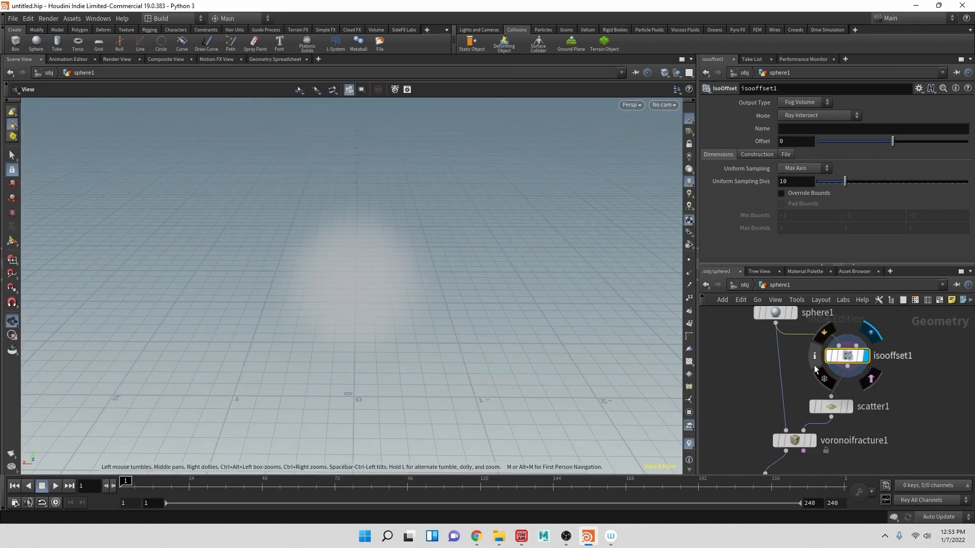
mouse_move(857, 363)
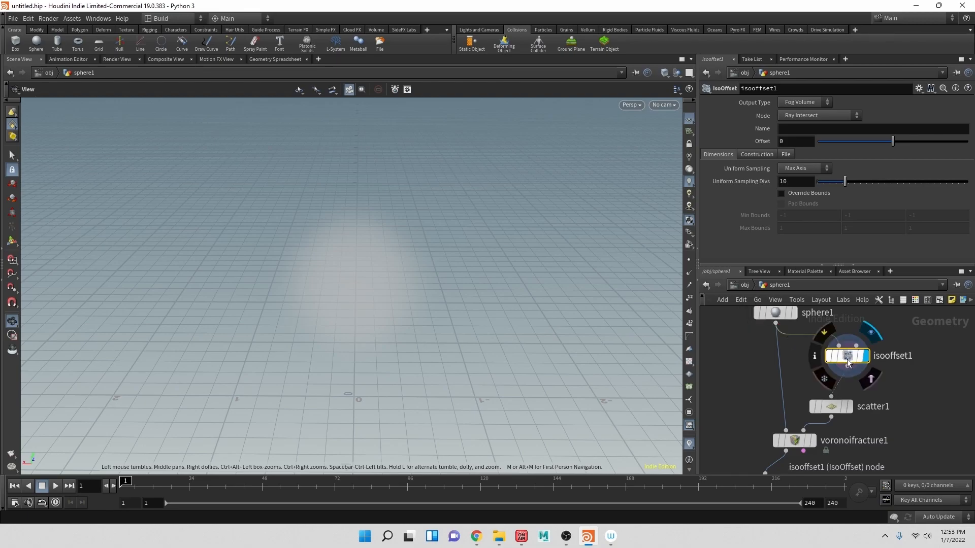
click(852, 410)
drag(489, 283, 428, 279)
scroll(421, 283, up, 5)
drag(434, 323, 514, 342)
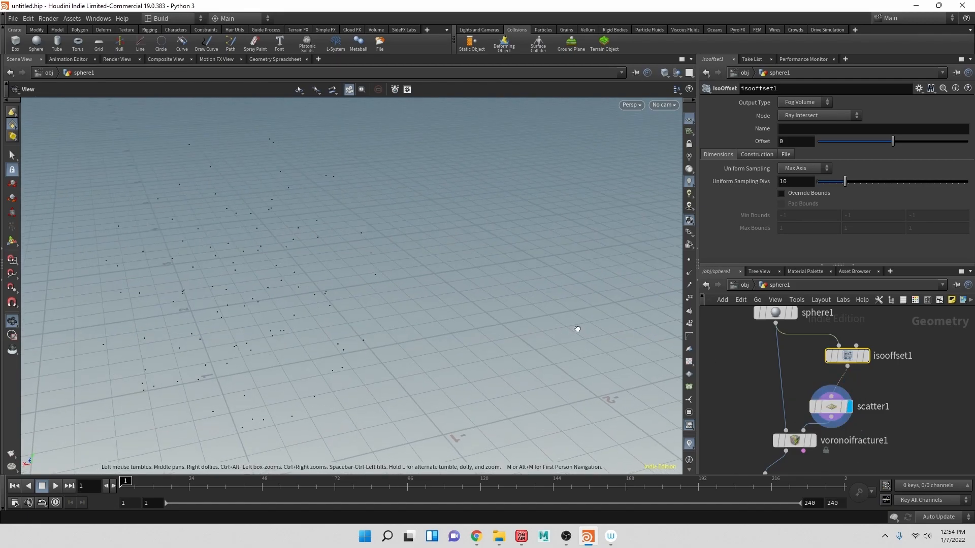
Display voronoifracture1 and explodedview1 in turn and examine the interior pieces of the fractured sphere from several angles
click(812, 441)
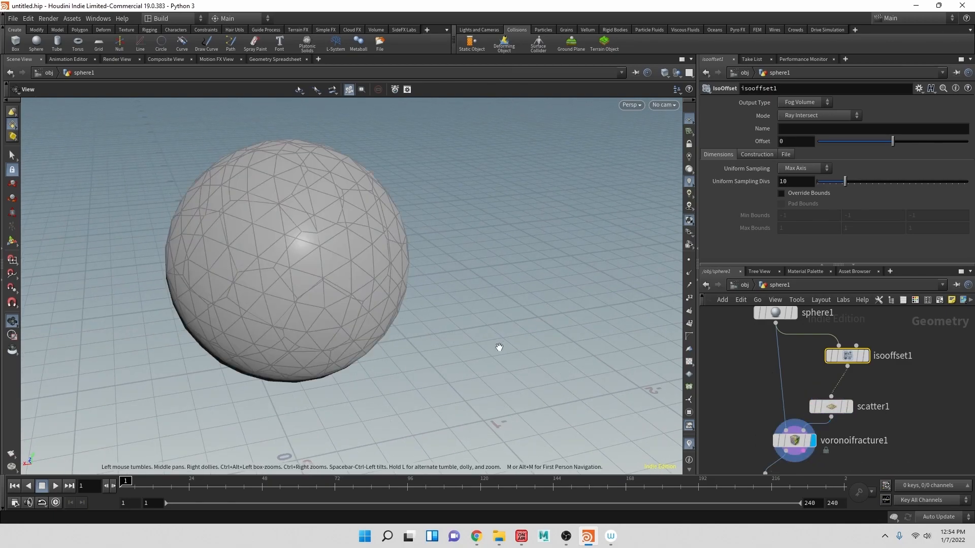
click(802, 382)
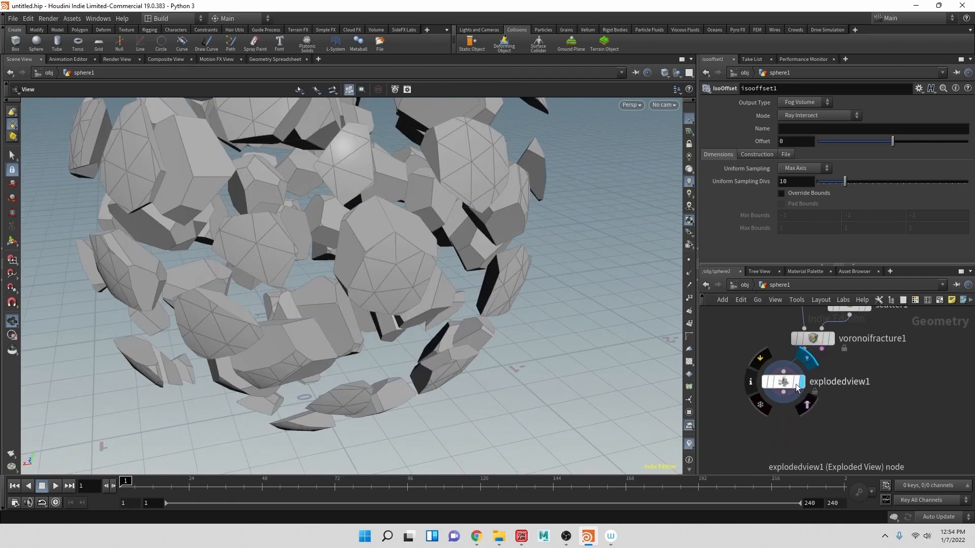
scroll(314, 293, up, 3)
drag(313, 293, 322, 326)
drag(384, 146, 383, 181)
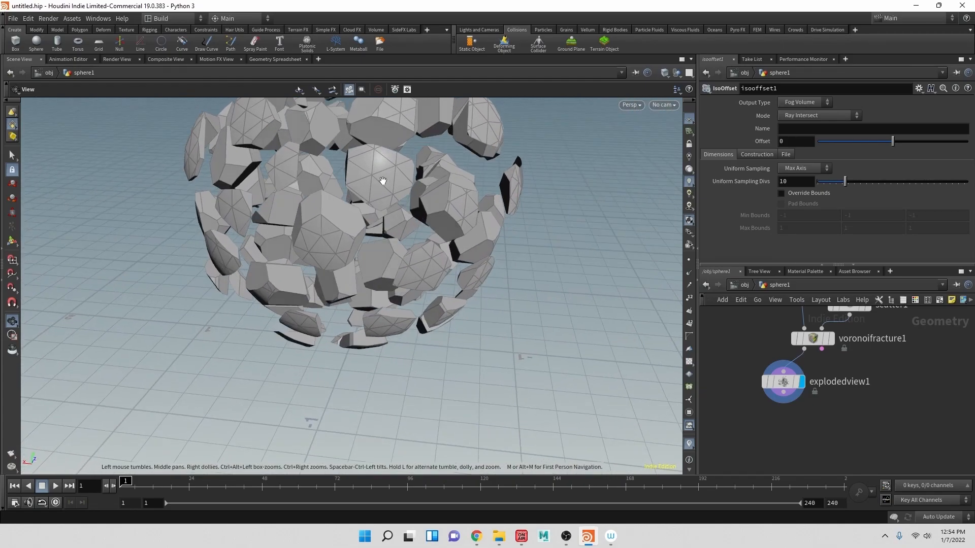
drag(344, 296, 279, 100)
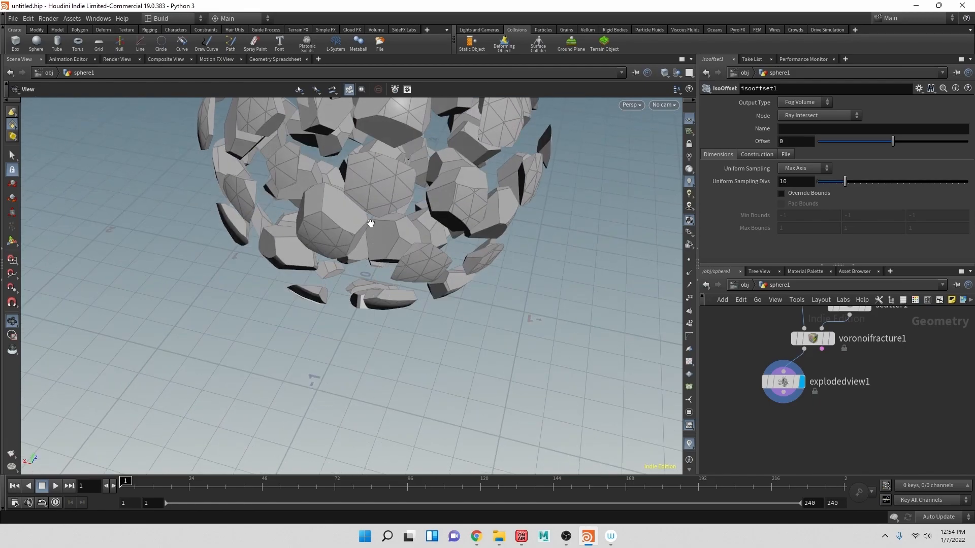
drag(408, 205, 319, 210)
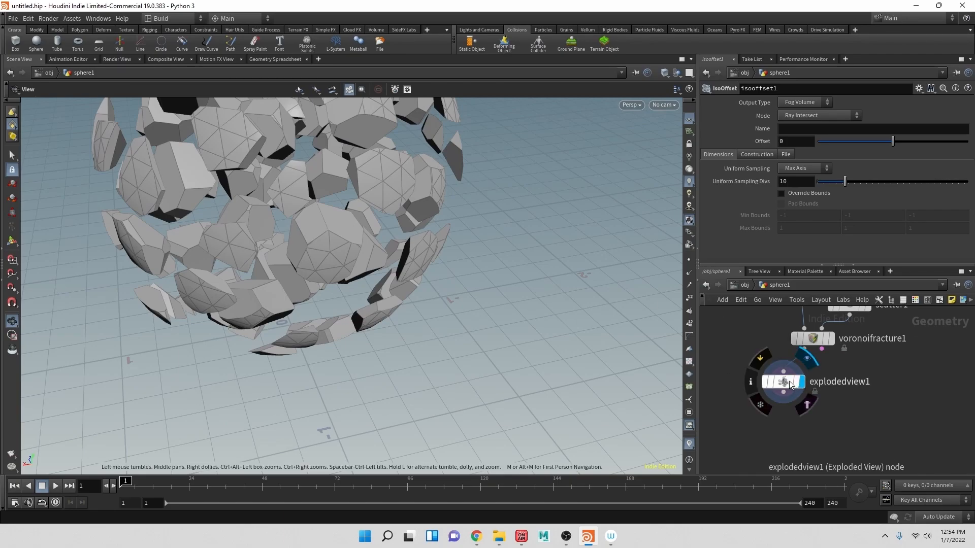
drag(446, 258, 397, 279)
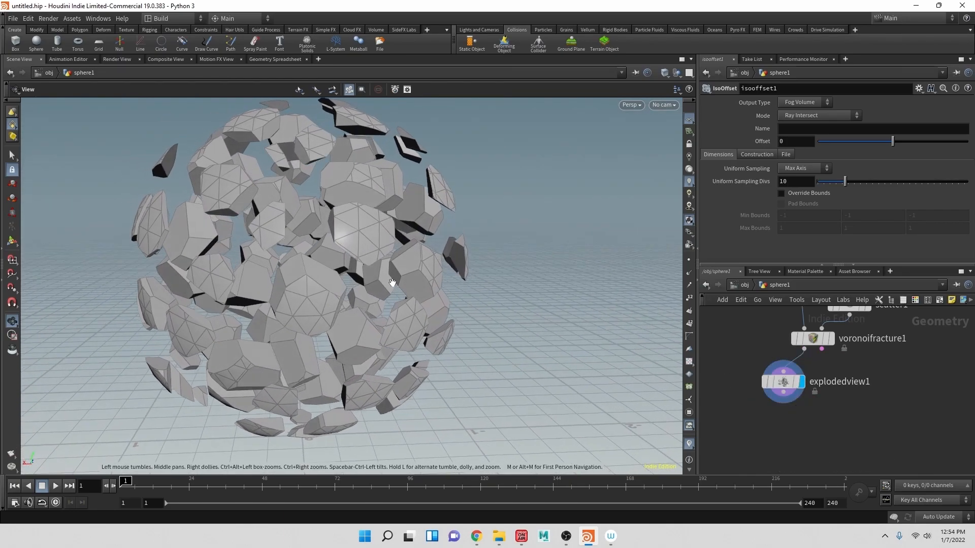
Delete the explodedview1 node so the network ends at voronoifracture1
click(787, 385)
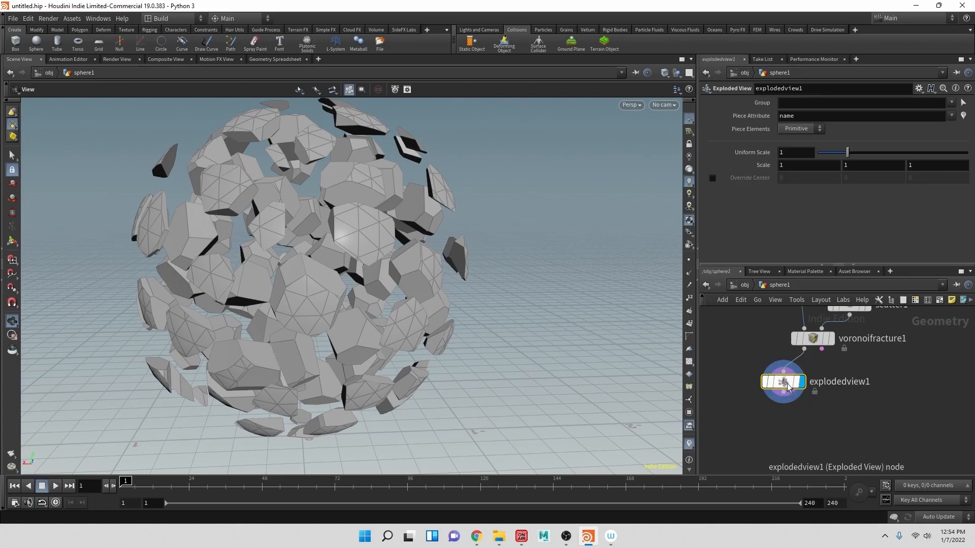
key(Delete)
middle_drag(384, 292, 249, 313)
scroll(248, 313, down, 3)
drag(244, 327, 356, 330)
scroll(283, 317, down, 1)
Return from the sphere's network to object level and add a ground plane
mouse_move(818, 349)
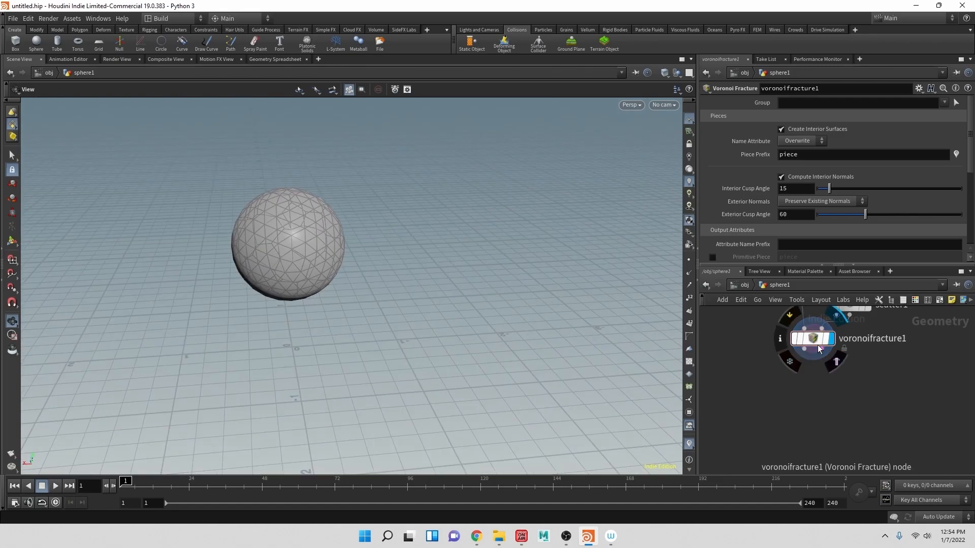
middle_drag(760, 363, 730, 420)
mouse_move(775, 407)
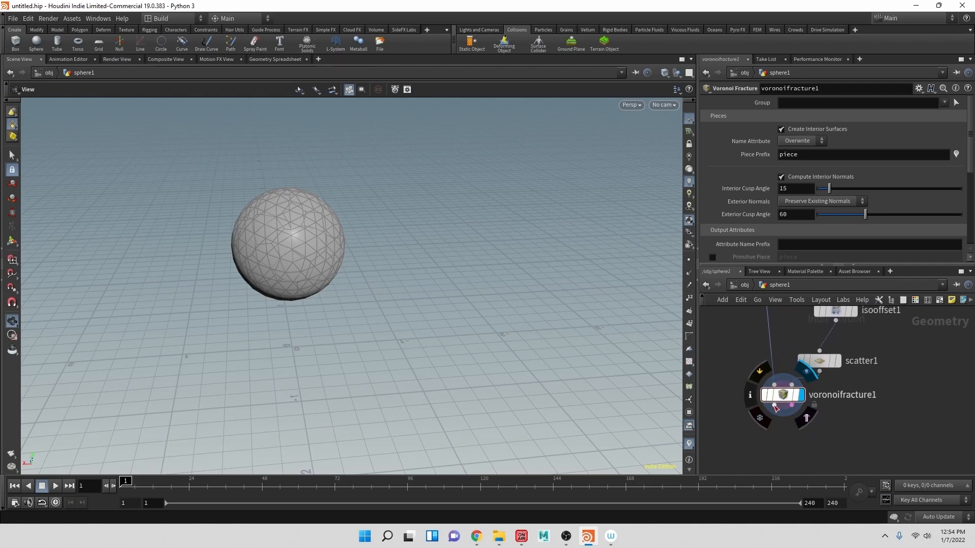
click(742, 285)
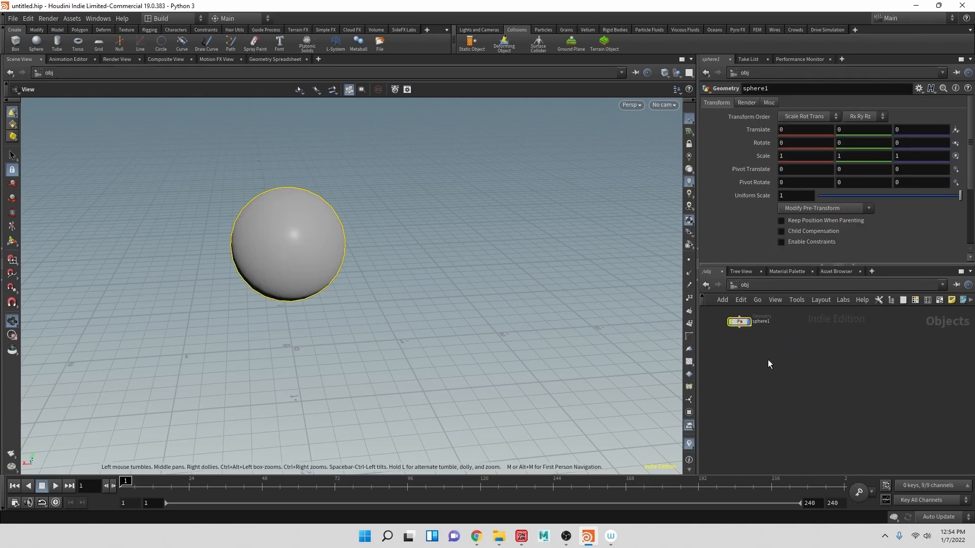
click(571, 47)
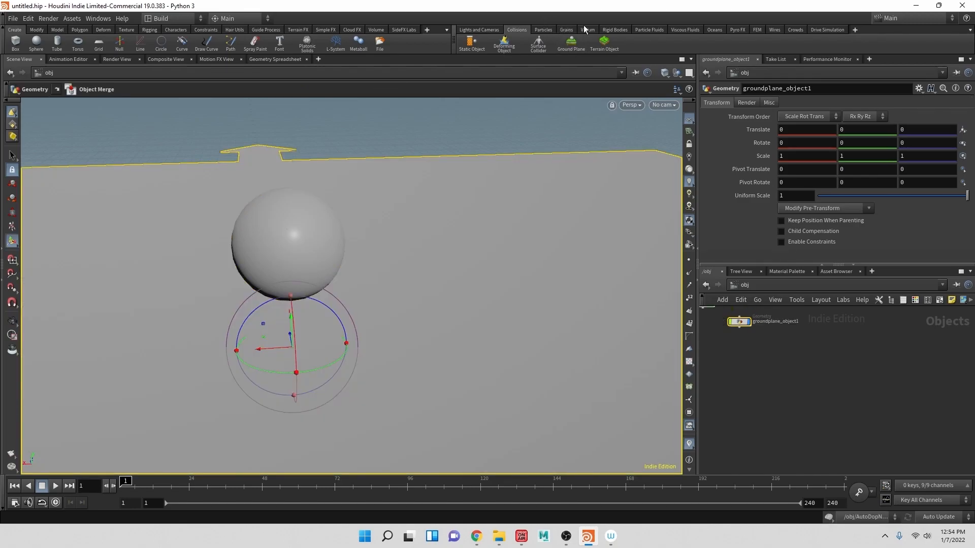
Try to create an RBD Fractured Object as an RBD Packed Object with the ground plane selected
click(610, 30)
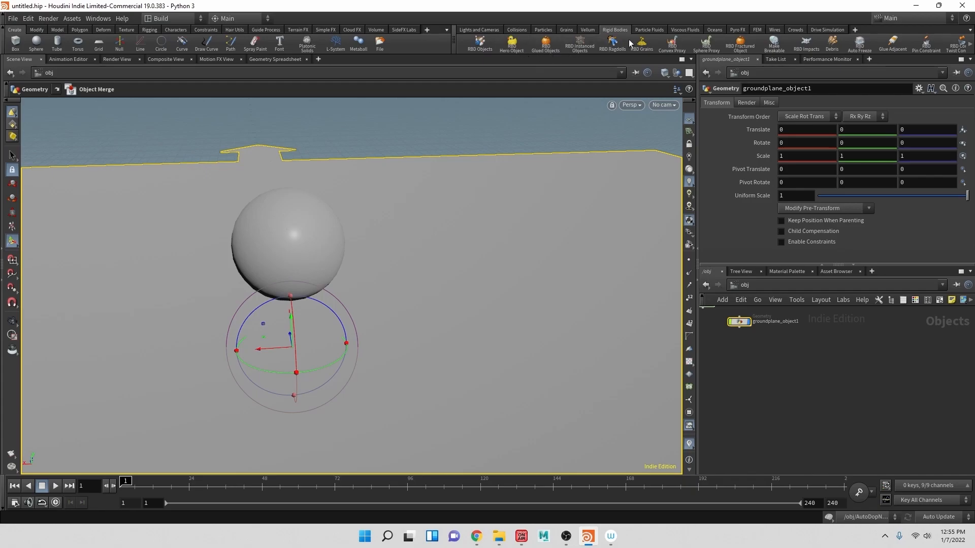
click(741, 47)
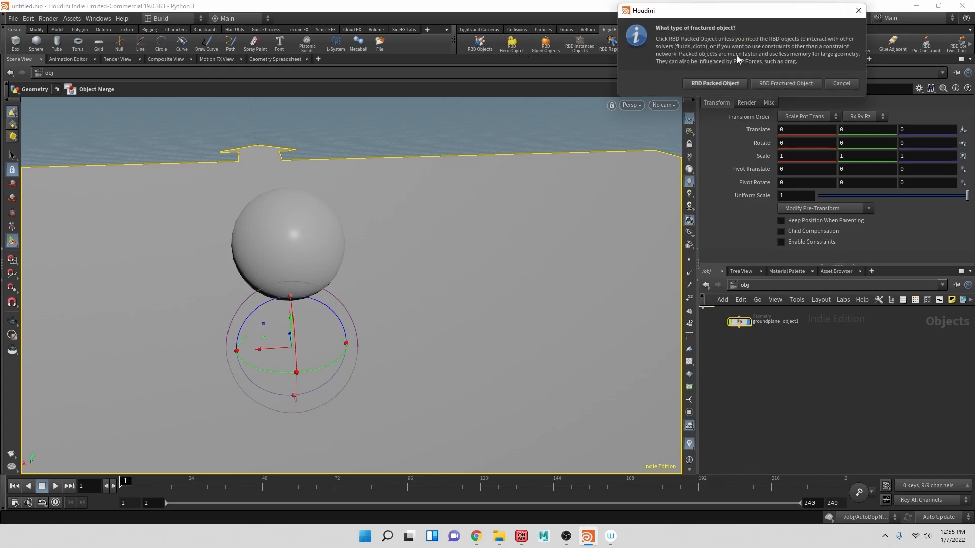
click(726, 84)
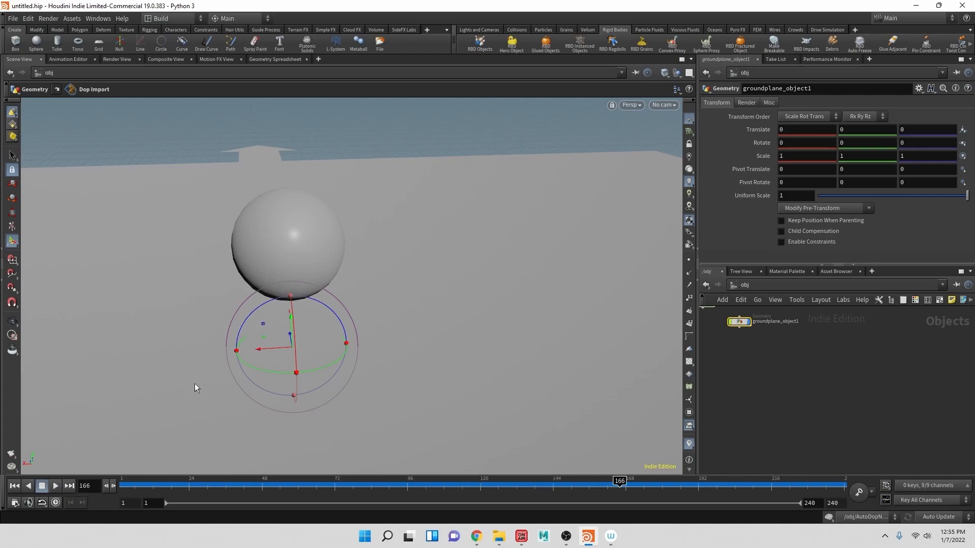
double_click(745, 323)
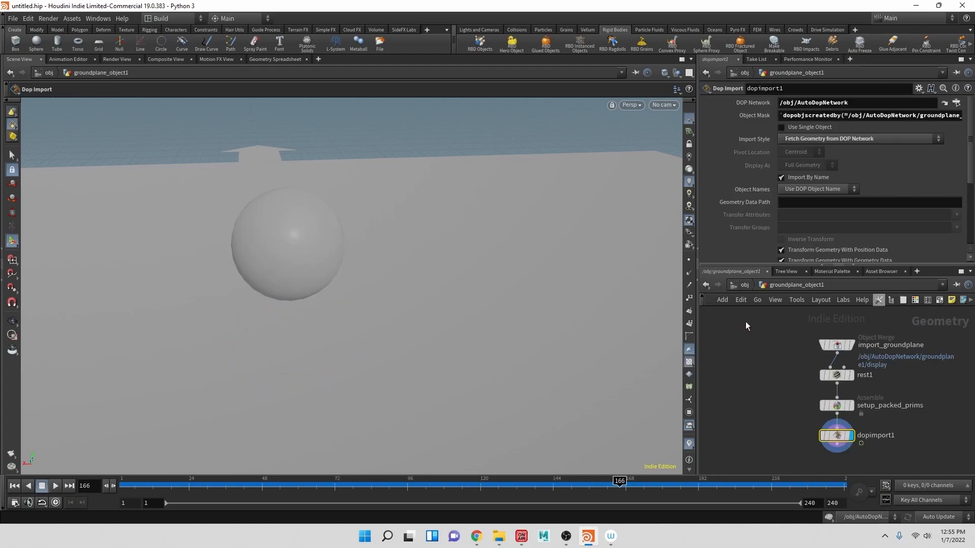
key(u)
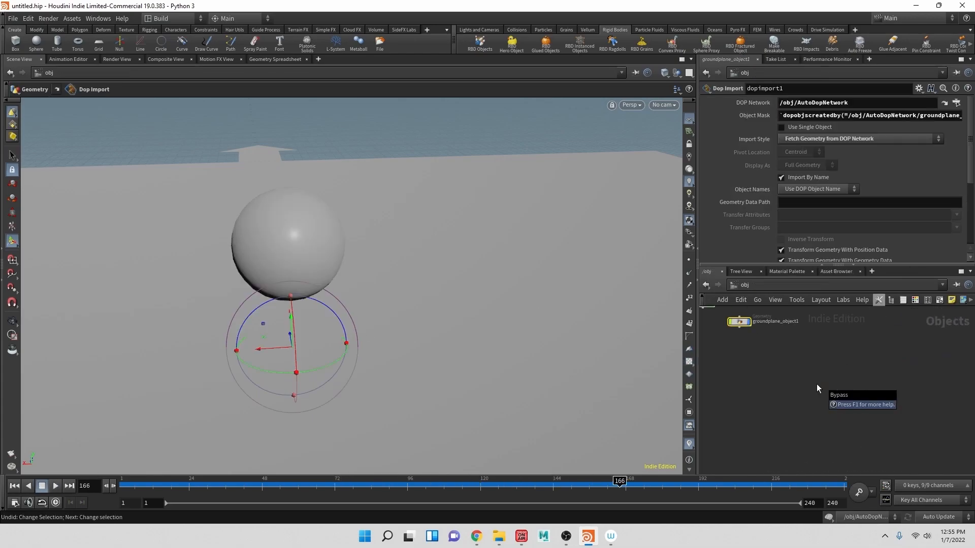
double_click(742, 323)
key(f)
Make sphere1 an RBD Fractured Object of the RBD Packed Object type
click(744, 285)
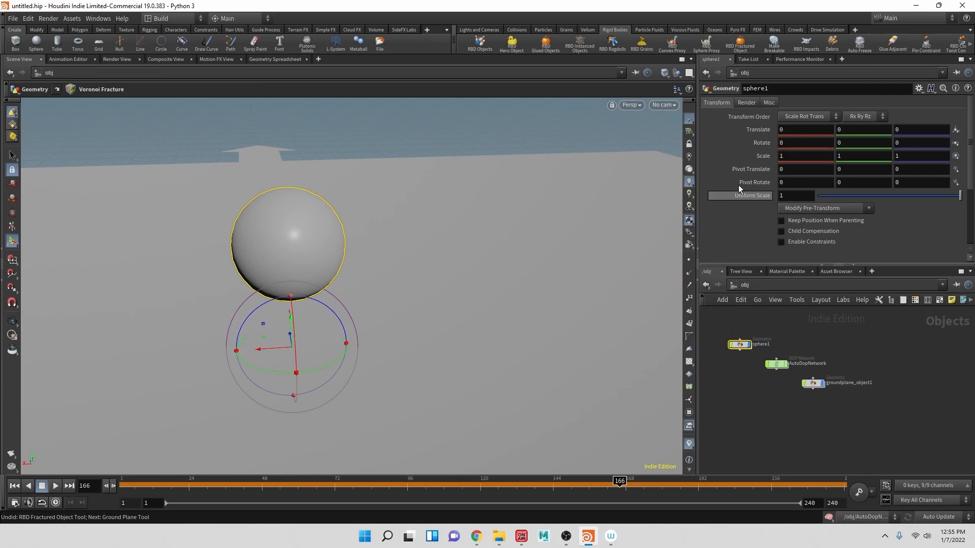
click(736, 45)
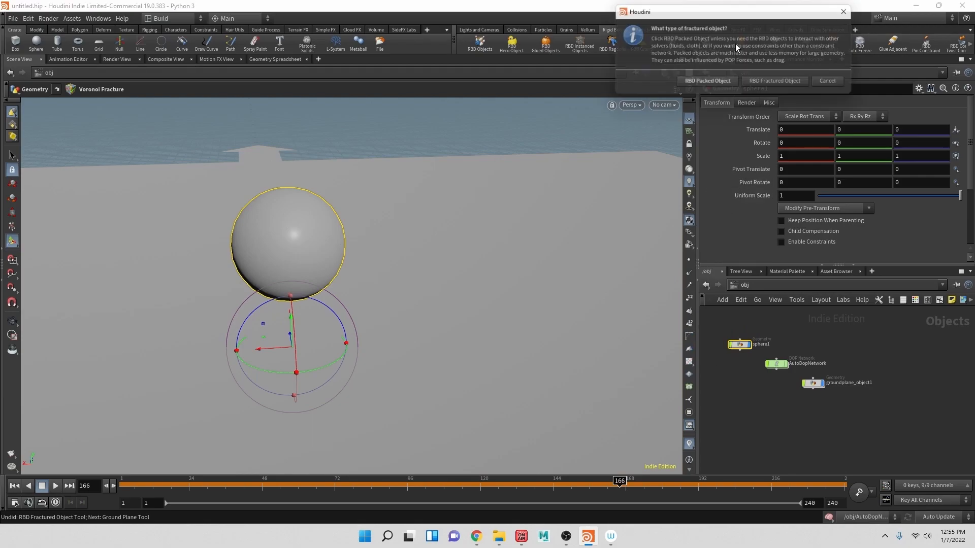
click(711, 83)
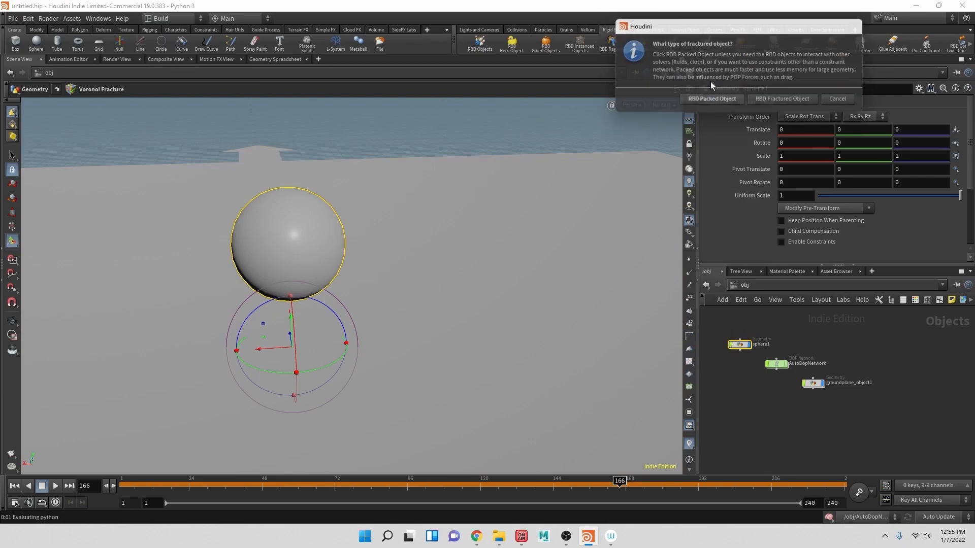
Play the fractured sphere's simulation from the first frame, replay it, and scrub its opening frames back to frame 1
click(14, 486)
click(56, 486)
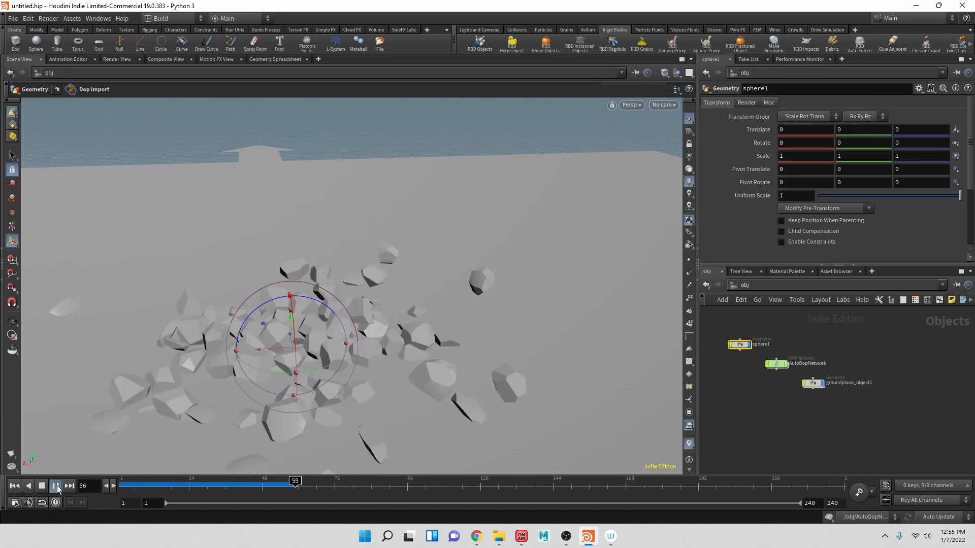
click(14, 486)
click(56, 487)
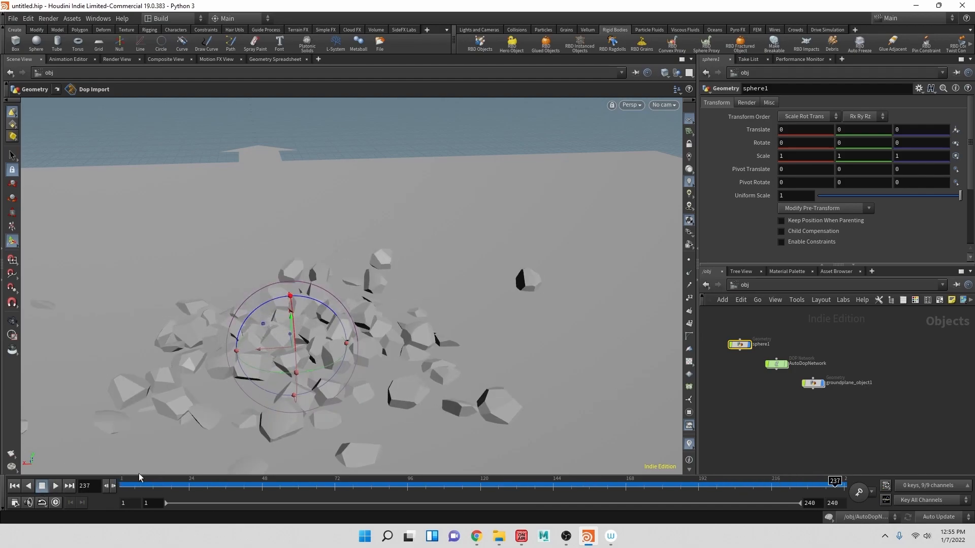
click(125, 482)
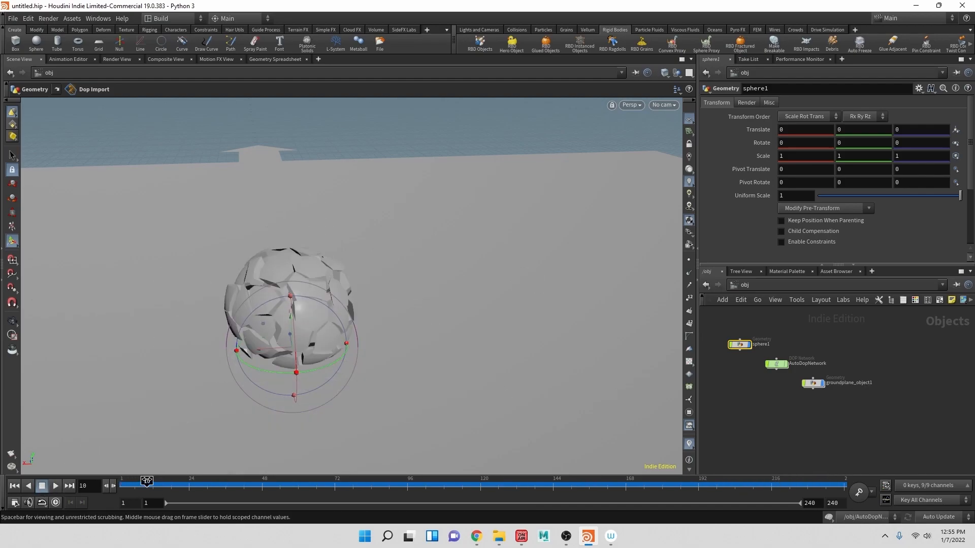
click(116, 480)
mouse_move(125, 481)
mouse_down()
mouse_move(163, 473)
mouse_move(332, 481)
mouse_move(72, 473)
mouse_up()
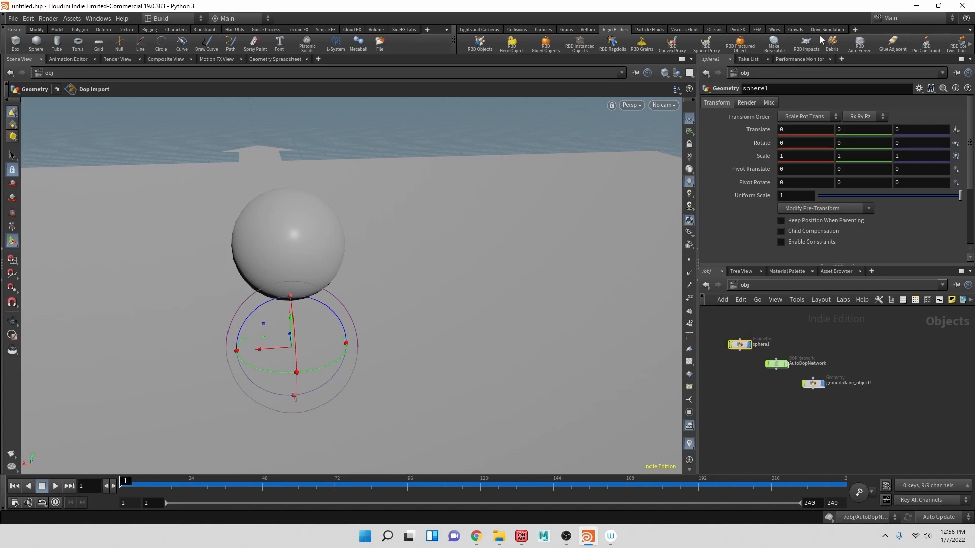
Glue the sphere's fractured pieces together with Glue Adjacent and lay out the nodes in AutoDopNetwork
click(891, 45)
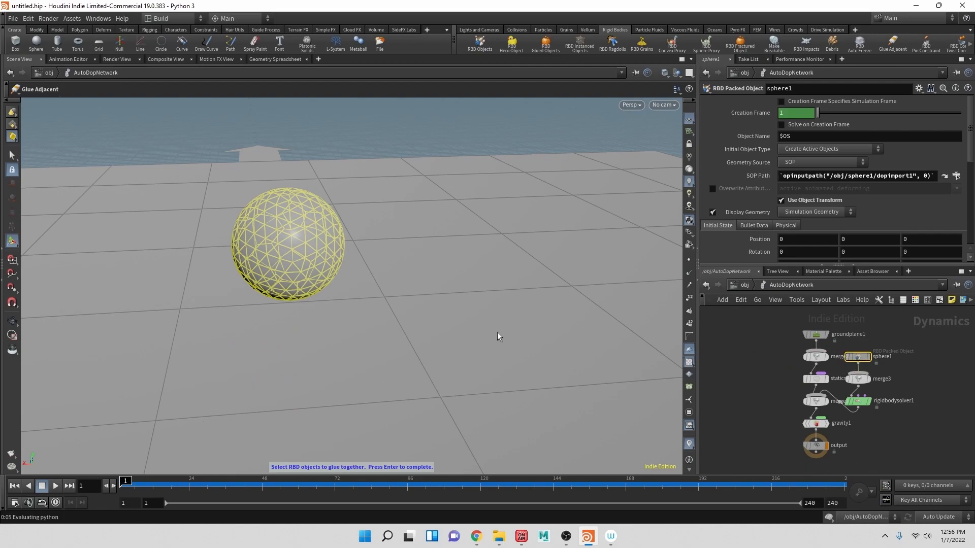
key(Return)
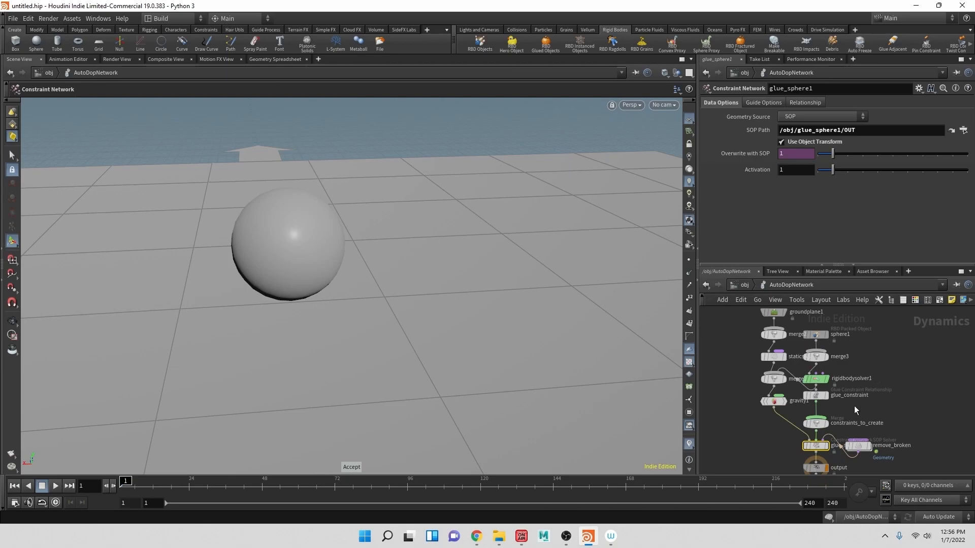
key(l)
drag(805, 366, 914, 476)
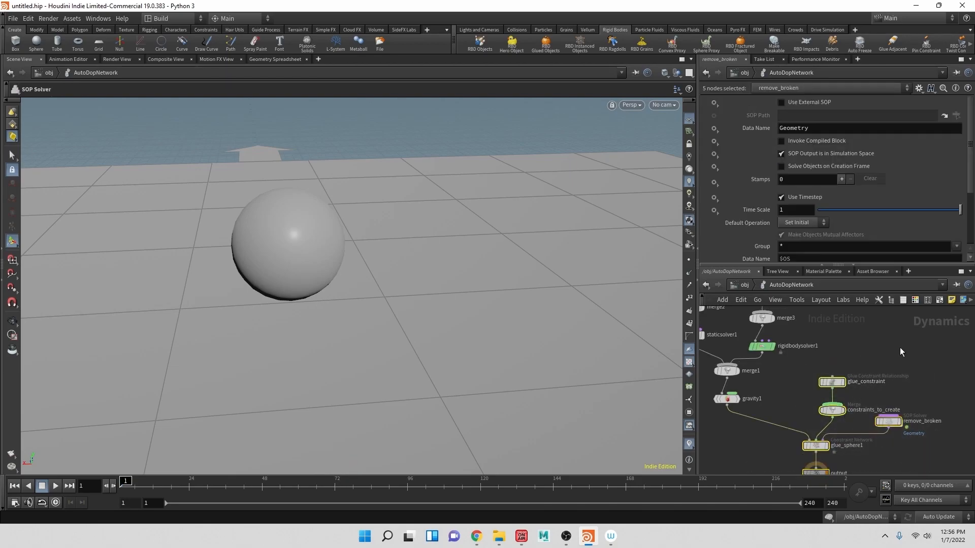
middle_drag(900, 347, 868, 320)
drag(785, 358, 889, 433)
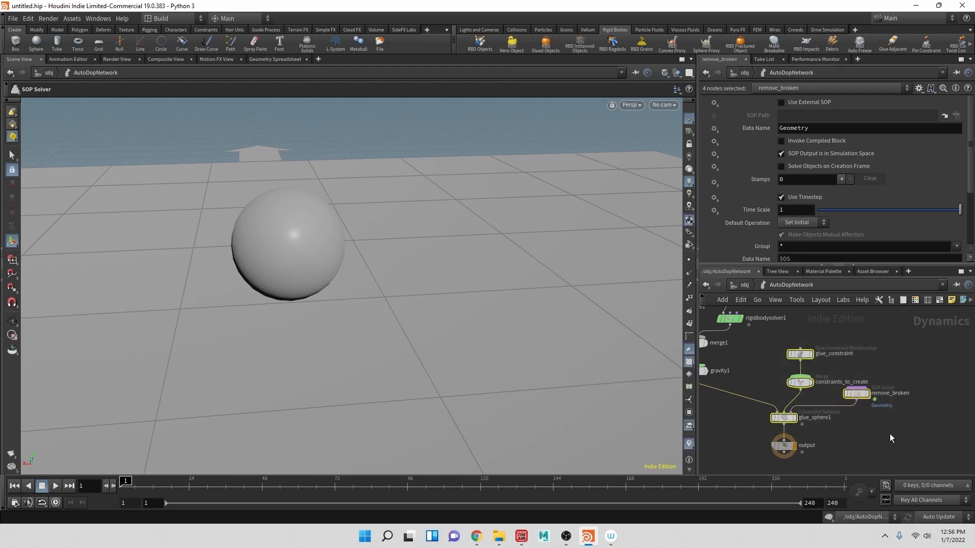
middle_drag(880, 450, 906, 459)
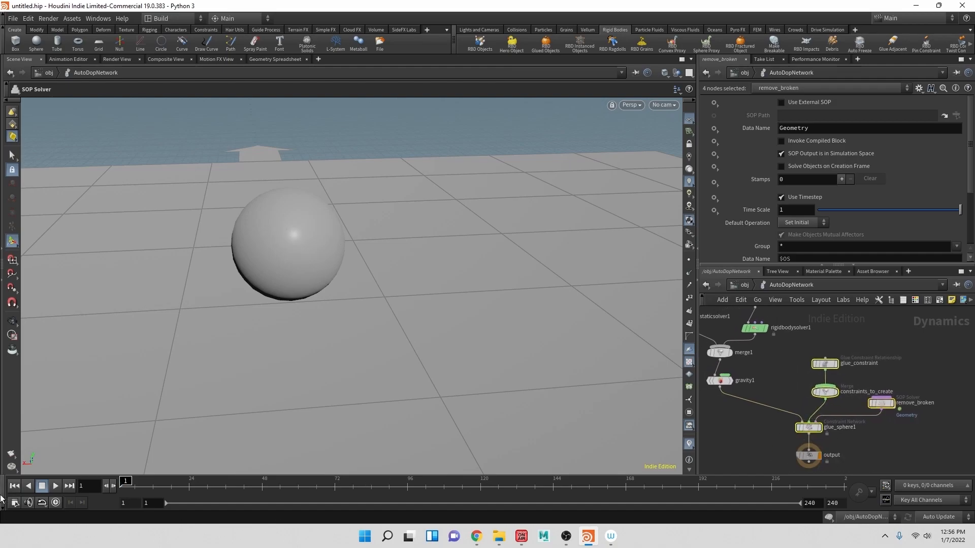
Play the glued sphere's simulation, replay it, and rewind to frame 1
click(56, 487)
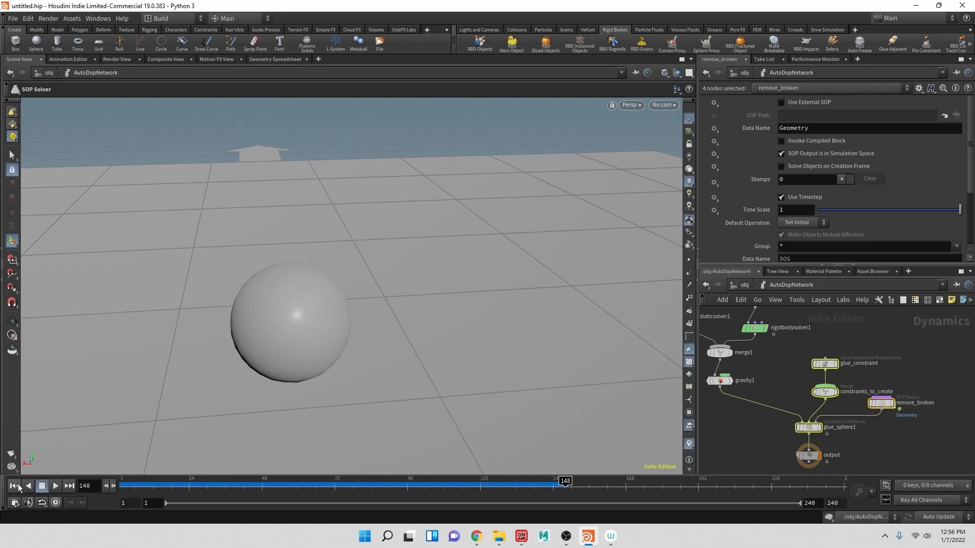
click(17, 487)
click(55, 486)
click(42, 486)
click(14, 487)
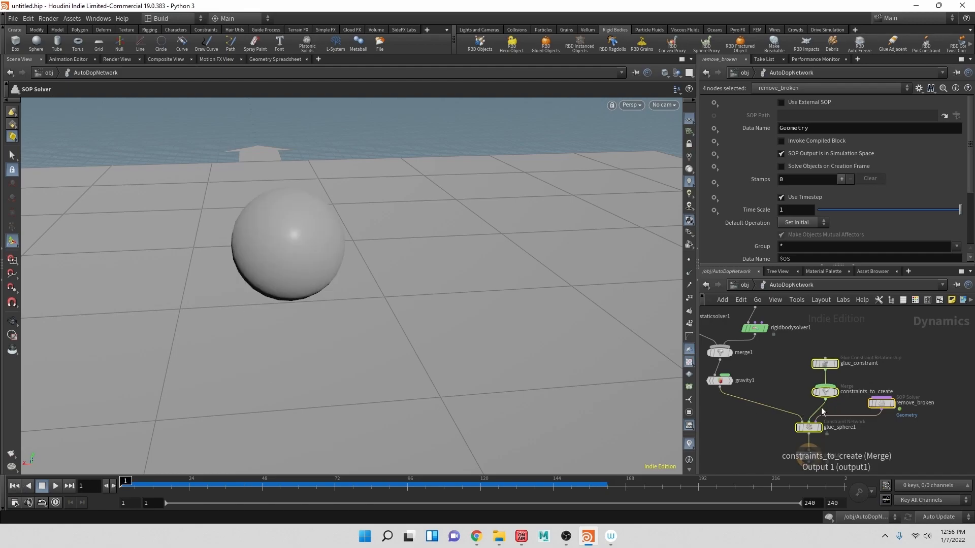
Try Strength values of 1000 and 100 on the glue_constraint node while the simulation plays
click(825, 363)
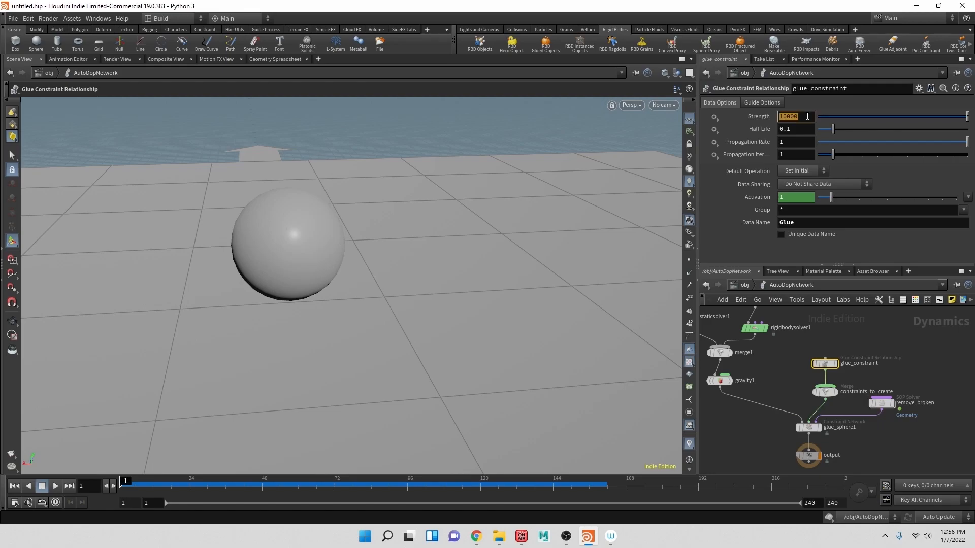
key(Return)
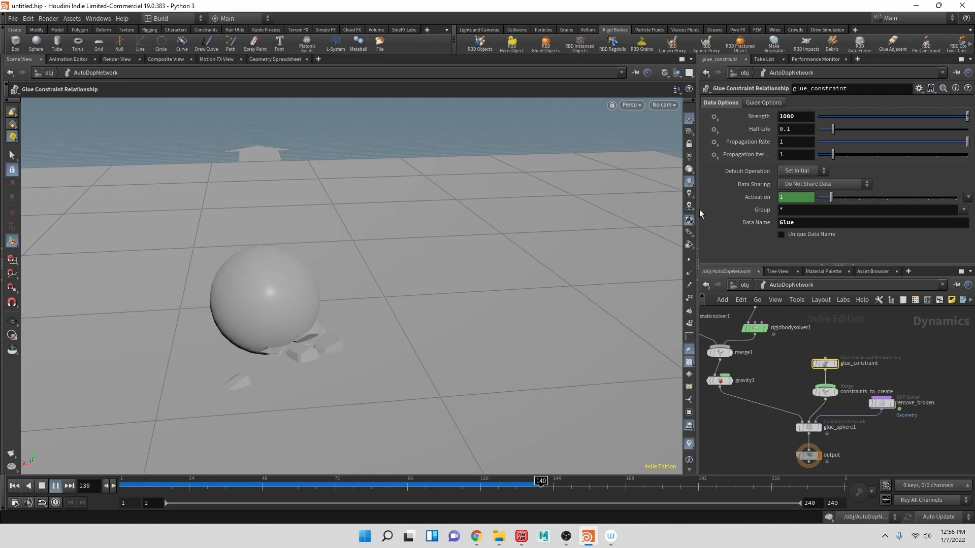
double_click(795, 116)
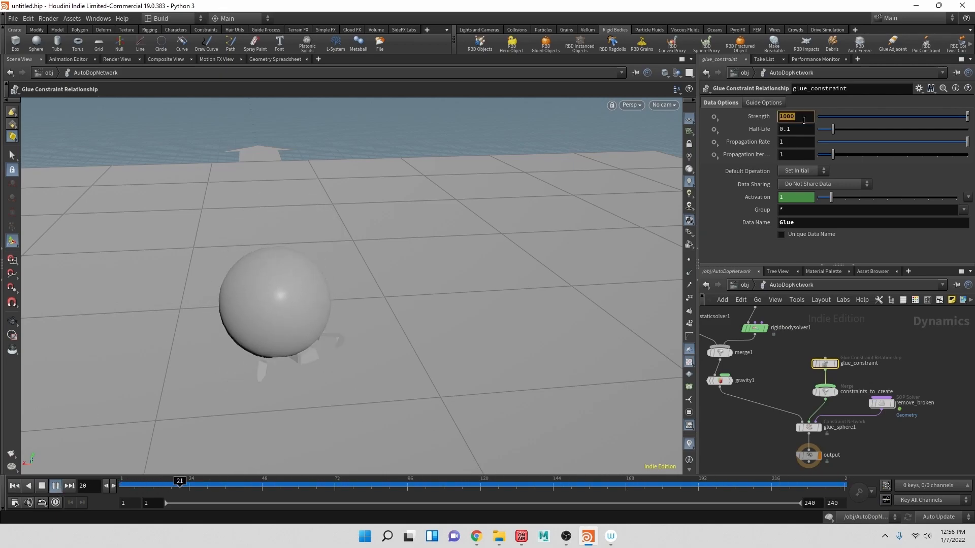
text(100)
key(Return)
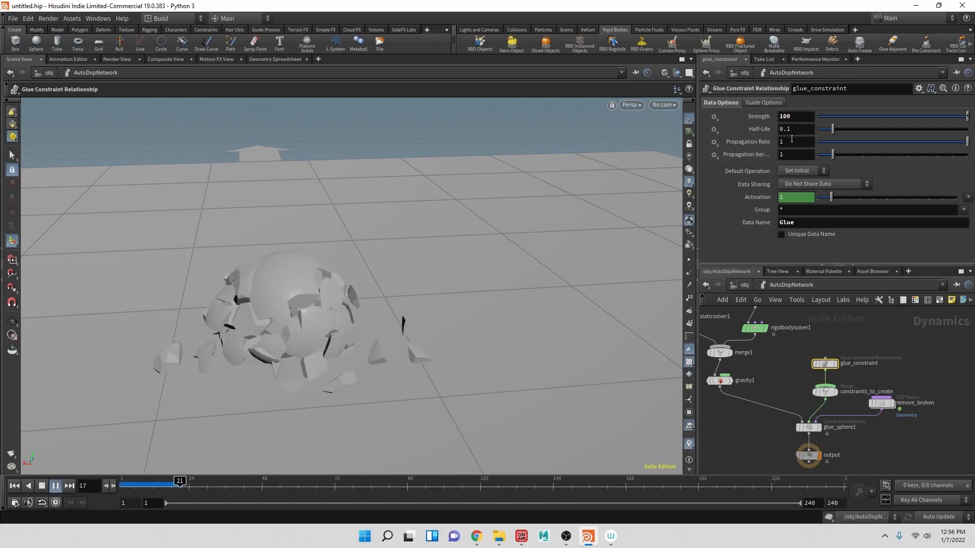
Try a glue_constraint Strength of 500 in the running simulation and stop the playback
double_click(794, 116)
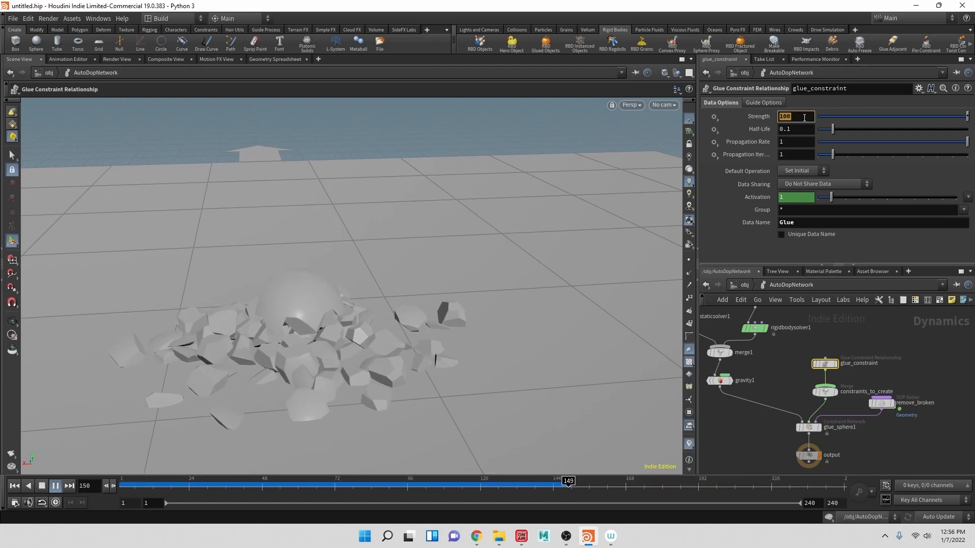
text(500)
key(Return)
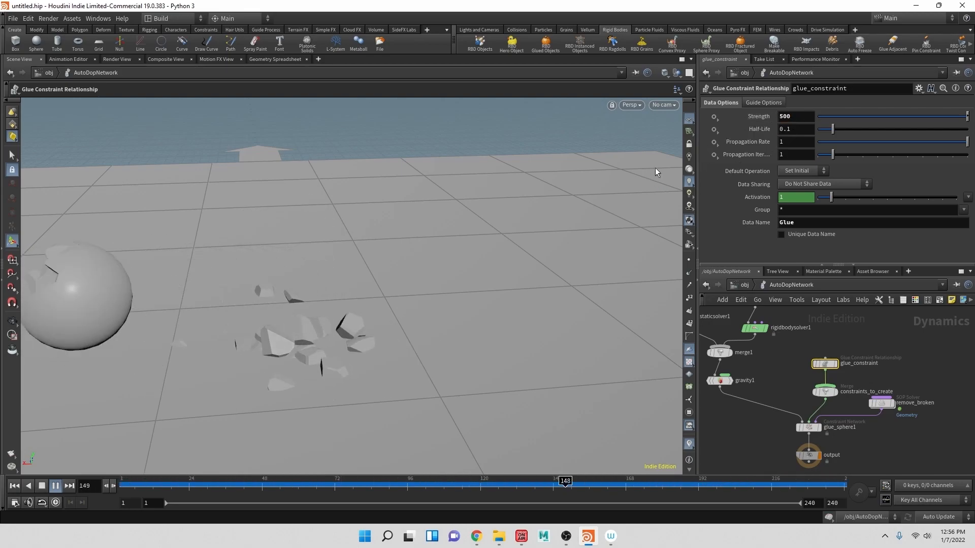
click(42, 486)
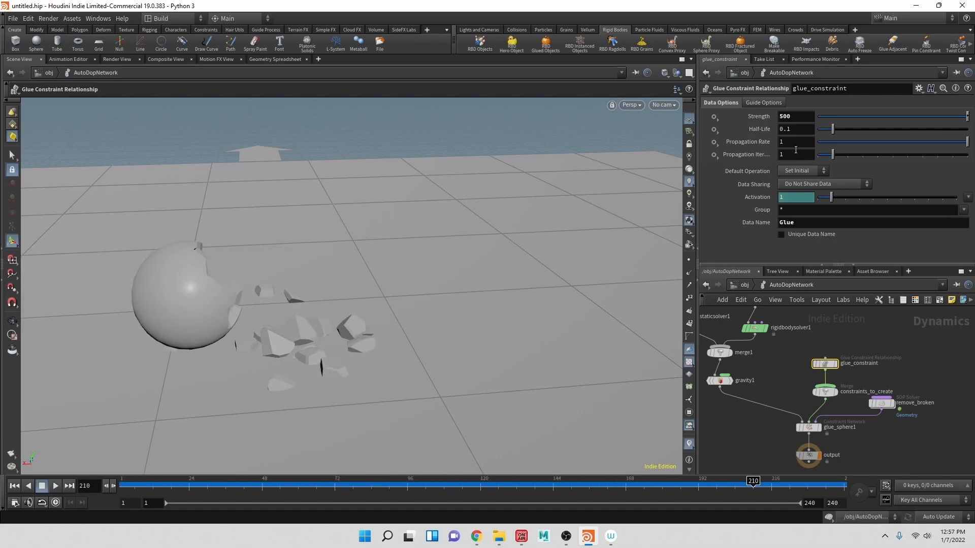
Set the glue_constraint Strength to 300 and replay the simulation from the first frame
key(Return)
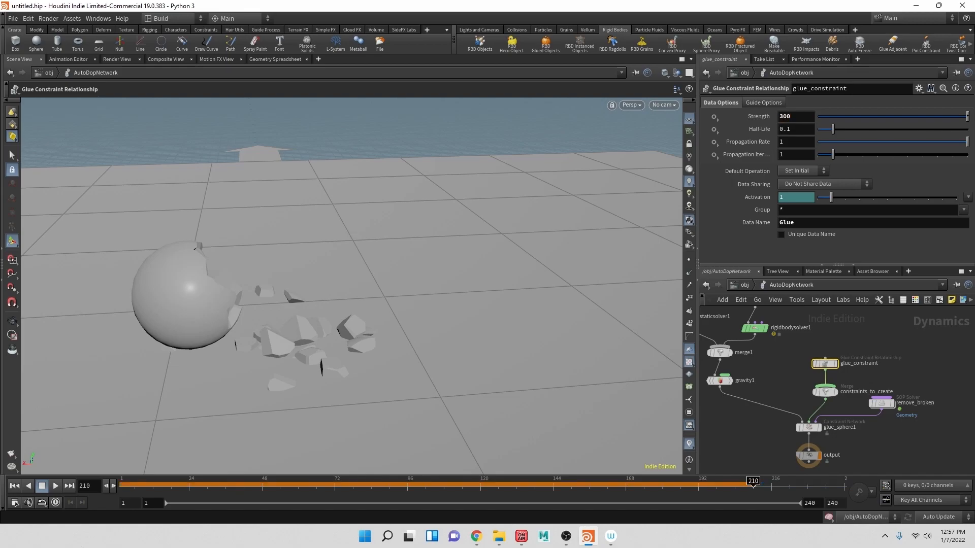
click(15, 486)
click(55, 486)
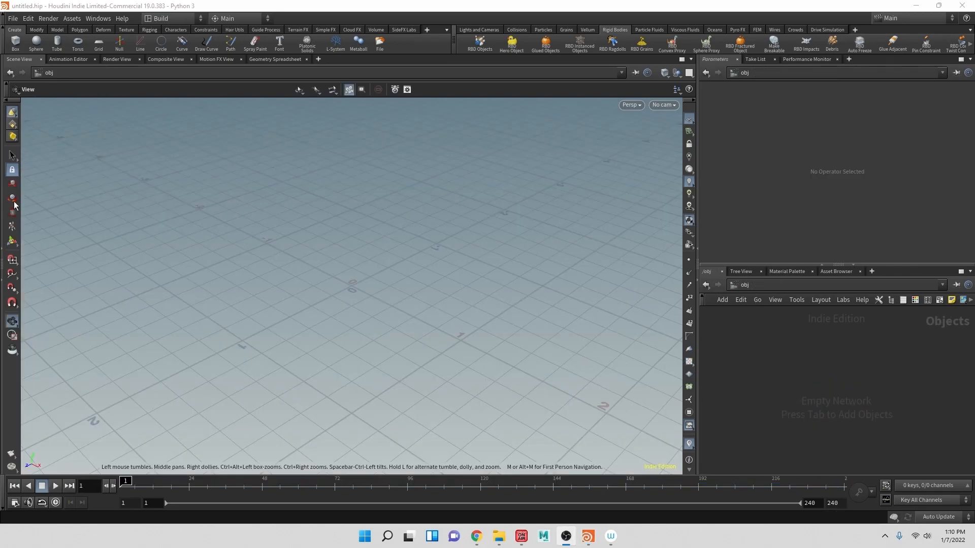
Choose simJim.fbx from the Desktop folder SimulatingNaturalPhenomena/Assets as the file for a Filmbox FBX import
drag(385, 283, 335, 195)
click(13, 18)
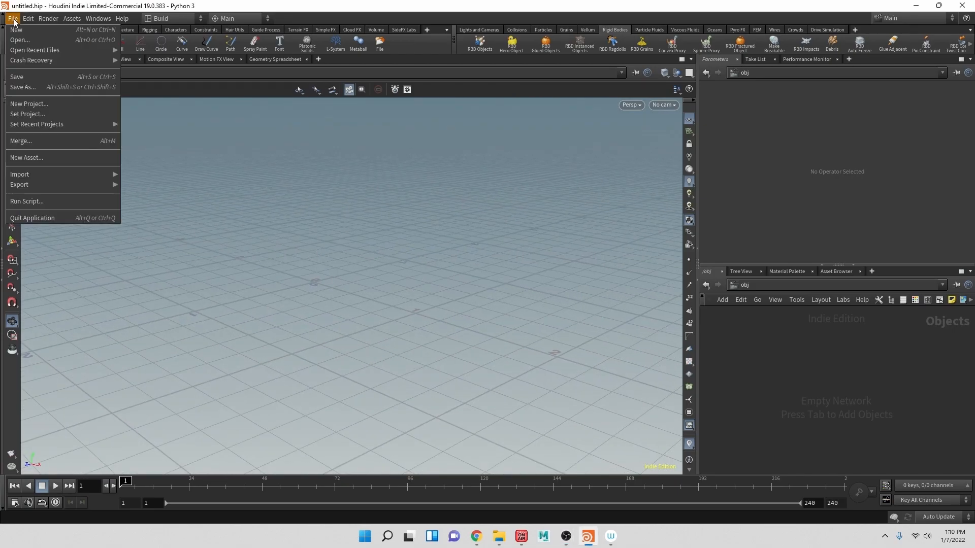
mouse_move(34, 176)
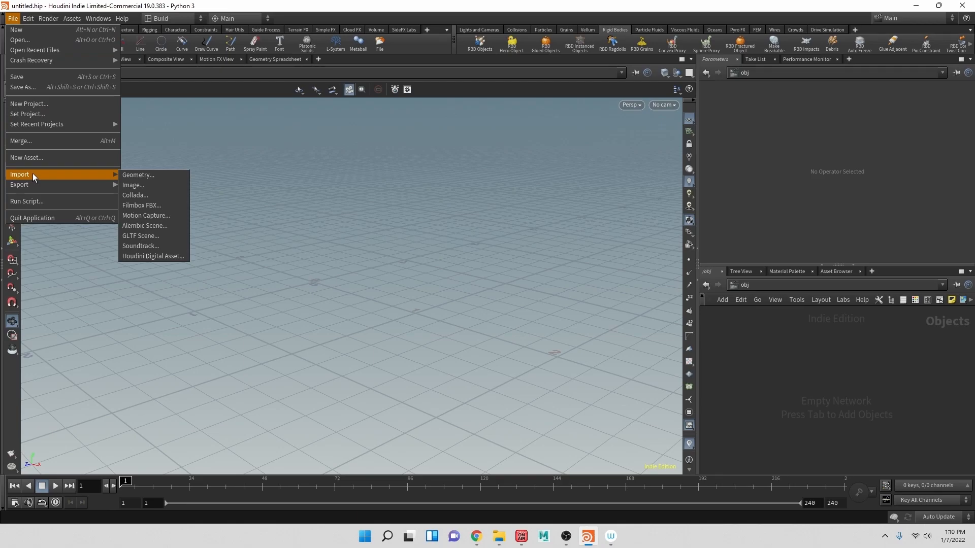
click(155, 206)
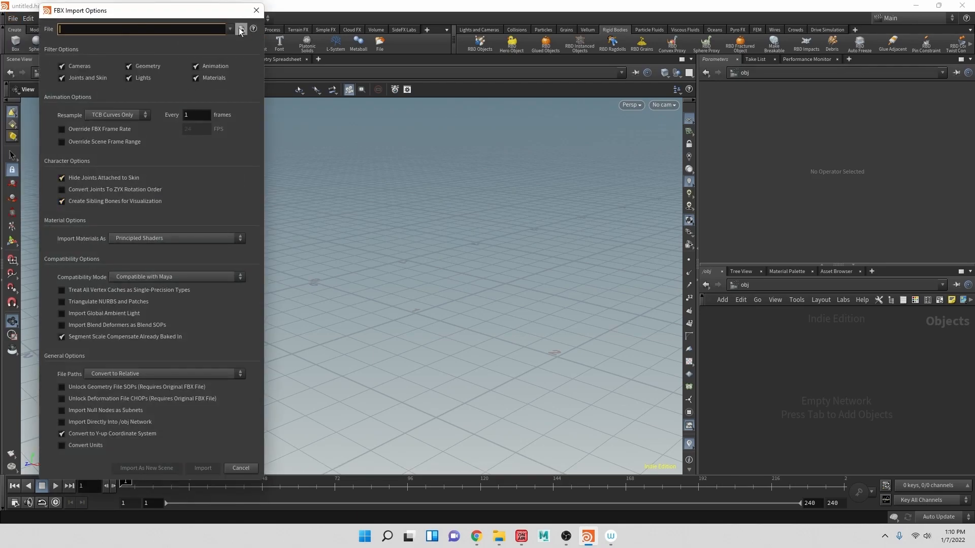
click(241, 30)
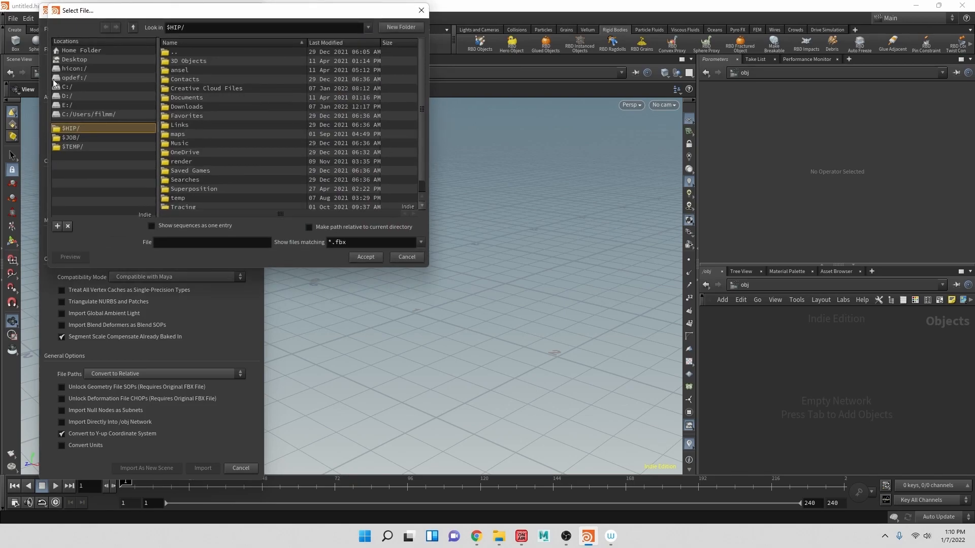
click(77, 61)
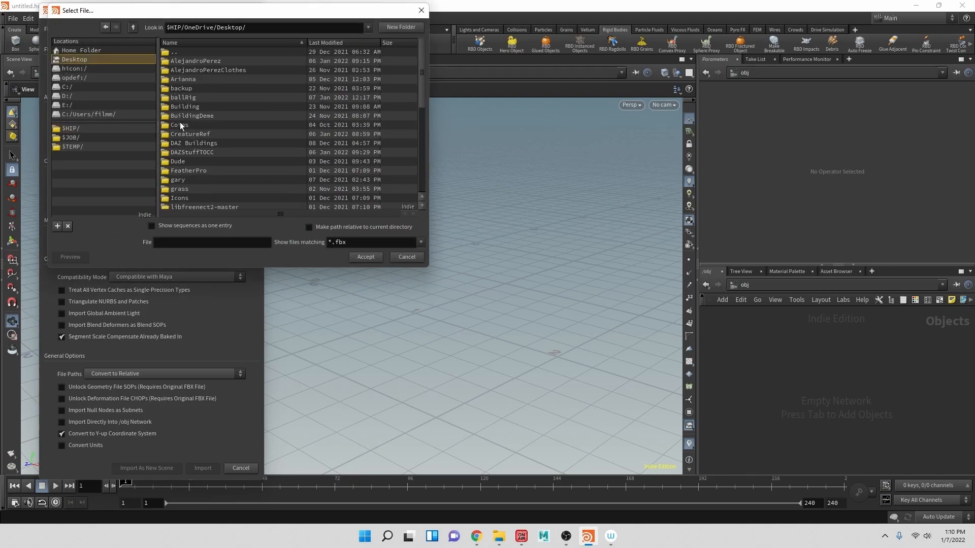
scroll(183, 132, down, 4)
double_click(207, 181)
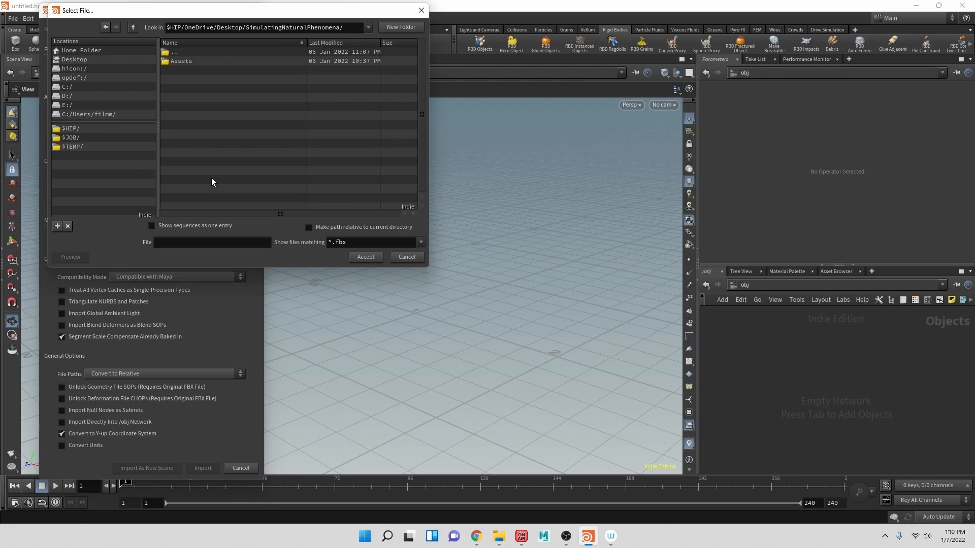
double_click(181, 61)
click(190, 89)
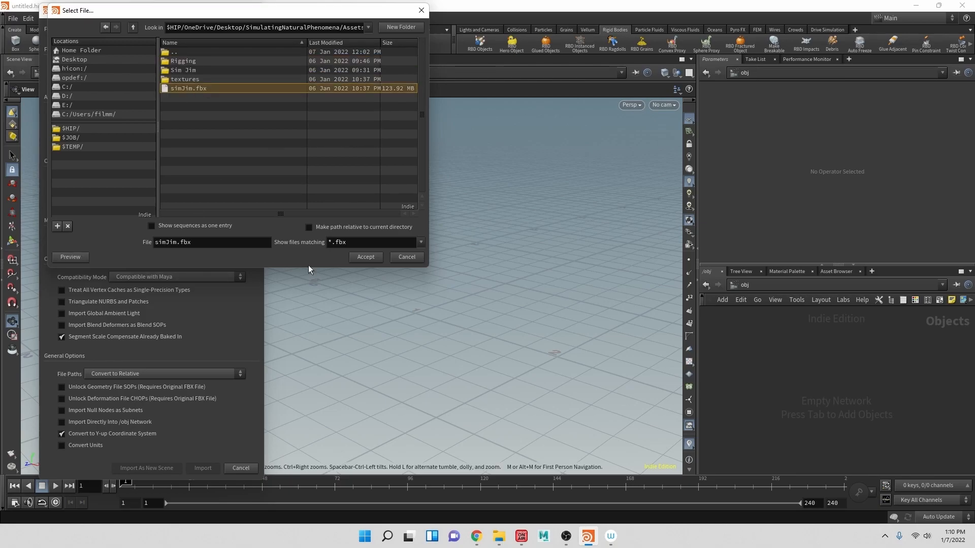
click(365, 257)
Import simJim.fbx with the default FBX options and frame the whole character from the front
click(202, 469)
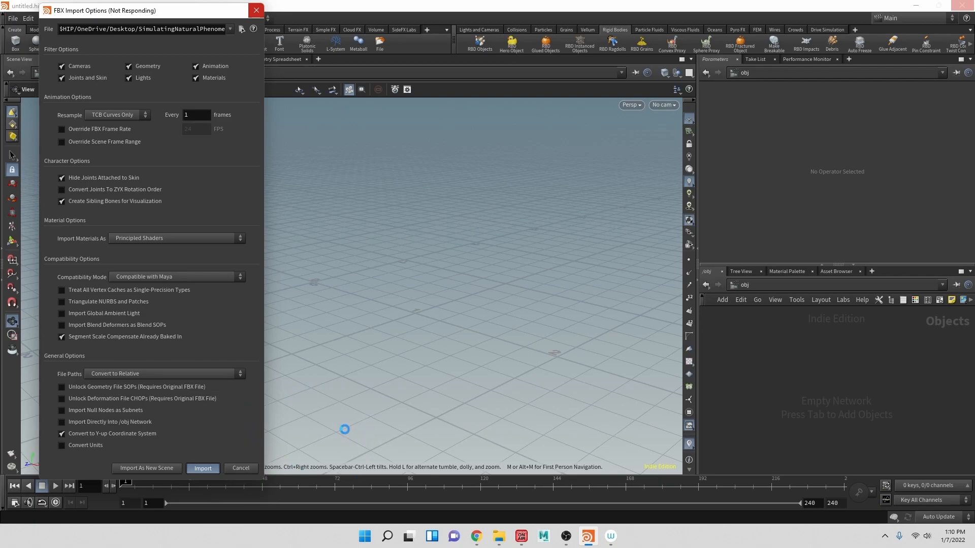
click(454, 469)
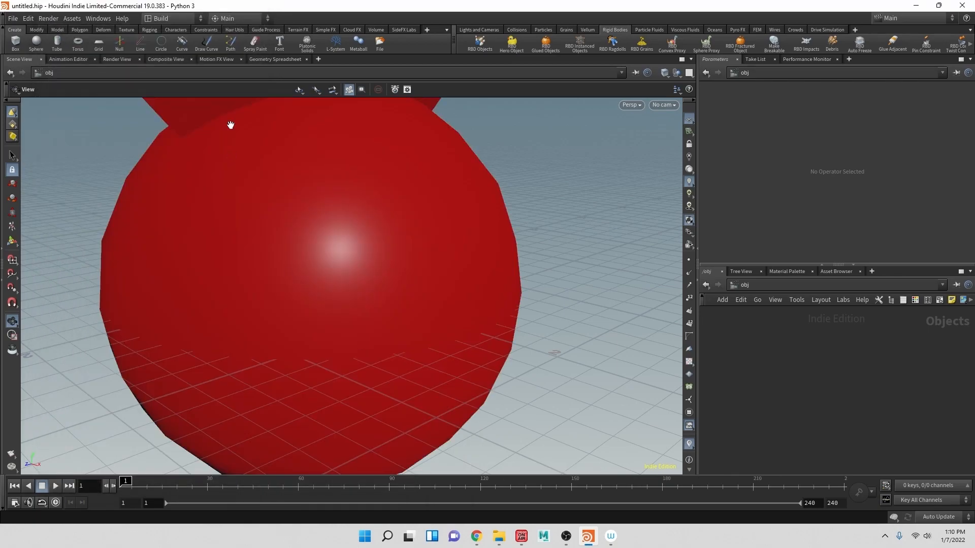
scroll(310, 270, down, 3)
scroll(309, 269, down, 2)
key(f)
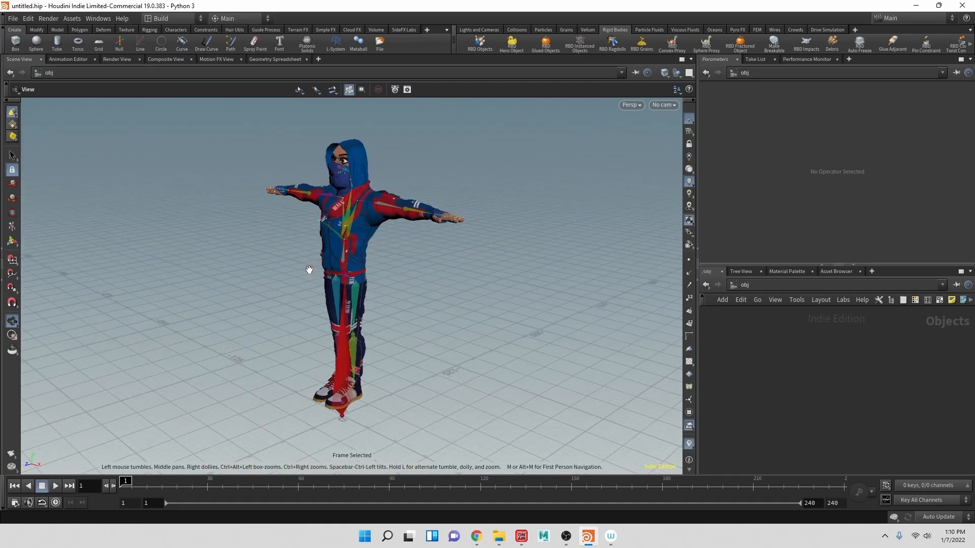
drag(415, 277, 389, 274)
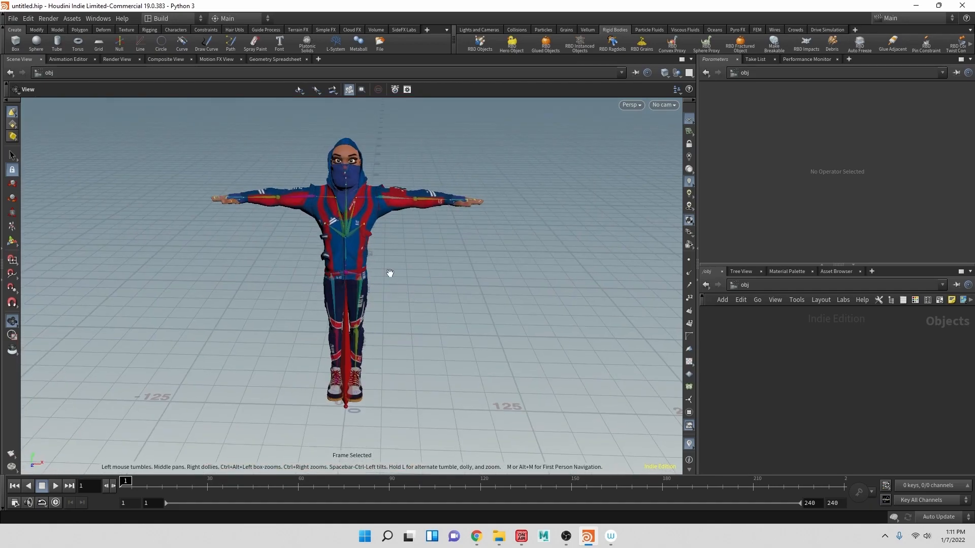
Choose Punching.fbx from the Desktop as the file for a Filmbox FBX import
click(12, 19)
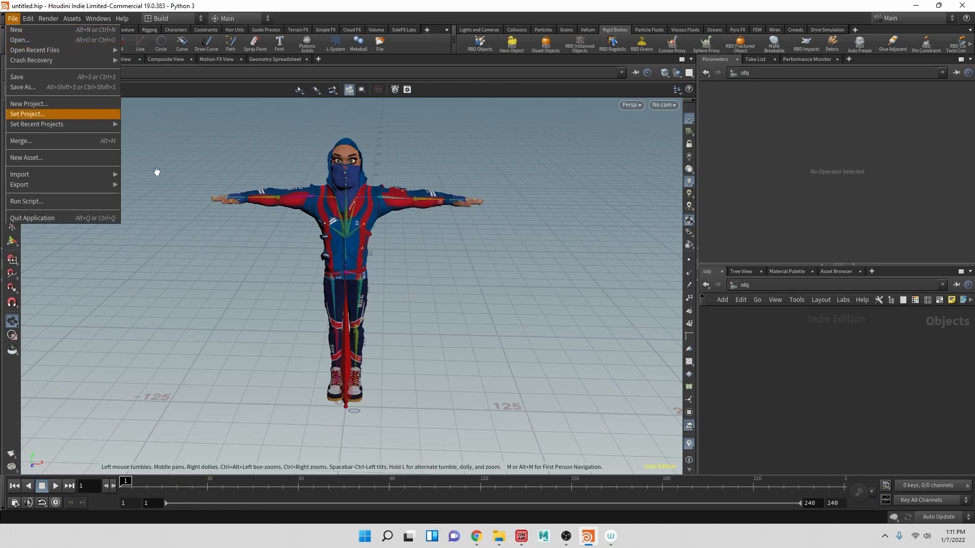
mouse_move(33, 52)
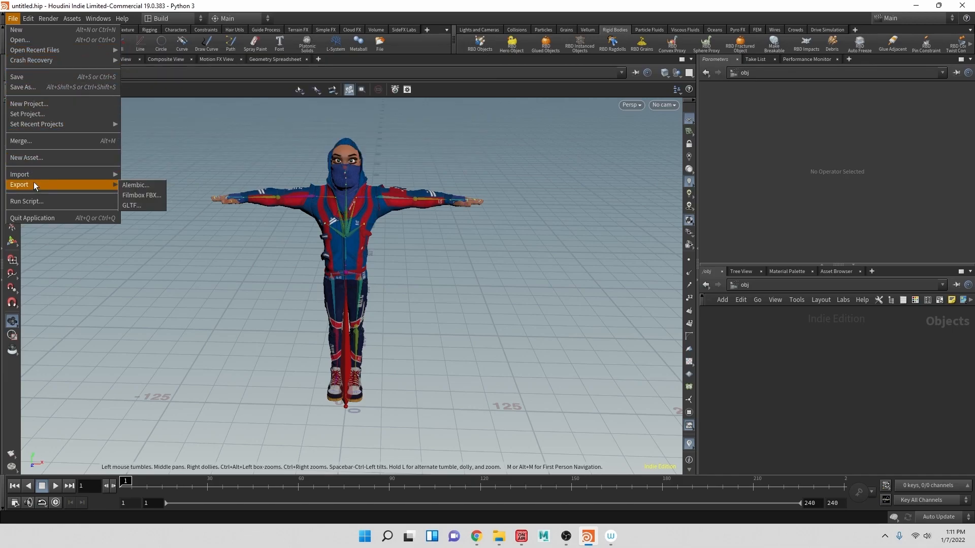
mouse_move(39, 172)
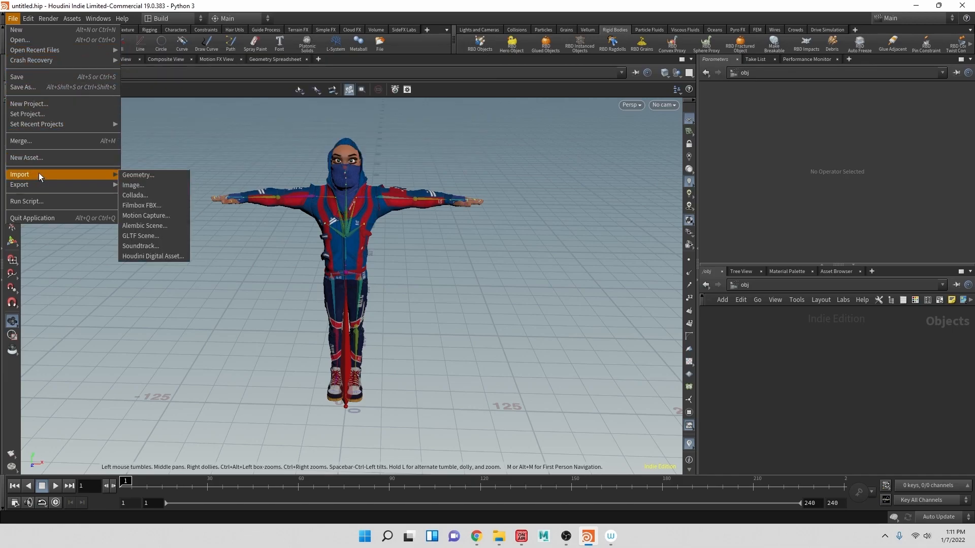
click(161, 206)
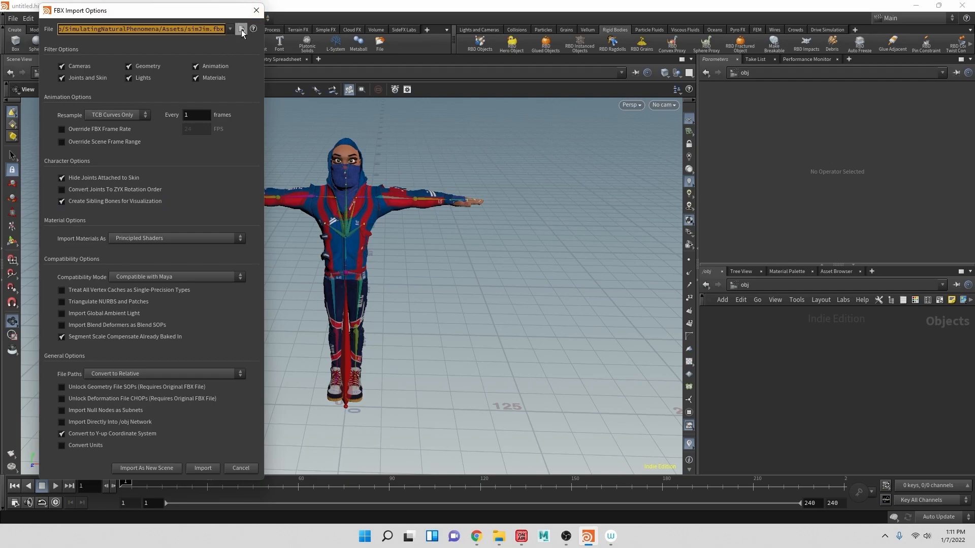
click(242, 30)
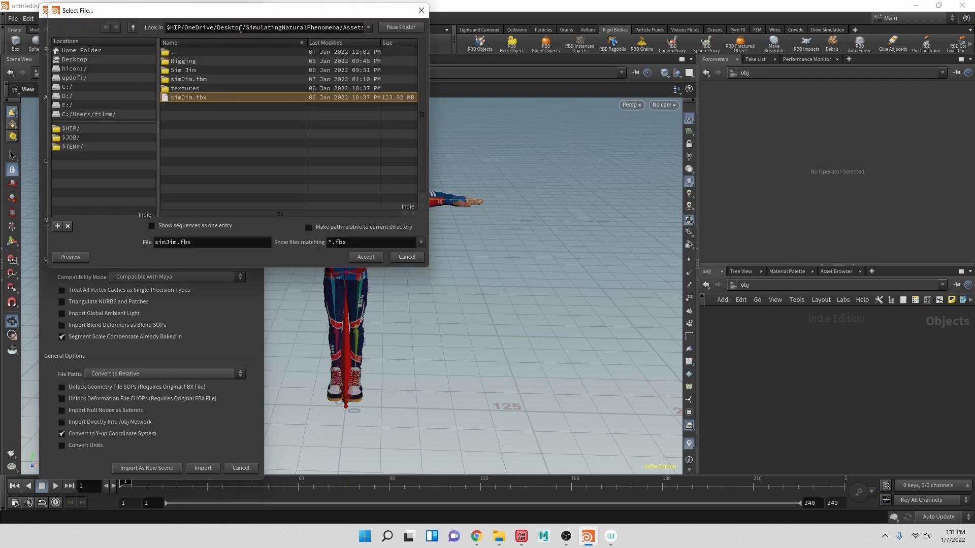
click(69, 60)
scroll(203, 111, down, 10)
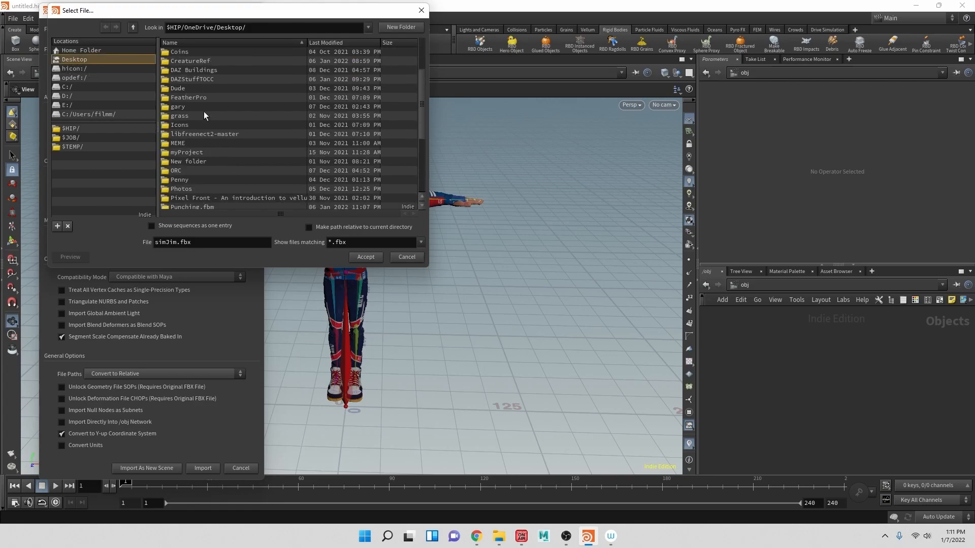
click(203, 177)
double_click(205, 186)
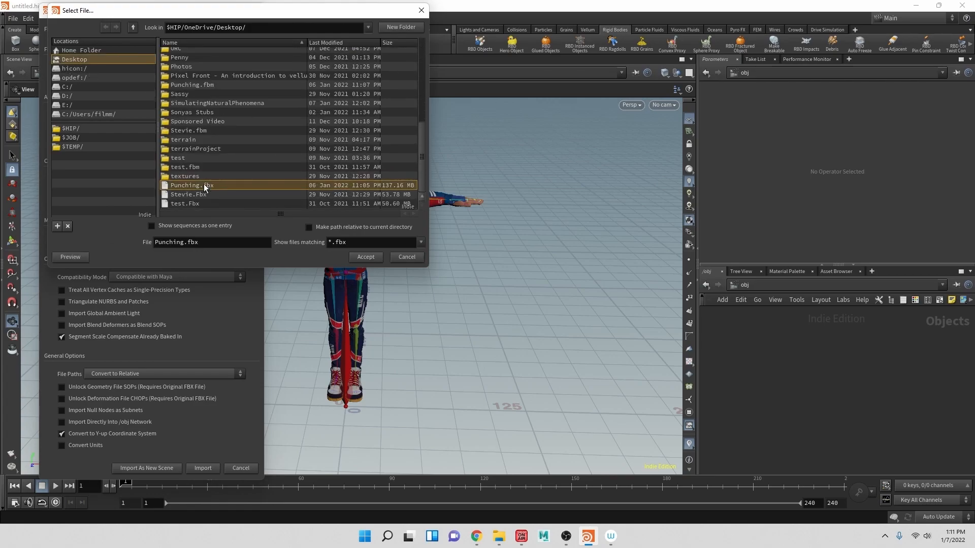
Import Punching.fbx as a new scene with the default options, discarding the current scene's changes, and frame the character
click(147, 468)
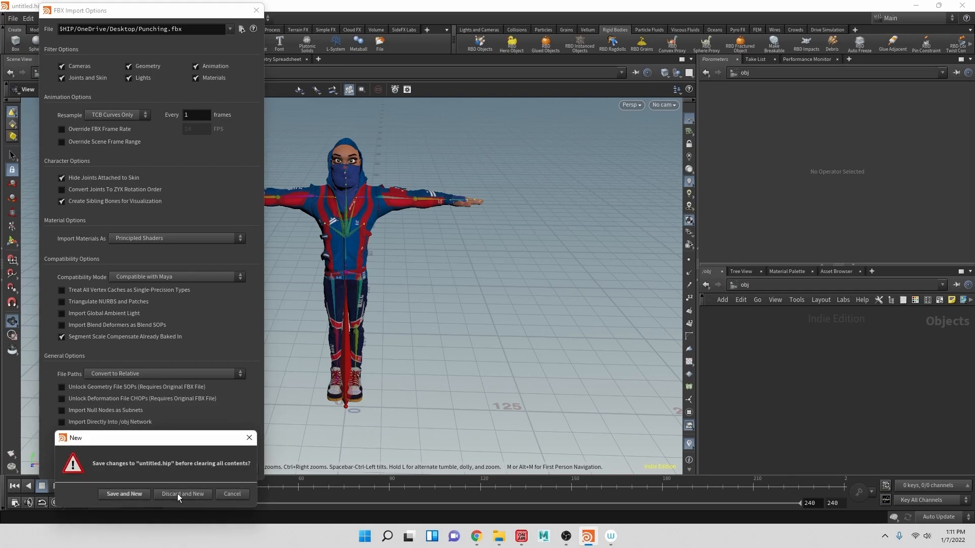
click(181, 494)
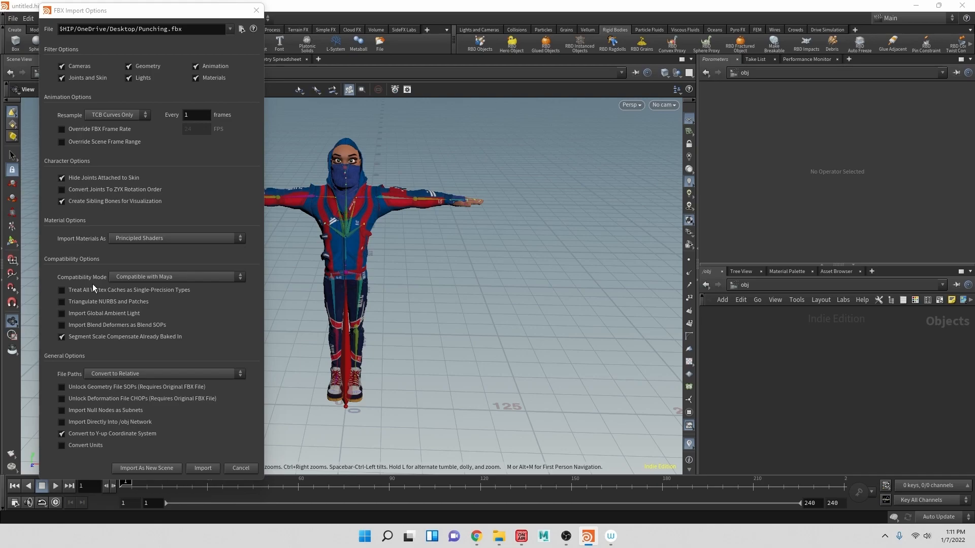
click(130, 467)
click(255, 504)
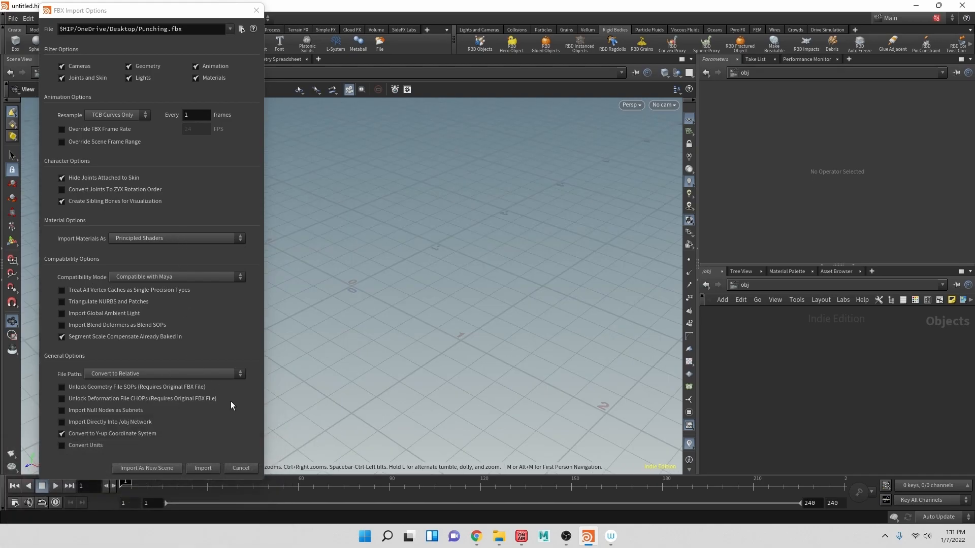
key(f)
drag(306, 244, 538, 213)
Turn on real-time playback, preview the punching animation from the first frame and return to frame 1
click(53, 486)
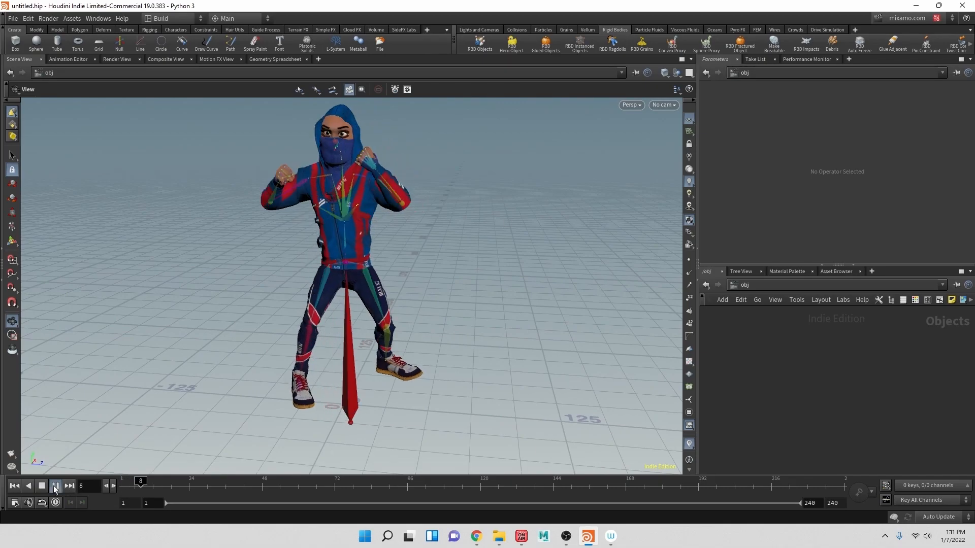
click(55, 504)
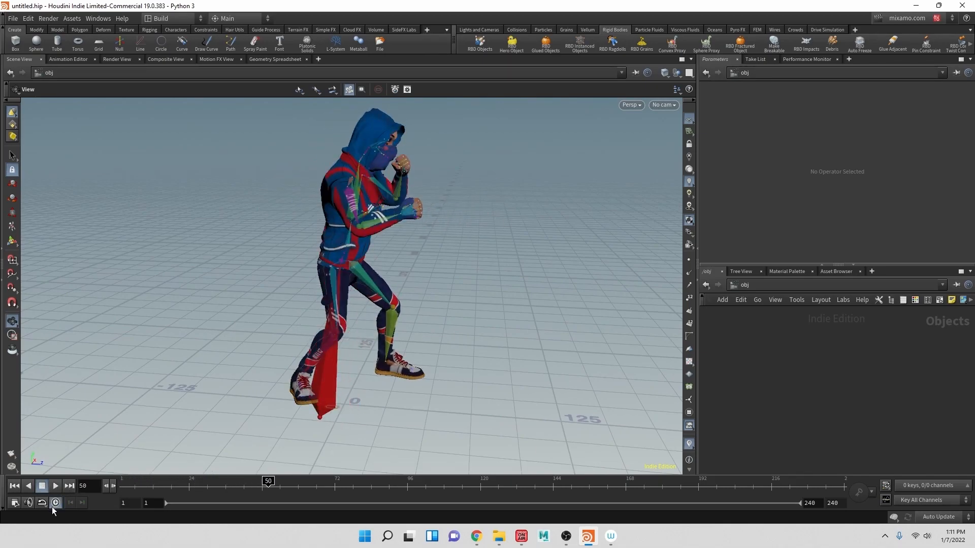
click(14, 487)
click(55, 486)
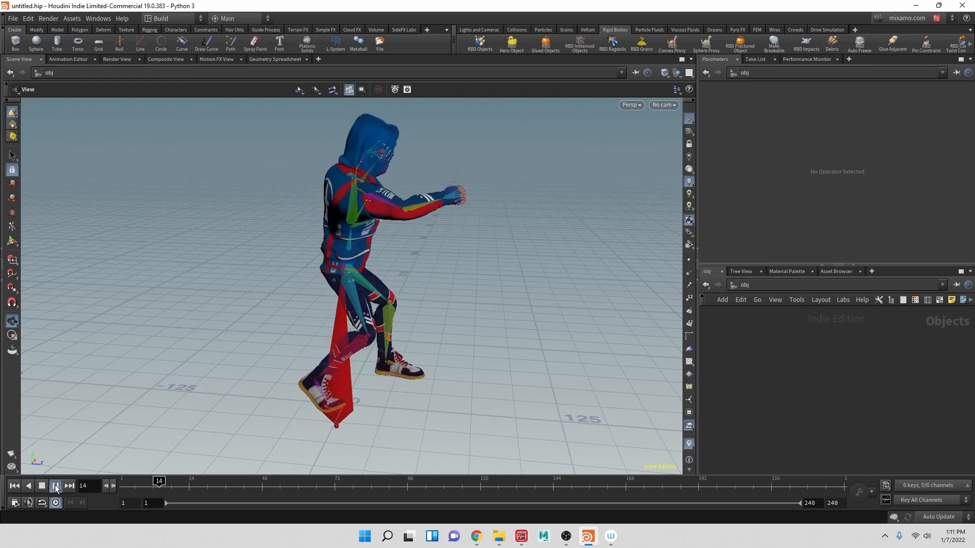
click(50, 490)
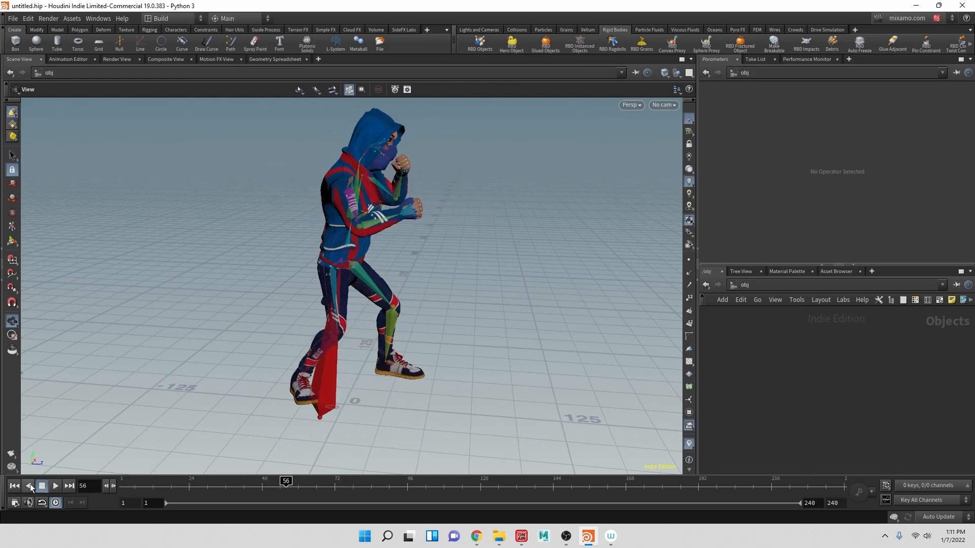
click(15, 486)
click(56, 486)
click(42, 489)
click(14, 486)
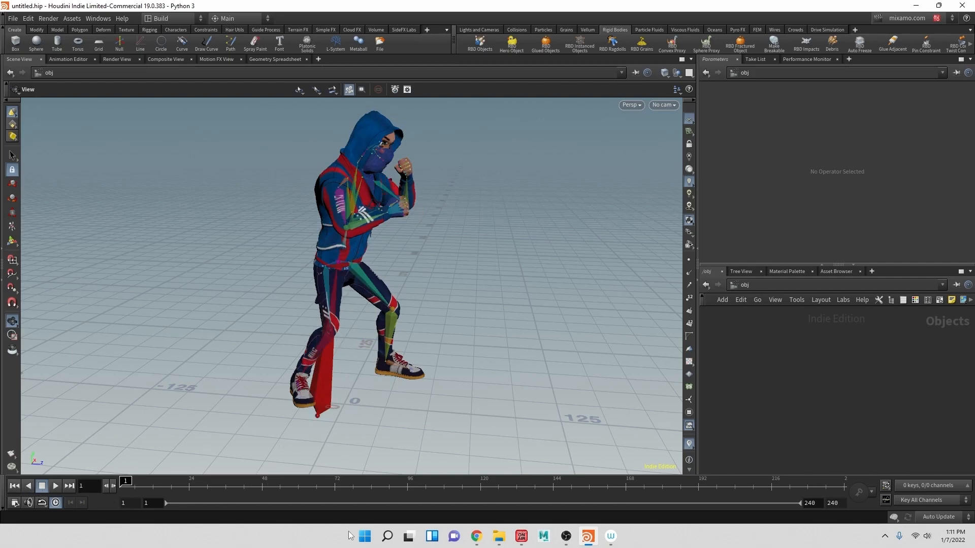
Scrub to frame 24, set the end of the frame range to 24 and play the shortened animation
click(125, 481)
drag(125, 482, 189, 491)
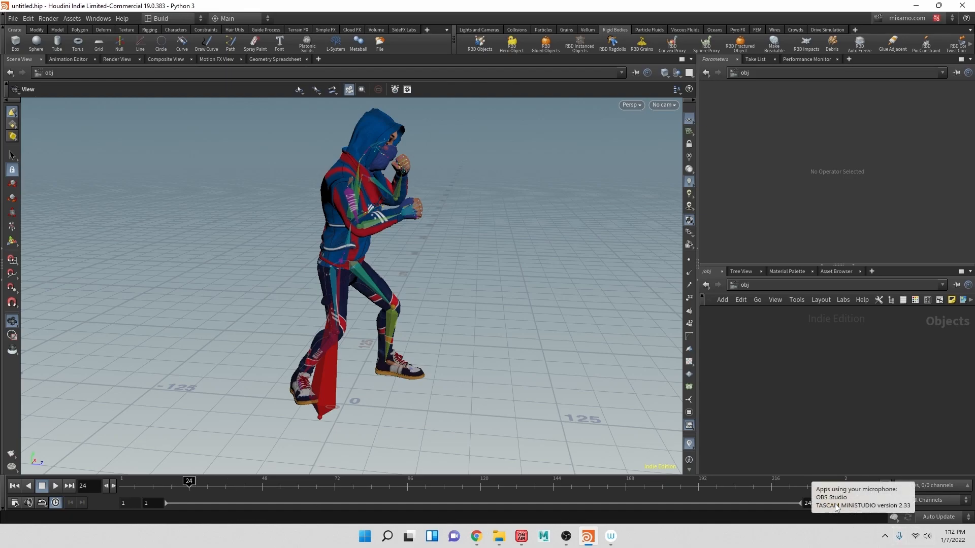
key(Return)
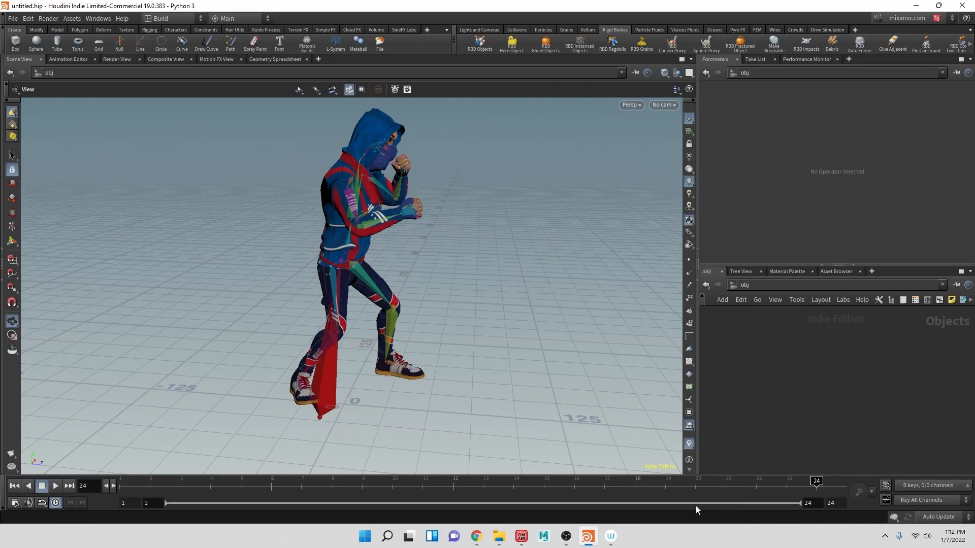
click(60, 487)
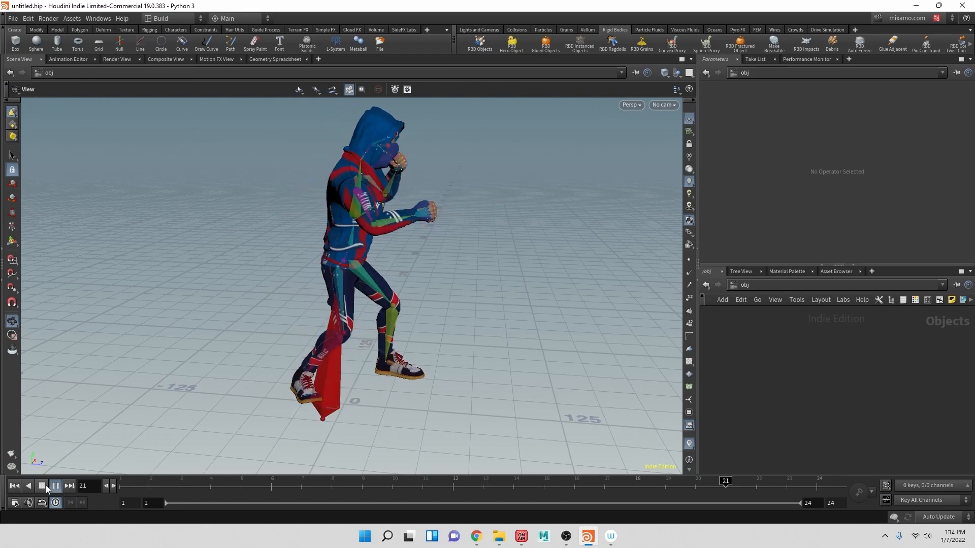
click(41, 486)
drag(123, 484, 817, 481)
Examine the character's fighting stance at frame 24 from several angles, finishing in the Front view
middle_drag(401, 318, 332, 320)
scroll(335, 320, down, 3)
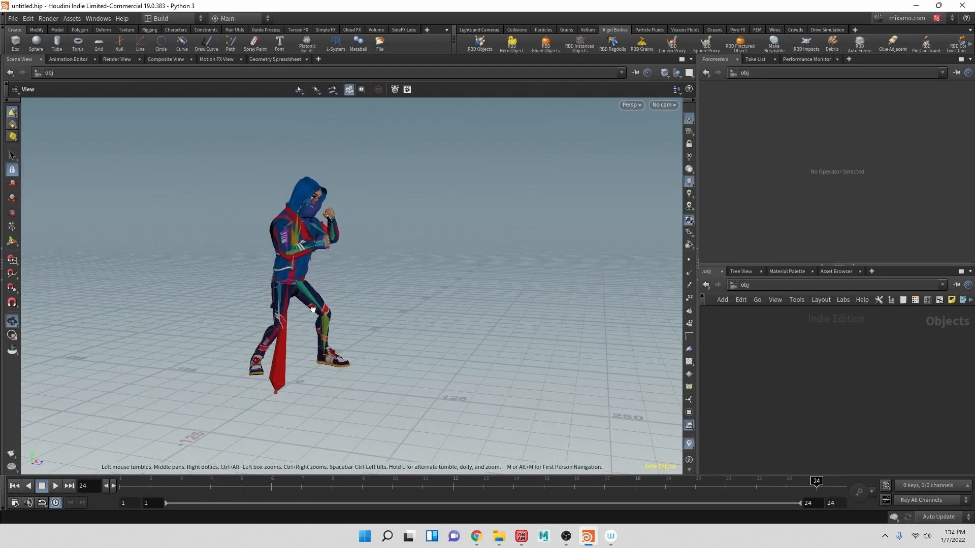
drag(337, 321, 279, 412)
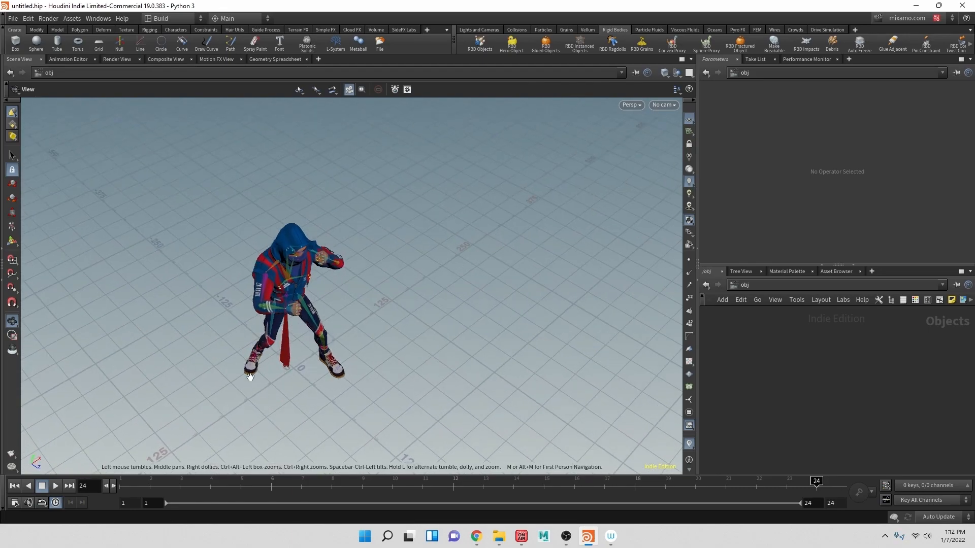
drag(345, 375, 166, 303)
drag(428, 331, 416, 376)
drag(198, 366, 139, 384)
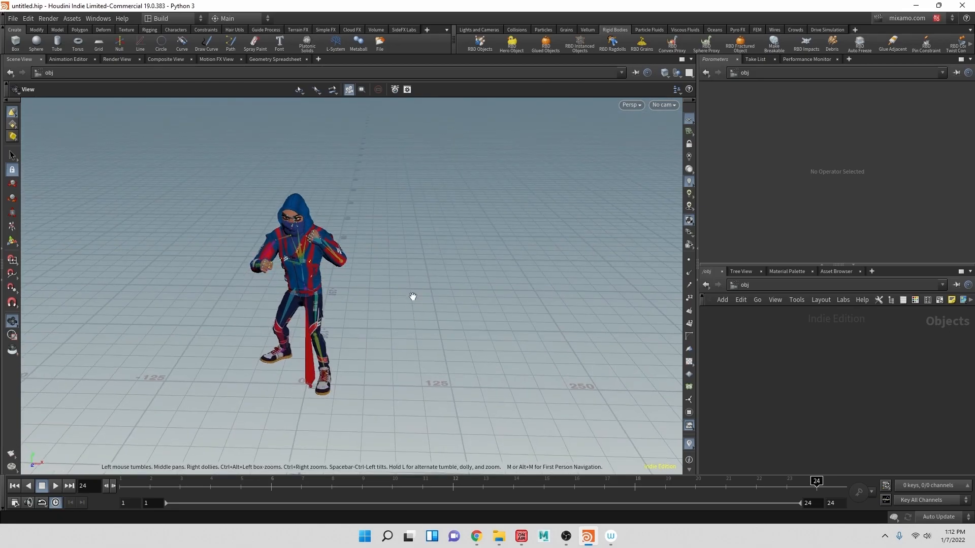
middle_drag(411, 302, 370, 235)
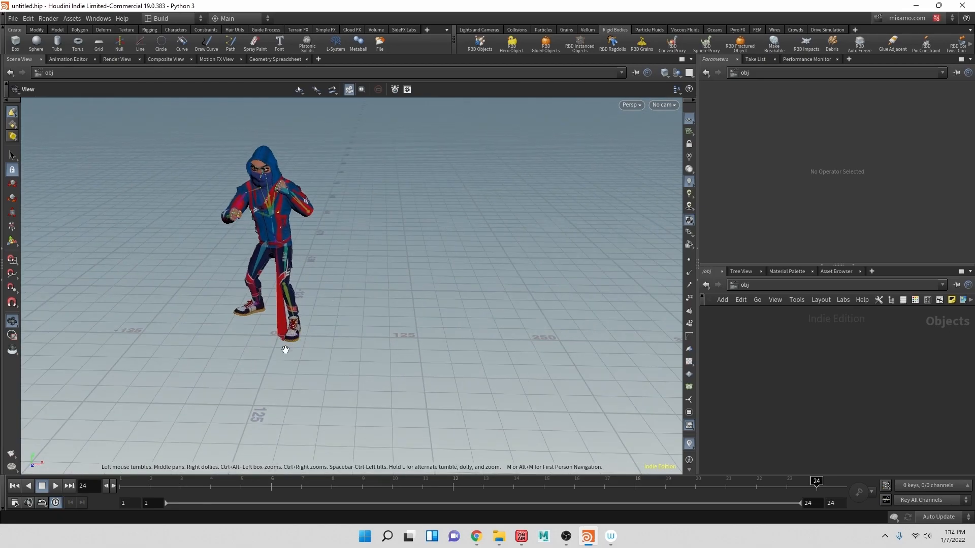
drag(291, 360, 374, 338)
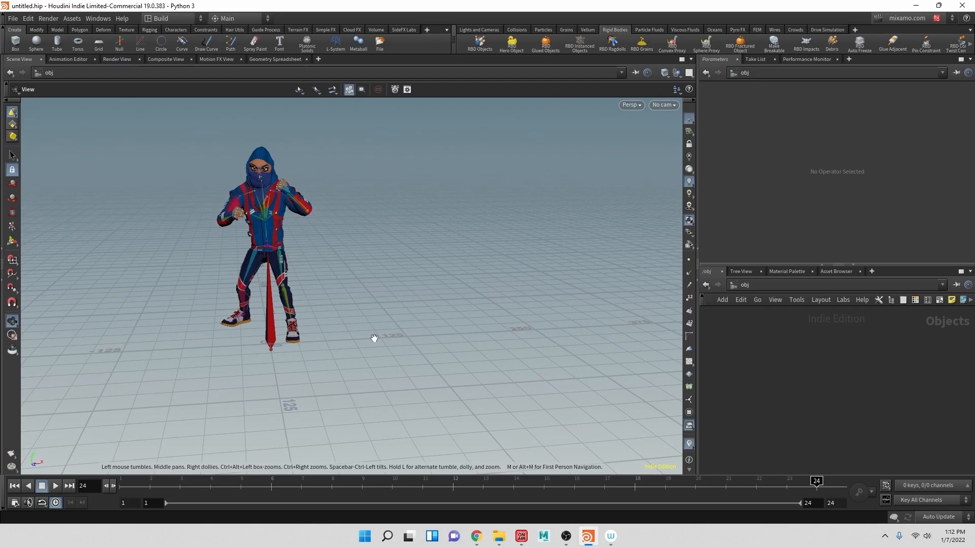
key(space+3)
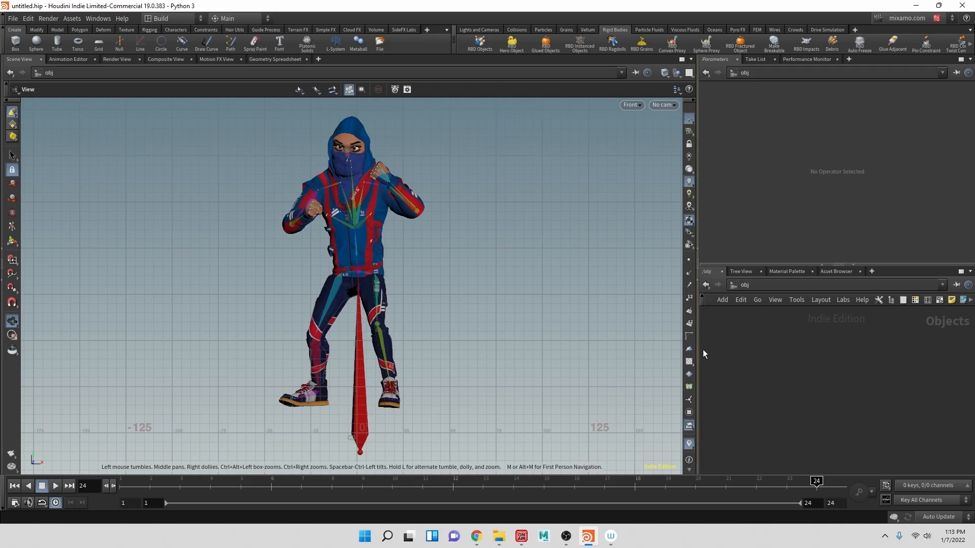
Shrink the character by setting the Punching_fbx subnetwork's Uniform Scale to .1 and further to .01
click(839, 392)
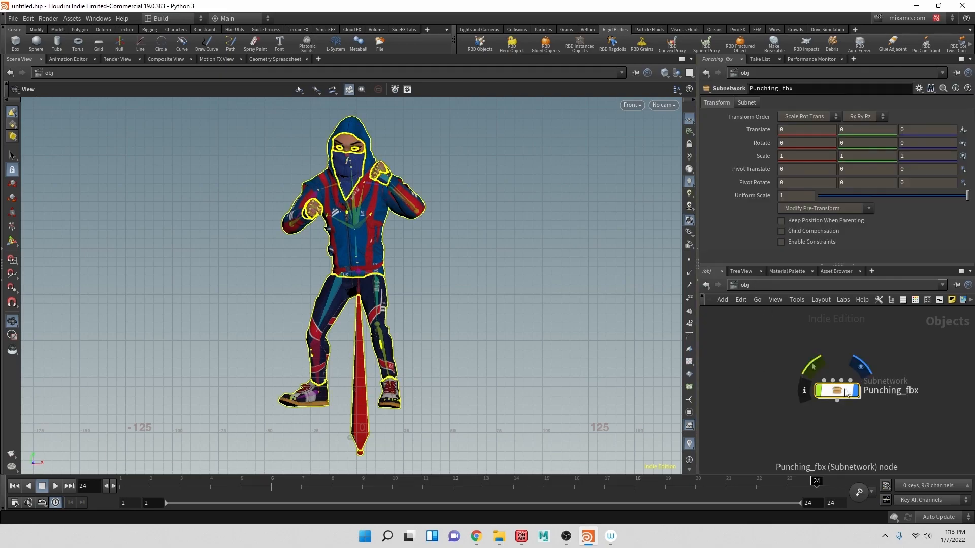
click(792, 195)
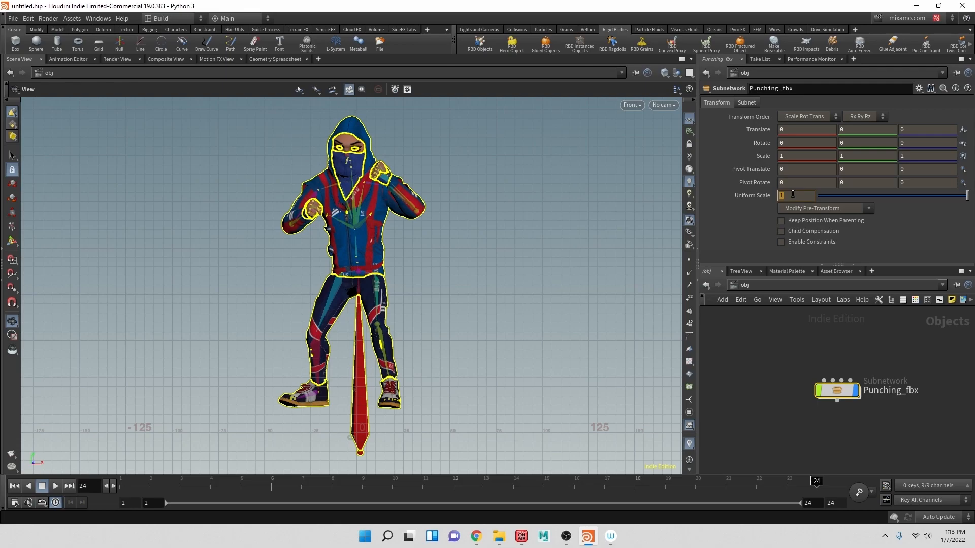
key(Return)
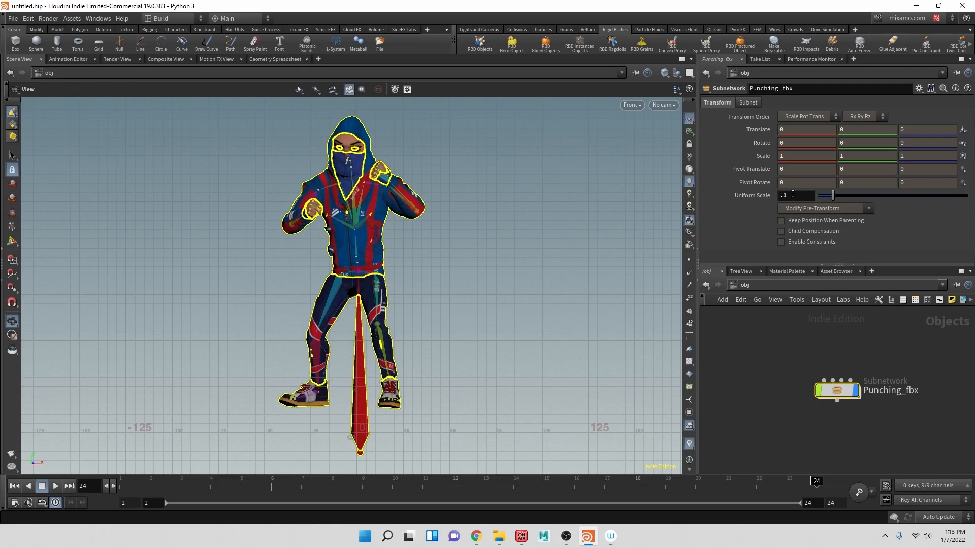
middle_drag(490, 340, 541, 314)
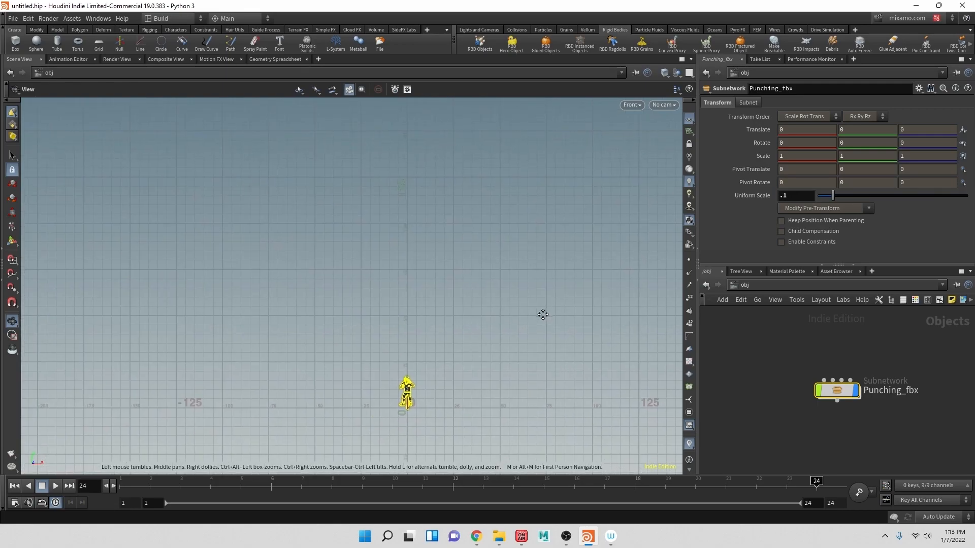
key(f)
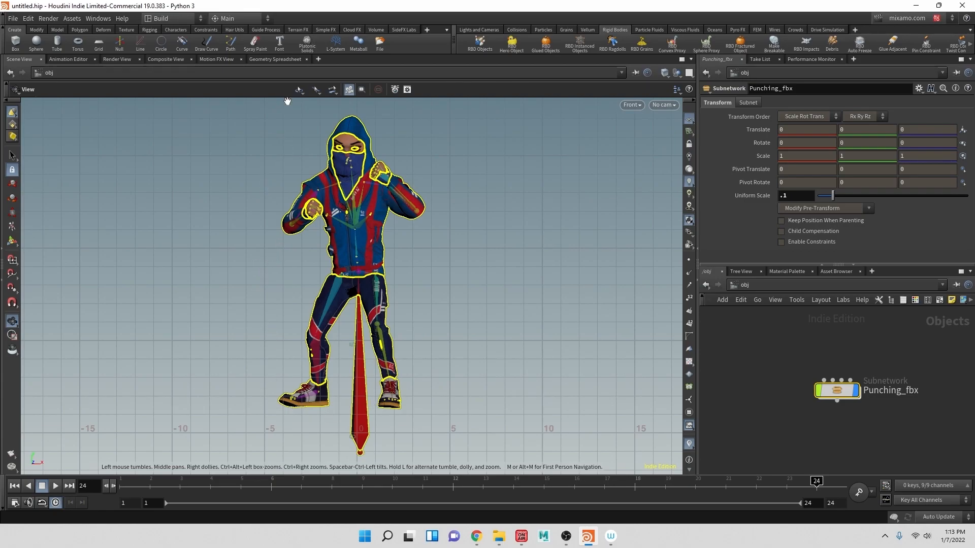
click(788, 195)
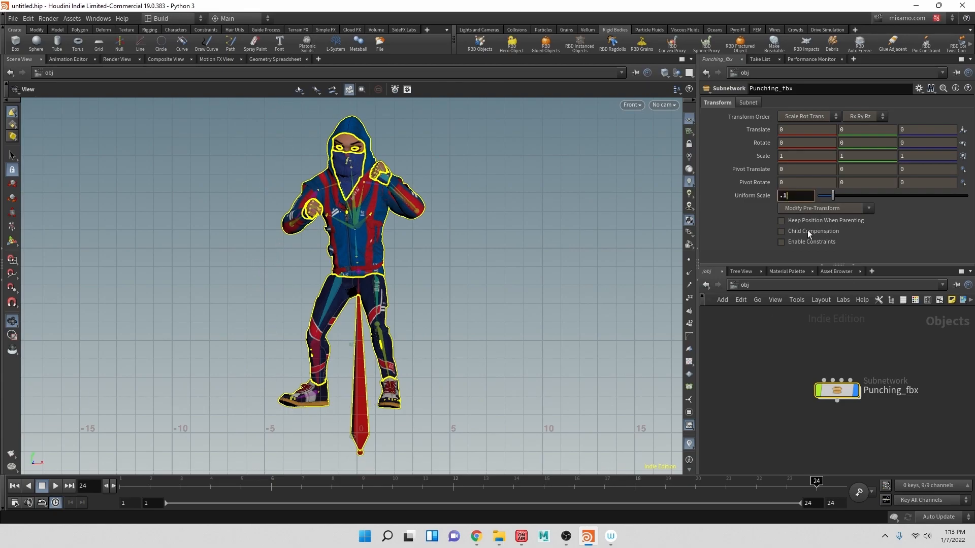
key(Return)
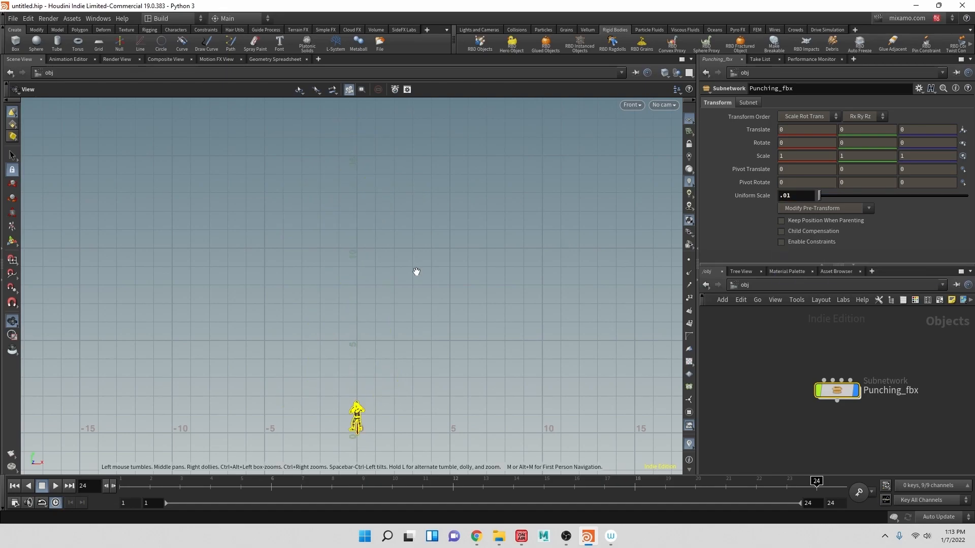
scroll(381, 396, up, 3)
middle_drag(384, 406, 401, 264)
scroll(401, 261, up, 5)
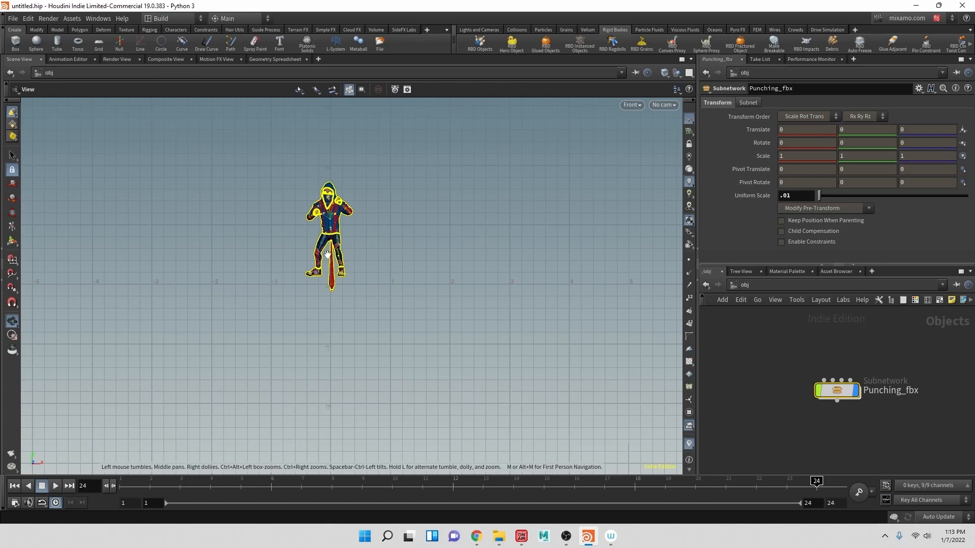
Lower the character toward the ground grid by setting the Punching_fbx subnetwork's Y Translate to -.1
click(870, 143)
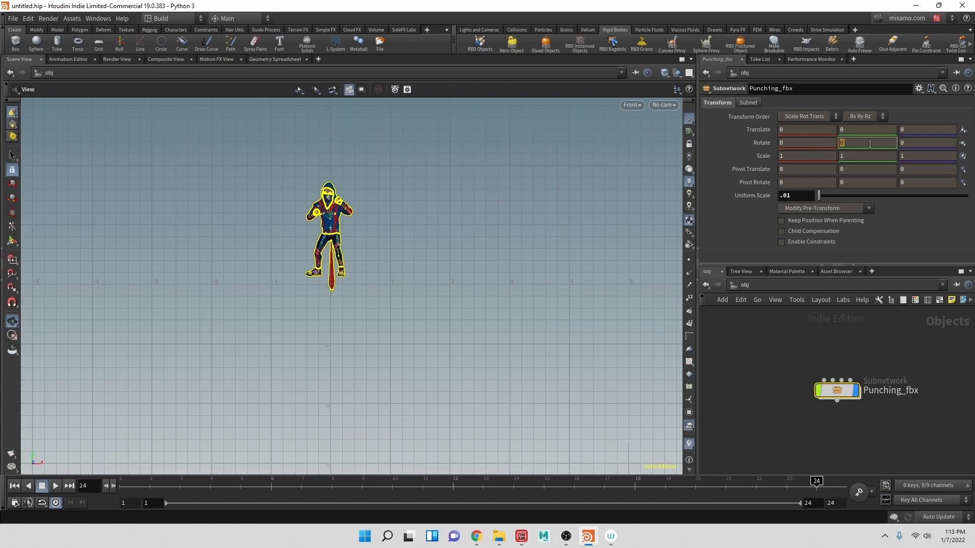
click(861, 131)
key(Return)
click(863, 129)
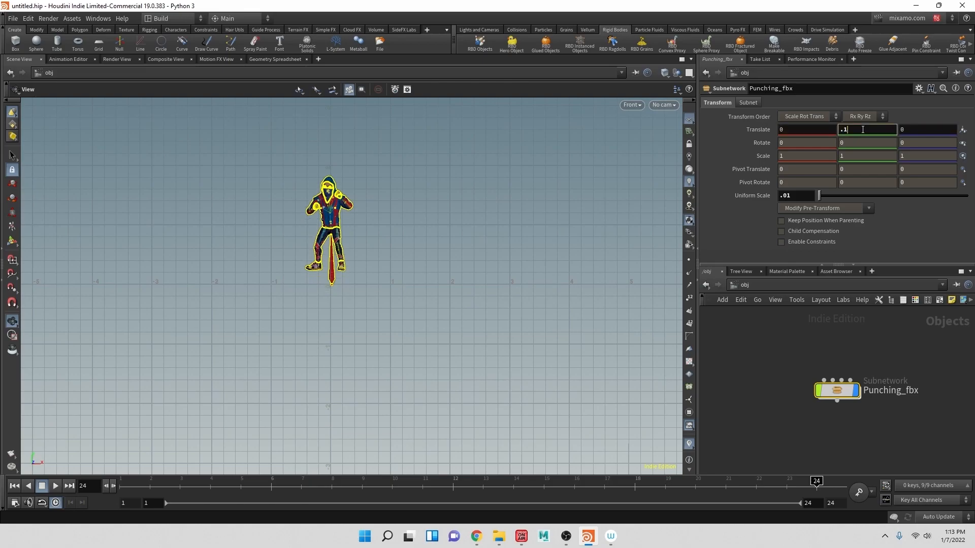
text(-.1)
key(Return)
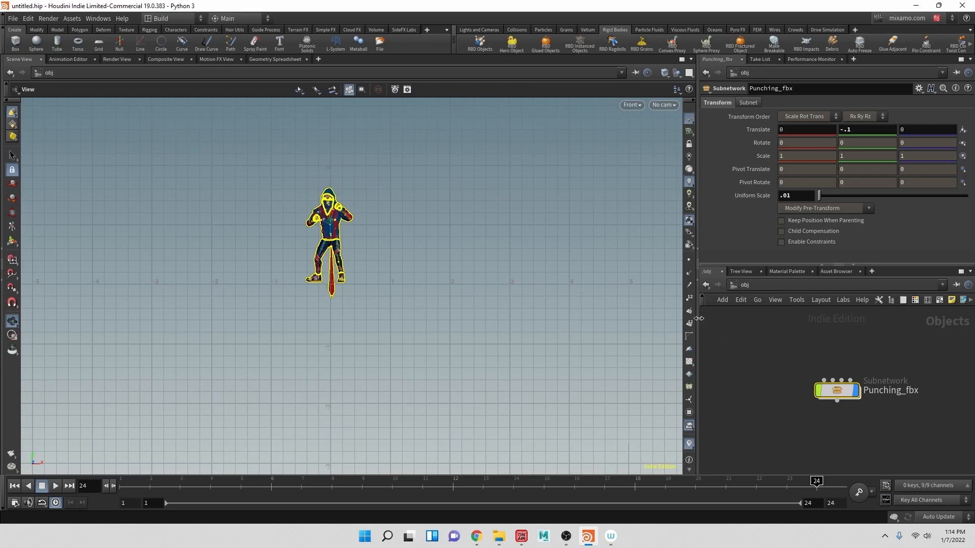
Try a Uniform Scale of .015 with a Y Translate of -.2 on the Punching_fbx subnetwork
click(795, 196)
key(Return)
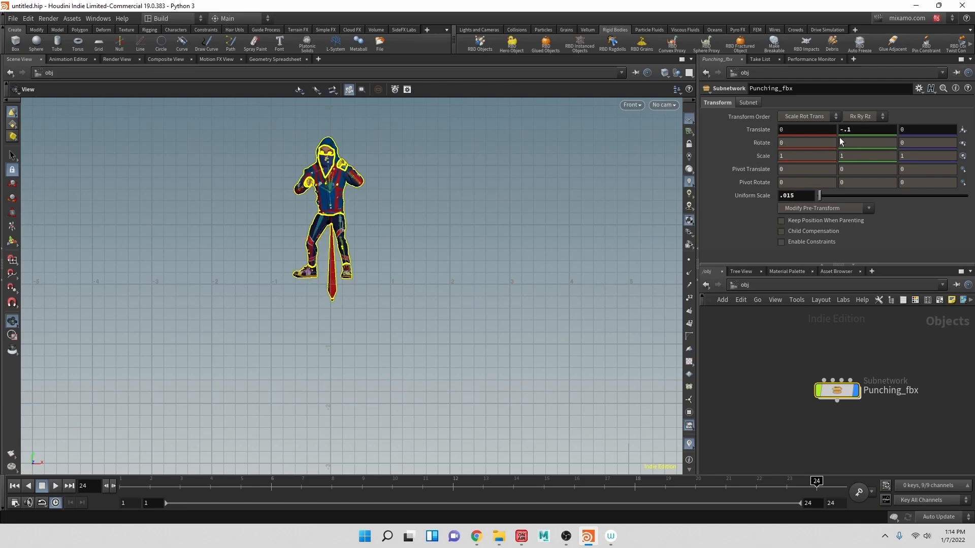
click(863, 132)
key(Return)
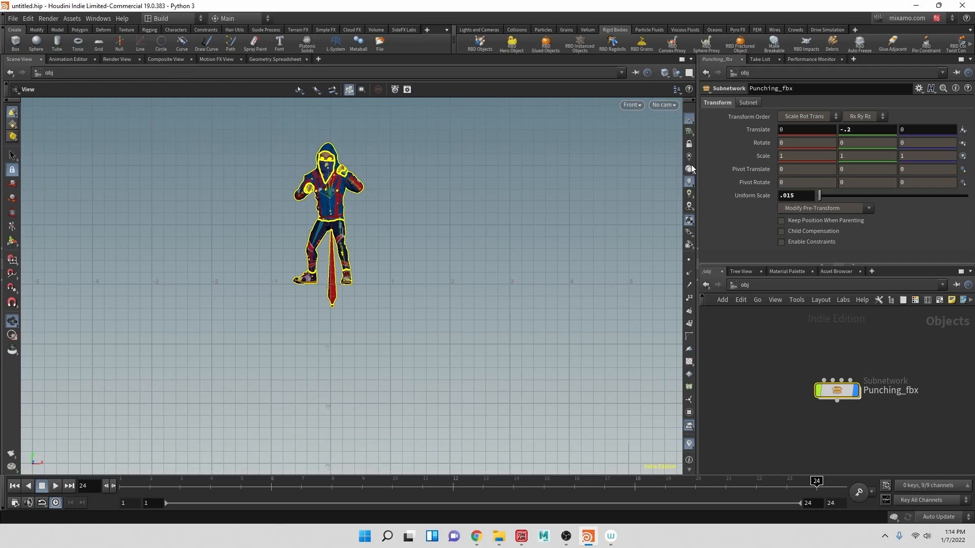
Set the Punching_fbx subnetwork's Uniform Scale to .0125 and adjust its Y Translate to about -0.18 so the feet meet the grid
click(801, 198)
key(Return)
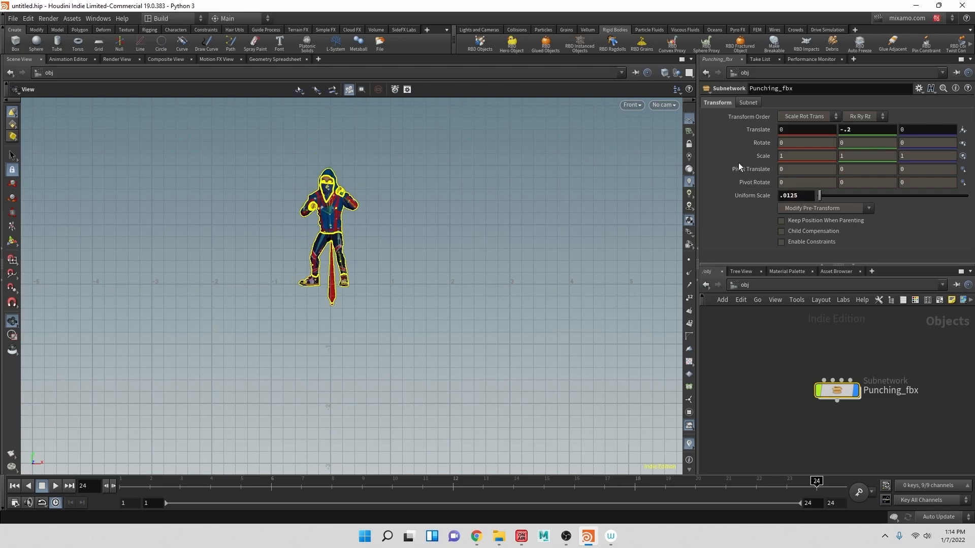
double_click(860, 132)
text(-.1.8)
key(Return)
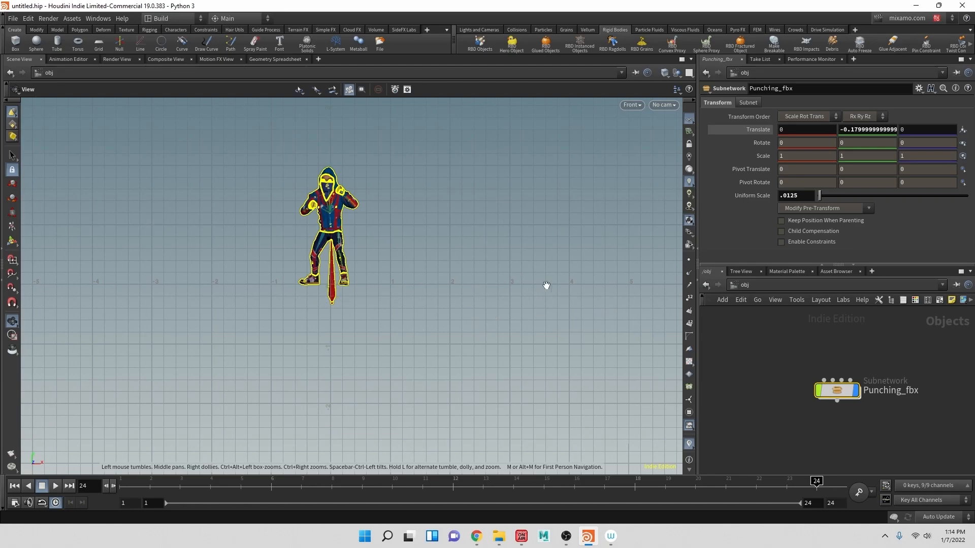
Play the punching animation in the Front view, stop it and return to frame 1
click(54, 487)
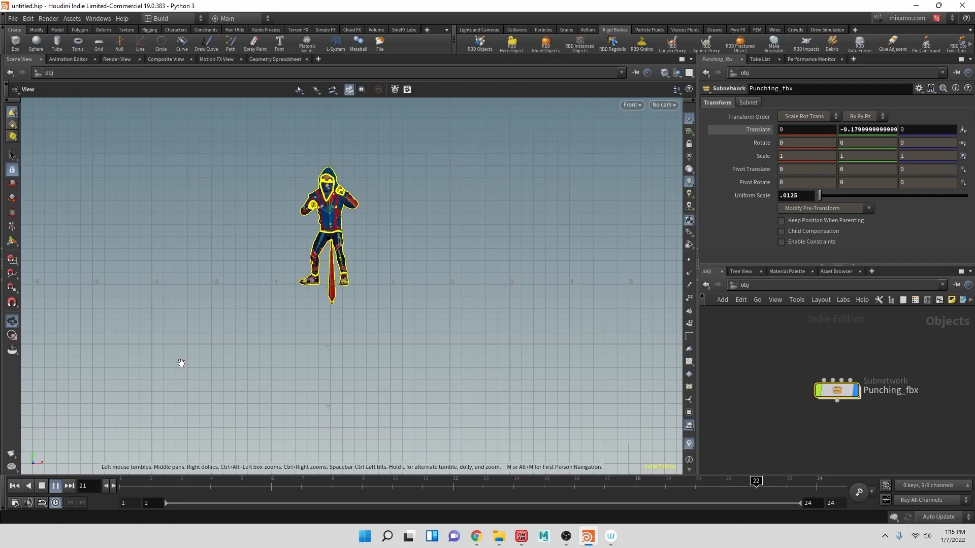
click(42, 485)
click(13, 487)
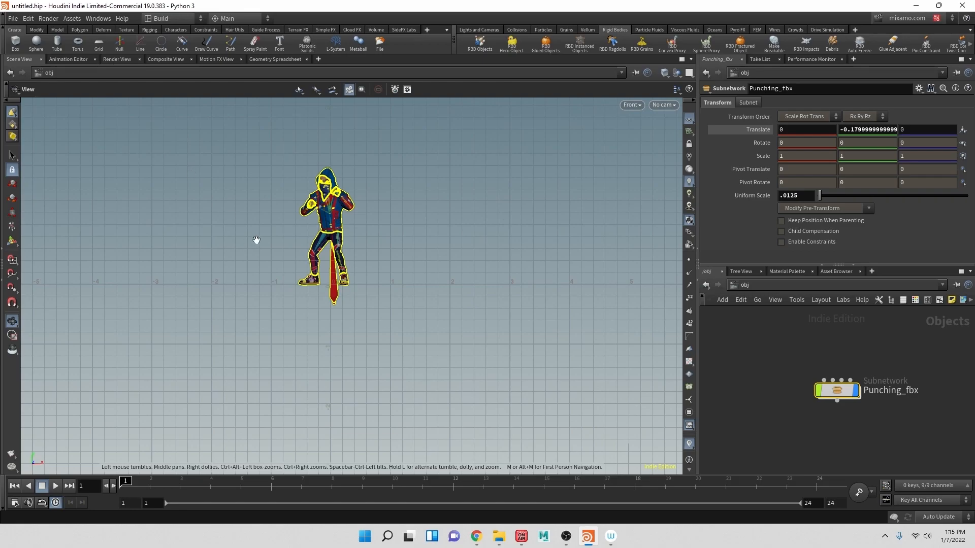
Frame the character in the Perspective view and round its Y Translate to -0.18
key(space+1)
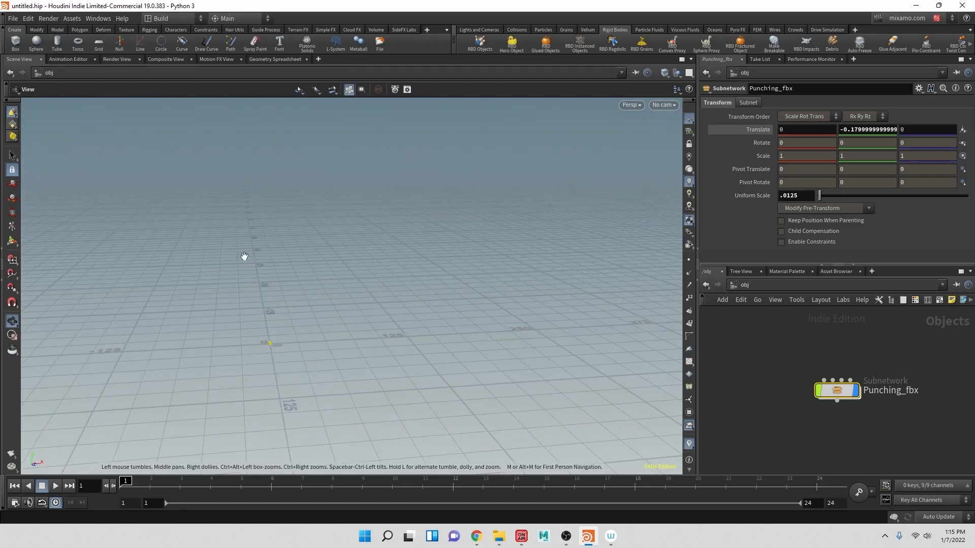
key(f)
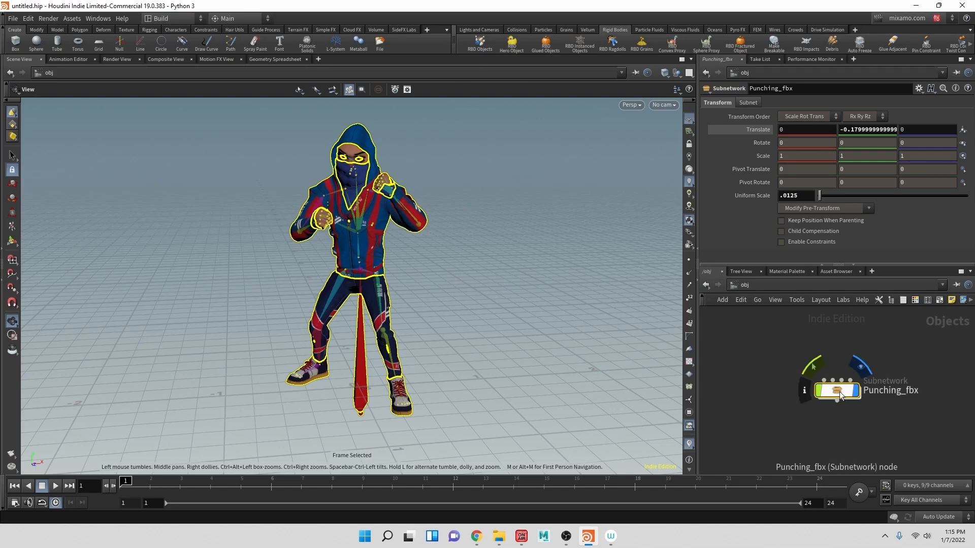
middle_drag(435, 226, 428, 215)
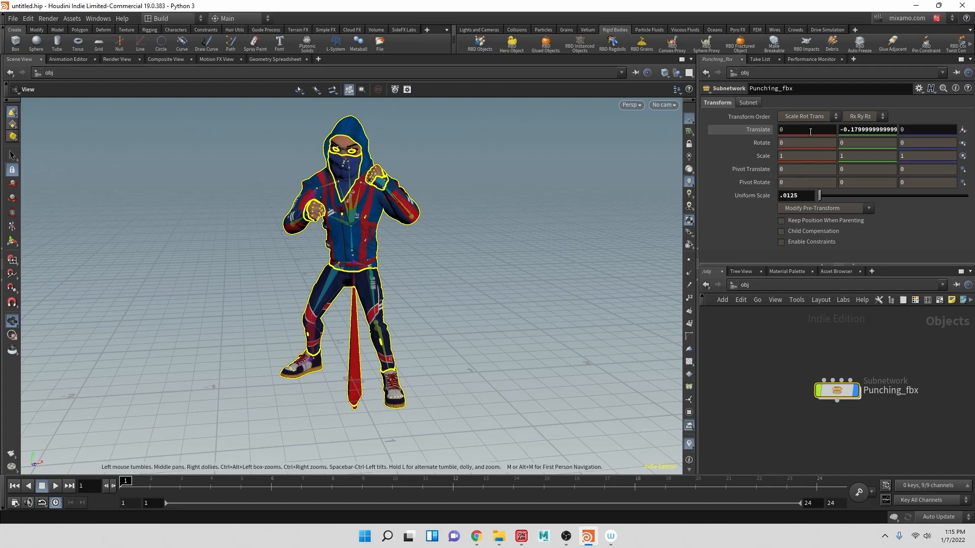
click(754, 128)
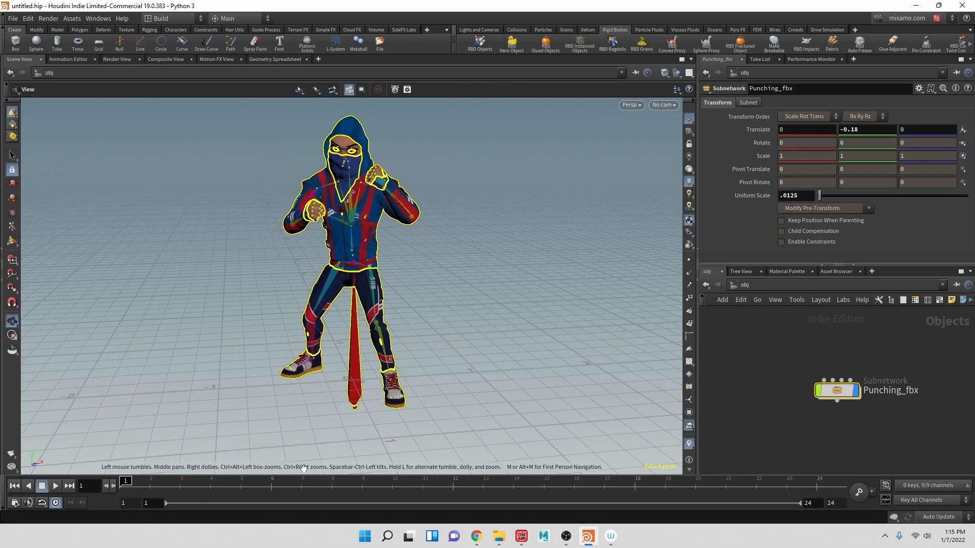
right_drag(276, 418, 239, 385)
drag(239, 386, 341, 376)
middle_drag(548, 374, 456, 378)
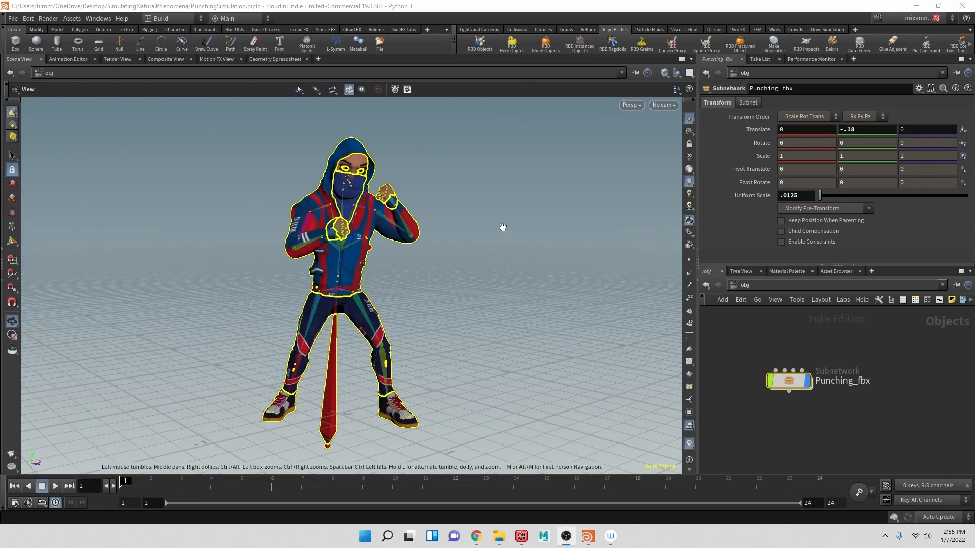
Add a ground plane collision object beneath the character
mouse_move(431, 276)
mouse_down()
mouse_move(422, 269)
mouse_move(461, 273)
mouse_move(432, 270)
mouse_up()
middle_drag(431, 269, 350, 314)
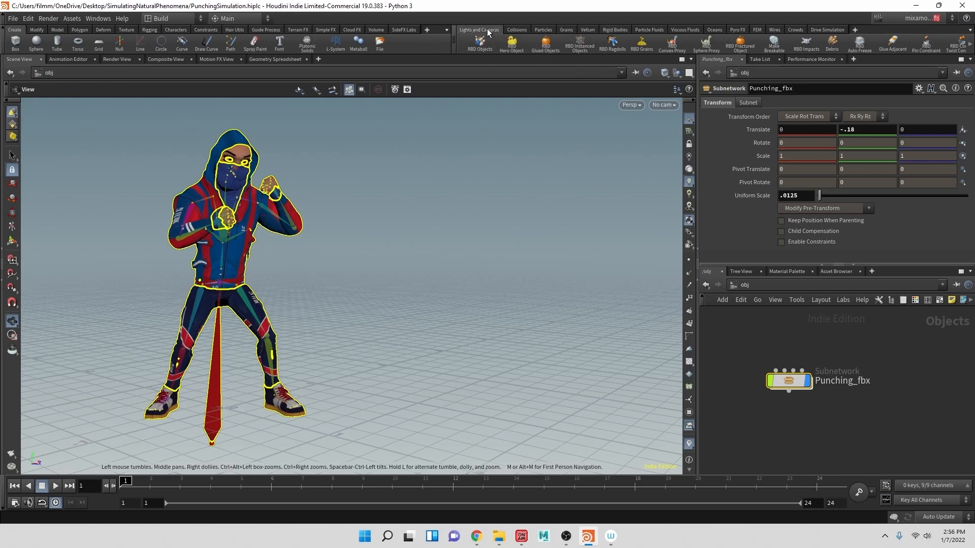
click(517, 29)
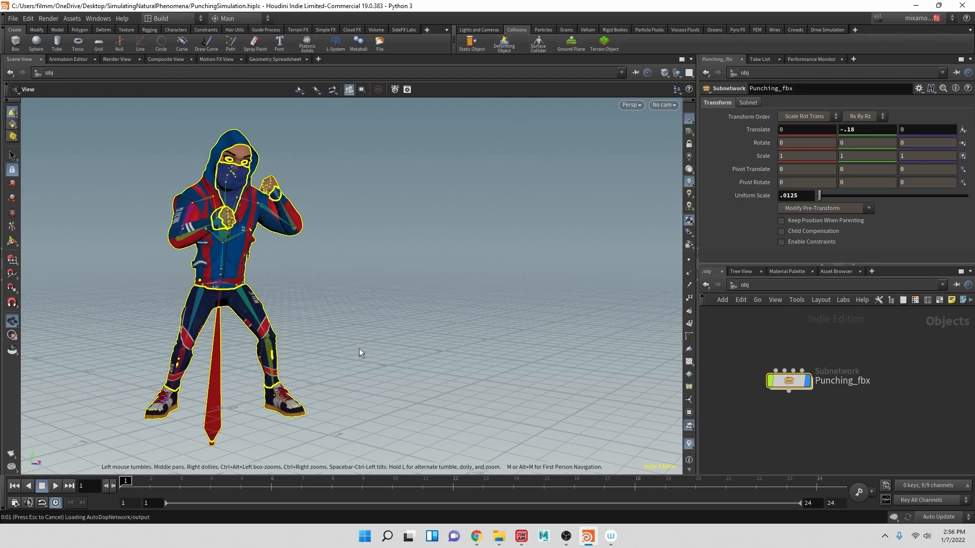
middle_drag(362, 327, 407, 291)
mouse_move(406, 291)
mouse_down()
mouse_move(303, 345)
mouse_move(410, 303)
mouse_move(401, 309)
mouse_up()
middle_drag(400, 309, 401, 327)
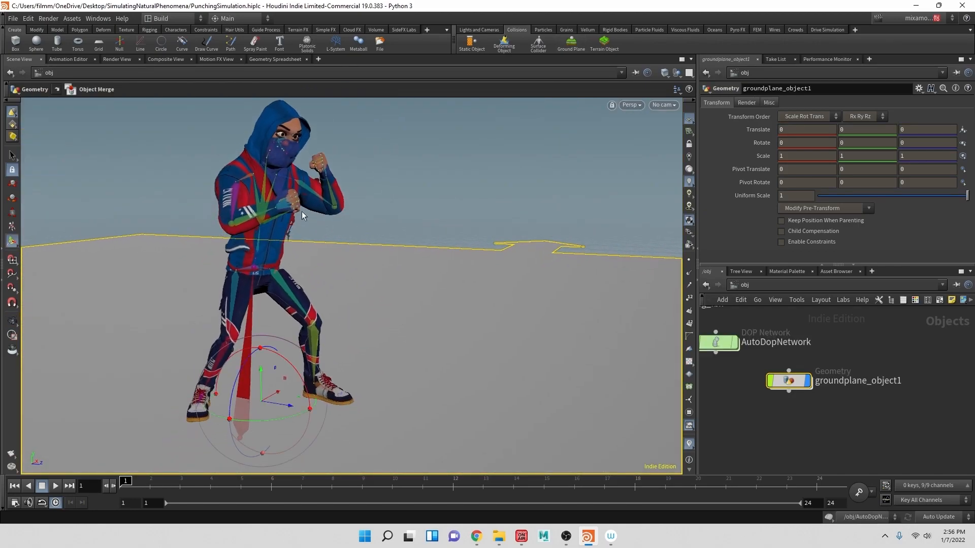
Create a box object at the scene origin
click(15, 43)
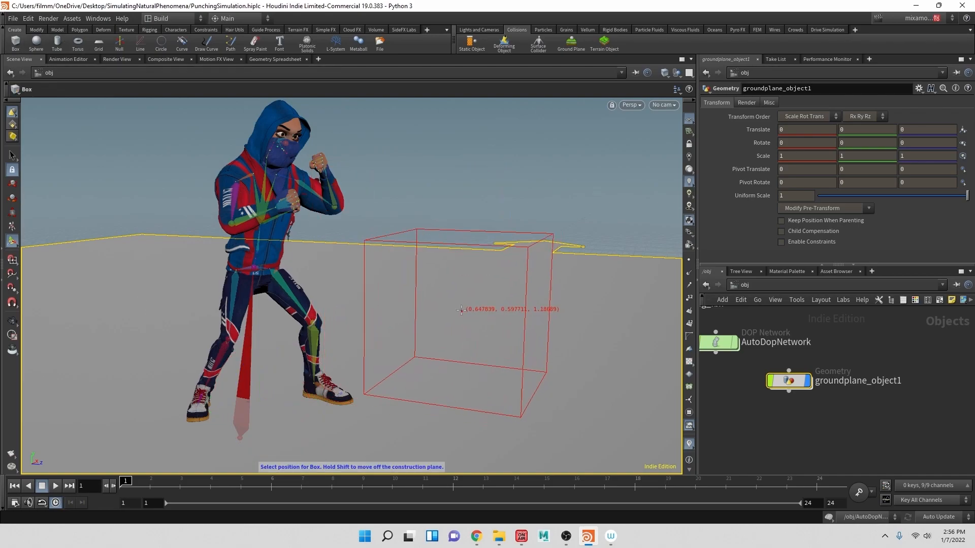
ctrl+click(15, 42)
middle_drag(438, 372, 429, 332)
scroll(435, 330, down, 3)
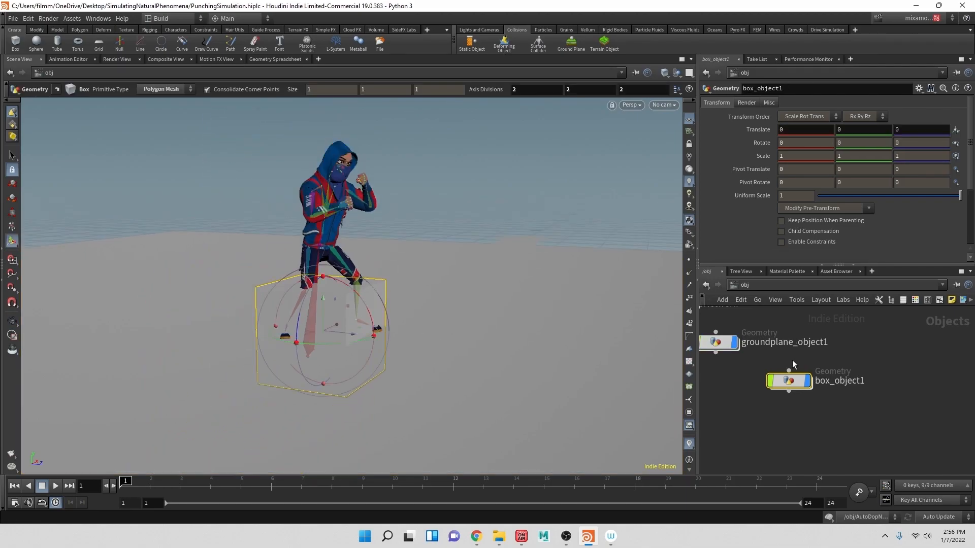
Inside the box object, keep the Y Size at 1 and drive the Y Center with the expression ch("sizey")/2
double_click(788, 380)
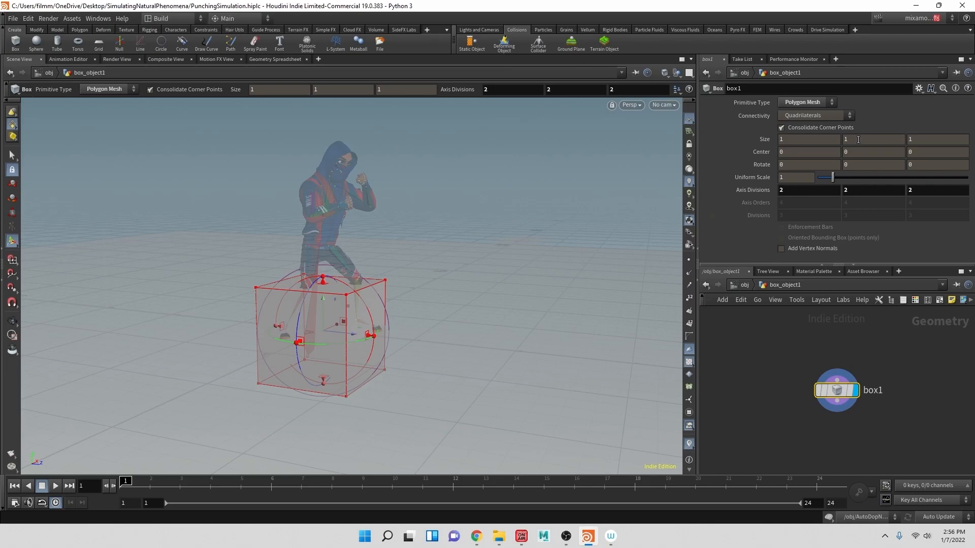
mouse_move(858, 139)
middle_down()
mouse_move(945, 141)
mouse_move(851, 146)
middle_up()
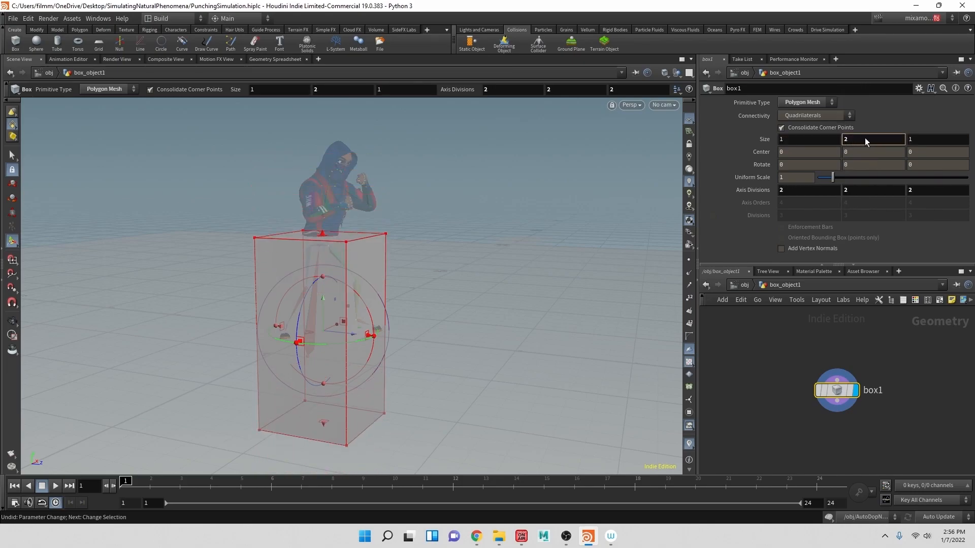
ctrl+middle_click(852, 144)
right_click(852, 144)
click(854, 210)
click(863, 151)
right_click(863, 151)
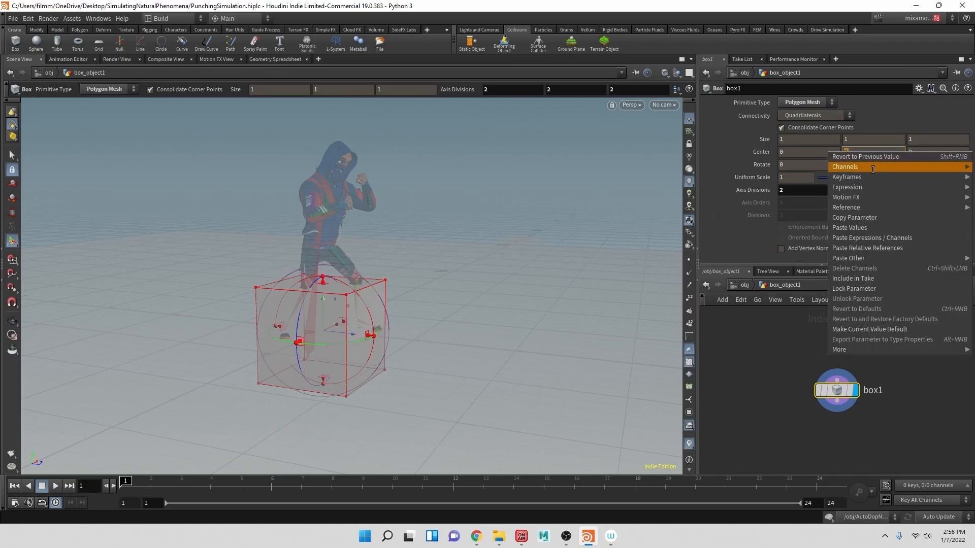
click(871, 251)
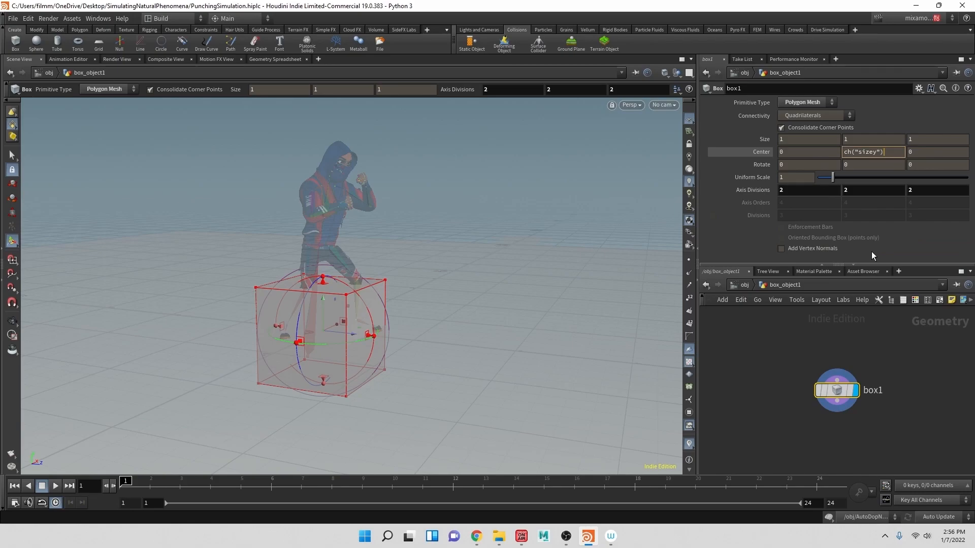
text(/2)
key(Return)
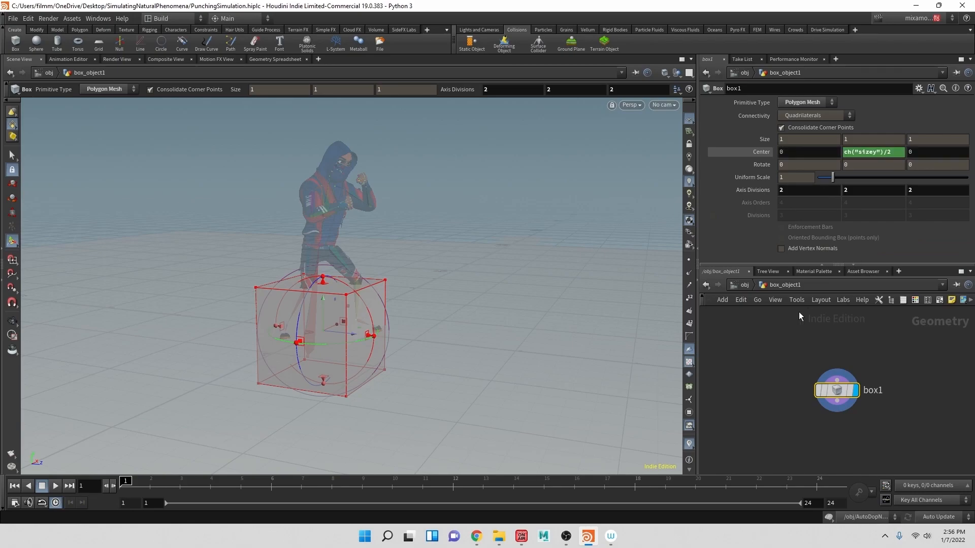
Move the box along Z to about 1.07 in front of the character and undo the stray rotations
key(Escape)
drag(420, 322, 474, 329)
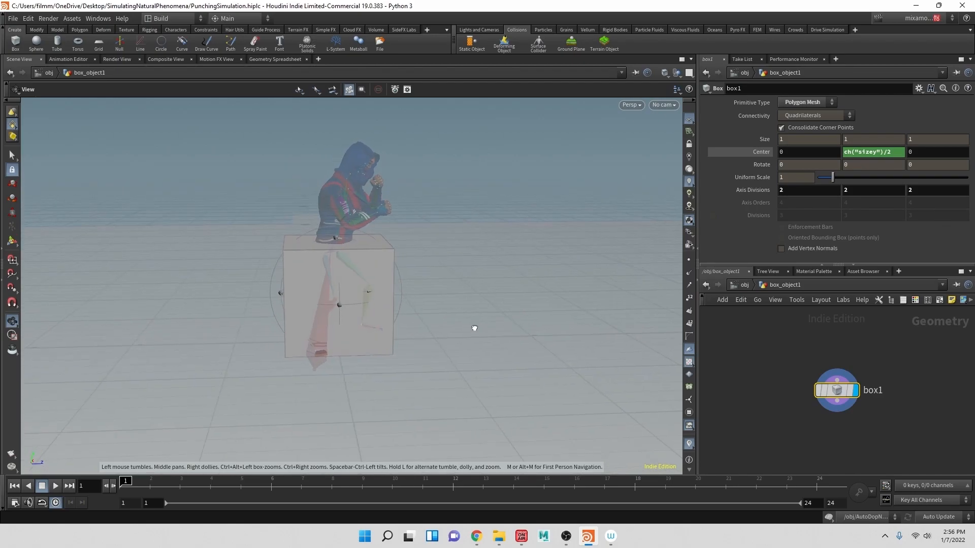
key(Return)
drag(370, 293, 388, 310)
key(ctrl+z)
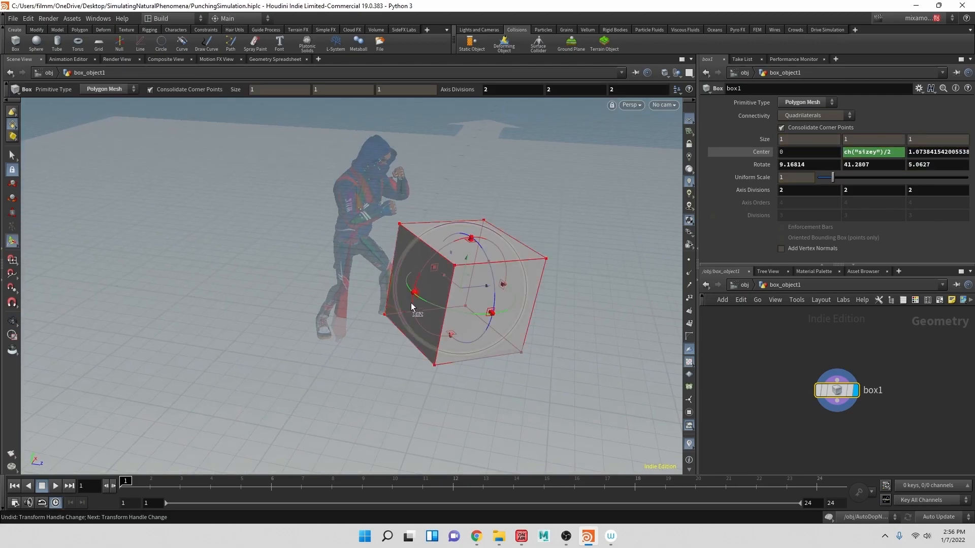
key(ctrl+z)
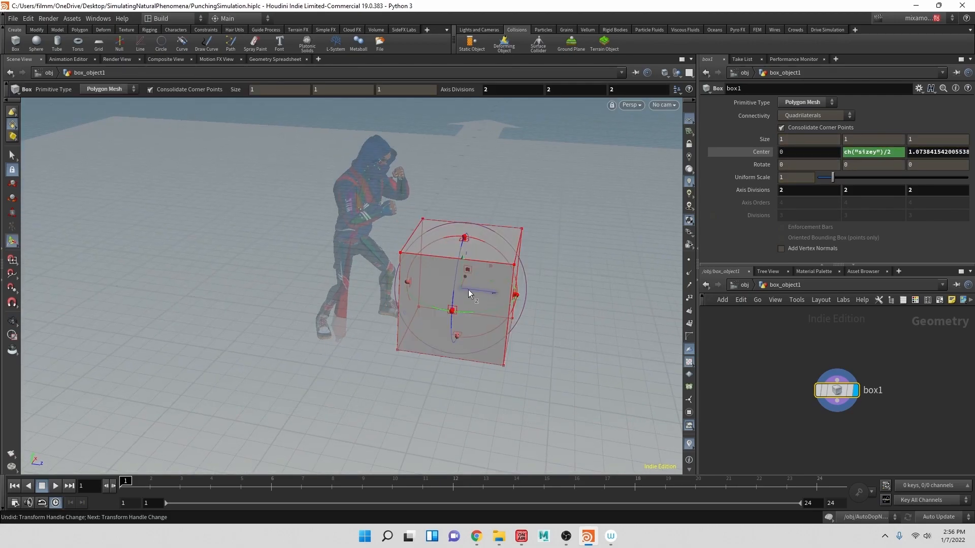
Pull in the box's face nearest the character, reducing its Z Size to about 0.64
key(Escape)
mouse_move(448, 299)
mouse_down()
mouse_move(457, 284)
mouse_move(444, 296)
mouse_move(452, 312)
mouse_up()
key(Return)
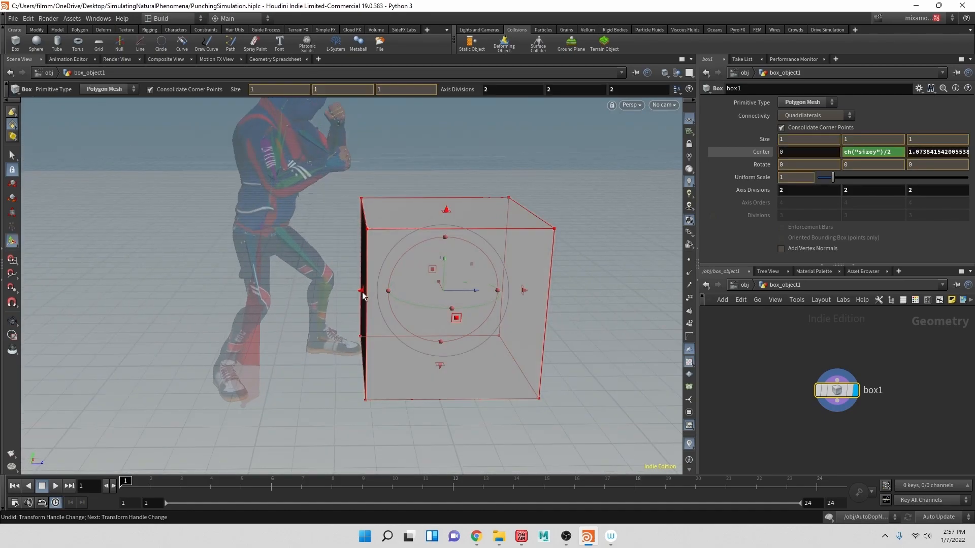
drag(401, 291, 418, 293)
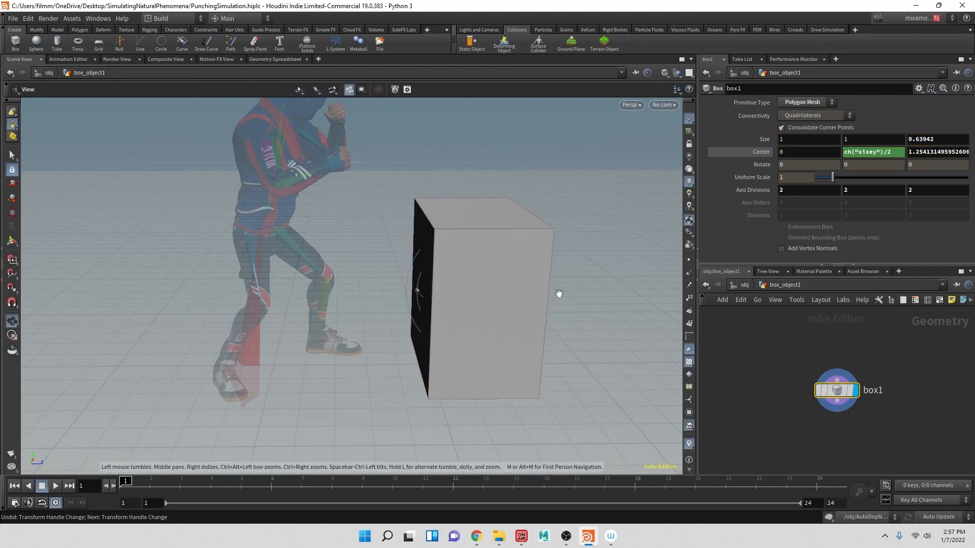
alt+drag(559, 294, 544, 305)
key(q)
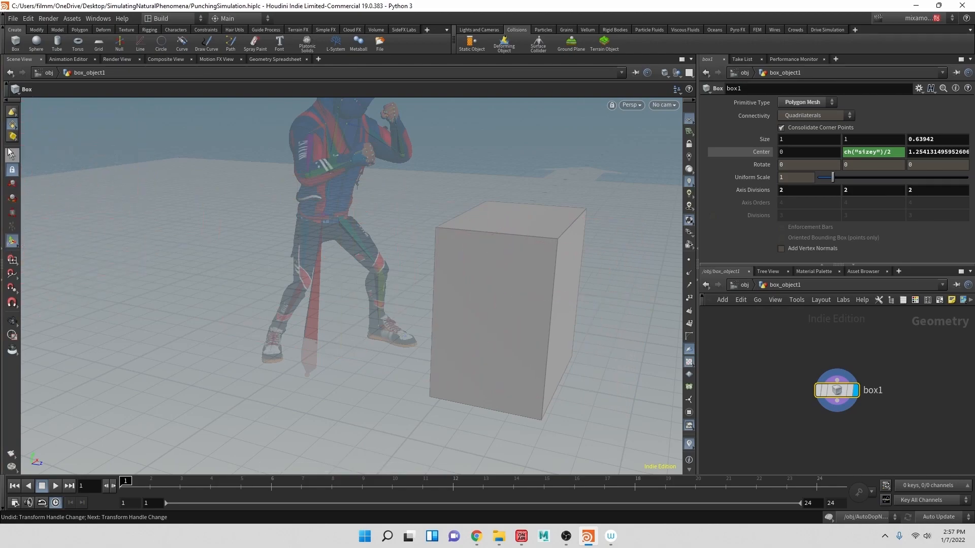
Reshape the box into a thin upright wall with a Z Size of about 0.085 and a Y Size of about 1.95
click(11, 242)
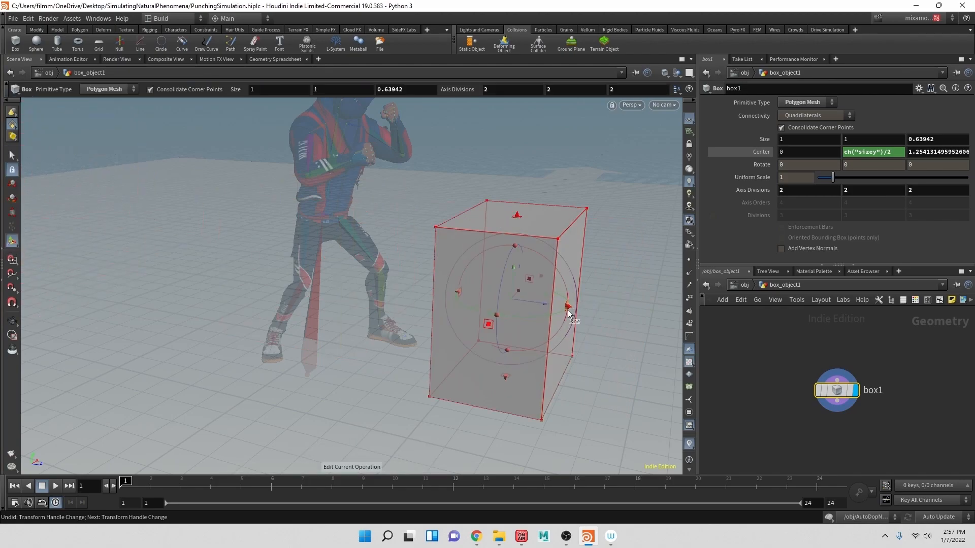
drag(567, 307, 469, 288)
key(ctrl+z)
drag(472, 212, 450, 47)
key(Escape)
alt+drag(568, 242, 599, 245)
alt+right_drag(599, 245, 543, 244)
alt+drag(544, 244, 532, 239)
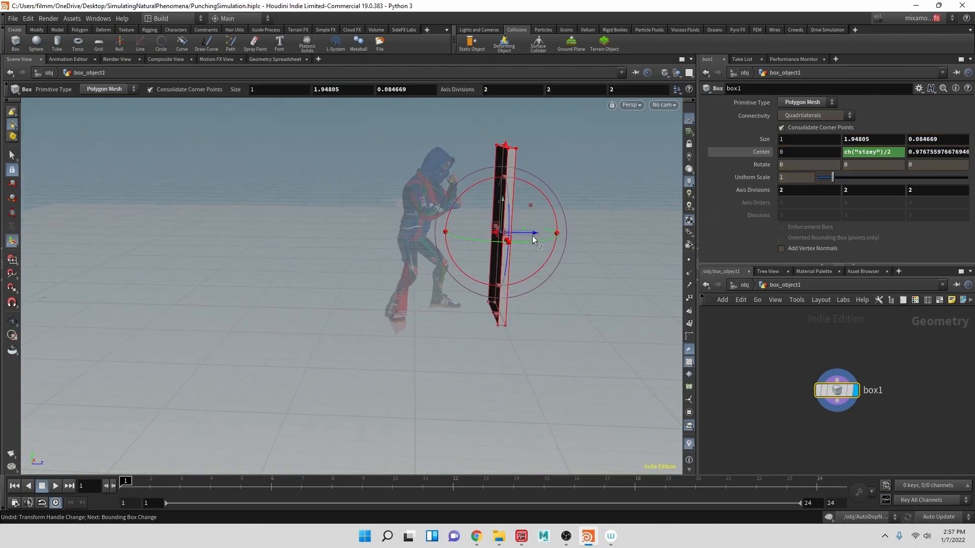
Return to the object level and turn the wall box into a rigid body simulation object
click(741, 286)
alt+drag(571, 272, 546, 300)
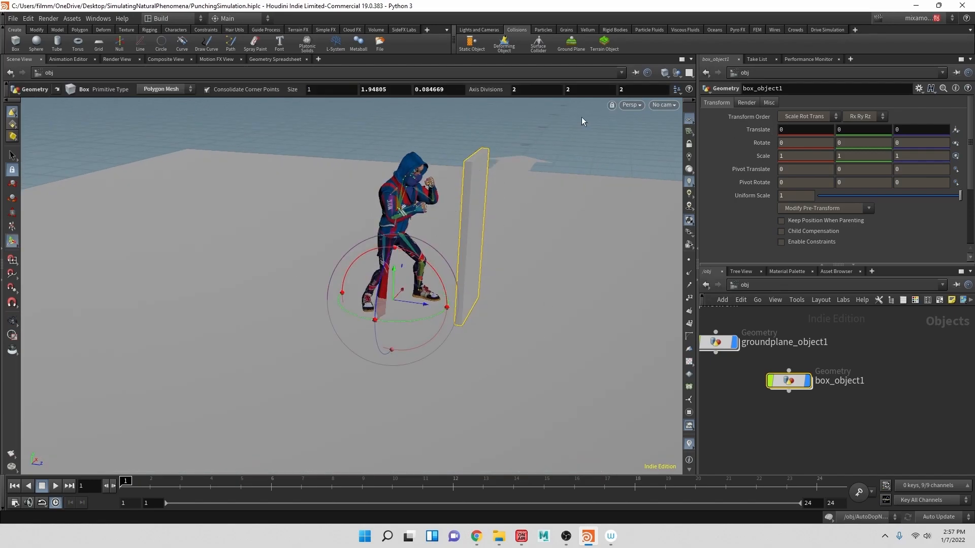
click(614, 30)
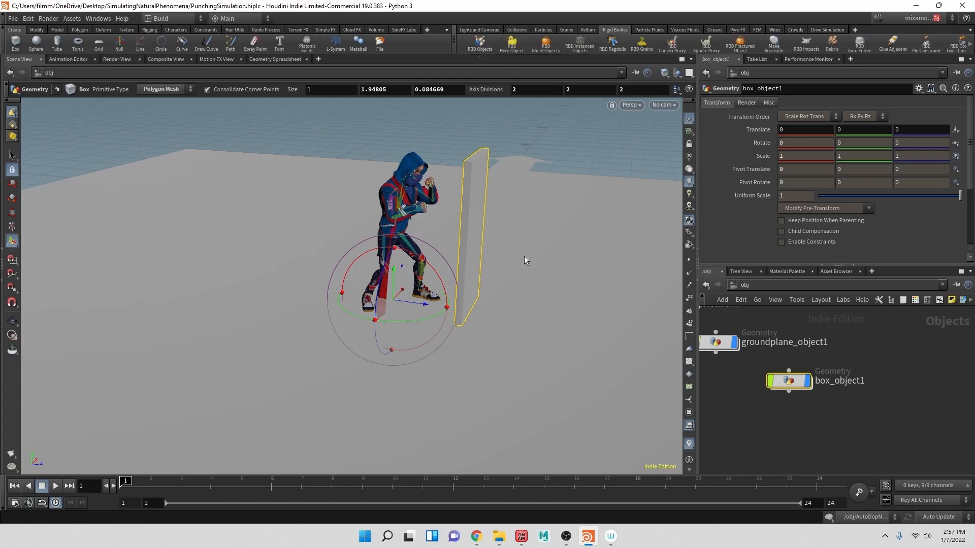
alt+drag(498, 275, 545, 257)
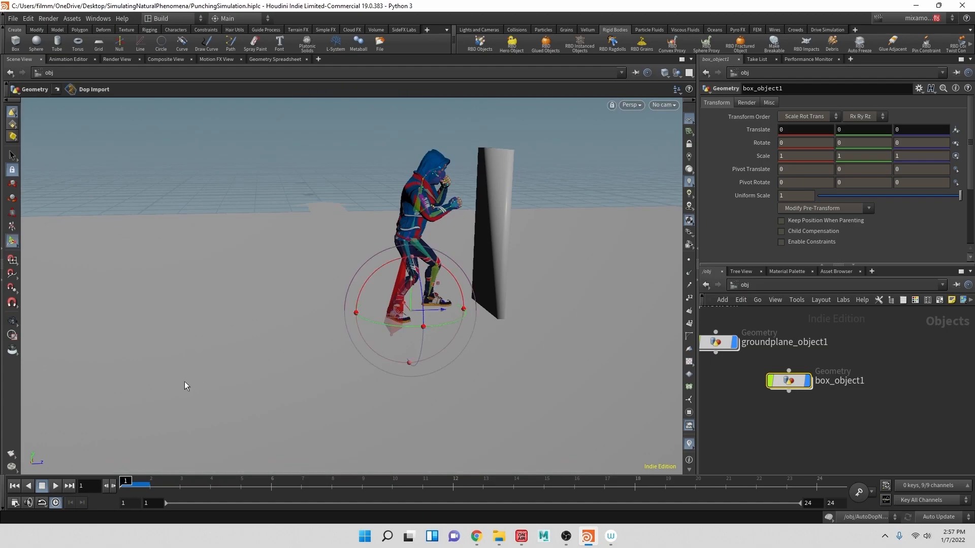
Play the simulation and examine from another angle how the punching character interacts with the wall
click(55, 487)
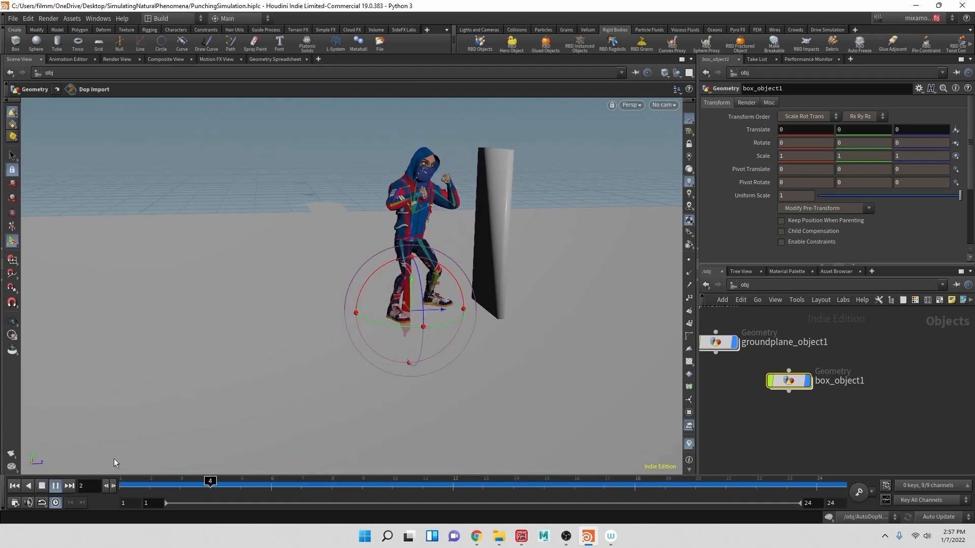
alt+drag(470, 203, 366, 220)
alt+middle_drag(228, 188, 304, 210)
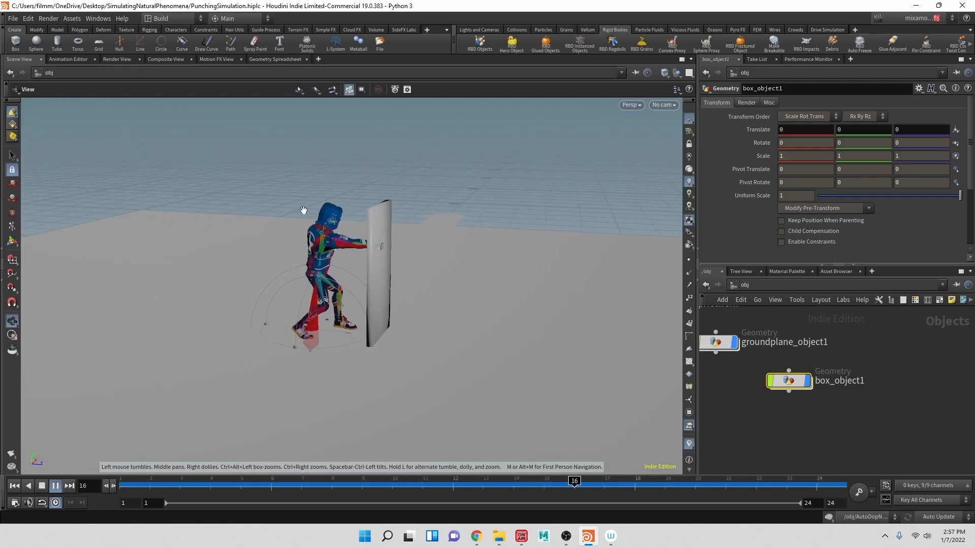
key(Return)
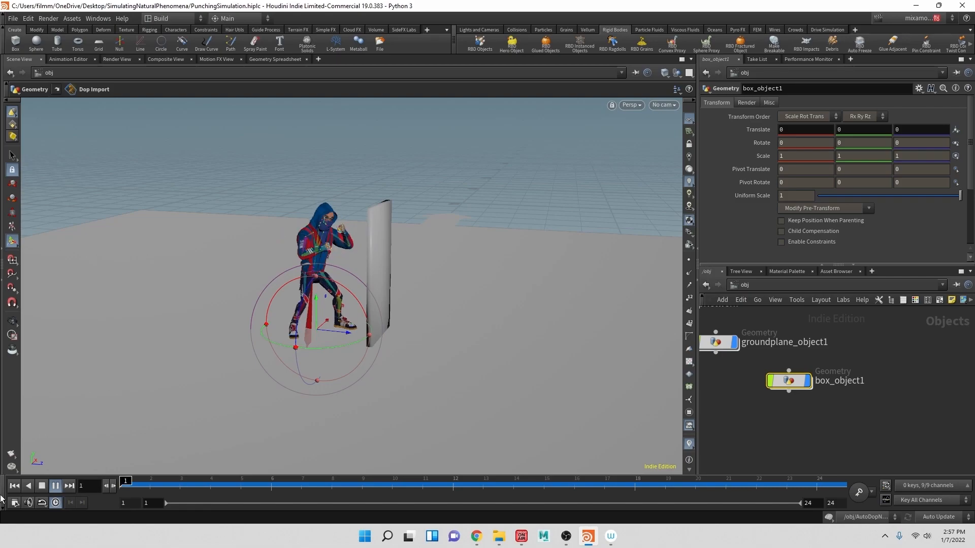
Stop the playback and examine the node chain inside the wall's box_object1, returning to the object level
click(43, 486)
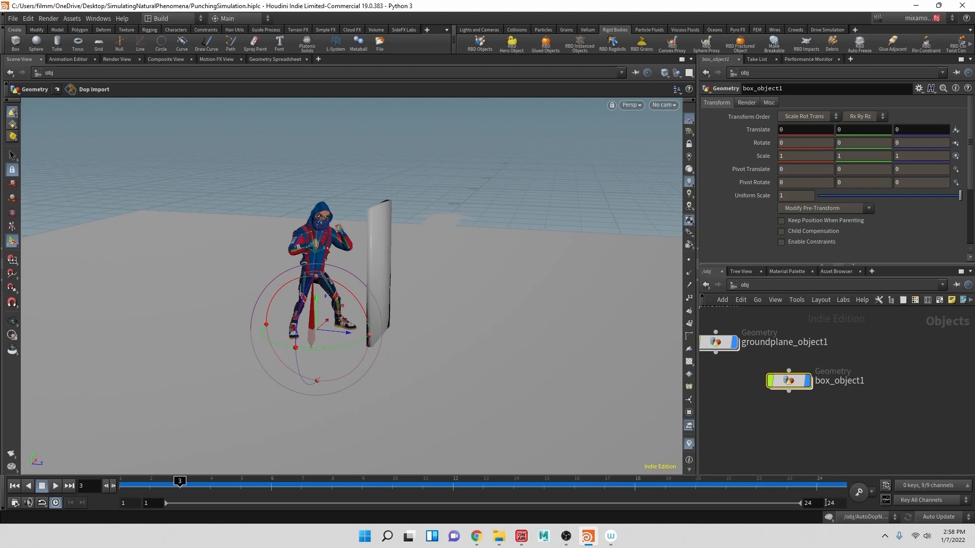
double_click(790, 382)
middle_drag(774, 351, 766, 434)
scroll(766, 435, down, 4)
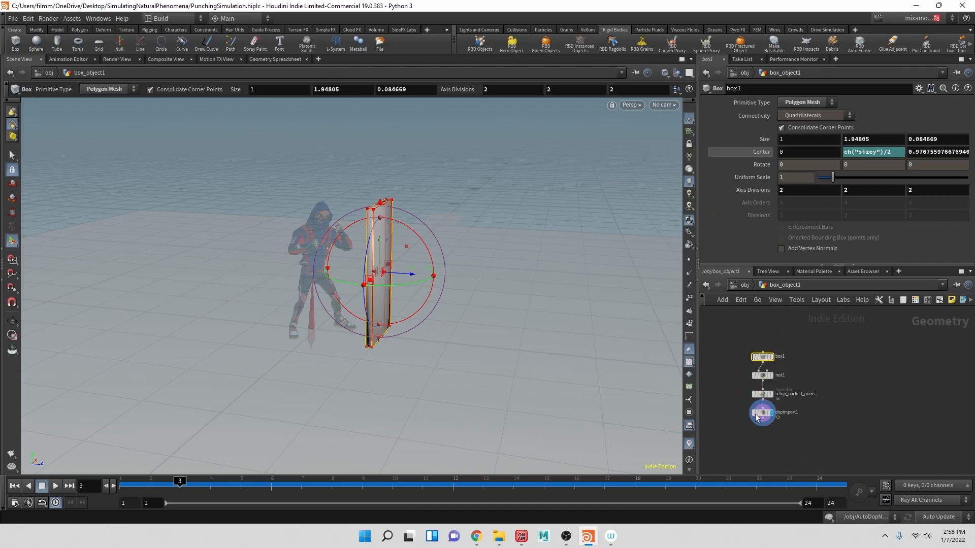
click(742, 285)
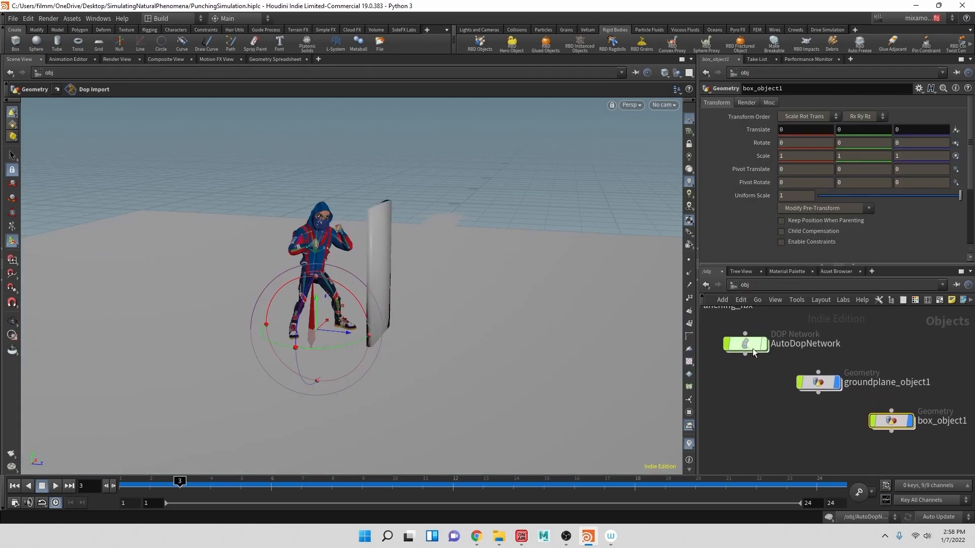
Open AutoDopNetwork, lay out its dynamics nodes neatly for review, and return to the object level
double_click(745, 344)
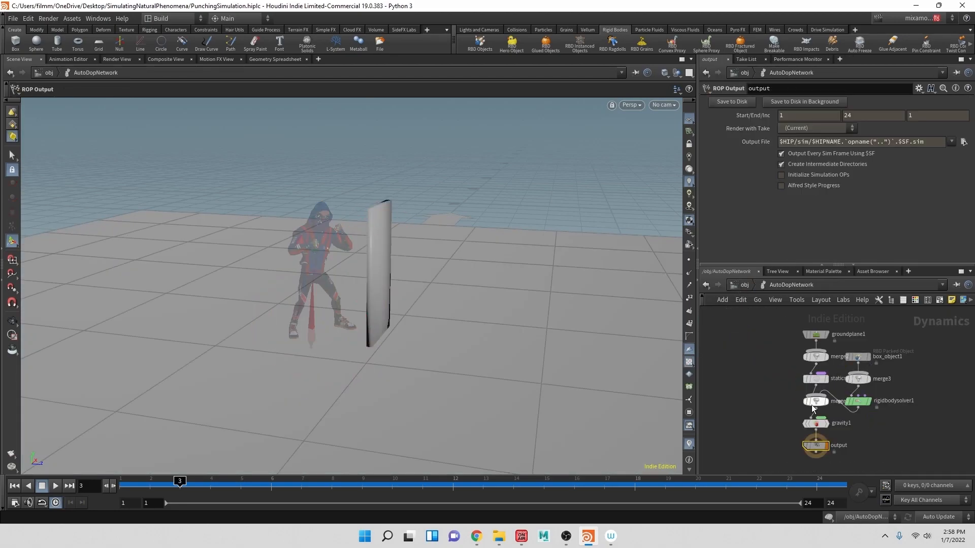
key(l)
scroll(856, 449, down, 3)
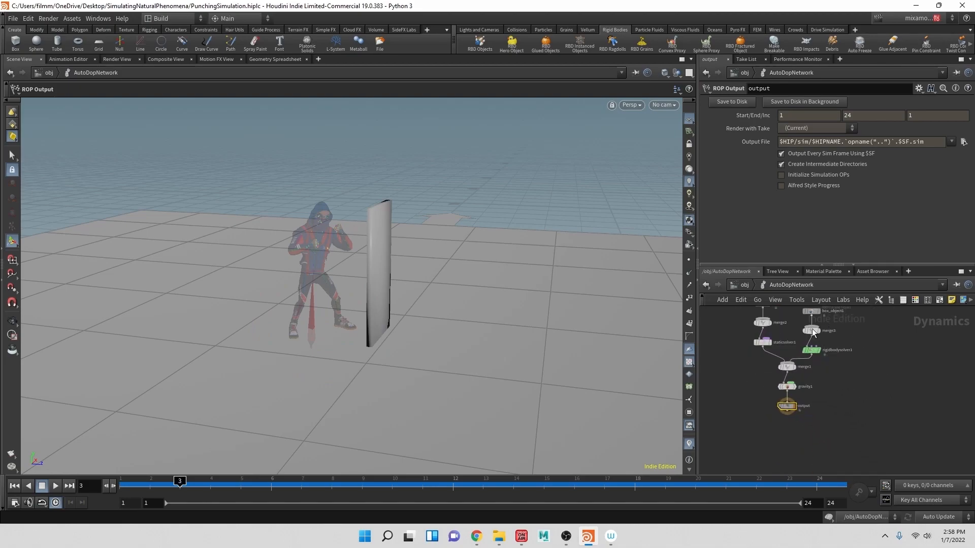
key(h)
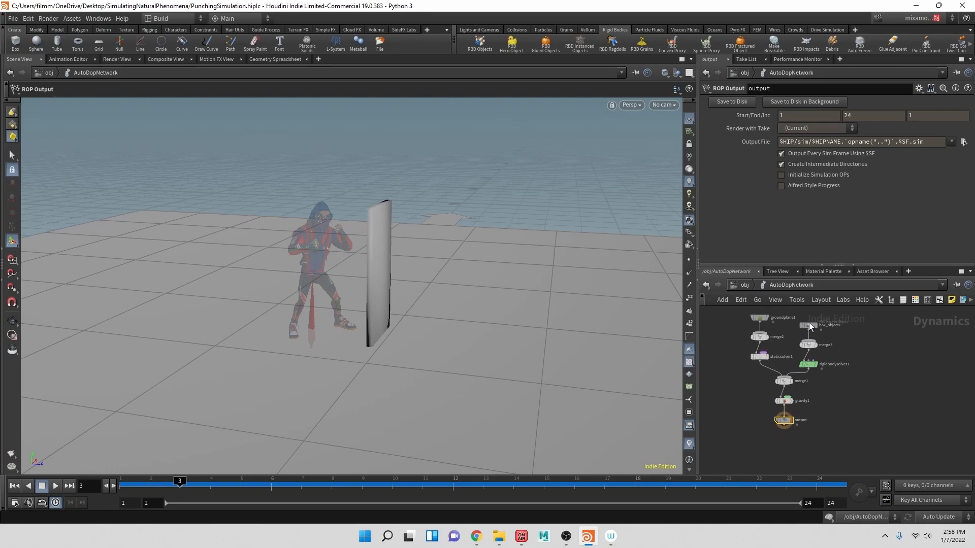
click(740, 285)
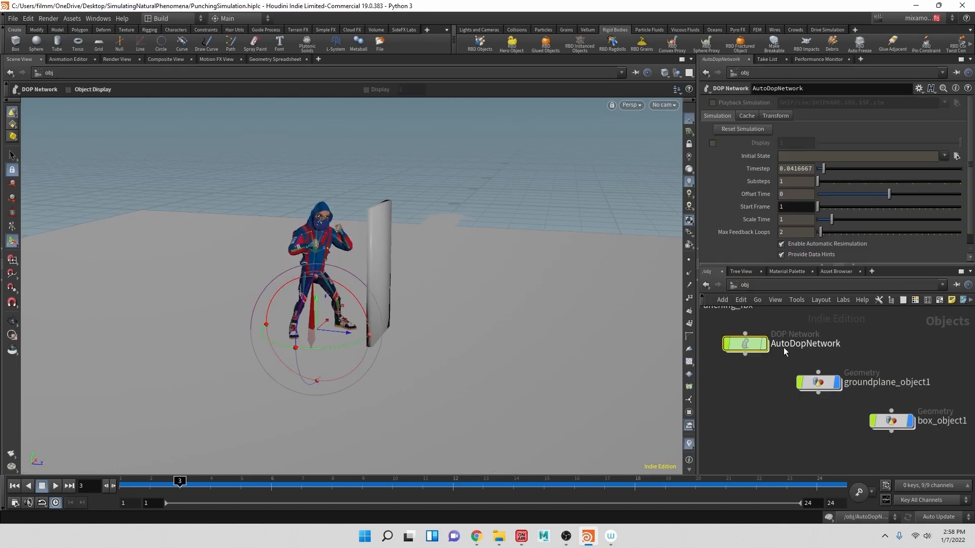
Select the CC_Base_Body geometry inside the Punching_fbx subnetwork and make it a deforming collision object
middle_drag(751, 367, 843, 434)
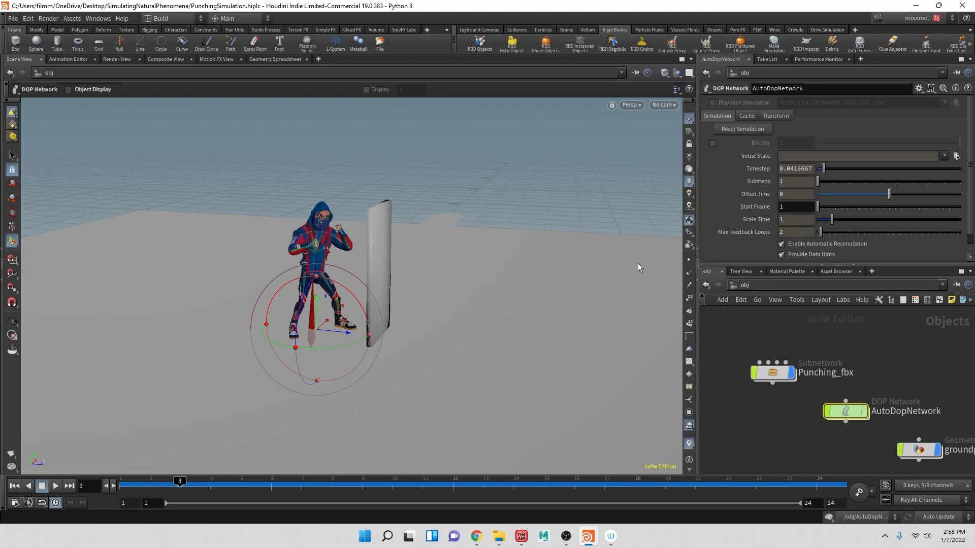
click(517, 30)
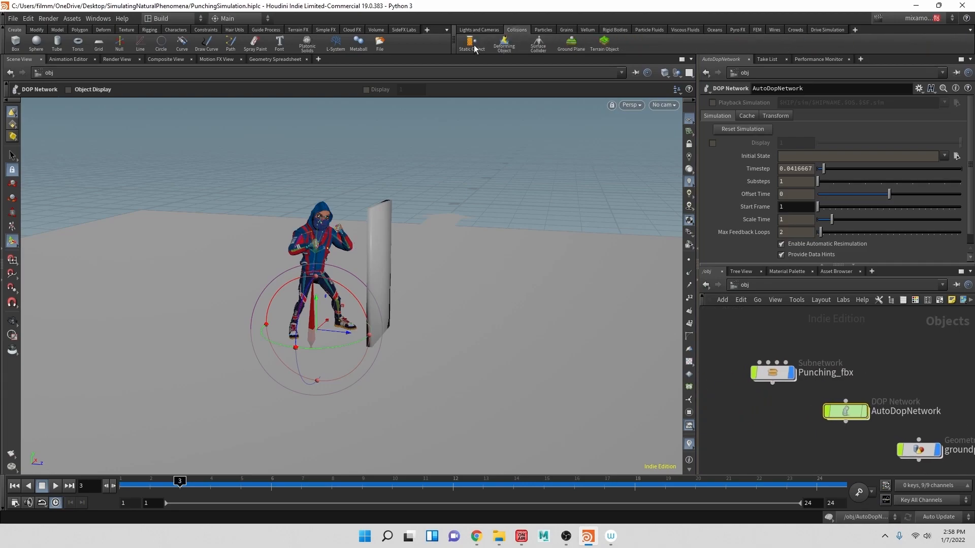
double_click(778, 376)
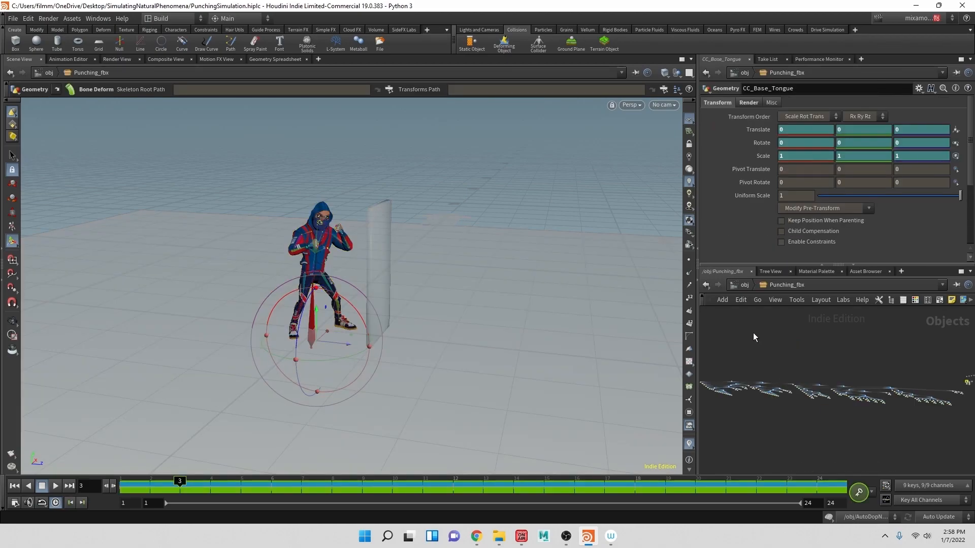
scroll(742, 356, down, 5)
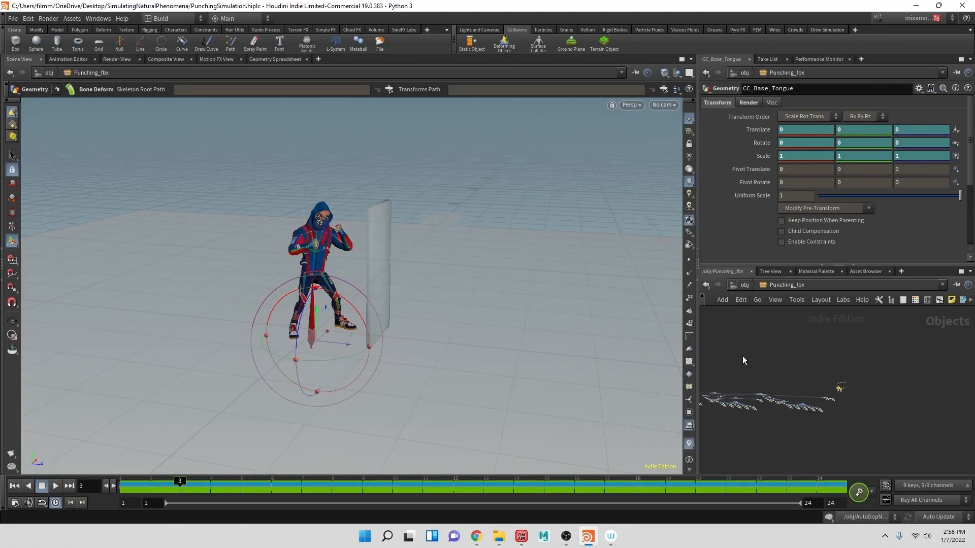
middle_drag(769, 368, 891, 399)
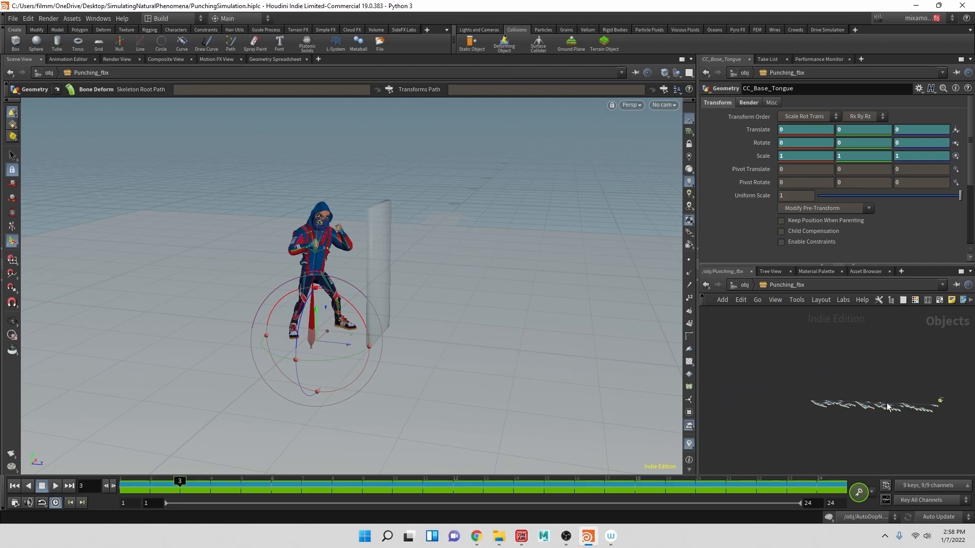
middle_click(816, 398)
middle_drag(823, 397, 772, 386)
scroll(779, 353, up, 5)
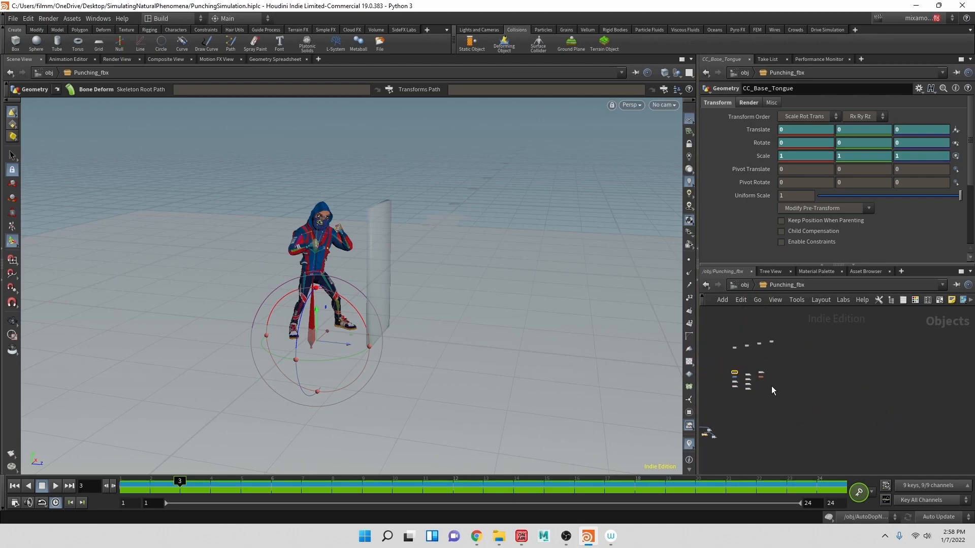
scroll(782, 379, up, 4)
scroll(770, 377, up, 3)
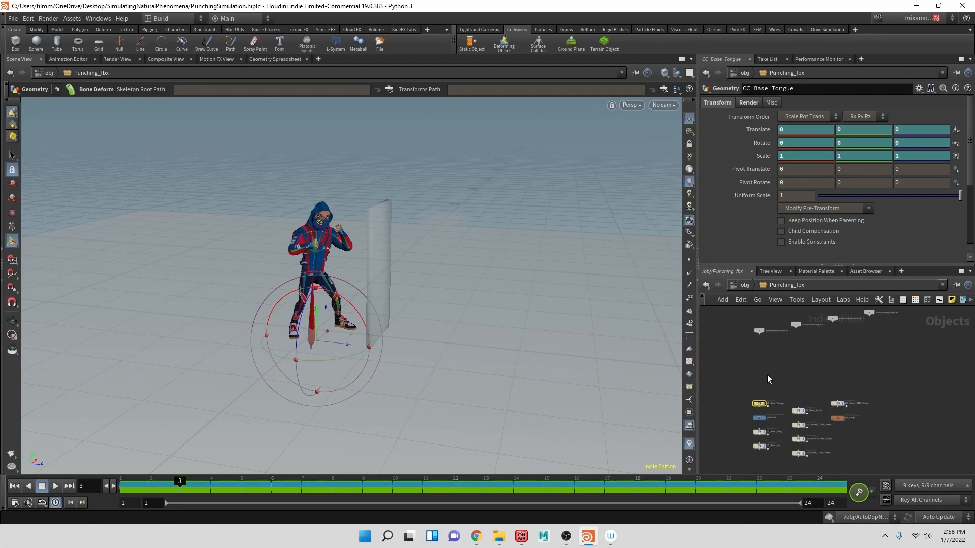
middle_drag(767, 375, 769, 349)
click(744, 396)
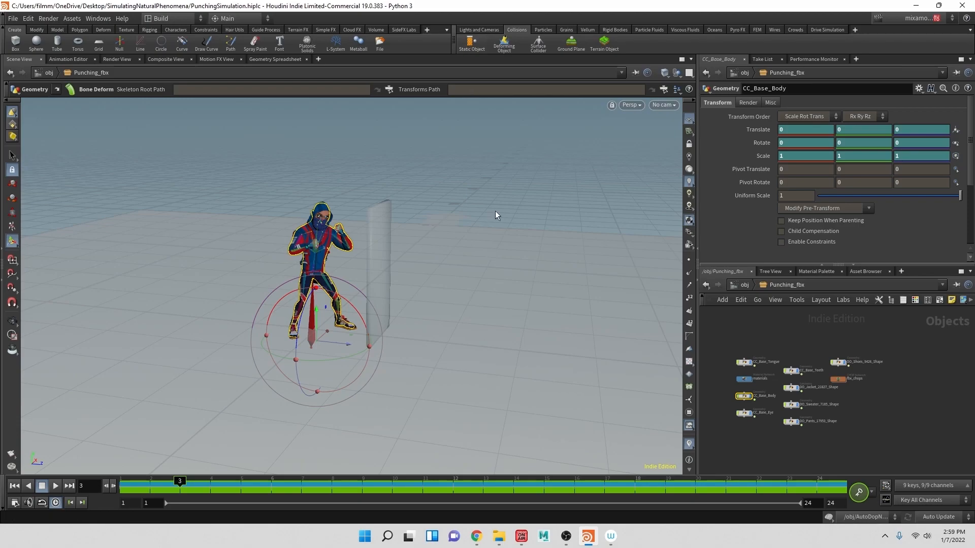
Examine the collision source, file cache and VDB nodes inside CC_Base_Body and return to the object level
double_click(743, 396)
middle_drag(883, 380, 819, 338)
scroll(788, 403, up, 4)
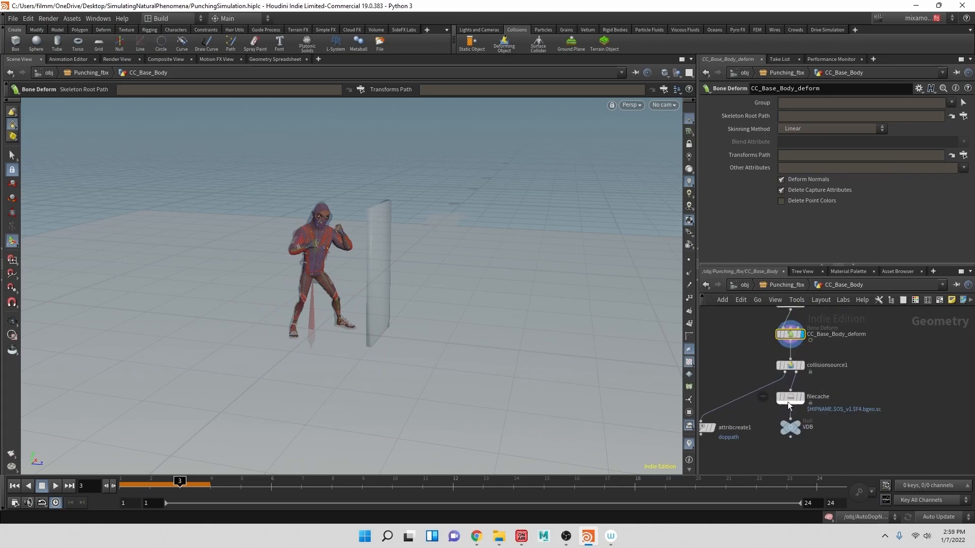
scroll(803, 440, up, 1)
middle_drag(885, 428, 906, 443)
click(740, 285)
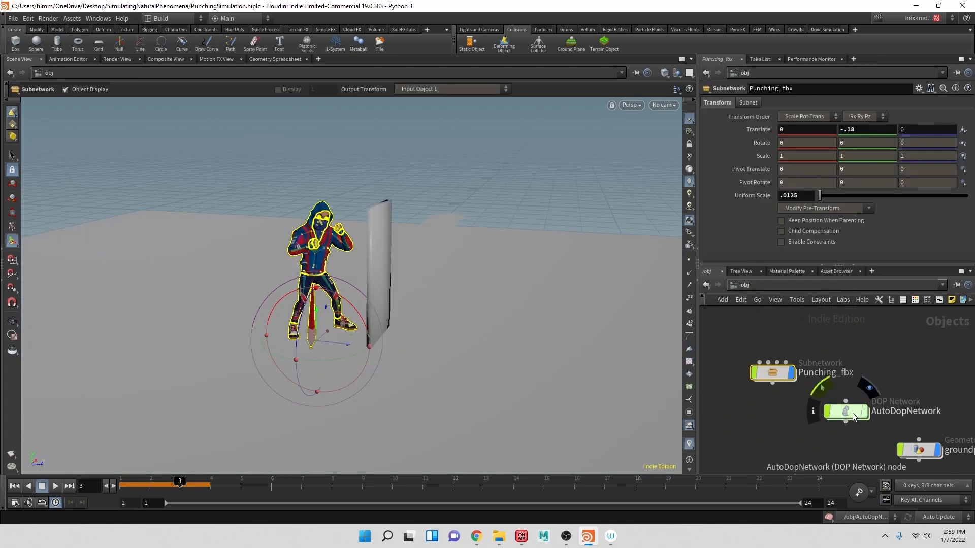
Reopen AutoDopNetwork and examine how its static, rigid body and gravity nodes connect after adding the character collider
double_click(852, 413)
drag(789, 333, 764, 428)
middle_drag(883, 418, 850, 347)
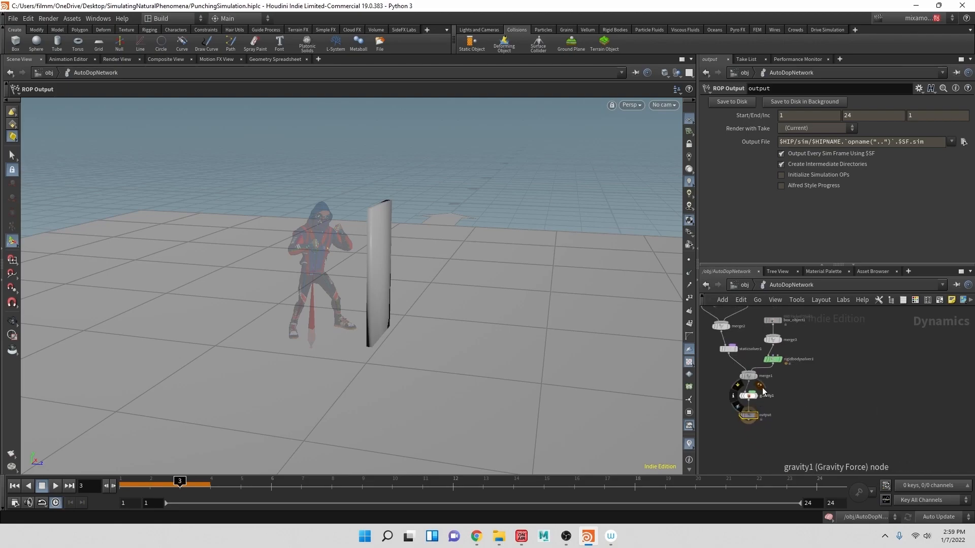
Return to frame 1 and play the simulation from a closer side view of the punching character and box, then stop it
click(14, 486)
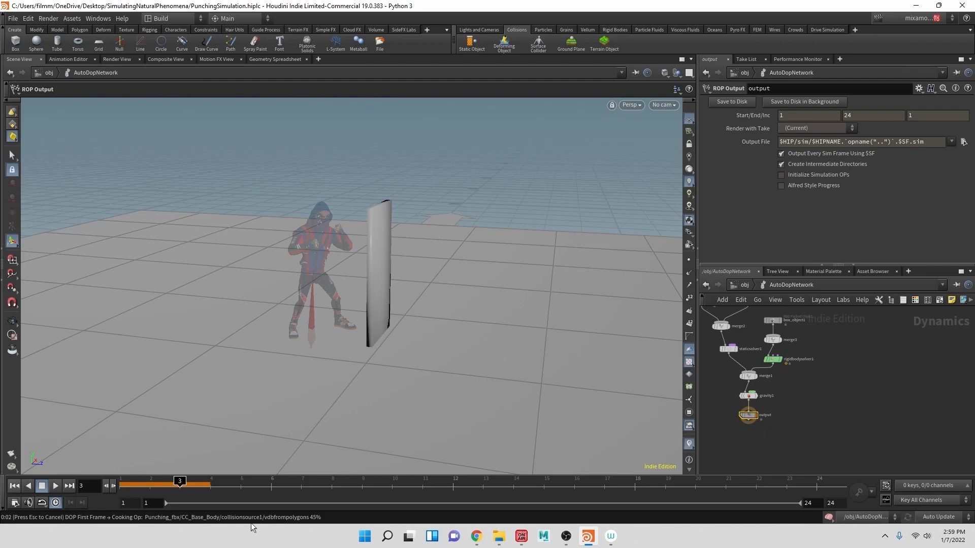
key(Escape)
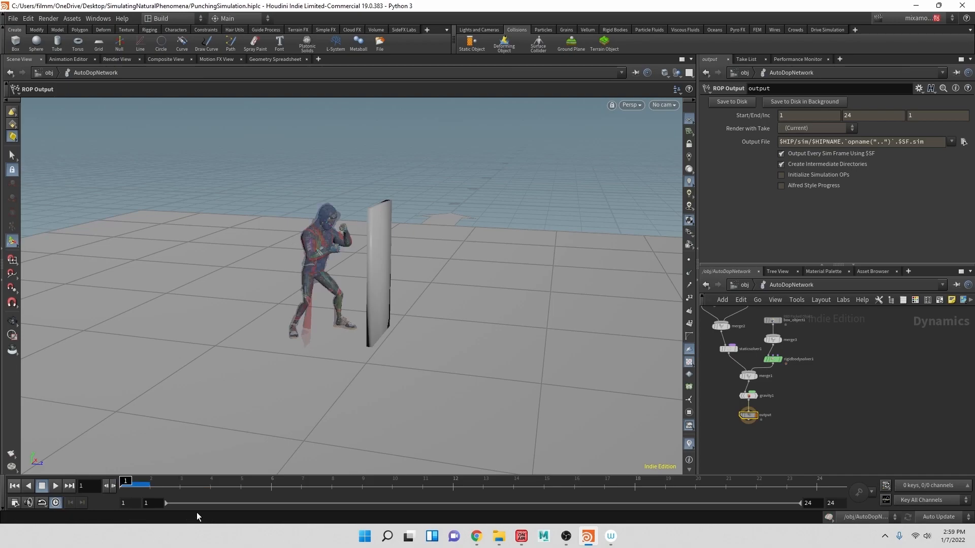
drag(299, 370, 346, 337)
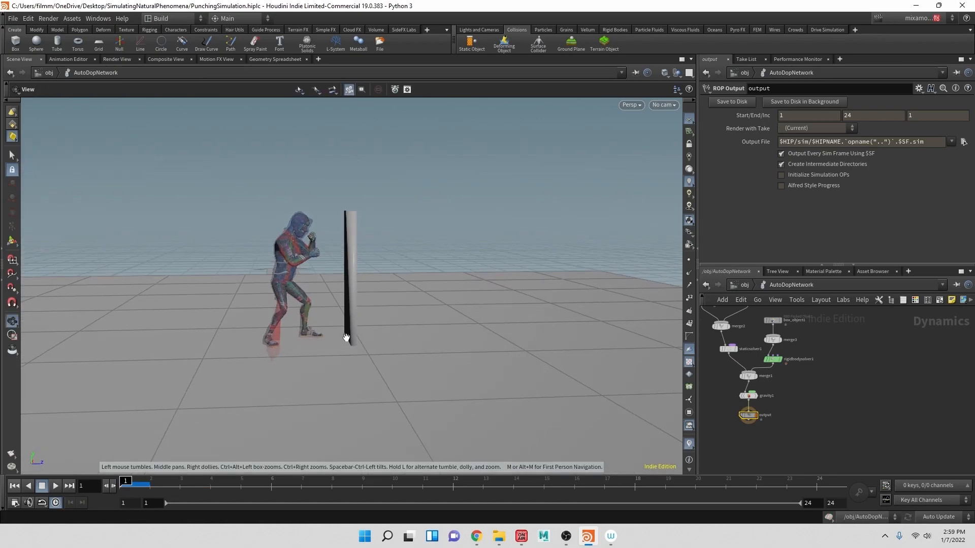
scroll(341, 335, up, 5)
key(Return)
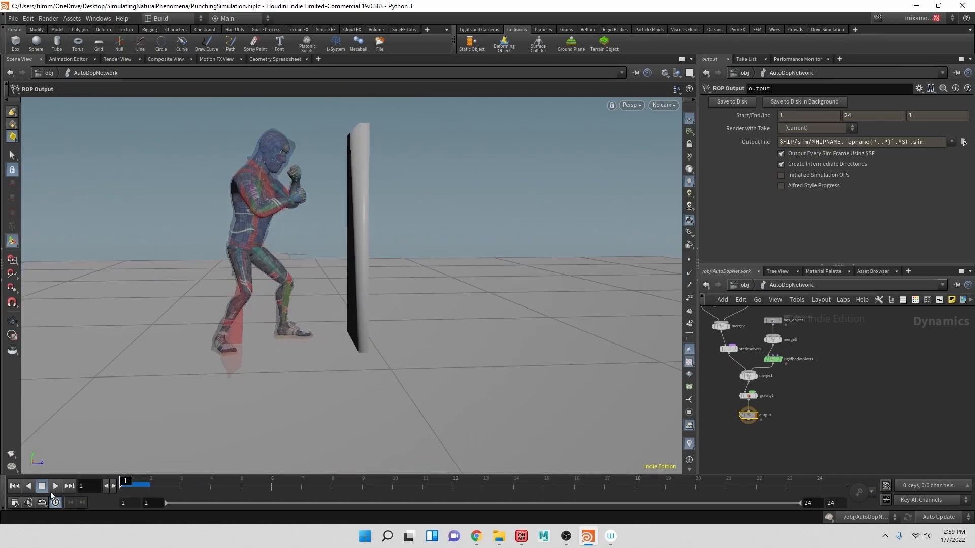
click(56, 487)
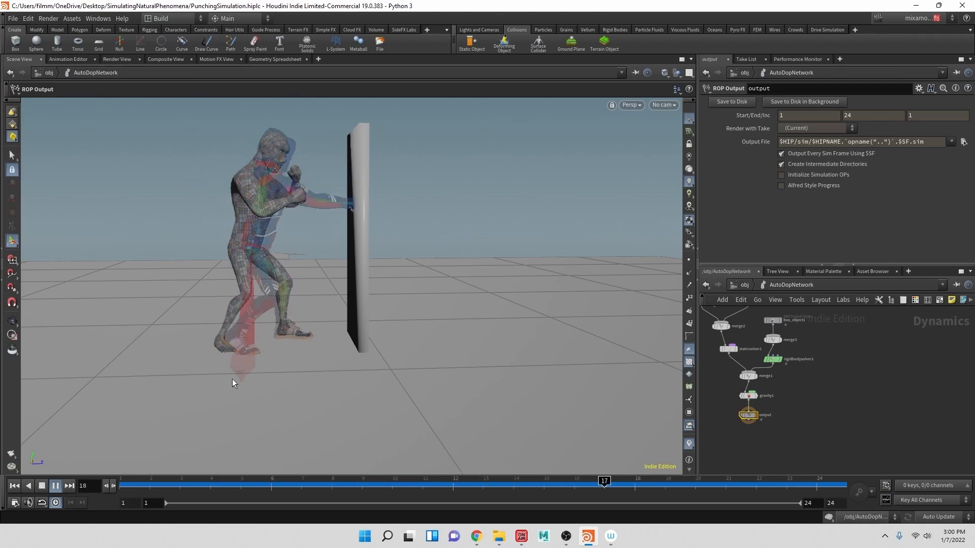
click(53, 484)
Enable Use Deforming Geometry on the CC_Base_Body static object and play the simulation from frame 1
middle_drag(823, 393, 858, 472)
click(785, 379)
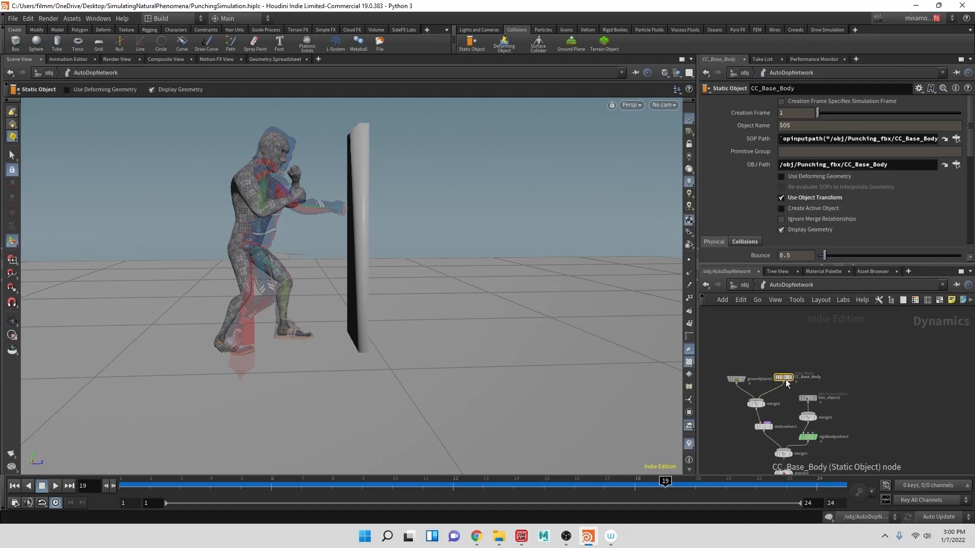
click(14, 486)
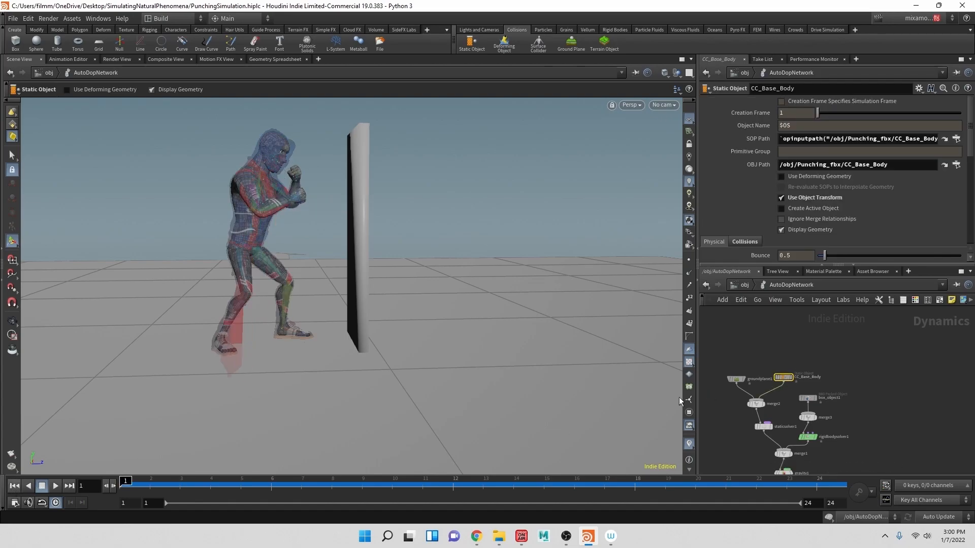
mouse_move(784, 377)
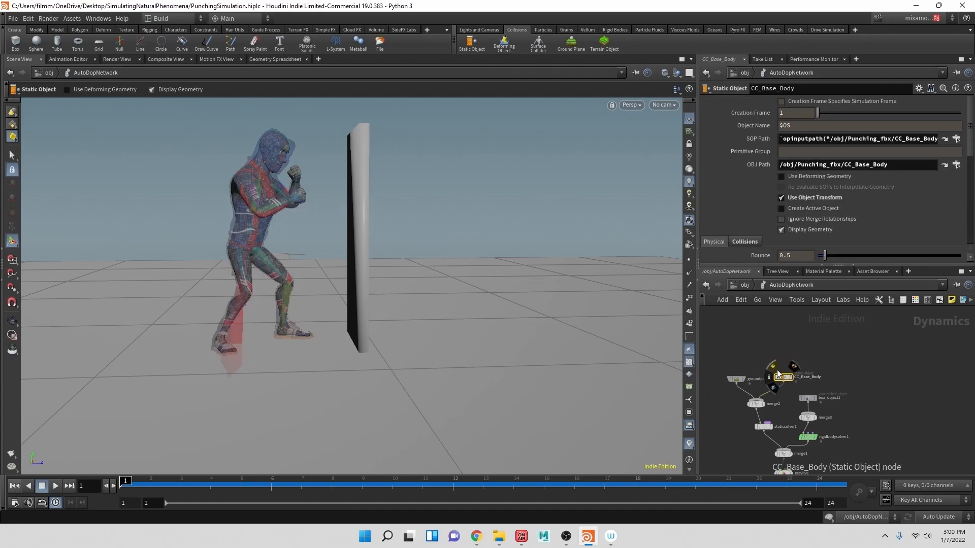
click(782, 177)
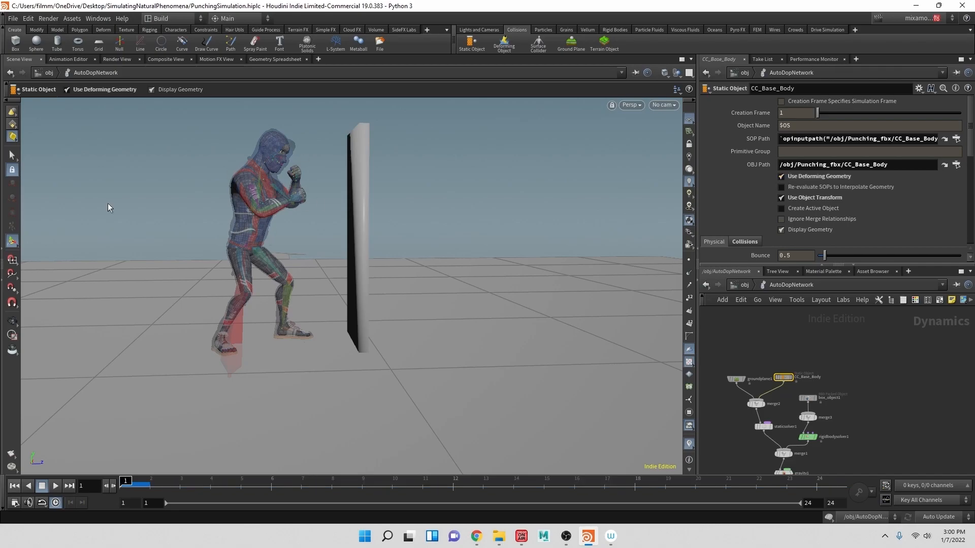
click(54, 486)
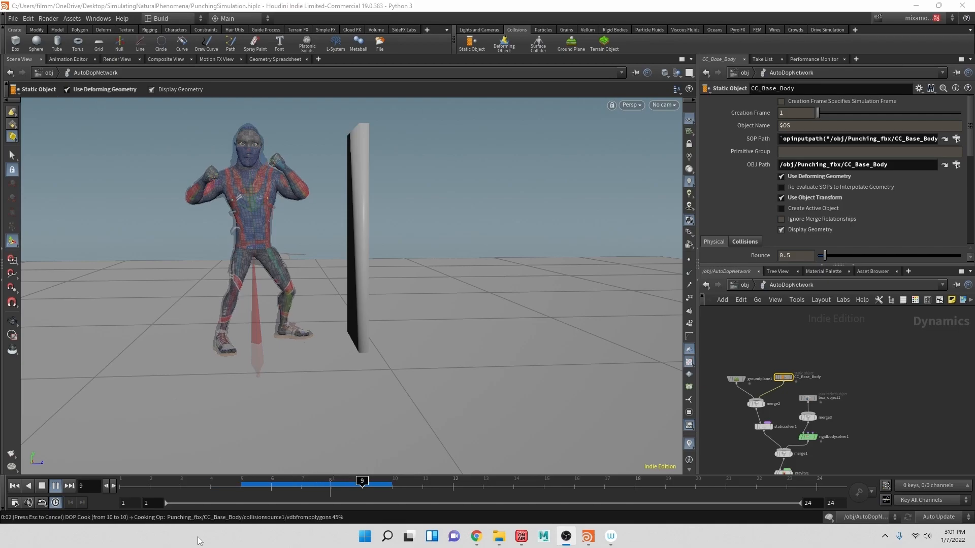
click(54, 486)
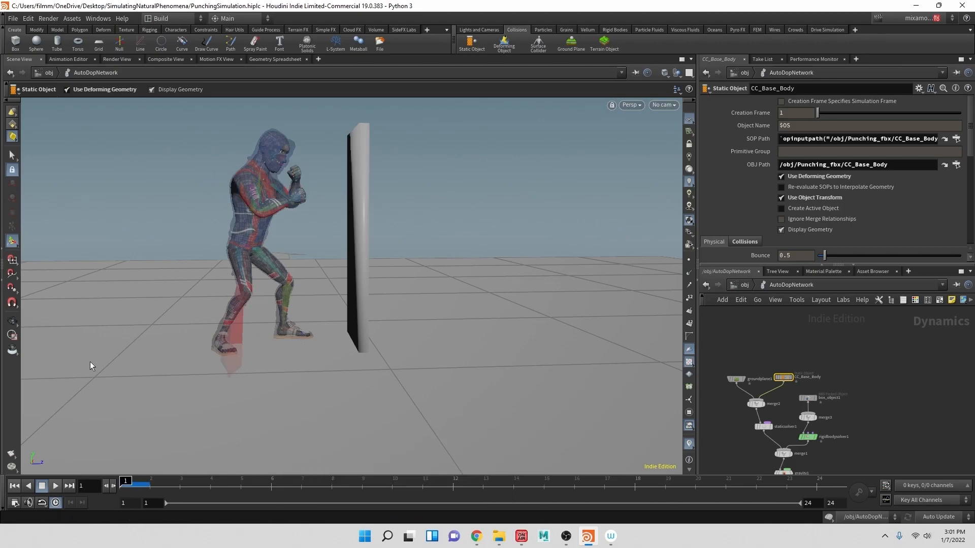
Render a flipbook of the current viewport over the full frame range and play it back in MPlay
right_click(10, 452)
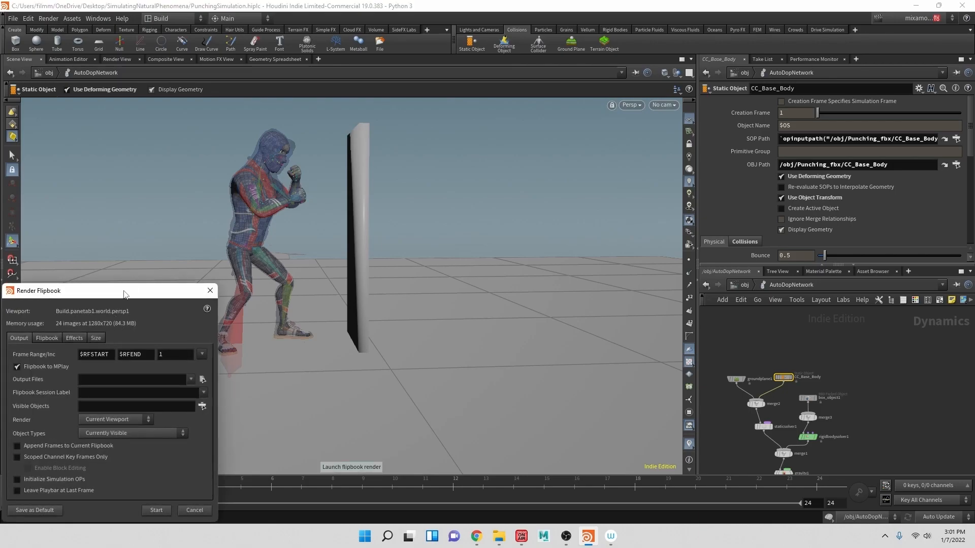
drag(122, 294, 191, 245)
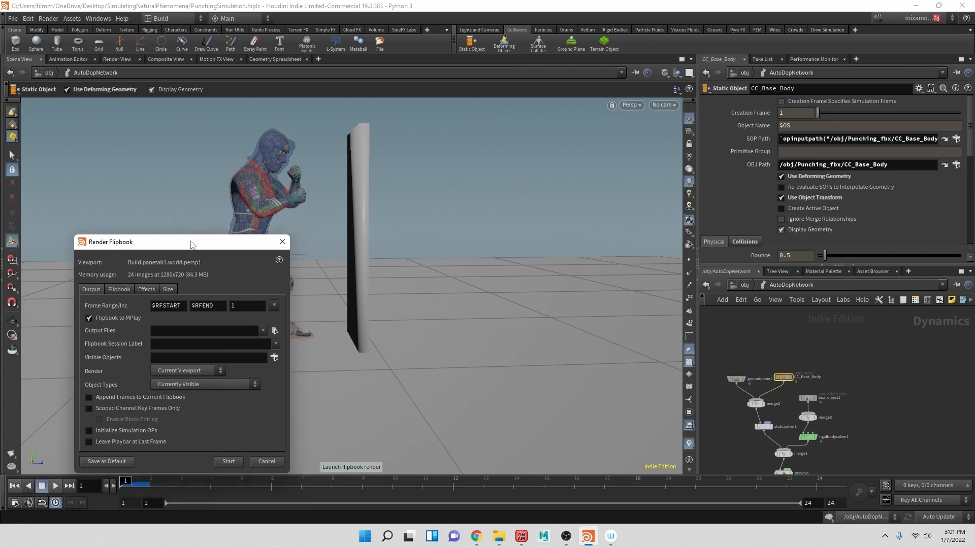
click(229, 462)
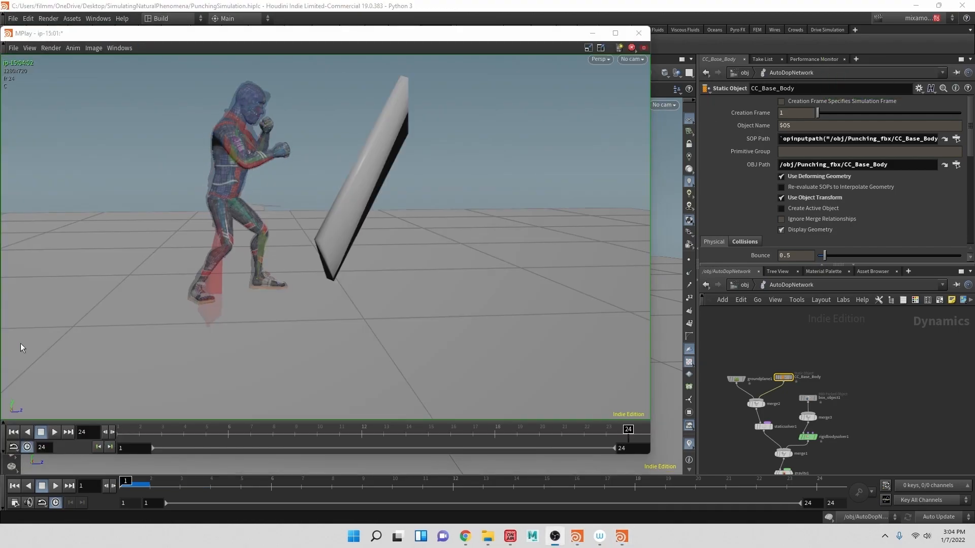
click(55, 432)
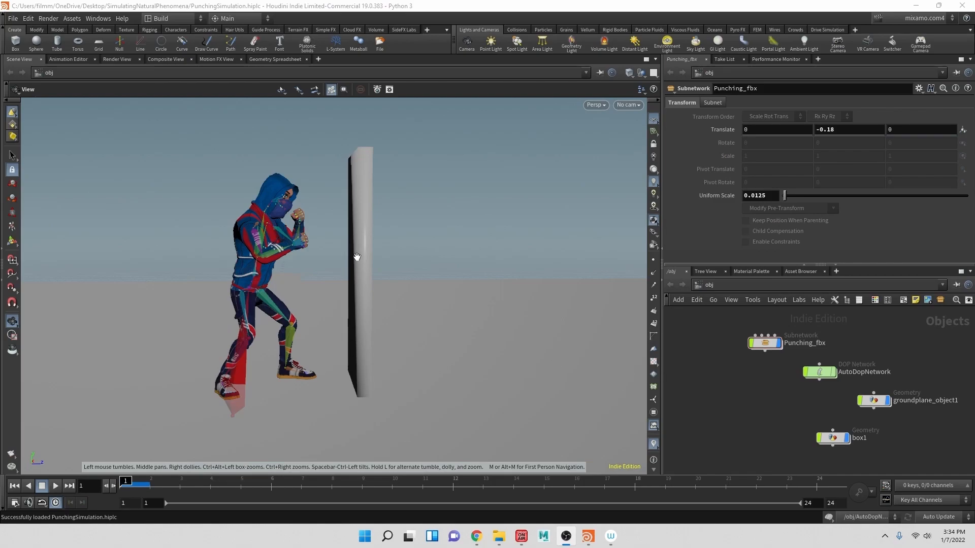
Open the AutoDopNetwork and automatically lay out its nodes
drag(370, 239, 420, 246)
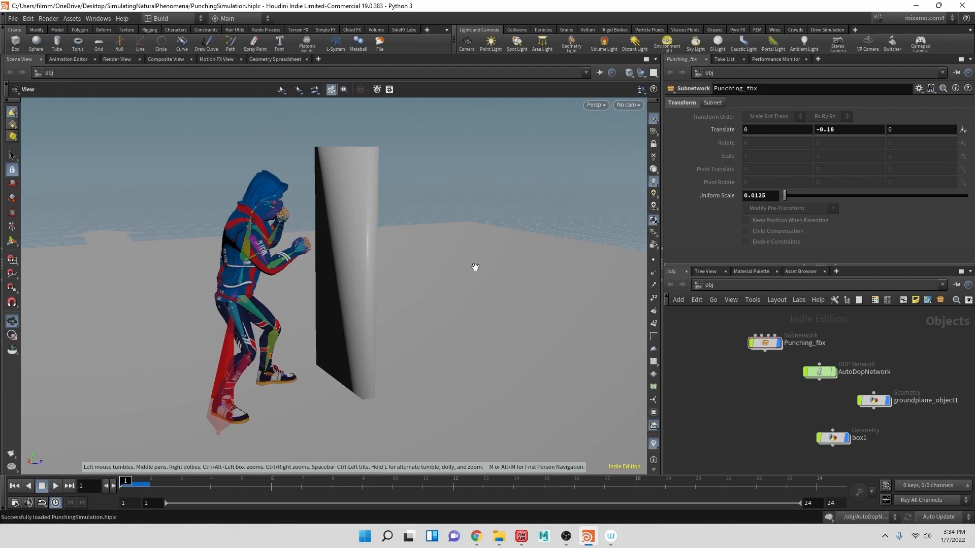
drag(821, 402, 803, 402)
double_click(819, 373)
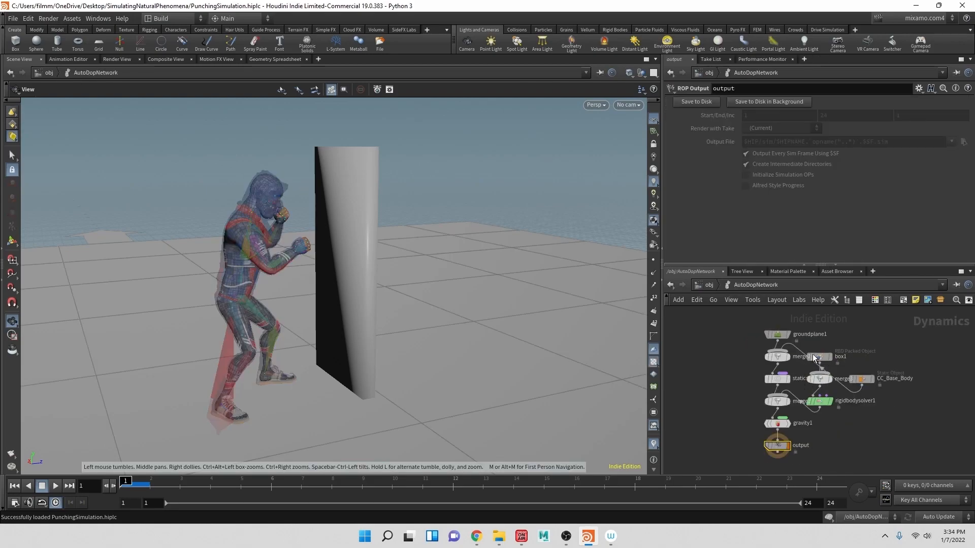
key(l)
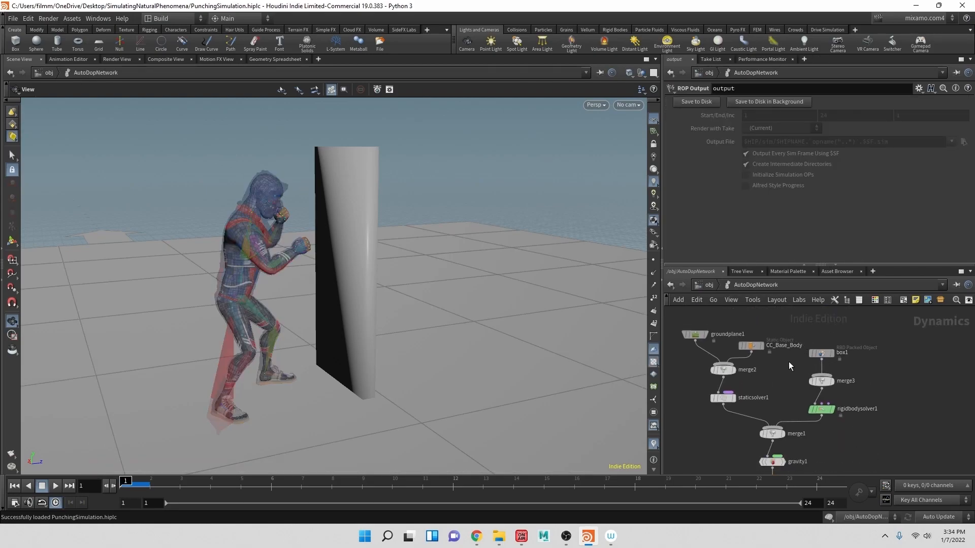
Disable the dynamics simulation and delete the box1, merge3 and rigidbodysolver1 nodes, keeping the ground plane and CC_Base_Body static branch
mouse_move(805, 325)
mouse_down()
mouse_move(853, 421)
mouse_move(820, 326)
mouse_up()
click(832, 518)
drag(824, 312, 847, 422)
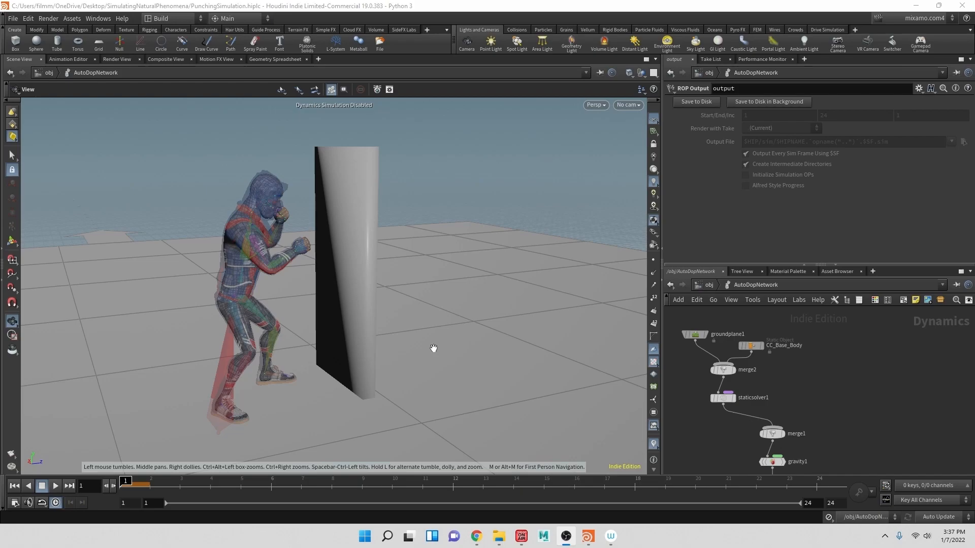
drag(685, 319, 774, 403)
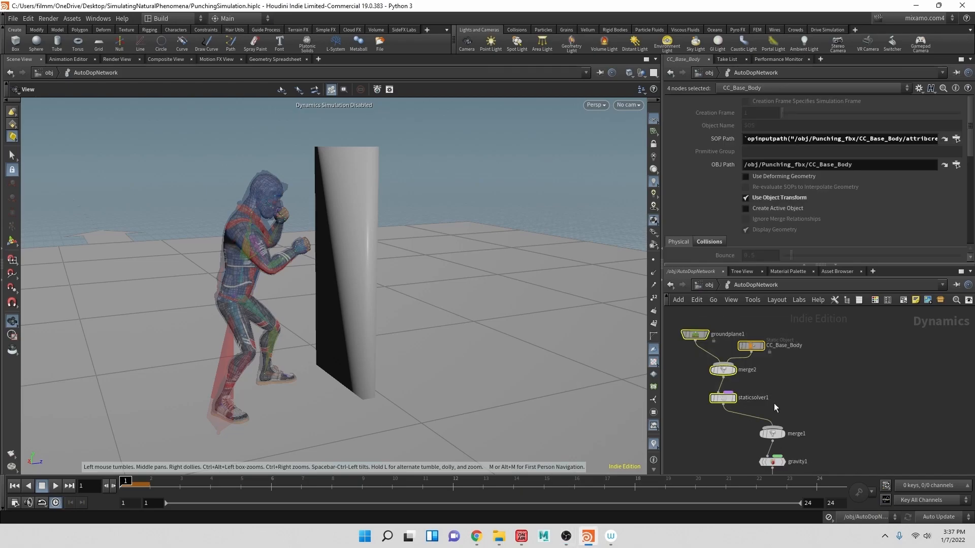
Open the box1 geometry network from the object level and display the original box1 node
click(703, 285)
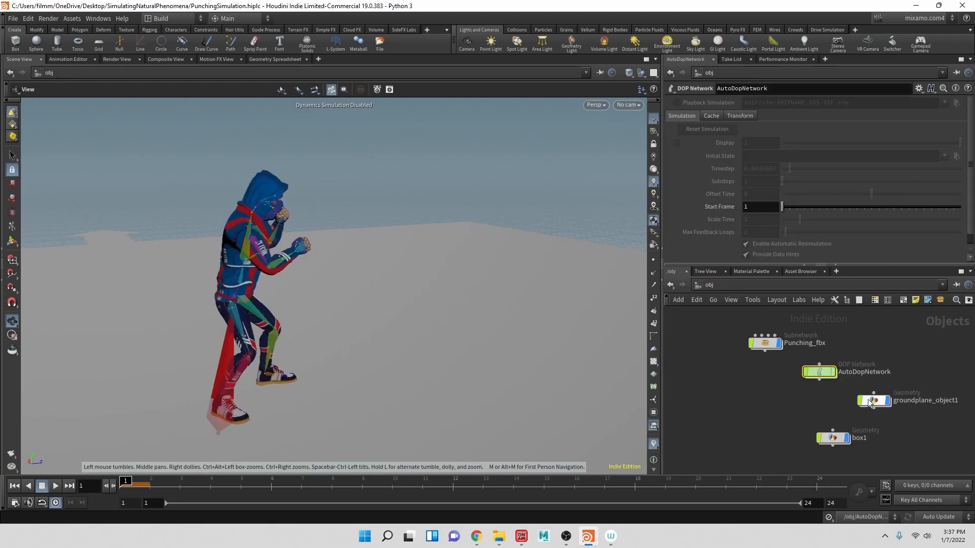
double_click(832, 438)
drag(770, 369, 937, 474)
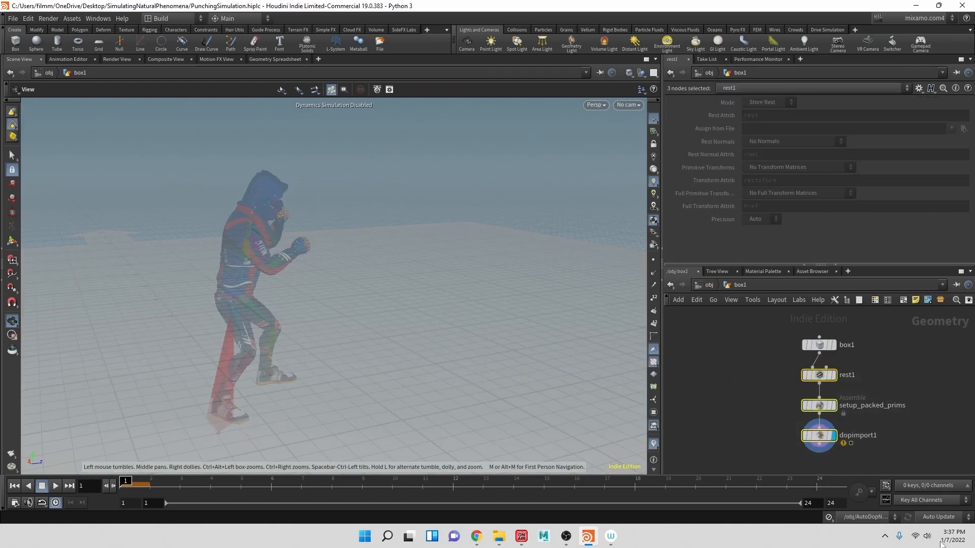
mouse_move(834, 378)
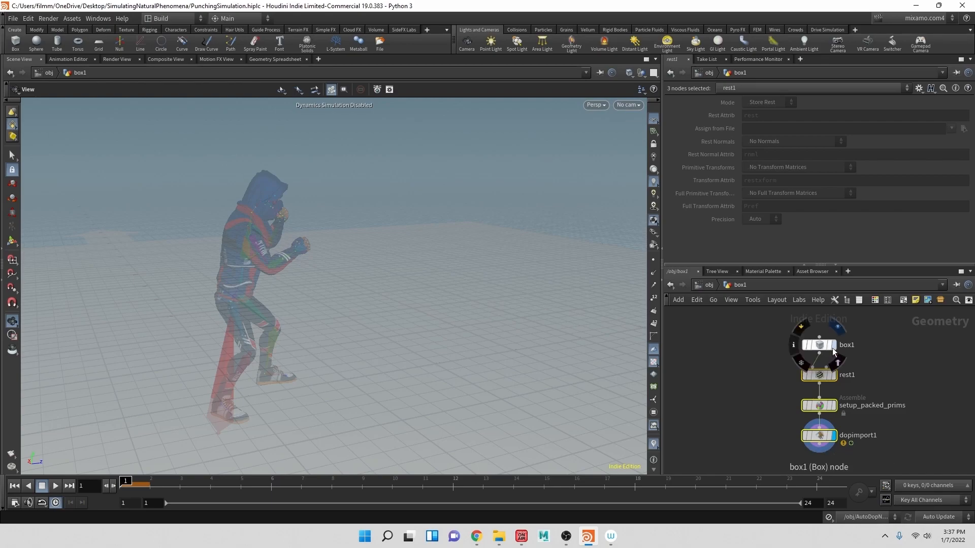
click(833, 349)
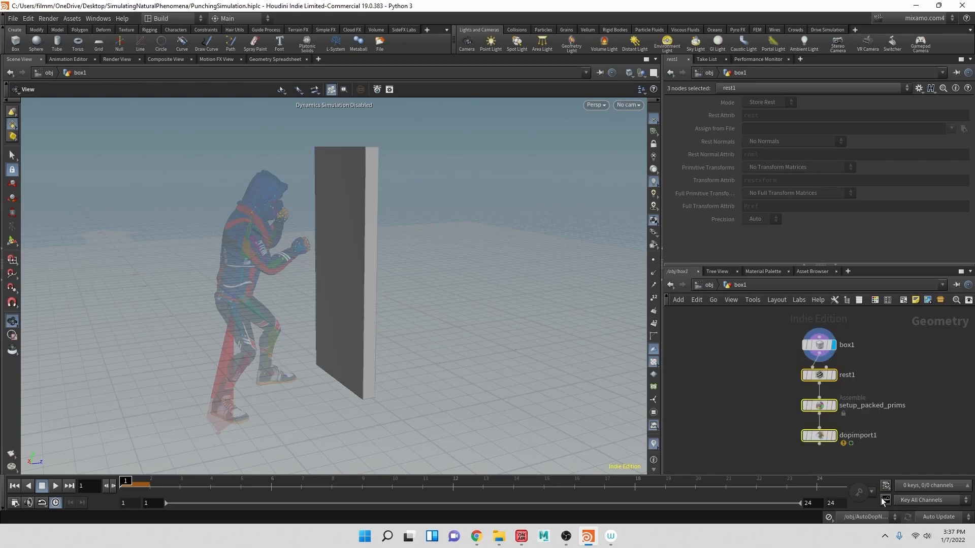
Delete the rest1, setup_packed_prims and dopimport1 nodes below box1
click(824, 377)
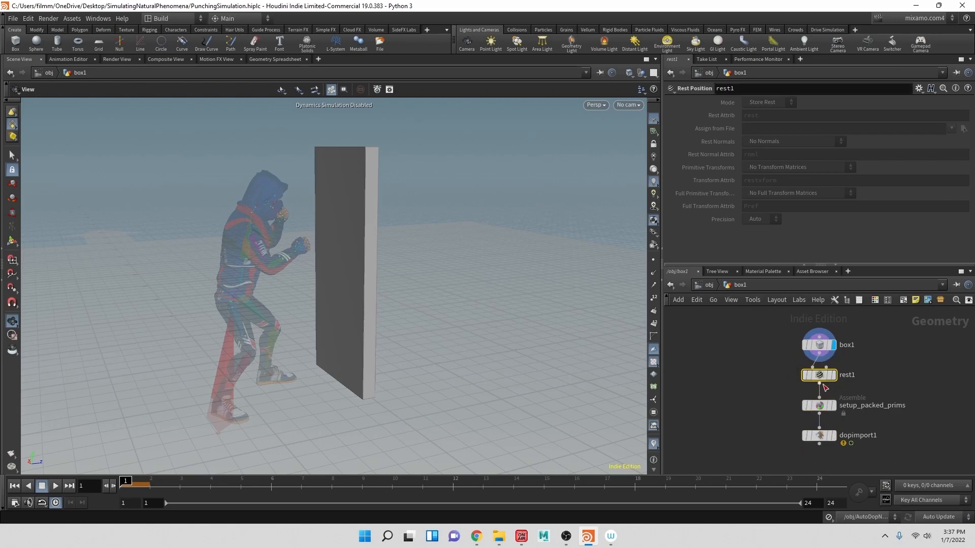
key(Delete)
click(826, 406)
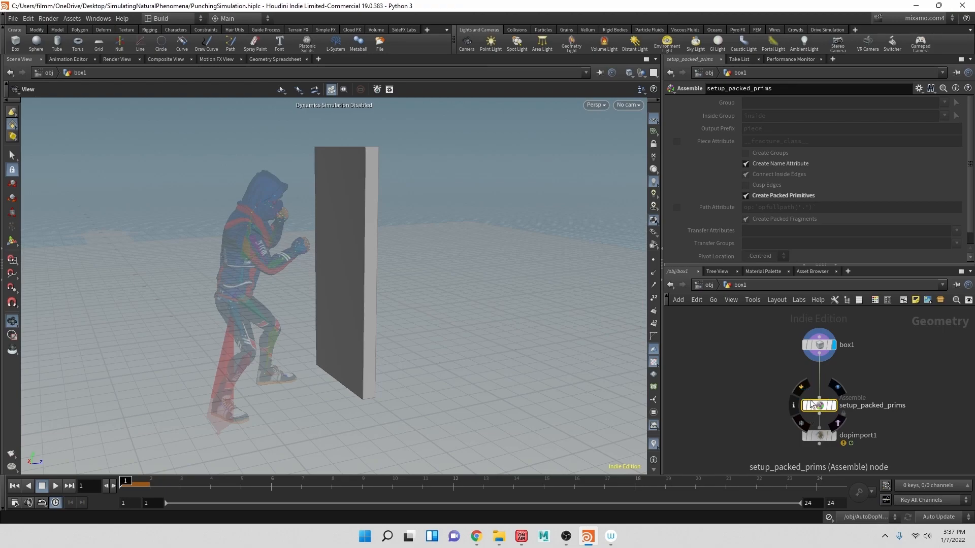
key(Delete)
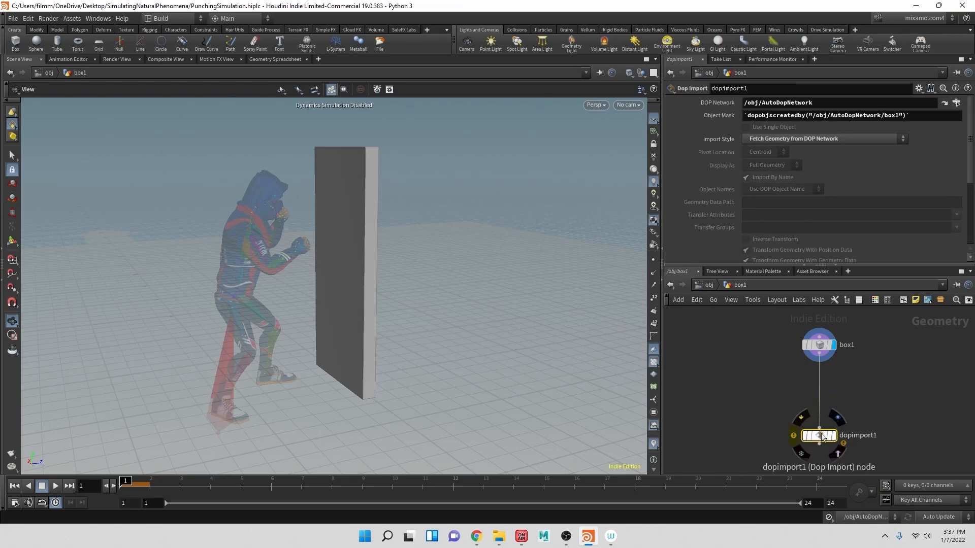
key(Delete)
Scrub the timeline to frame 15 and examine from several angles where the fist meets the box
drag(322, 293, 252, 305)
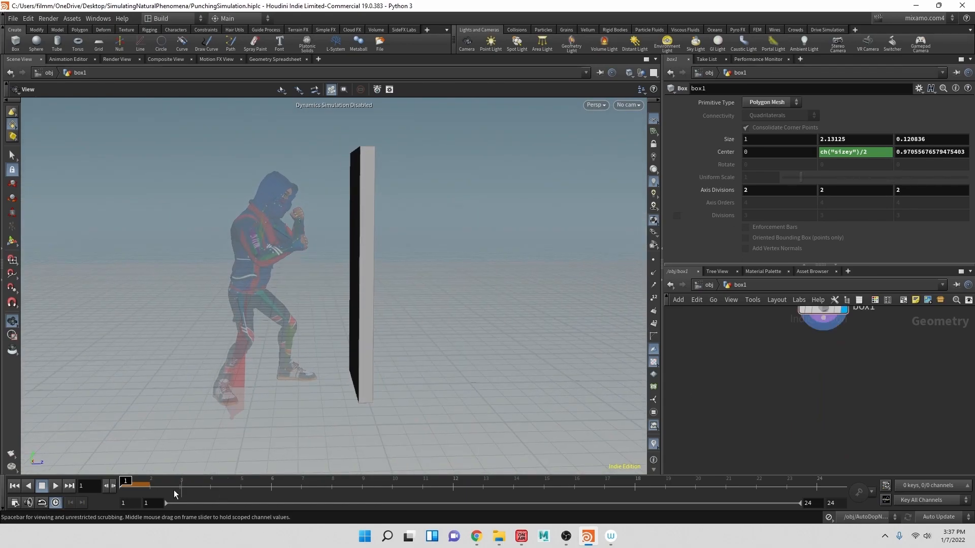
drag(130, 480, 543, 458)
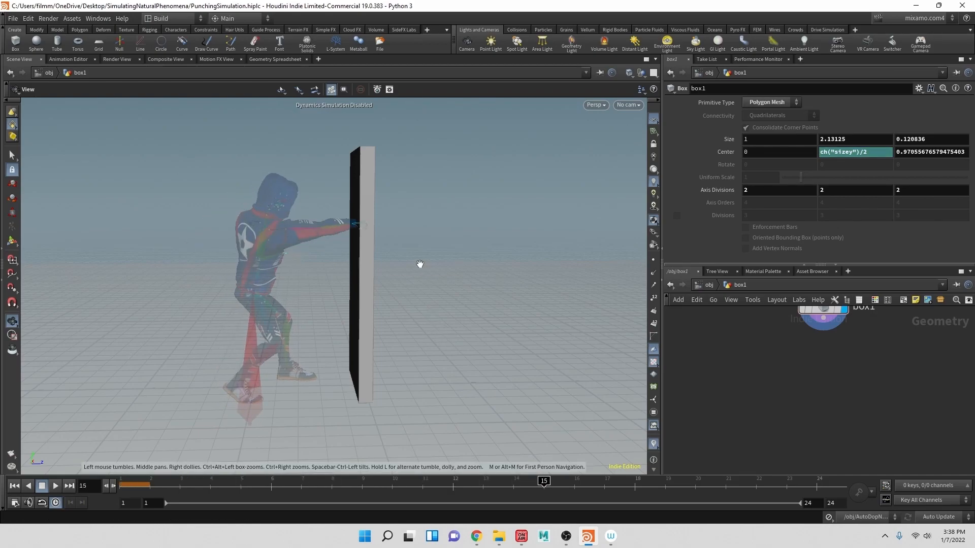
drag(423, 268, 462, 268)
drag(344, 224, 368, 268)
drag(360, 176, 340, 159)
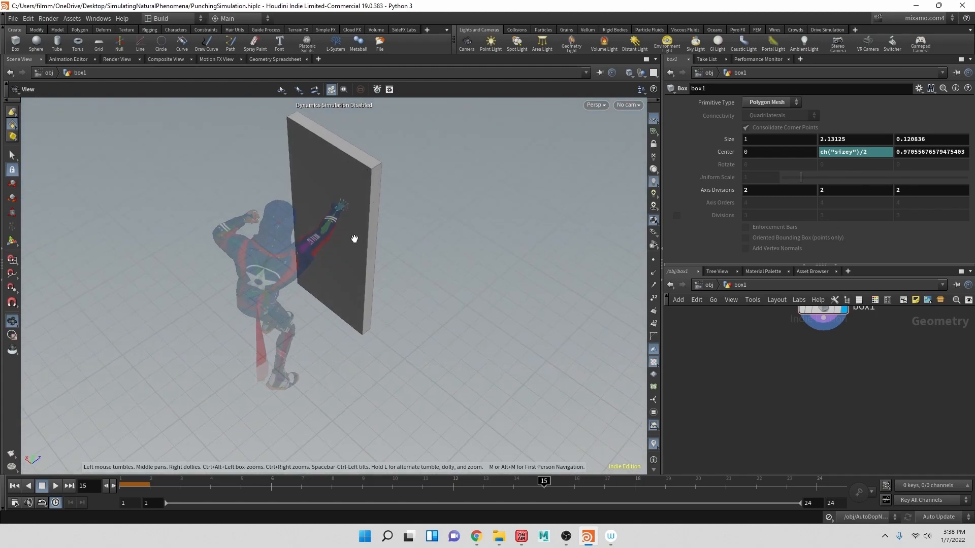
drag(312, 225, 318, 172)
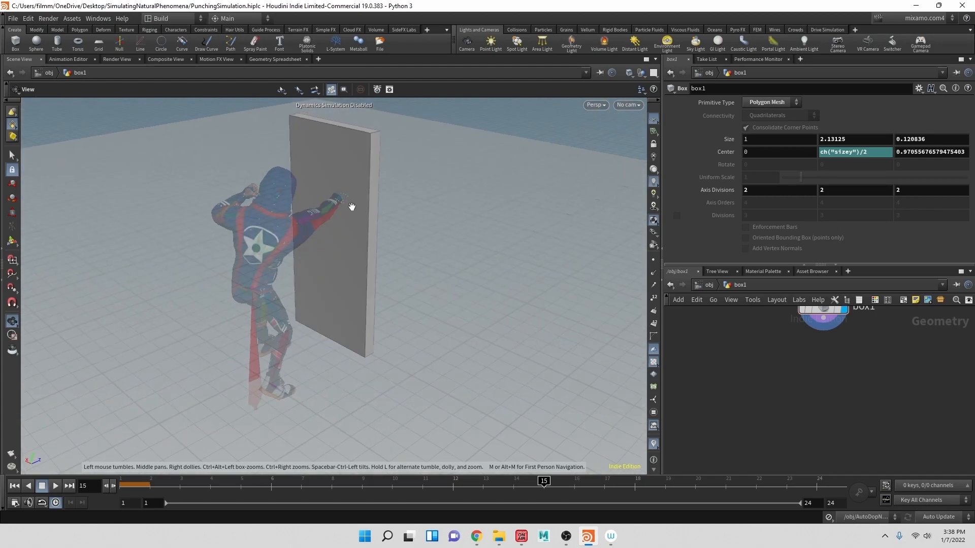
Add a Voronoi Fracture node fed by box1 and place it below the box node
middle_drag(763, 364, 714, 394)
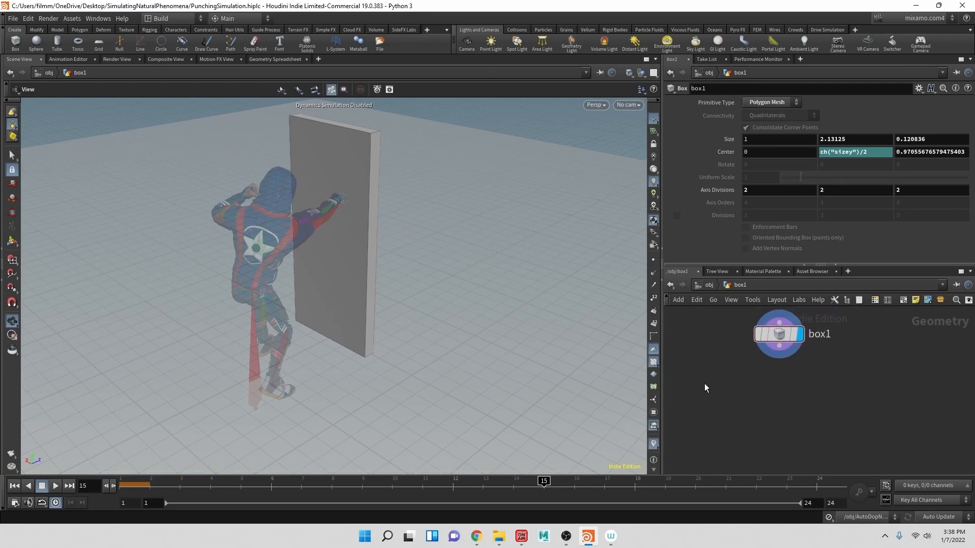
click(771, 358)
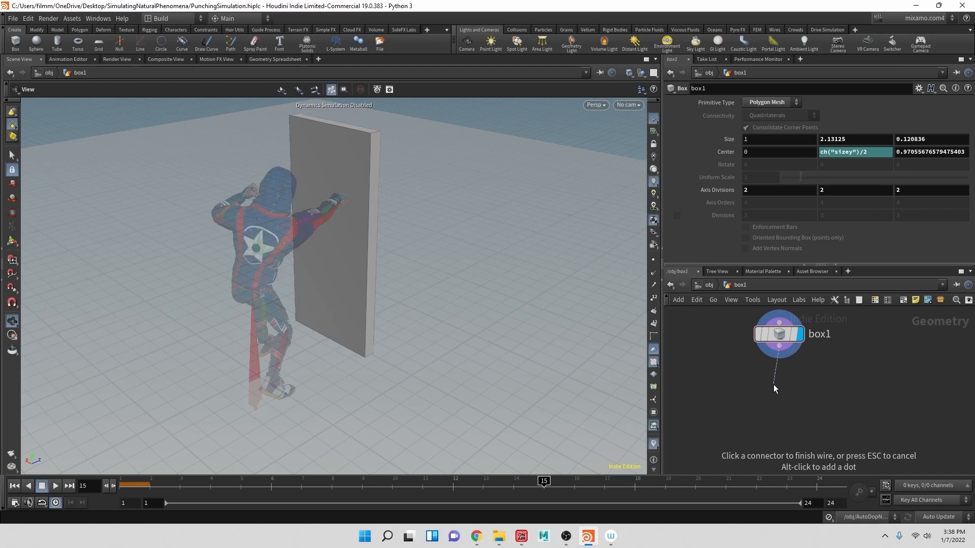
key(Tab)
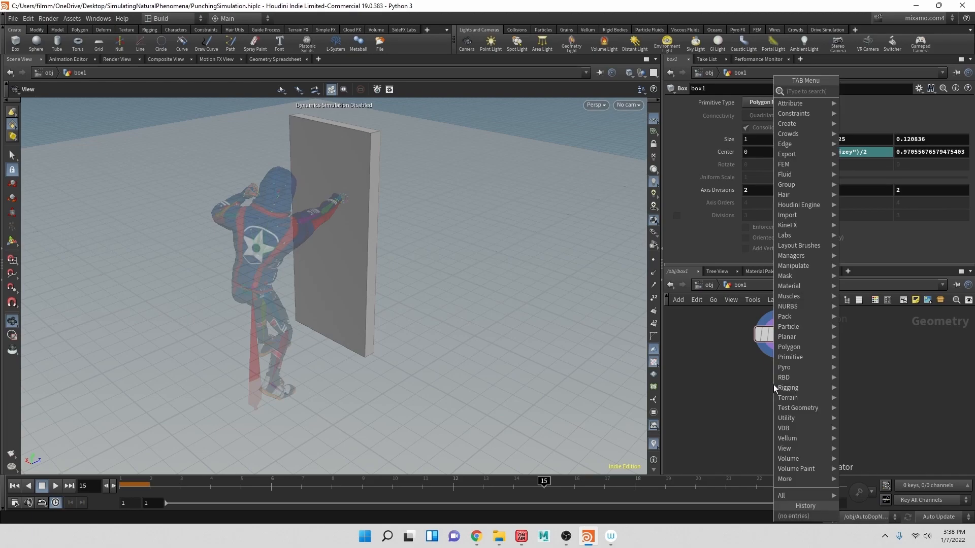
text(vor)
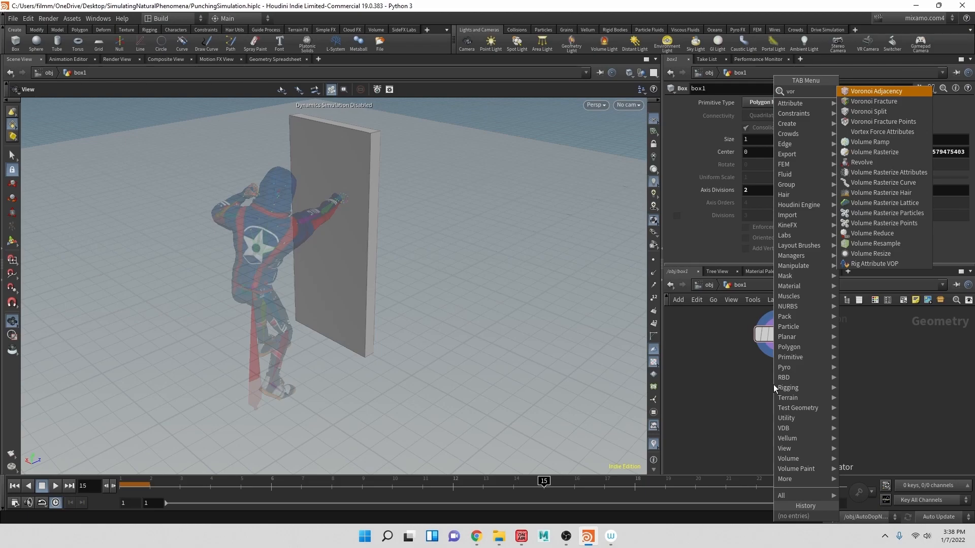
text(onoif)
key(Return)
click(773, 385)
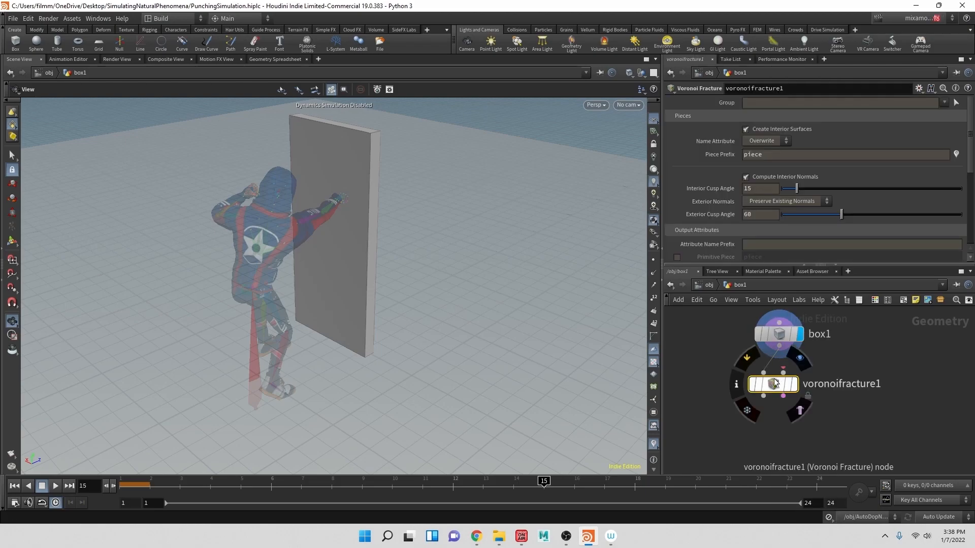
drag(778, 382, 778, 410)
Add a Scatter node fed by box1, wire it into voronoifracture1's second input, and display the fracture node
click(780, 347)
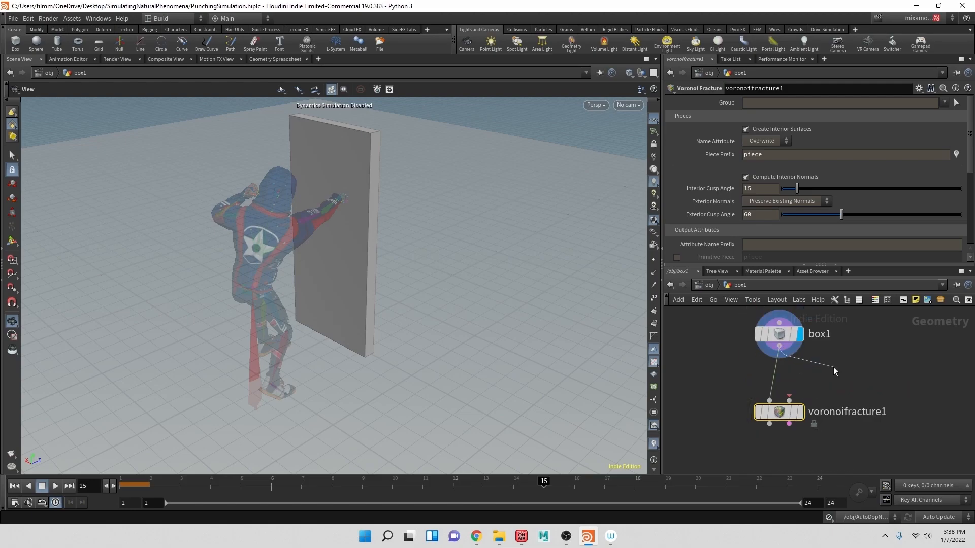
key(Tab)
text(scat)
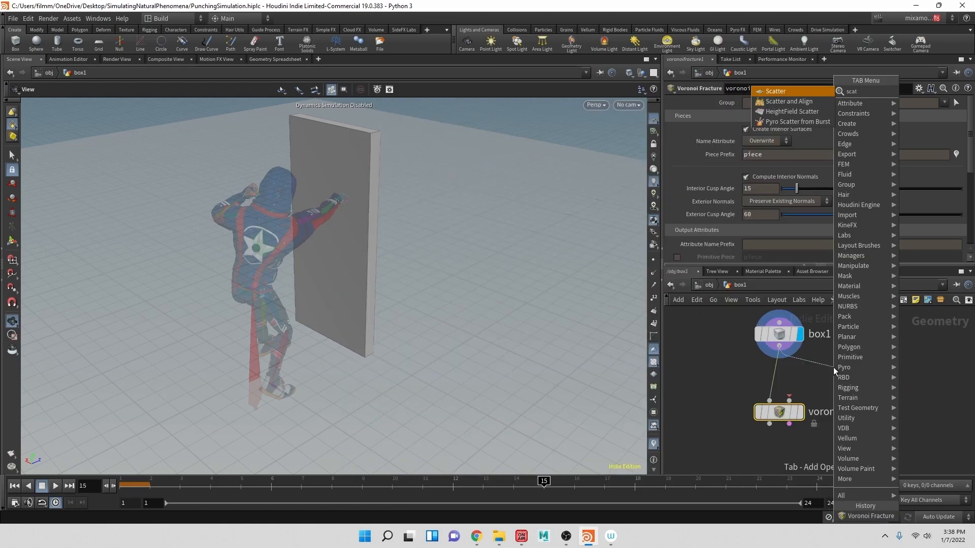
key(Return)
drag(832, 395, 789, 402)
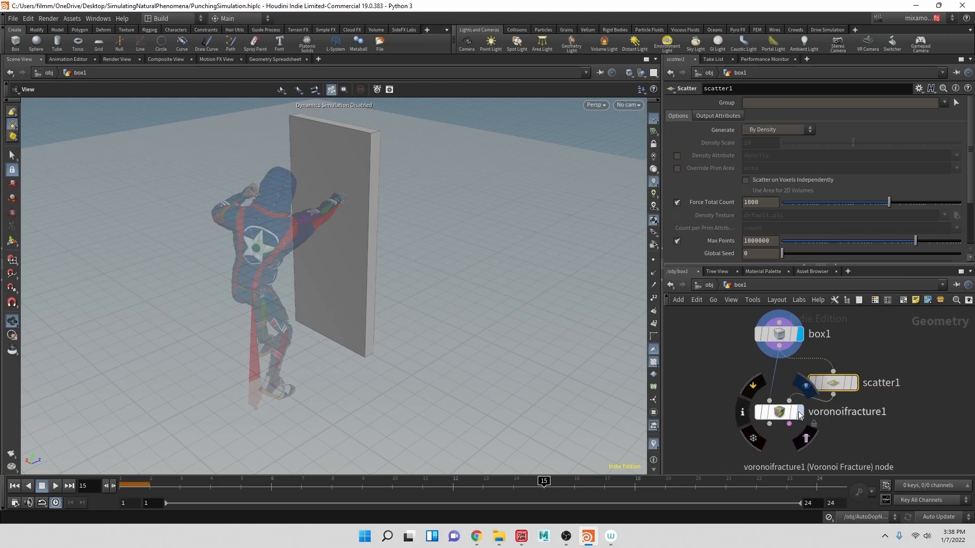
click(800, 413)
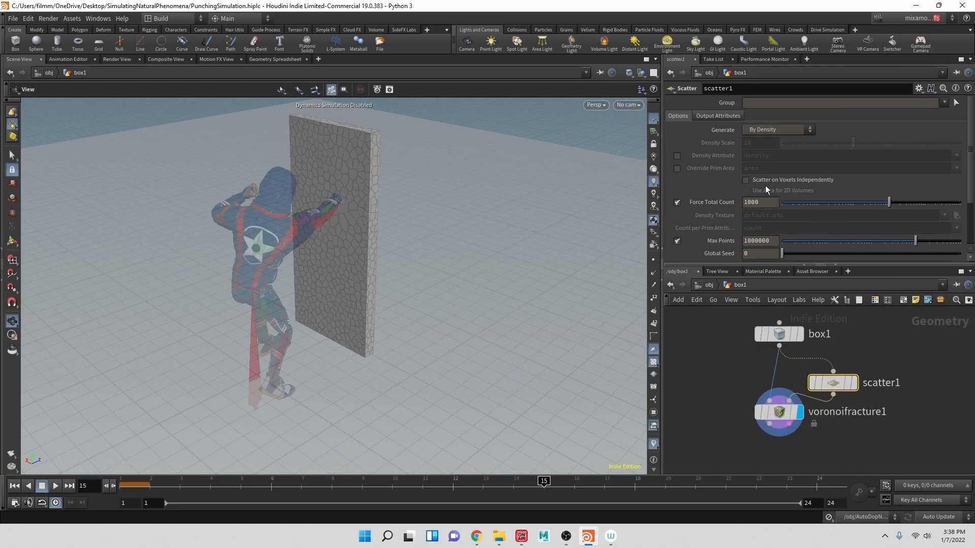
Set scatter1's Force Total Count to 5
click(764, 204)
text(5)
key(Return)
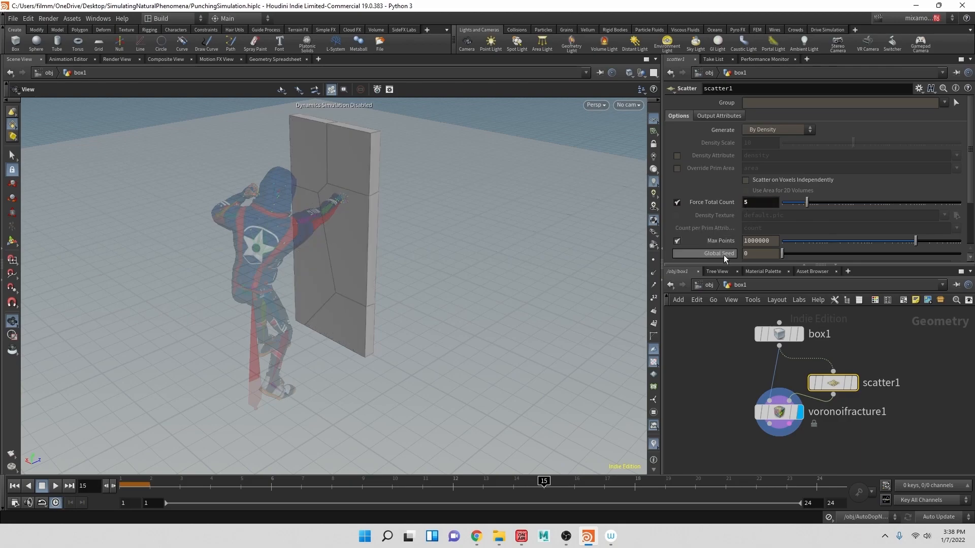
Try different global seeds on scatter1 and settle on 1.03, placing one fracture piece where the fist hits the box
scroll(675, 244, down, 1)
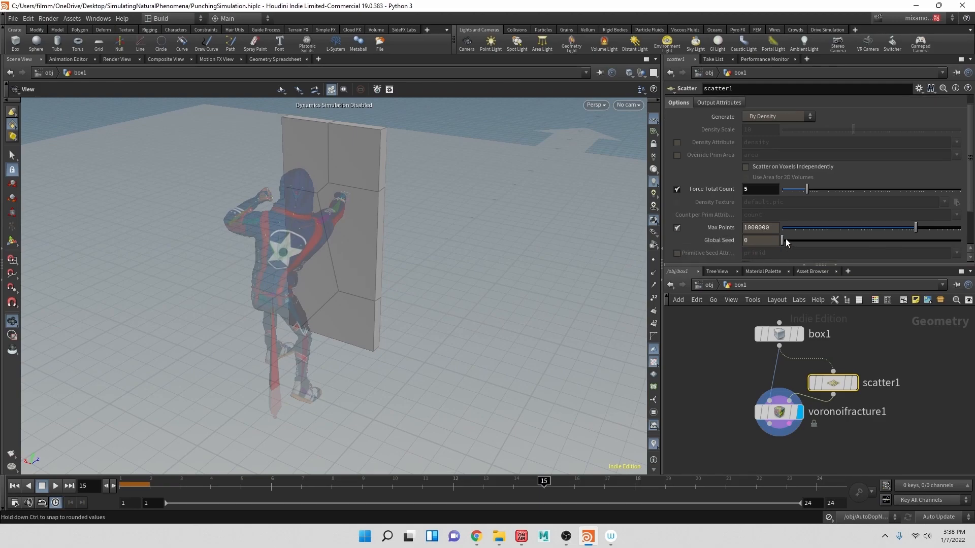
drag(787, 240, 794, 239)
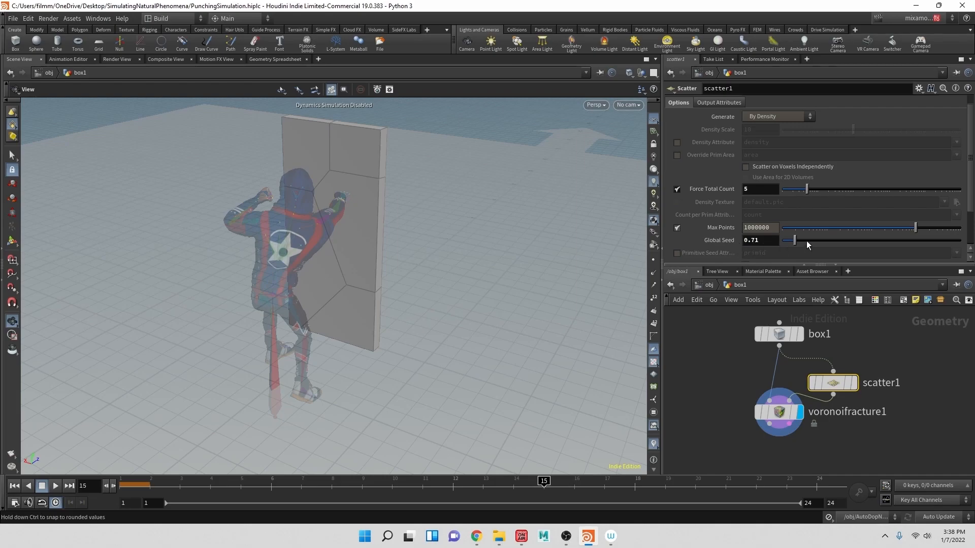
click(803, 239)
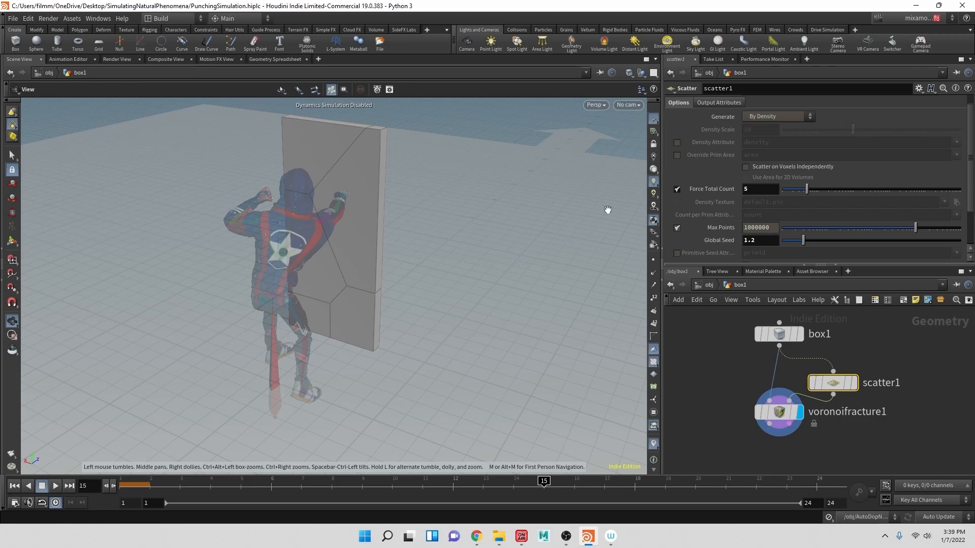
click(825, 239)
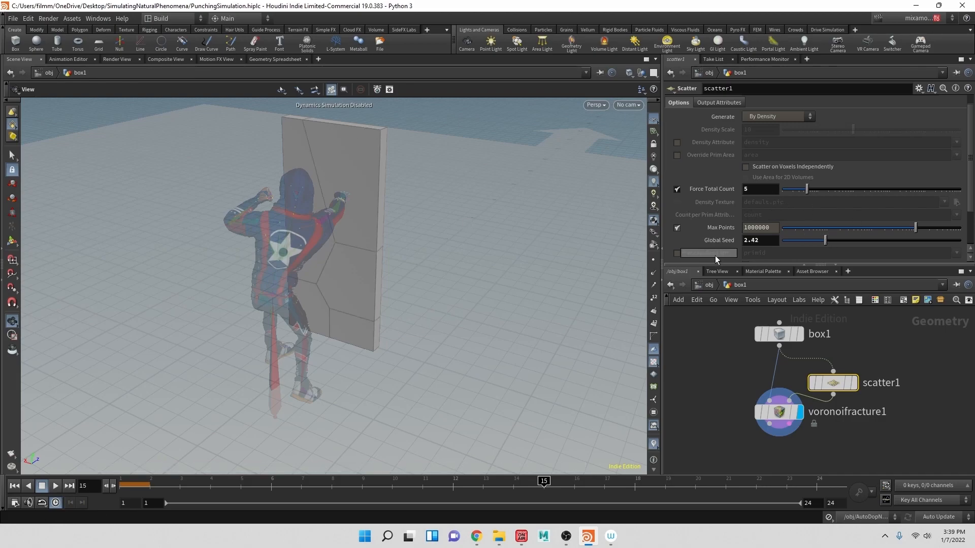
click(852, 240)
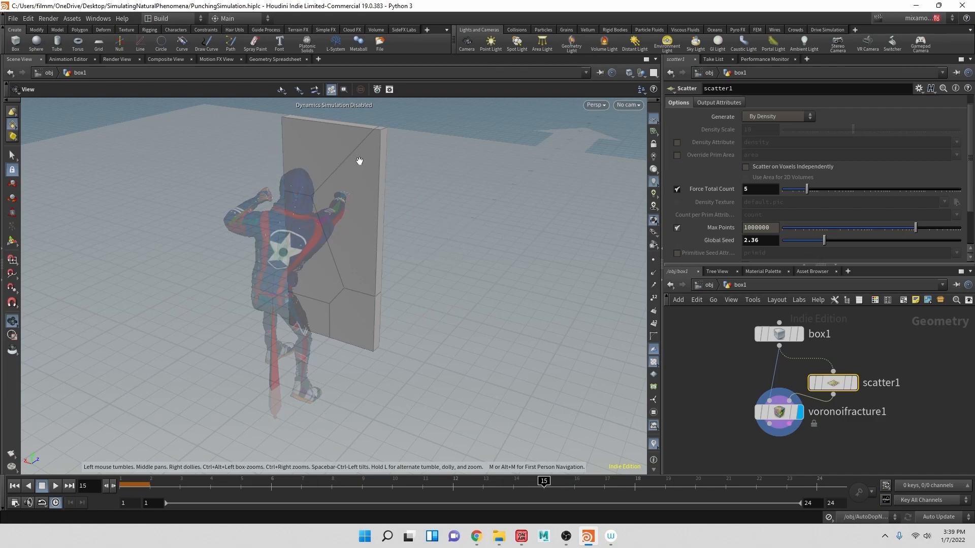
mouse_move(807, 241)
mouse_down()
mouse_move(790, 242)
mouse_move(802, 244)
mouse_up()
drag(384, 285, 433, 235)
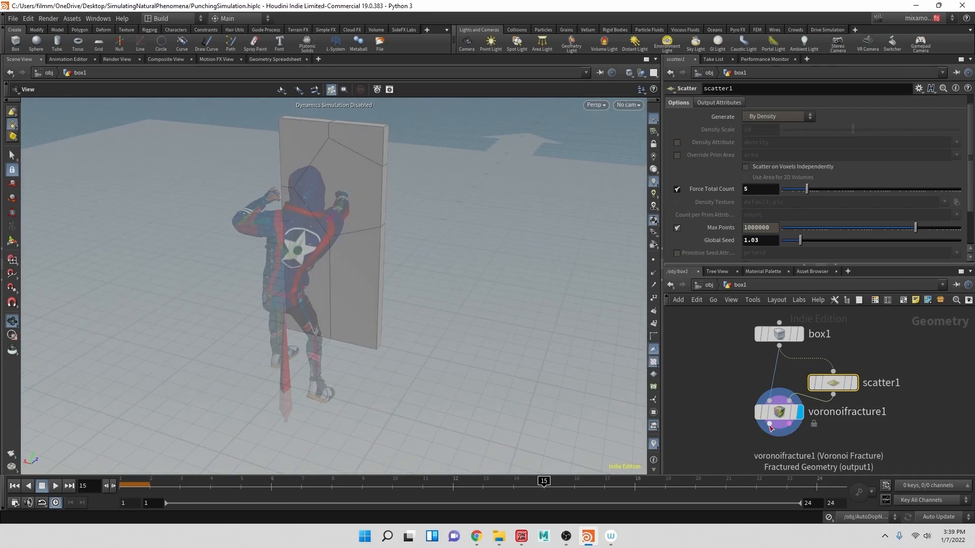
Add a Blast node to the fractured geometry output of voronoifracture1 and display it
mouse_move(771, 425)
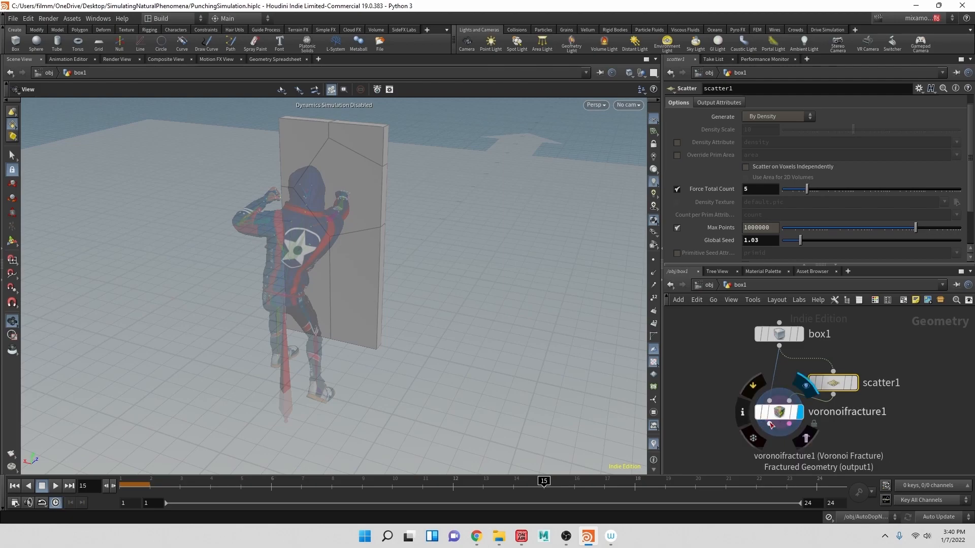
middle_drag(842, 449, 811, 407)
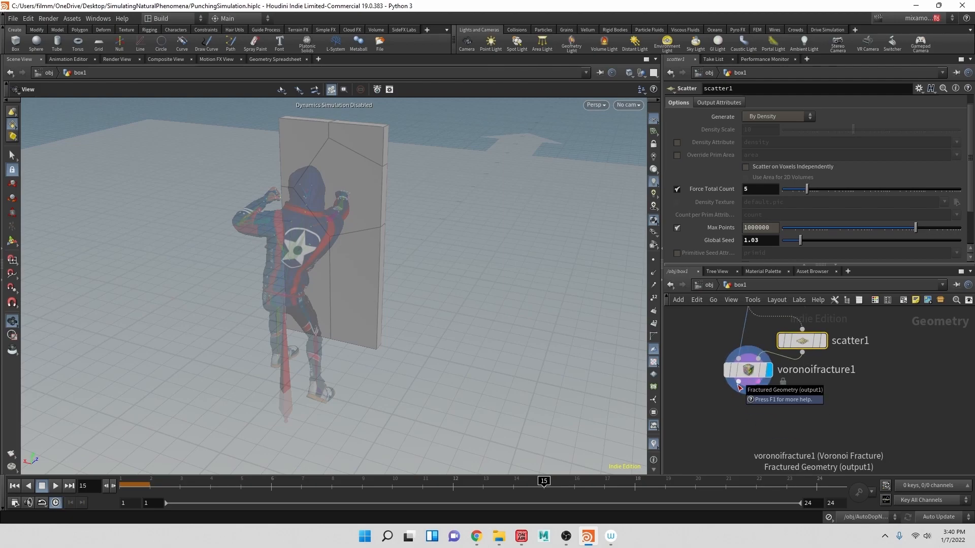
click(739, 388)
click(727, 405)
text(blas)
key(Return)
mouse_move(710, 410)
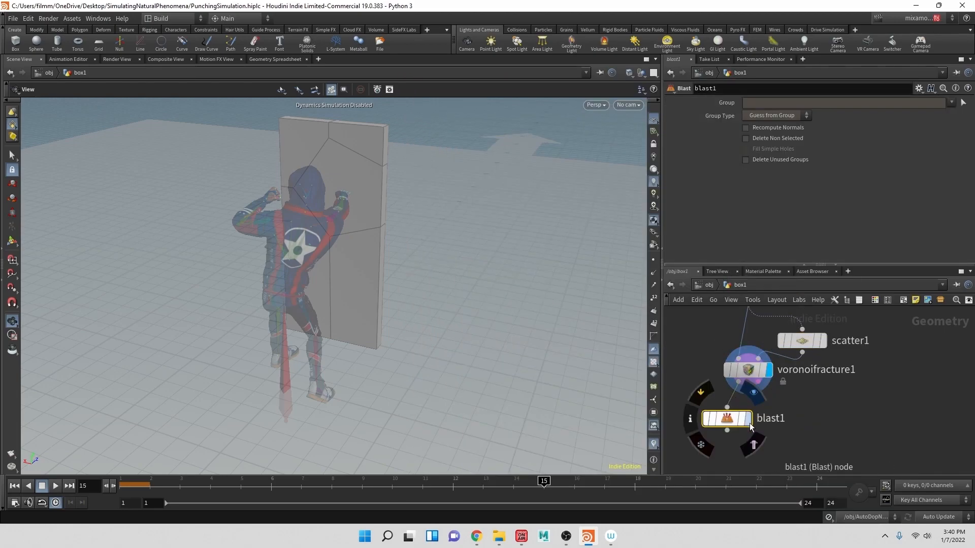
click(747, 419)
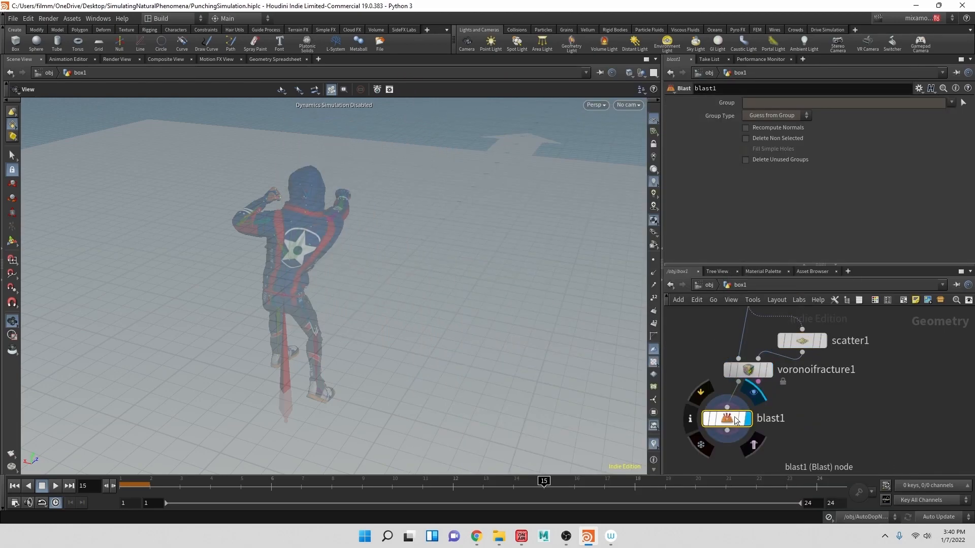
click(951, 103)
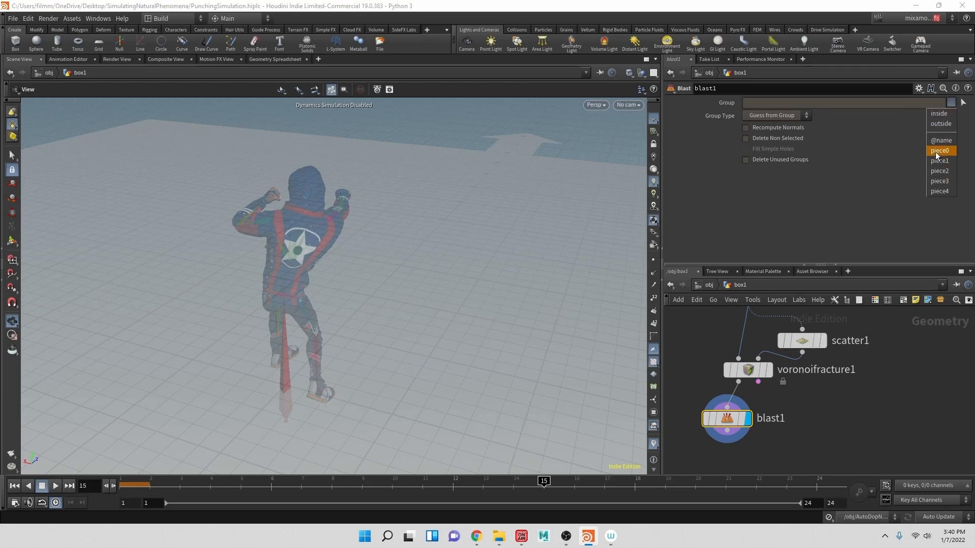
click(936, 153)
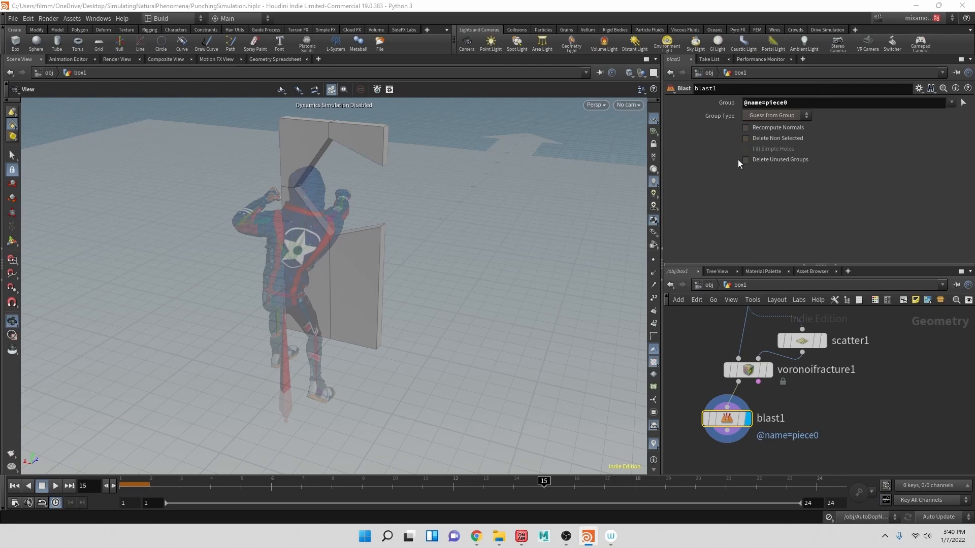
drag(431, 233, 284, 193)
Rename the blast1 node to StaticGeo
double_click(780, 418)
double_click(781, 418)
text(StaticM)
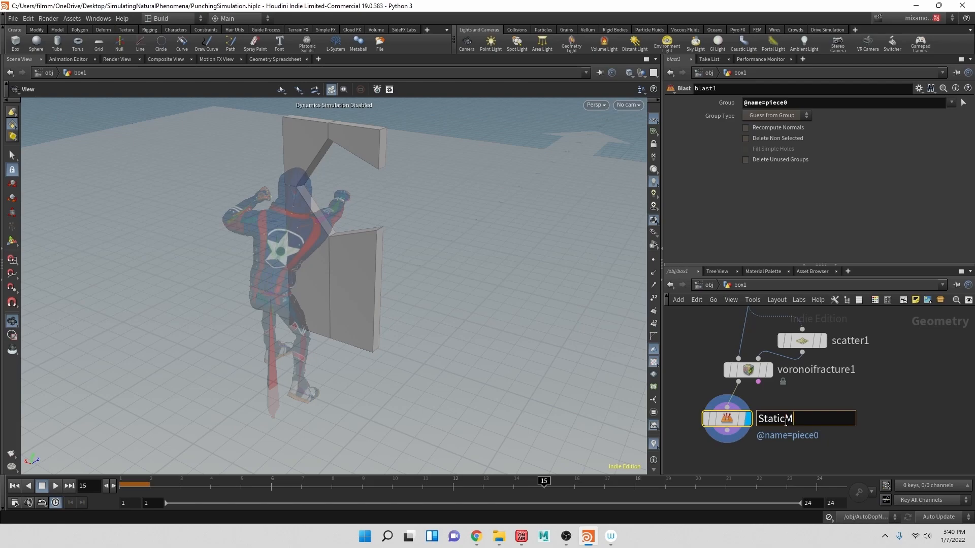
key(BackSpace)
text(Geom)
key(BackSpace)
key(Return)
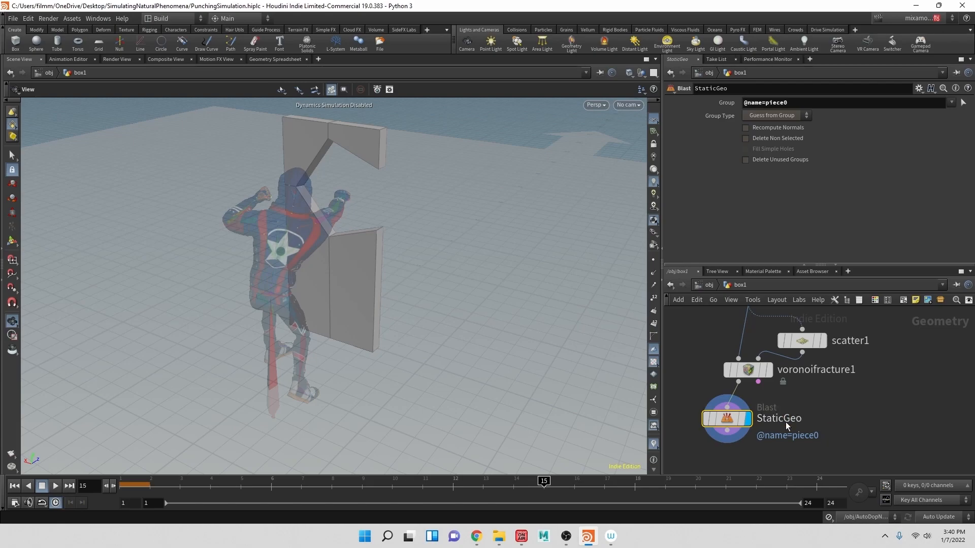
Duplicate StaticGeo beside the original as DynamicGeo and enable Delete Non Selected on it to keep only piece0
alt+drag(729, 419, 801, 423)
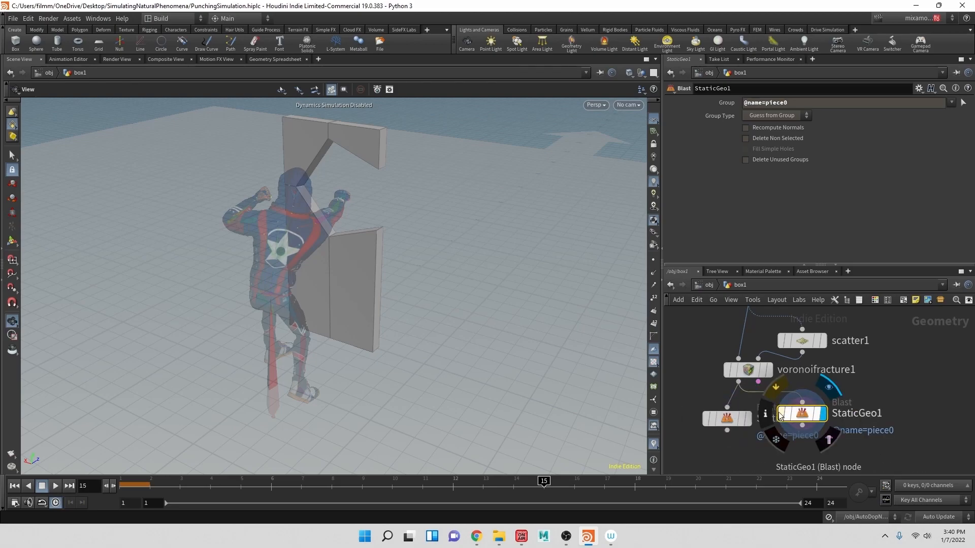
double_click(858, 424)
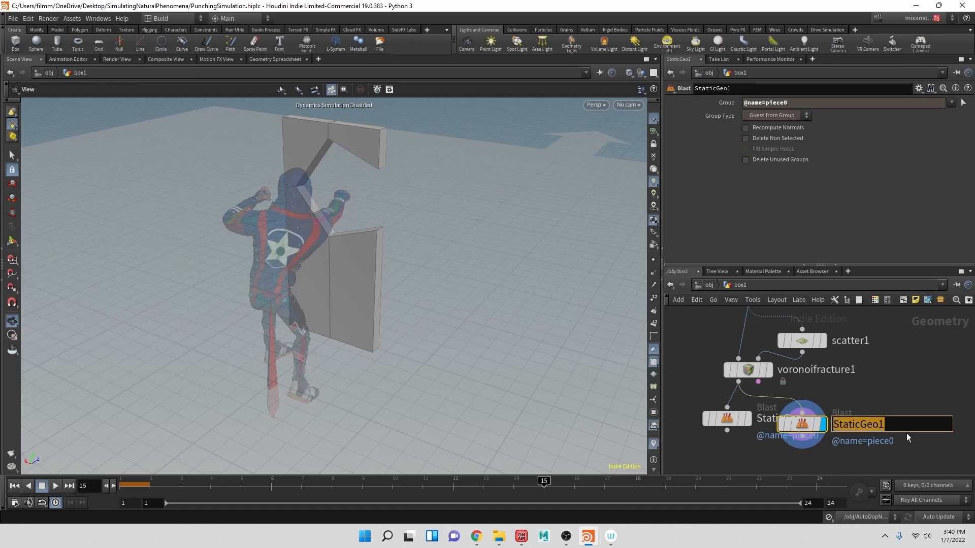
text(Dynamic)
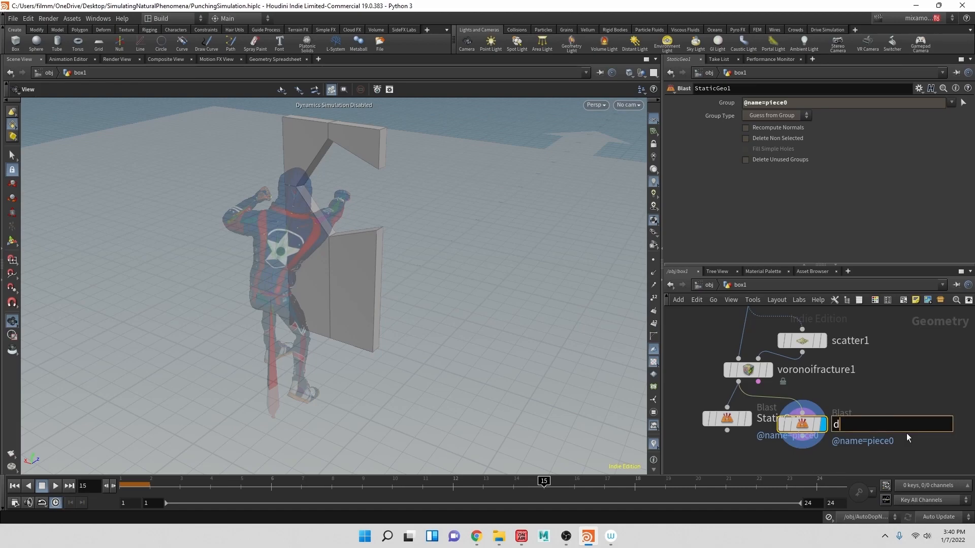
text(Geo)
key(Return)
mouse_move(819, 431)
drag(819, 431, 854, 425)
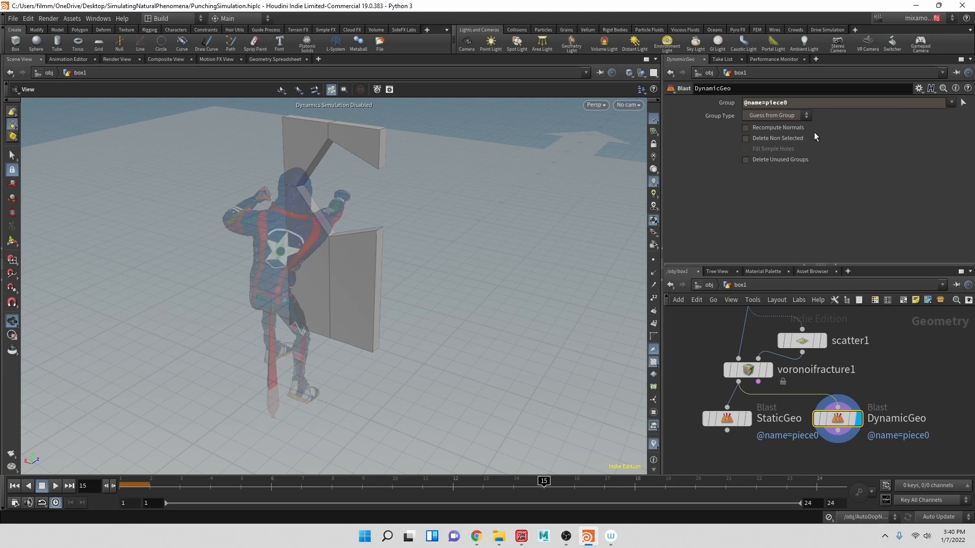
click(745, 138)
drag(429, 159, 436, 189)
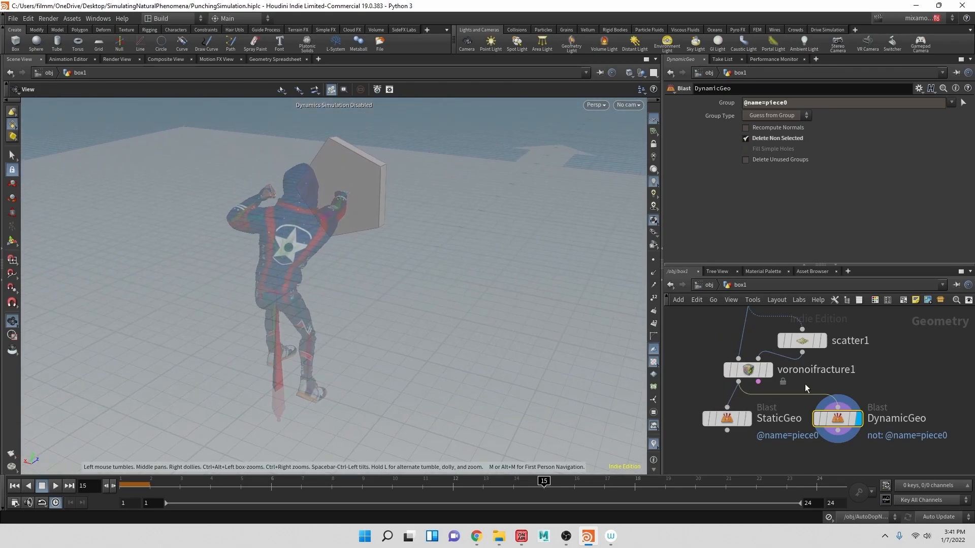
scroll(724, 447, down, 3)
middle_click(707, 399)
middle_drag(717, 388, 712, 347)
mouse_move(723, 394)
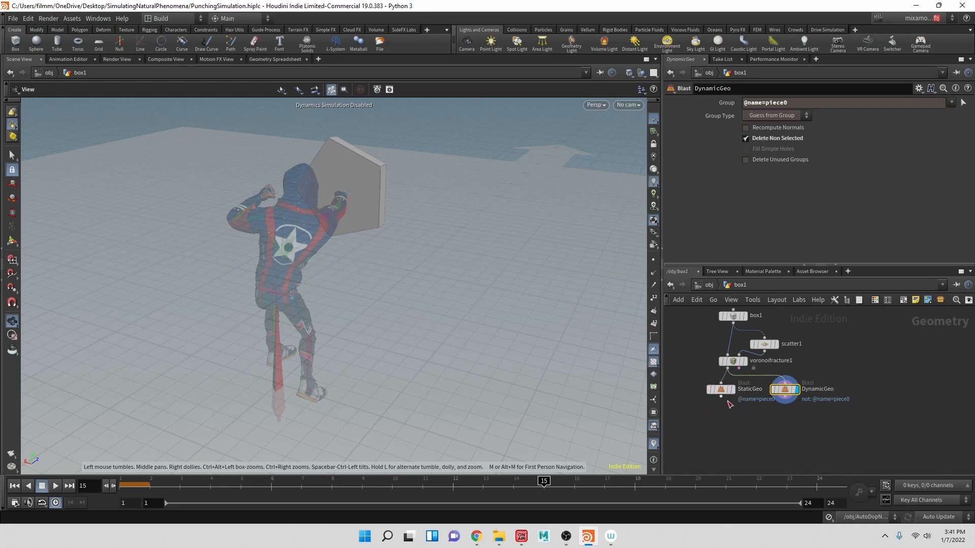
drag(721, 396, 709, 423)
key(Tab)
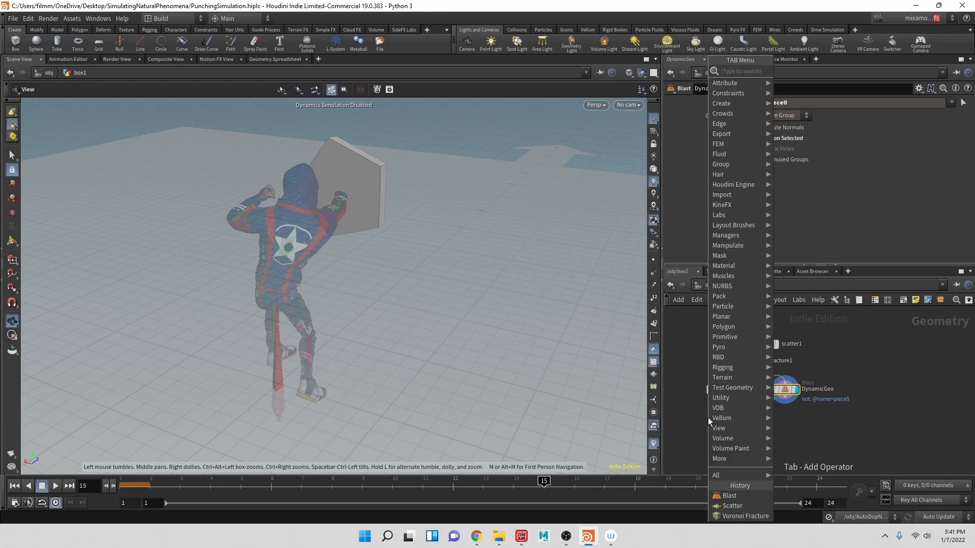
text(null)
key(Return)
click(727, 421)
text(OU)
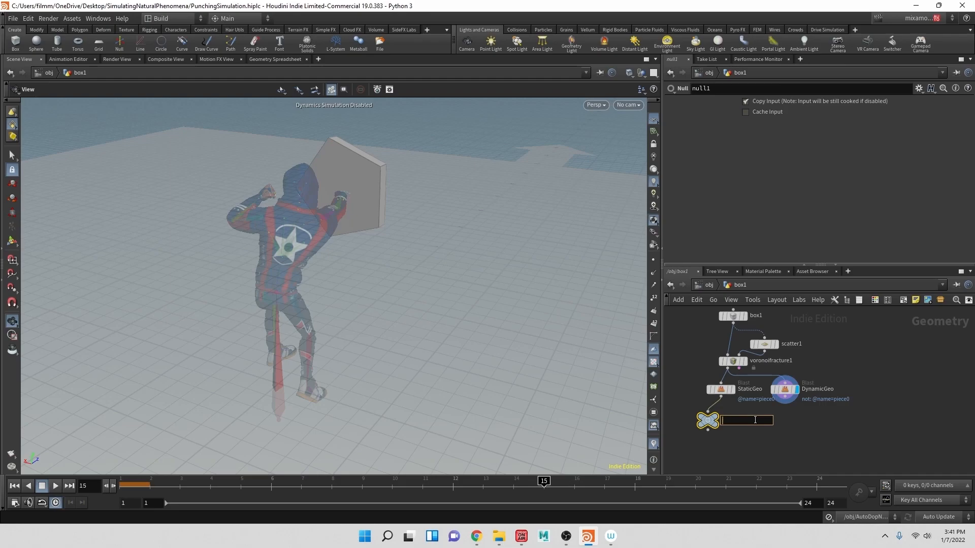
click(709, 425)
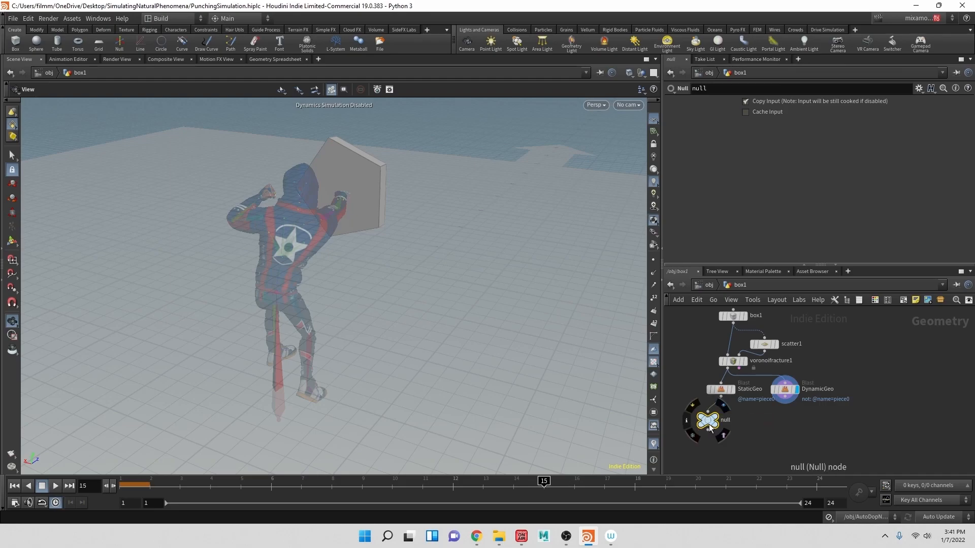
key(Delete)
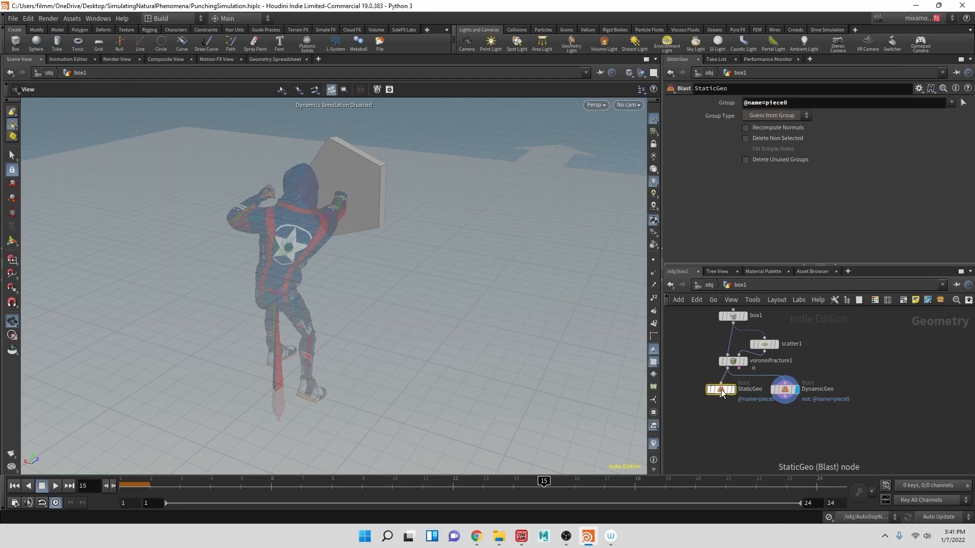
Display the StaticGeo blast node's output
click(732, 390)
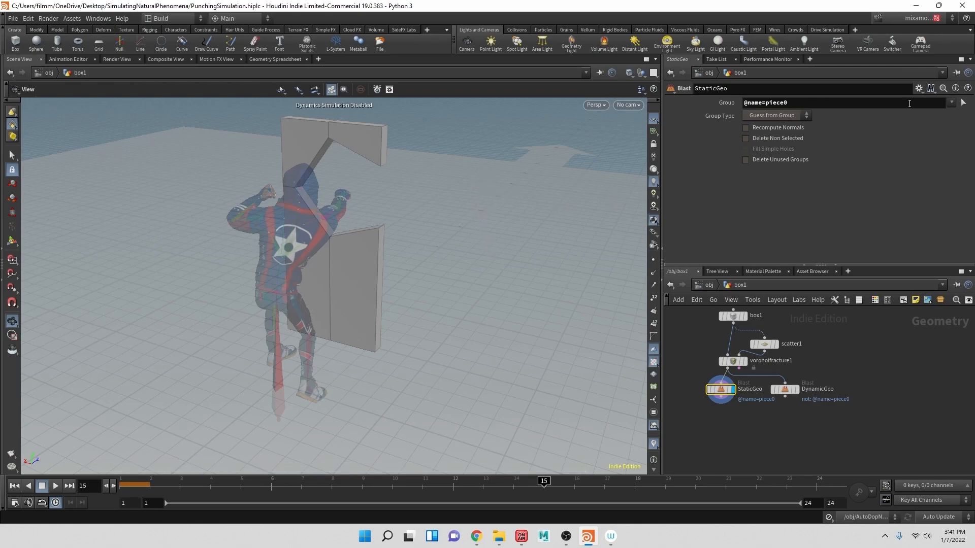
click(952, 103)
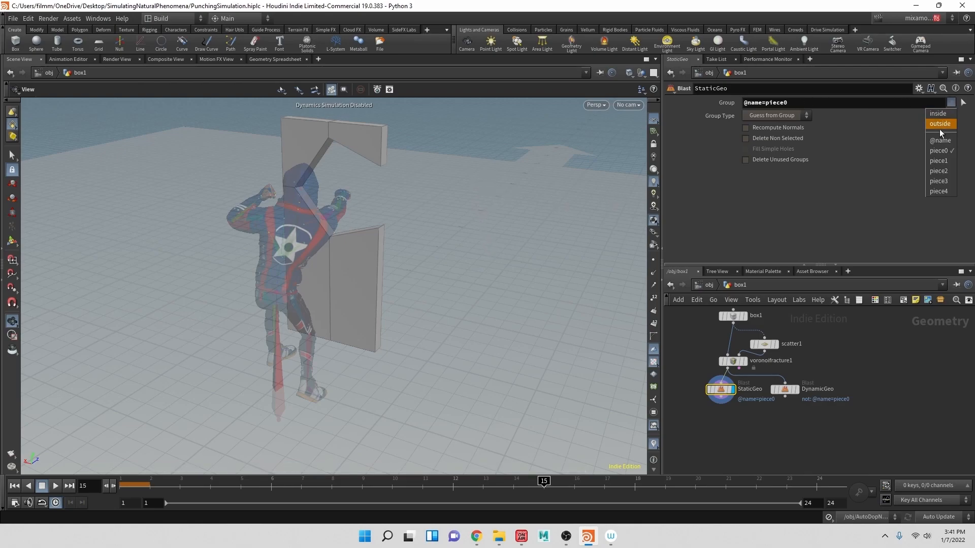
click(940, 159)
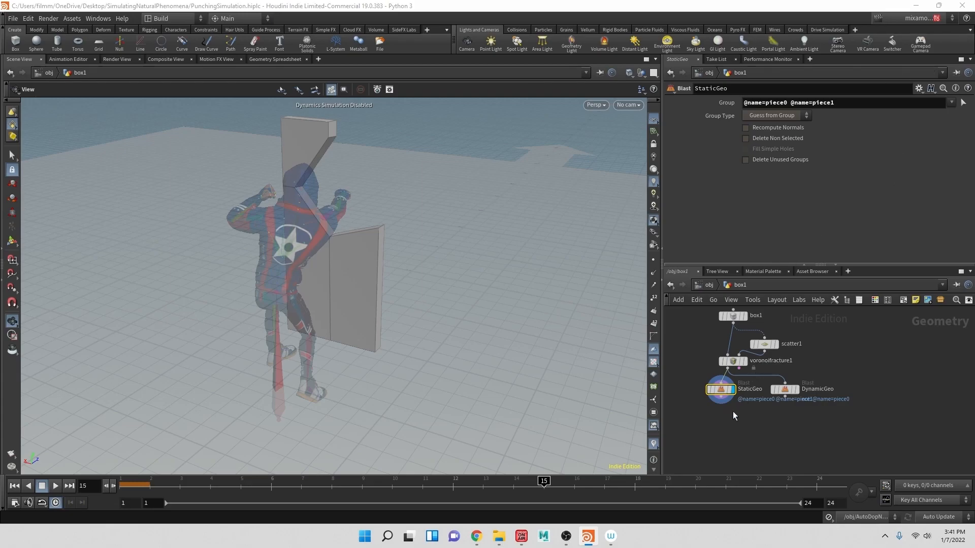
click(793, 389)
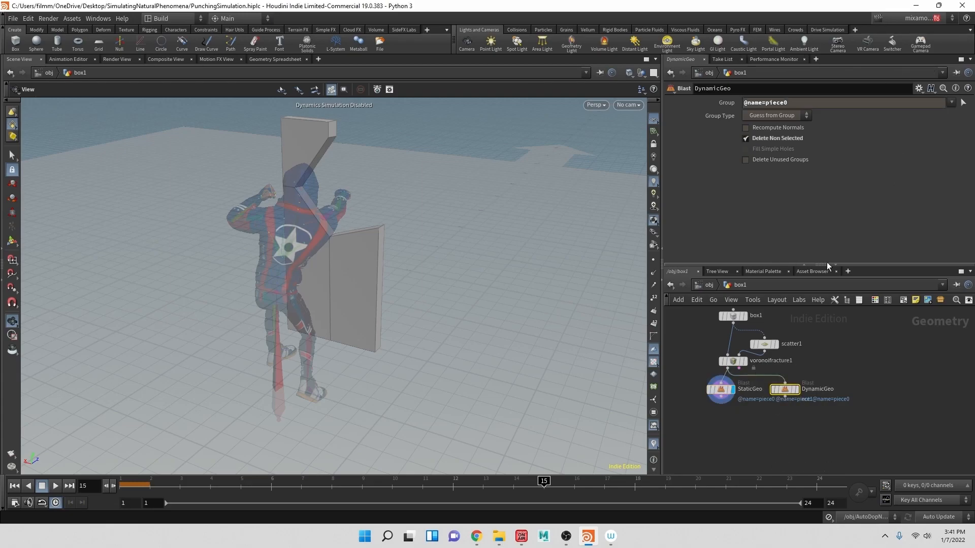
click(951, 103)
click(860, 245)
Attach a Null node below StaticGeo, rename it OUT_STATIC_GEO and place it beneath the blast node
click(721, 397)
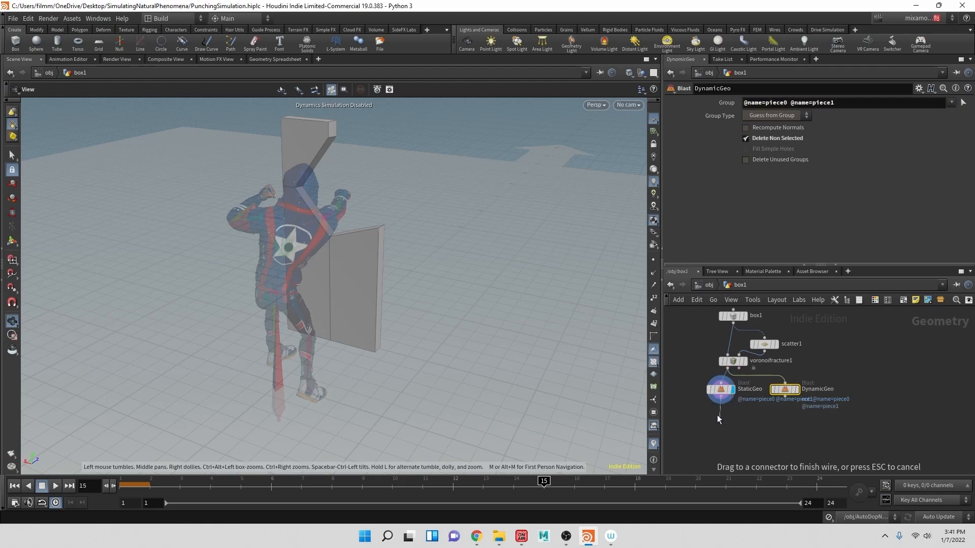
key(Tab)
text(null)
key(Return)
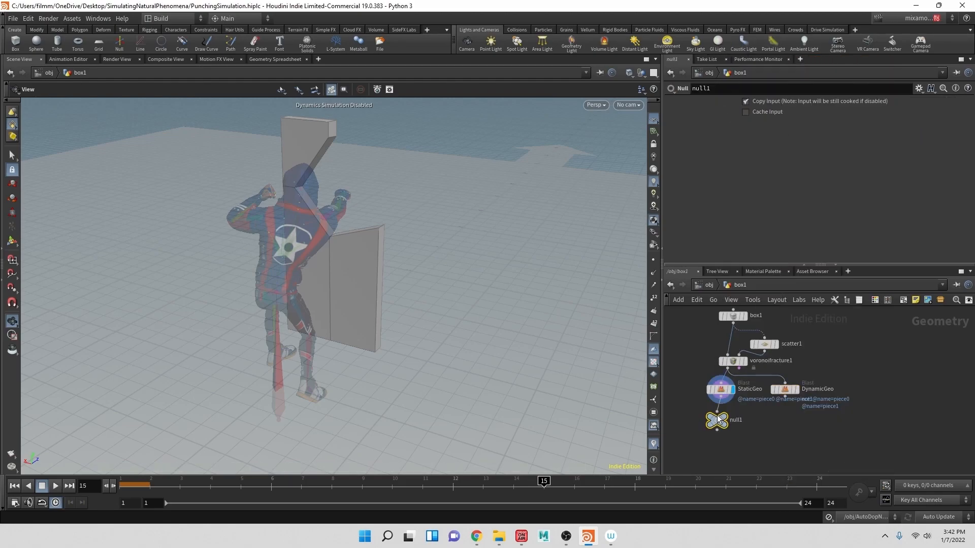
click(734, 420)
text(OUT_STATIC_GEO)
key(Return)
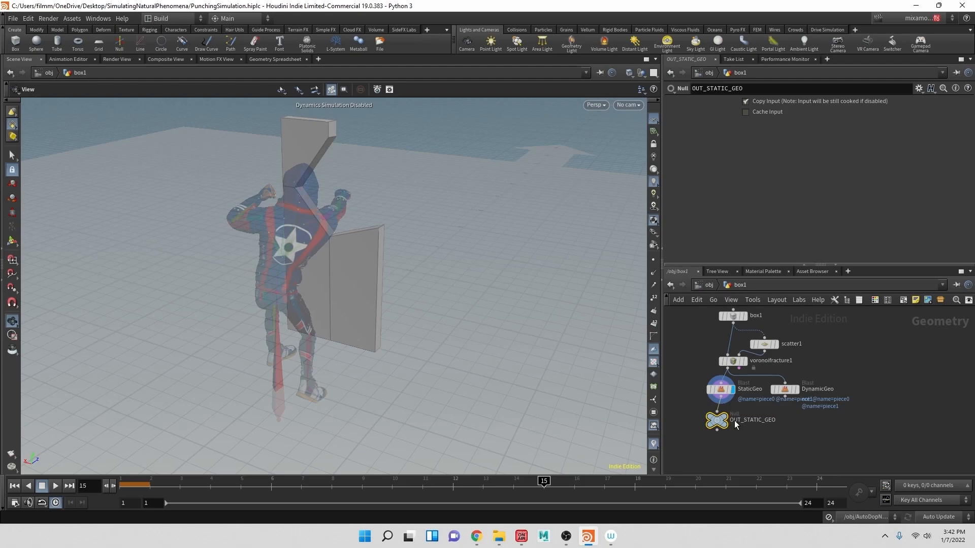
drag(734, 420, 722, 425)
Display the DynamicGeo blast node's output and move the node farther away from StaticGeo
click(797, 390)
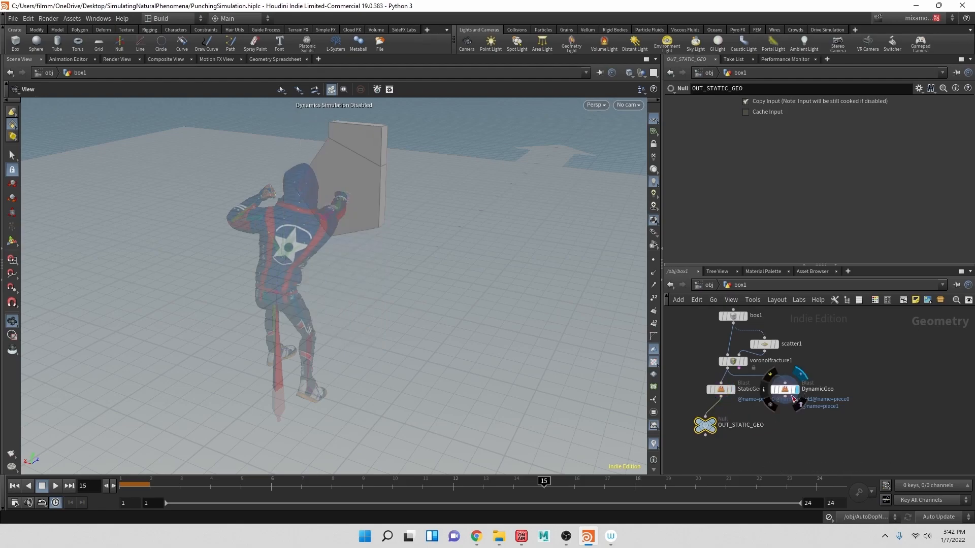
drag(480, 231, 506, 224)
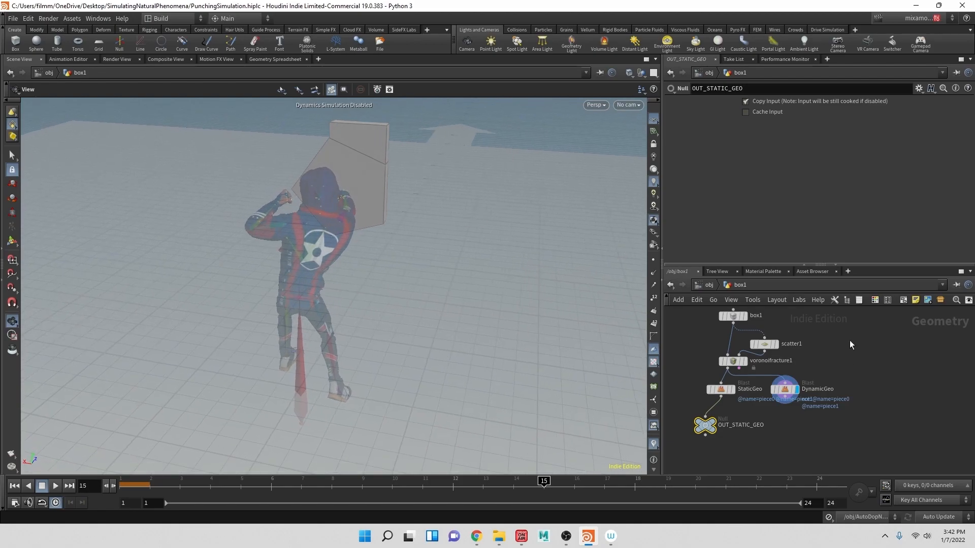
drag(787, 392, 828, 382)
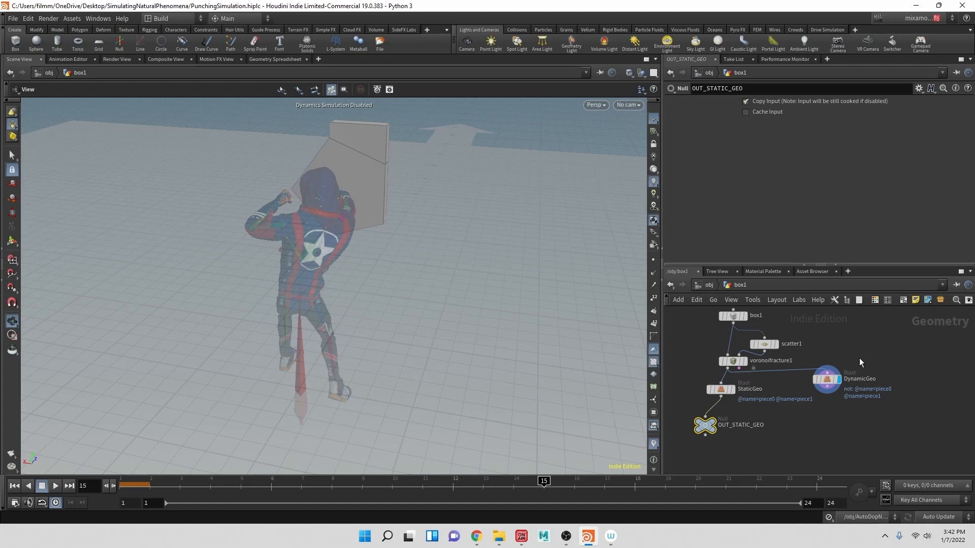
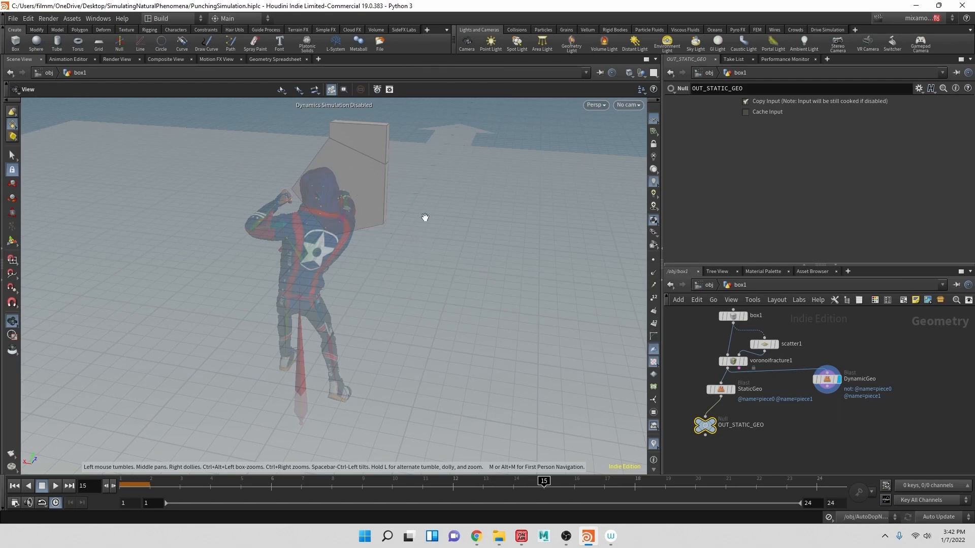
drag(413, 242, 348, 244)
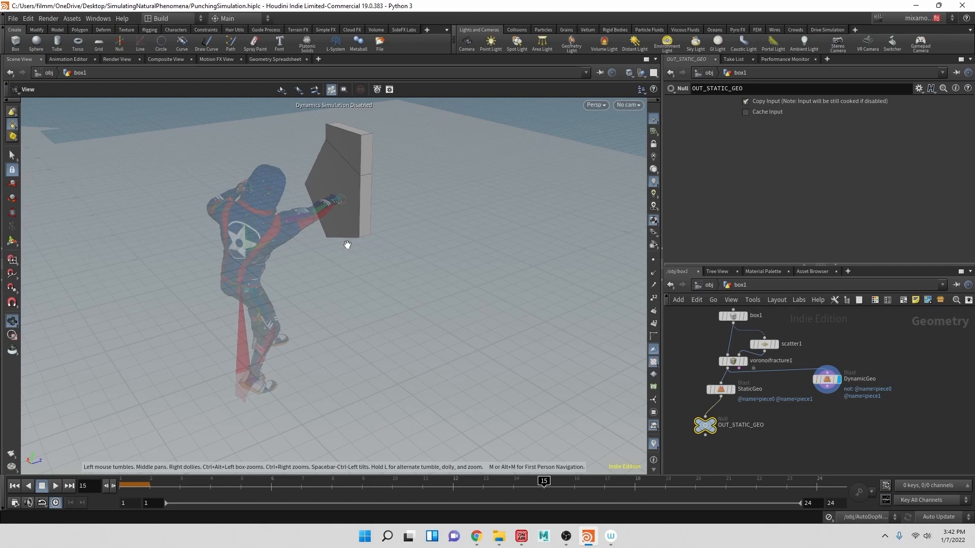
drag(828, 381, 825, 388)
drag(557, 387, 444, 337)
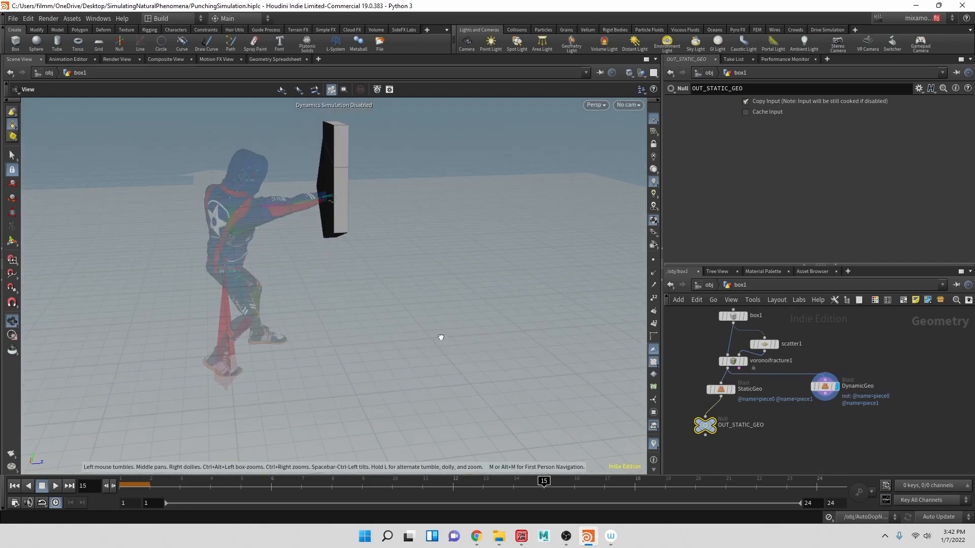
Return to frame 1 and attach a Transform node below DynamicGeo, displaying its output
click(14, 485)
drag(553, 283, 523, 270)
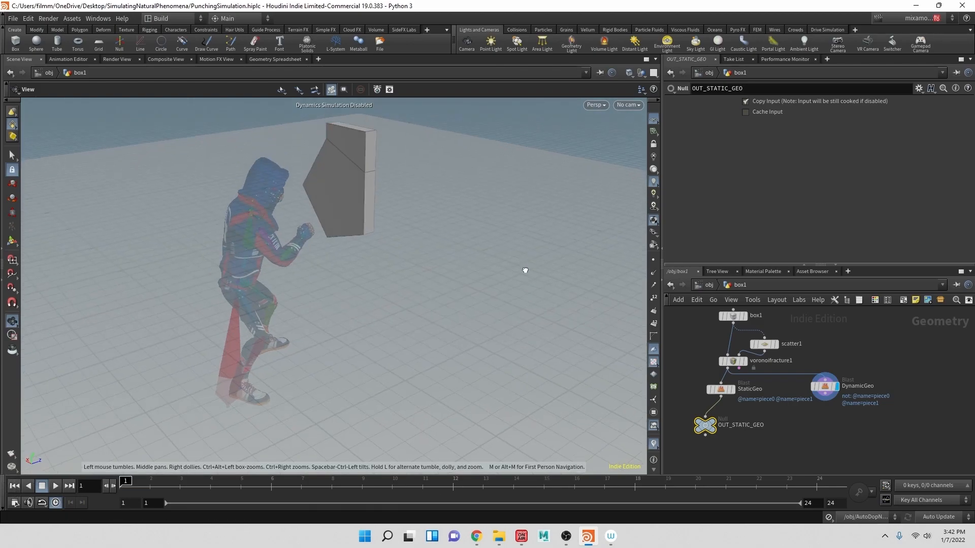
key(Tab)
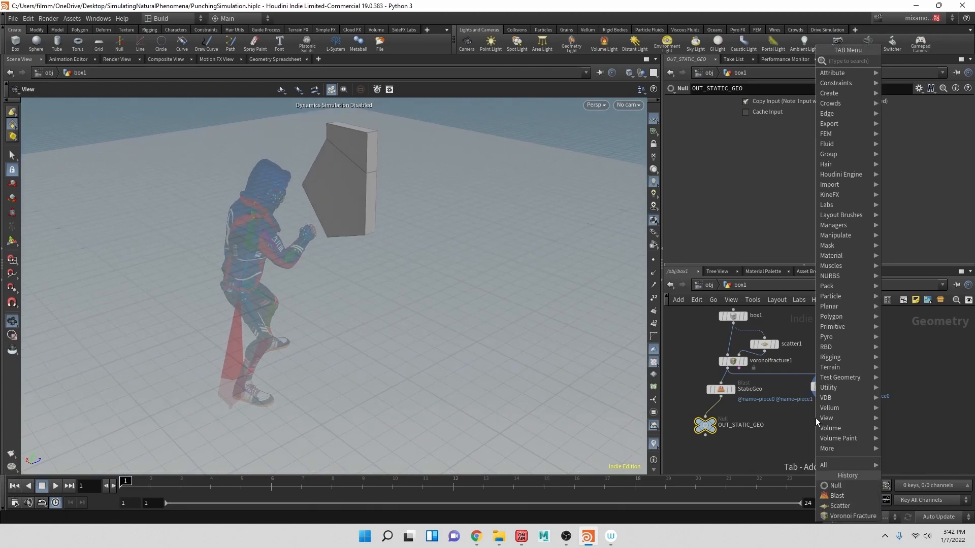
text(trans)
key(Return)
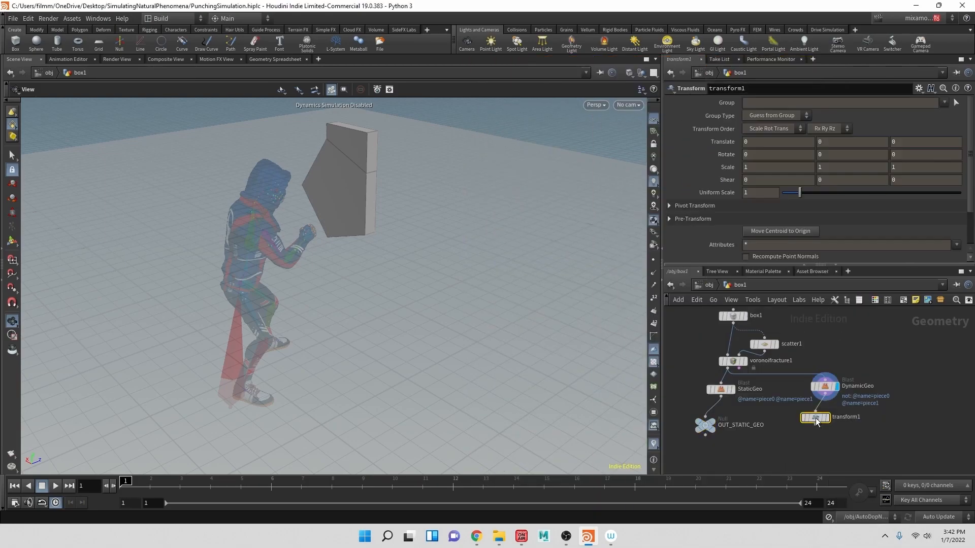
click(828, 418)
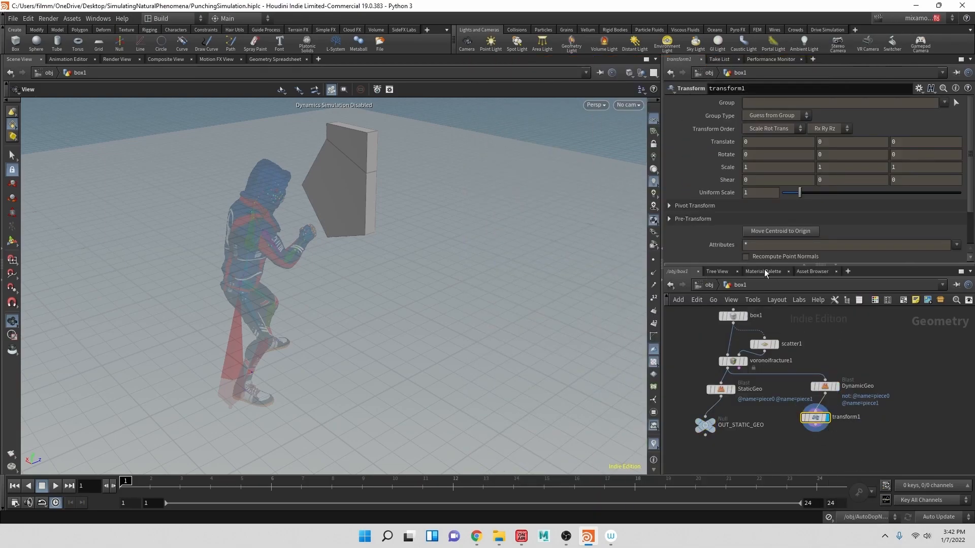
Set the Transform node's Y scale to .1 to flatten the dynamic geometry
click(849, 165)
text(.1)
key(Return)
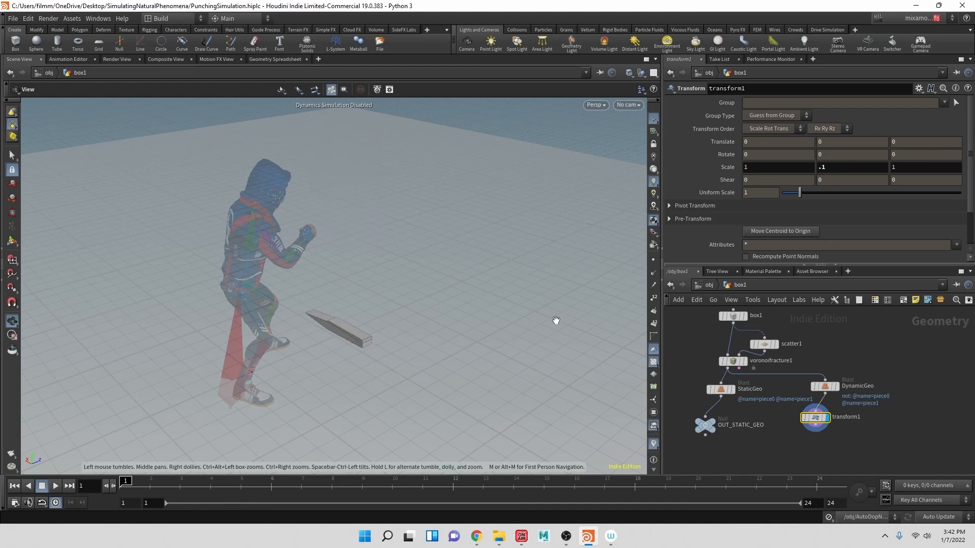
drag(437, 324, 455, 298)
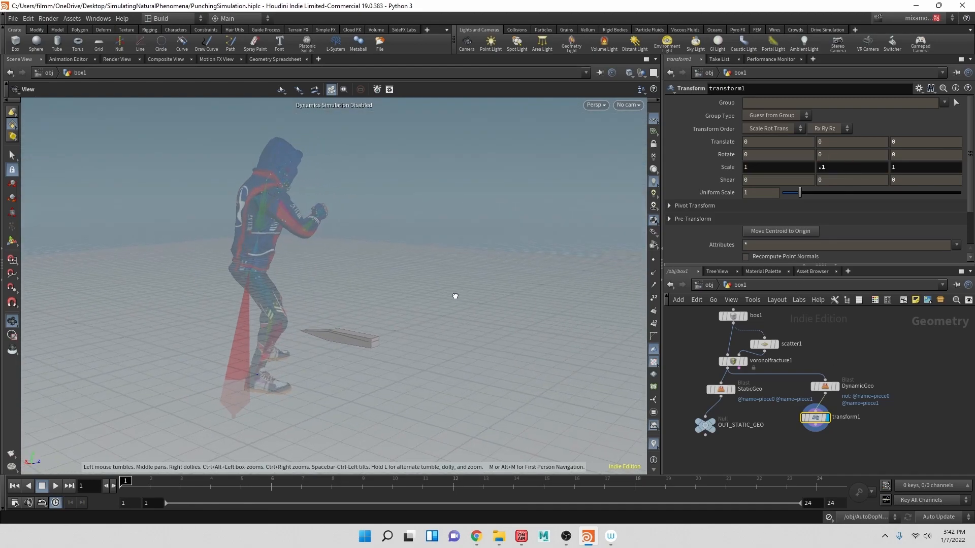
Attach a Voronoi Fracture node below transform1
click(815, 428)
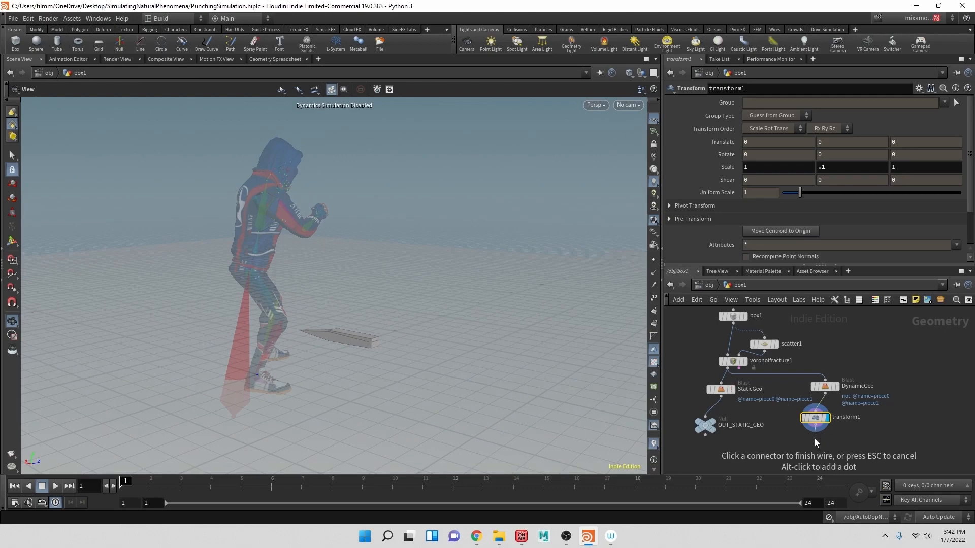
click(815, 439)
text(voro)
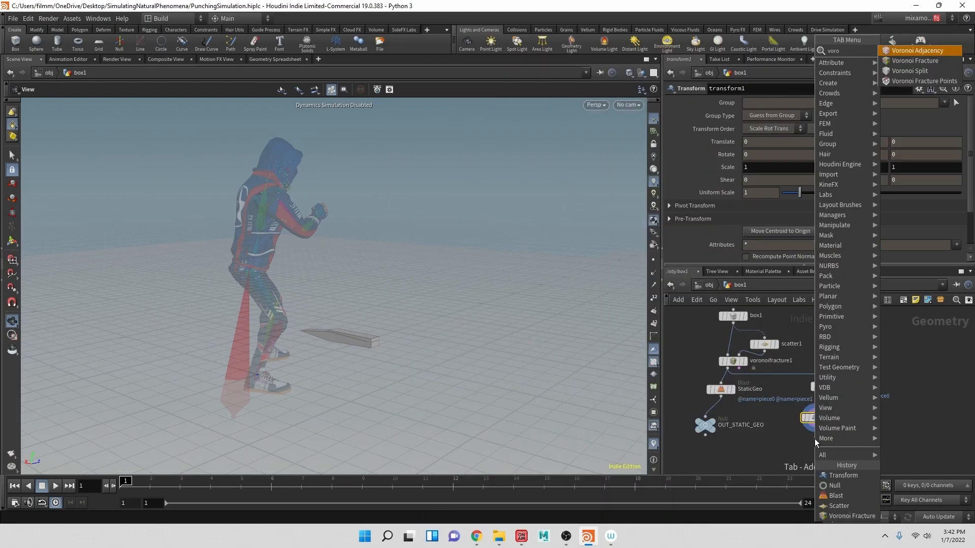
text(f)
key(Return)
click(816, 443)
drag(816, 445, 804, 457)
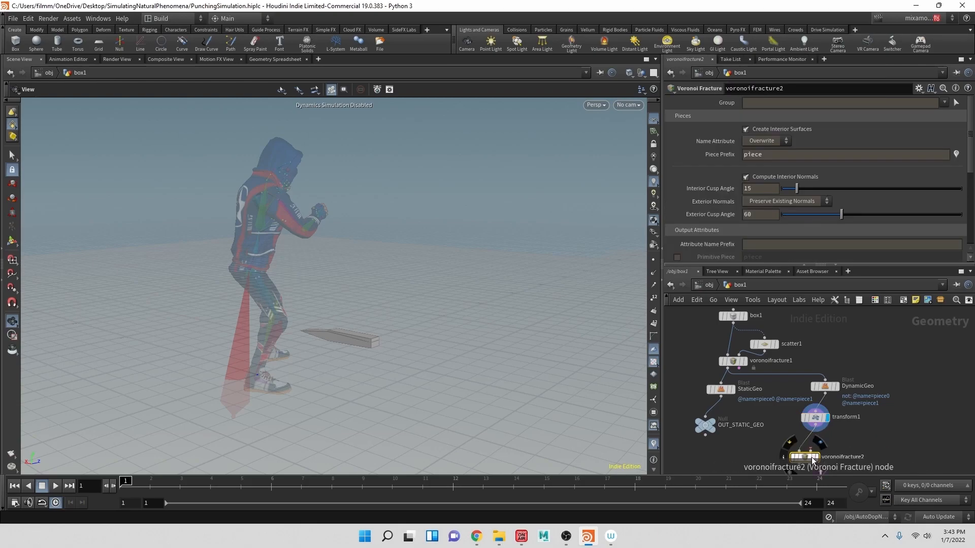
Wire an IsoOffset node from transform1 into the second input of voronoifracture2, and display the fracture node's output
click(804, 463)
key(Tab)
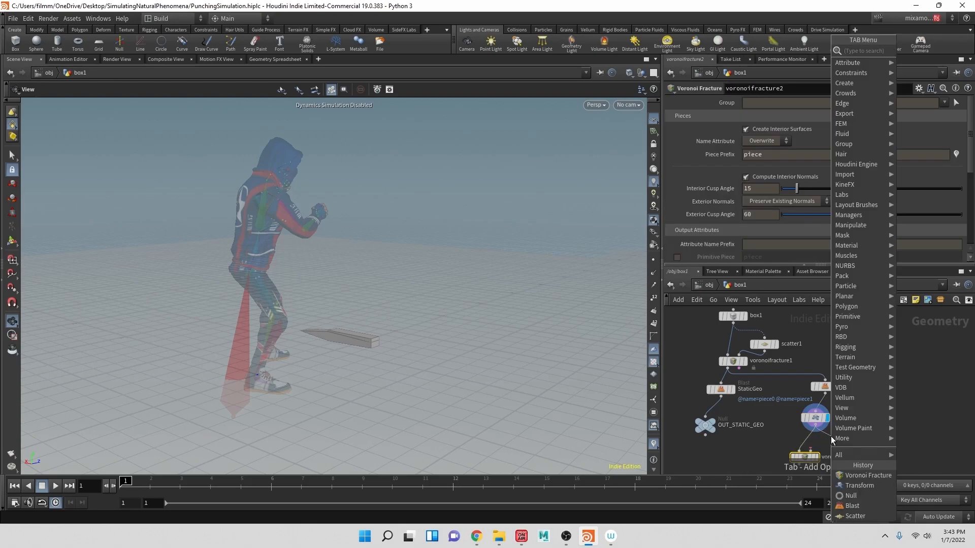
text(iso)
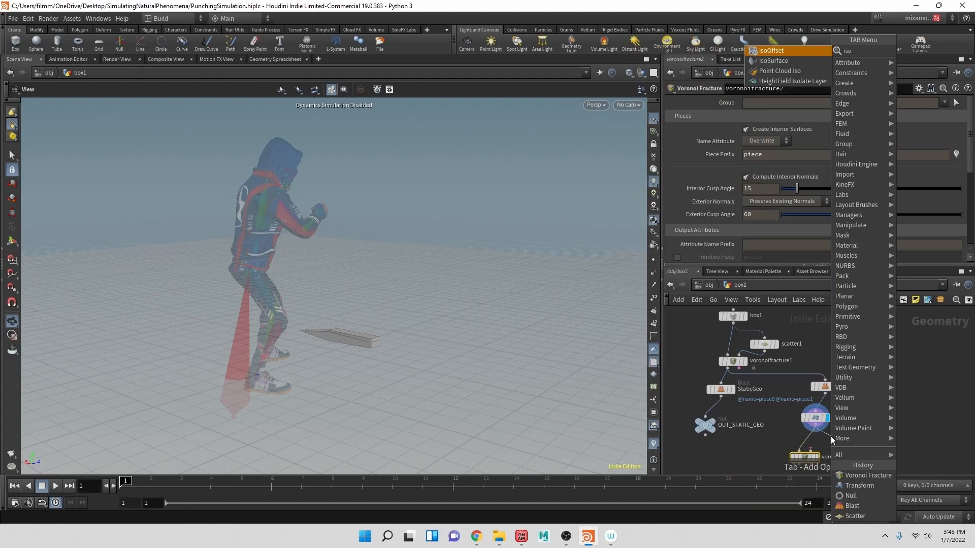
key(Return)
drag(832, 443, 841, 433)
click(841, 439)
click(811, 451)
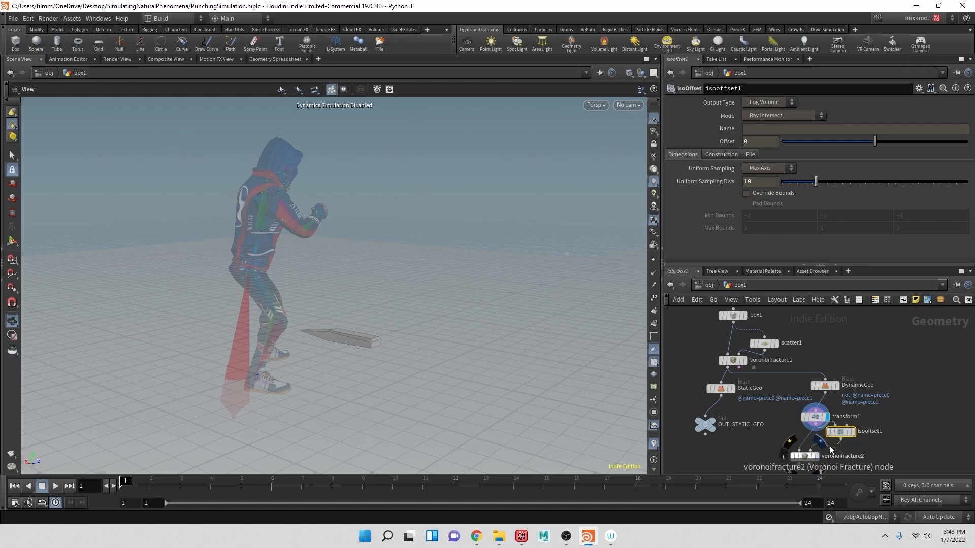
drag(805, 459, 805, 462)
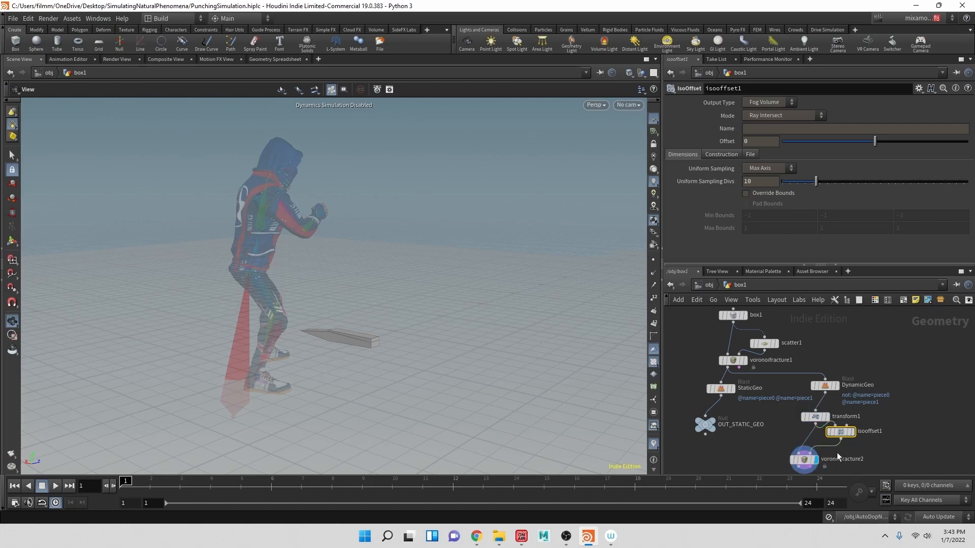
Insert a Scatter node on the wire between isooffset1 and voronoifracture2
key(Tab)
text(scat)
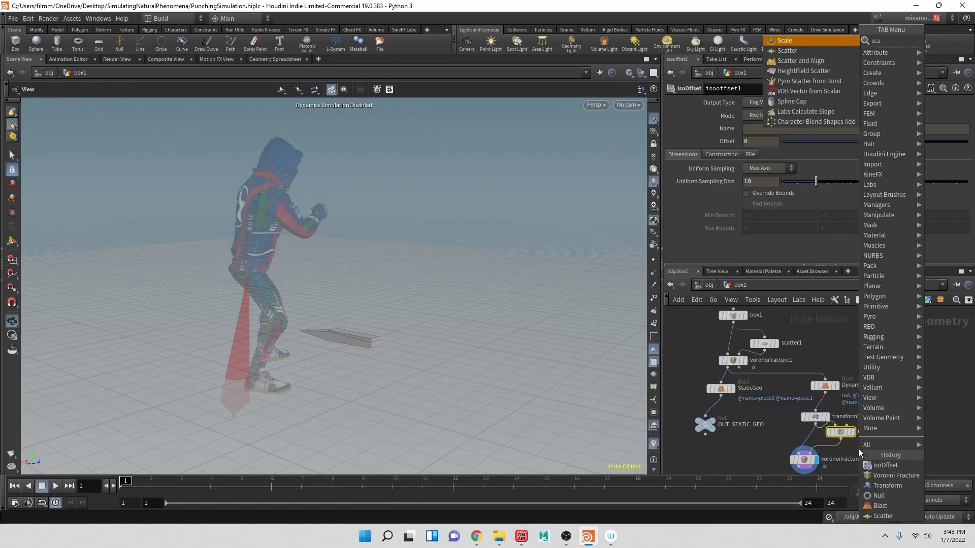
key(Return)
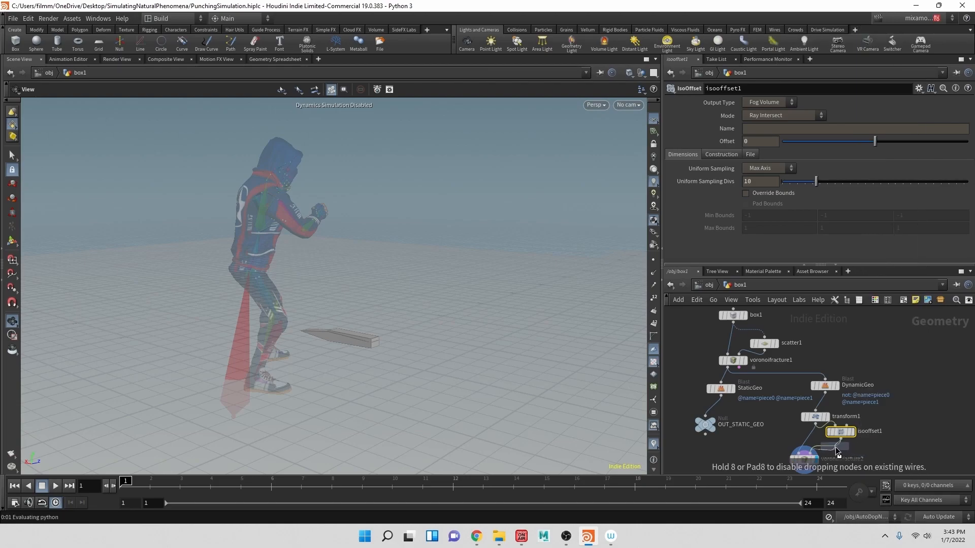
click(837, 450)
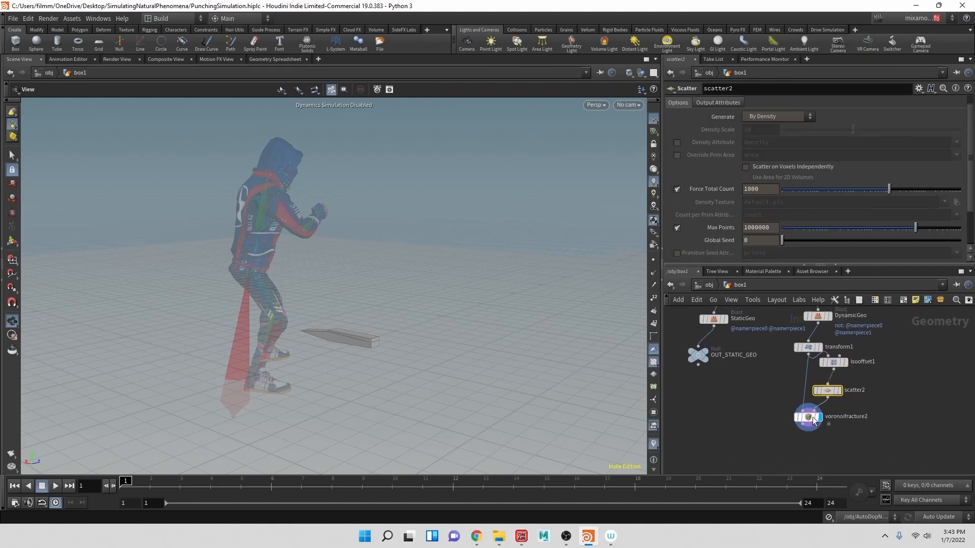
Try an Exploded View node below voronoifracture2 to check the fractured pieces, and delete it
key(Tab)
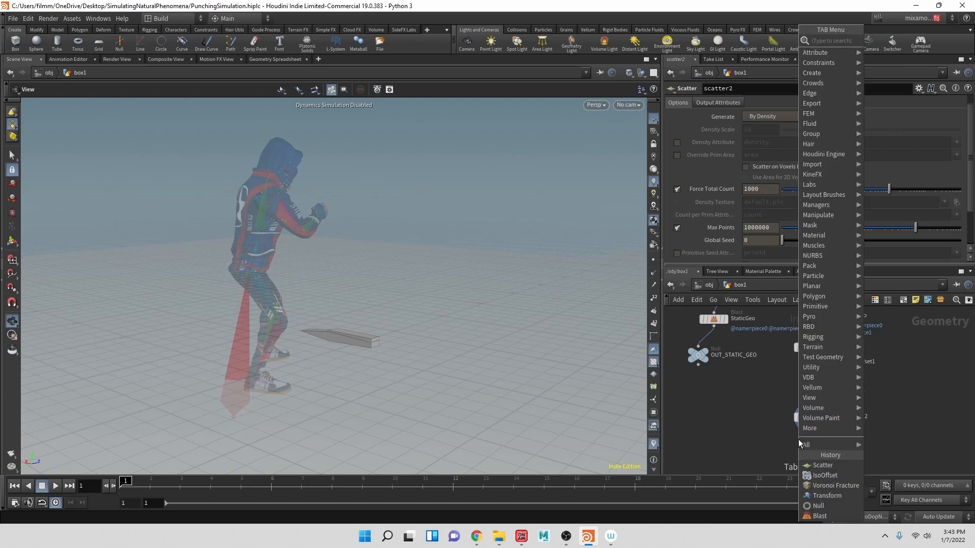
key(Escape)
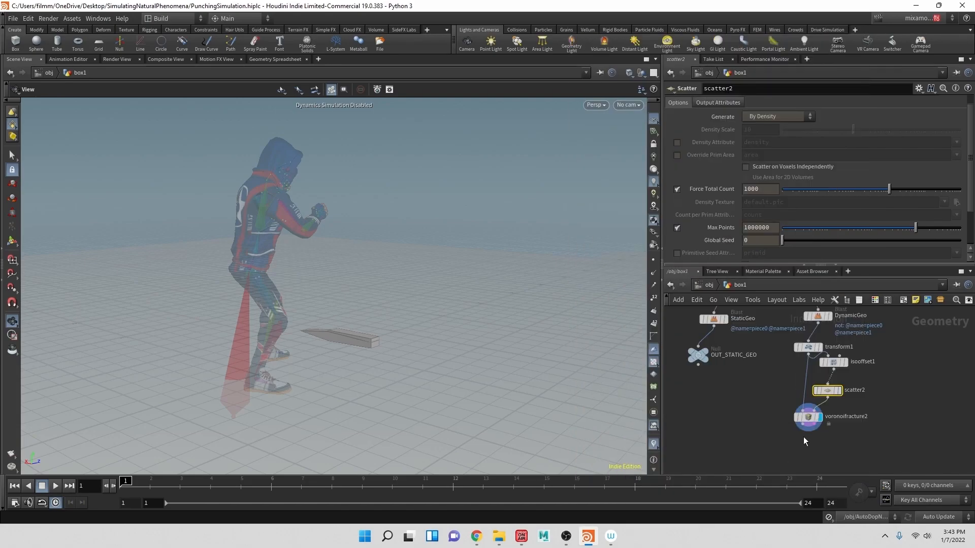
click(796, 441)
click(811, 446)
mouse_move(572, 399)
mouse_down()
mouse_move(561, 391)
mouse_move(544, 402)
mouse_move(571, 404)
mouse_up()
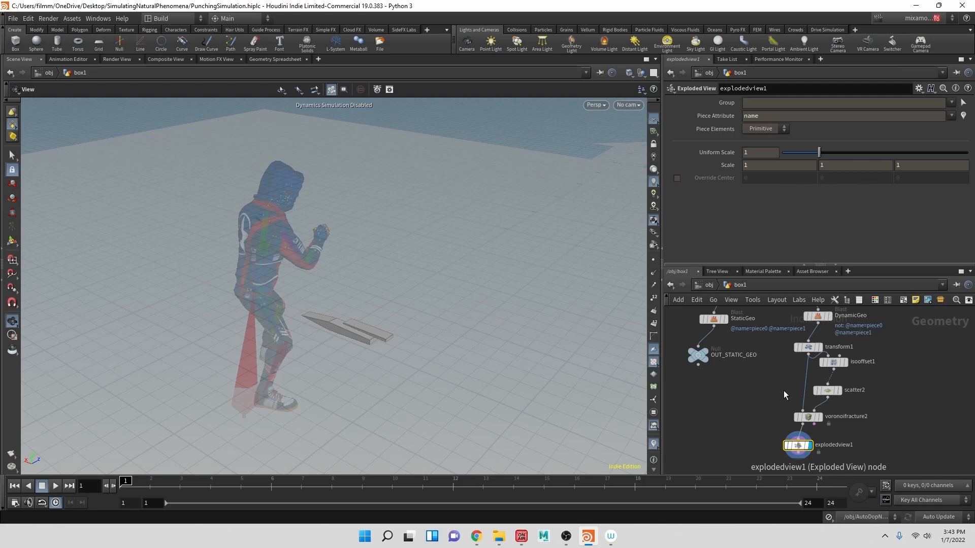
key(Delete)
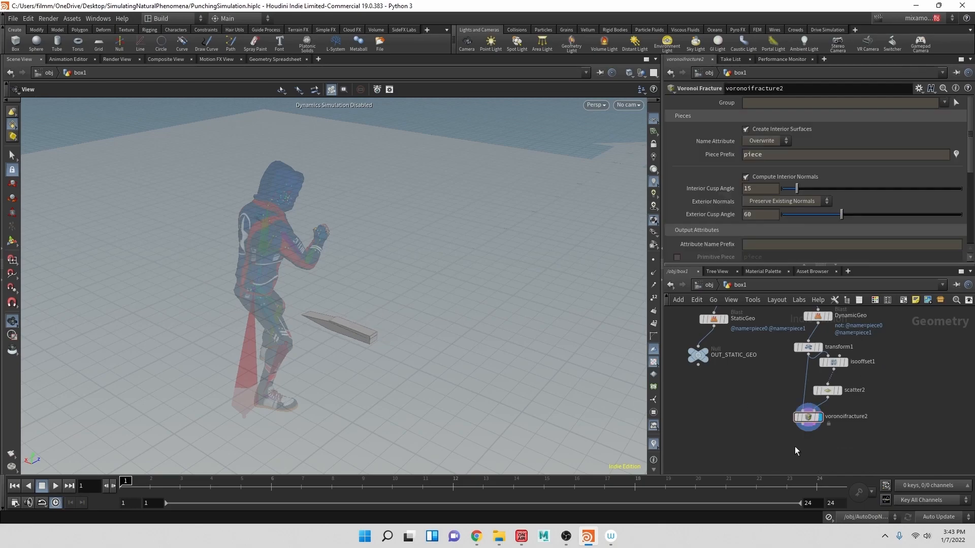
click(818, 317)
drag(829, 102, 790, 105)
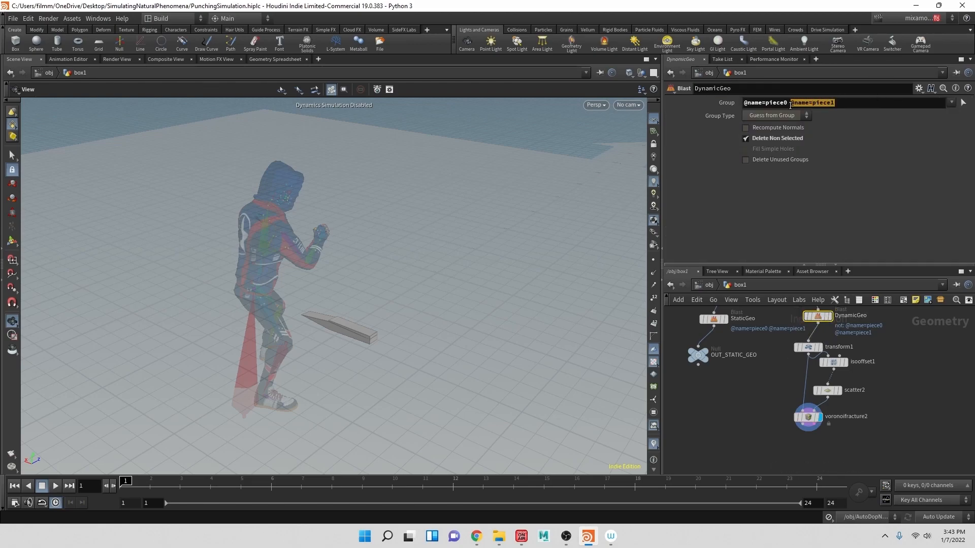
key(BackSpace)
key(Return)
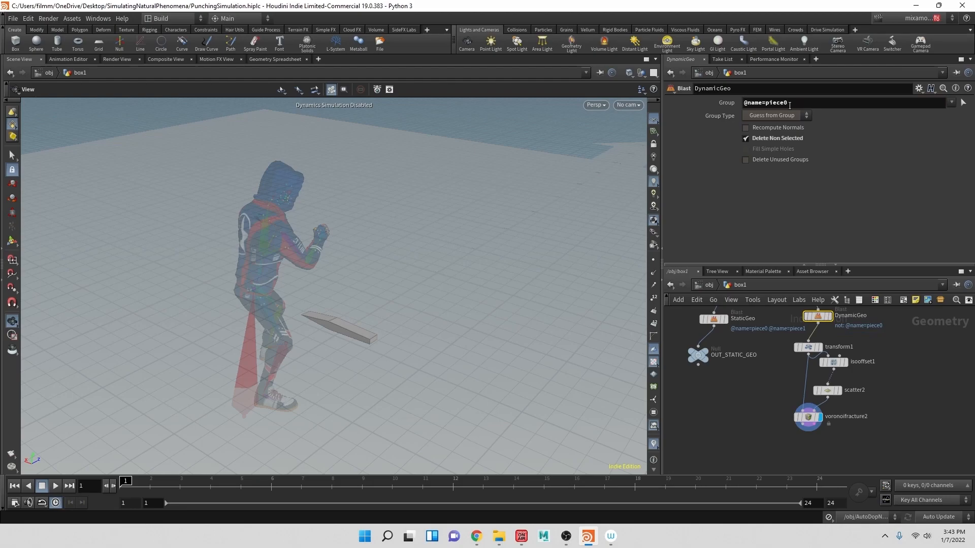
click(713, 319)
drag(834, 102, 791, 102)
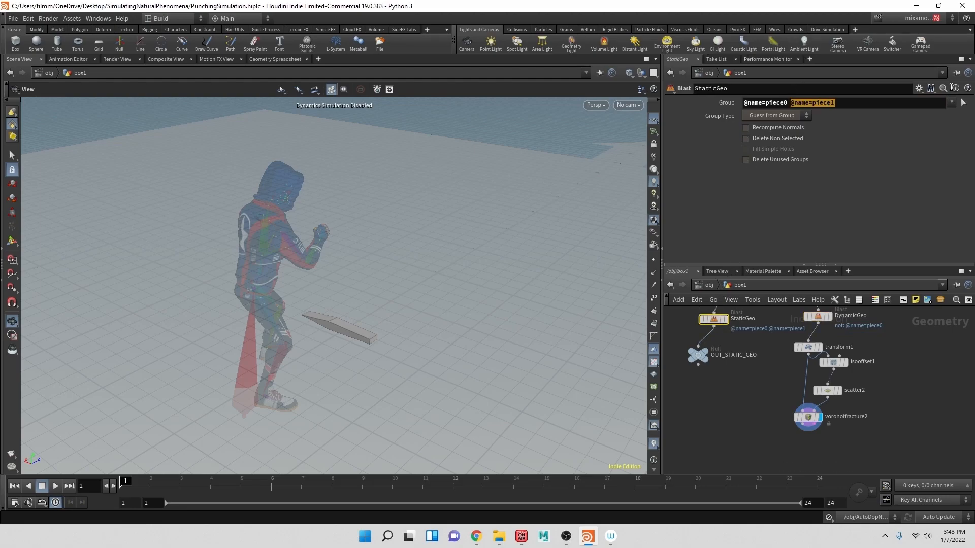
key(BackSpace)
key(Return)
Display the outputs of transform1, isooffset1 and scatter2 to examine the fog volume and scattered points
click(810, 420)
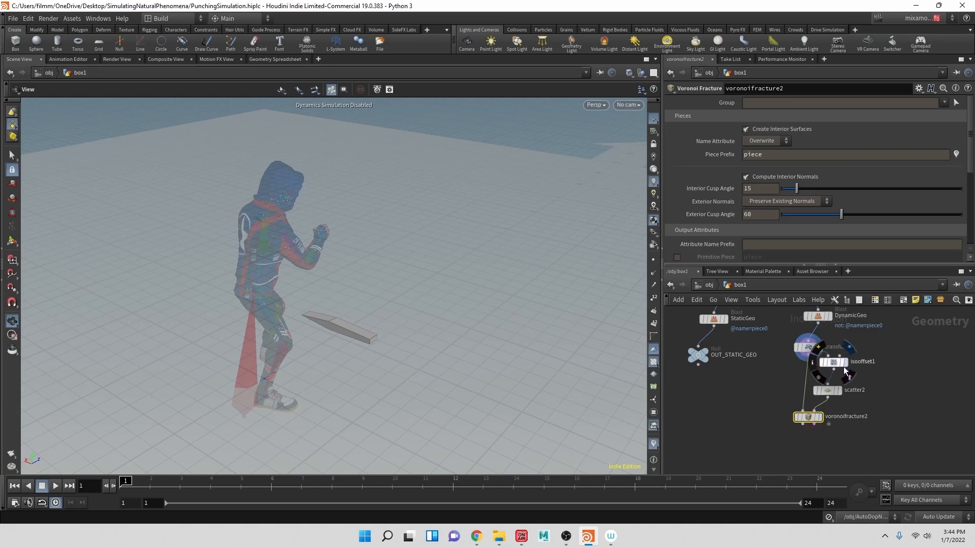
drag(459, 320, 461, 288)
scroll(509, 304, up, 4)
mouse_move(842, 394)
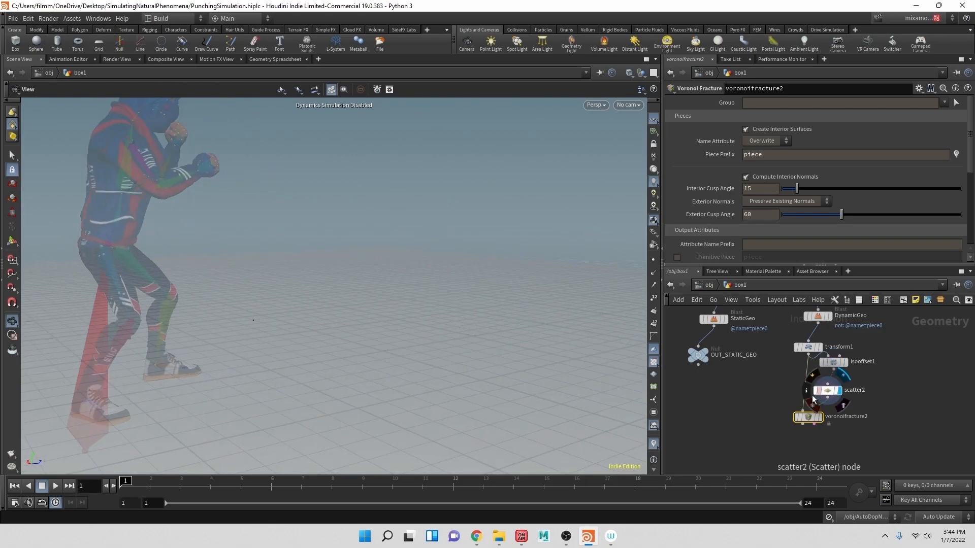
mouse_move(370, 348)
mouse_down()
mouse_move(365, 363)
mouse_move(372, 355)
mouse_up()
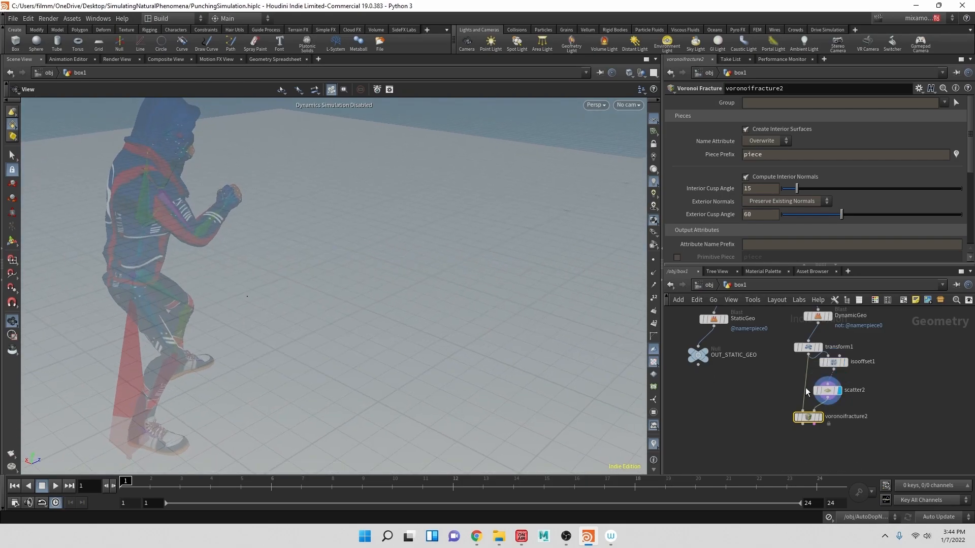
click(829, 390)
Display isooffset1's output and set its Uniform Sampling Divs to 100
click(841, 362)
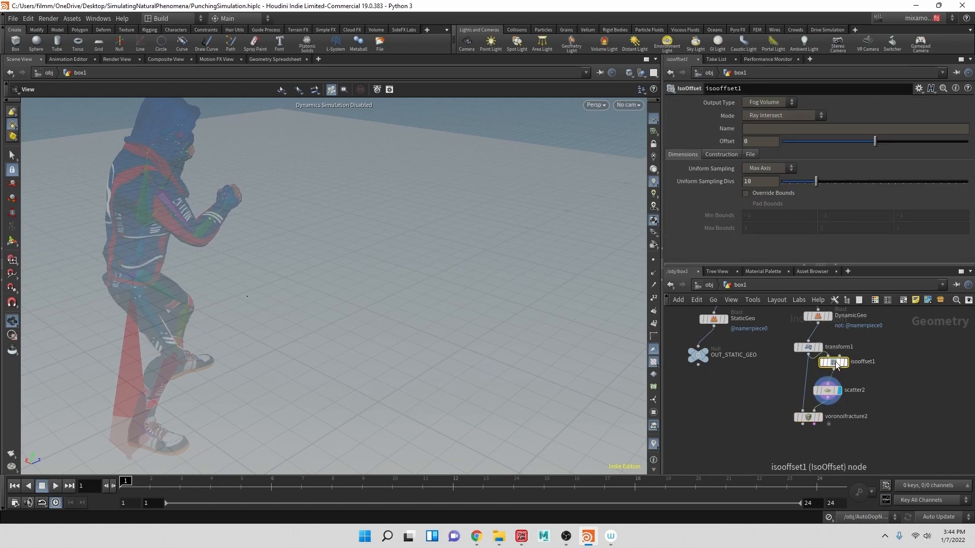
click(846, 363)
click(765, 182)
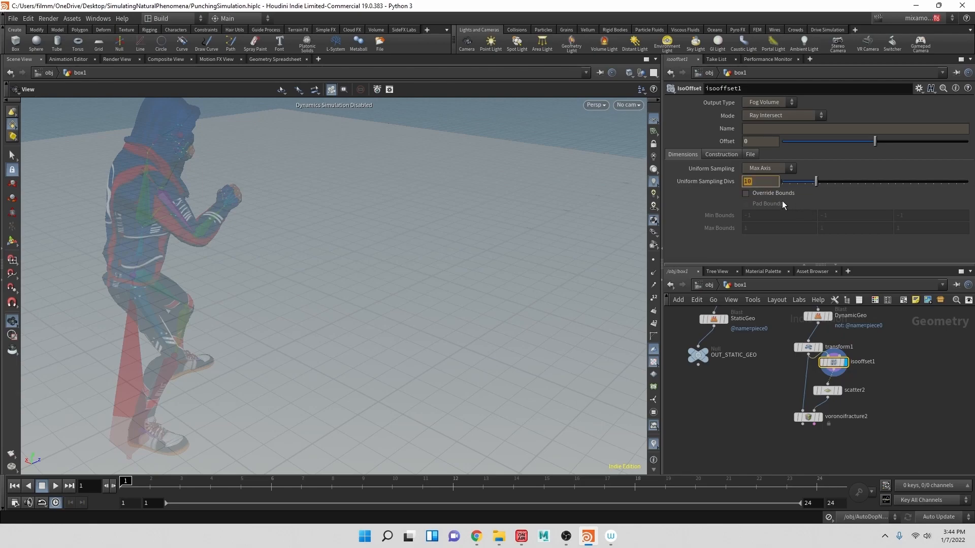
text(100)
key(Return)
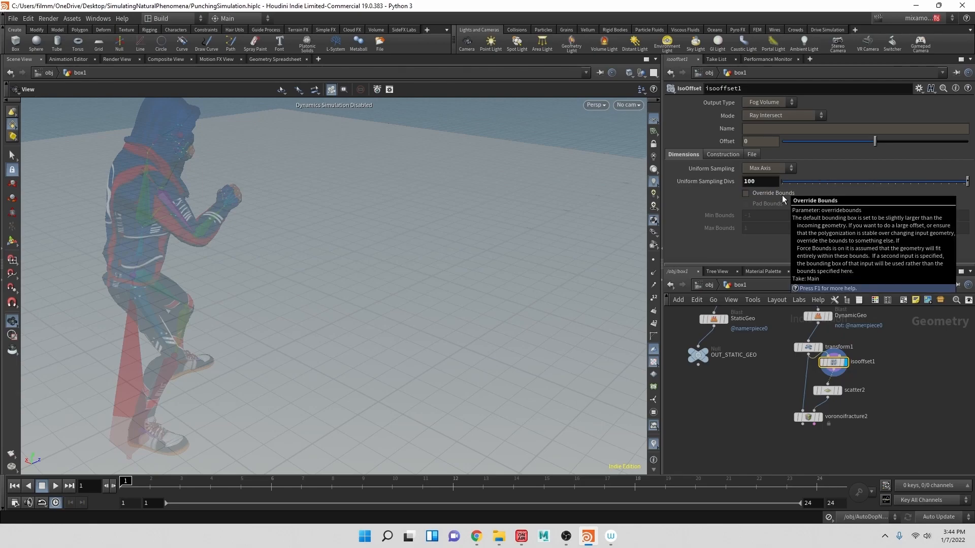
Examine the refined volume, the scatter2 points and the voronoifracture2 pieces by displaying each output
drag(297, 335, 320, 303)
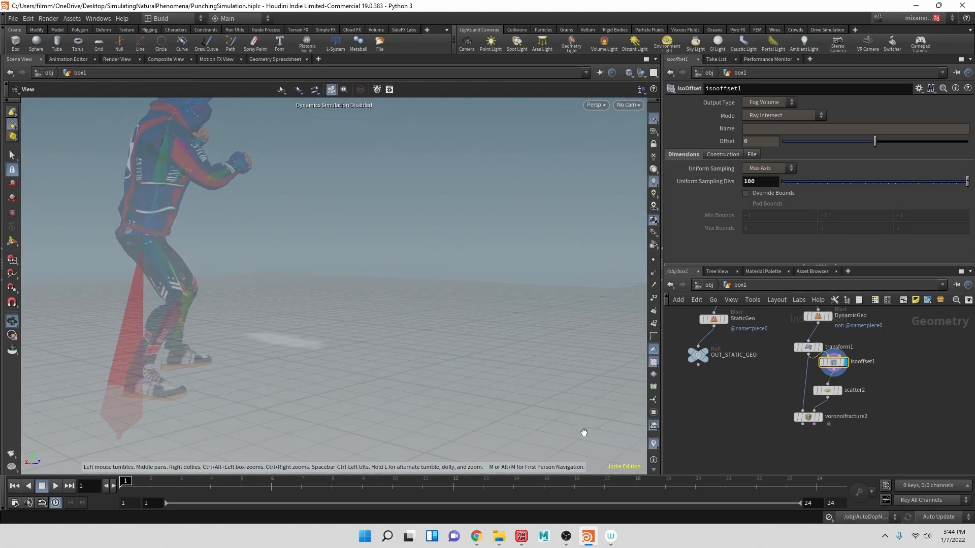
click(845, 390)
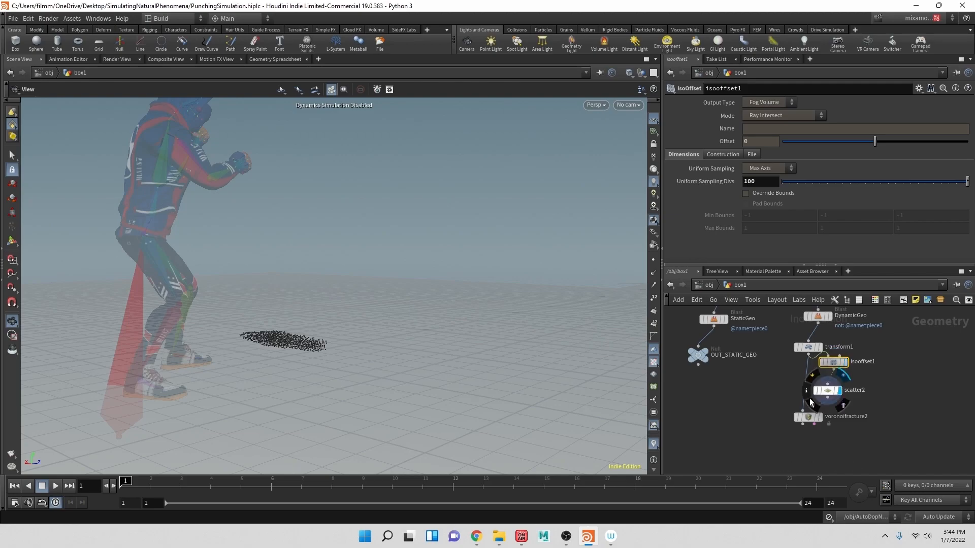
drag(490, 347, 457, 422)
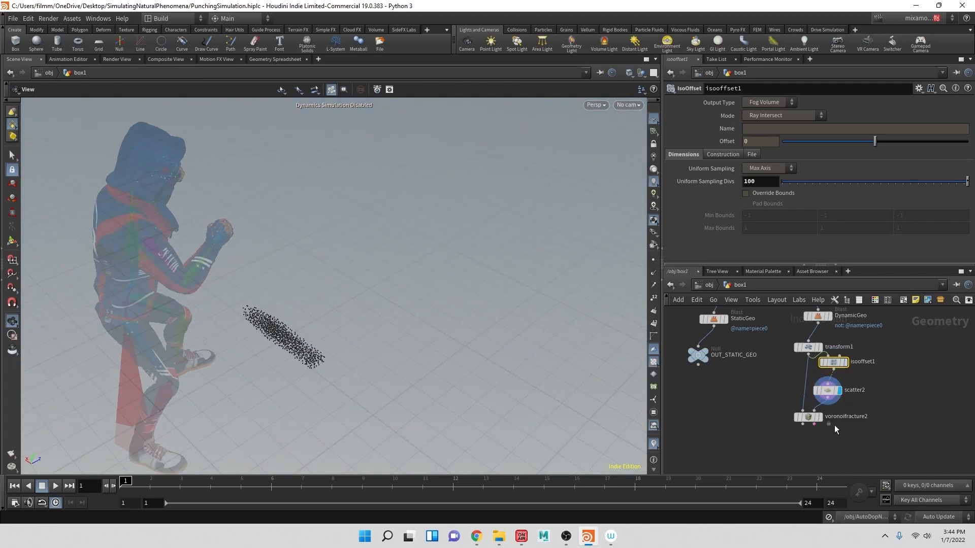
click(820, 418)
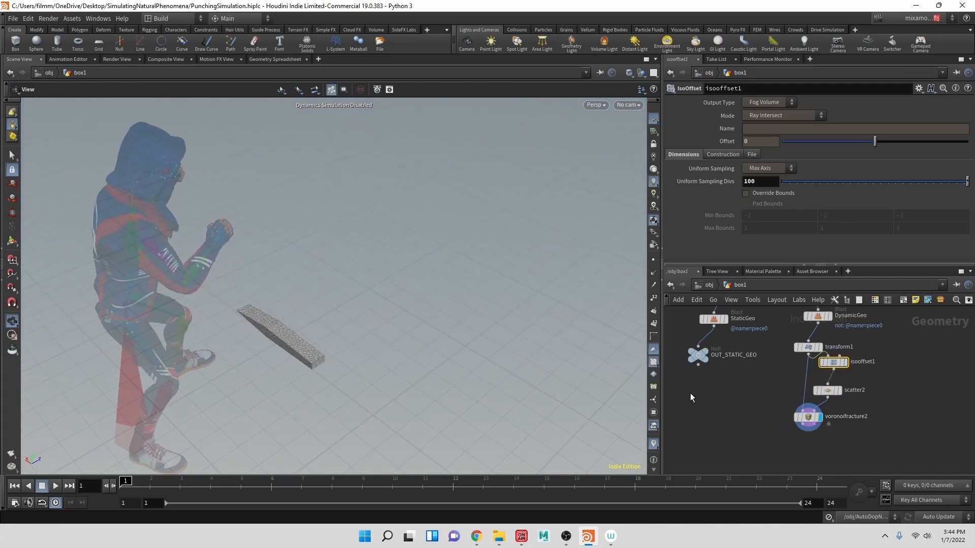
drag(422, 382, 455, 331)
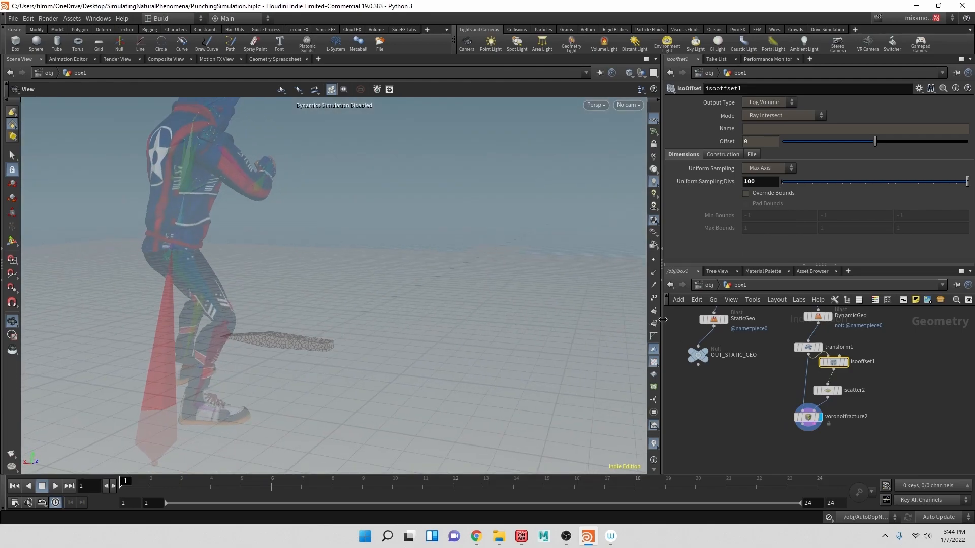
Add piece1 back to the blast groups of both DynamicGeo and StaticGeo
middle_drag(862, 362, 889, 400)
middle_drag(856, 350, 849, 378)
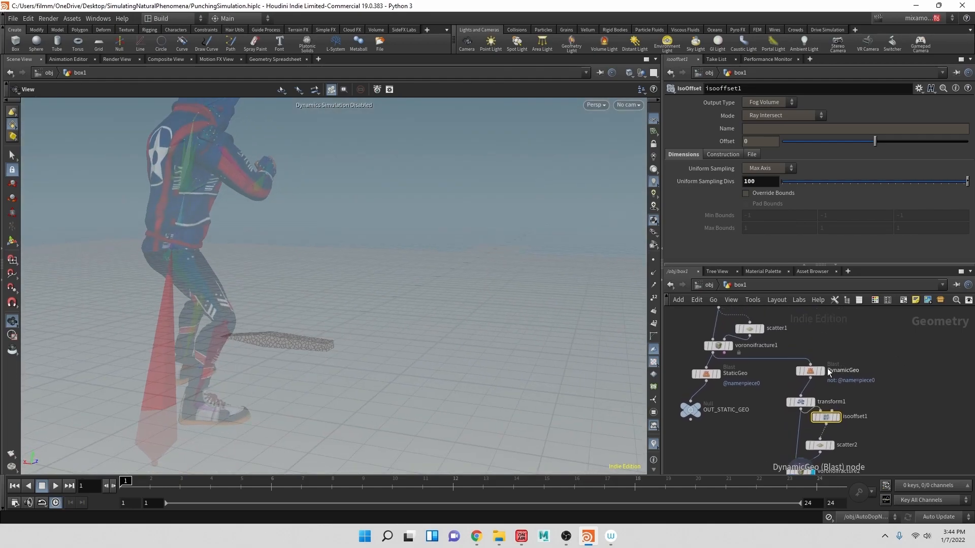
click(818, 374)
click(951, 103)
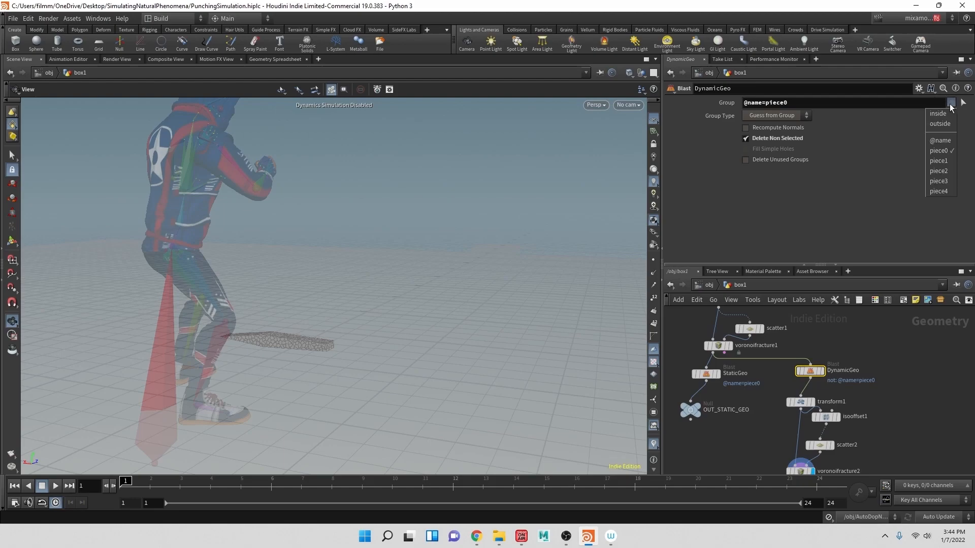
click(940, 159)
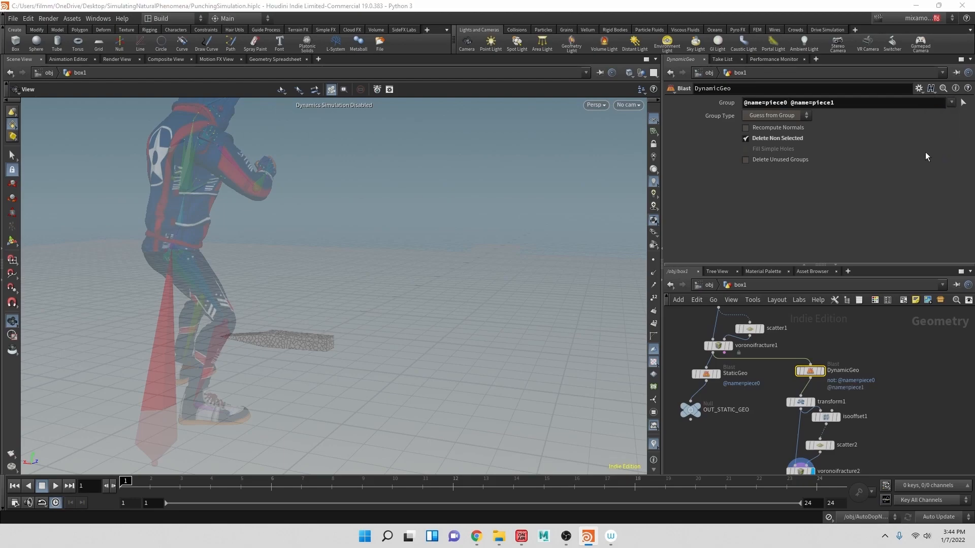
click(709, 375)
click(951, 103)
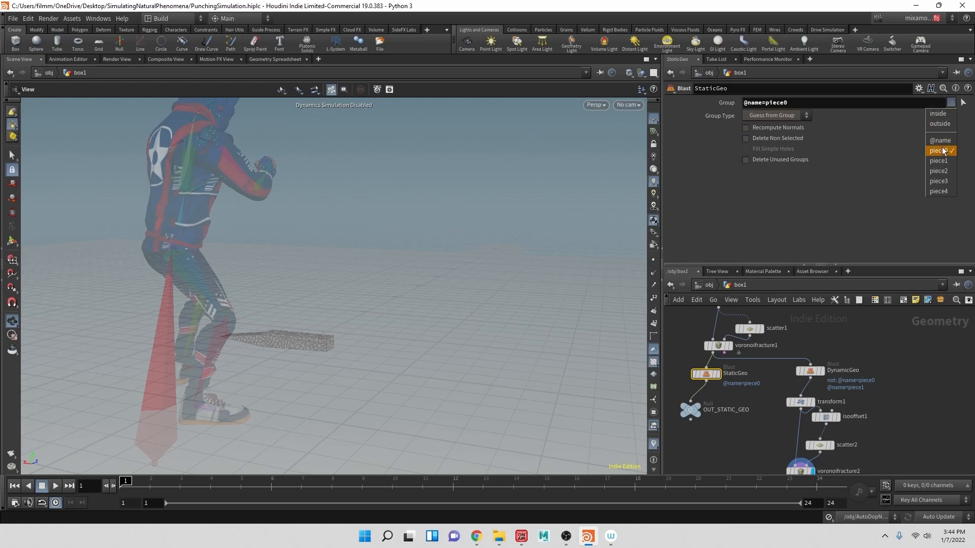
click(940, 163)
Try an Exploded View node below voronoifracture2 to inspect the denser pieces up close, and delete it
middle_drag(859, 447, 849, 352)
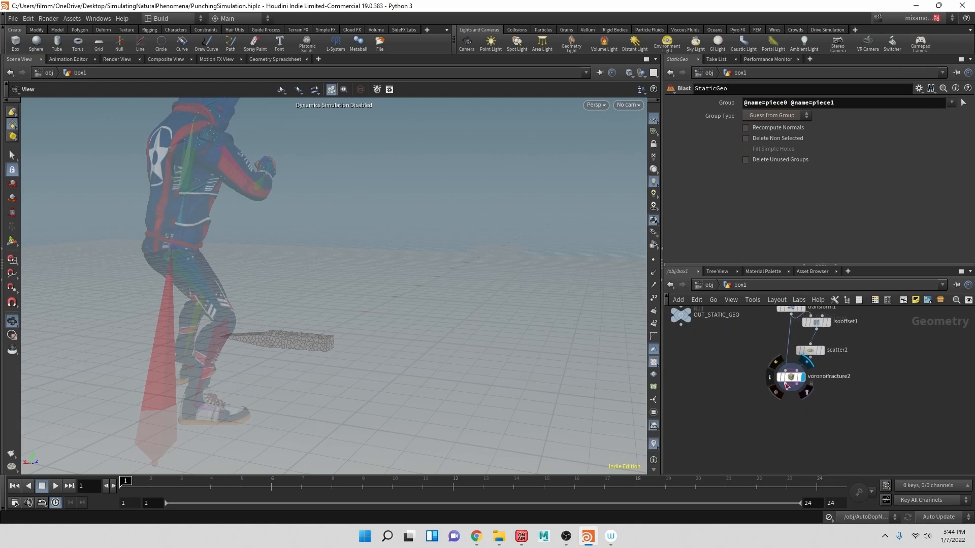
click(785, 385)
click(786, 394)
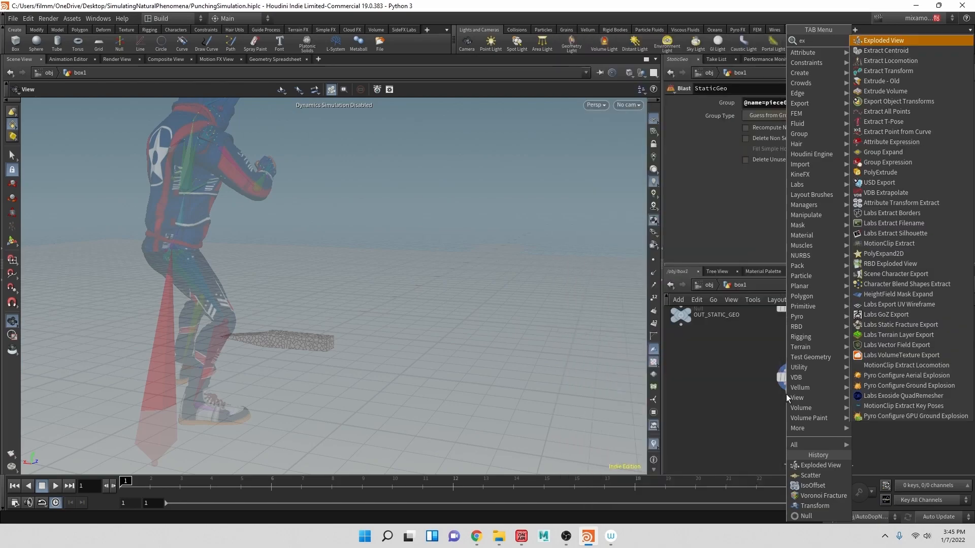
key(Escape)
click(792, 398)
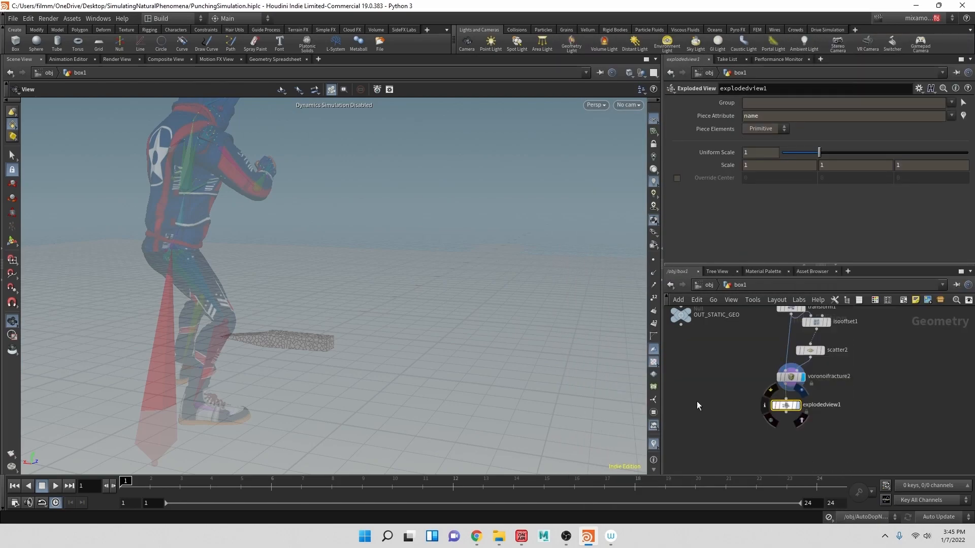
drag(338, 344, 252, 393)
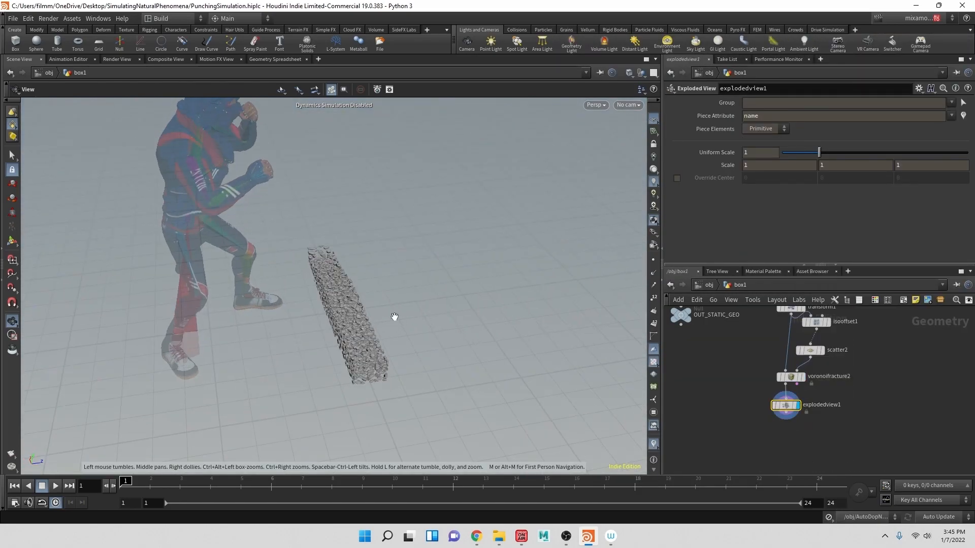
scroll(387, 317, up, 5)
drag(389, 317, 496, 283)
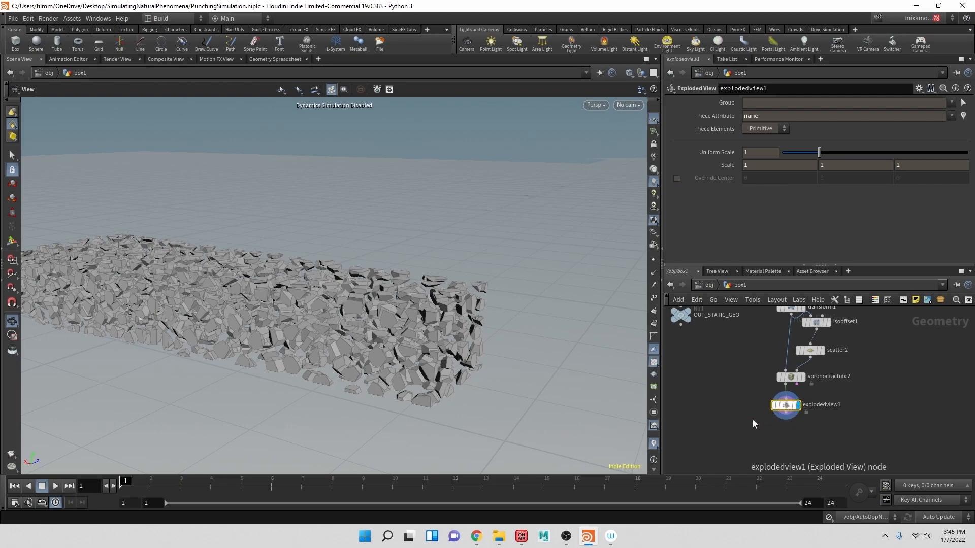
key(Delete)
Save the scene, and attach a Transform node below voronoifracture2 with its output displayed
middle_drag(766, 415, 798, 425)
key(ctrl+s)
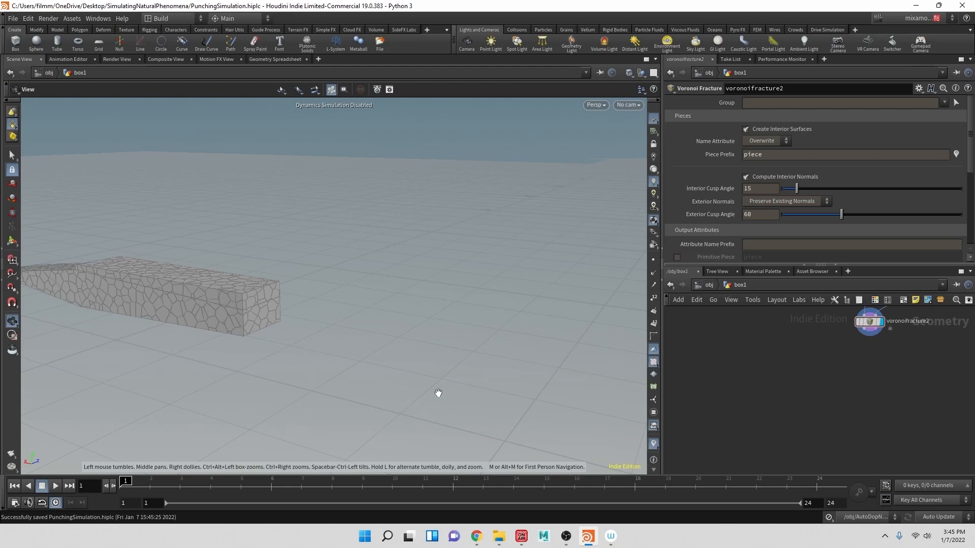
middle_drag(821, 381, 761, 403)
click(804, 355)
key(Tab)
text(trans)
key(Return)
click(791, 374)
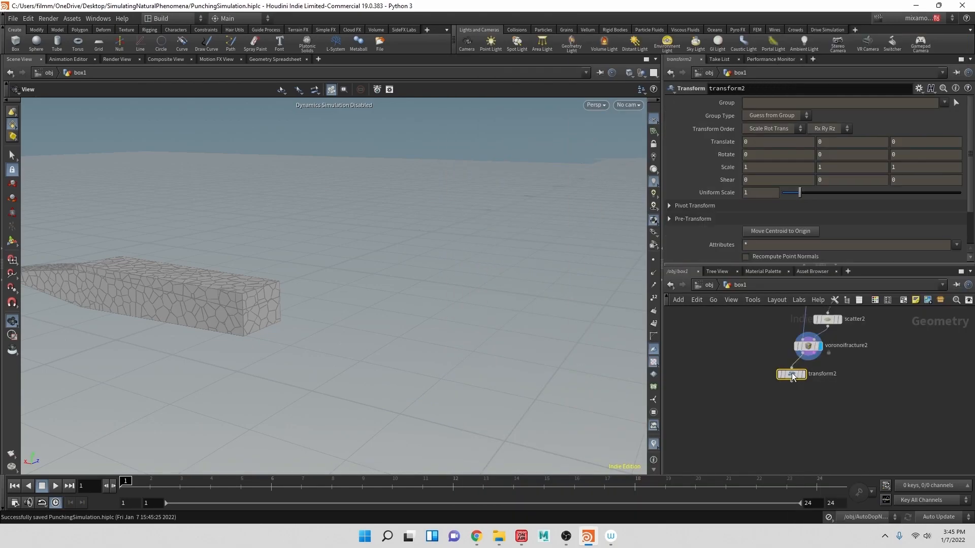
mouse_move(806, 374)
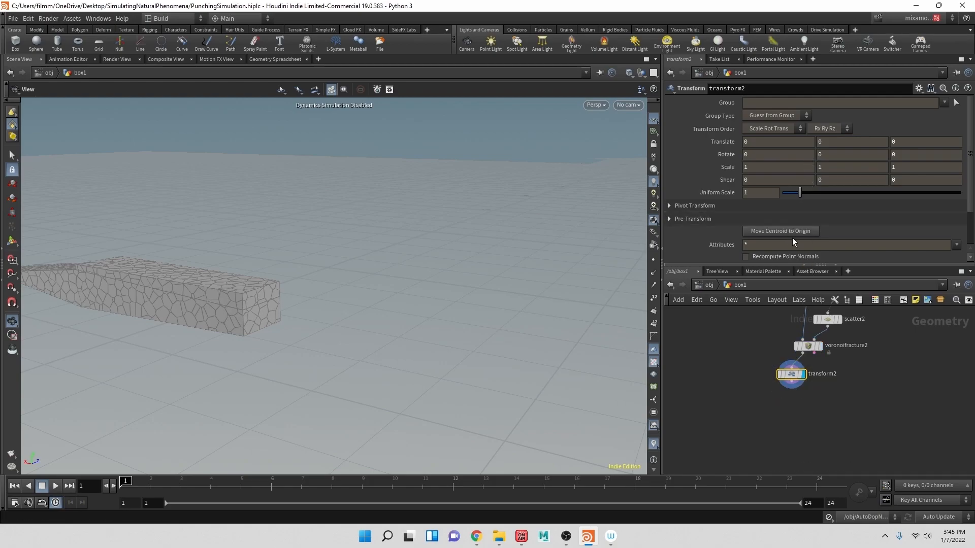
Set transform2's Y scale to 10 and check the stretched fractured piece beside the character
click(828, 169)
key(Return)
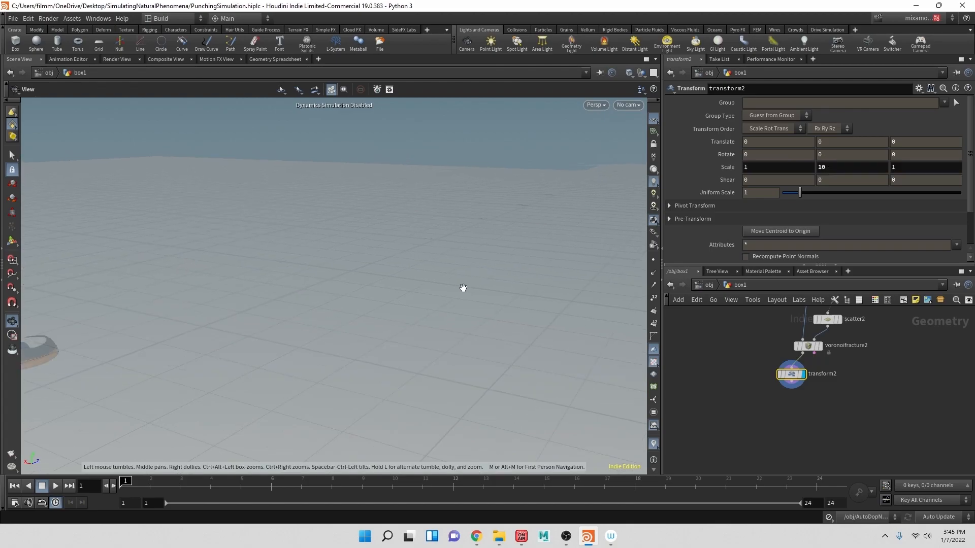
key(f)
drag(446, 285, 376, 287)
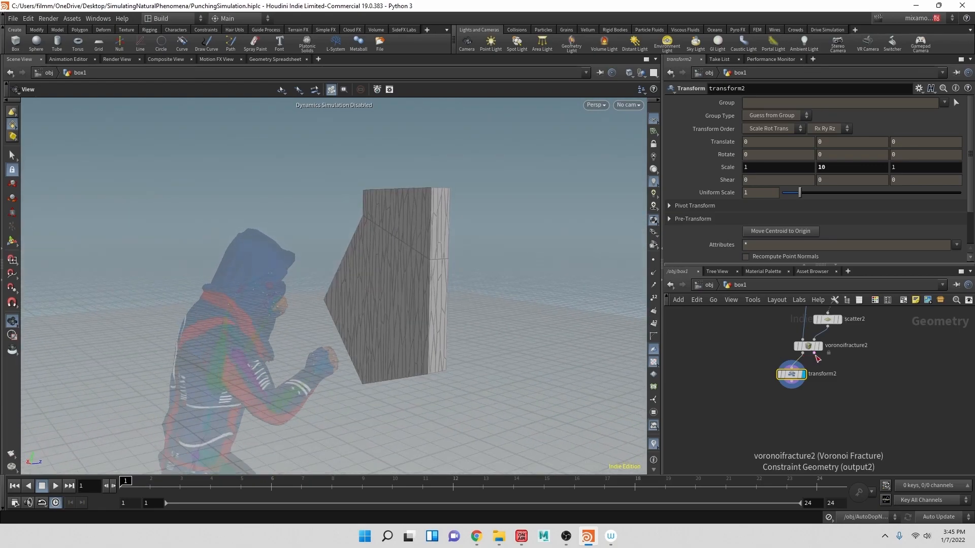
Attach an Exploded View node below transform2, display its output and examine the long splinter pieces
drag(790, 385, 789, 396)
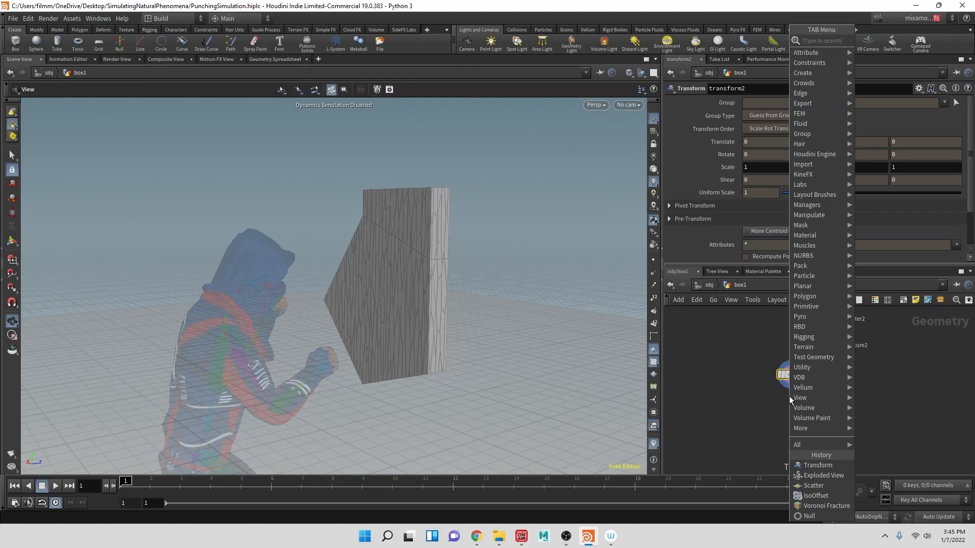
text(exp)
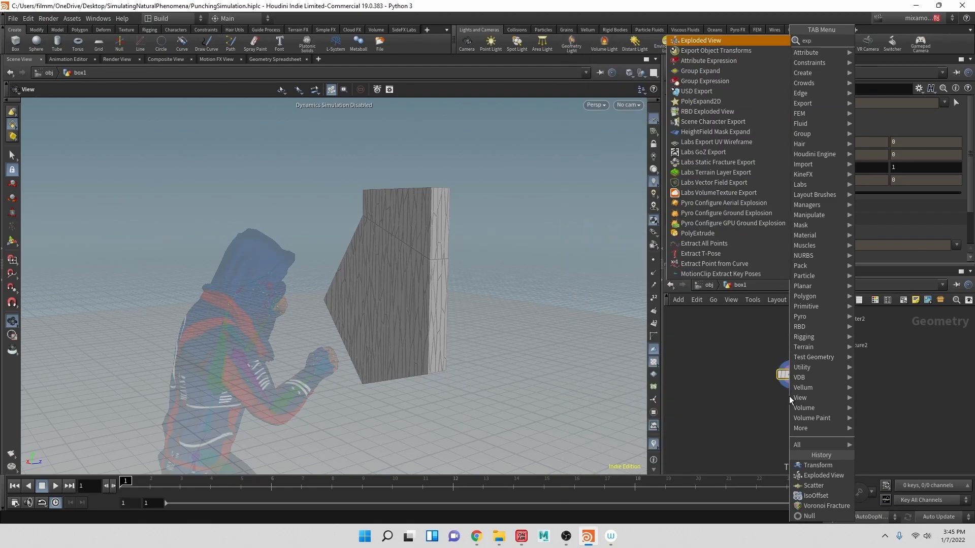
key(Return)
click(789, 397)
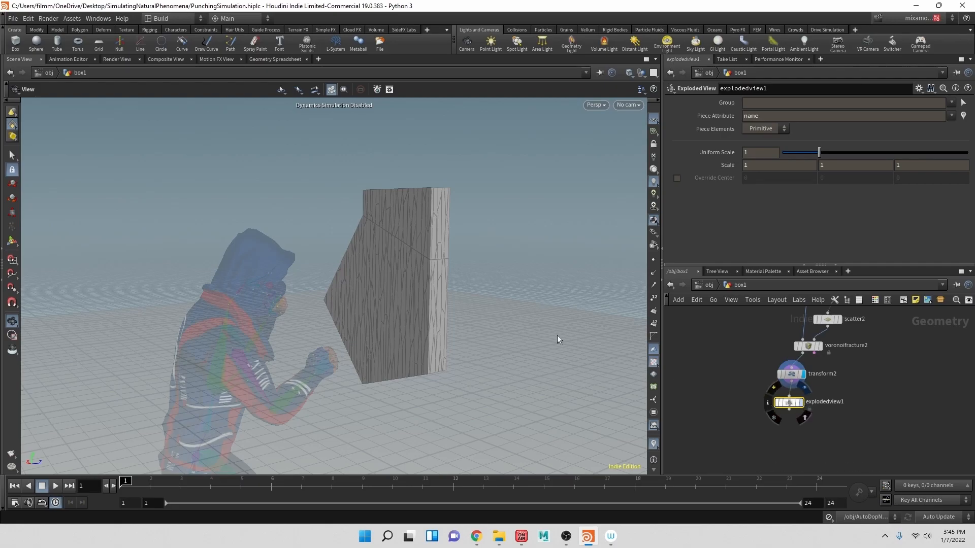
drag(487, 282, 225, 273)
drag(567, 261, 374, 220)
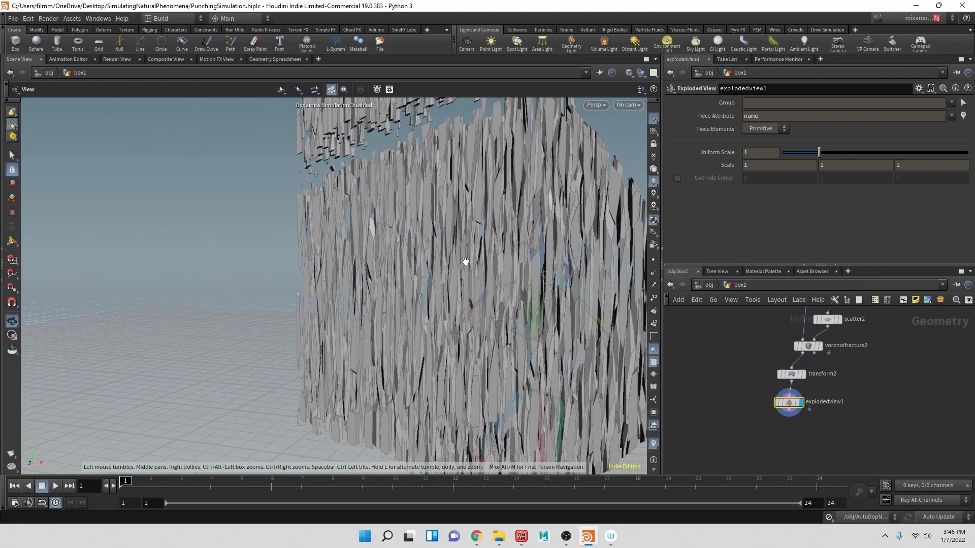
drag(462, 245, 604, 295)
Try Y scales of 0.01 on transform1 and 100 on transform2, and examine the thinner splinters in the exploded view
middle_drag(813, 373, 775, 332)
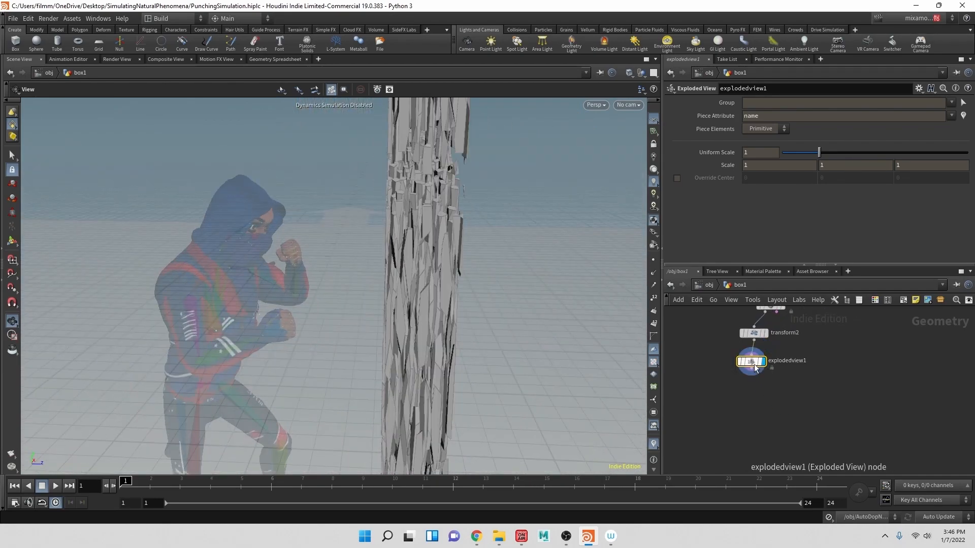
middle_drag(755, 367, 795, 442)
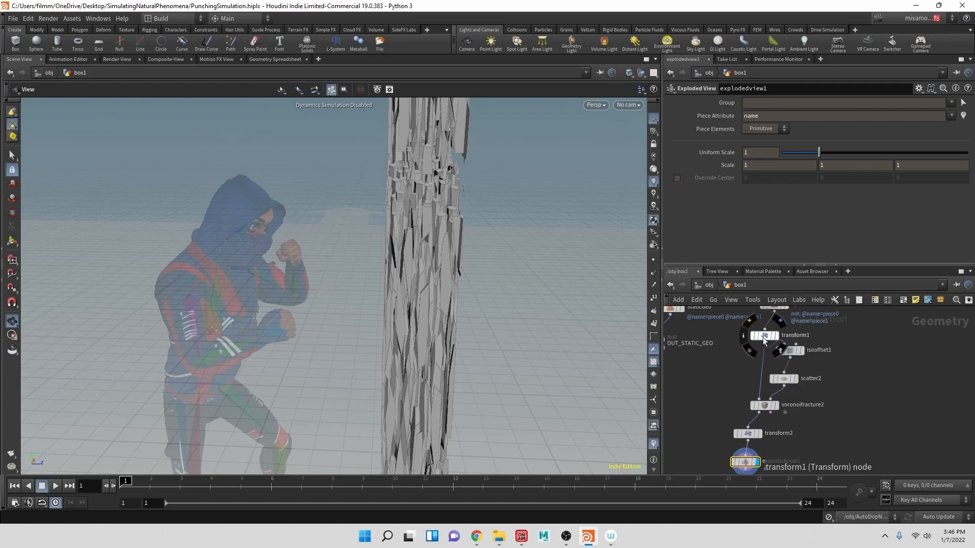
click(778, 335)
click(825, 169)
text(0.01)
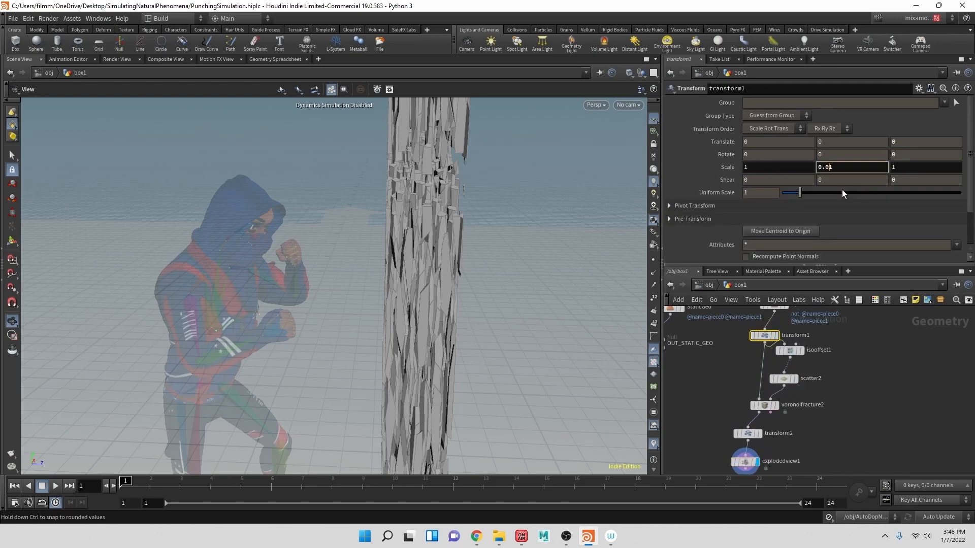
key(Return)
middle_drag(872, 351, 871, 298)
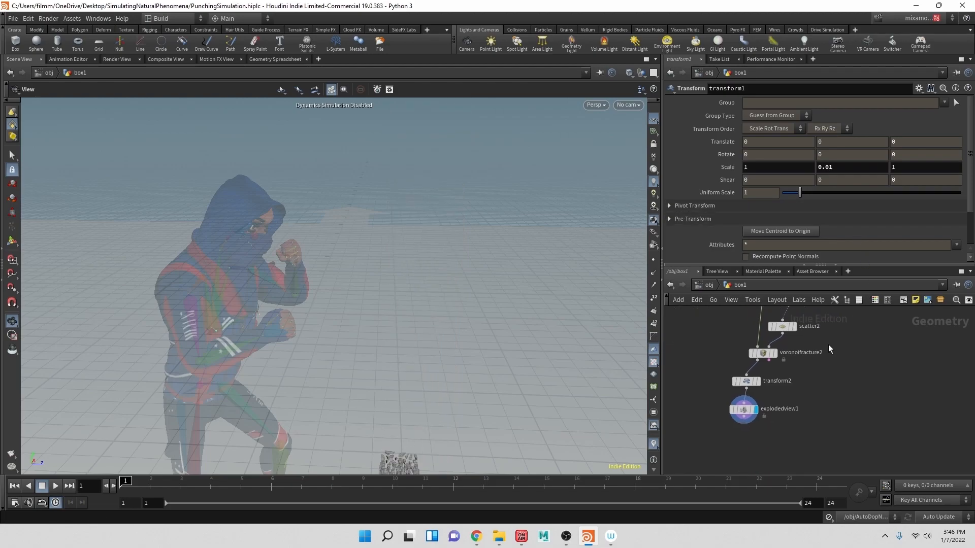
click(747, 381)
click(838, 168)
text(0)
key(Return)
drag(507, 260, 549, 255)
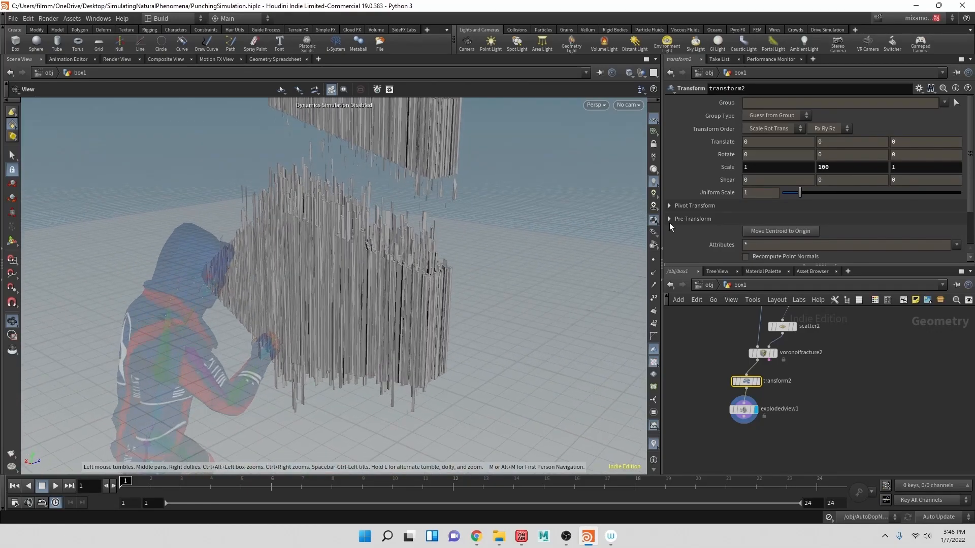
Set transform2's Y scale to 10 and transform1's Y scale to 0.1, and inspect the resulting splinters
key(Return)
middle_drag(773, 334, 775, 384)
click(764, 336)
click(839, 167)
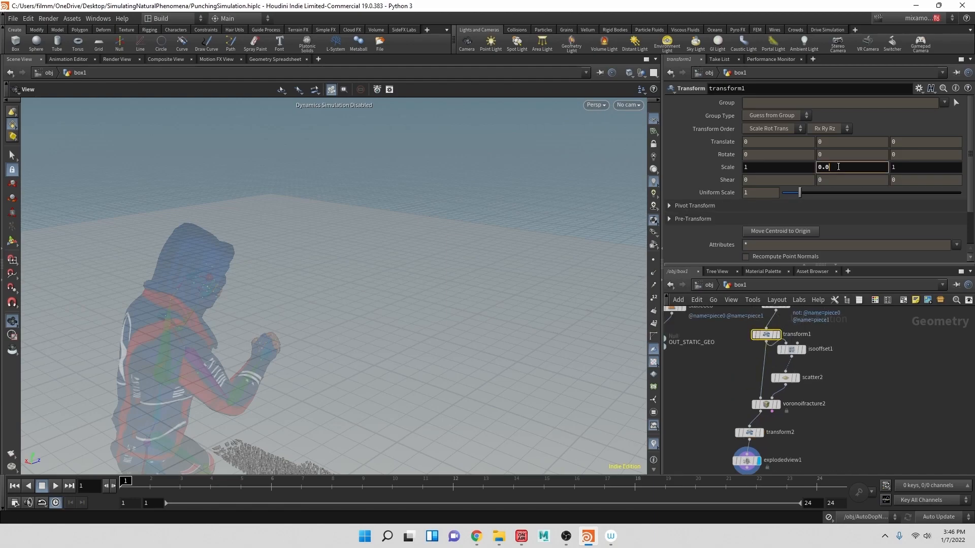
key(Return)
drag(522, 309, 391, 291)
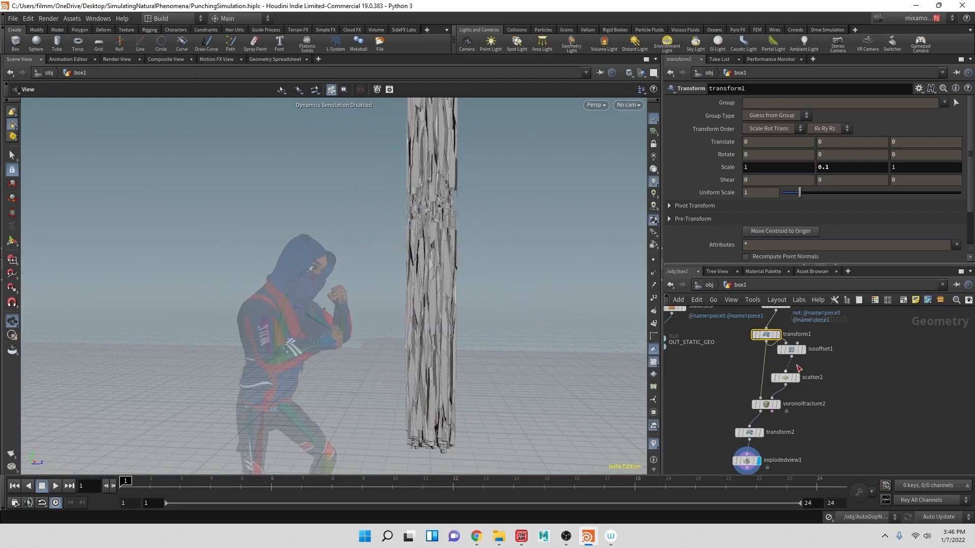
Delete the Exploded View node below transform2 and save the scene
click(749, 461)
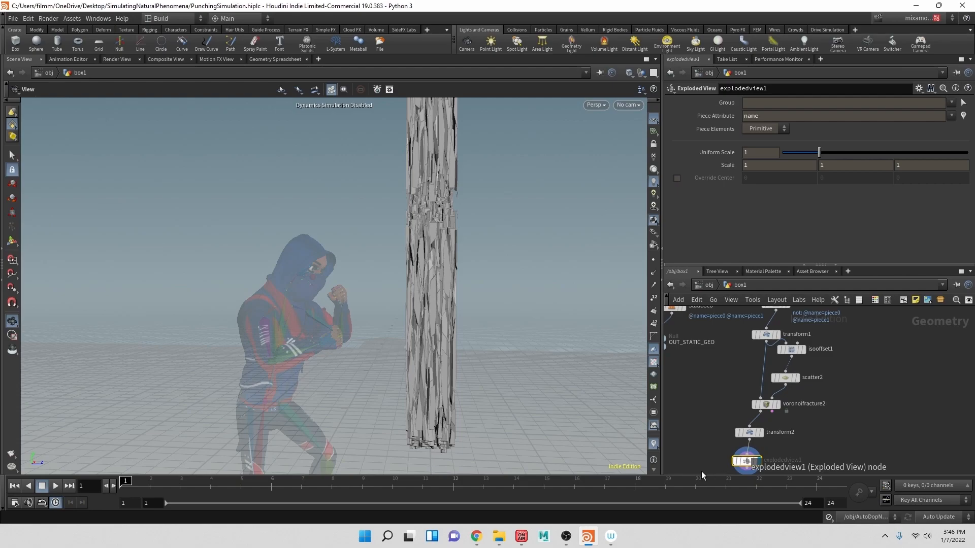
key(Delete)
key(ctrl+s)
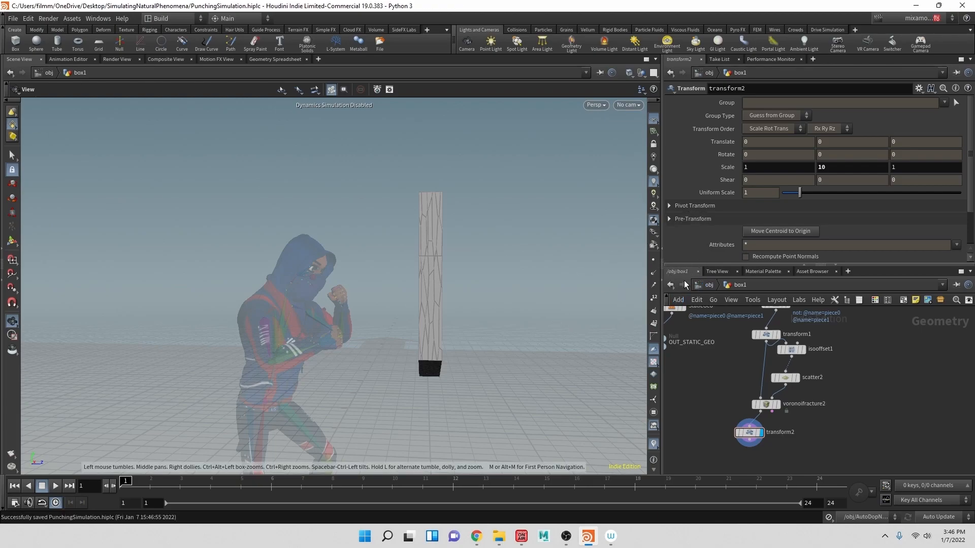
Return to the object level and rename the box1 object as dynamicGEO
click(709, 284)
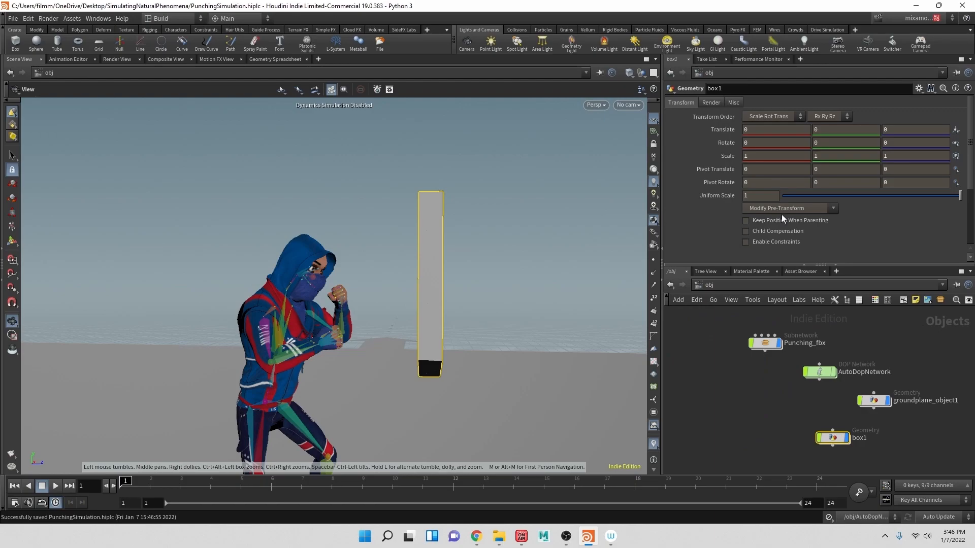
double_click(862, 438)
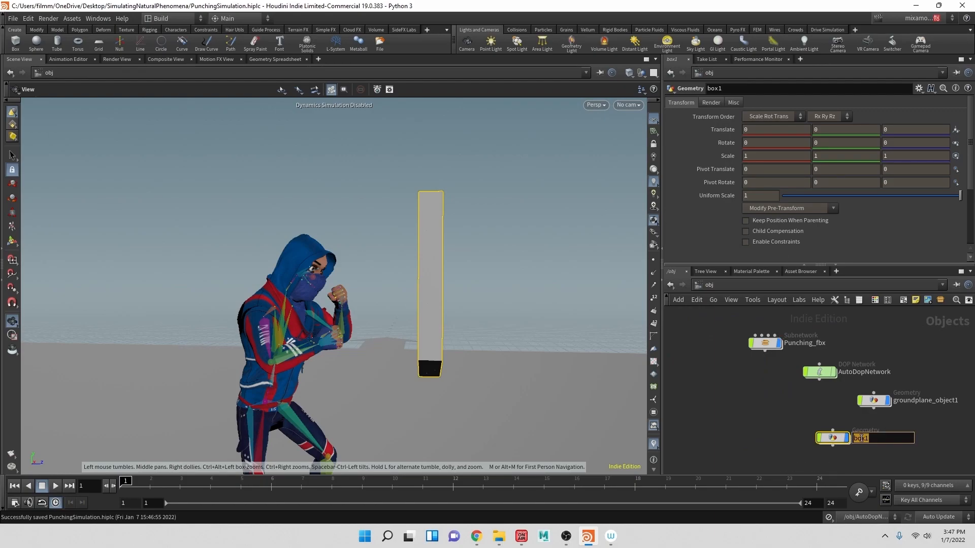
text(dy)
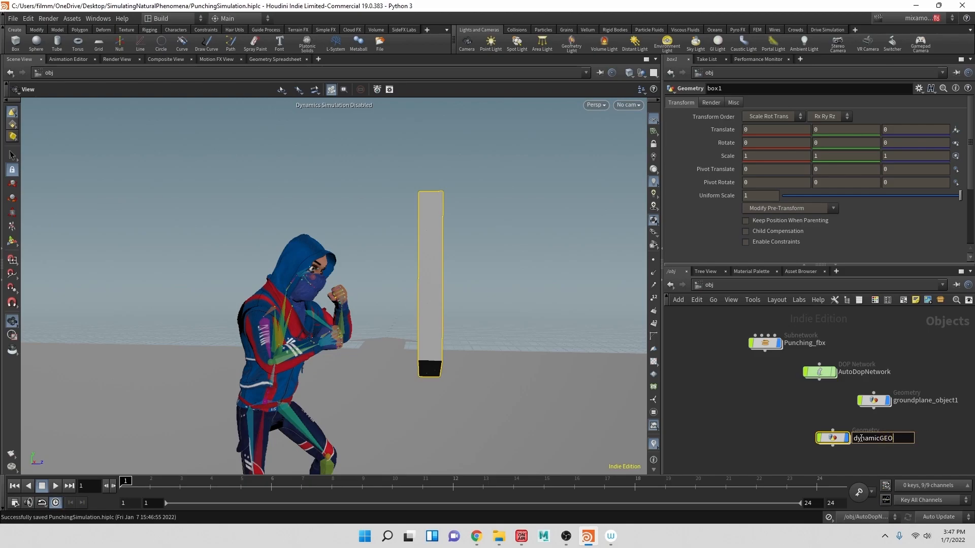
text(namicGEO)
key(Return)
drag(531, 405, 531, 375)
Add a new Geometry object beside dynamicGEO and name it StaticGEO
key(Tab)
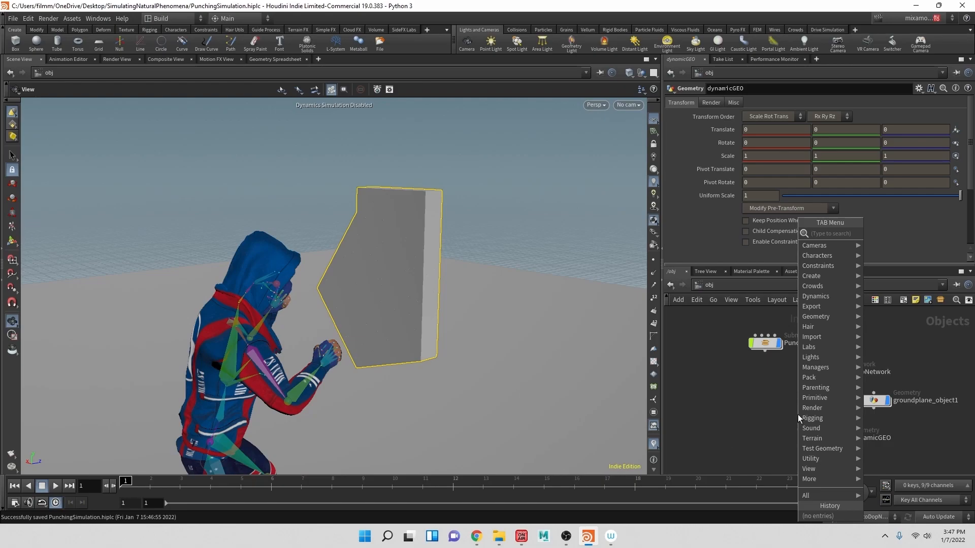
text(g)
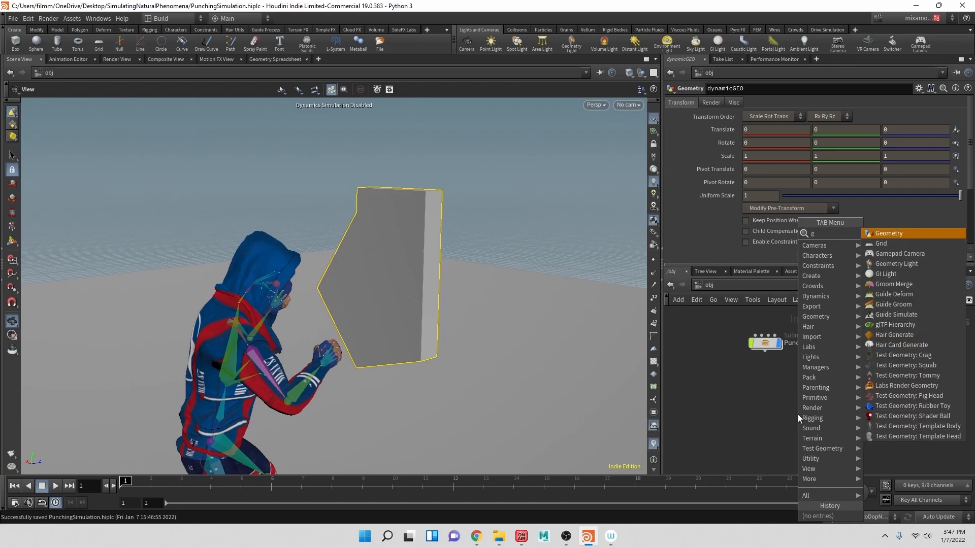
key(Return)
click(740, 445)
double_click(739, 442)
text(s)
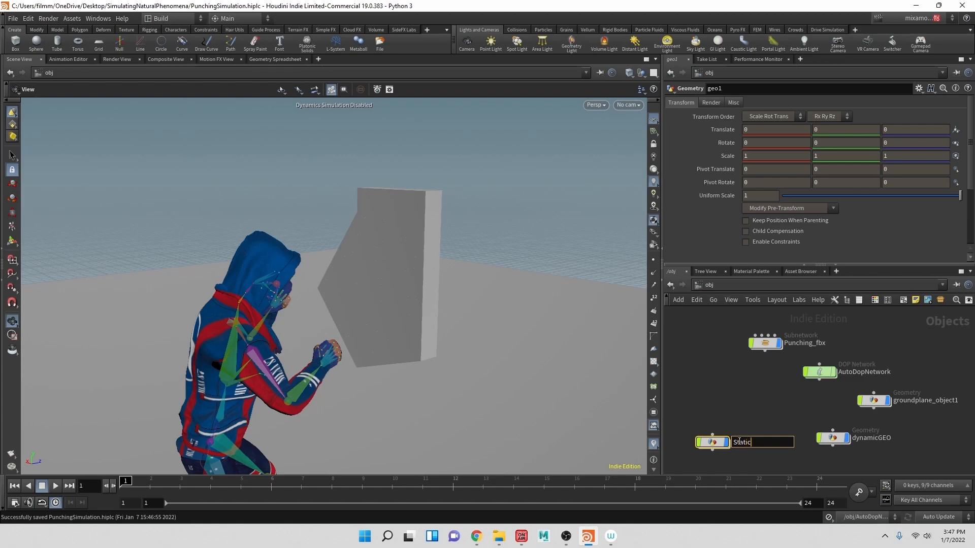
key(Return)
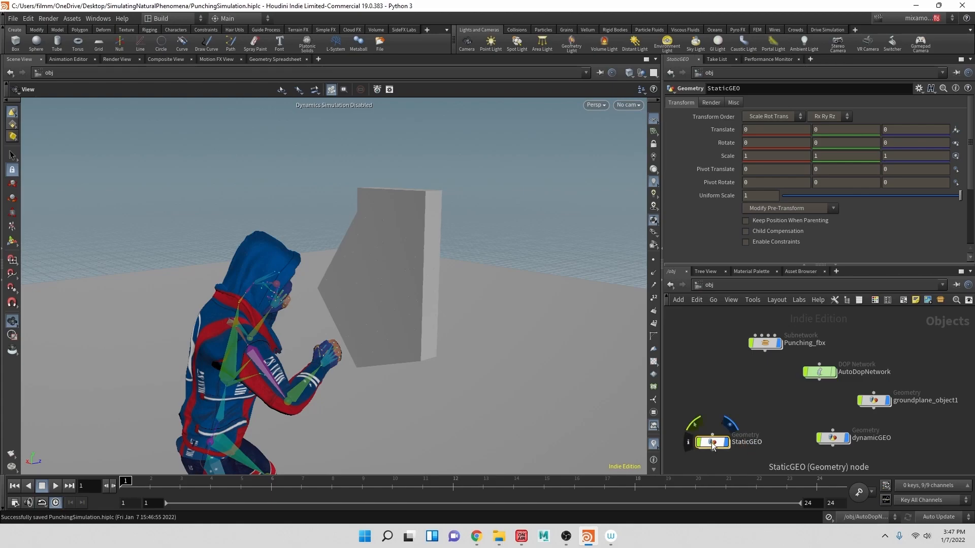
Inside StaticGEO, add an Object Merge node that references /obj/dynamicGEO/OUT_STATIC_GEO
double_click(712, 442)
key(Tab)
text(obj)
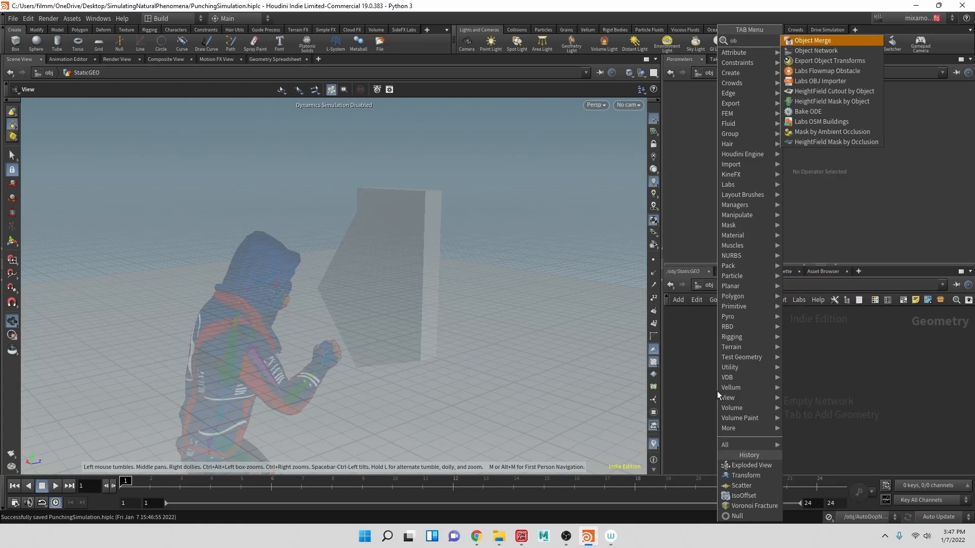
key(Return)
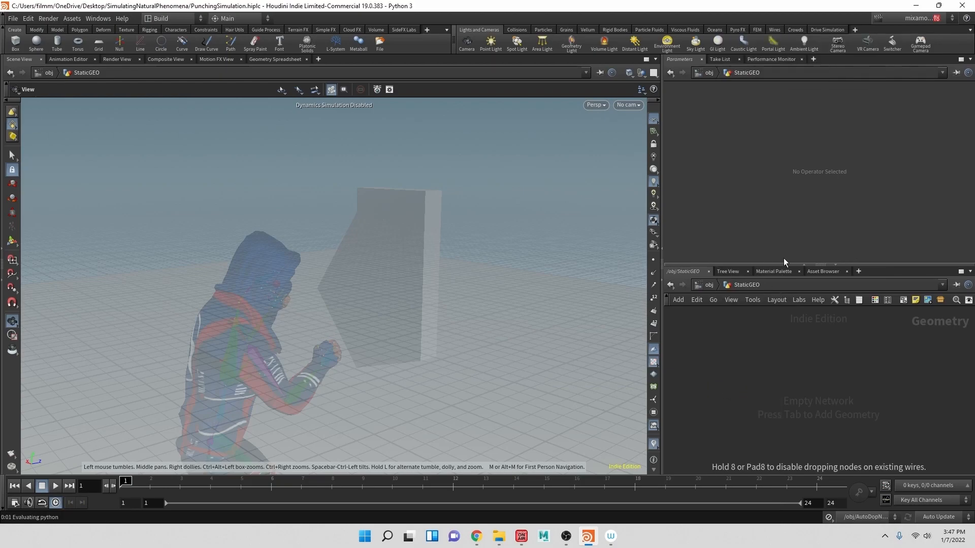
click(949, 131)
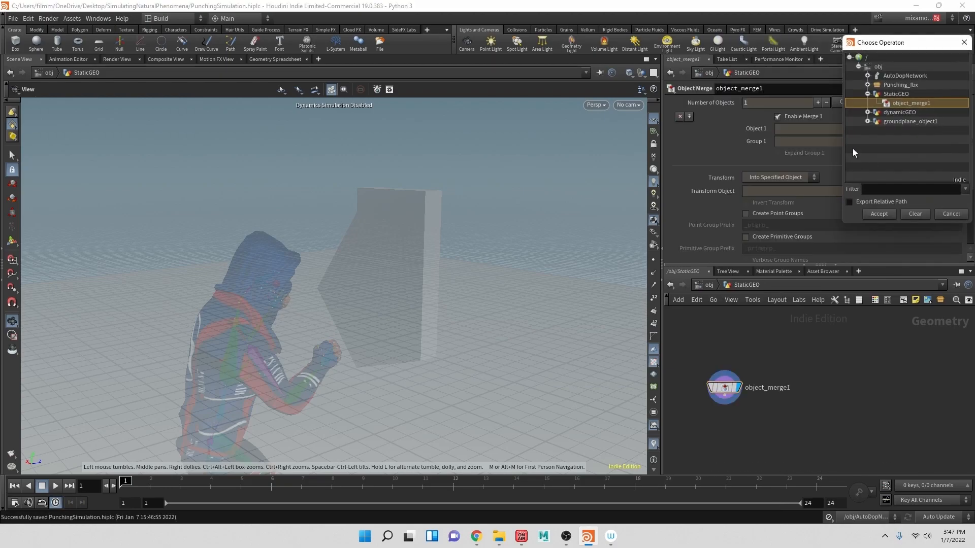
click(868, 113)
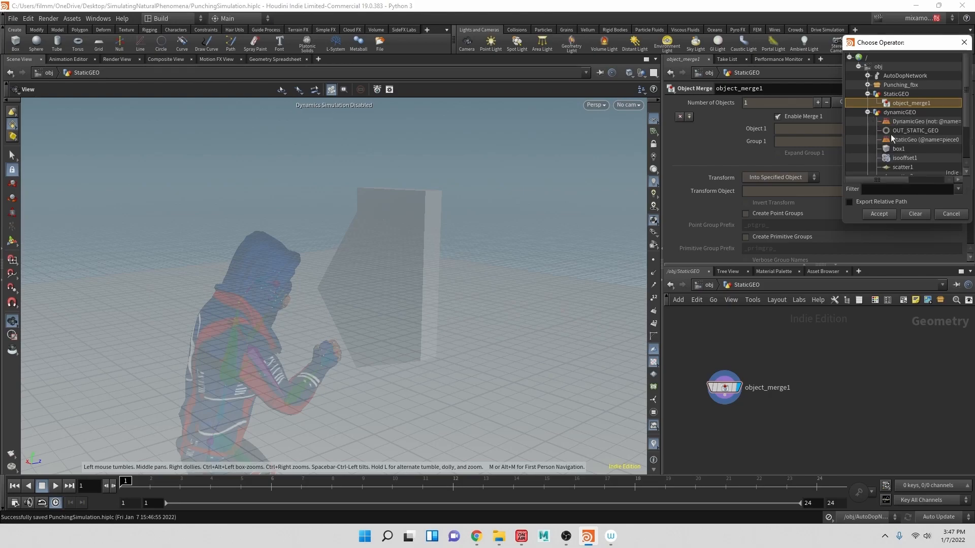
click(909, 131)
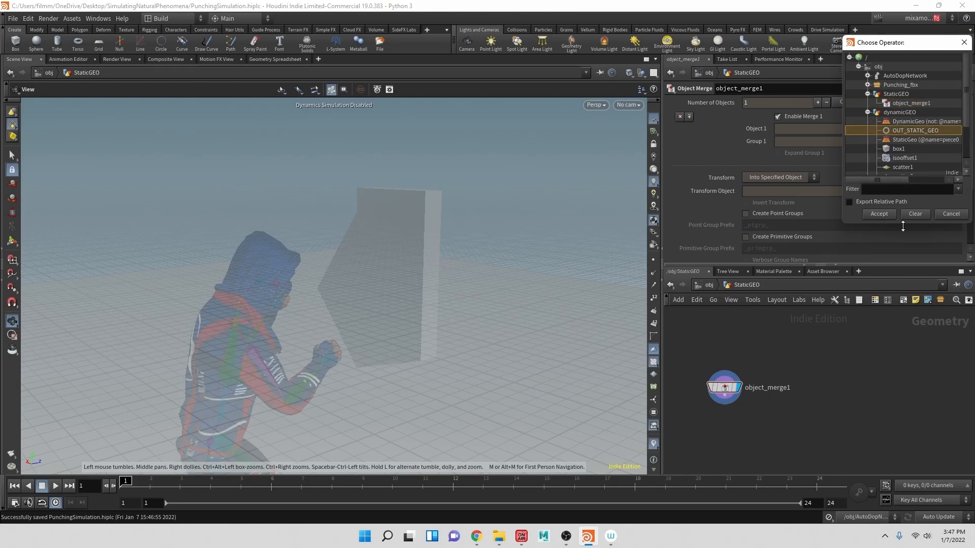
click(878, 213)
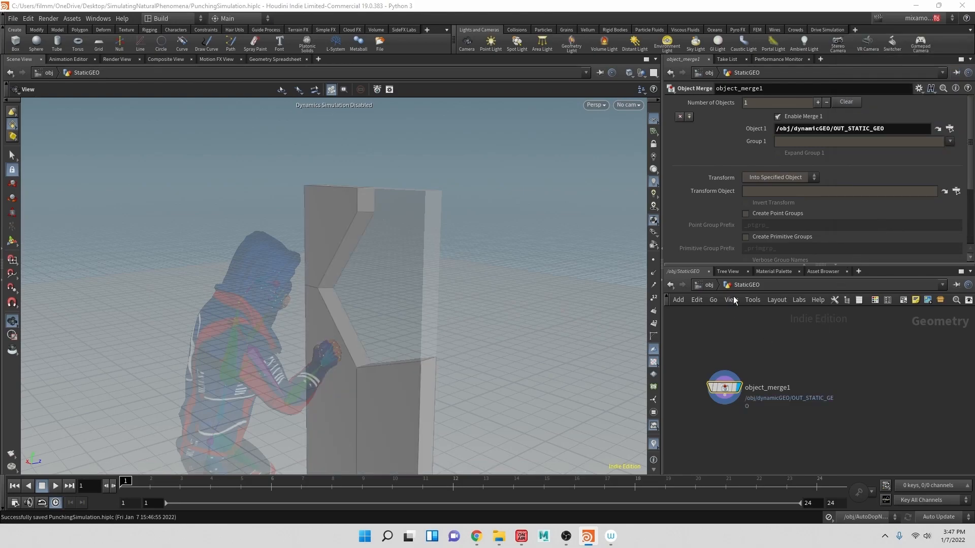
Return to the object level, check both box parts together, and move the StaticGEO node closer to AutoDopNetwork
click(709, 286)
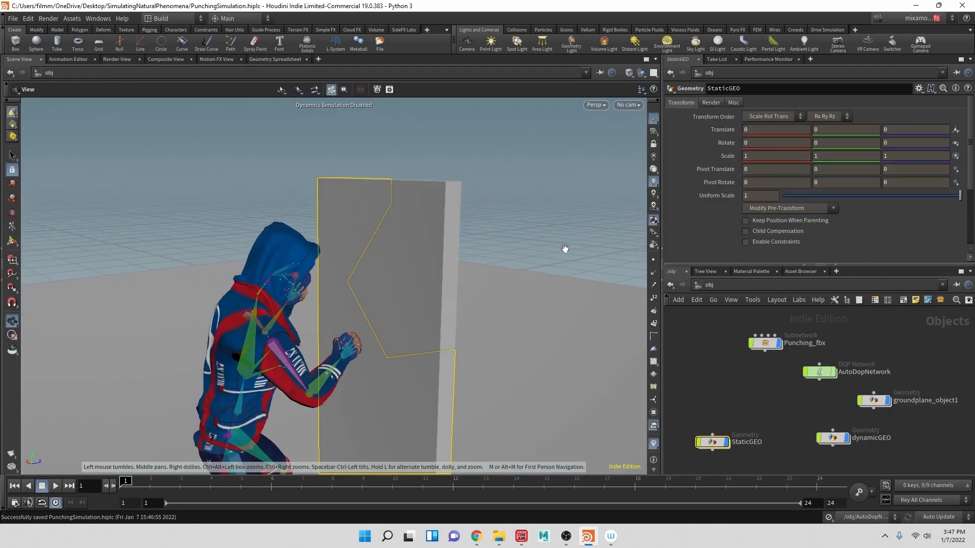
drag(507, 311, 503, 289)
drag(713, 445, 737, 413)
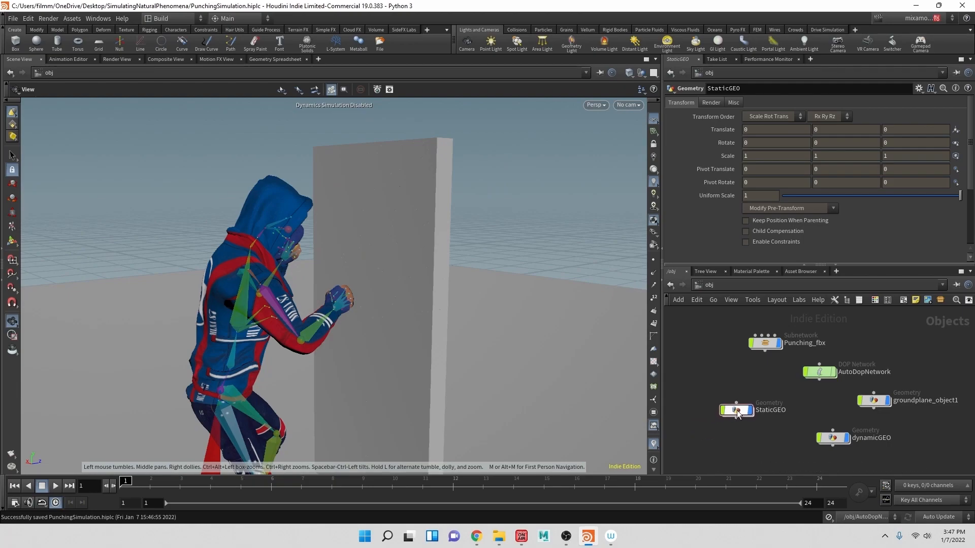
Turn dynamicGEO into an RBD fractured object using the RBD Packed Object type
click(832, 438)
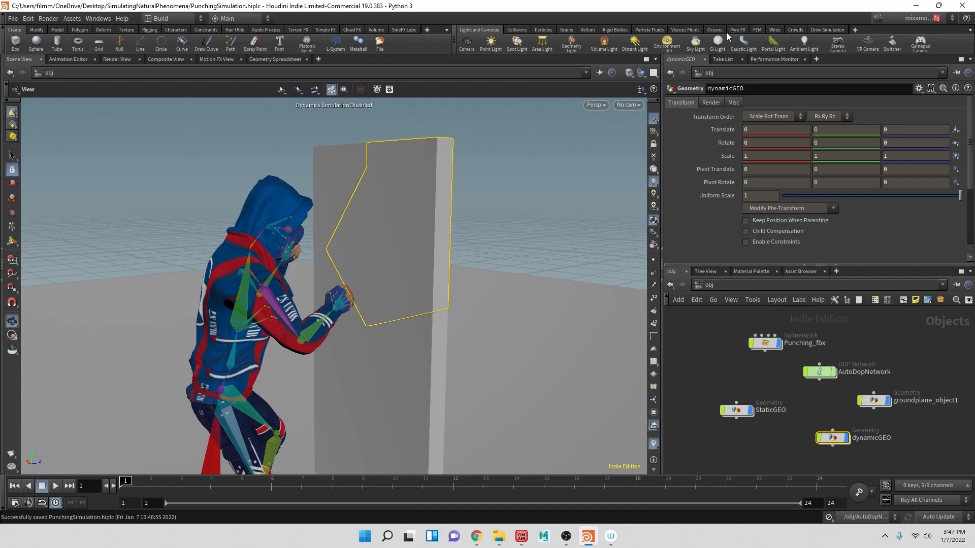
click(605, 30)
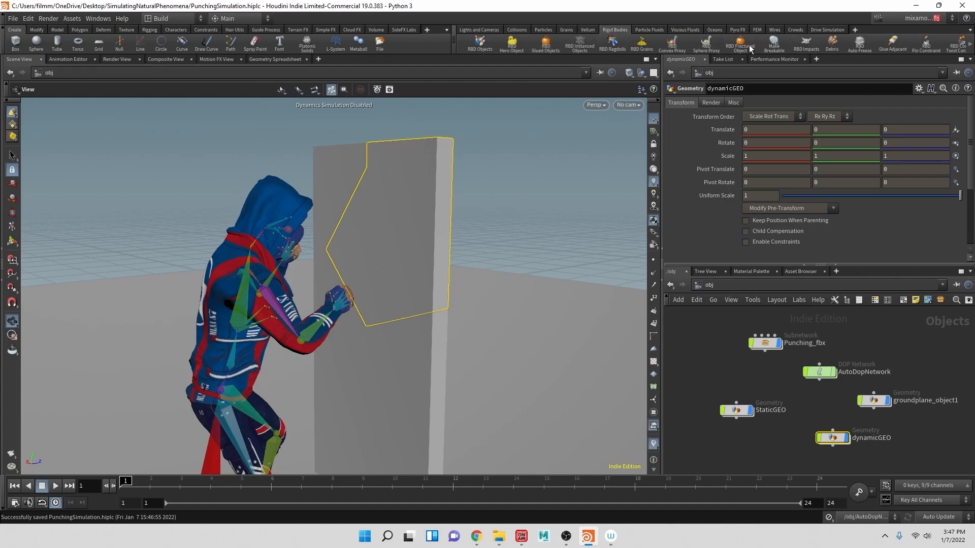
click(741, 47)
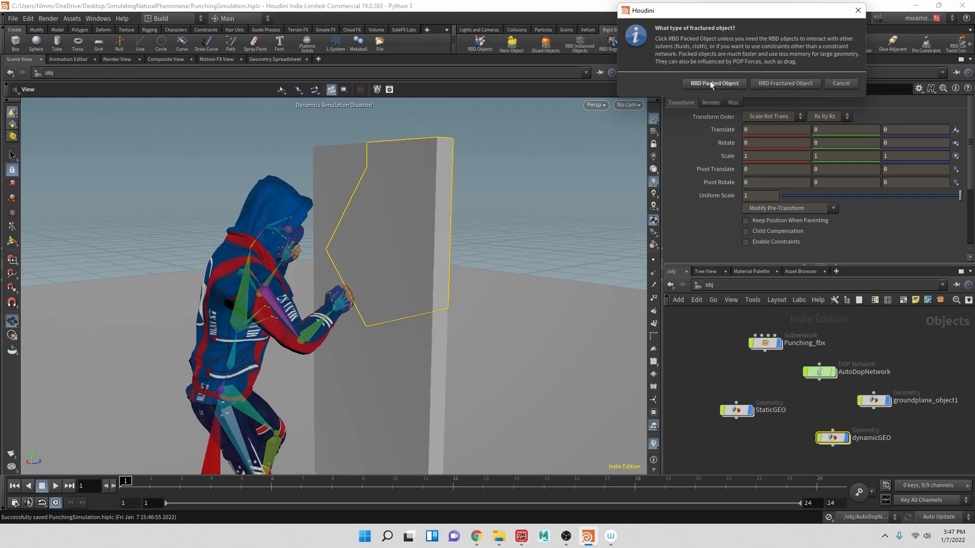
click(711, 83)
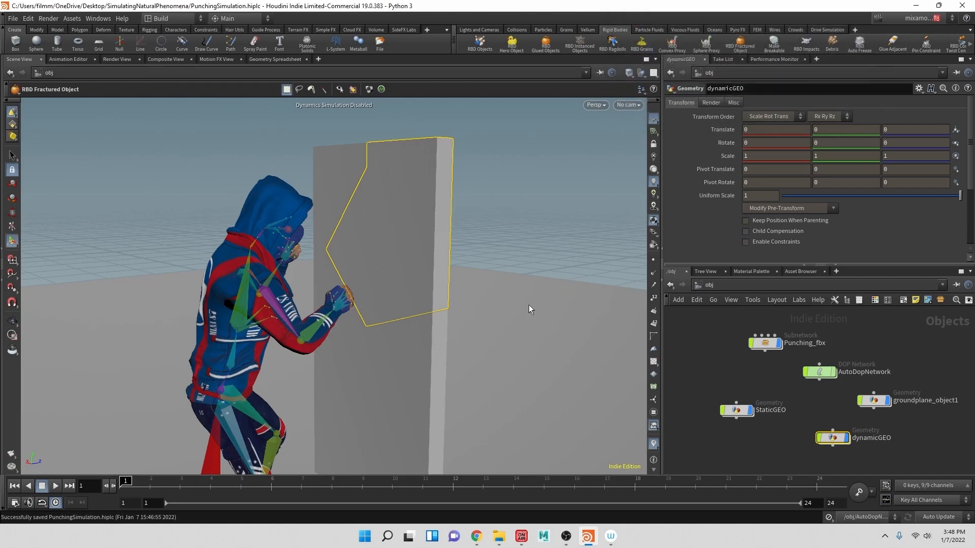
Play the animation with AutoDopNetwork selected to check the box and collider, and return to the first frame
click(55, 486)
click(41, 486)
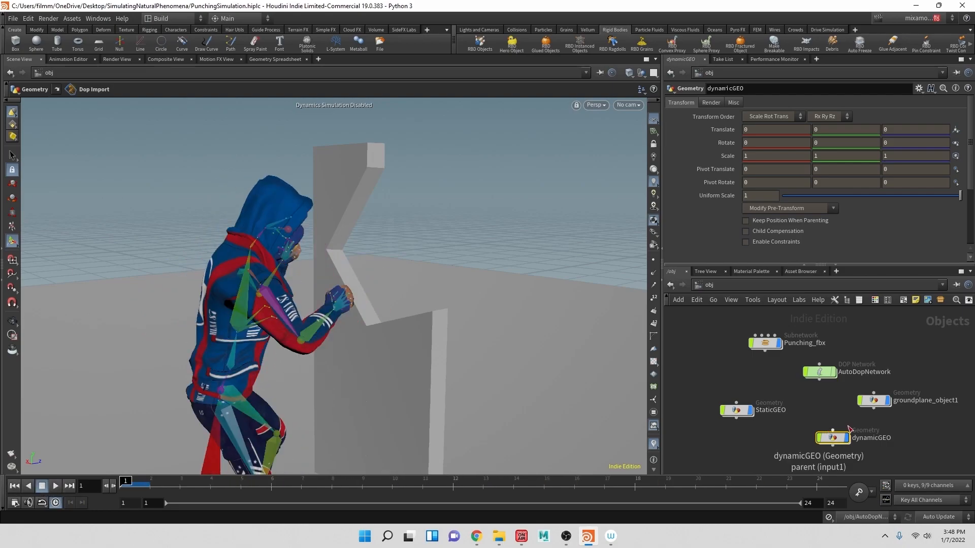
click(819, 372)
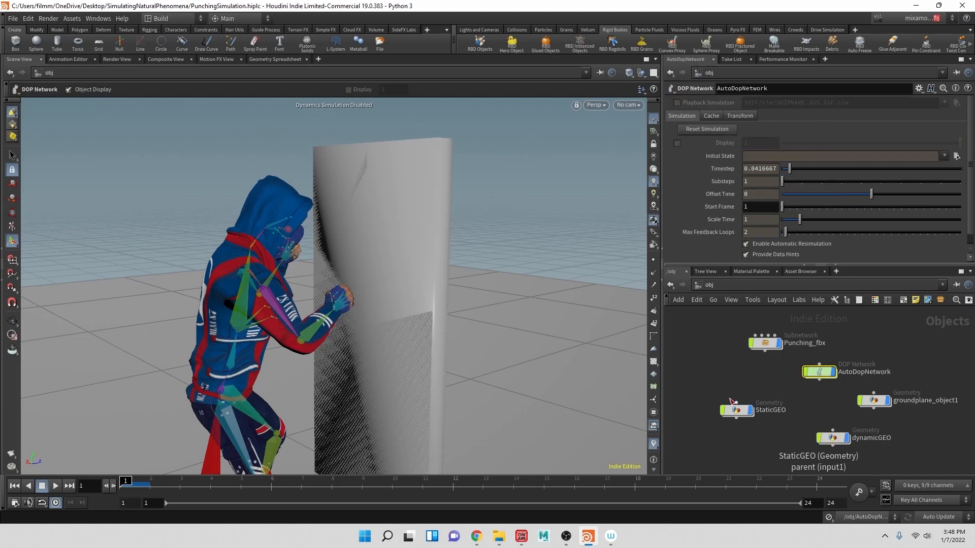
click(55, 486)
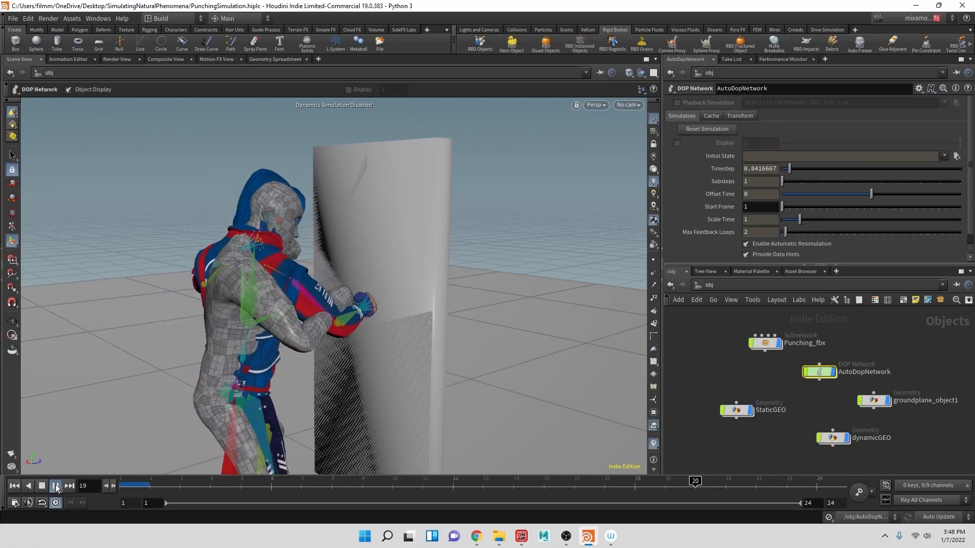
click(41, 487)
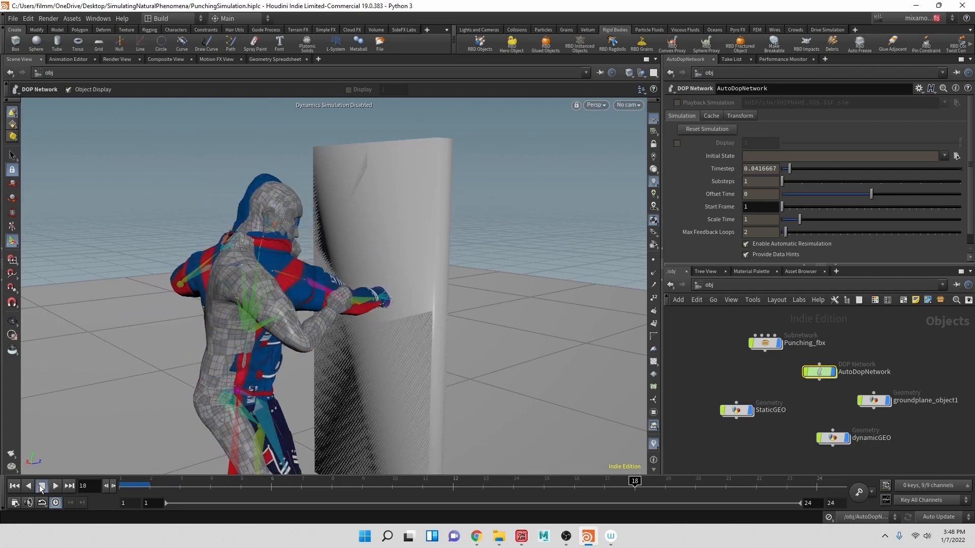
click(14, 486)
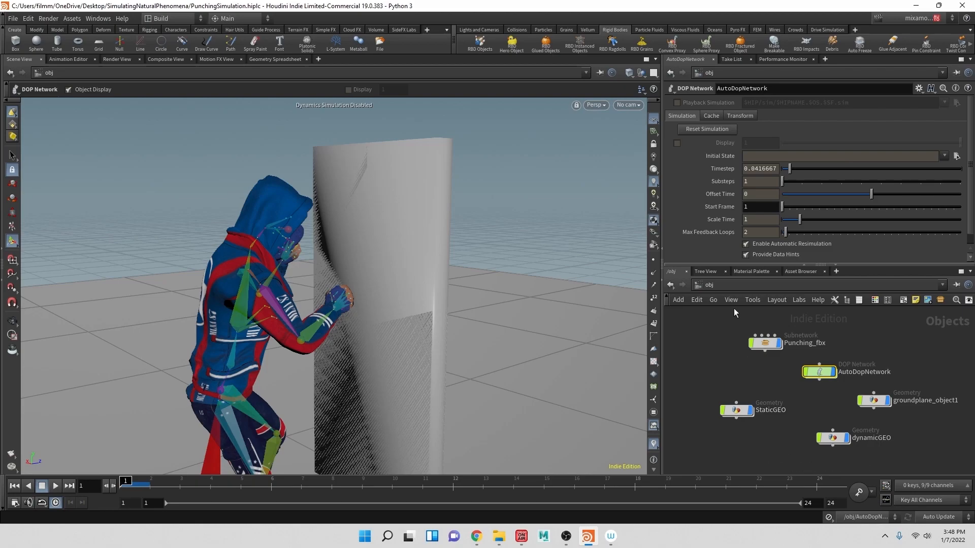
Select dynamicGEO, enable dynamics simulation, and play the punch to test the fractured piece
click(833, 437)
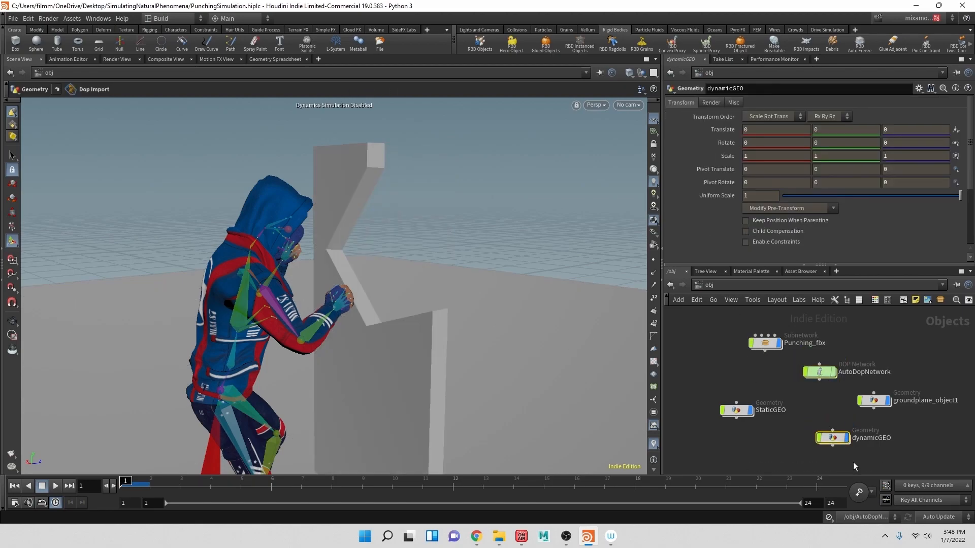
click(829, 518)
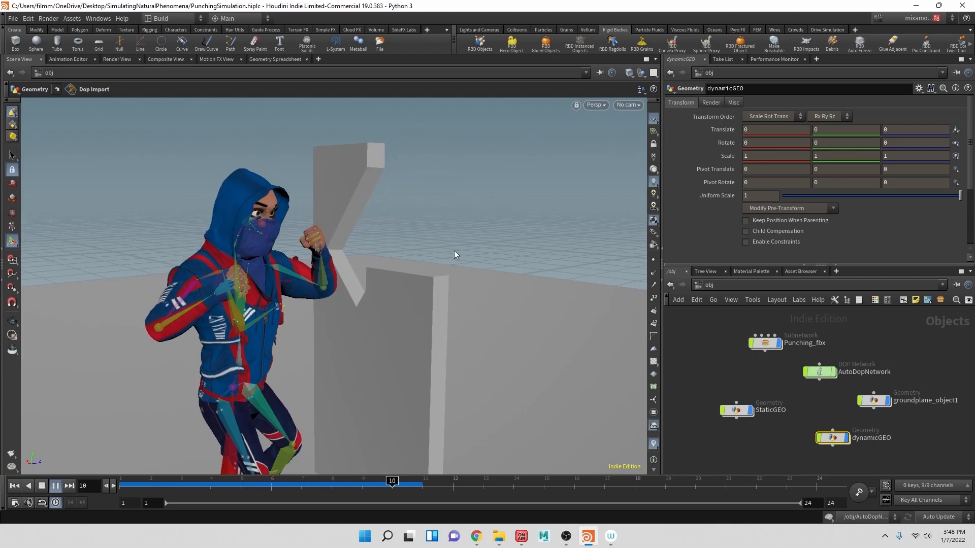
Reset to the first frame, select StaticGEO, and replay the punch to check the splinters against the static part
click(42, 487)
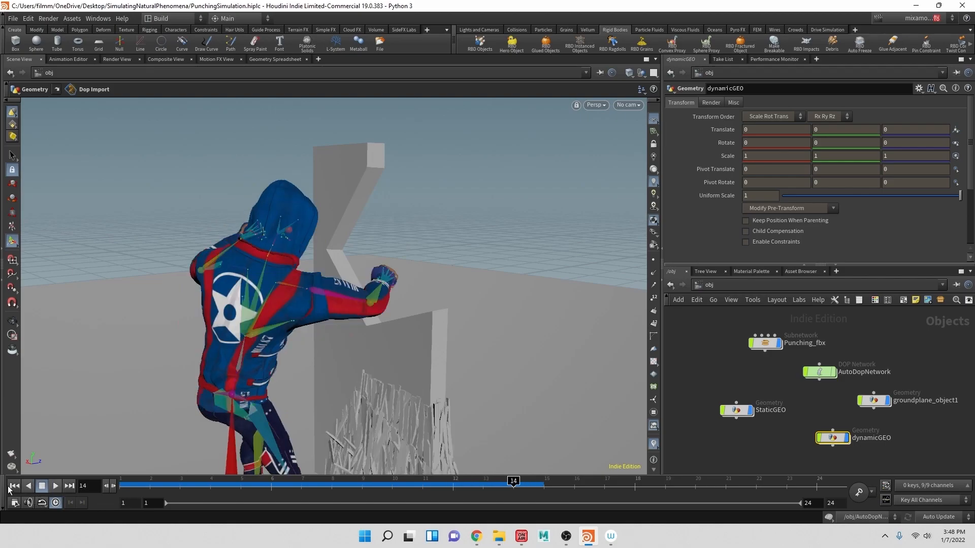
click(14, 486)
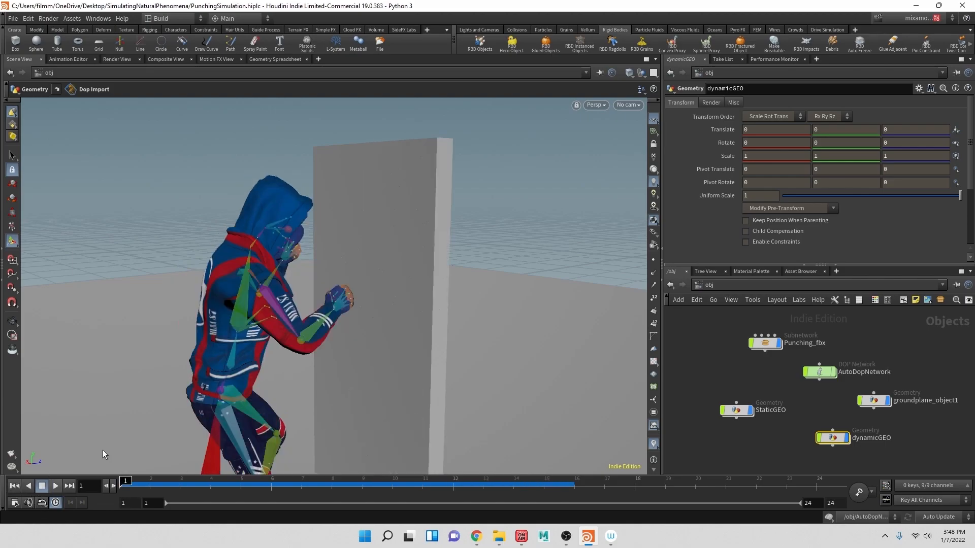
click(736, 410)
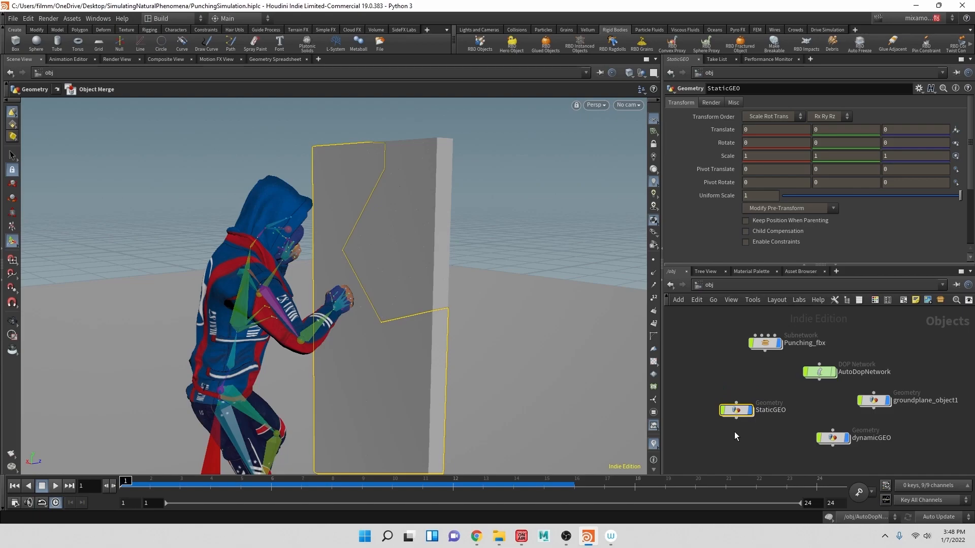
mouse_move(834, 380)
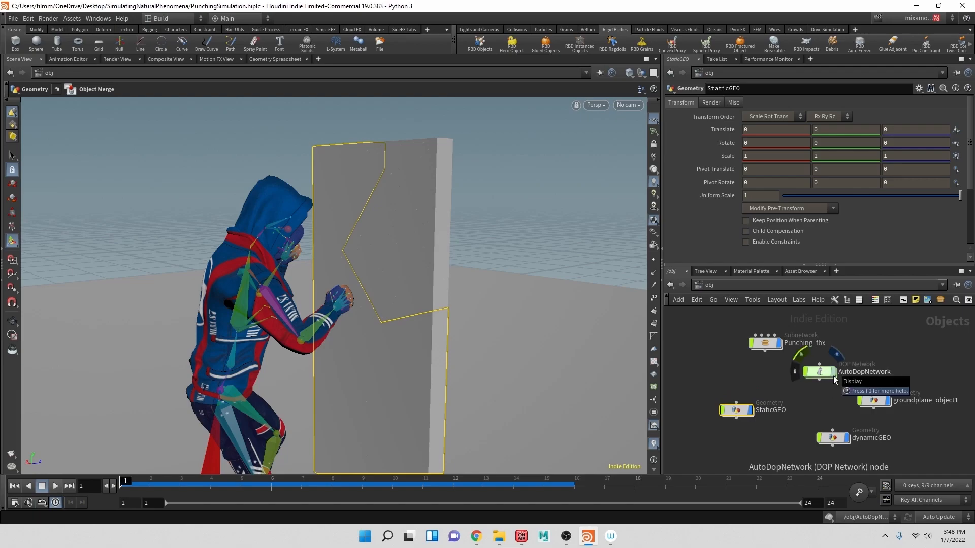
click(516, 30)
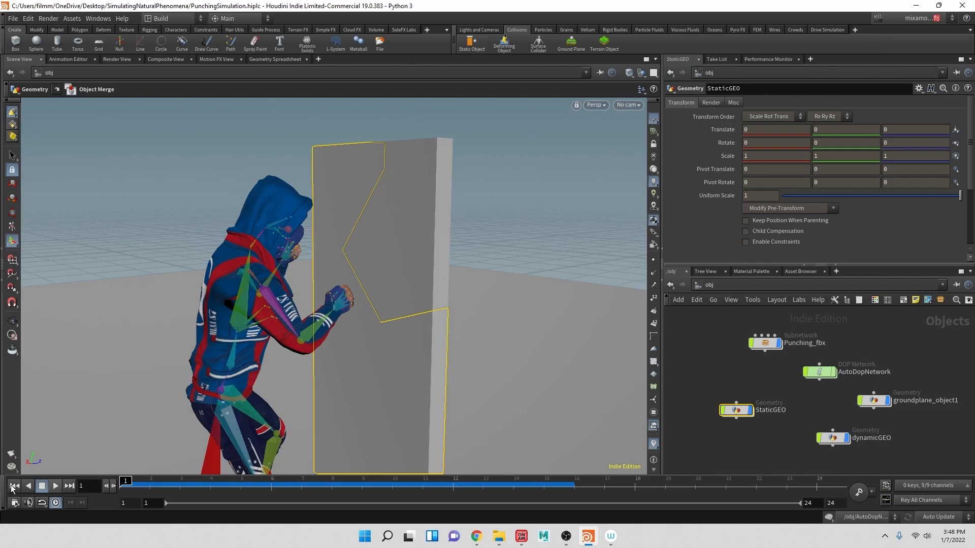
click(57, 487)
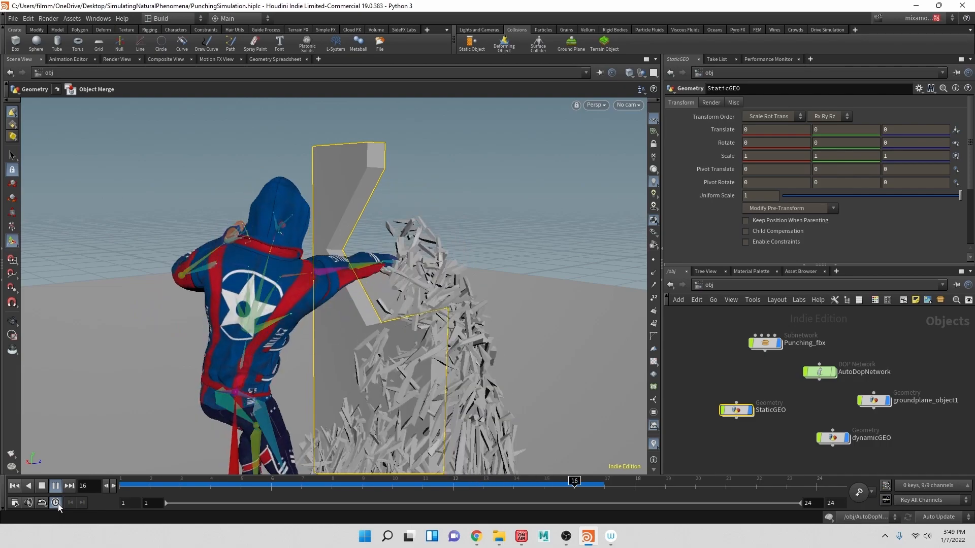
click(41, 486)
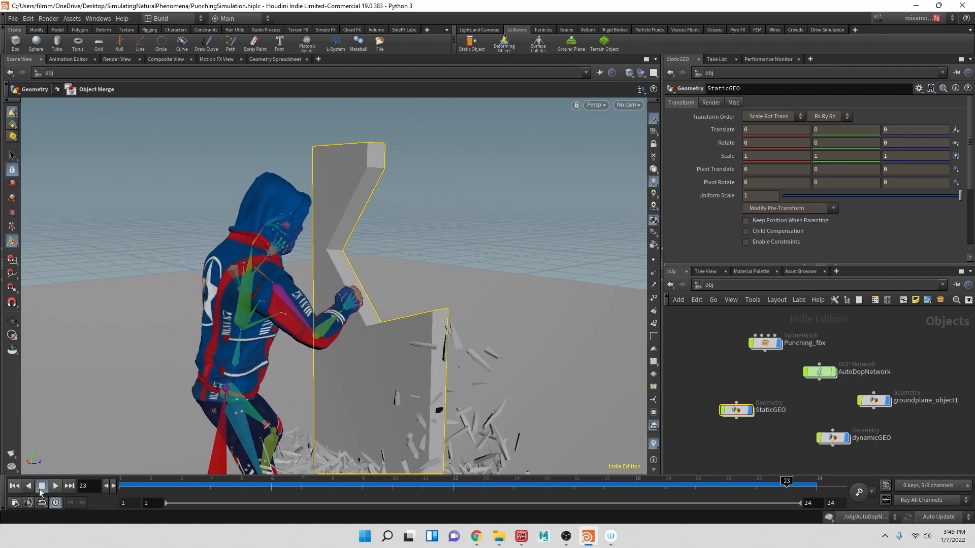
click(13, 487)
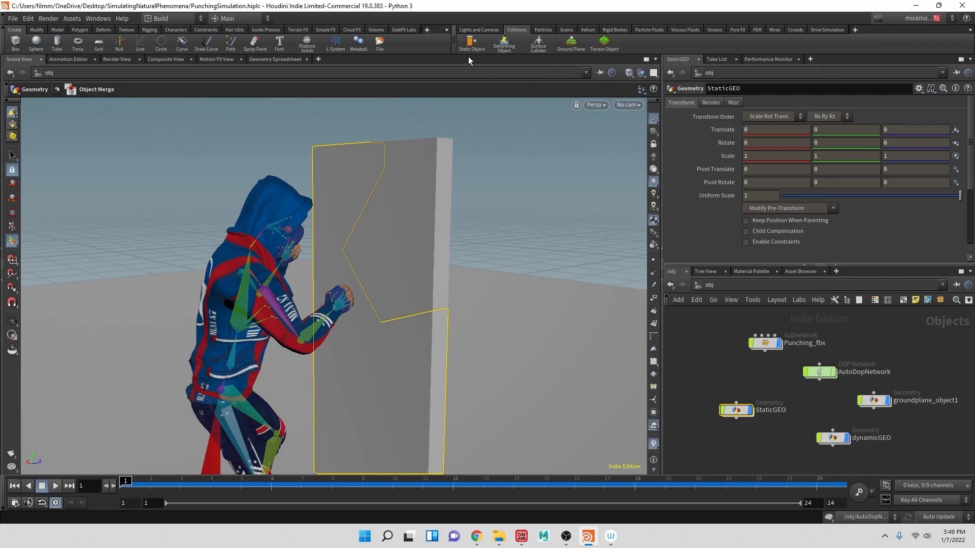
Glue the fractured pieces of dynamicGEO together with Glue Adjacent
click(616, 30)
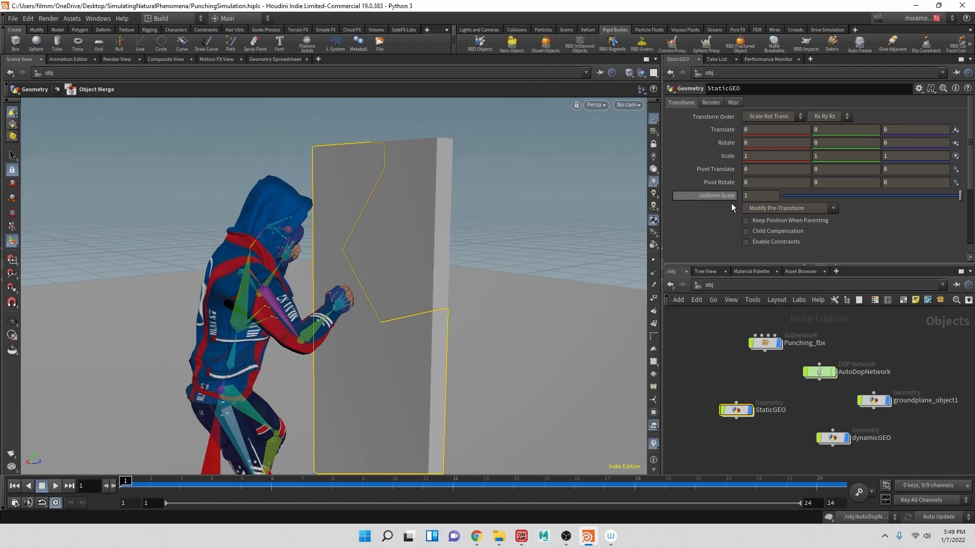
click(833, 438)
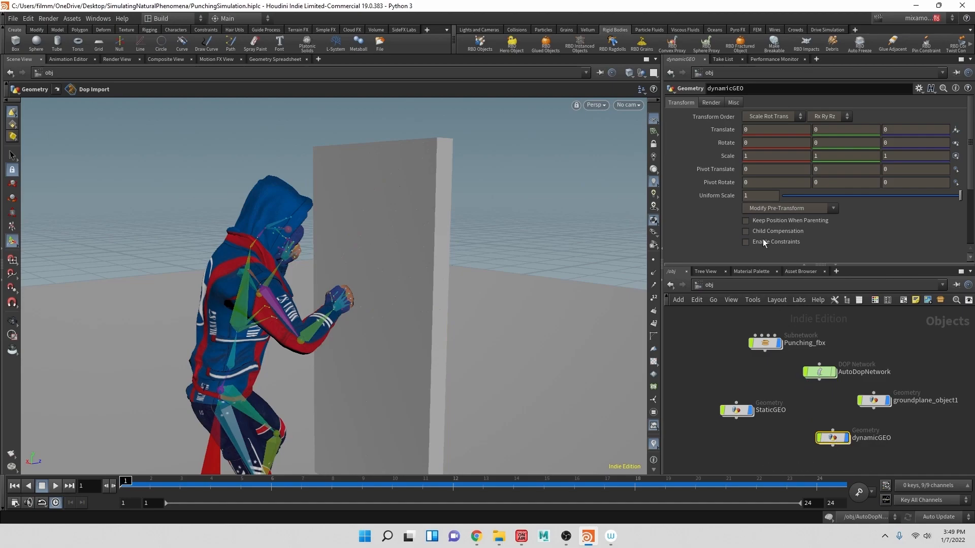
click(740, 45)
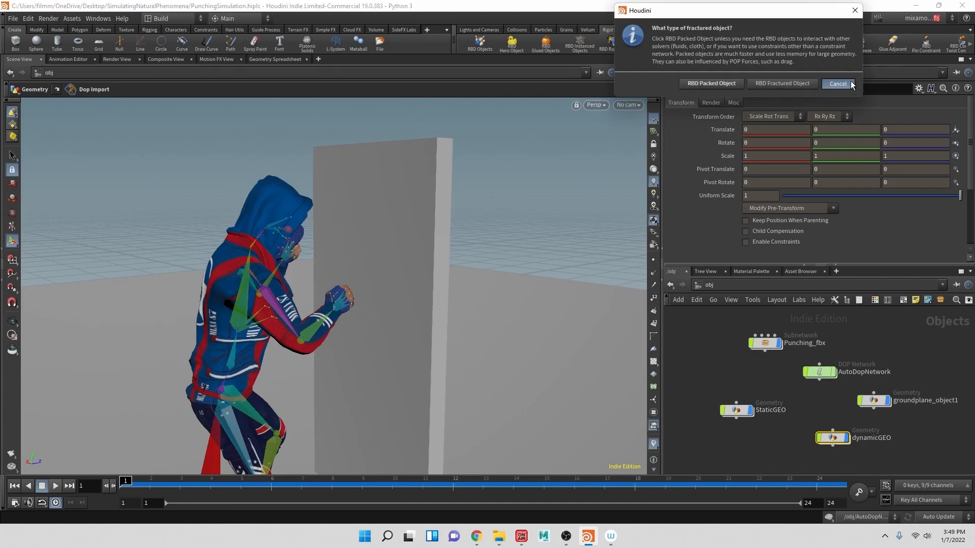
click(838, 83)
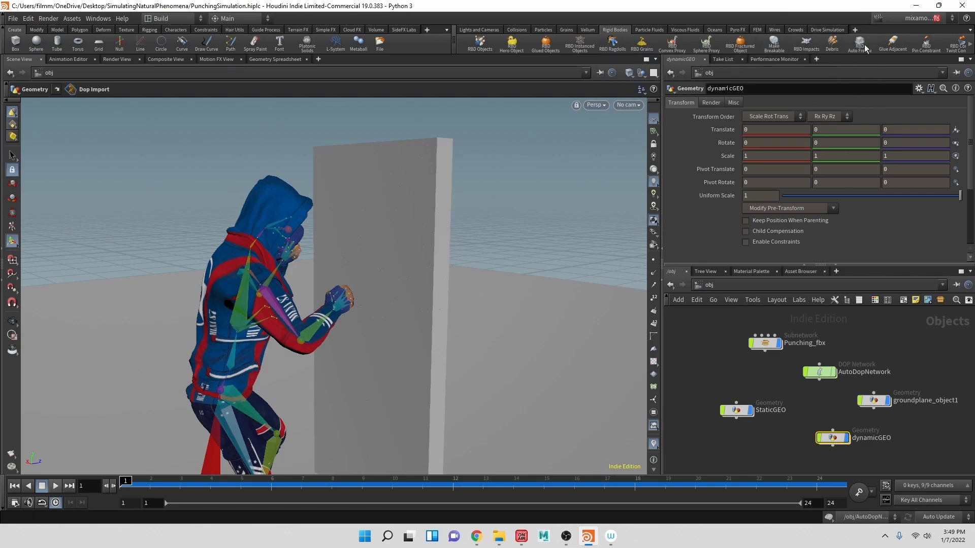
click(895, 44)
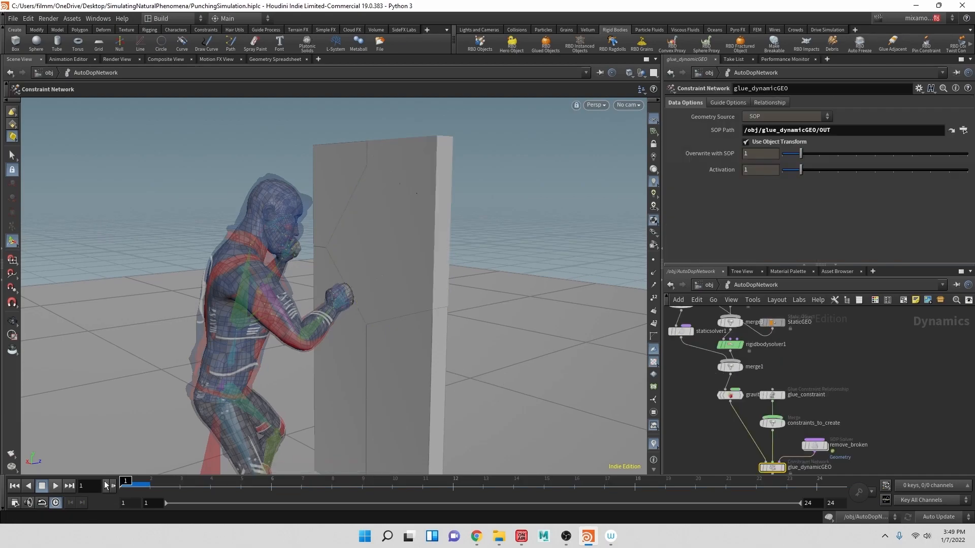
Play the simulation to test the glued pieces, and return to the first frame
click(57, 486)
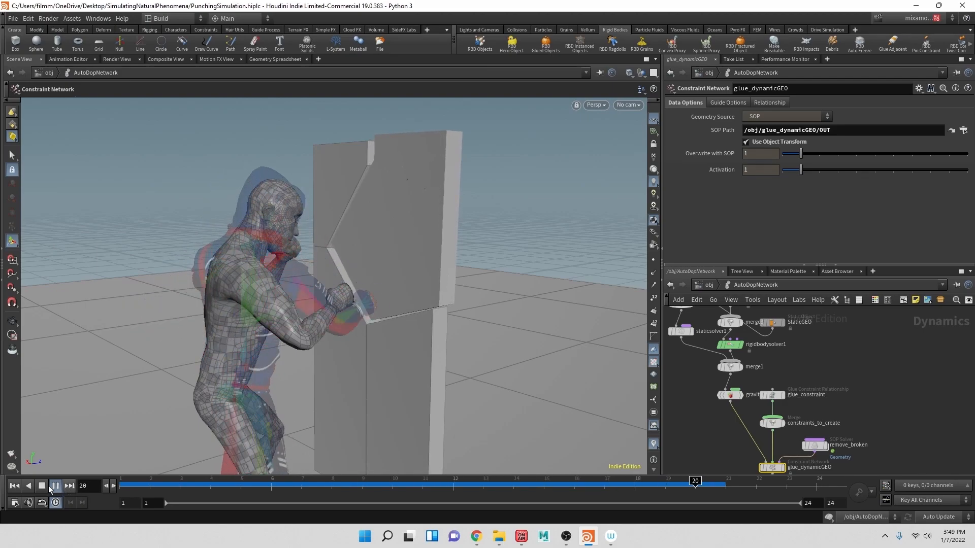
click(53, 487)
click(15, 487)
Enable Use Deforming Geometry on the CC_Base_Body static object and save the scene
middle_drag(800, 329, 845, 384)
click(754, 334)
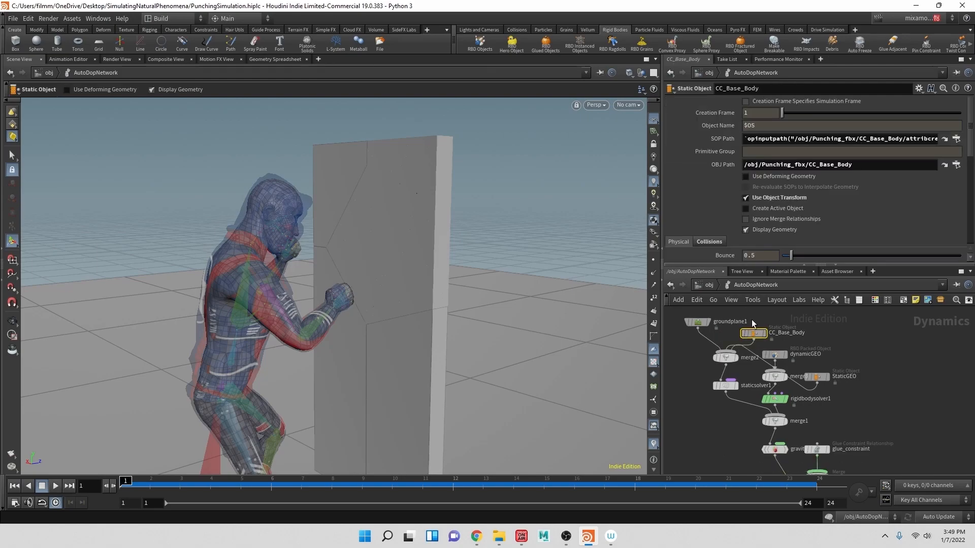
click(746, 177)
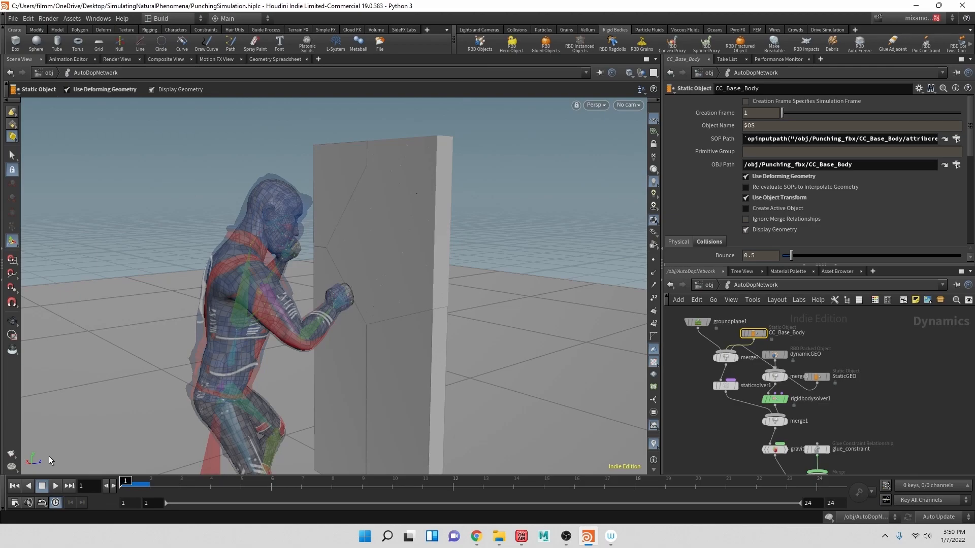
key(ctrl+s)
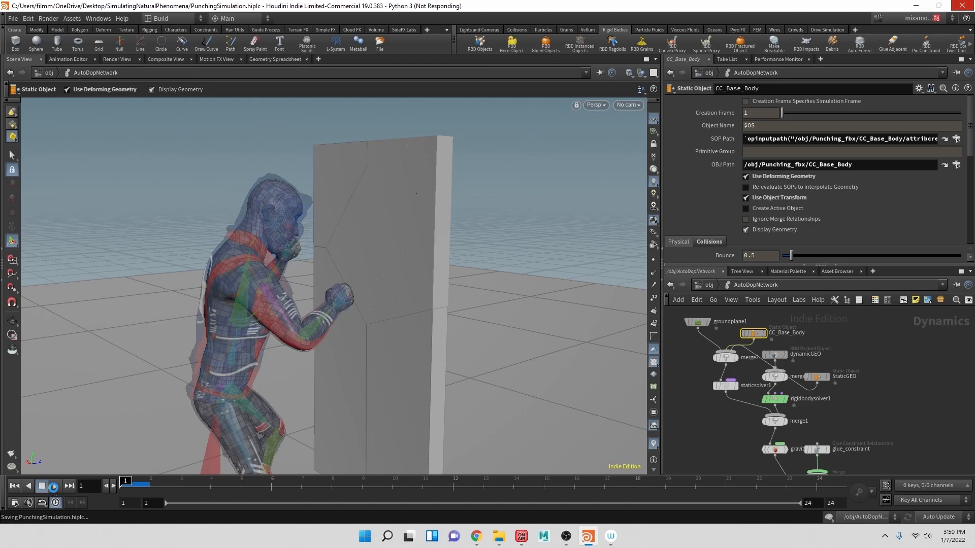
Review the simulated punch as a flipbook, rewind it, and close the MPlay window
click(53, 486)
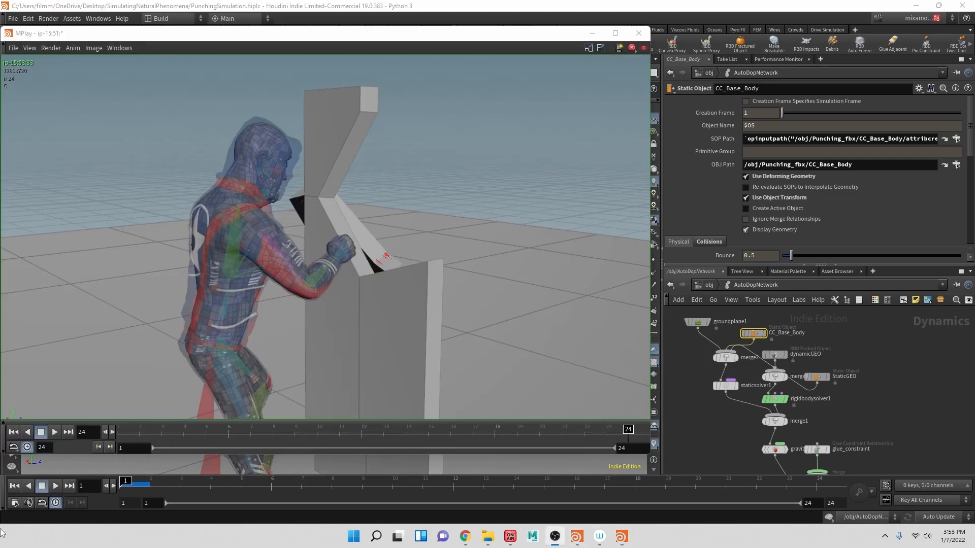
click(54, 432)
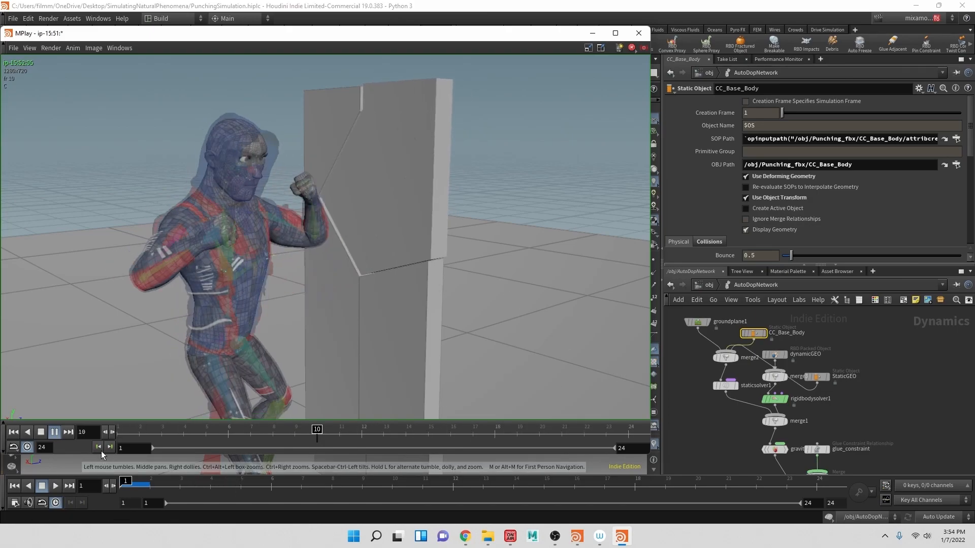
click(41, 432)
click(13, 432)
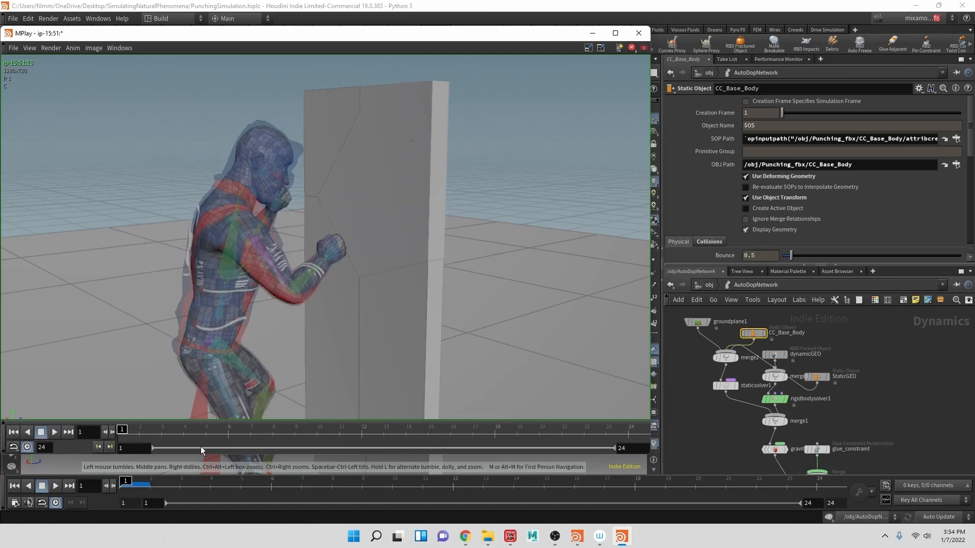
click(639, 33)
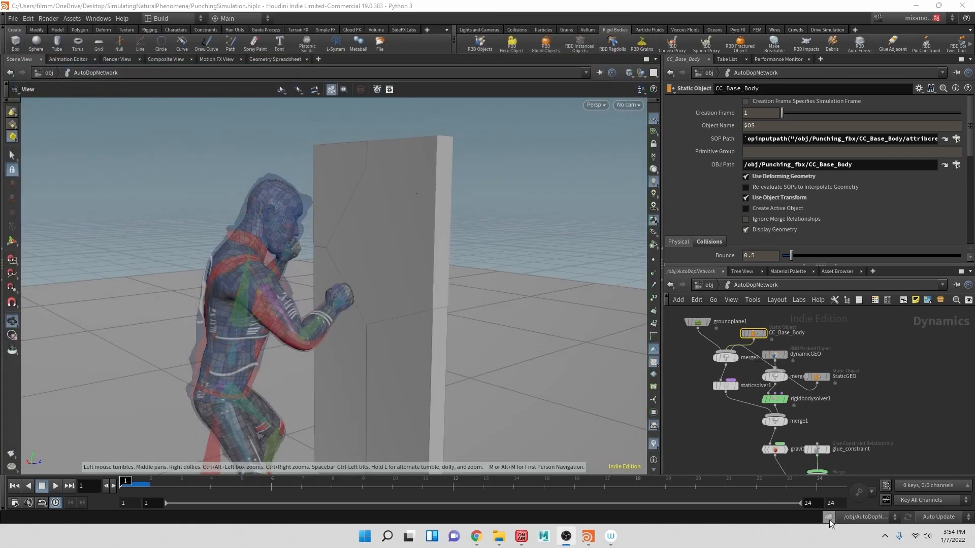
Disable the dynamics simulation and move the timeline to frame 14, where the fist reaches the box
drag(127, 483, 513, 473)
drag(413, 271, 420, 337)
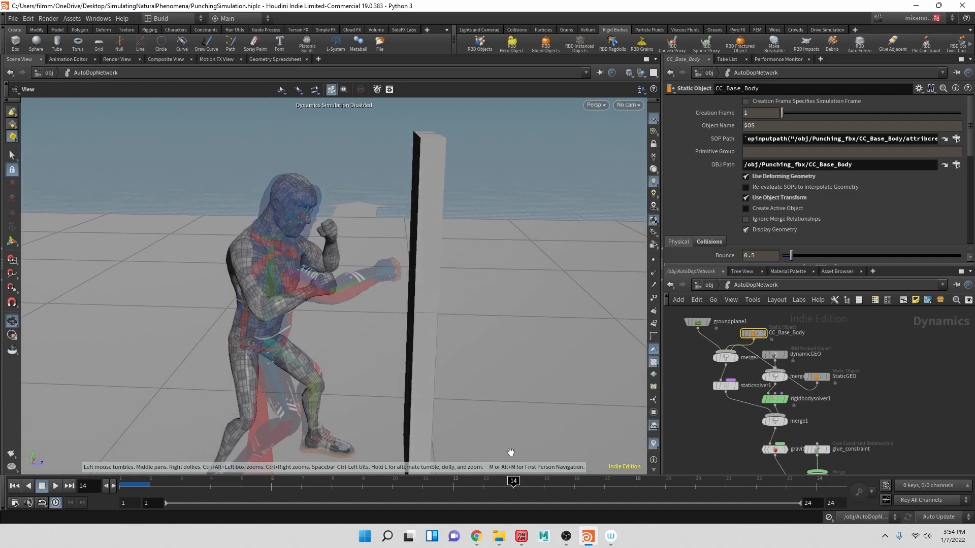
mouse_move(530, 483)
mouse_down()
mouse_move(544, 481)
mouse_move(514, 482)
mouse_up()
Return to the object level and set AutoDopNetwork's Start Frame to 14
click(710, 287)
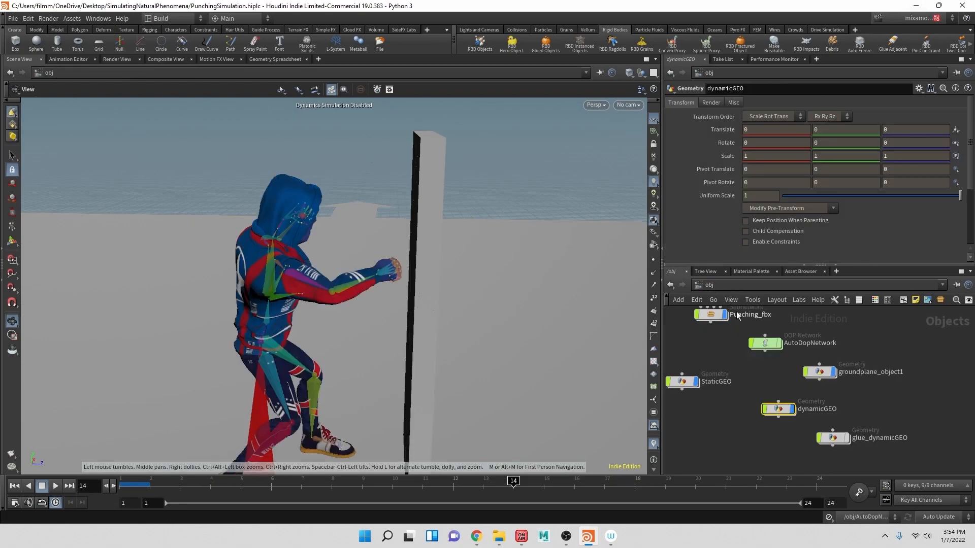
click(769, 345)
click(758, 210)
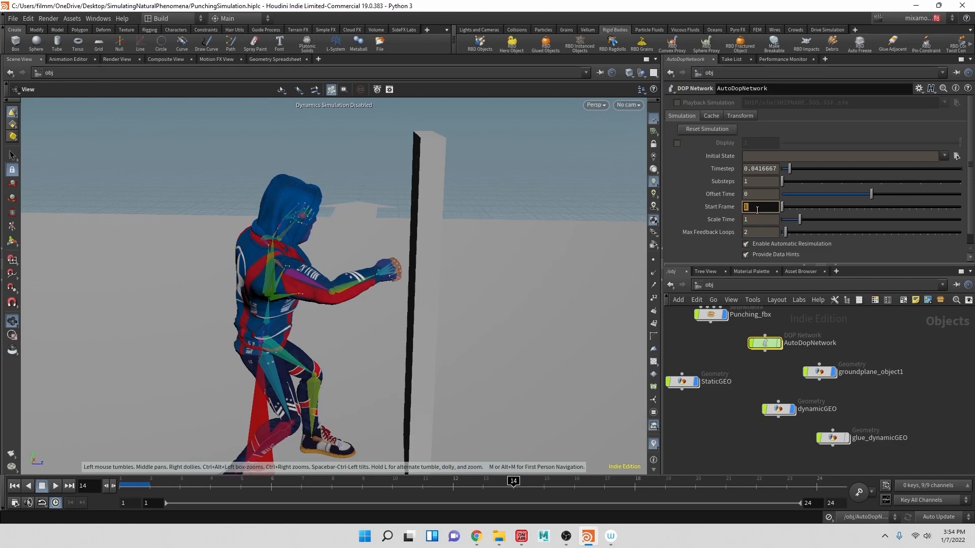
text(14)
key(Return)
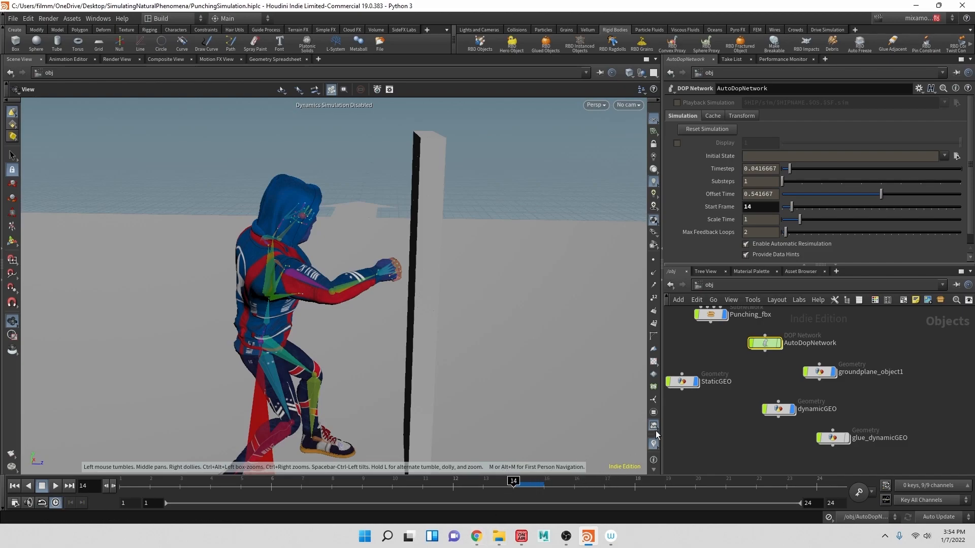
Lay out the nodes inside AutoDopNetwork and set the glue_constraint Strength to 1000
double_click(765, 343)
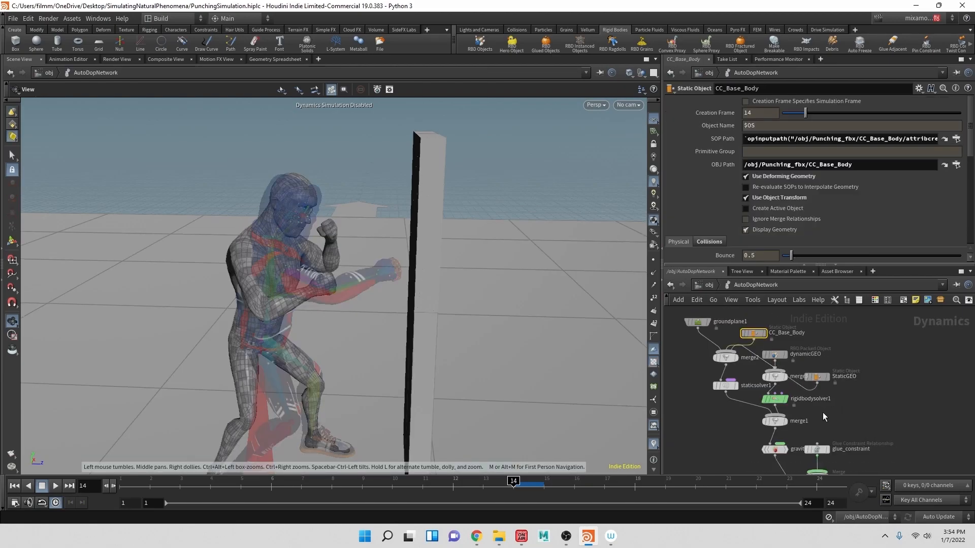
key(l)
middle_drag(851, 380, 721, 332)
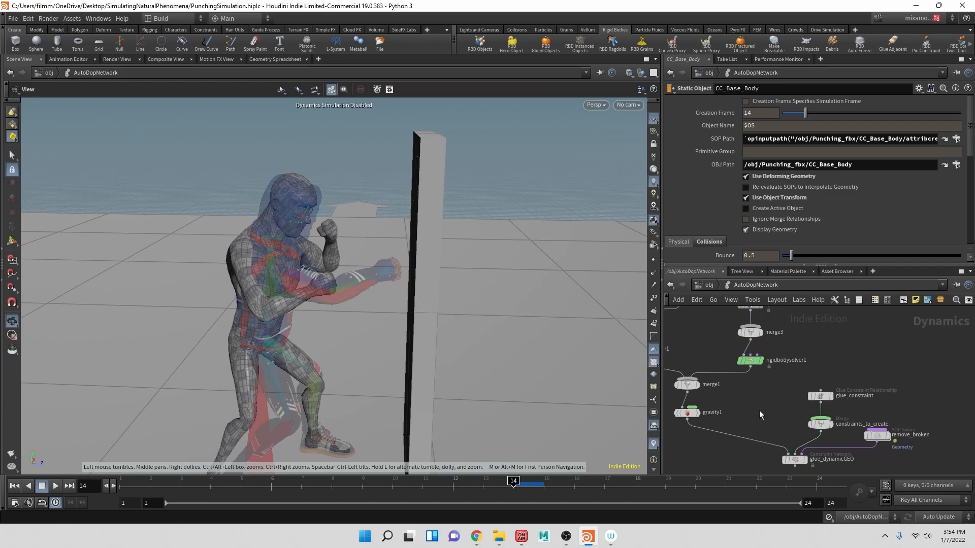
middle_drag(759, 412, 730, 355)
click(791, 340)
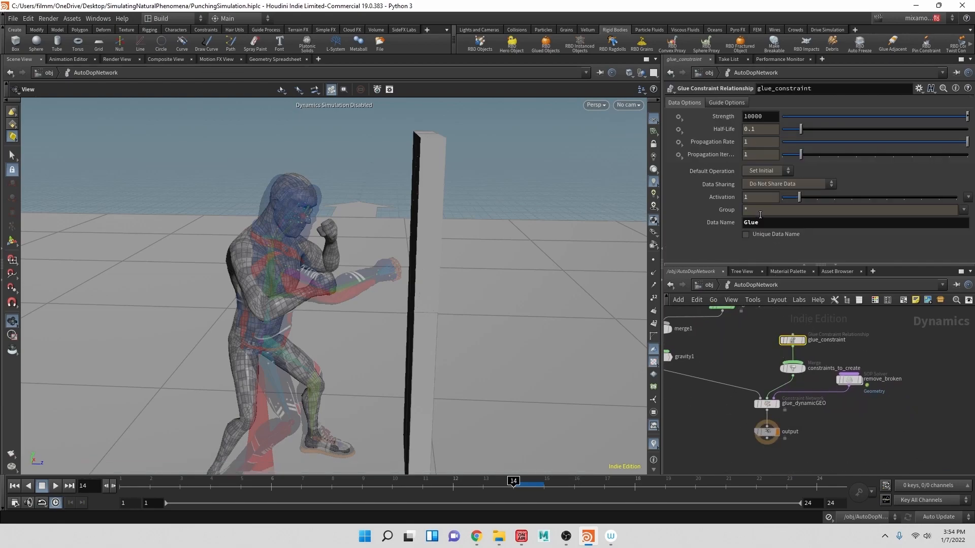
click(765, 118)
key(Return)
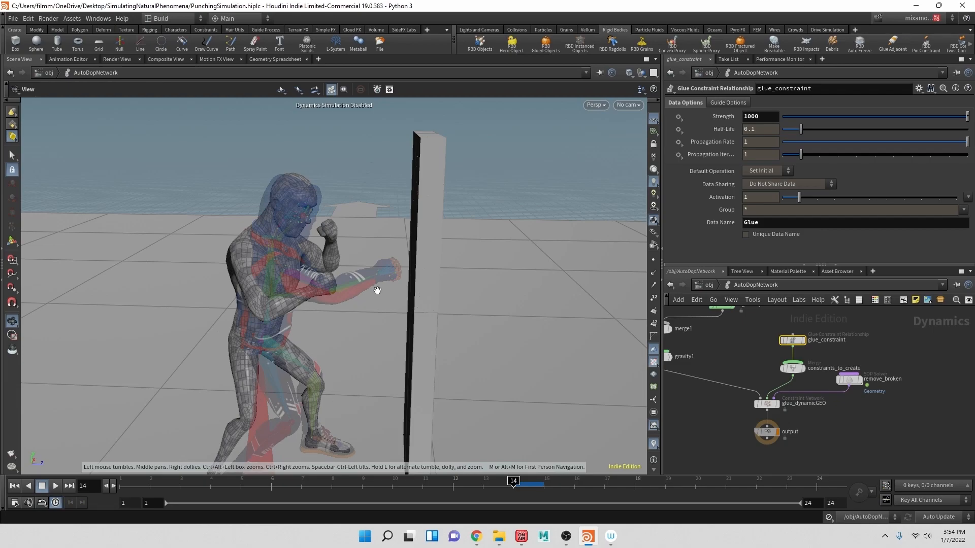
Return to the object level, frame the character and box in a side view, and save the scene
drag(546, 356, 559, 342)
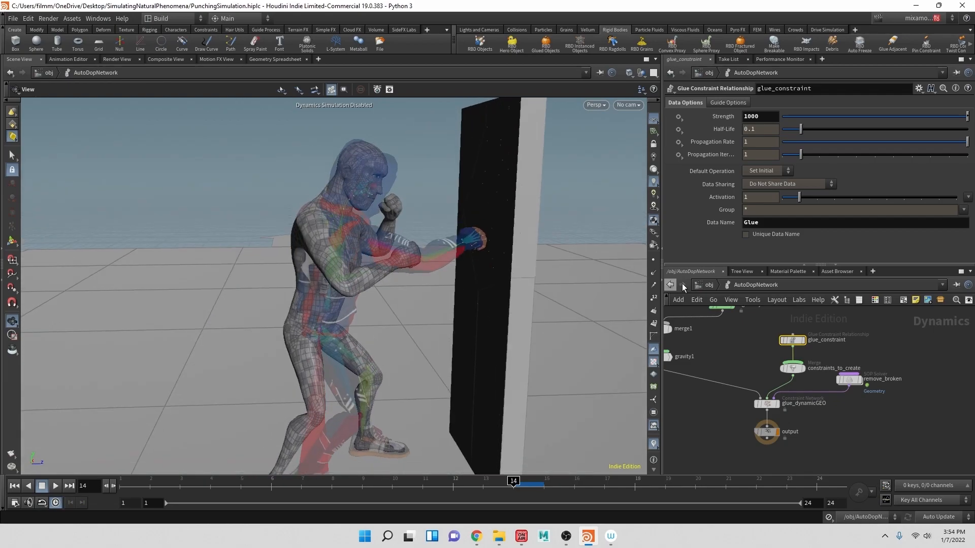
click(709, 284)
drag(458, 345, 436, 351)
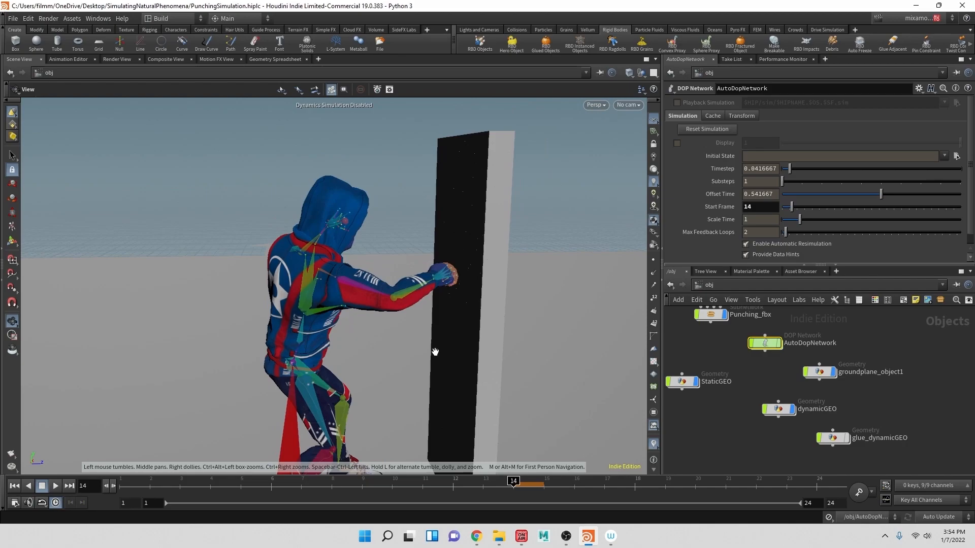
key(ctrl+s)
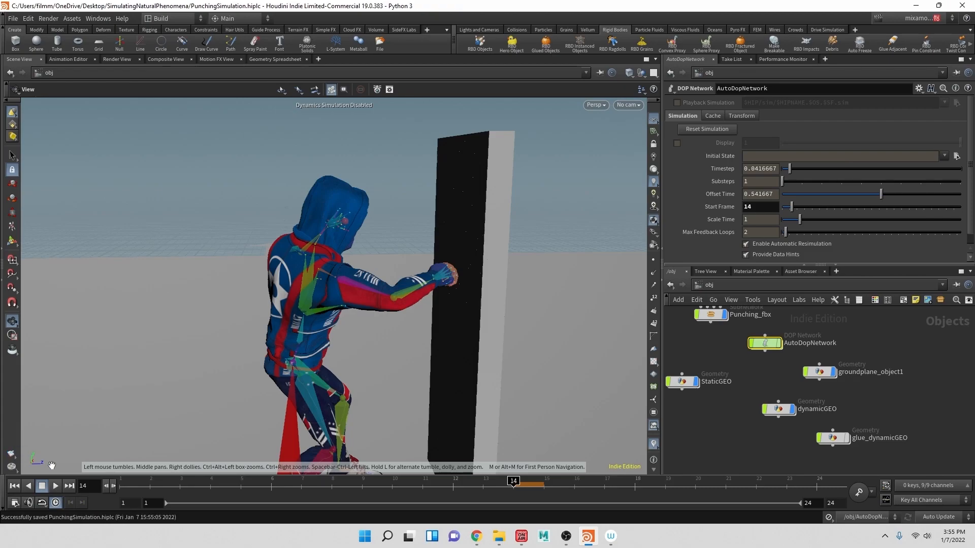
Flipbook frames 1 to 24 with the dynamics simulation off and again with it re-enabled, and return to frame 1
click(10, 456)
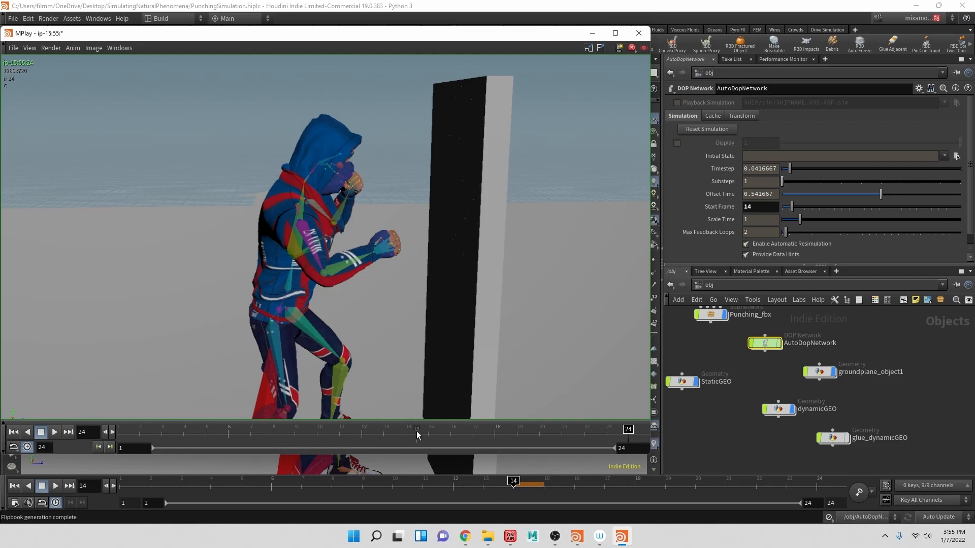
click(829, 517)
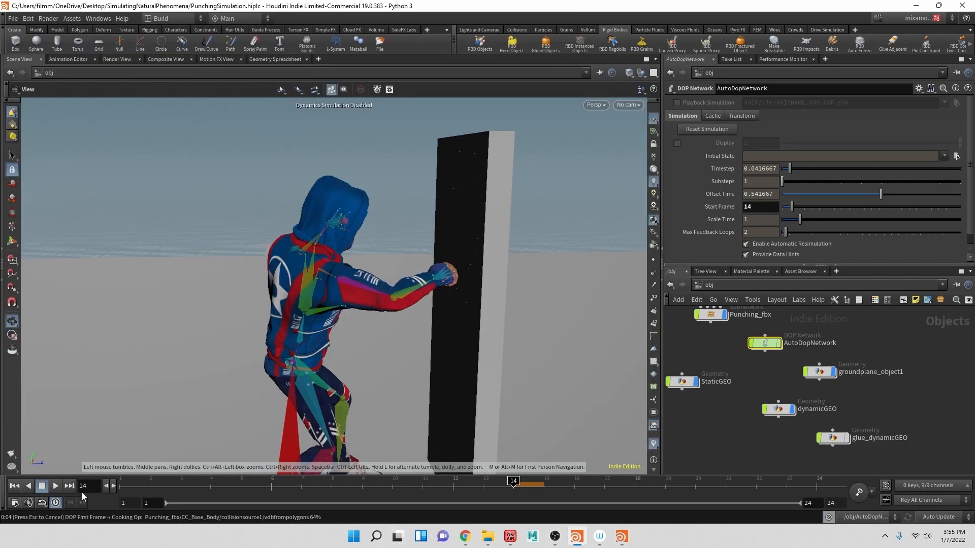
click(15, 503)
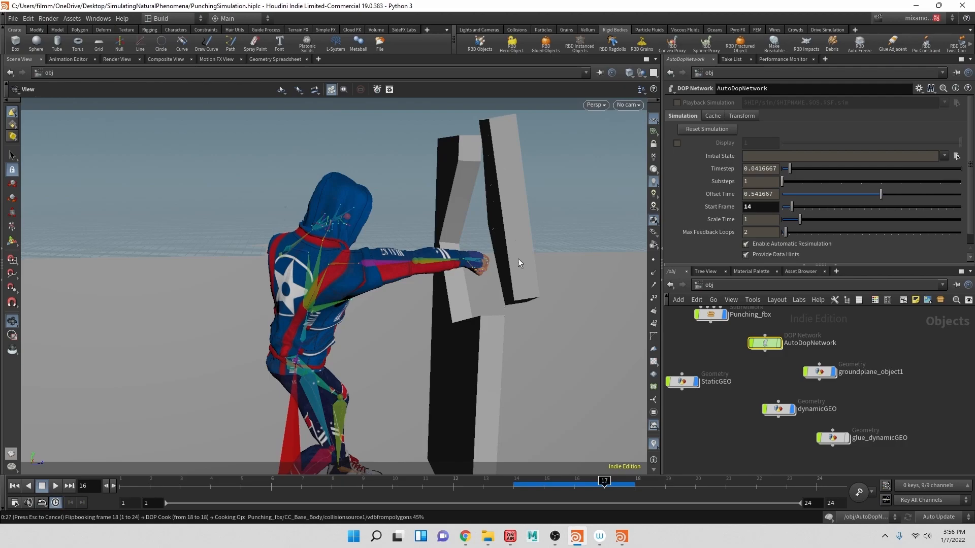
click(29, 487)
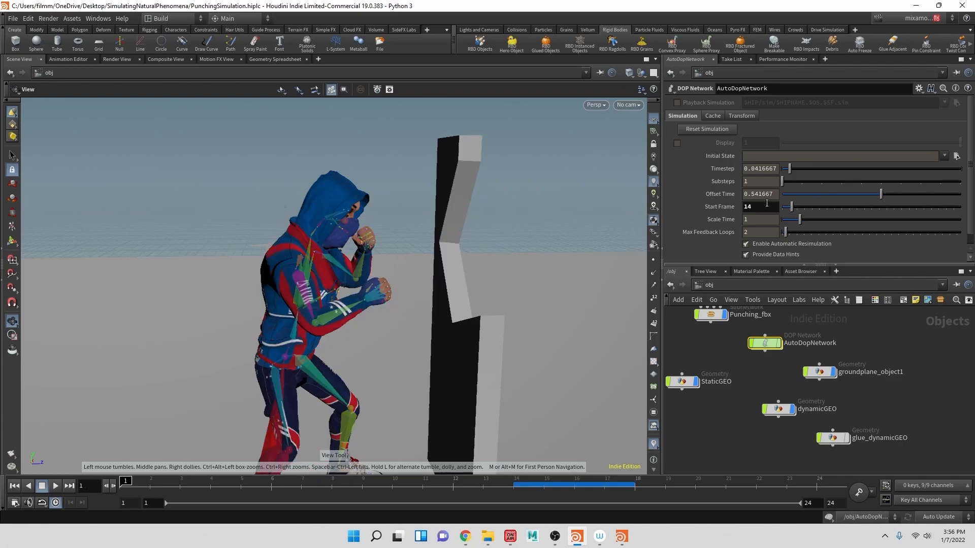
Enter AutoDopNetwork and set the glue_constraint Strength to 100
double_click(764, 343)
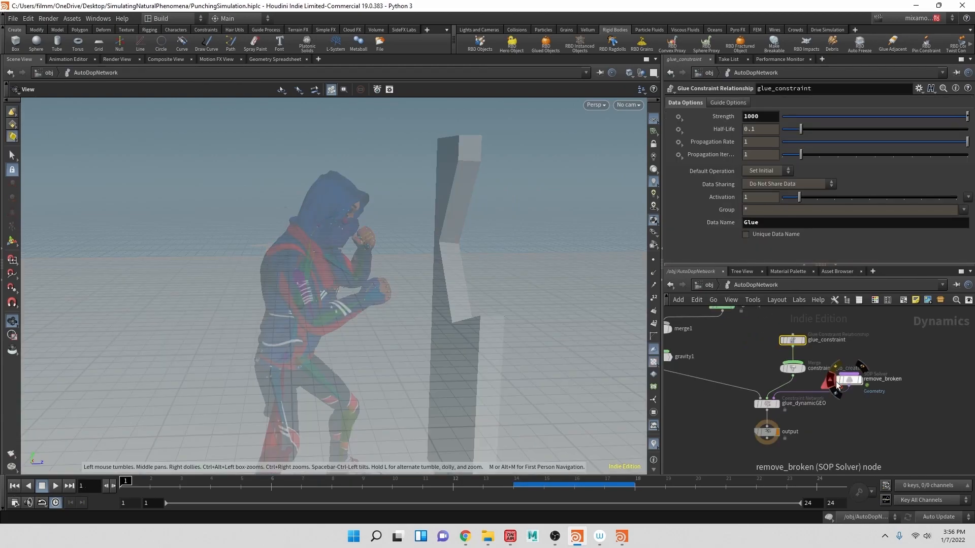
click(793, 343)
click(765, 116)
key(Return)
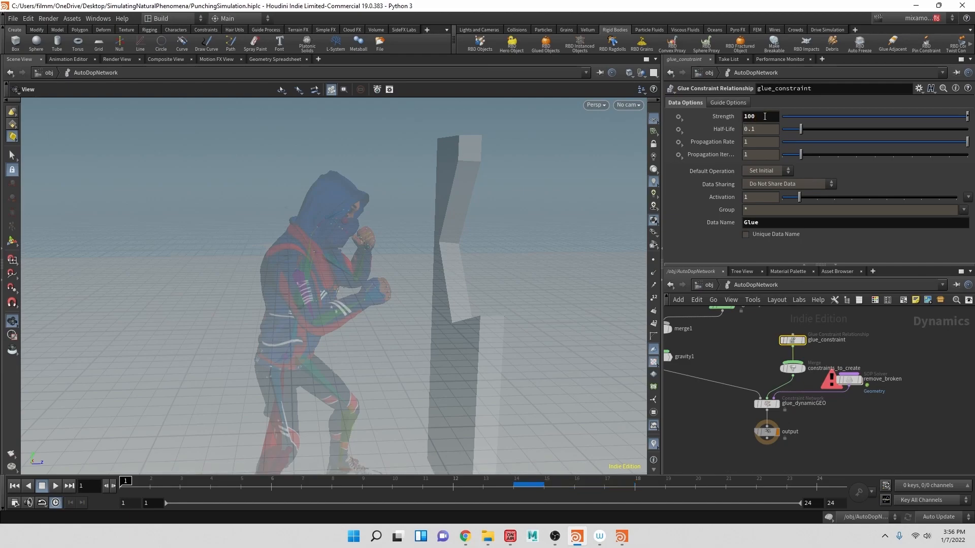
Play the simulation, examine how the dynamic piece splinters around the fist from behind the character, and return to frame 1
click(55, 486)
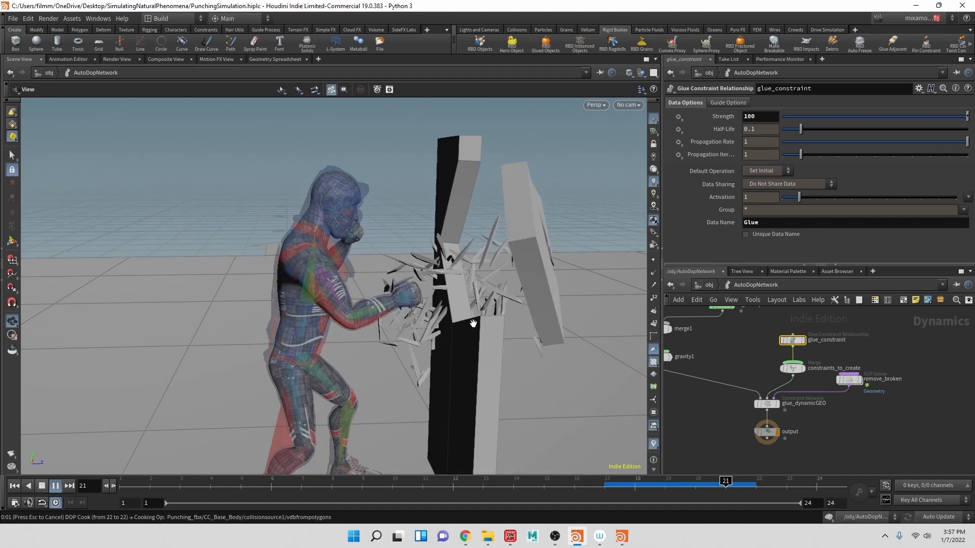
key(Escape)
click(14, 486)
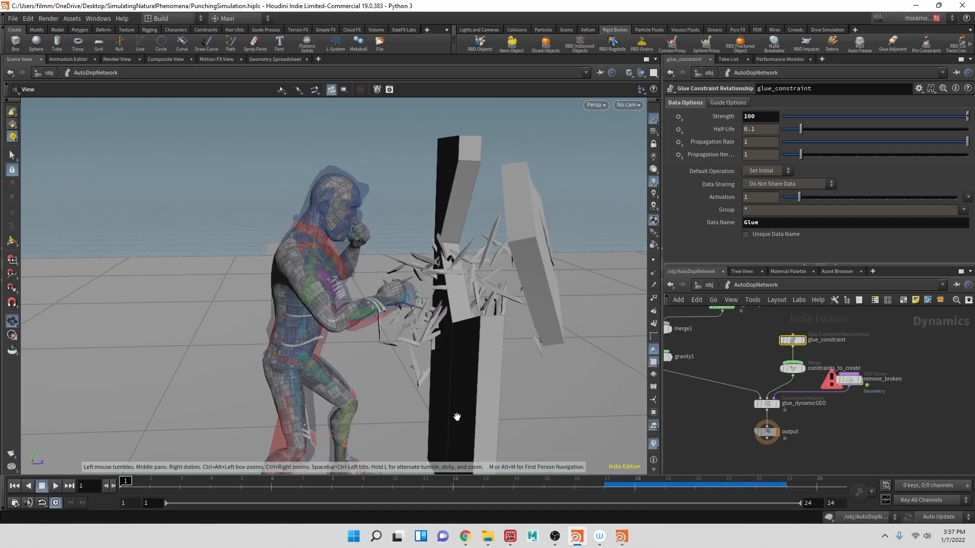
drag(491, 346, 592, 344)
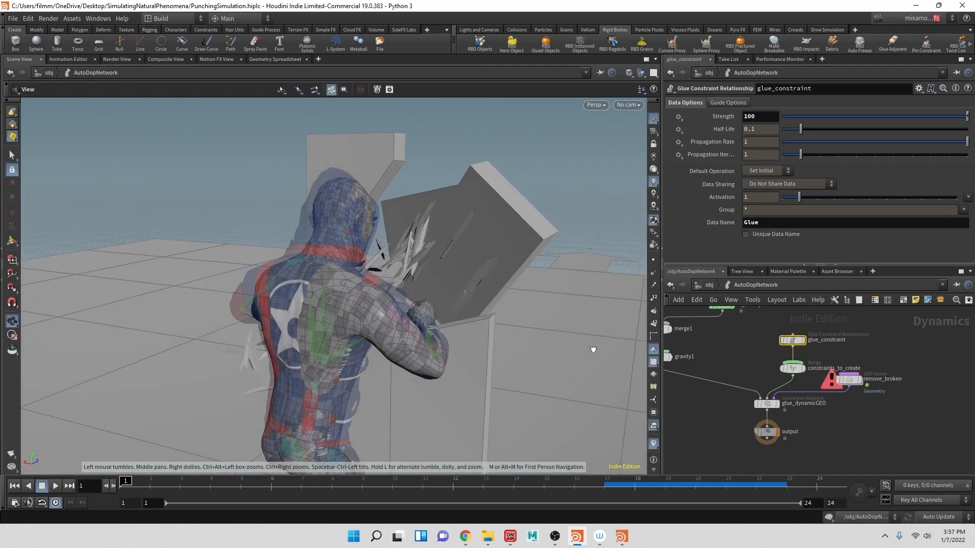
drag(146, 486, 518, 493)
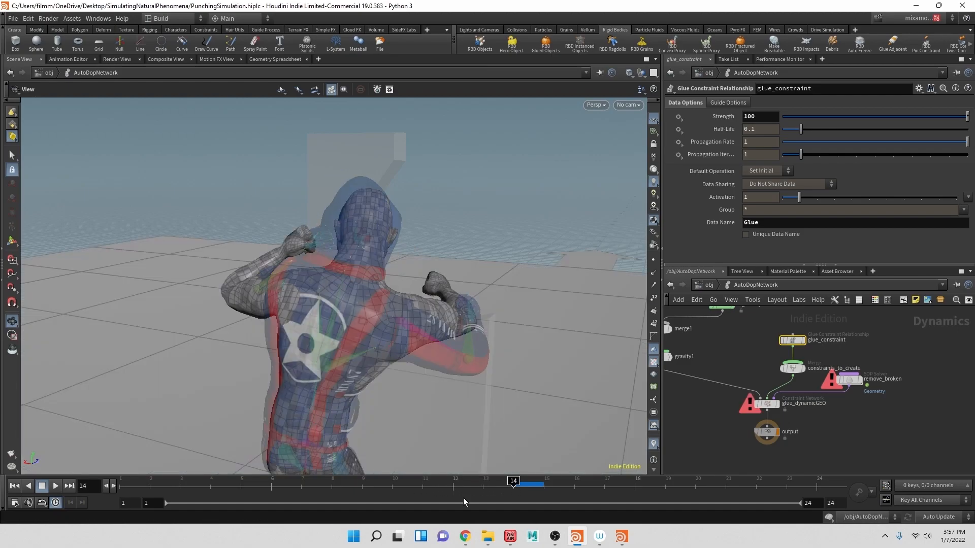
click(14, 486)
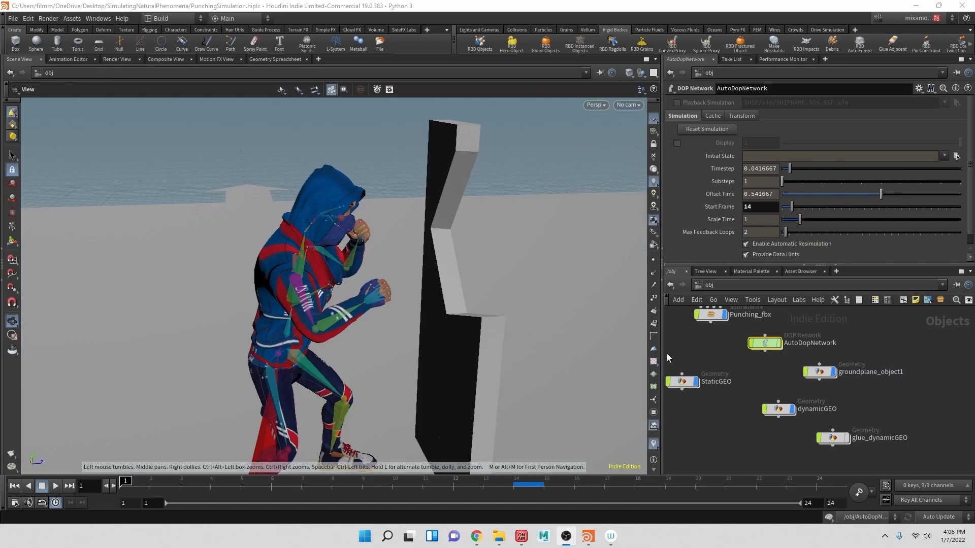
Reopen AutoDopNetwork from the object level and set the glue_constraint Strength to -1
middle_drag(770, 365, 742, 359)
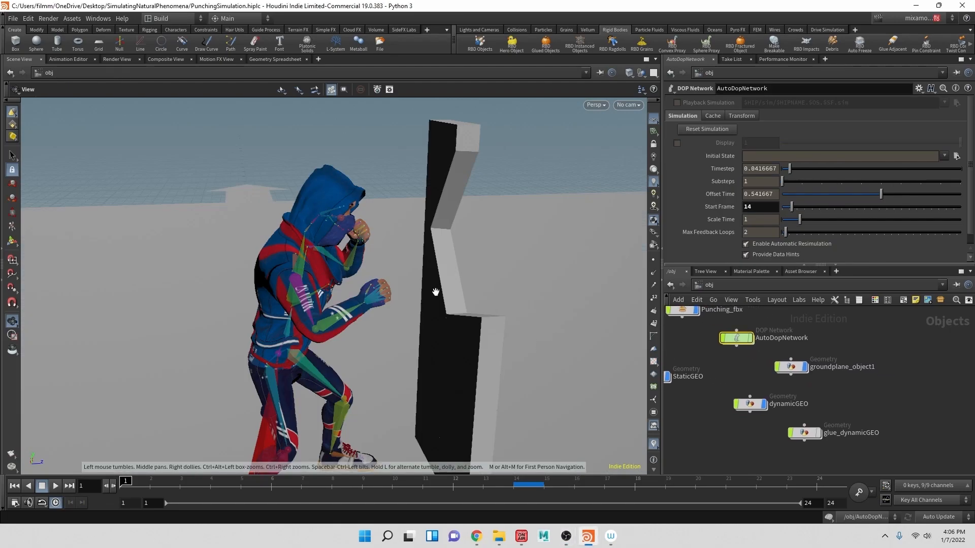
double_click(736, 339)
drag(428, 298, 481, 291)
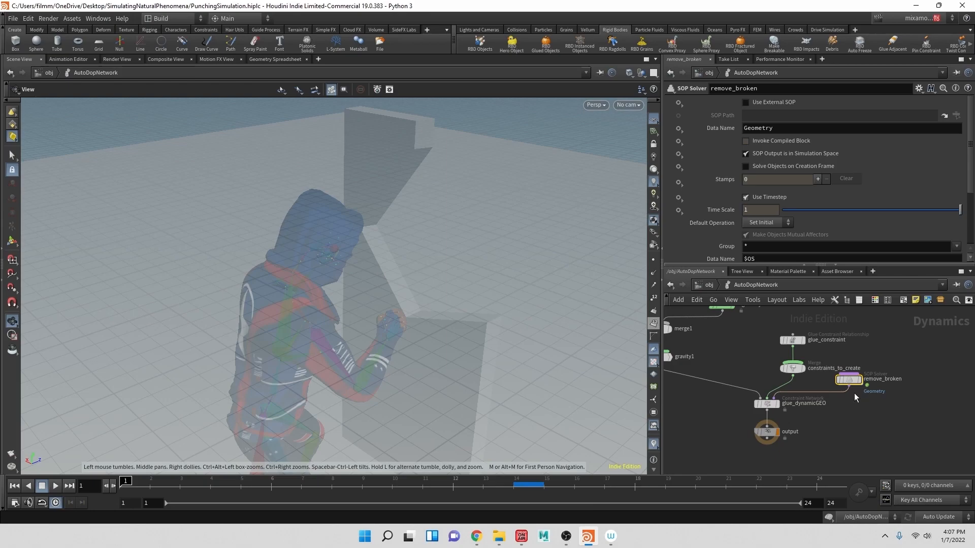
scroll(868, 345, up, 2)
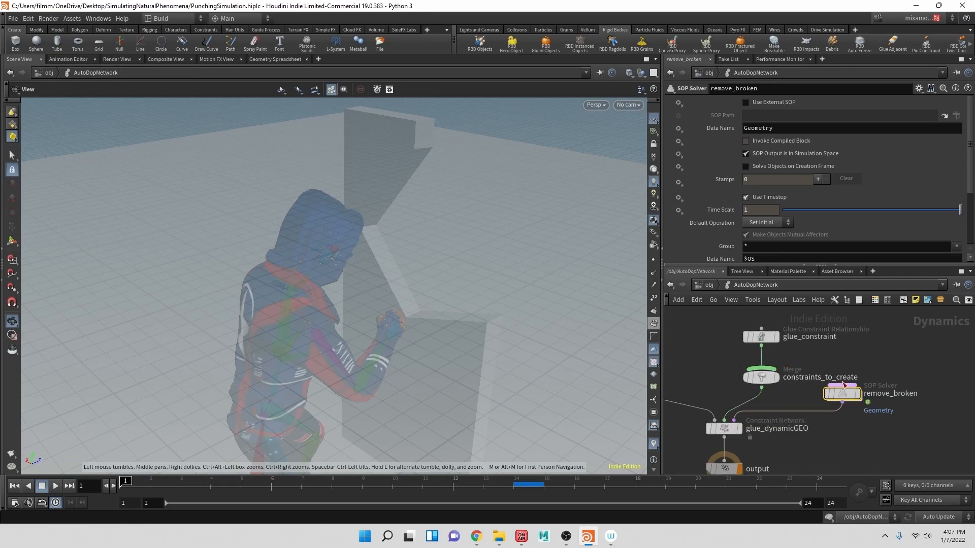
click(761, 337)
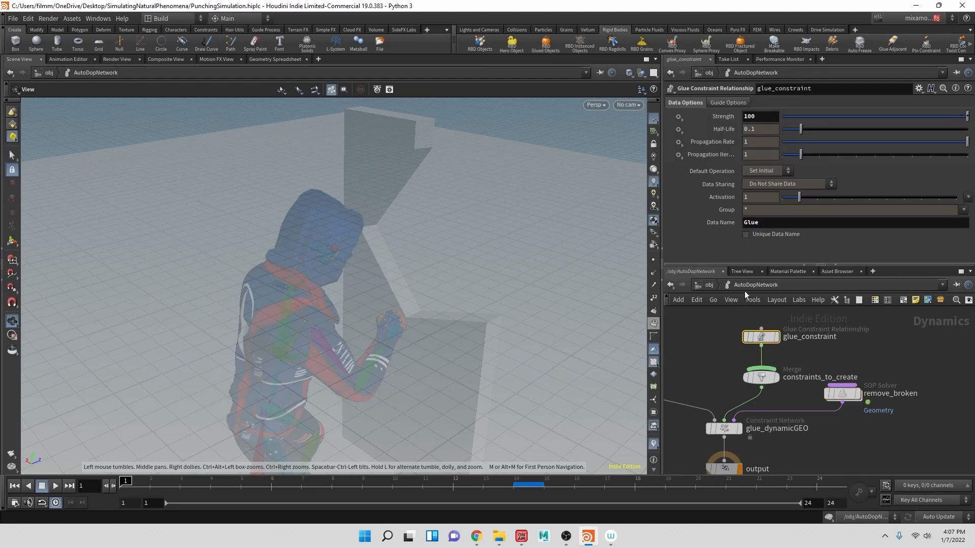
double_click(767, 122)
key(Return)
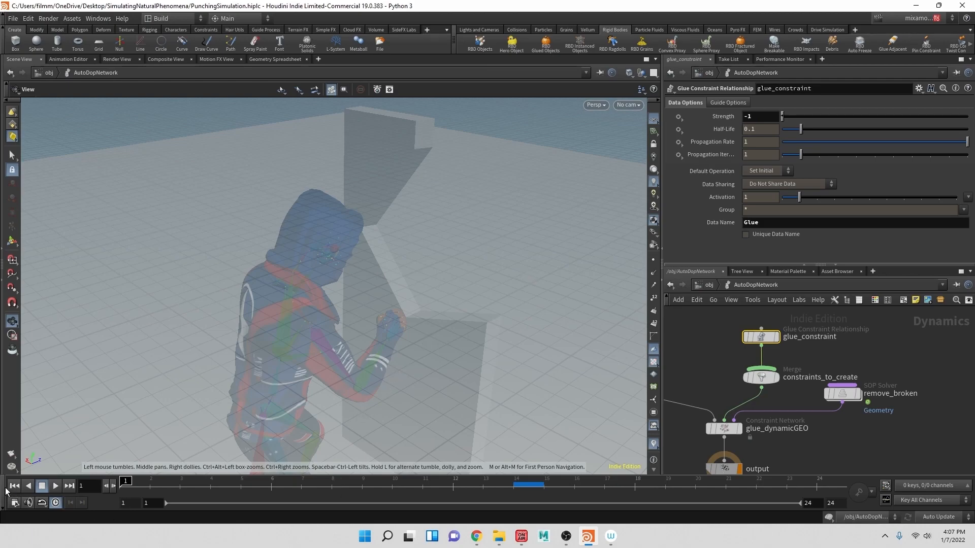
Play the simulation past the impact to check how the glued piece behaves, and return to frame 1
click(56, 486)
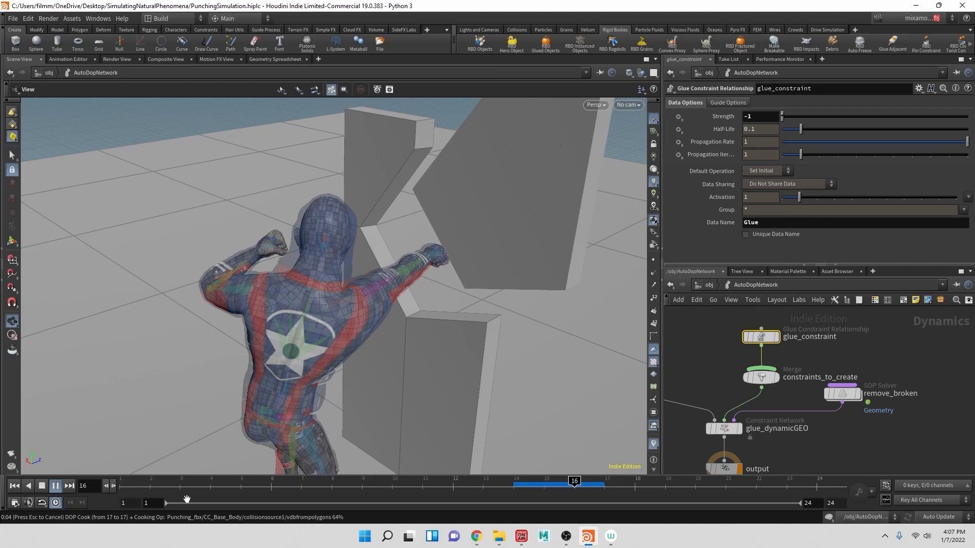
click(12, 488)
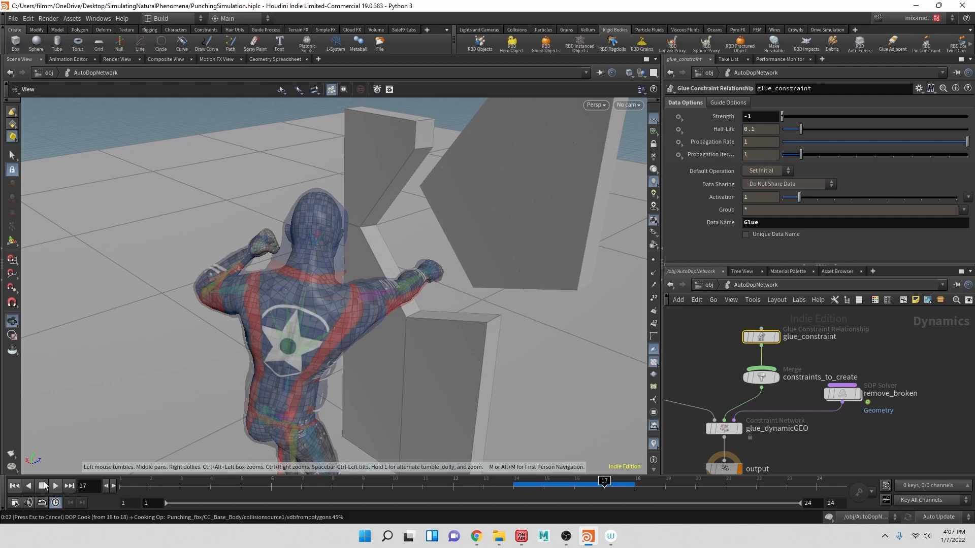
click(14, 487)
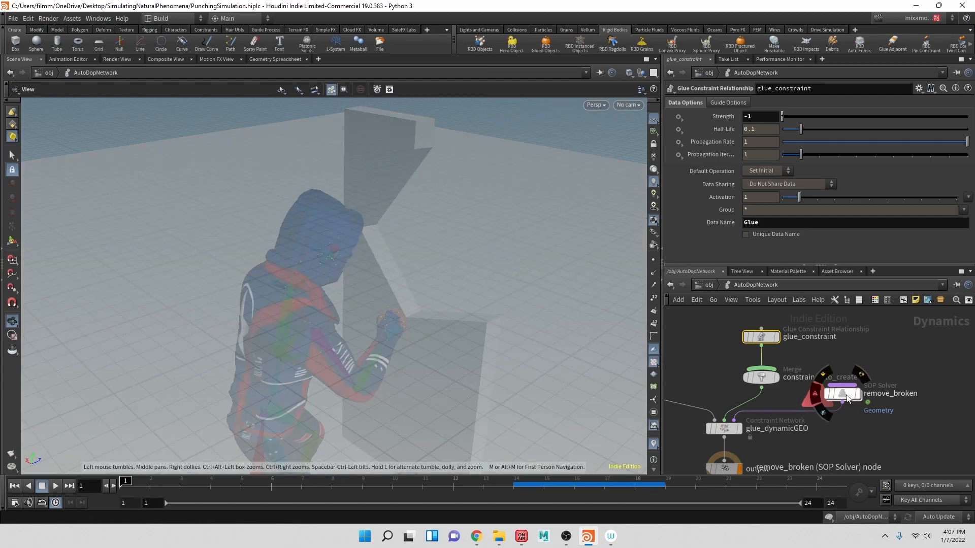
Open the remove_broken SOP Solver at frame 14 and examine its glue constraint lines up close
double_click(845, 394)
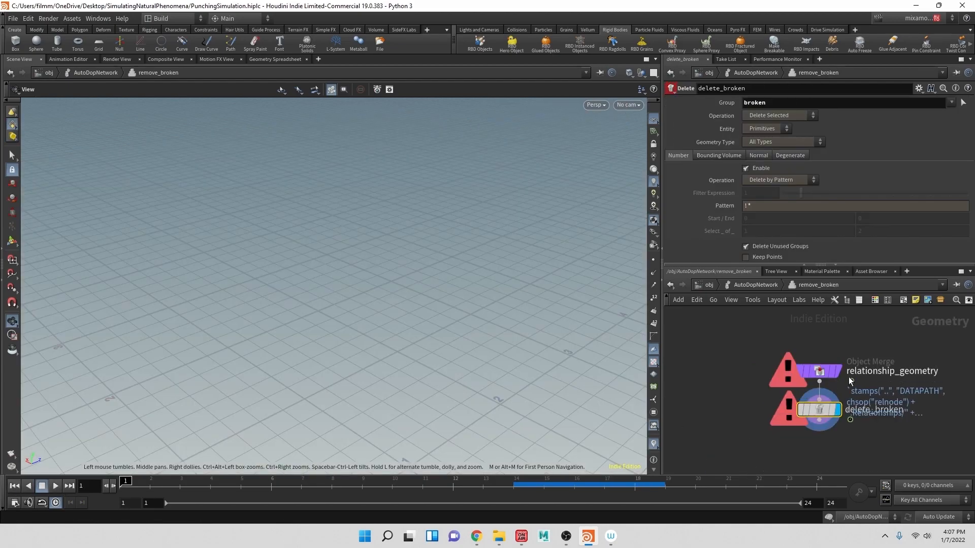
click(513, 484)
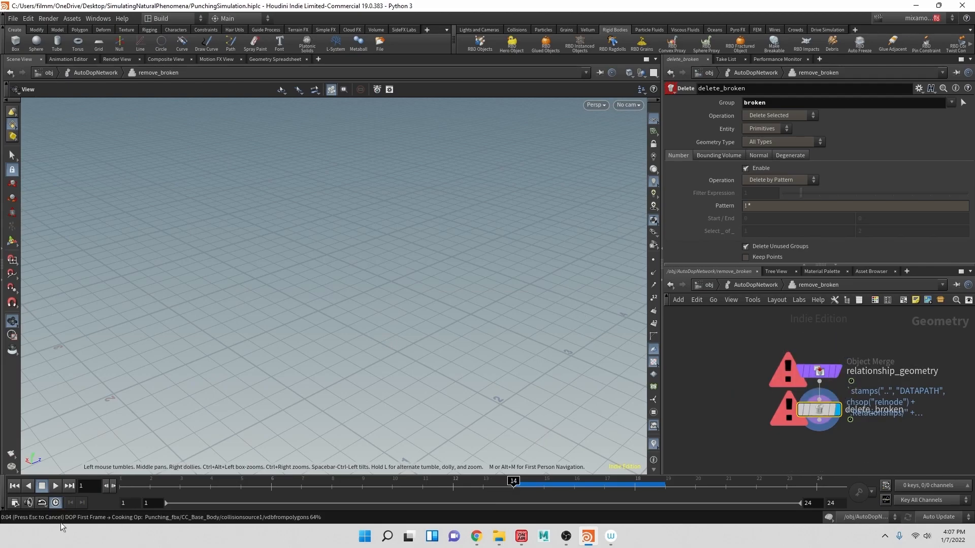
drag(531, 298, 508, 291)
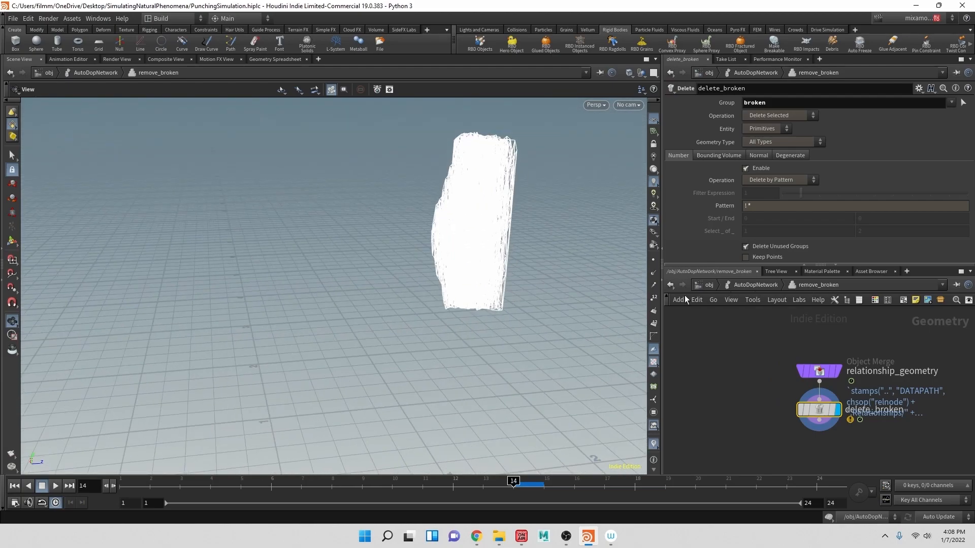
drag(405, 327, 393, 236)
scroll(420, 301, up, 5)
middle_drag(488, 274, 413, 294)
drag(413, 294, 414, 259)
Delete the delete_broken node inside remove_broken and reposition the relationship_geometry node
mouse_move(831, 412)
drag(831, 411, 779, 435)
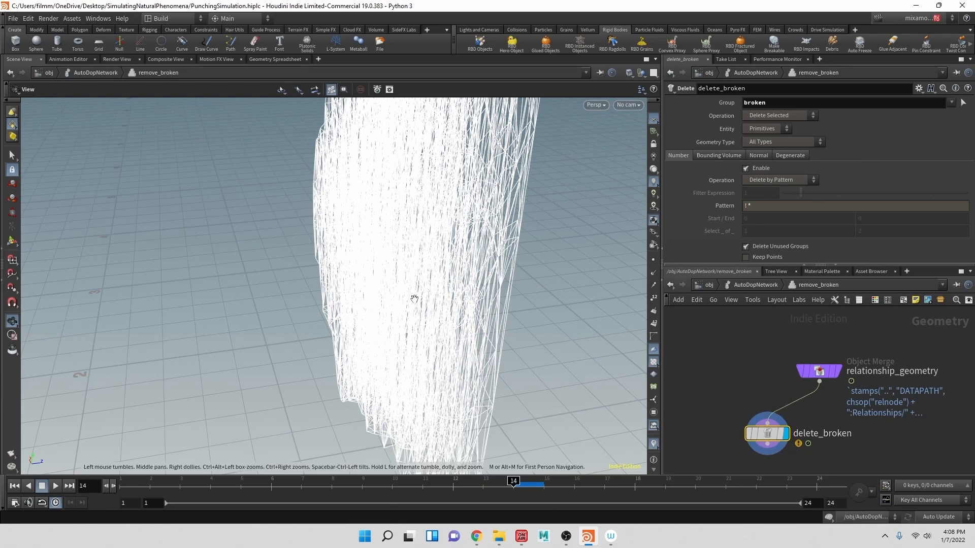
drag(508, 304, 495, 270)
middle_drag(438, 267, 369, 284)
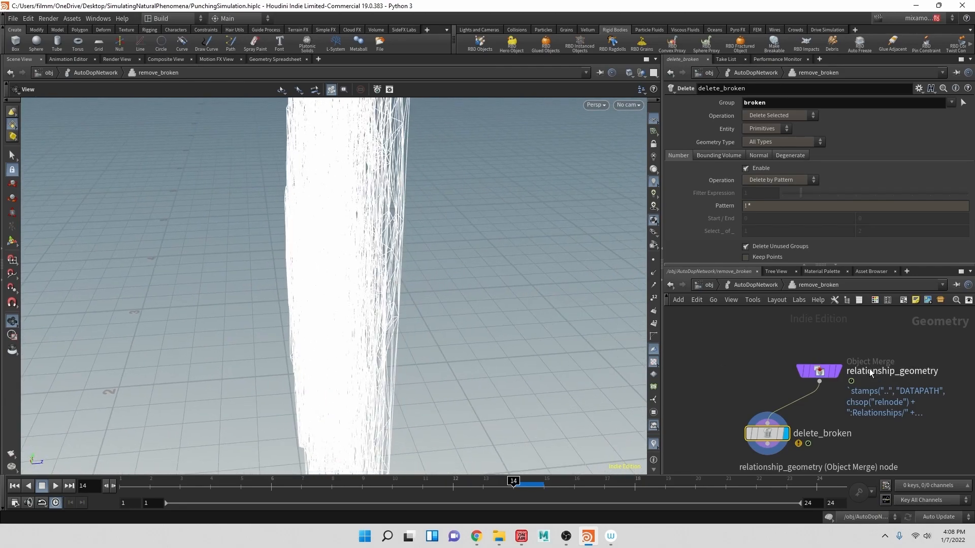
drag(835, 376, 803, 369)
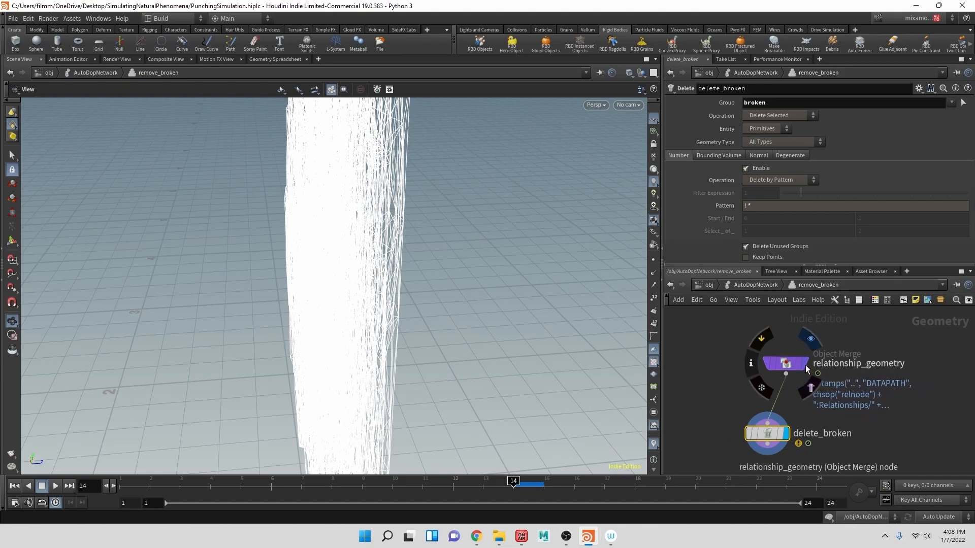
mouse_move(449, 345)
mouse_down()
mouse_move(393, 326)
mouse_move(283, 319)
mouse_move(447, 330)
mouse_up()
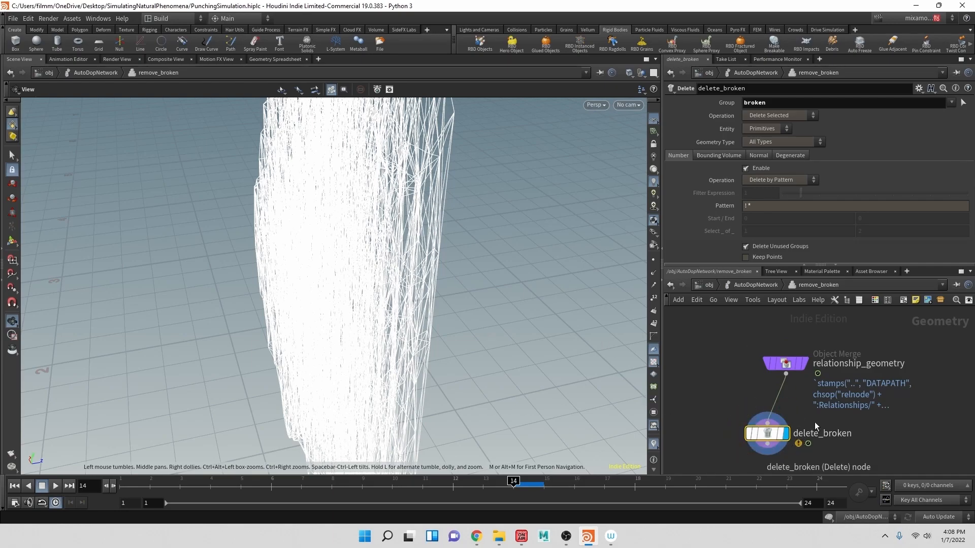
key(Delete)
mouse_move(788, 366)
mouse_down()
mouse_move(746, 354)
mouse_move(775, 355)
mouse_up()
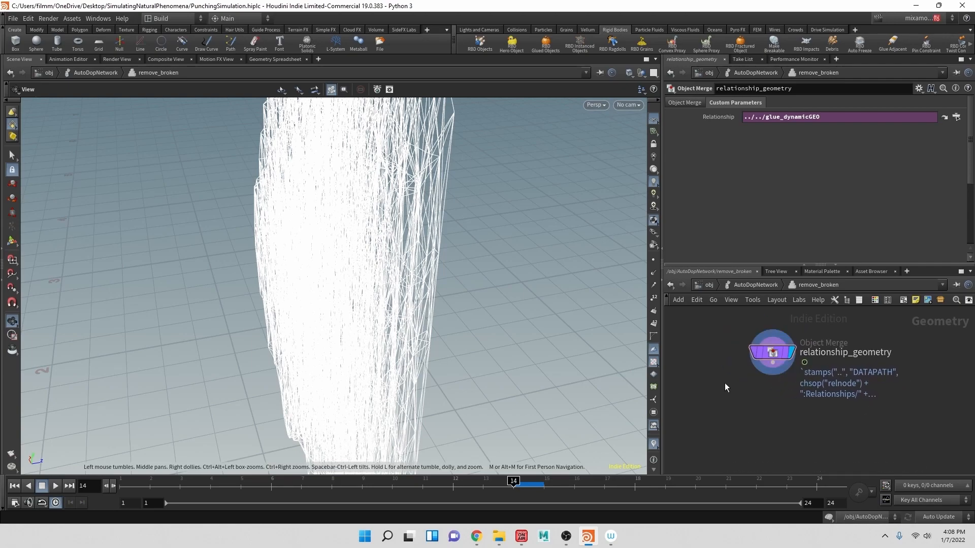
Add an Object Merge node beside relationship_geometry in the remove_broken network
key(Tab)
text(c)
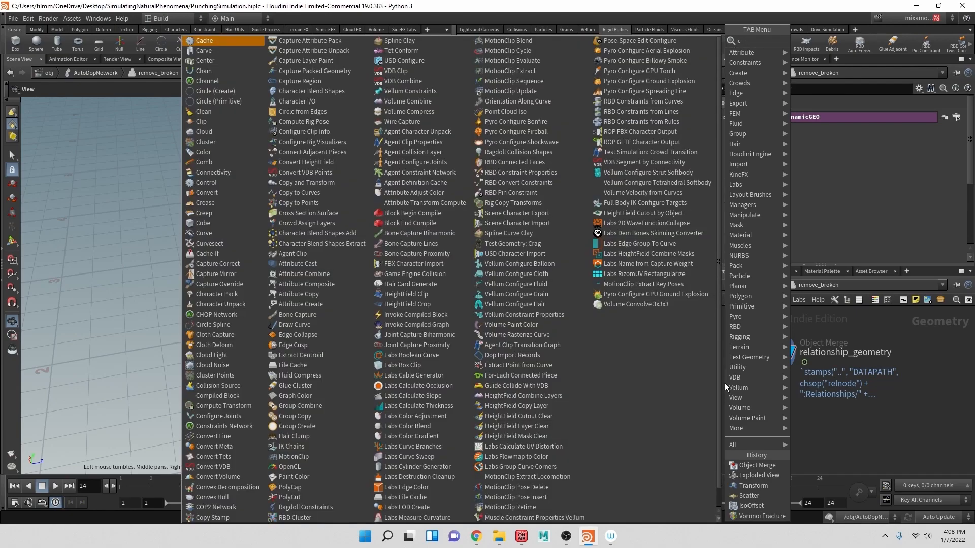
key(BackSpace)
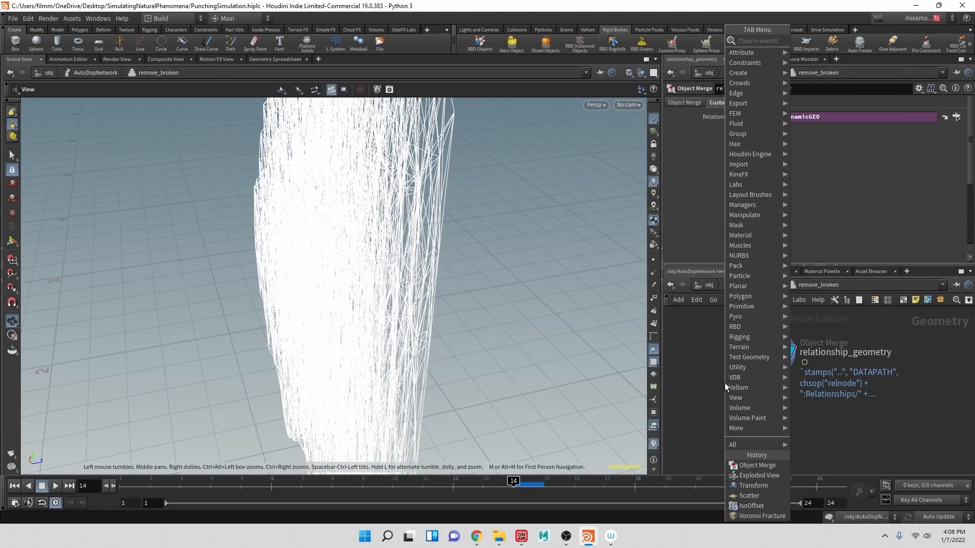
text(obje)
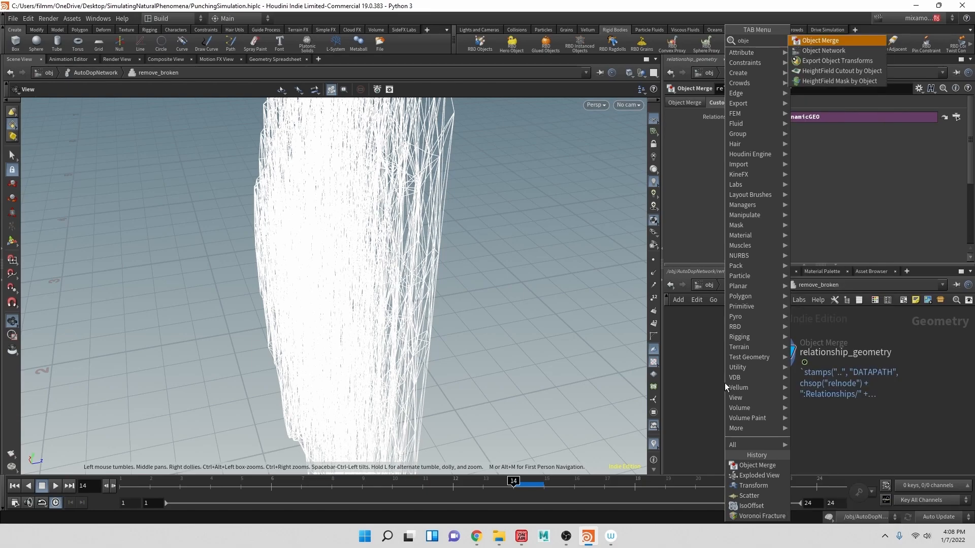
key(Return)
click(724, 382)
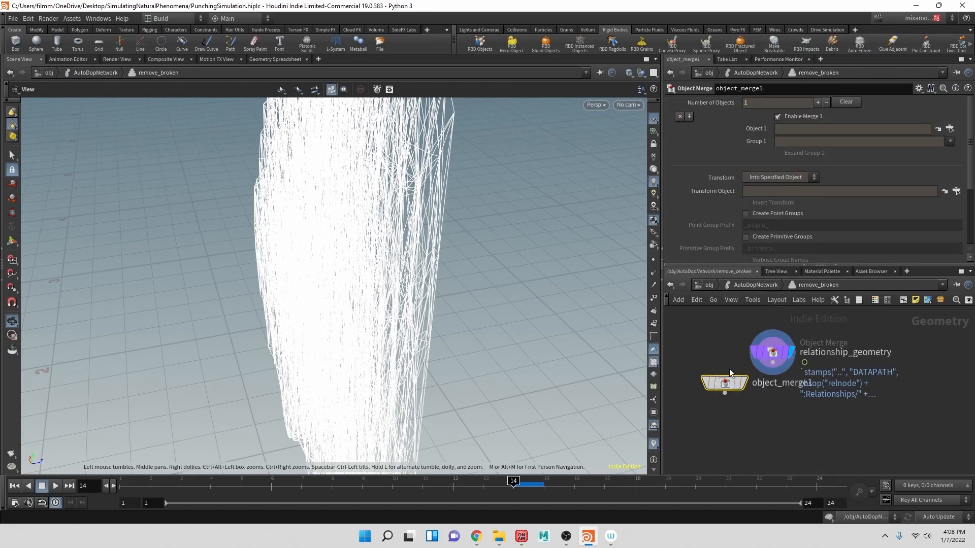
Browse the source object choices for object_merge1 down to the nodes inside Punching_fbx/CC_Base_Body
click(950, 129)
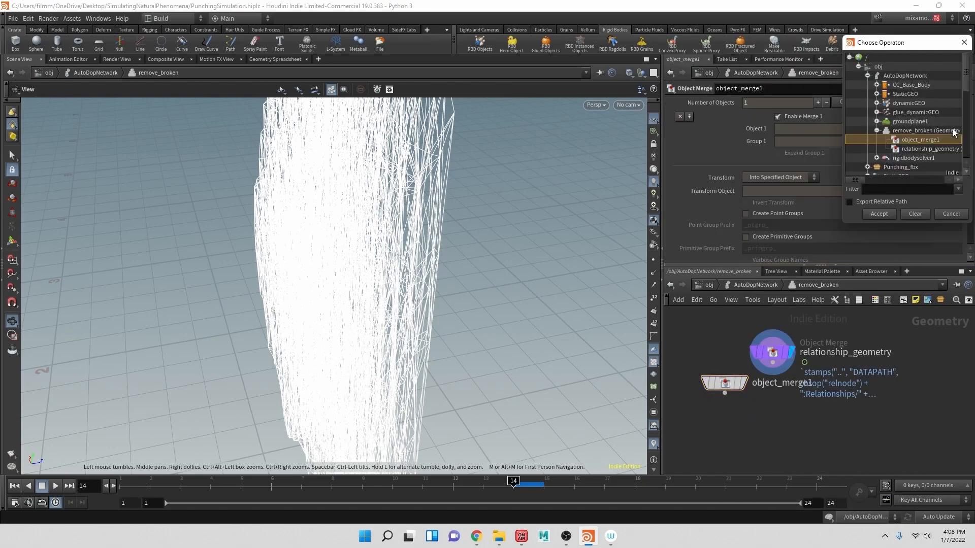
click(895, 85)
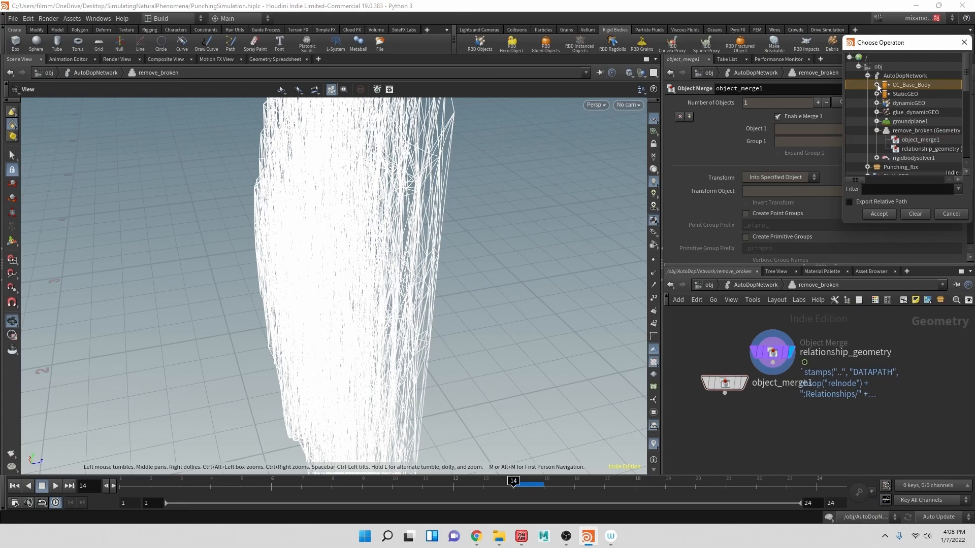
click(868, 75)
click(869, 94)
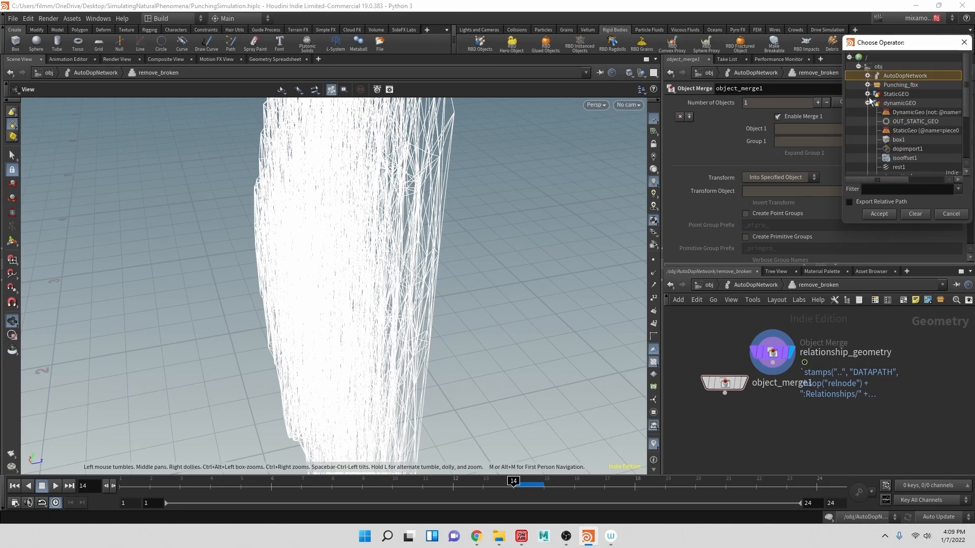
click(869, 103)
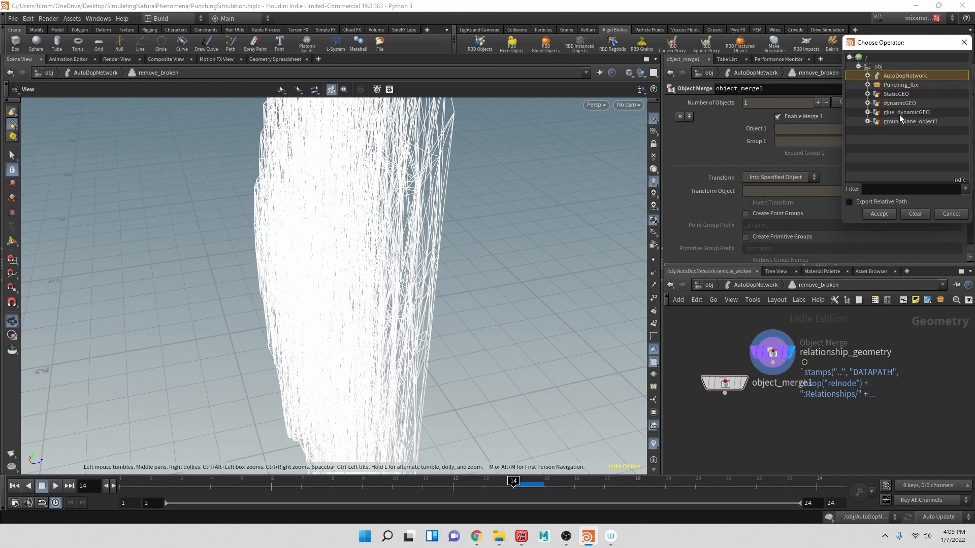
click(867, 85)
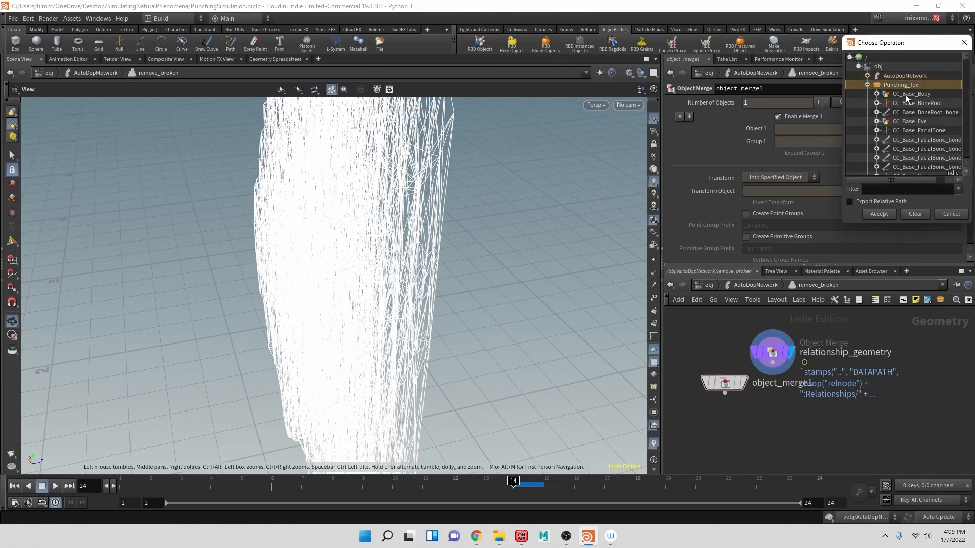
click(914, 94)
click(877, 95)
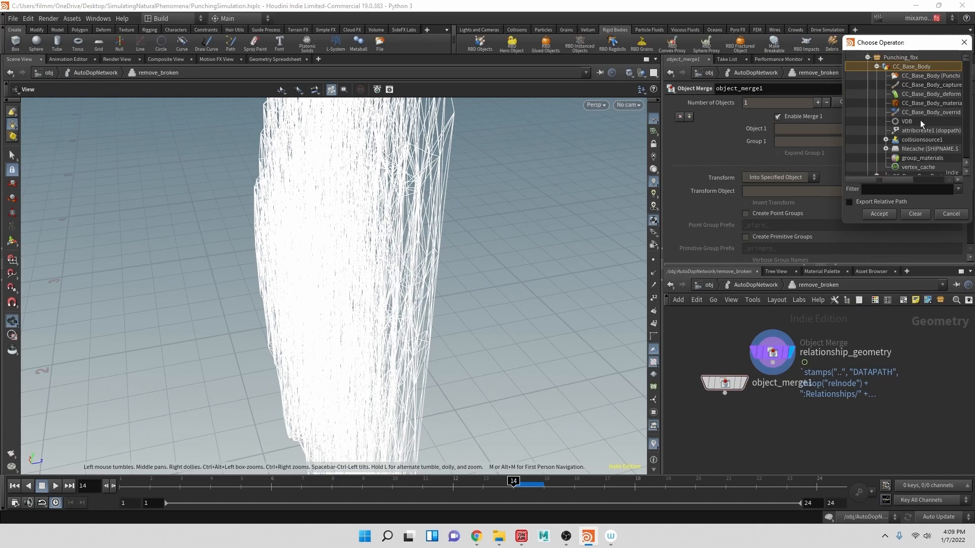
scroll(918, 115, up, 1)
scroll(916, 116, down, 1)
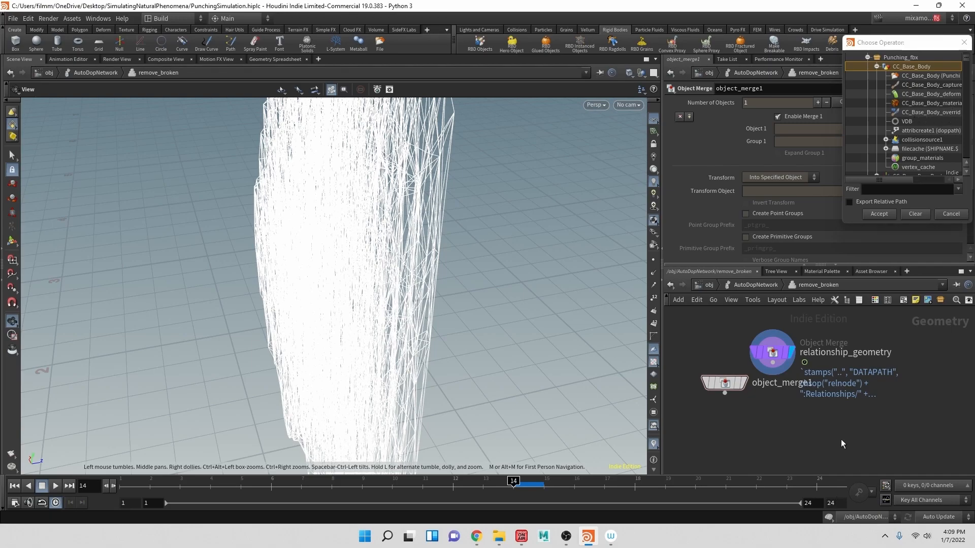
Open the CC_Base_Body network inside Punching_fbx and locate its CC_Base_Body_deform node
click(743, 283)
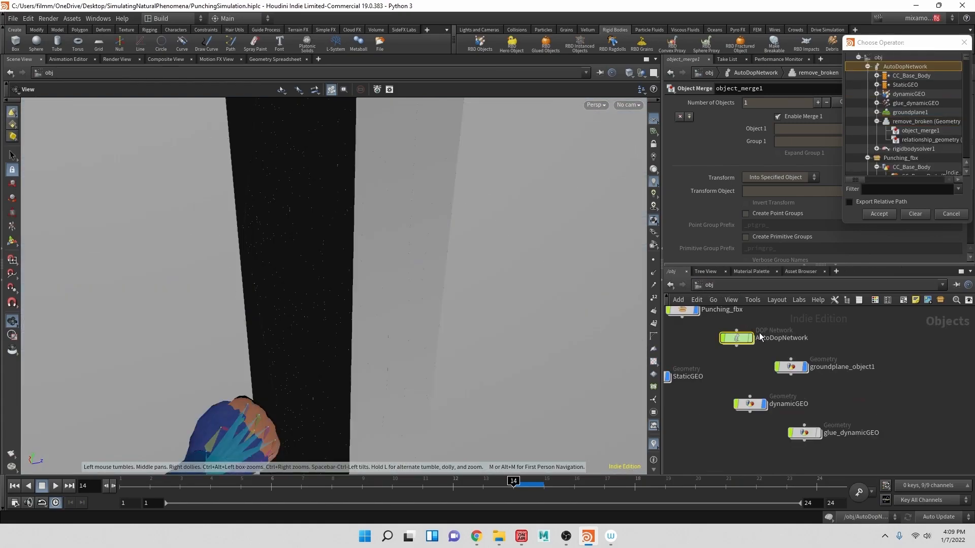
scroll(738, 376, down, 1)
middle_drag(737, 375, 831, 437)
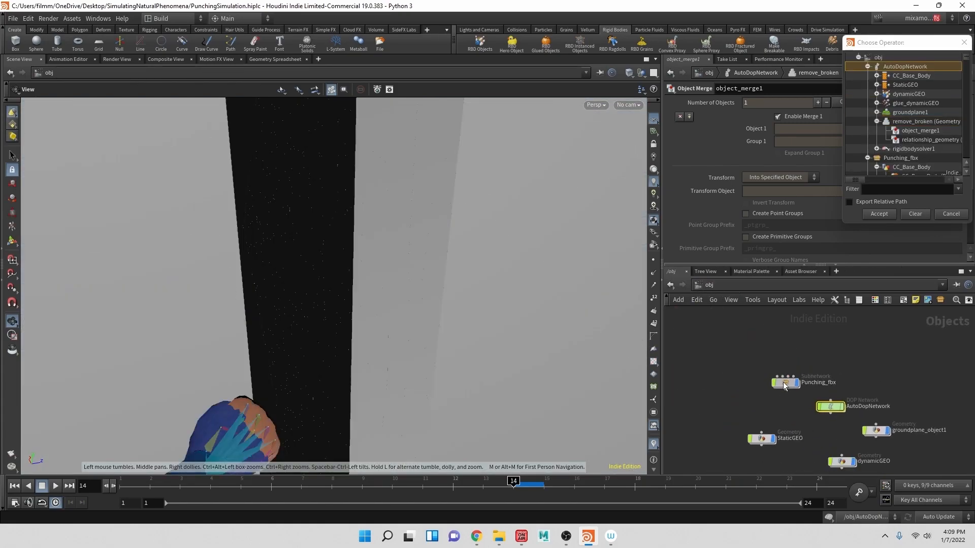
double_click(785, 383)
middle_drag(899, 368, 711, 350)
scroll(817, 402, up, 6)
middle_drag(685, 315, 778, 370)
scroll(778, 370, up, 3)
scroll(778, 370, up, 5)
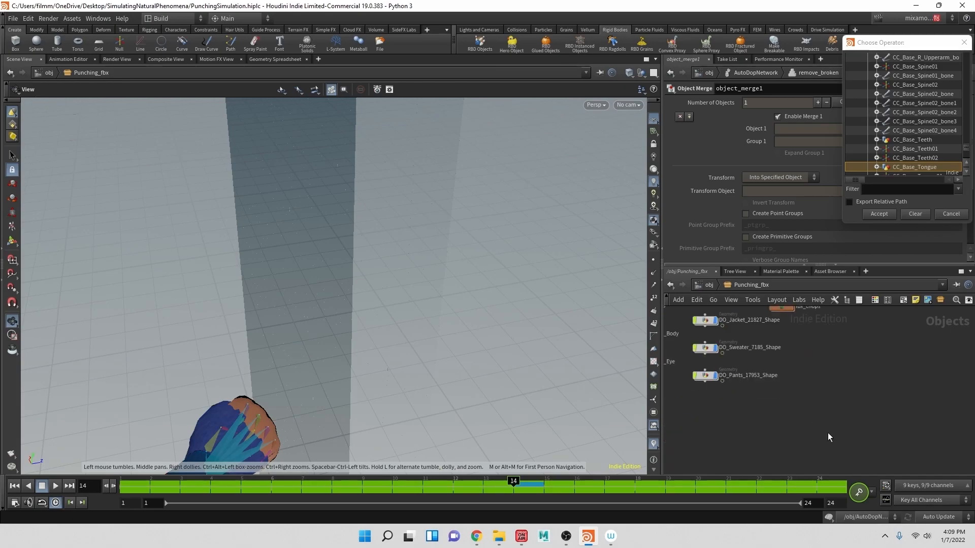
middle_drag(827, 433, 965, 452)
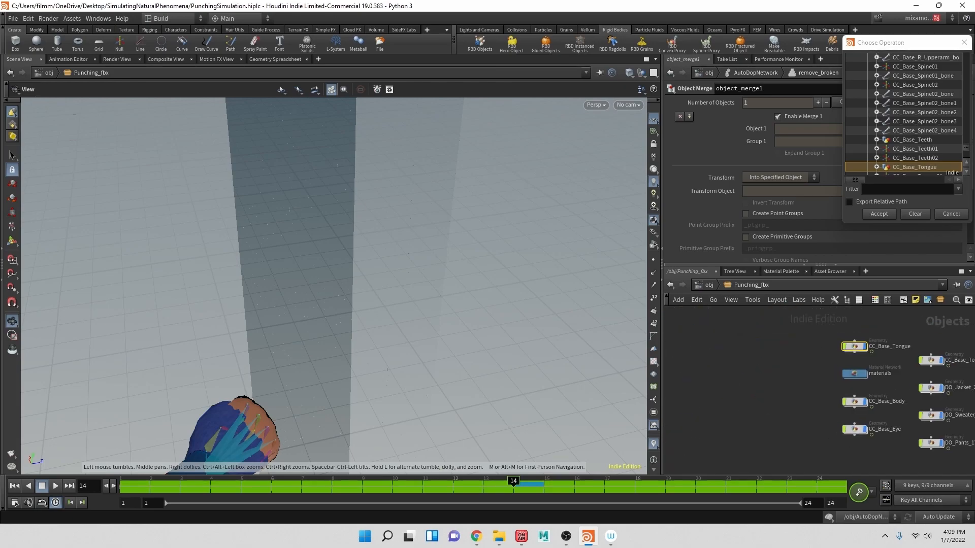
double_click(844, 402)
scroll(841, 404, up, 5)
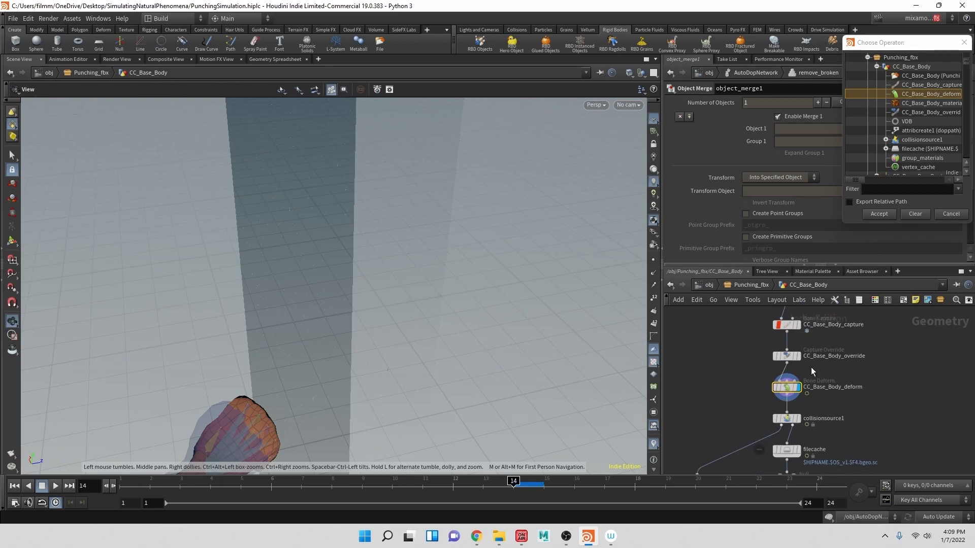
middle_drag(839, 400, 888, 371)
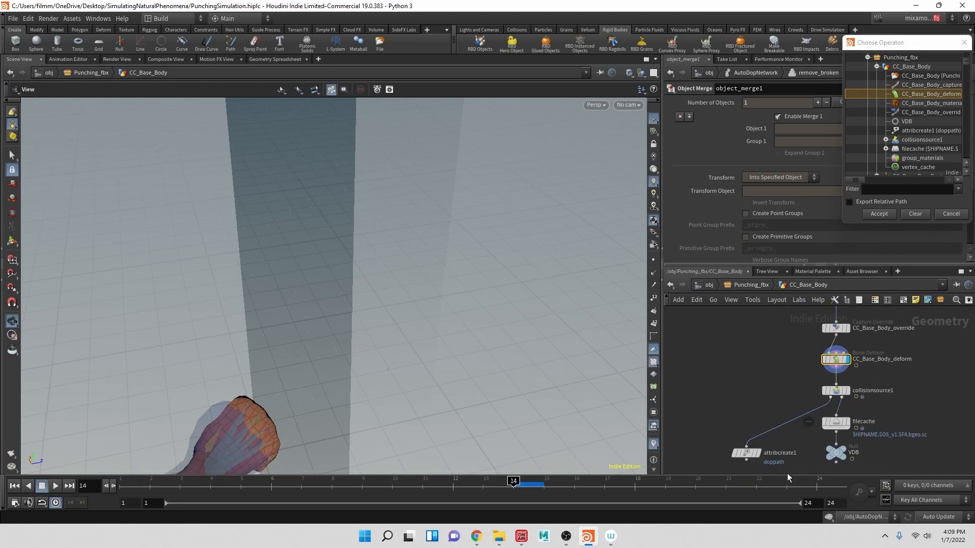
Branch a Null off CC_Base_Body_deform, name it OUT_BODY_GEO and make it the displayed node
drag(836, 373, 720, 389)
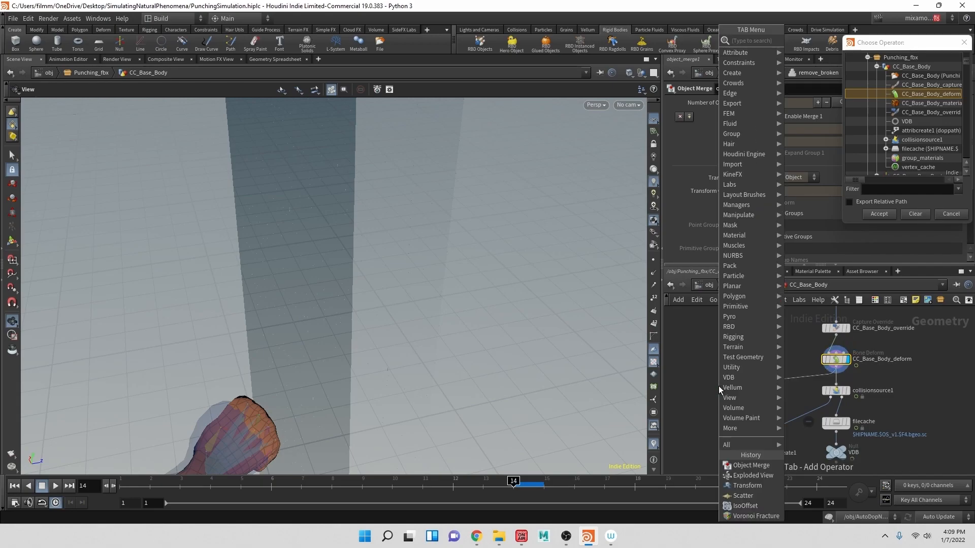
text(null)
key(Return)
double_click(736, 385)
text(OUT_BODY)
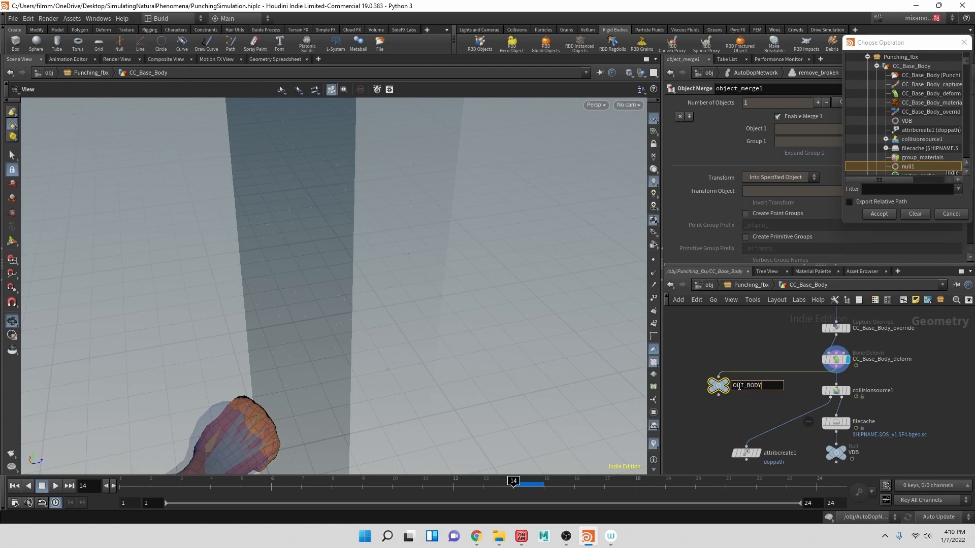
text(_GEO)
key(Return)
mouse_move(726, 382)
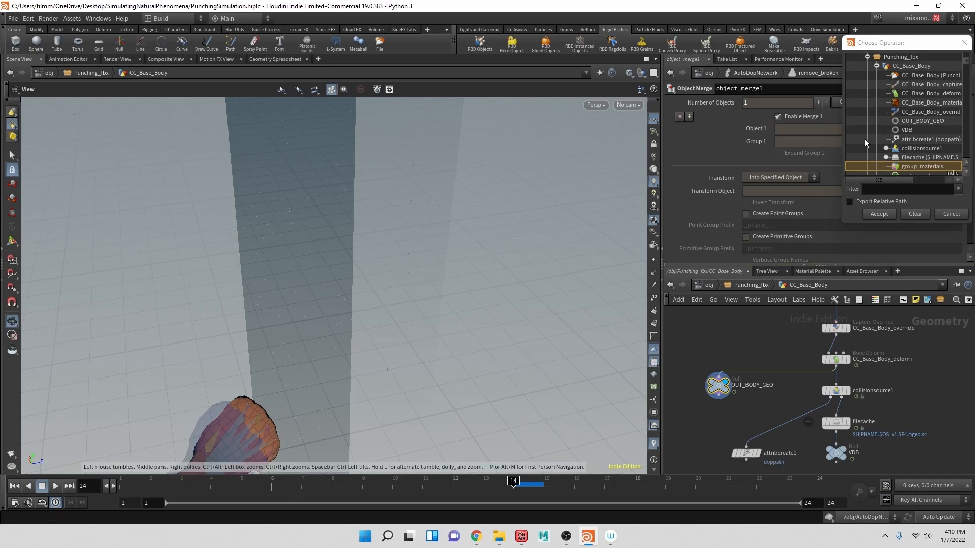
Return to the remove_broken network and set object_merge1's Object 1 to /obj/Punching_fbx/CC_Base_Body/OUT_BODY_GEO
click(711, 286)
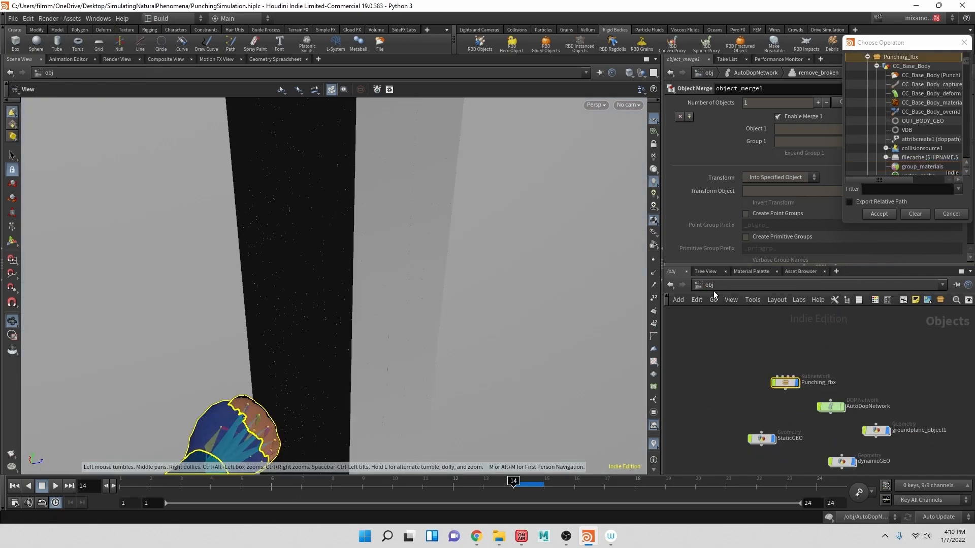
double_click(815, 406)
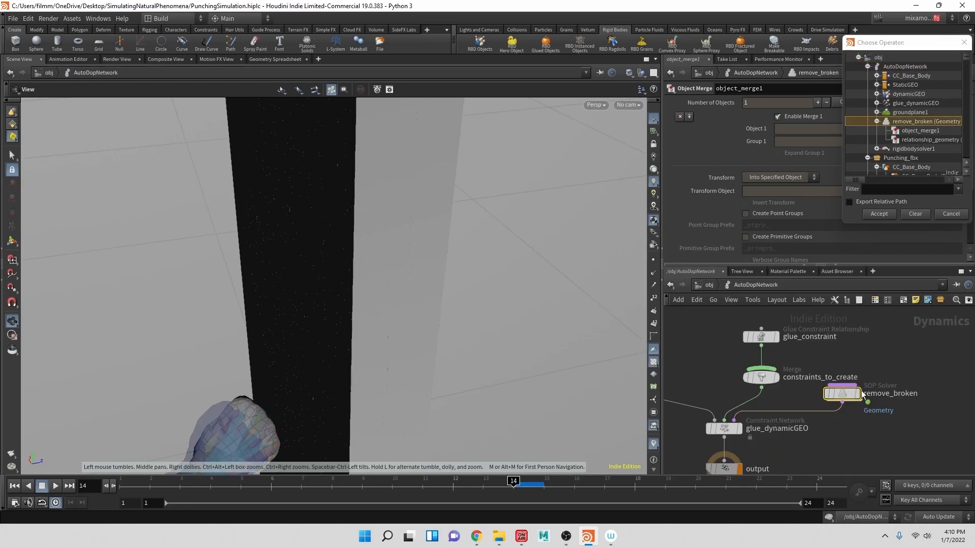
double_click(825, 390)
drag(721, 392, 691, 362)
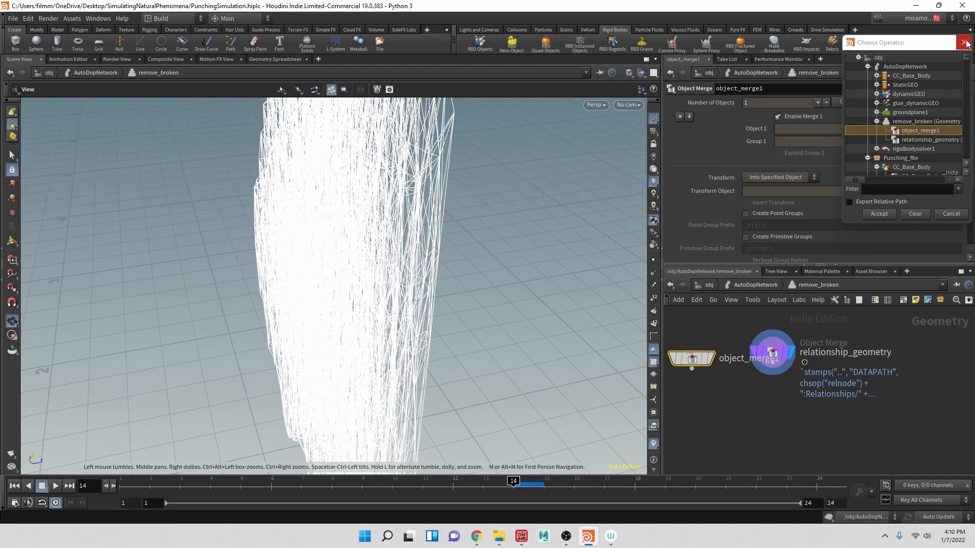
click(868, 67)
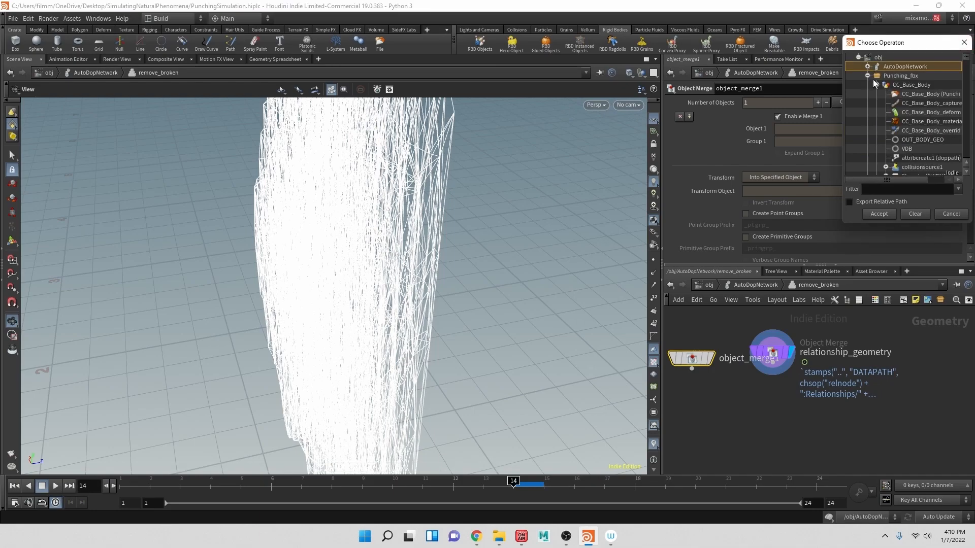
click(917, 142)
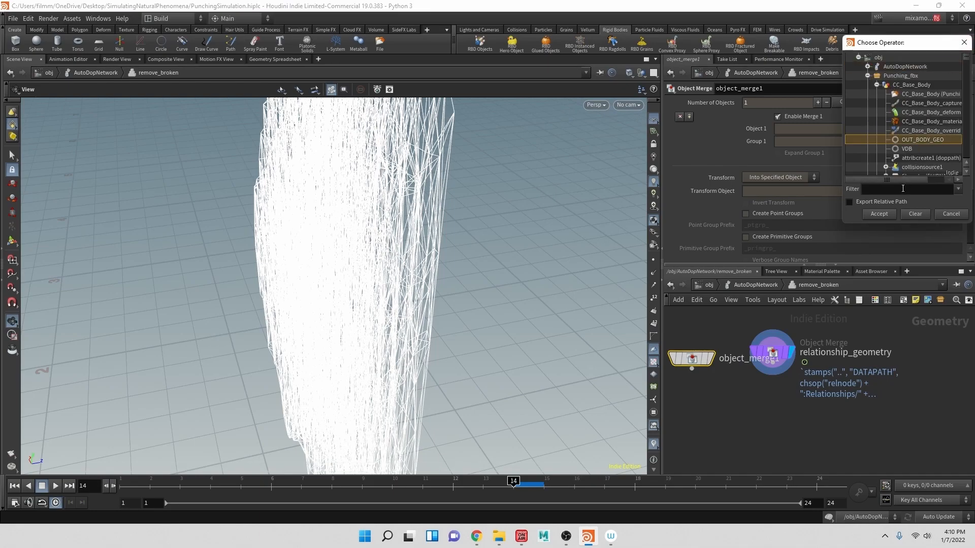
click(879, 213)
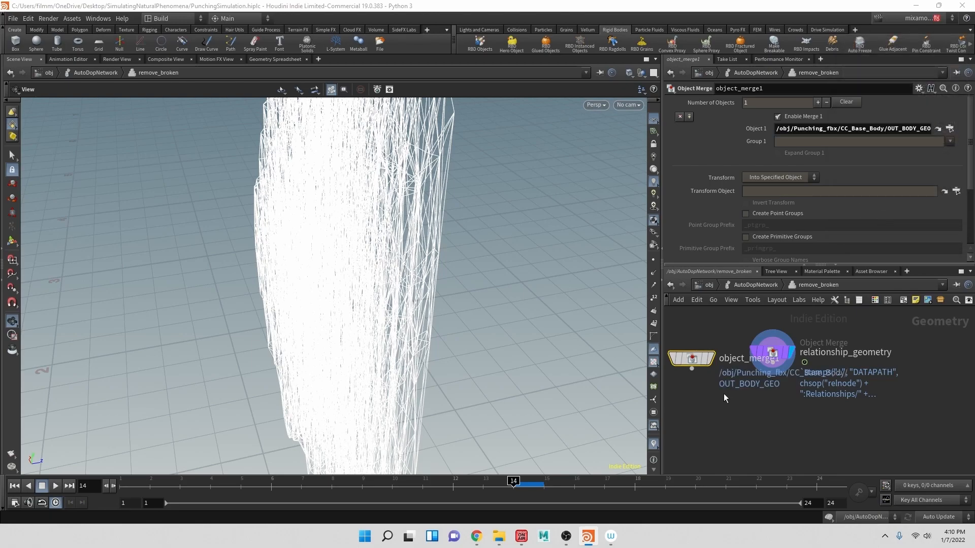
Display object_merge1 in the viewport and space it apart from relationship_geometry in the network
mouse_move(691, 359)
mouse_down()
mouse_move(692, 342)
mouse_move(702, 343)
mouse_up()
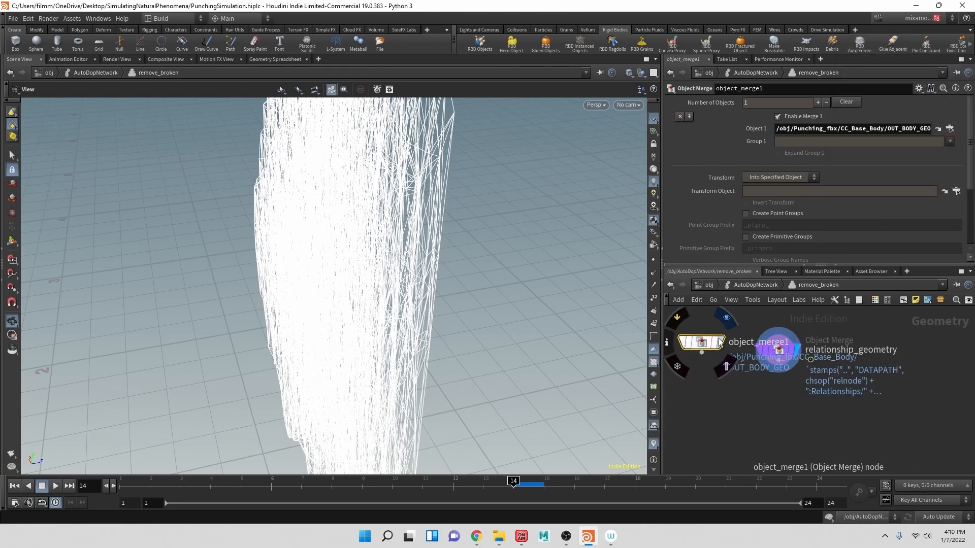
click(725, 318)
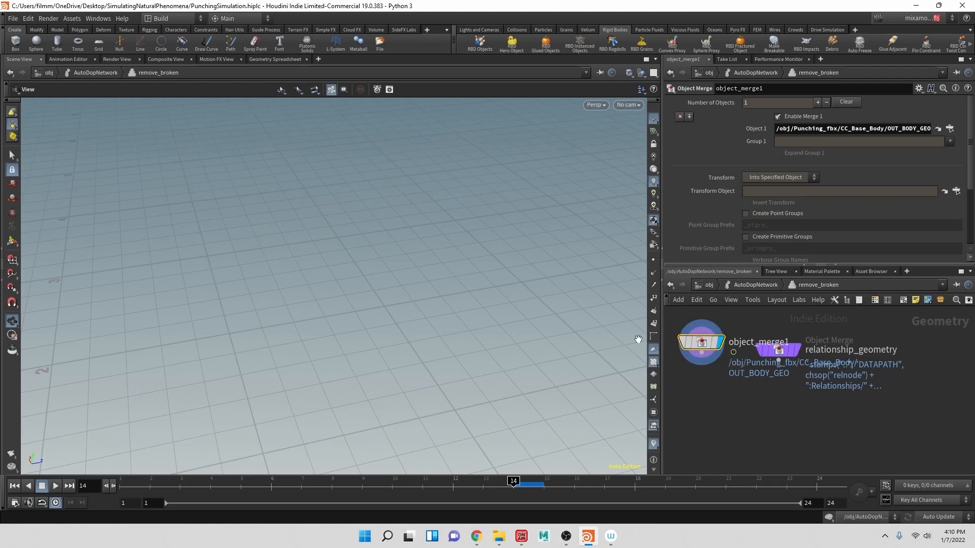
scroll(453, 310, down, 3)
drag(453, 310, 436, 287)
scroll(437, 282, down, 3)
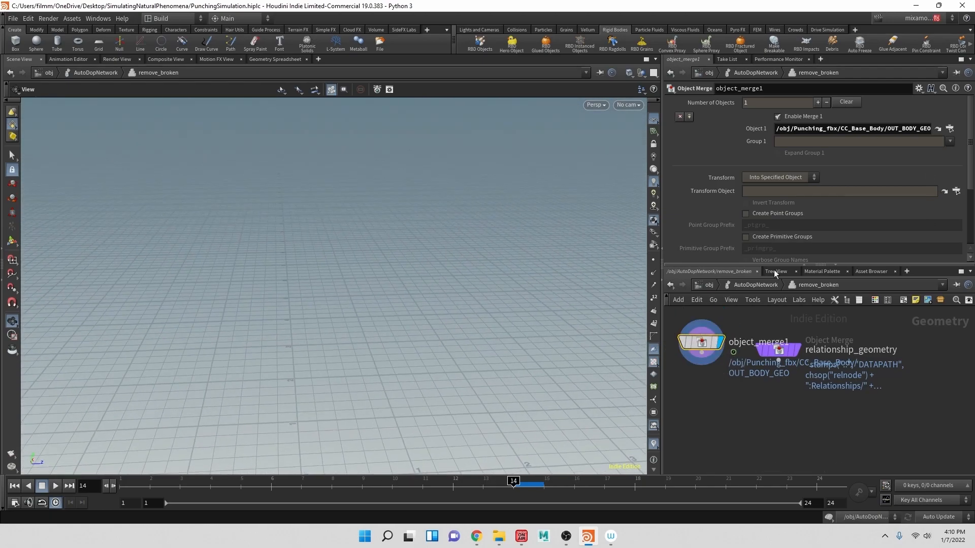
drag(702, 343, 702, 350)
drag(862, 354, 919, 350)
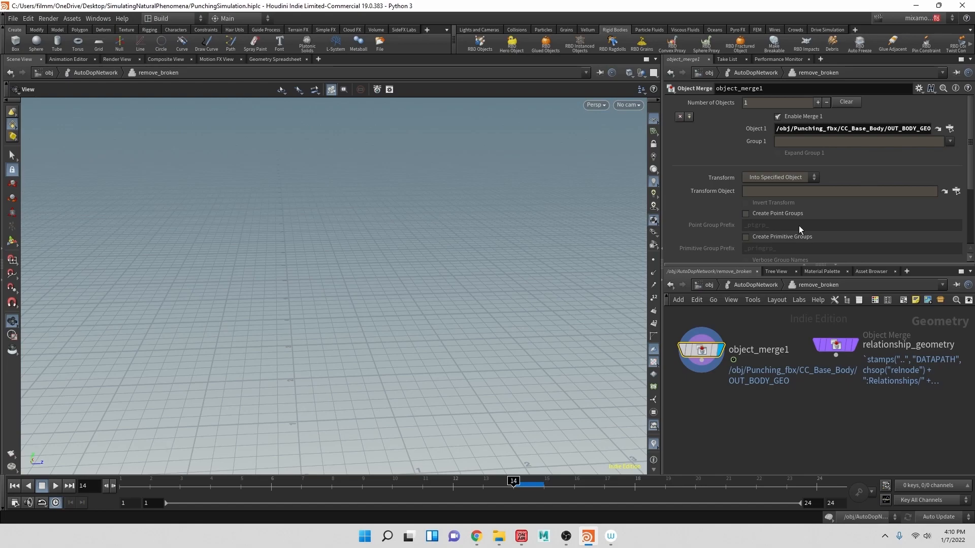
click(702, 361)
key(Tab)
text(conve)
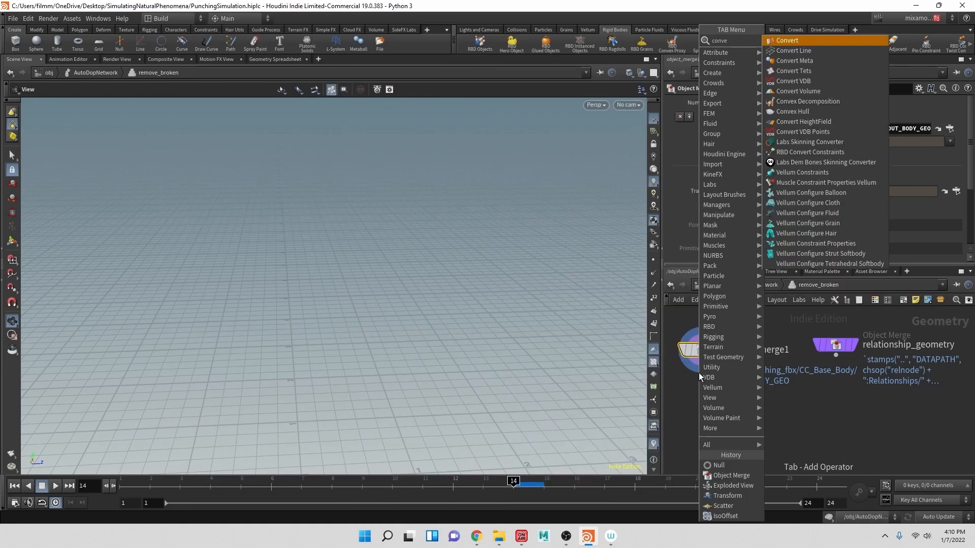
key(Return)
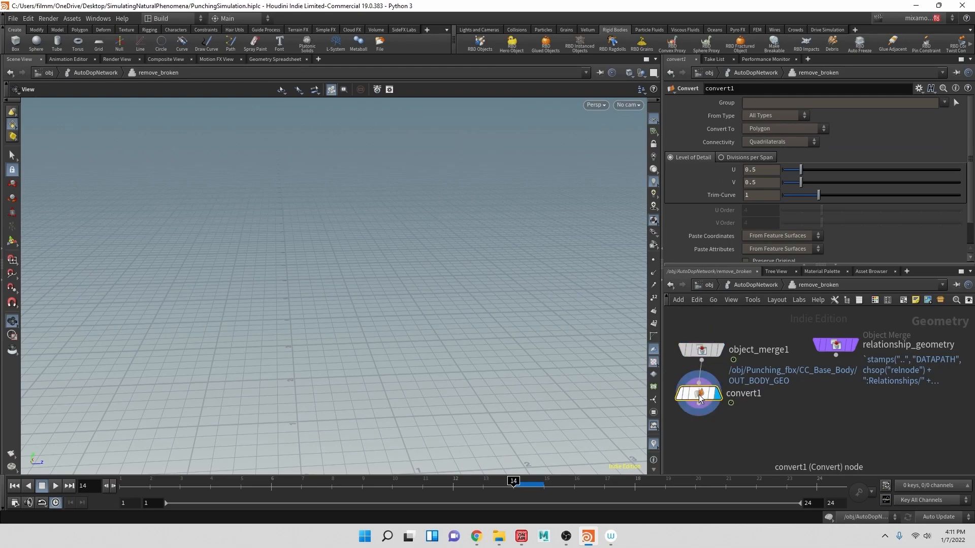
key(Delete)
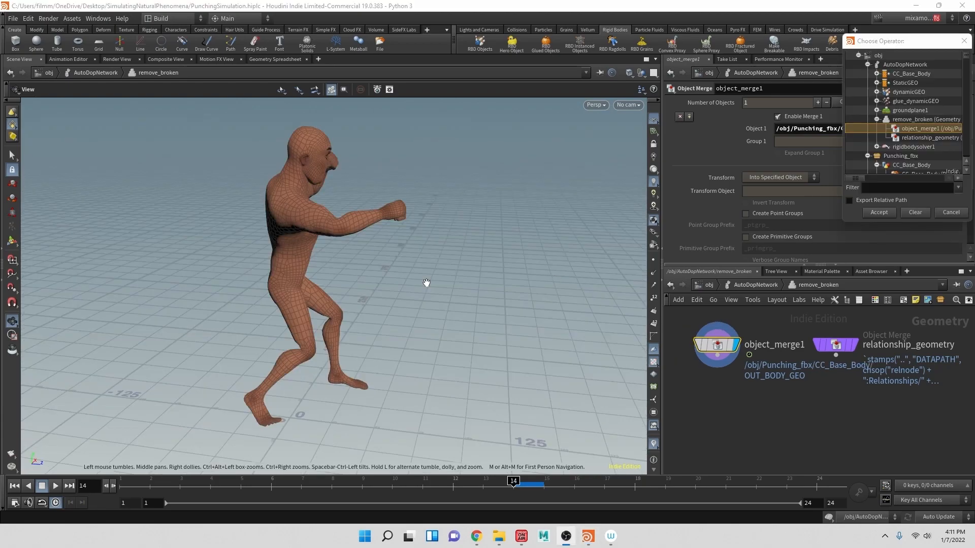
View the merged body from the side and place a Transform node below object_merge1
drag(426, 283, 264, 256)
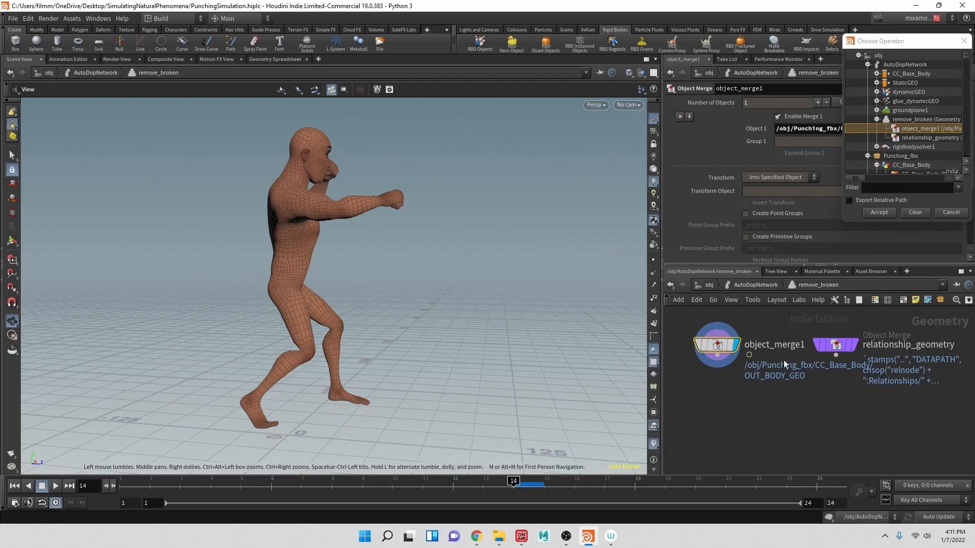
key(Tab)
text(tr)
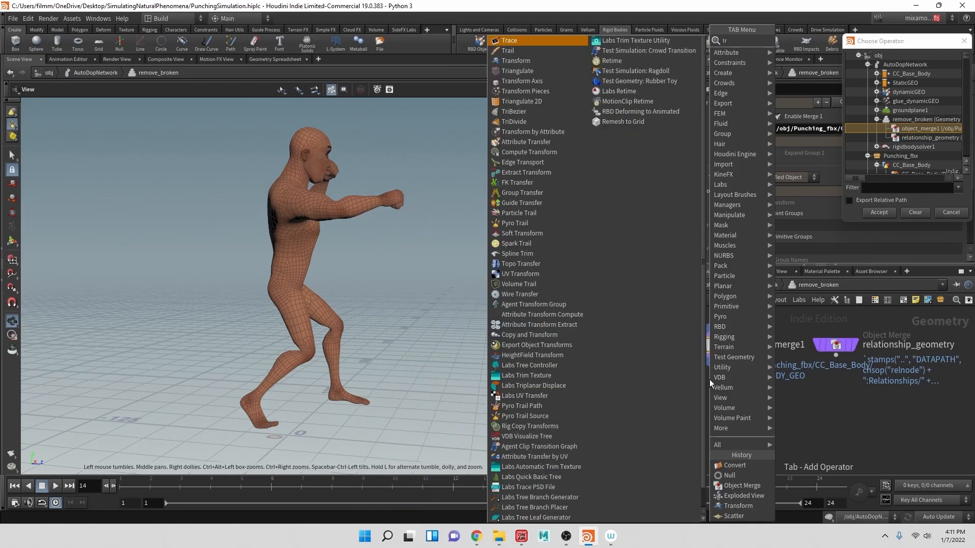
text(an)
key(Return)
key(Return)
mouse_move(732, 390)
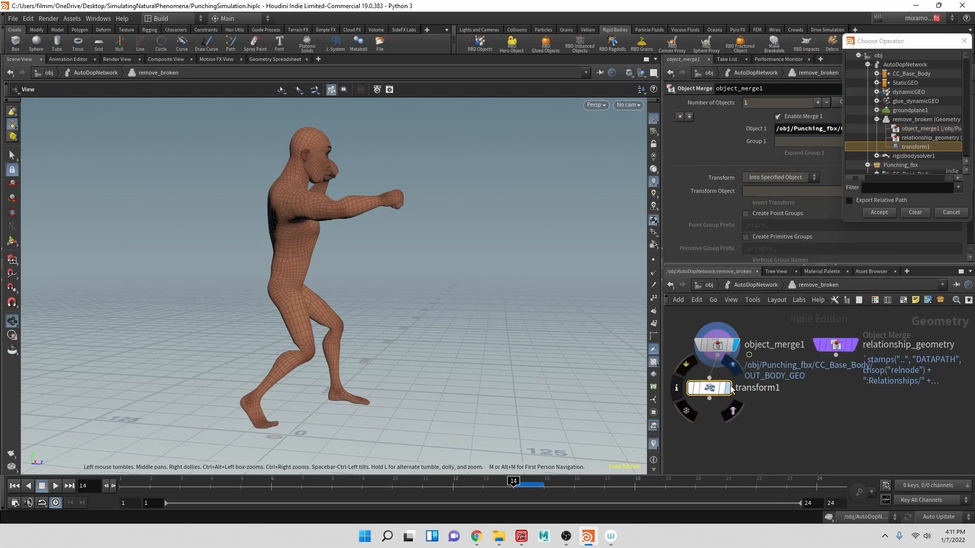
Close the operator chooser and inspect the Punching_fbx subnetwork's transform parameters at the object level
click(706, 285)
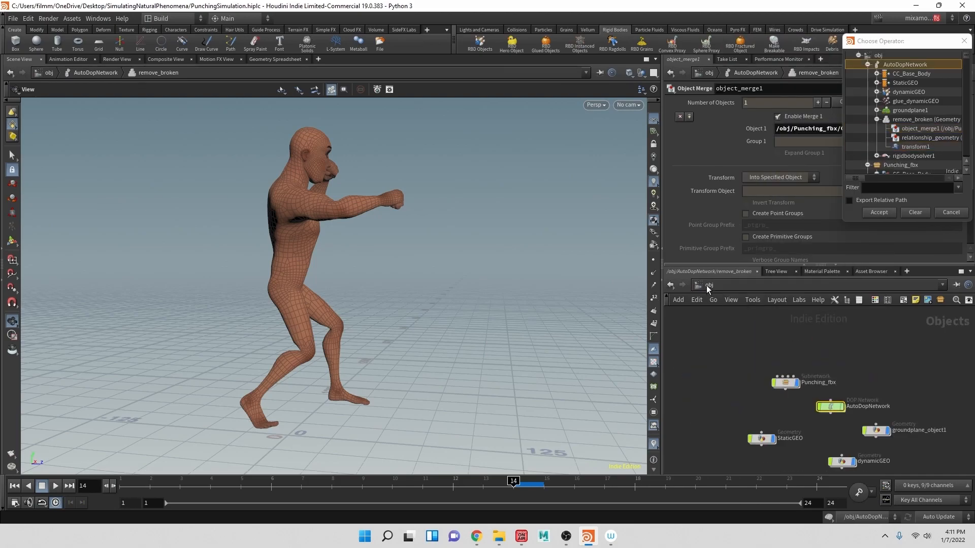
click(796, 384)
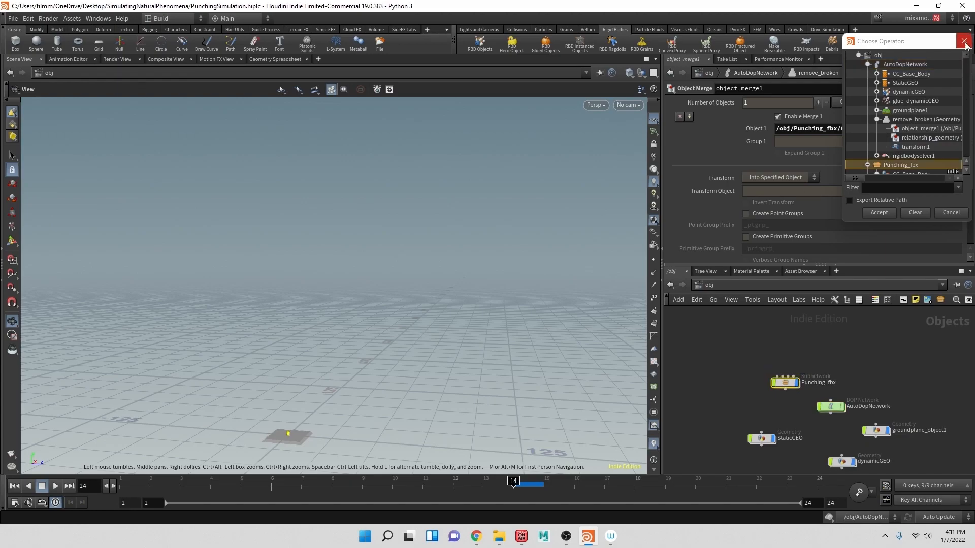
click(964, 43)
click(709, 285)
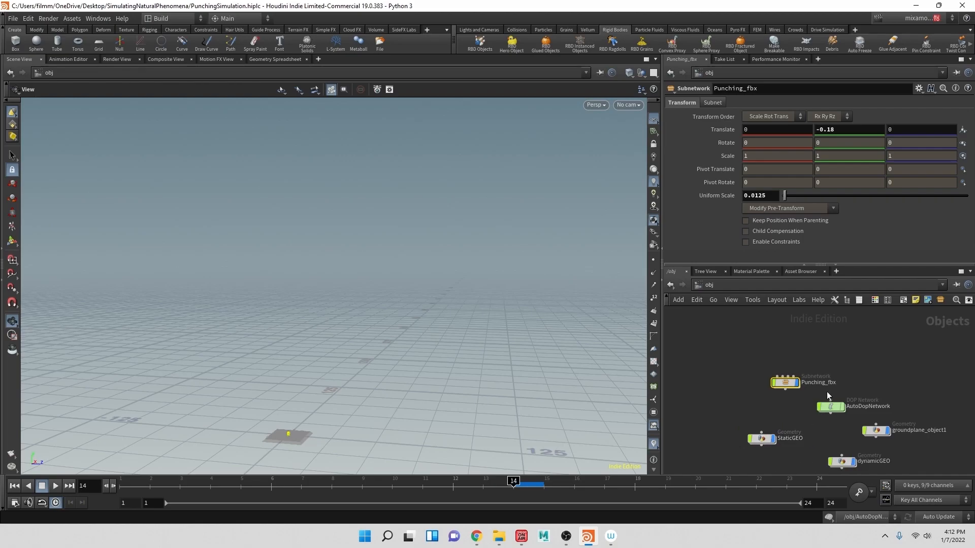
Return from the object level to the remove_broken solver network inside AutoDopNetwork
double_click(834, 408)
click(755, 286)
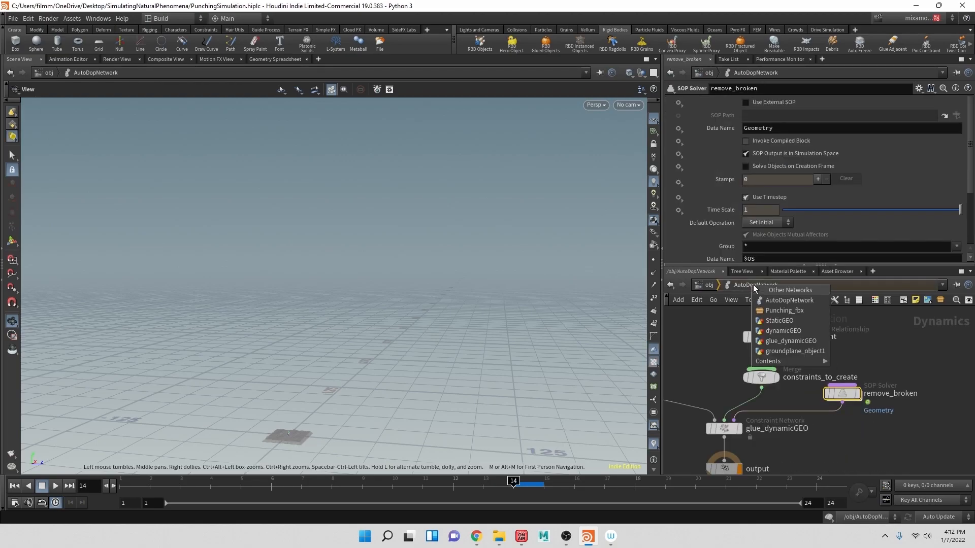
click(706, 285)
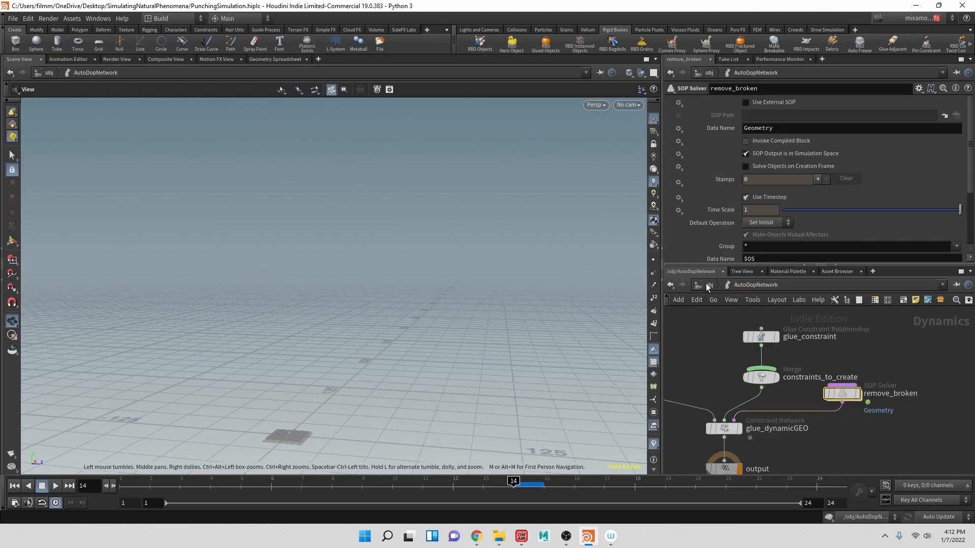
double_click(844, 395)
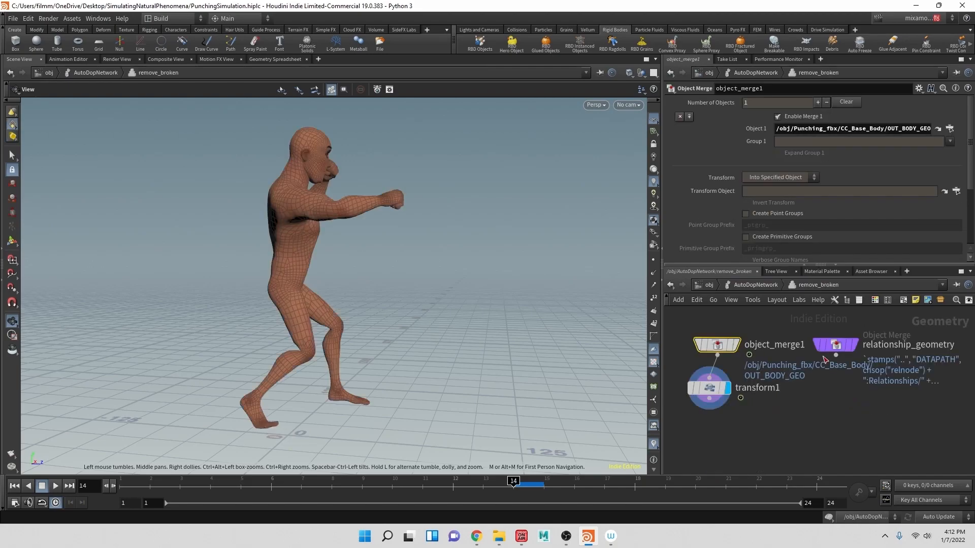
Set transform1's Y translation to -0.18 and its uniform scale to 0.0125, and frame the scaled body in the viewport
click(713, 394)
click(847, 139)
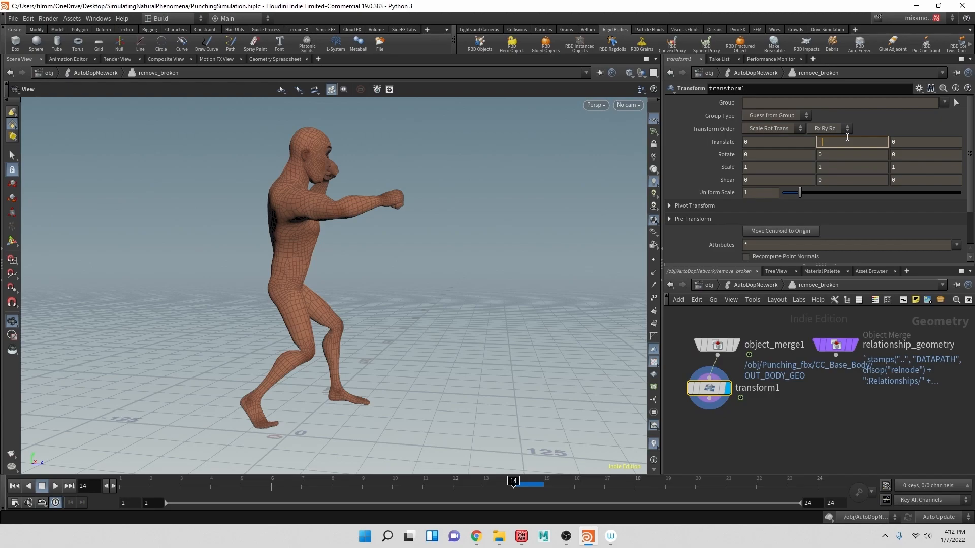
click(759, 194)
double_click(759, 194)
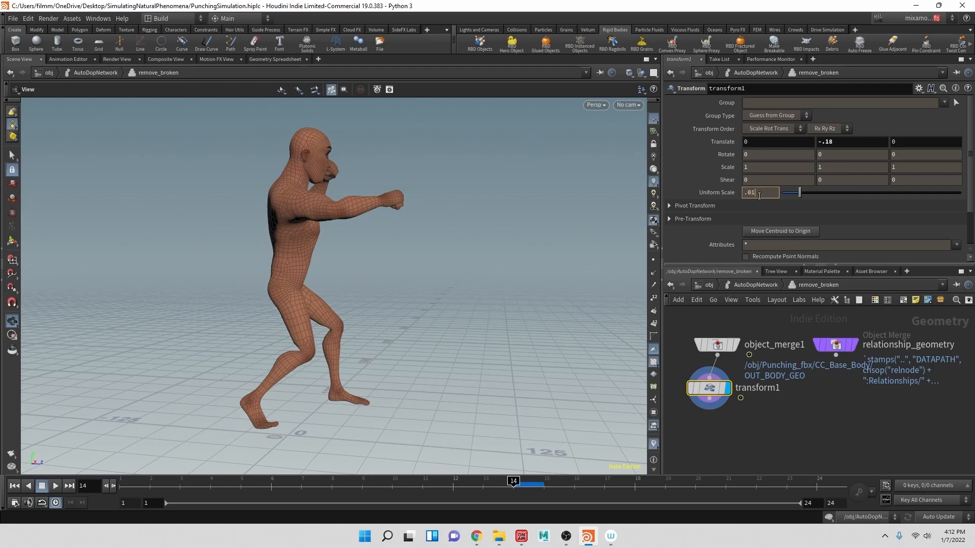
key(Return)
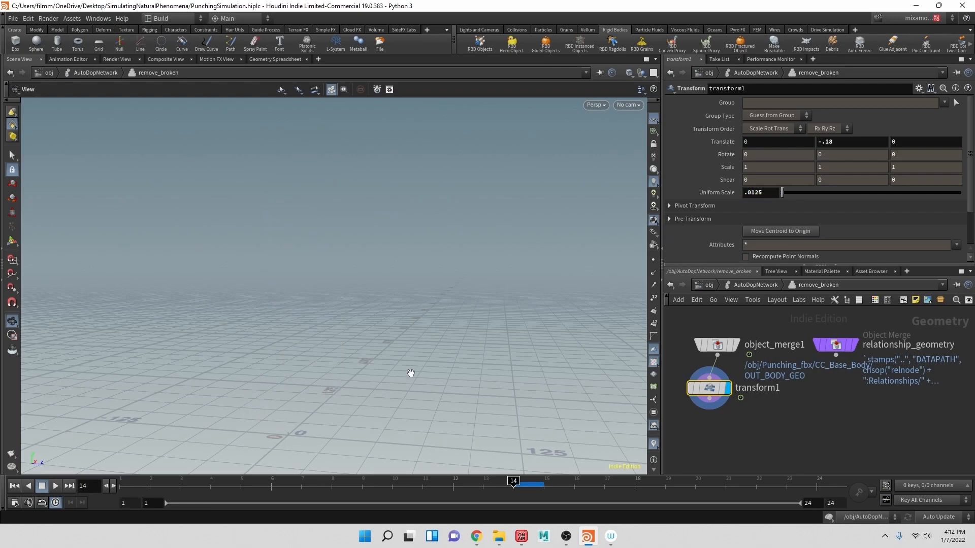
key(f)
drag(460, 368, 516, 374)
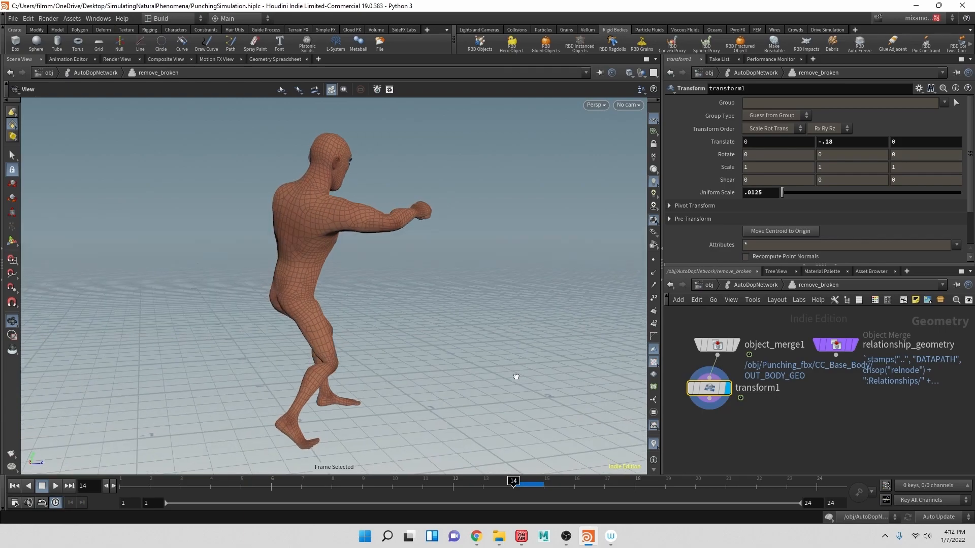
Alternate the viewport display between relationship_geometry and transform1 to compare the constraint and body positions
click(853, 345)
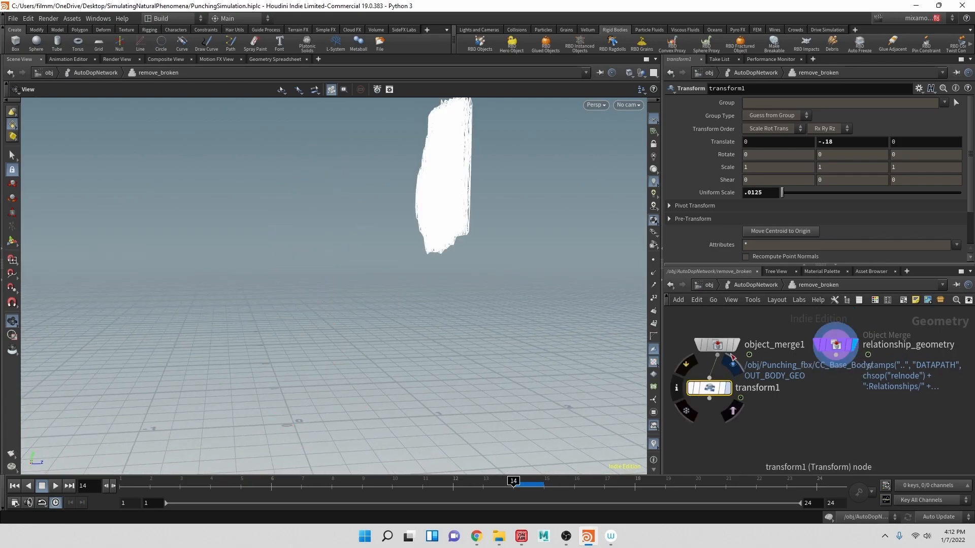
click(735, 345)
click(727, 388)
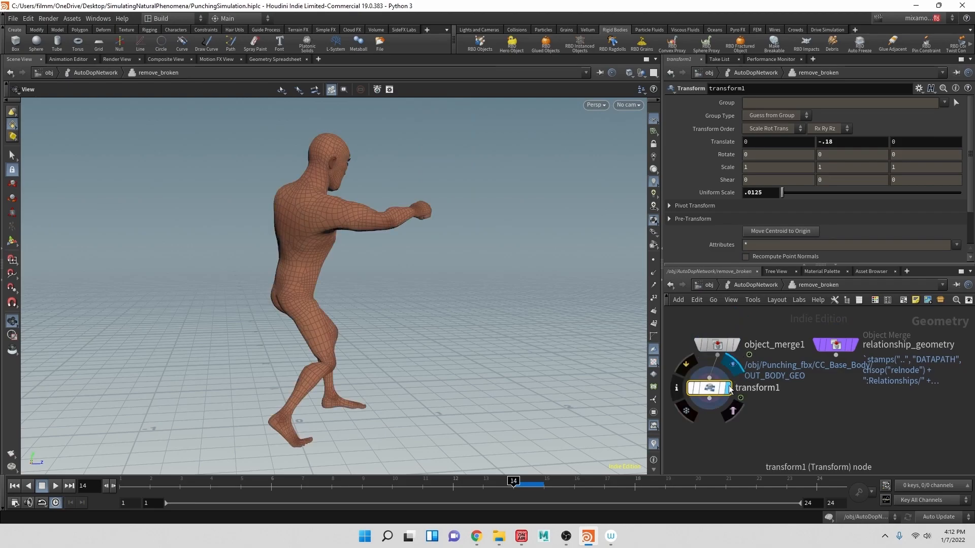
click(853, 346)
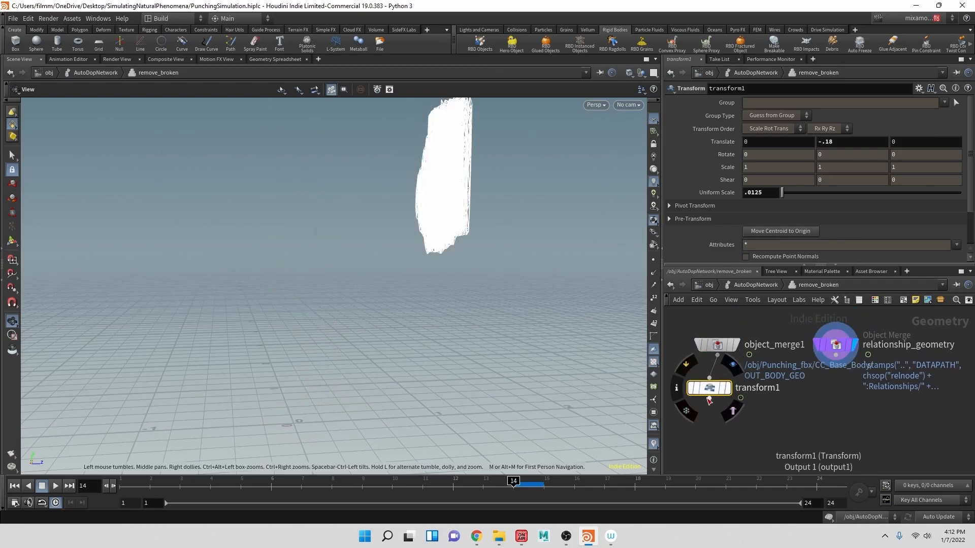
Add a Color node below transform1, keeping its default white, and leave some space between the two nodes
key(Tab)
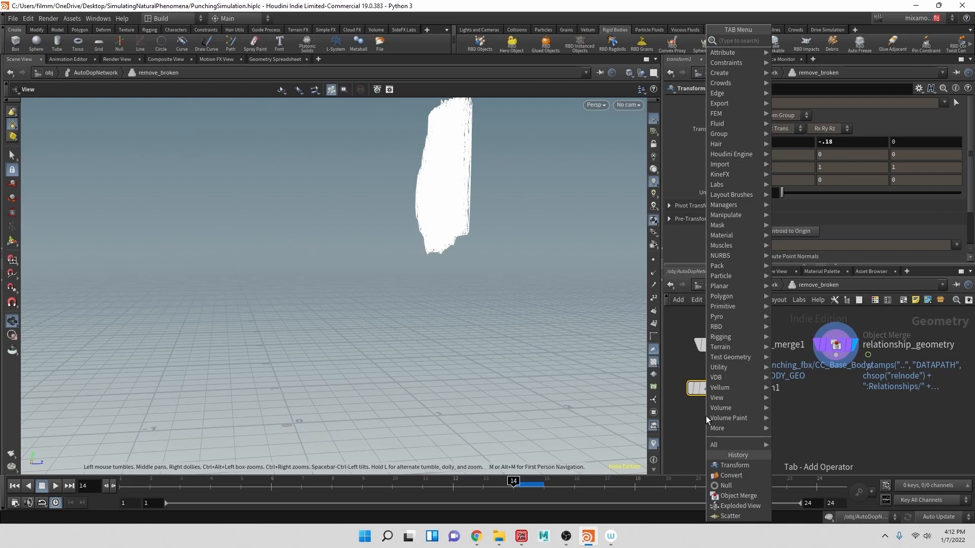
text(colo)
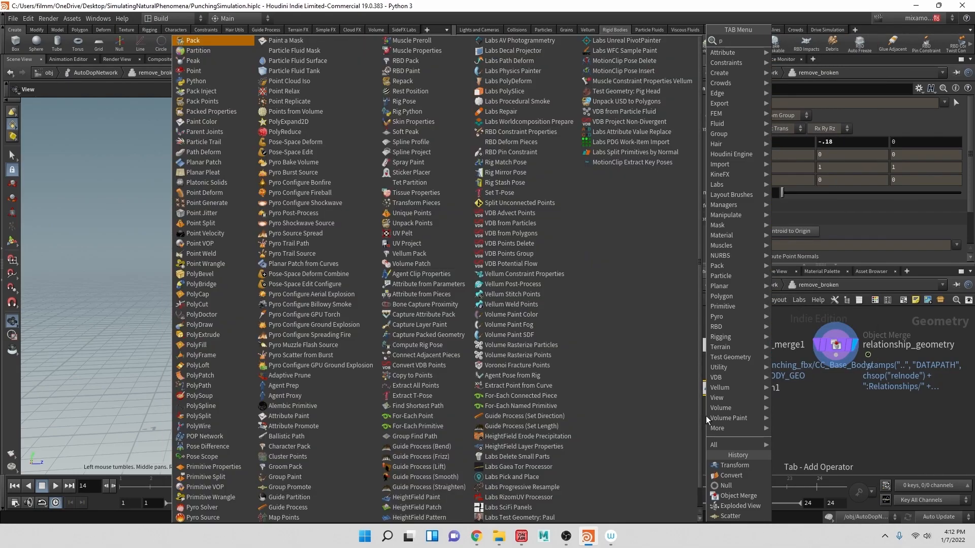
key(Return)
click(706, 416)
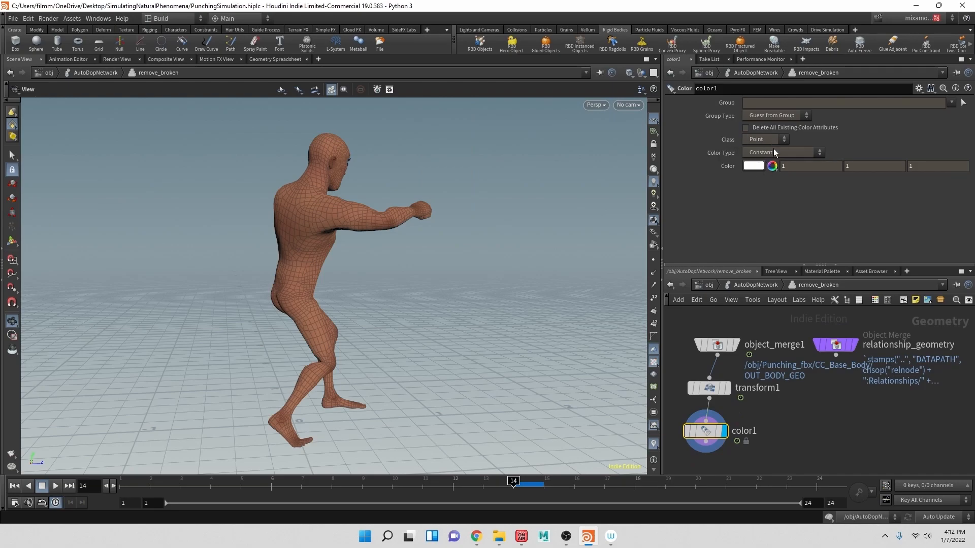
drag(706, 431, 709, 444)
key(Tab)
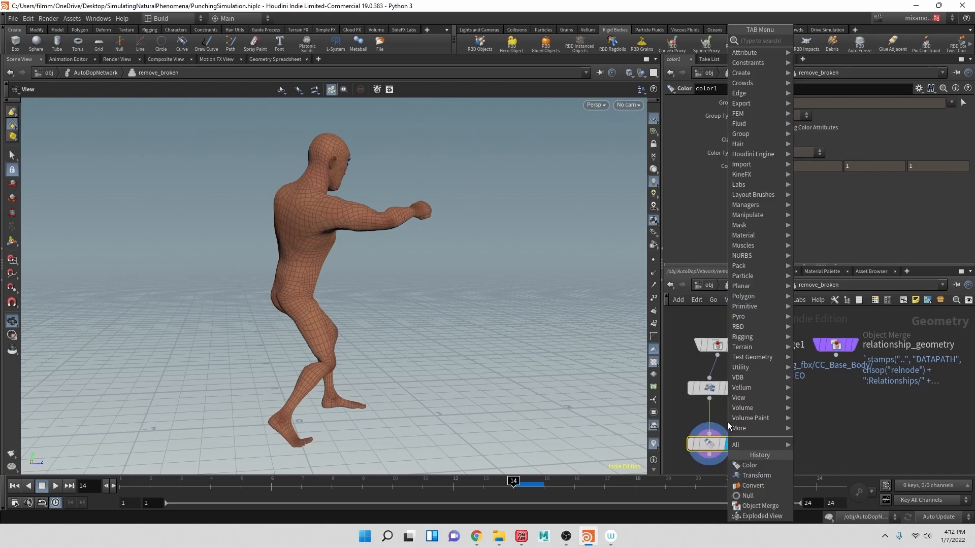
text(convert)
key(Return)
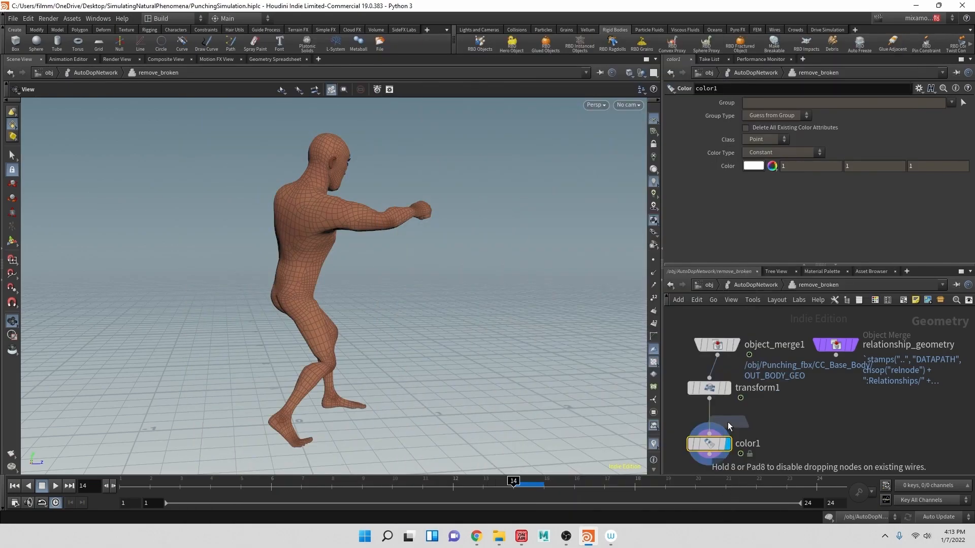
click(771, 420)
middle_drag(772, 410, 765, 335)
mouse_move(722, 404)
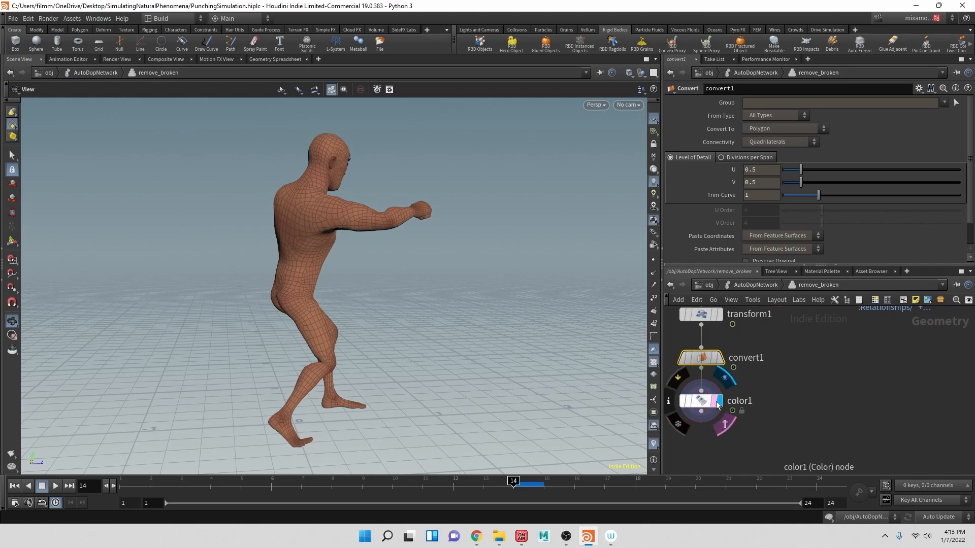
click(716, 402)
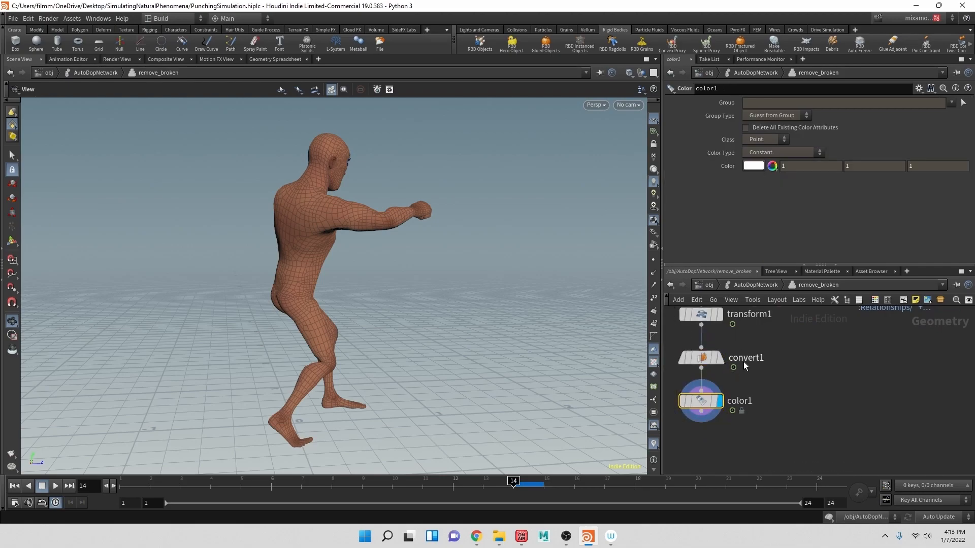
middle_drag(784, 370, 790, 395)
click(707, 383)
key(Delete)
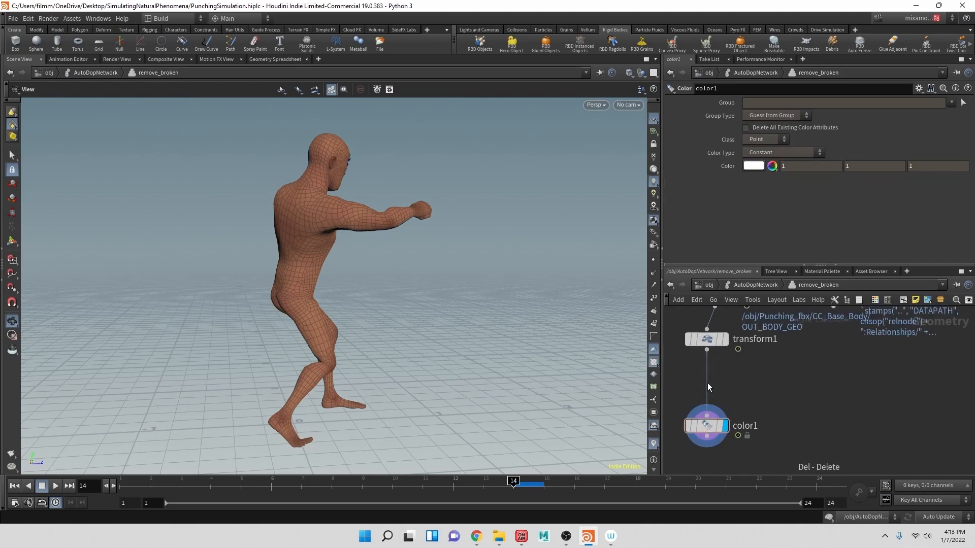
drag(708, 438, 708, 392)
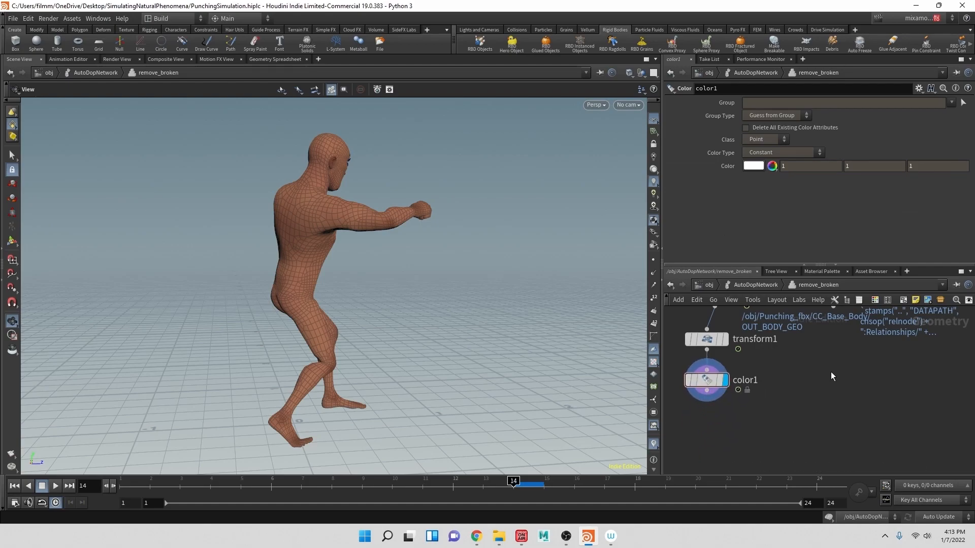
Add a second Color node connected to the output of relationship_geometry
drag(404, 293, 370, 298)
scroll(371, 299, up, 3)
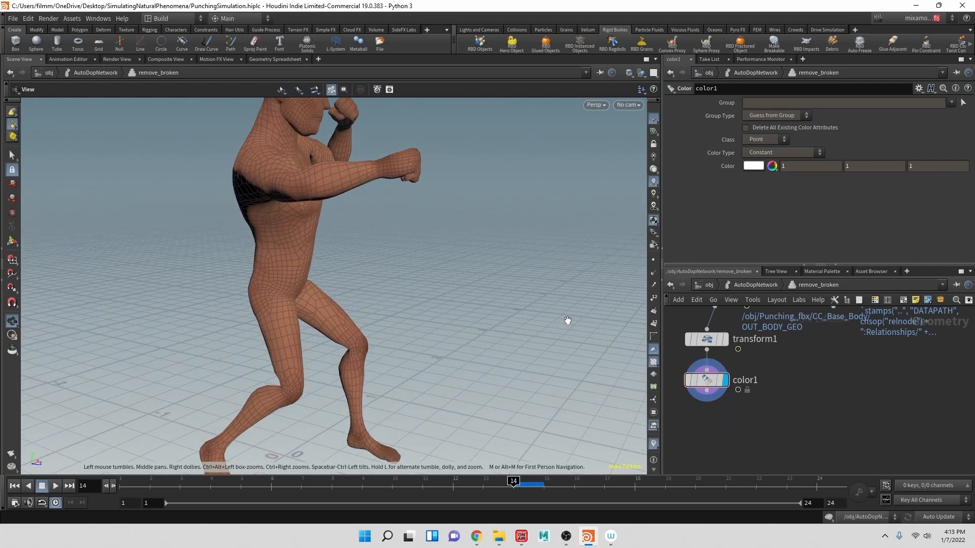
middle_drag(910, 389, 896, 431)
click(821, 349)
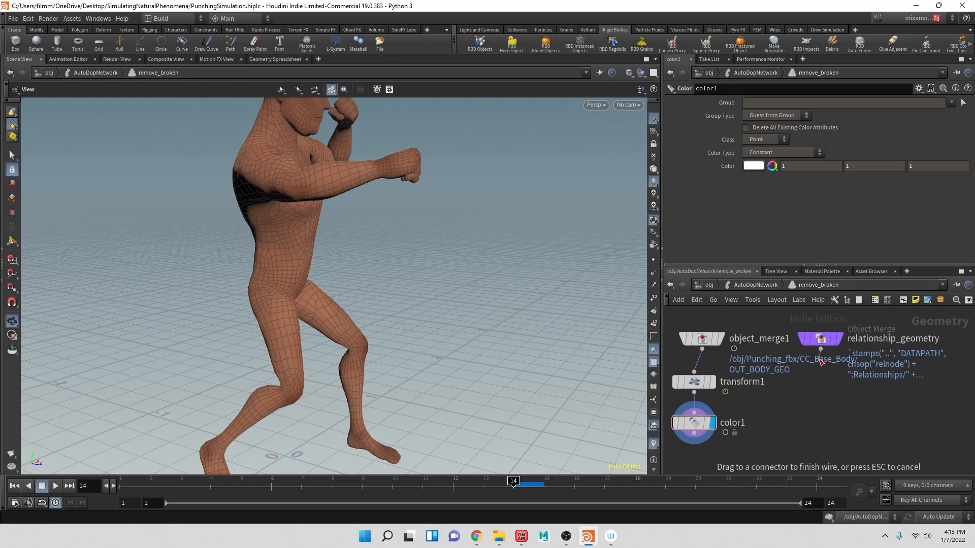
key(Tab)
text(color)
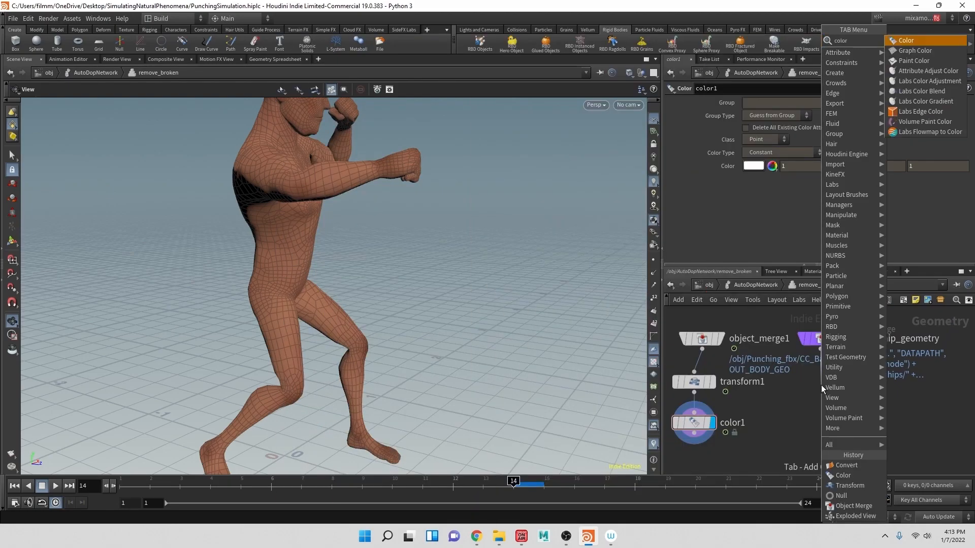
key(Return)
click(822, 385)
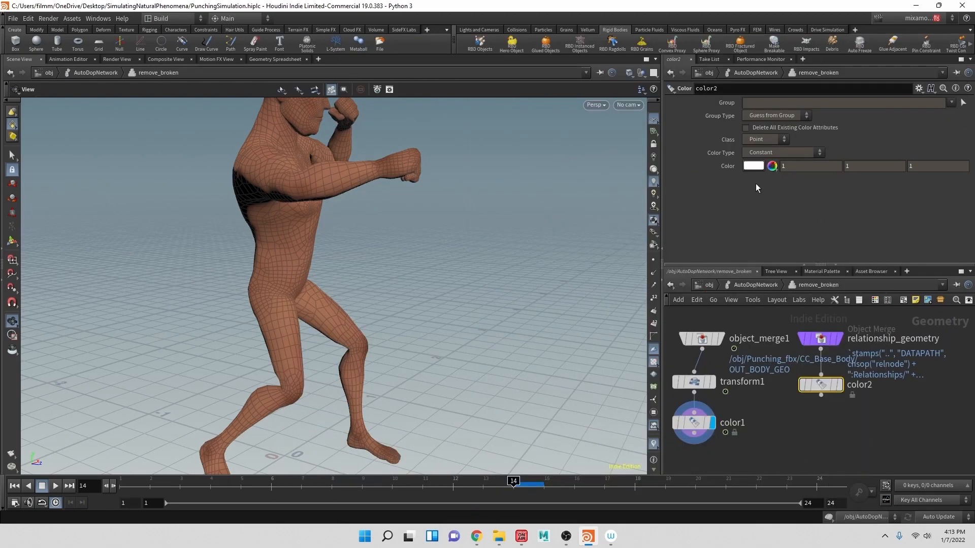
Set color2's constant color to black and display the node in the viewport
click(753, 166)
click(716, 145)
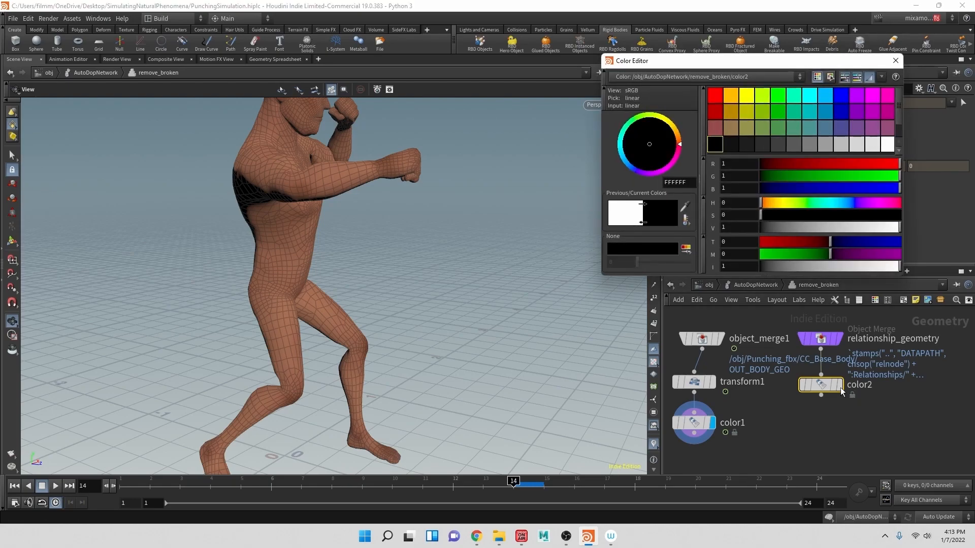
click(841, 388)
click(896, 61)
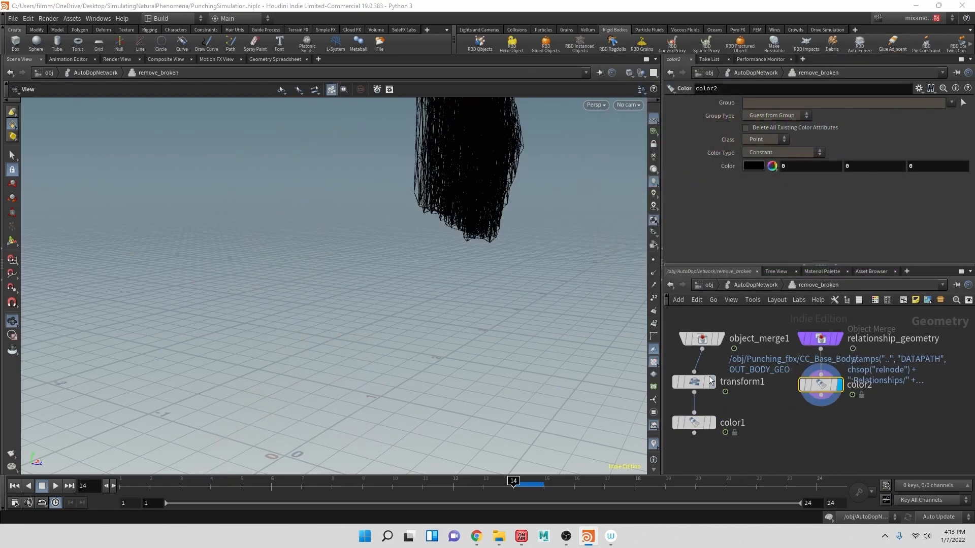
Add an Attribute Transfer node with color2 in its first input and color1 in its second, and display it
click(694, 435)
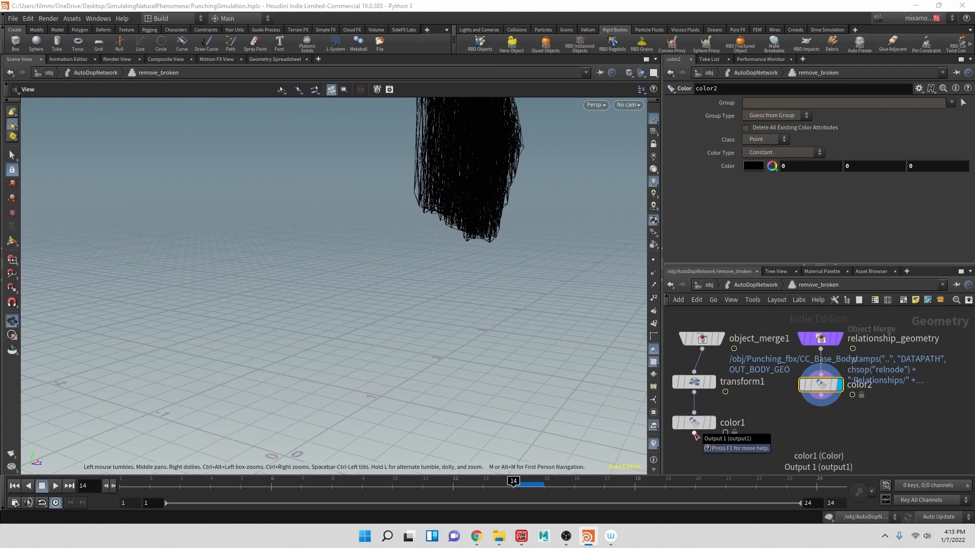
key(Tab)
text(attr)
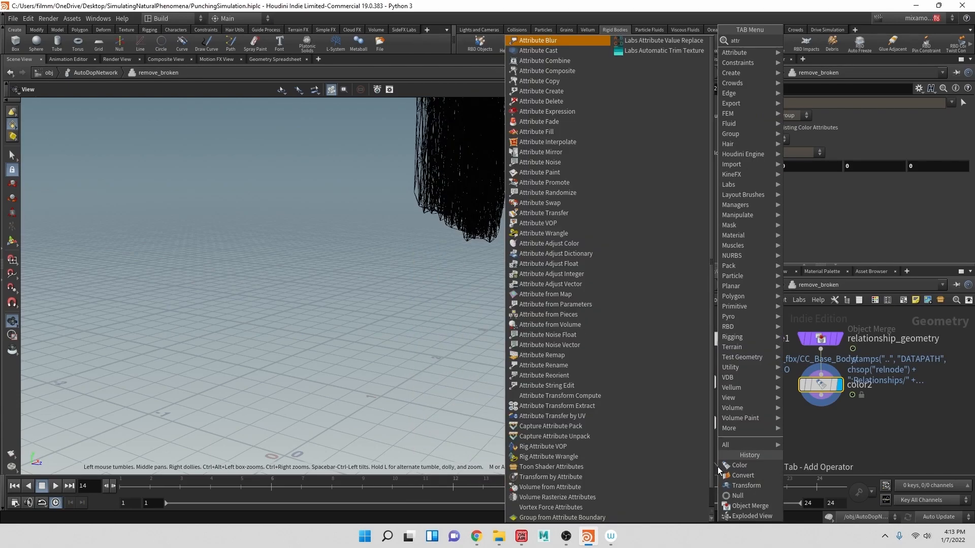
text( tr)
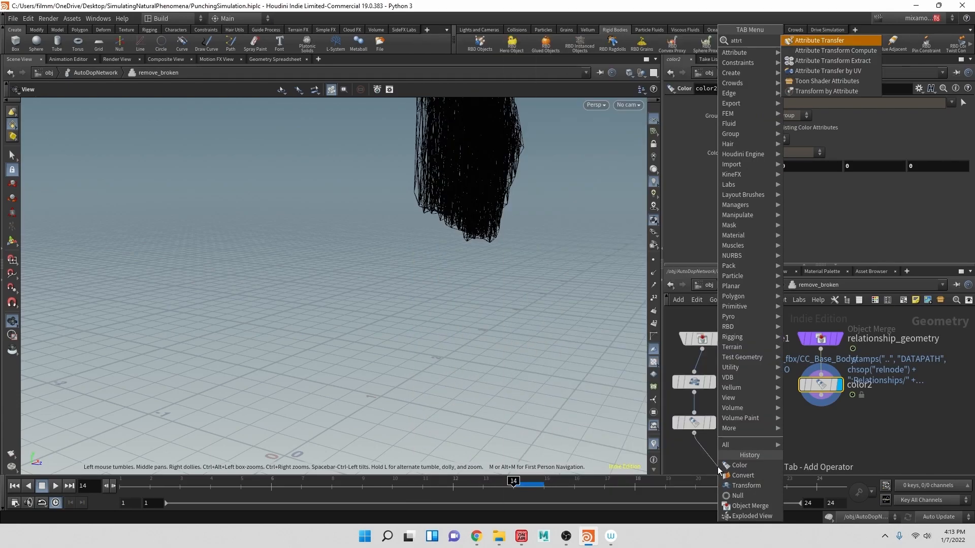
key(Return)
drag(718, 466, 813, 407)
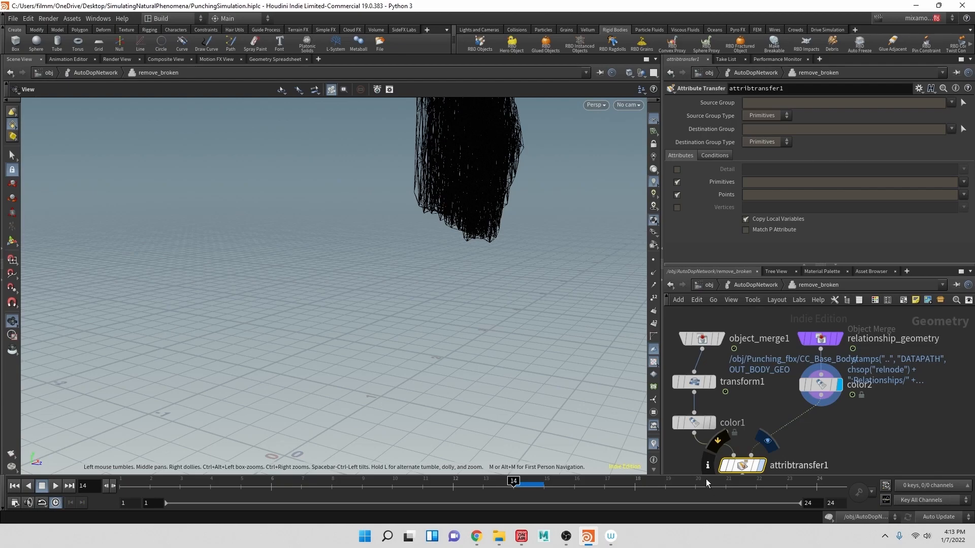
middle_drag(853, 422, 827, 384)
drag(707, 420, 796, 359)
drag(727, 419, 668, 395)
drag(716, 429, 746, 430)
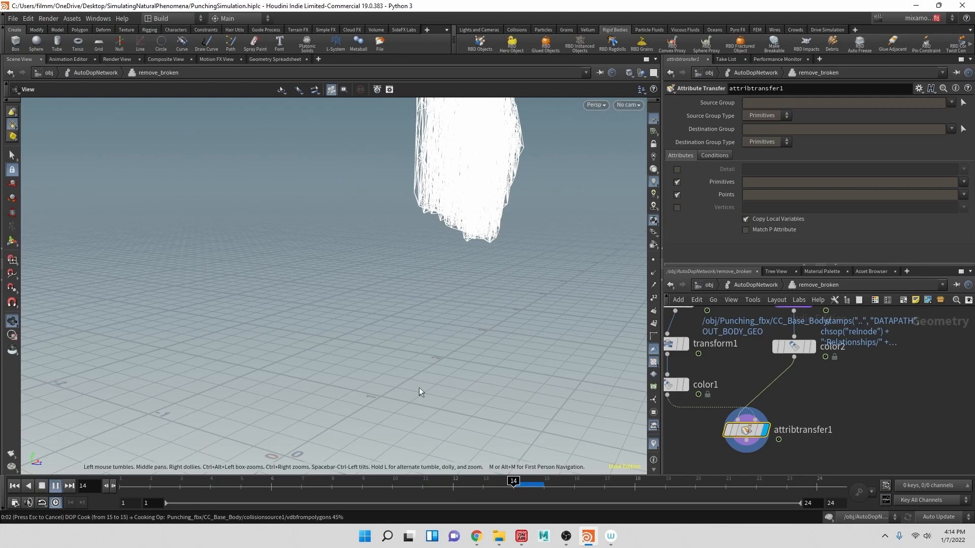
Stop playback, return to frame 14, and template color1 to view the body wireframe beside the displayed constraint geometry
key(Escape)
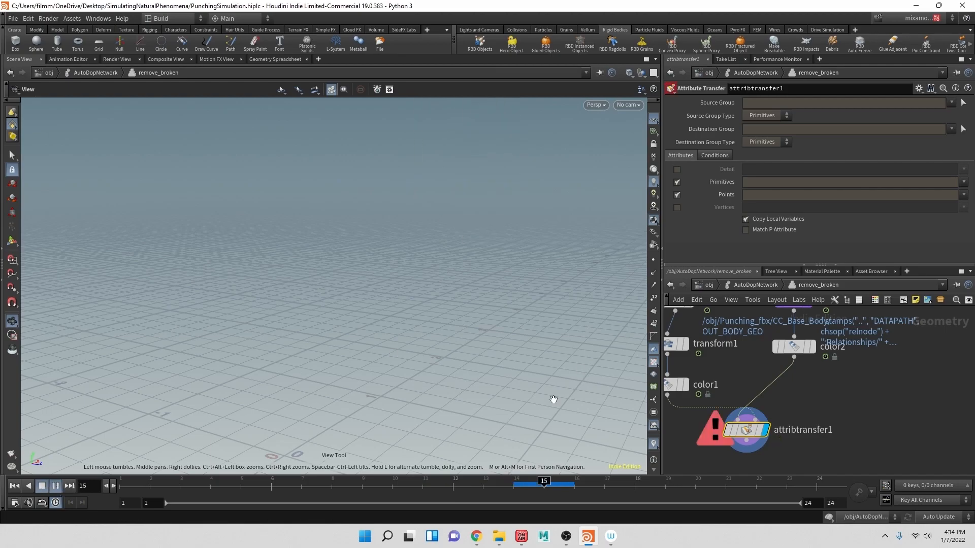
click(514, 482)
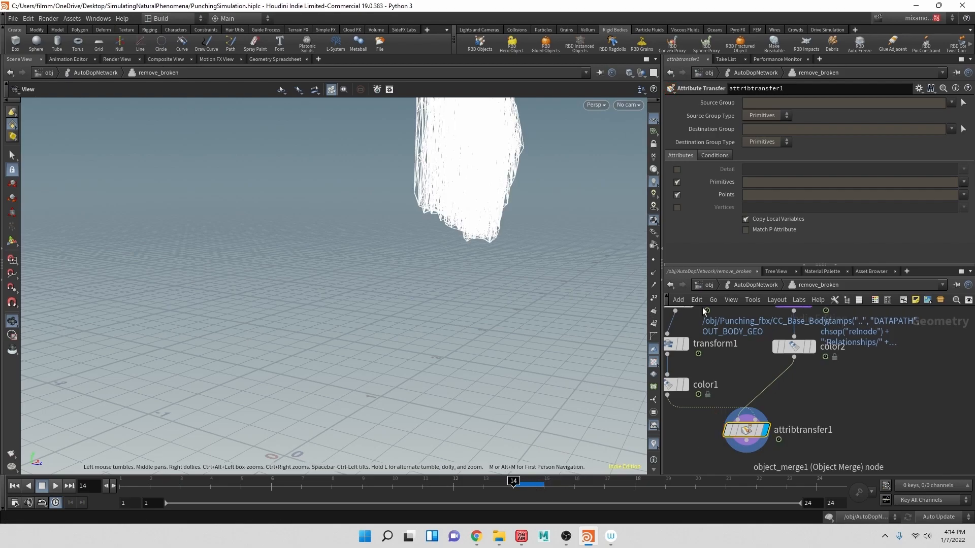
middle_drag(718, 348, 749, 370)
mouse_move(696, 411)
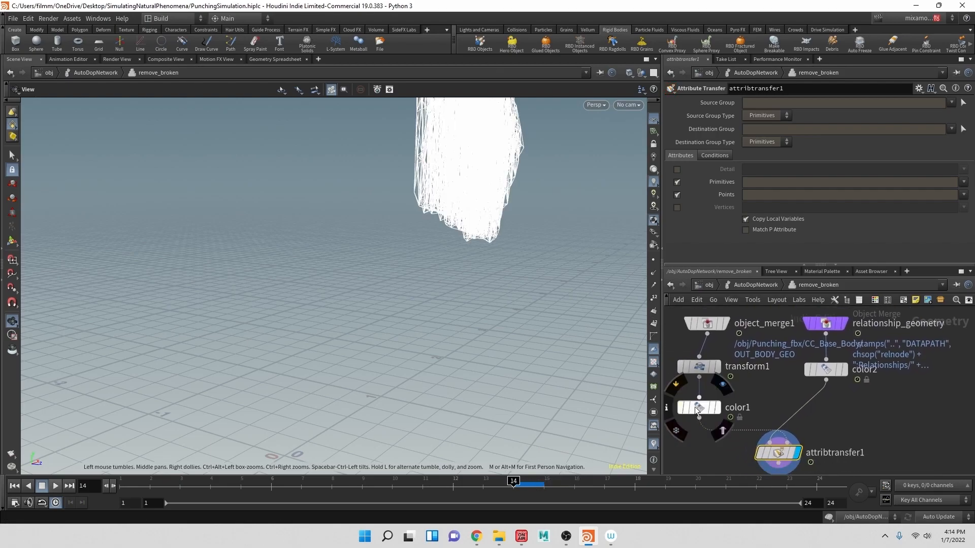
click(722, 431)
drag(487, 294, 505, 300)
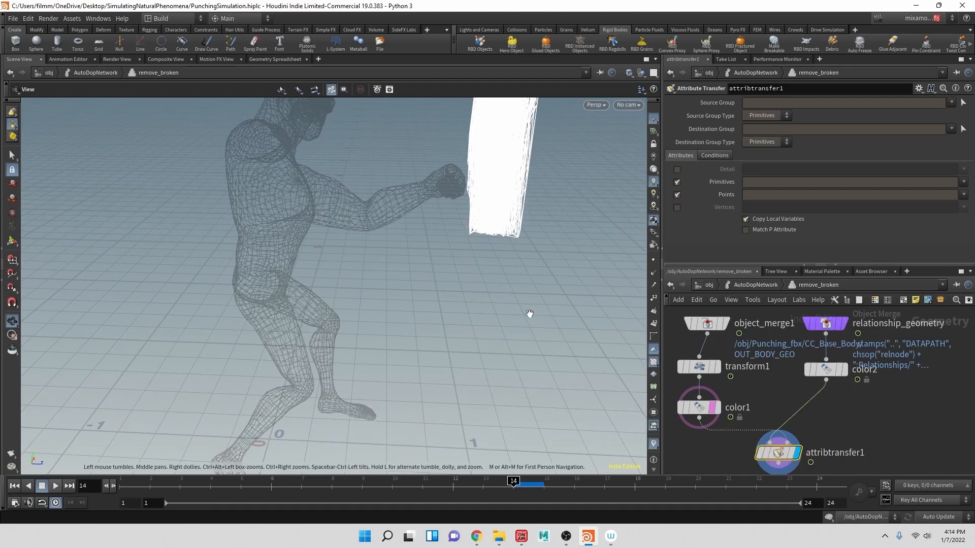
drag(525, 172, 514, 226)
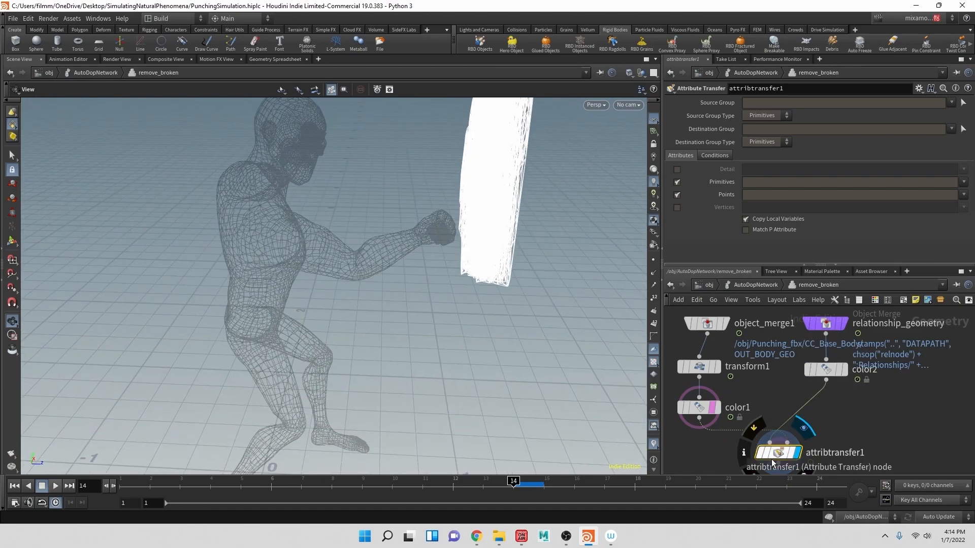
Set the Distance Threshold of attribtransfer1 to .1 and view the color transferred around the fist
click(711, 155)
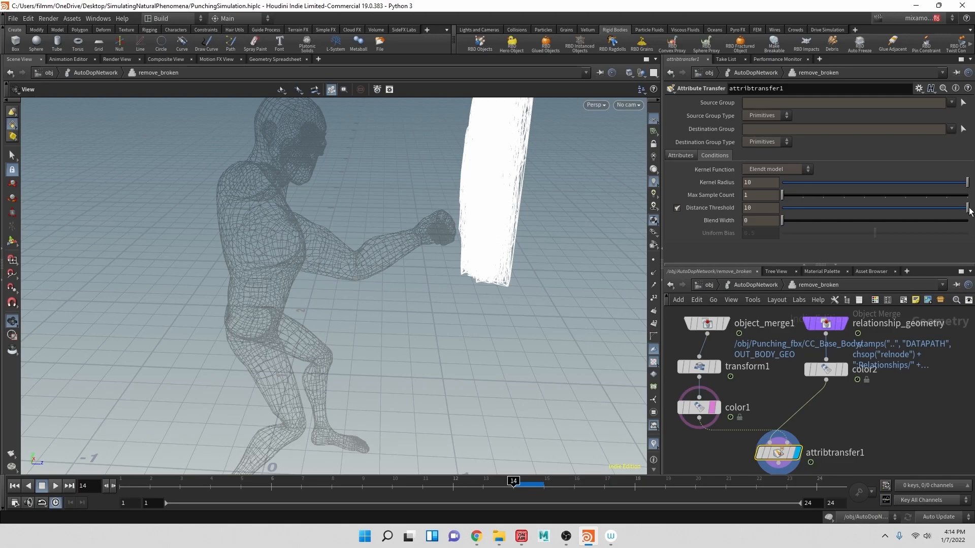
drag(819, 209, 815, 208)
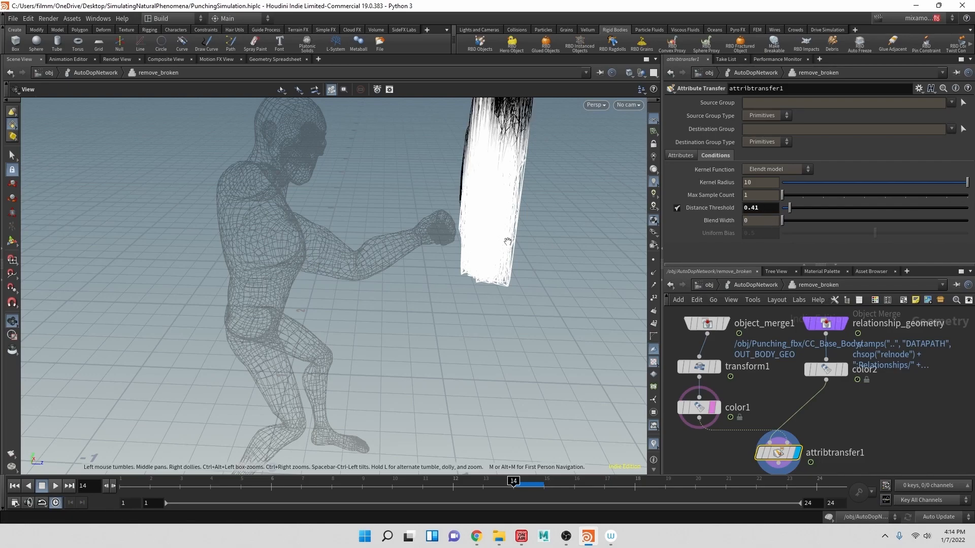
double_click(766, 209)
text(.1)
key(Return)
drag(598, 238, 574, 253)
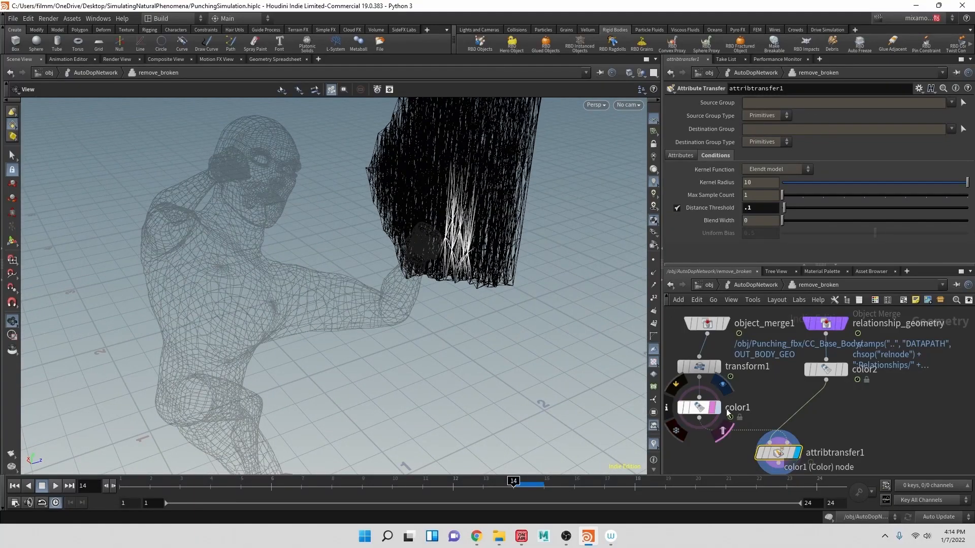
Play the simulation from the first frame to check the color transfer, then return to frame 14
middle_drag(792, 386, 777, 353)
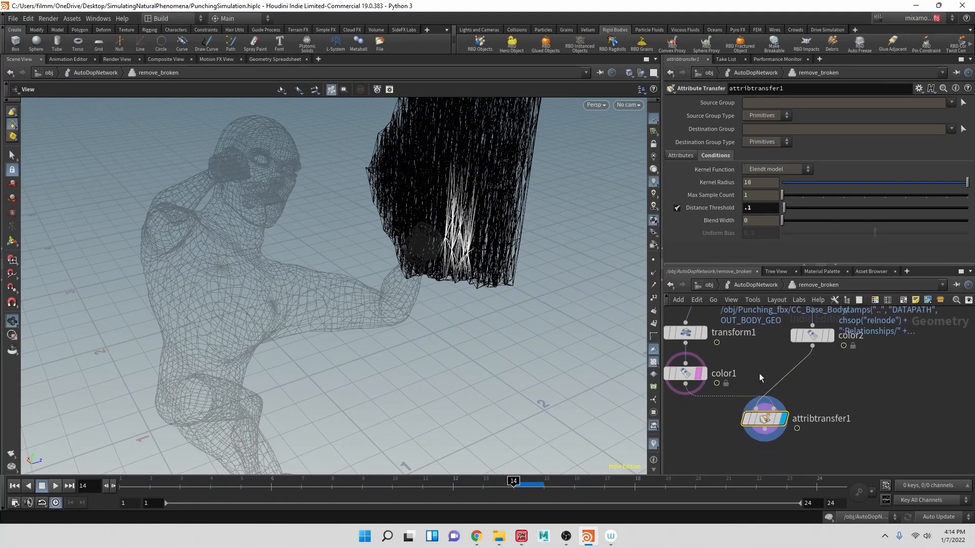
click(14, 486)
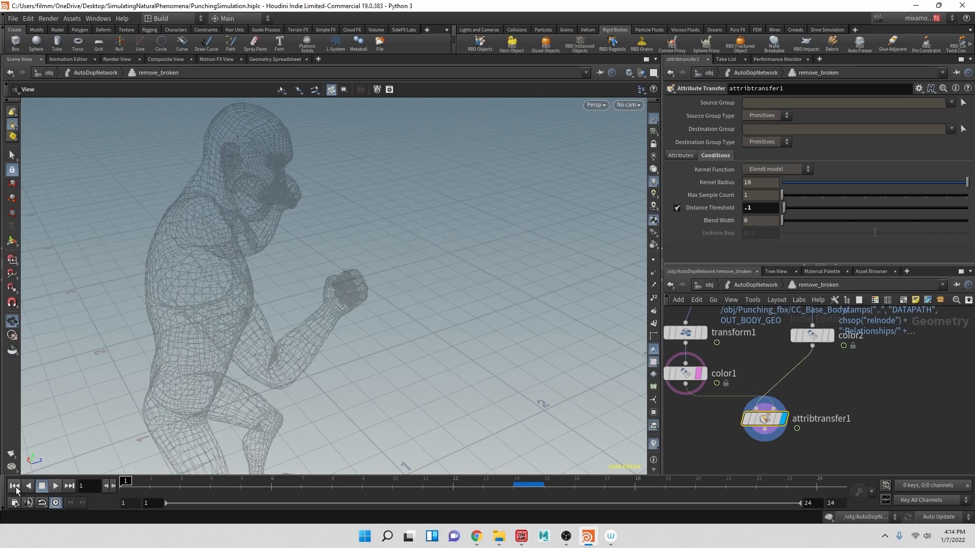
click(56, 486)
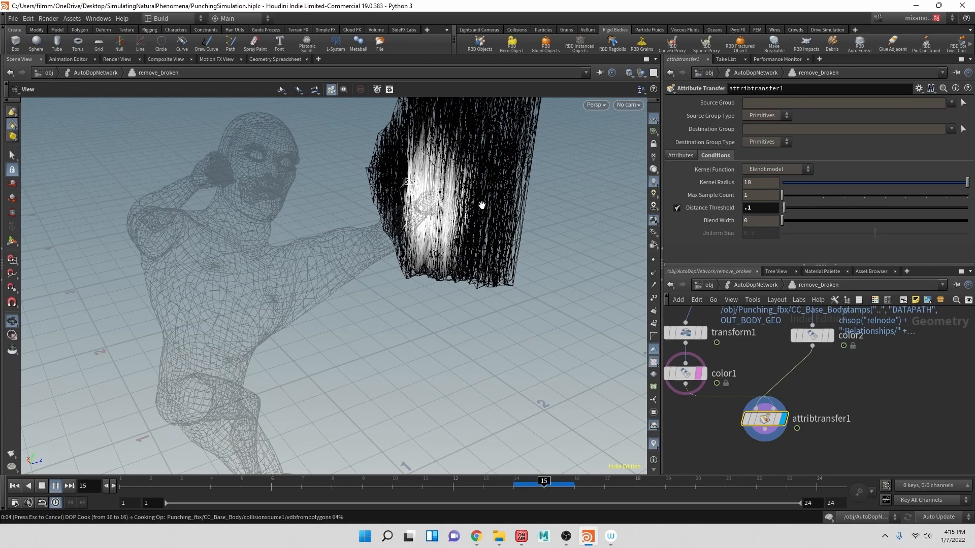
click(515, 486)
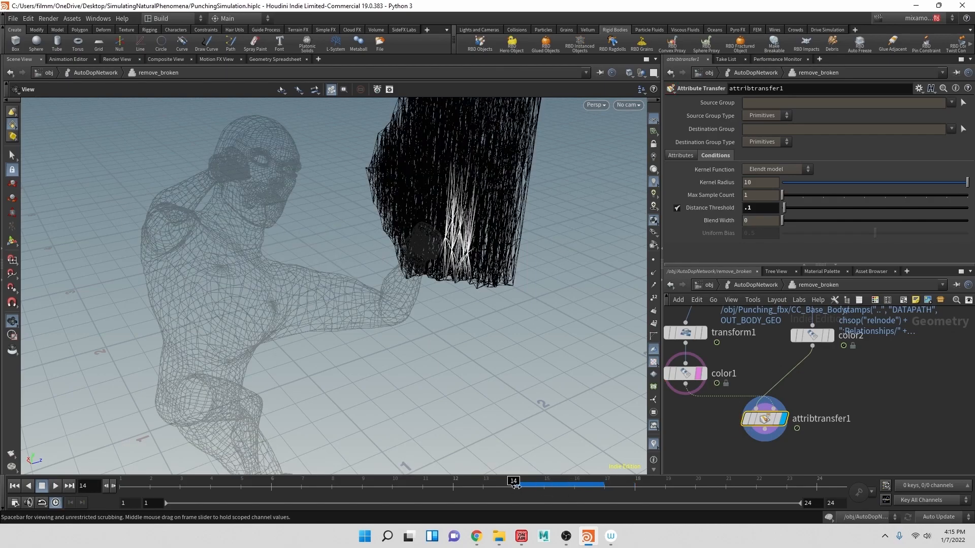
Set the Distance Threshold of attribtransfer1 to .05 and replay from the first frame to inspect the transferred color at frame 16
click(758, 209)
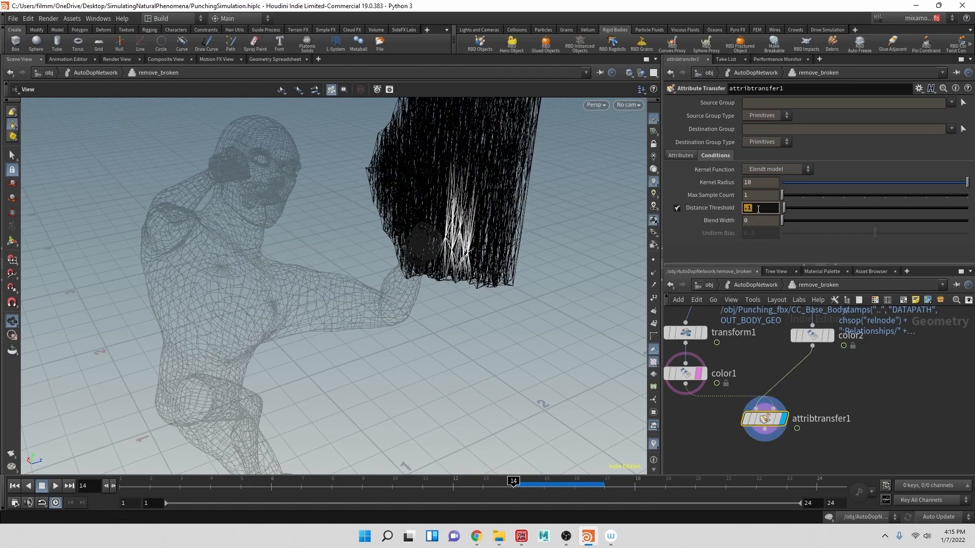
text(.05)
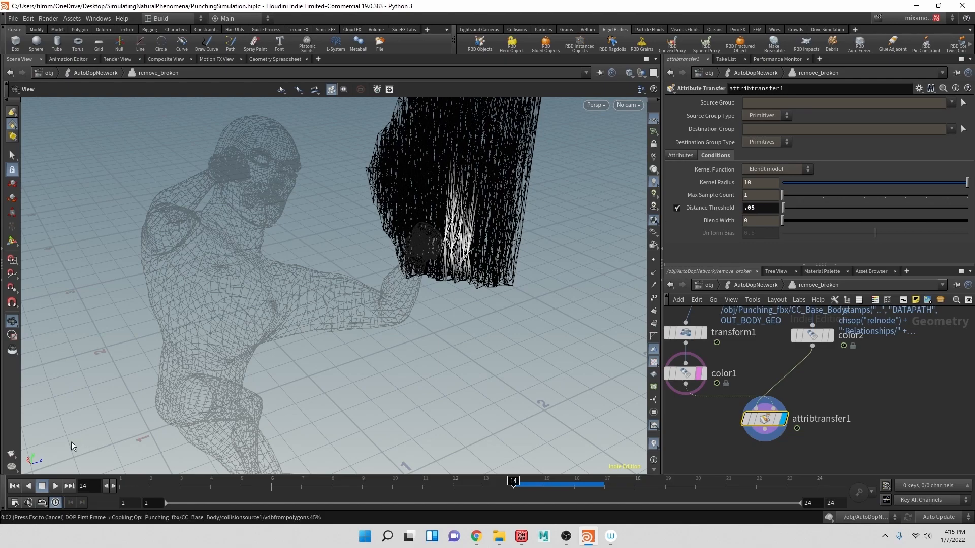
click(17, 486)
click(56, 486)
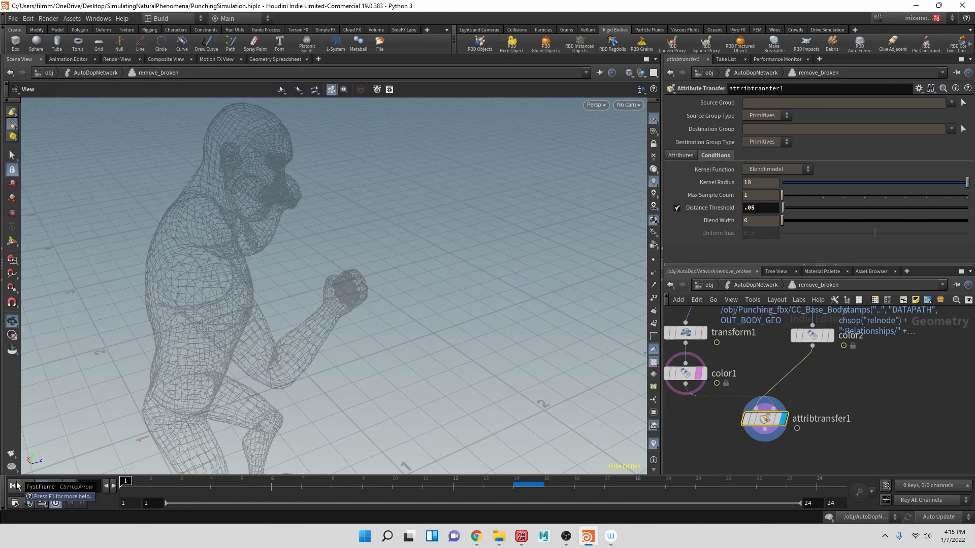
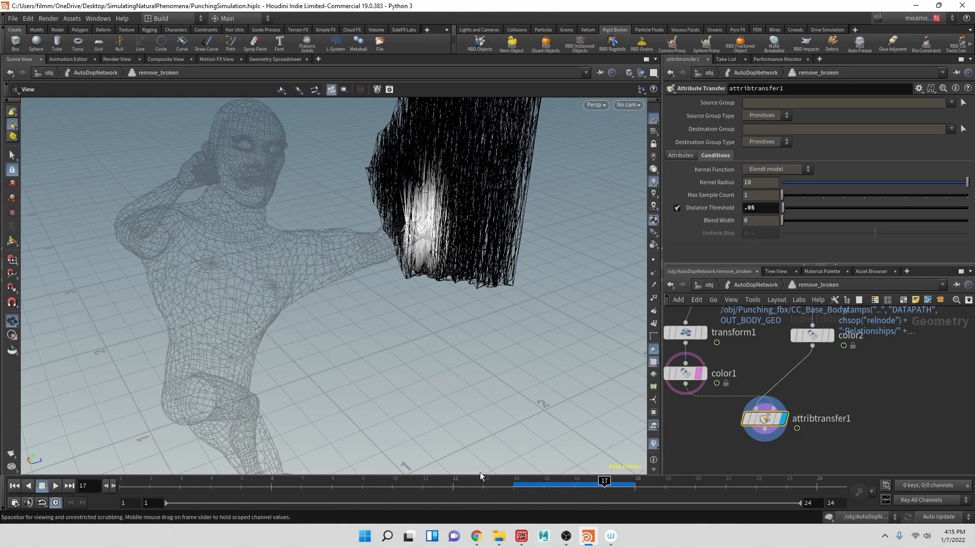
click(583, 491)
drag(526, 290, 410, 267)
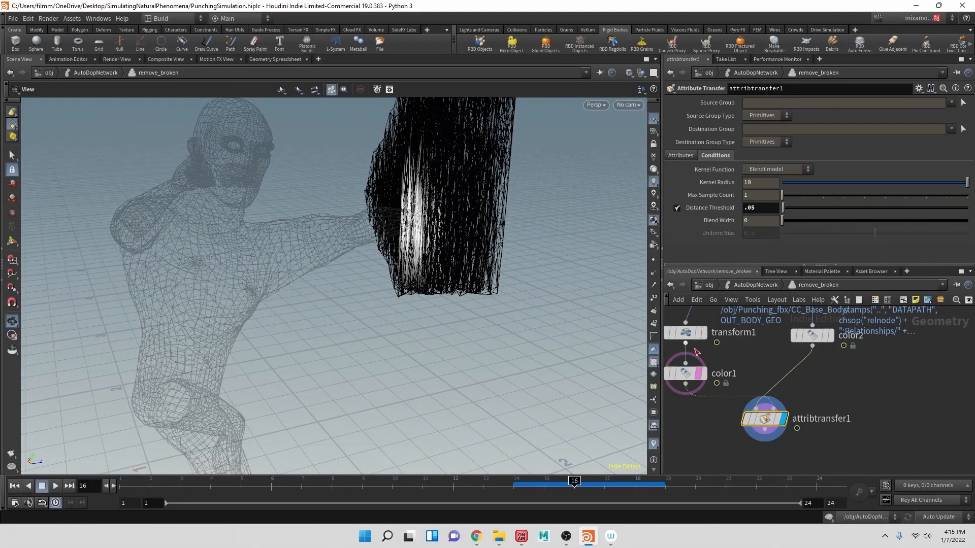
drag(501, 217, 473, 254)
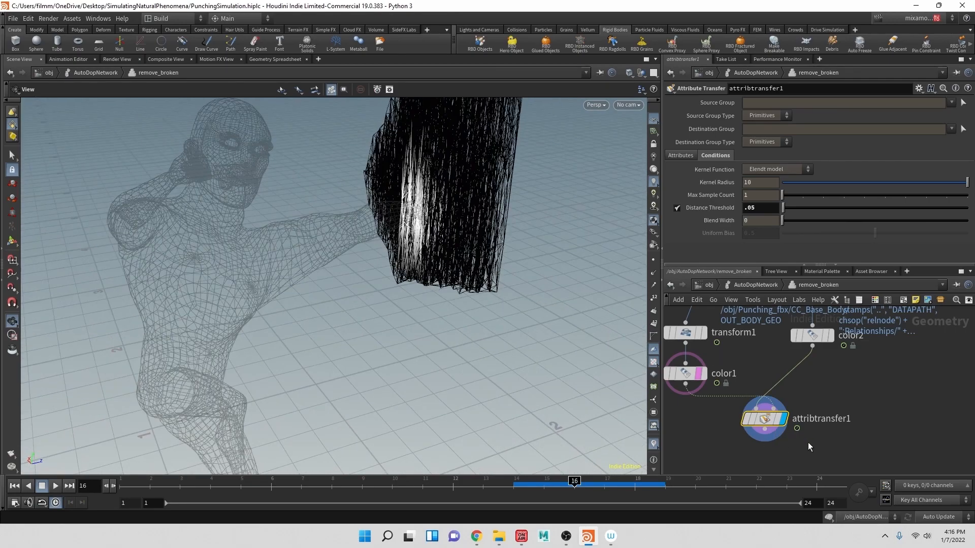
Add an Attribute Promote node connected to the output of attribtransfer1
middle_drag(808, 443, 791, 399)
key(Tab)
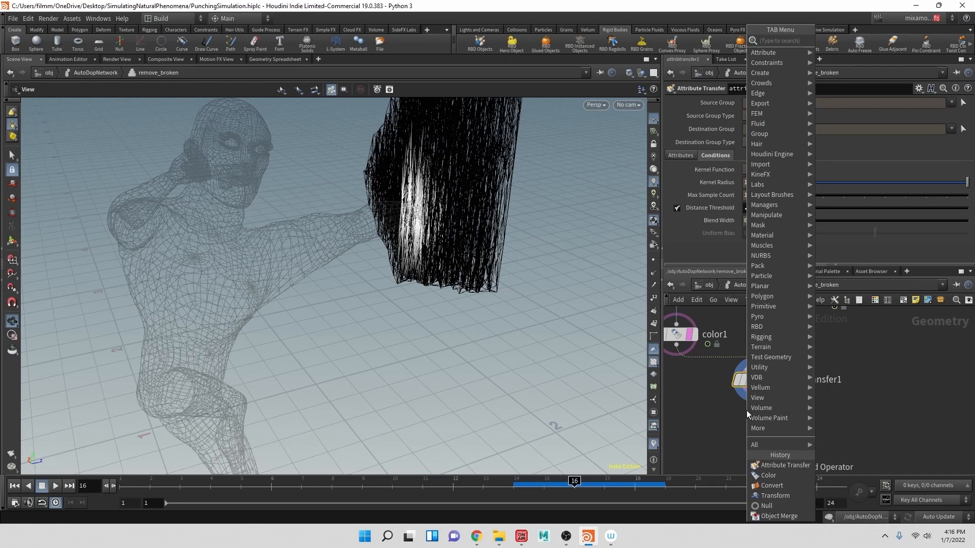
text(at)
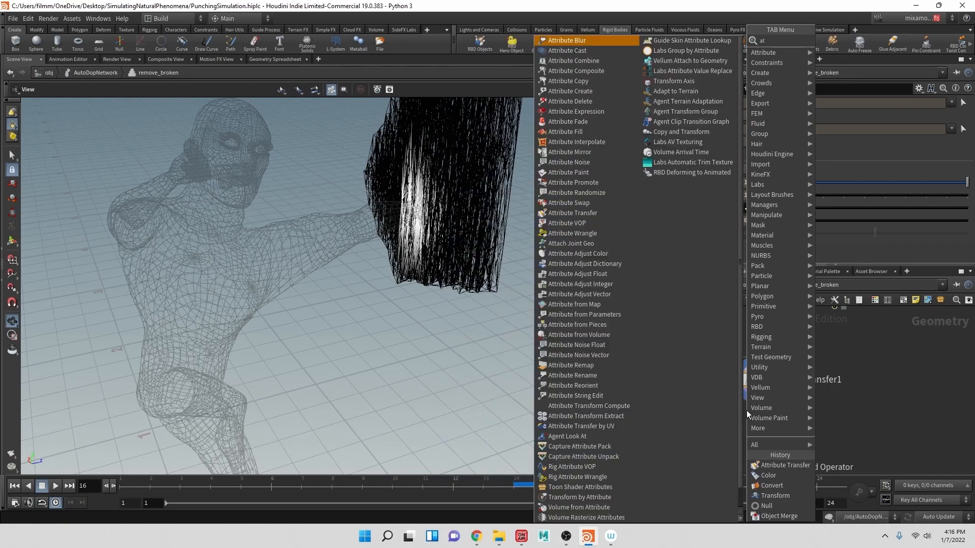
text(tripro)
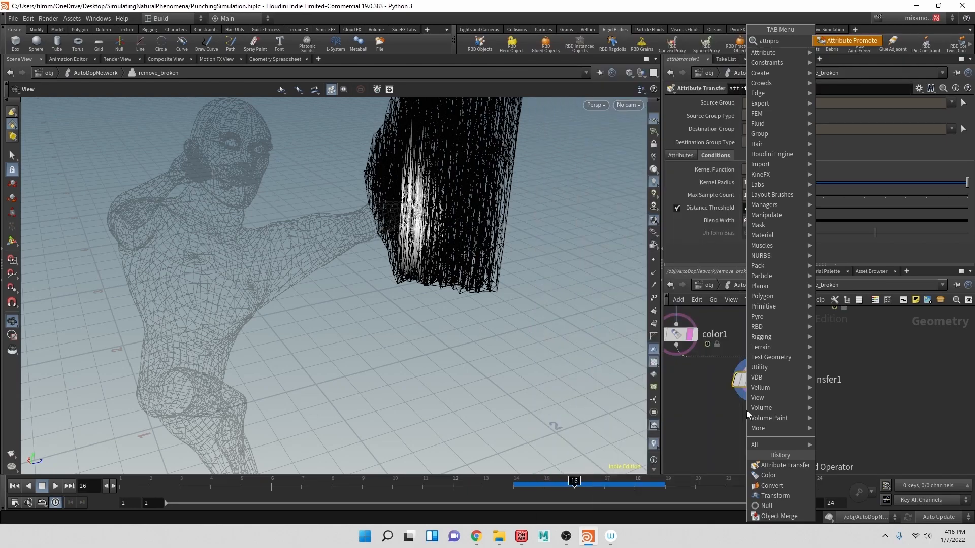
key(Return)
click(746, 423)
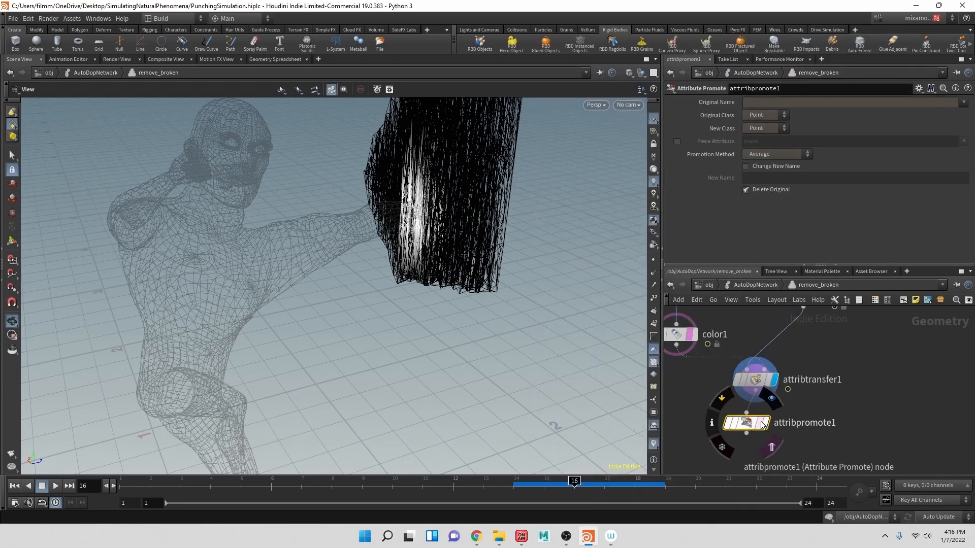
Promote the Cd attribute from Point to Primitive class in attribpromote1 and display the node
click(757, 103)
text(Cd)
key(Return)
click(773, 126)
click(768, 149)
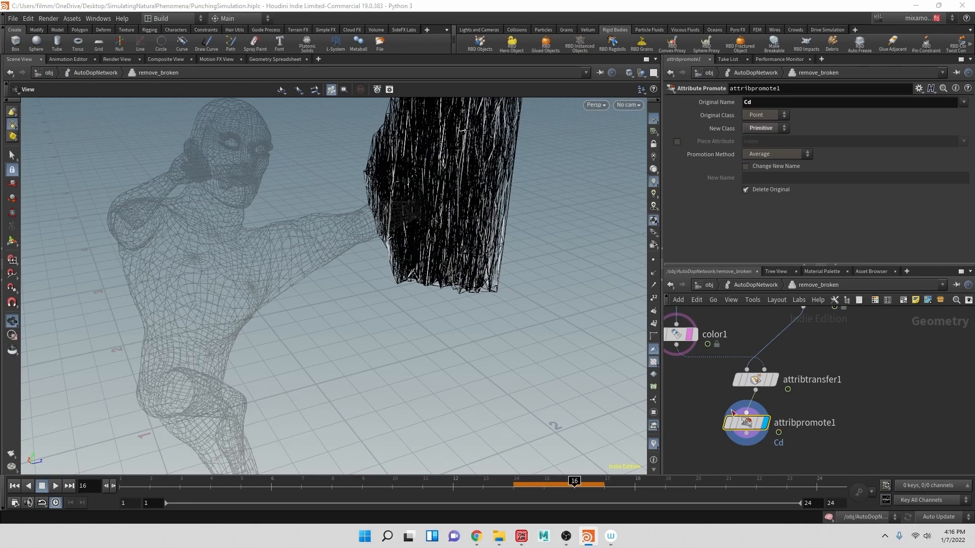
Replay the simulation from the first frame to check the promoted color on the constraints, ending at frame 14
click(14, 486)
click(55, 486)
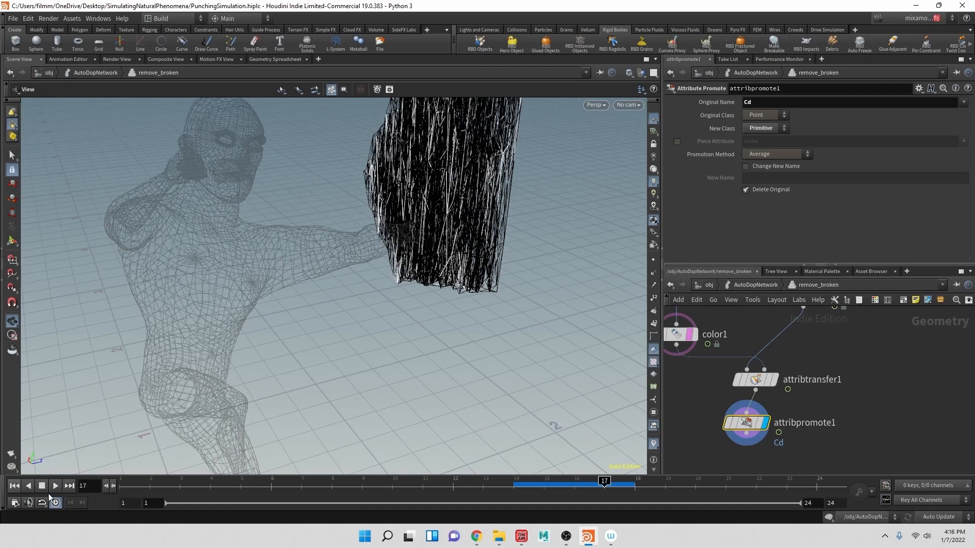
click(56, 486)
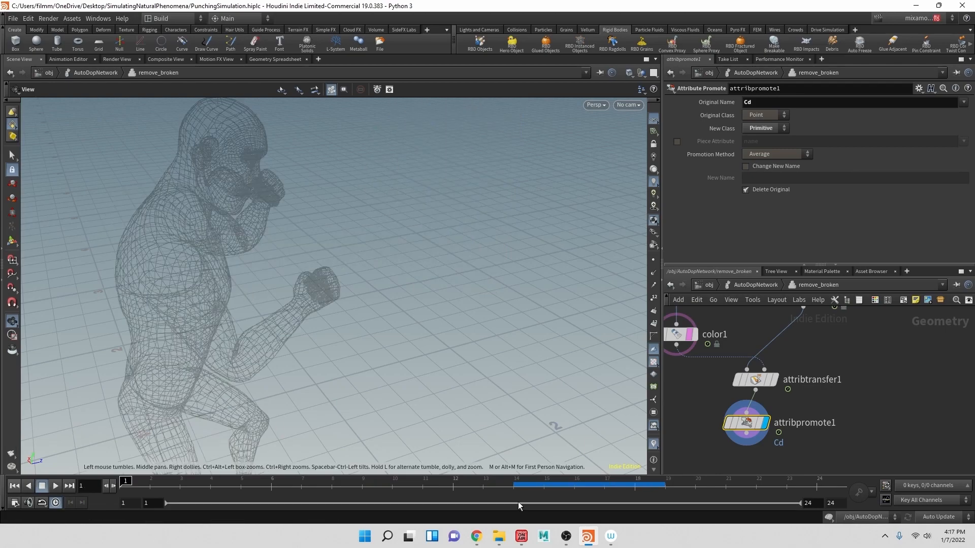
click(513, 486)
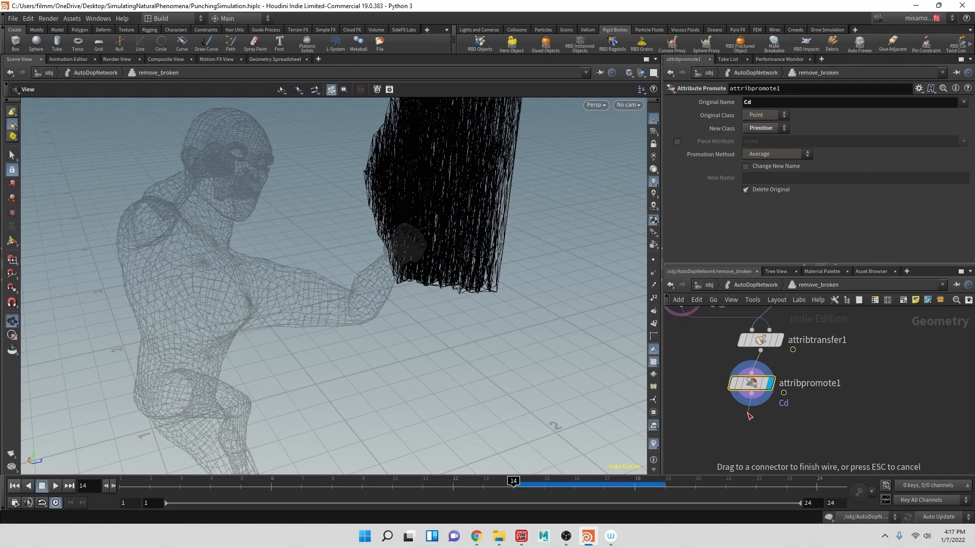
Add a Blast node after attribpromote1 and display it in the viewport
key(Tab)
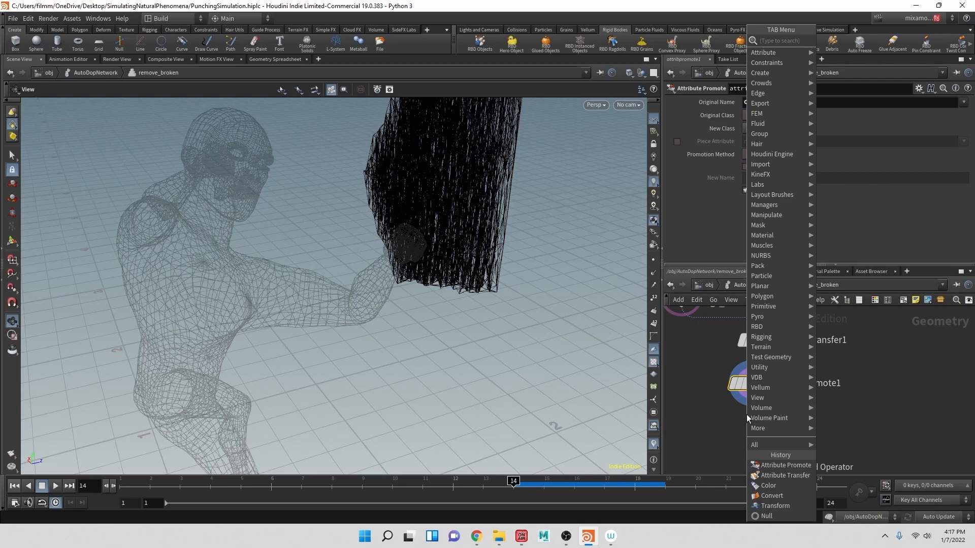
text(bla)
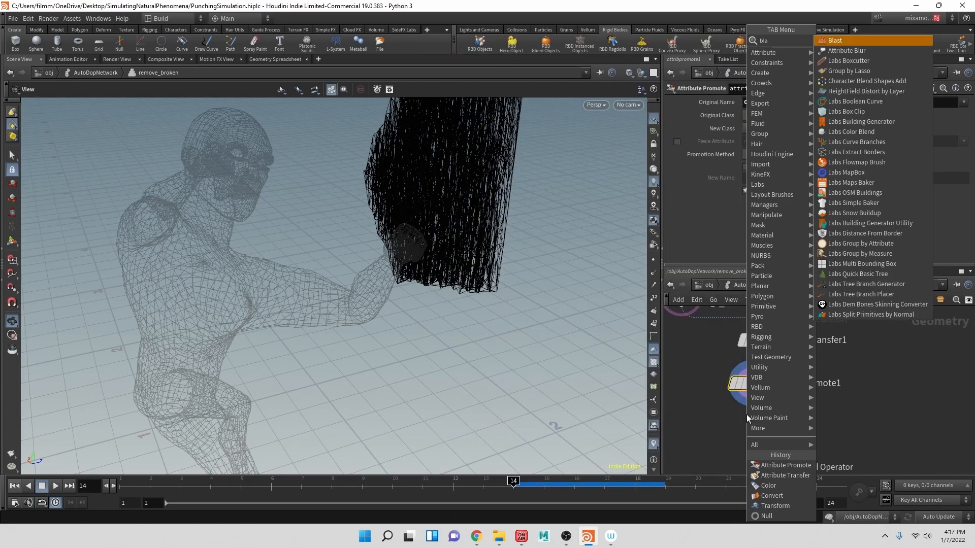
key(Return)
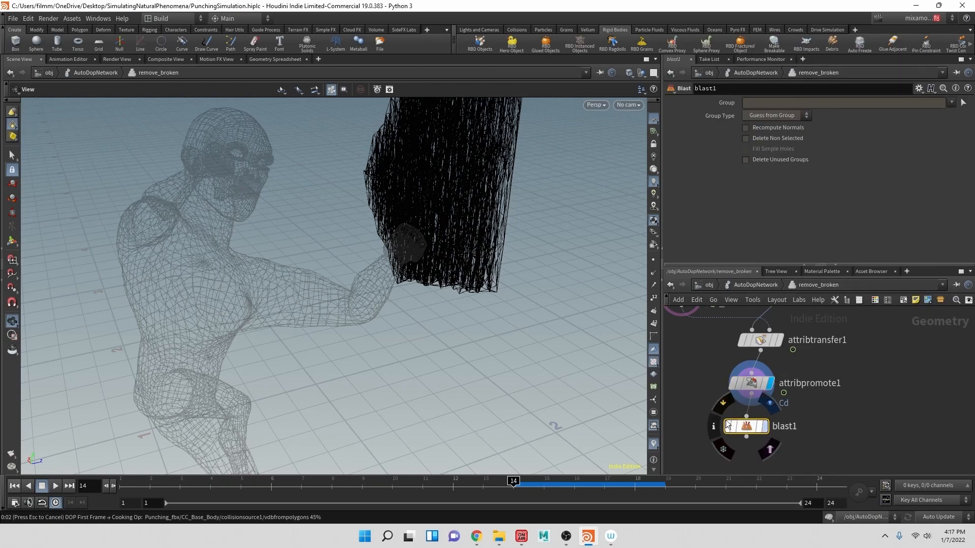
click(765, 426)
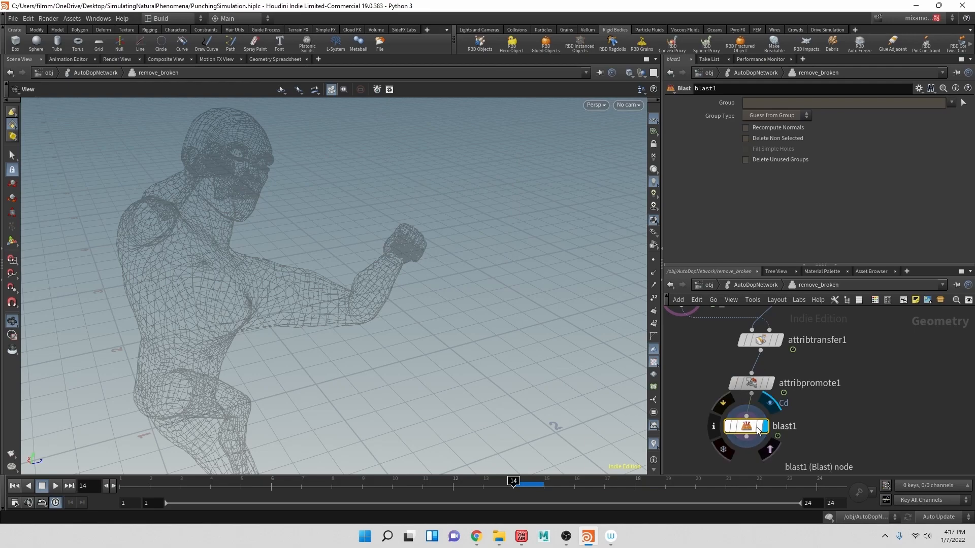
click(814, 105)
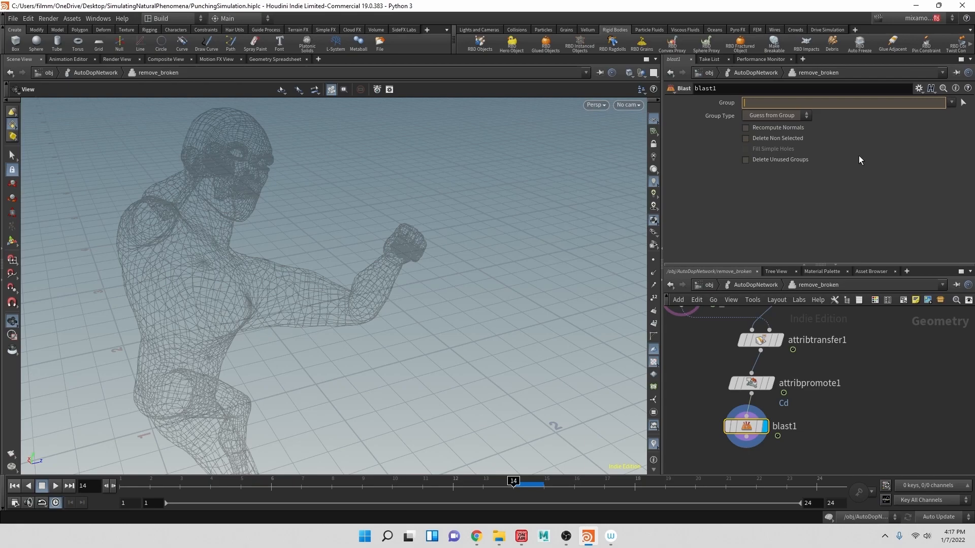
text(@Cd>0)
key(Return)
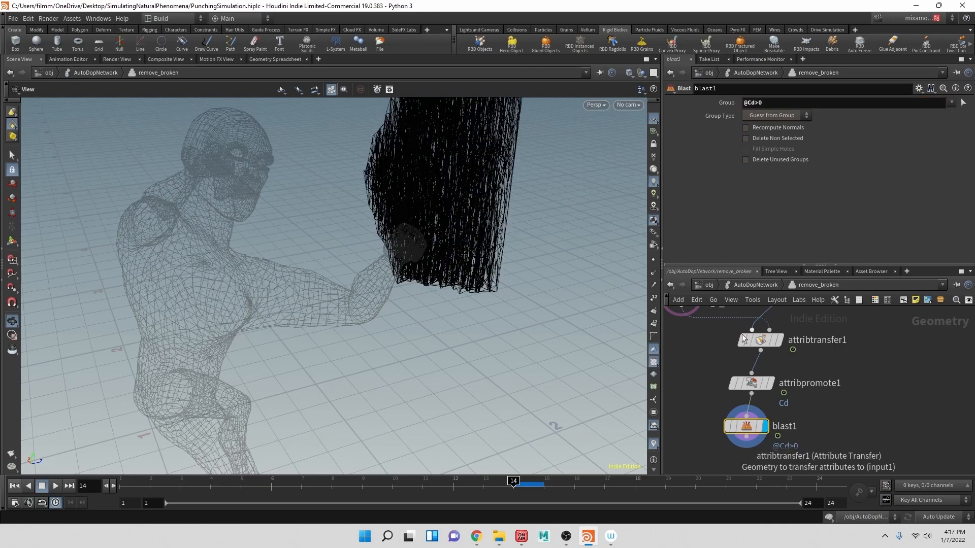
click(55, 486)
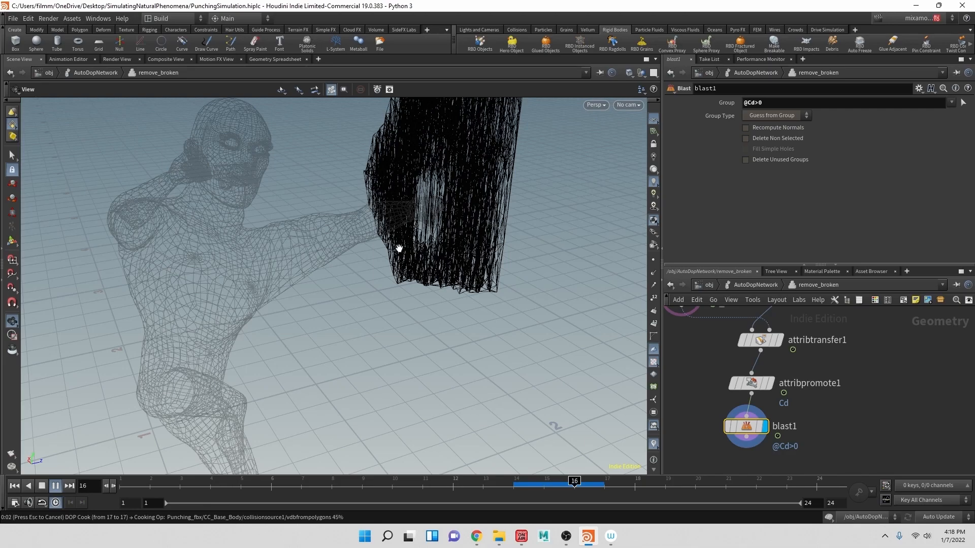
key(Escape)
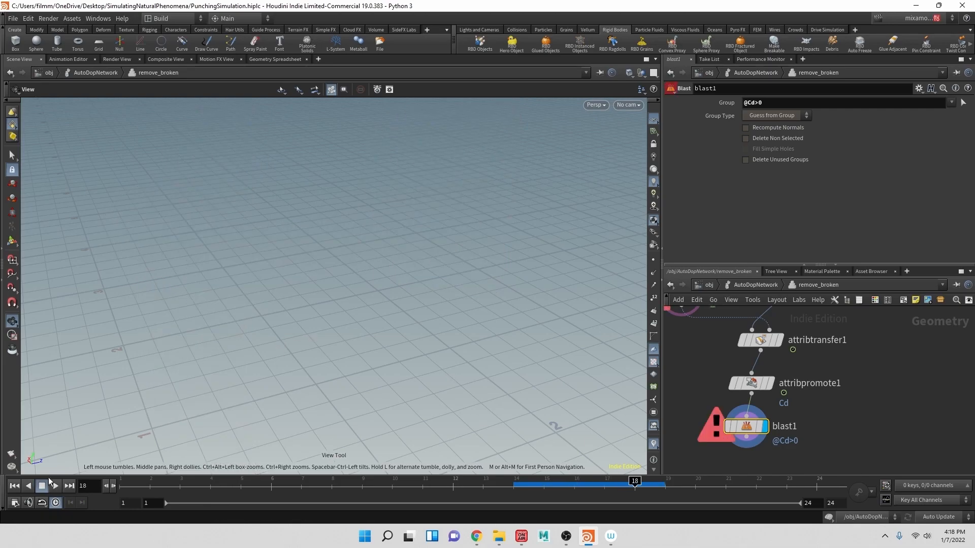
Save the scene at frame 1 and go up to the object level to view the character and box
click(126, 484)
key(ctrl+s)
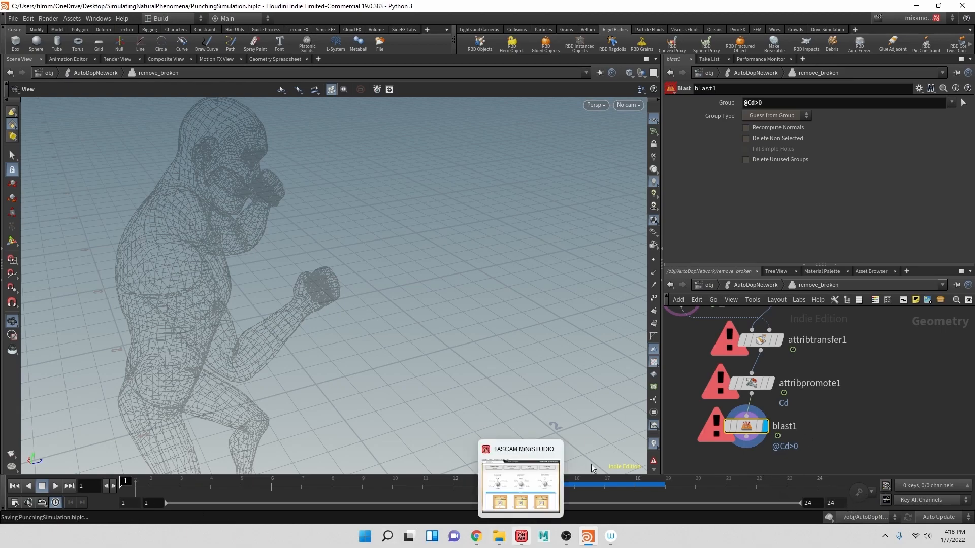
click(705, 286)
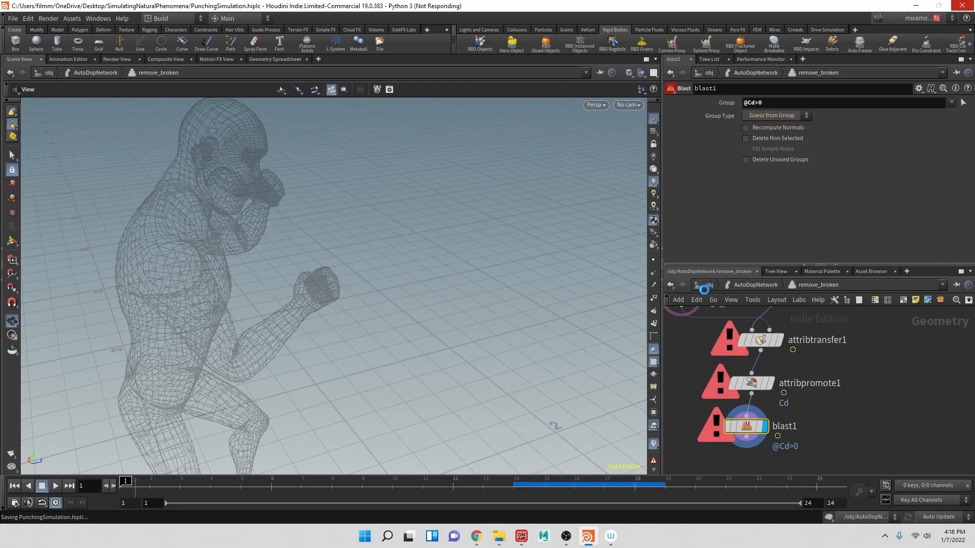
scroll(432, 278, down, 4)
drag(412, 288, 383, 265)
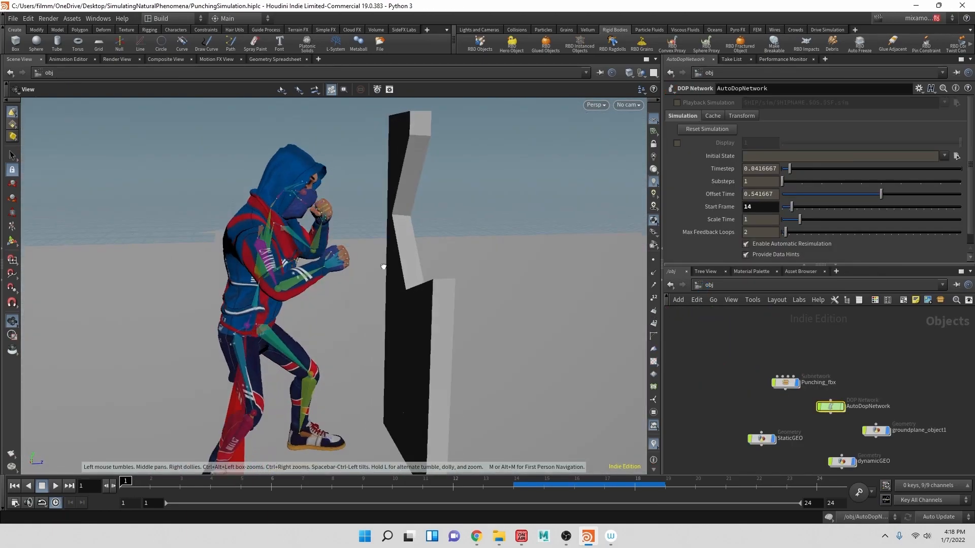
Render a flipbook of frames 1 to 24 and play part of it back in MPlay
click(14, 455)
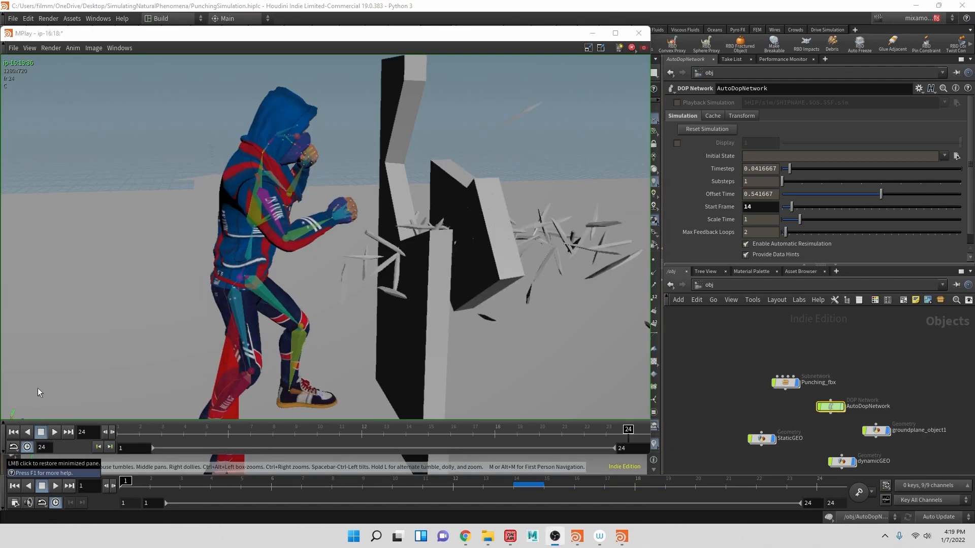
click(53, 433)
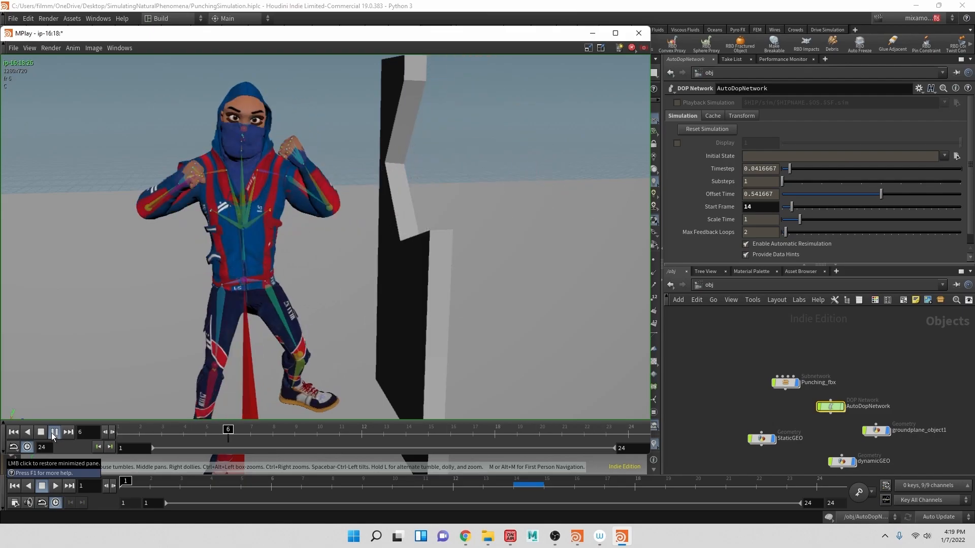
click(41, 431)
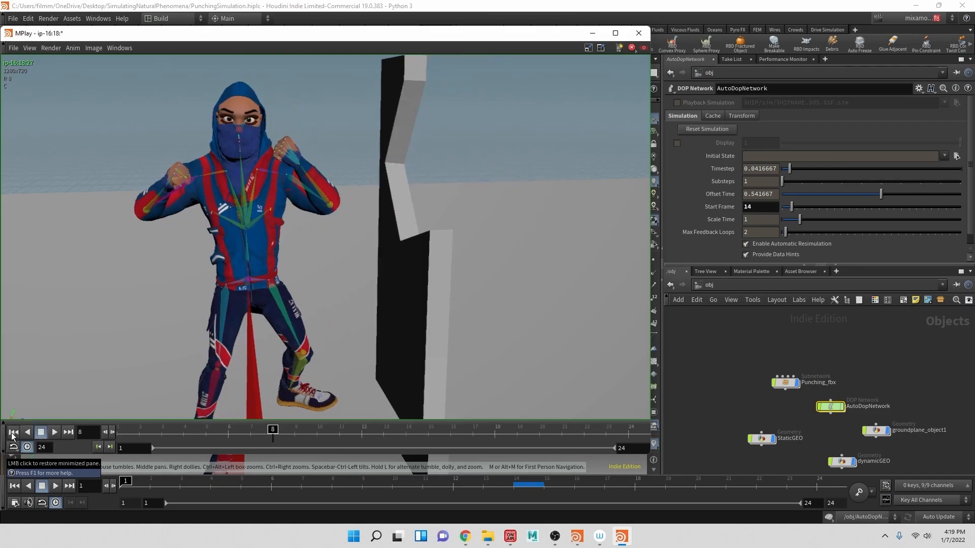
Close the flipbook and inspect the Conditions of attribtransfer1 inside AutoDopNetwork's remove_broken solver
click(12, 432)
key(alt+F4)
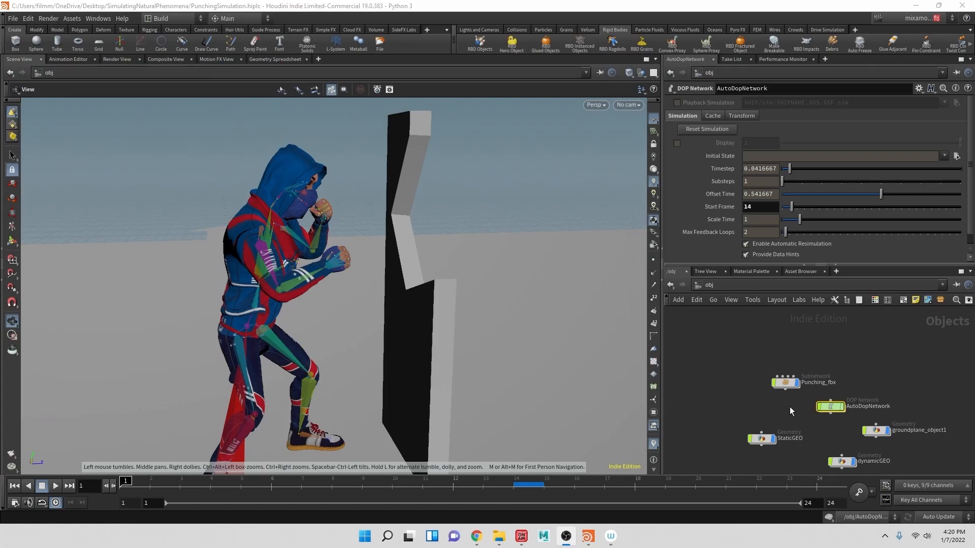
double_click(830, 408)
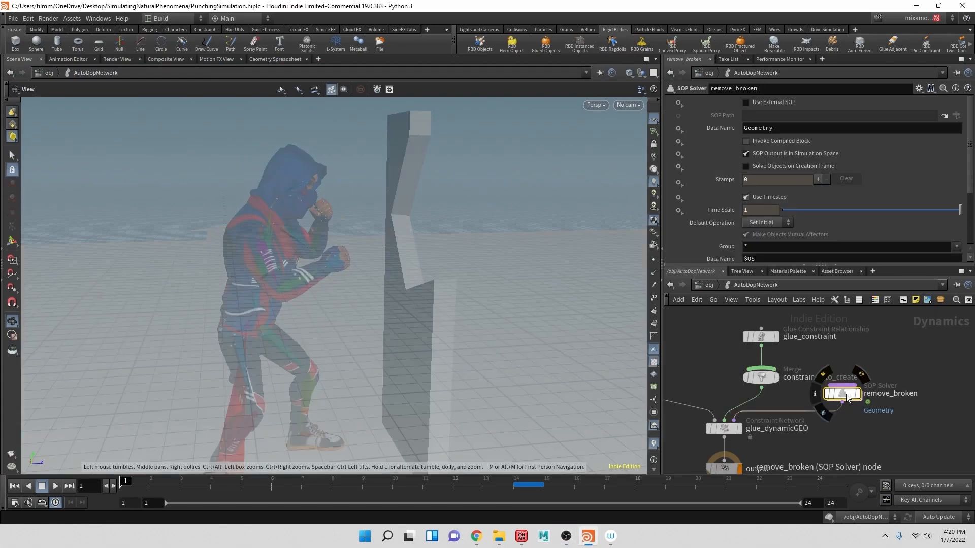
double_click(844, 395)
middle_drag(853, 381, 862, 474)
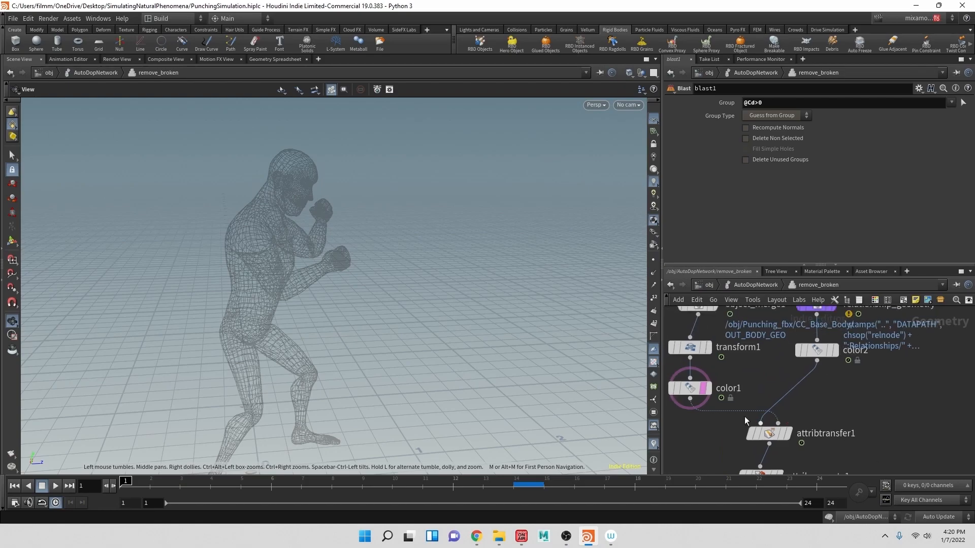
middle_drag(834, 404, 816, 337)
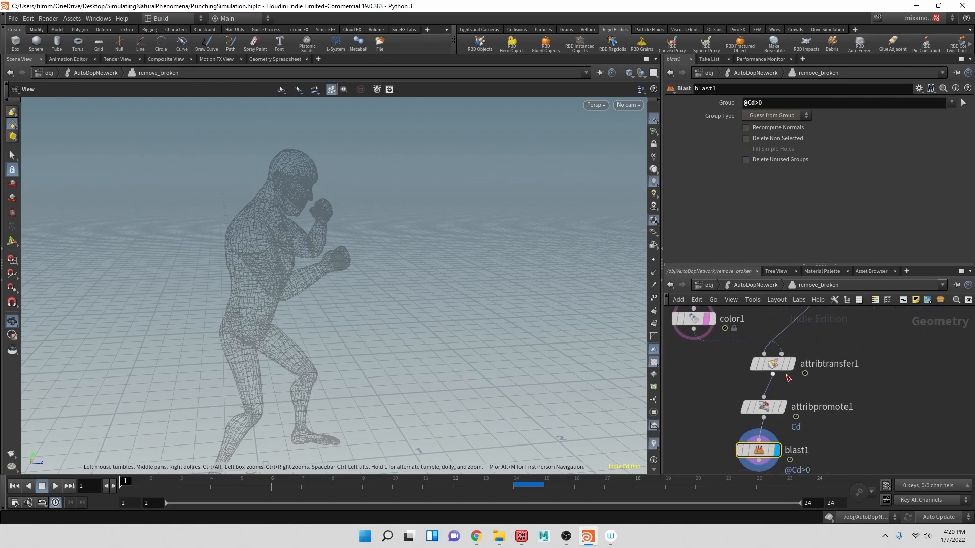
middle_drag(868, 367, 816, 393)
click(789, 406)
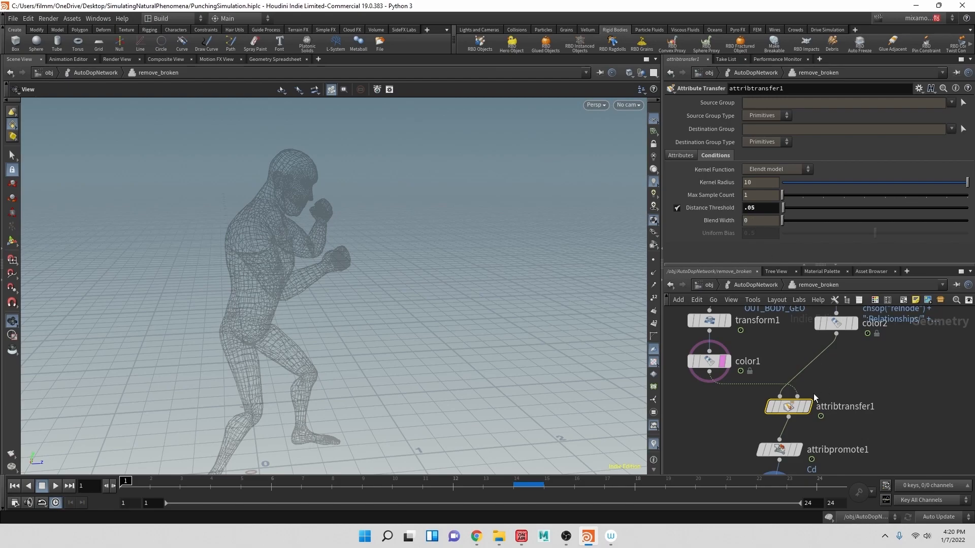
click(809, 411)
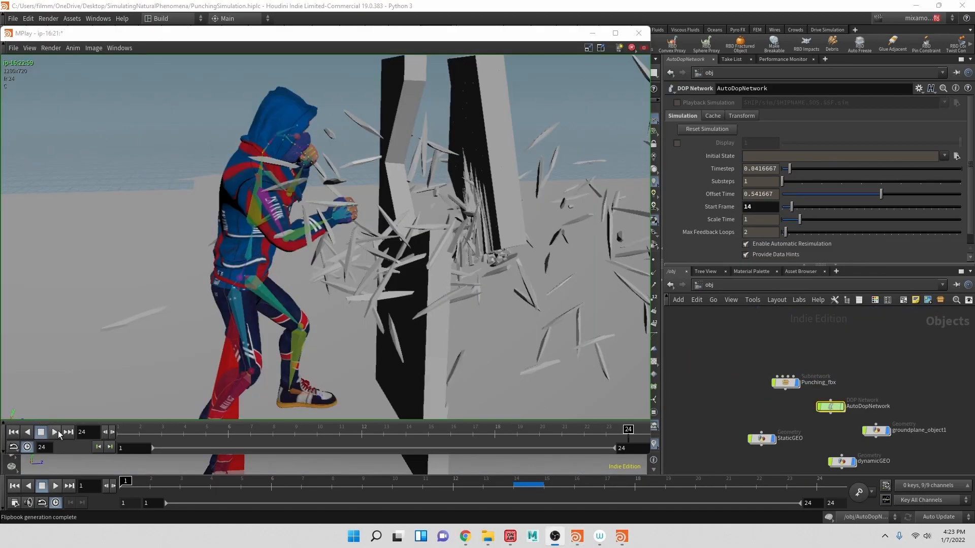
Play back the newly rendered flipbook in MPlay and close the player
click(55, 431)
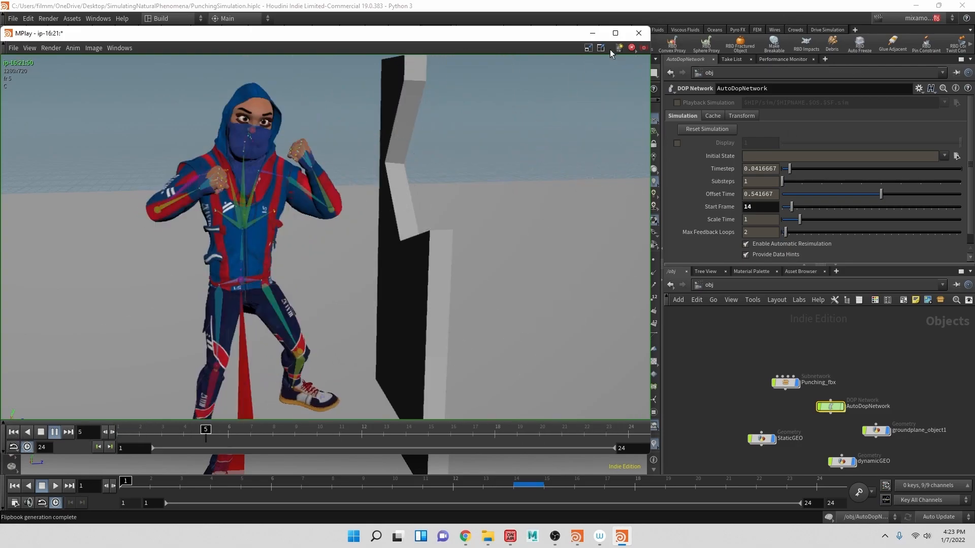
click(639, 33)
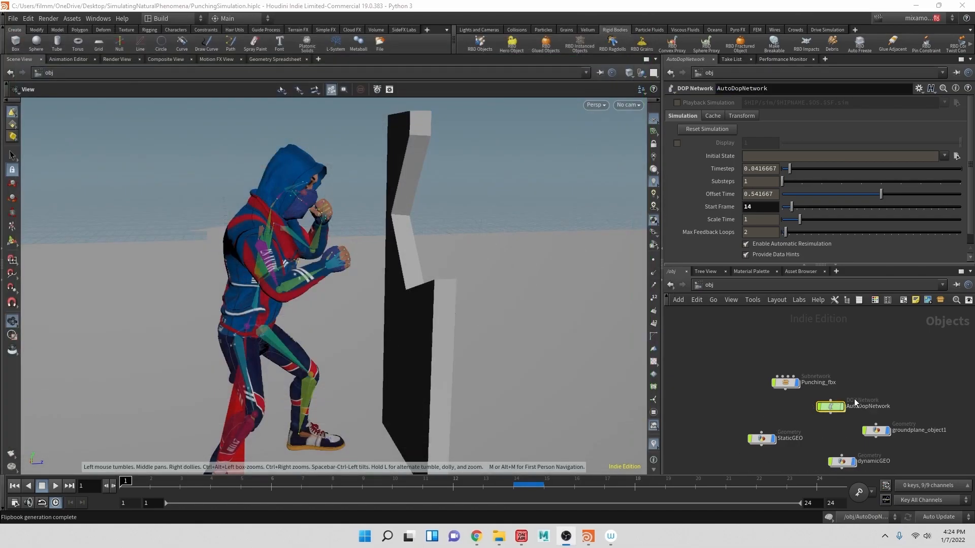
middle_drag(814, 357, 785, 352)
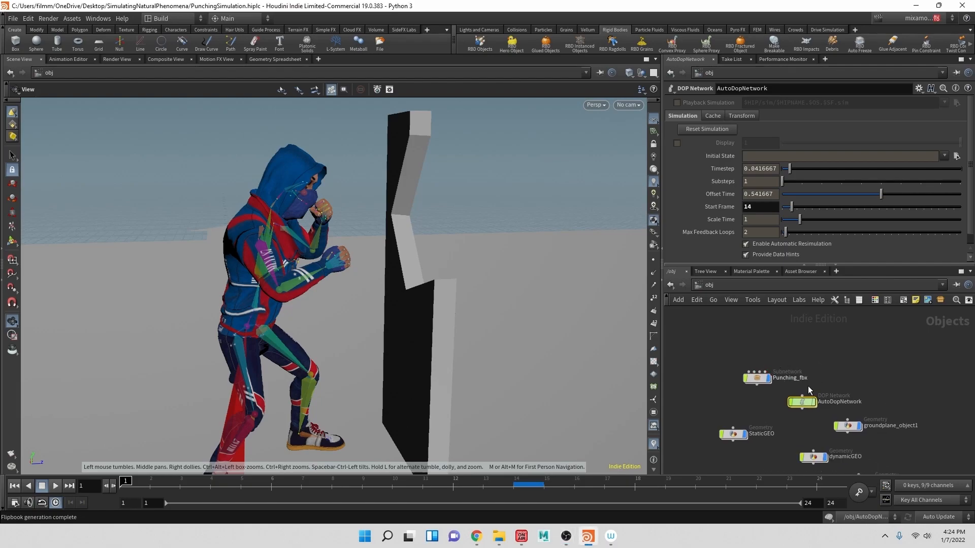
double_click(815, 458)
middle_drag(793, 344, 870, 452)
scroll(830, 389, down, 1)
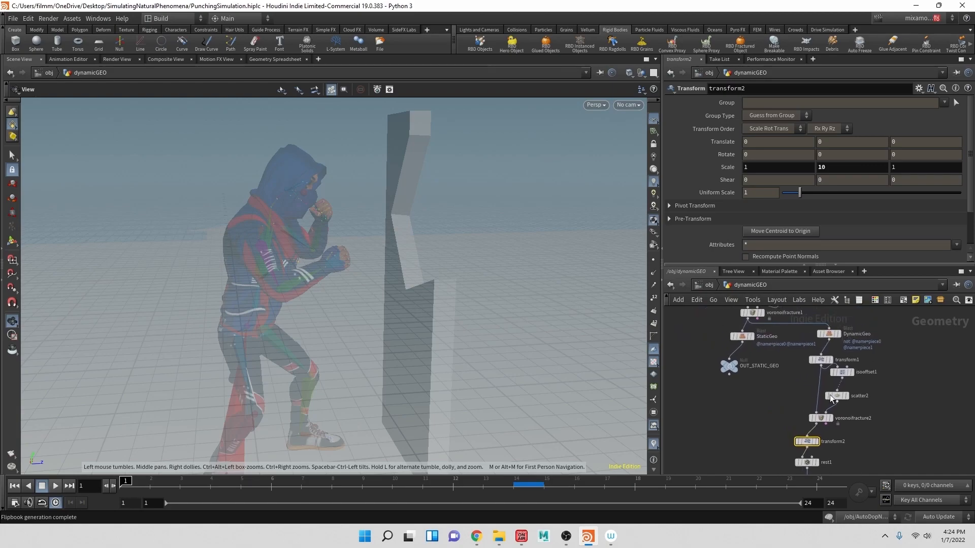
click(839, 334)
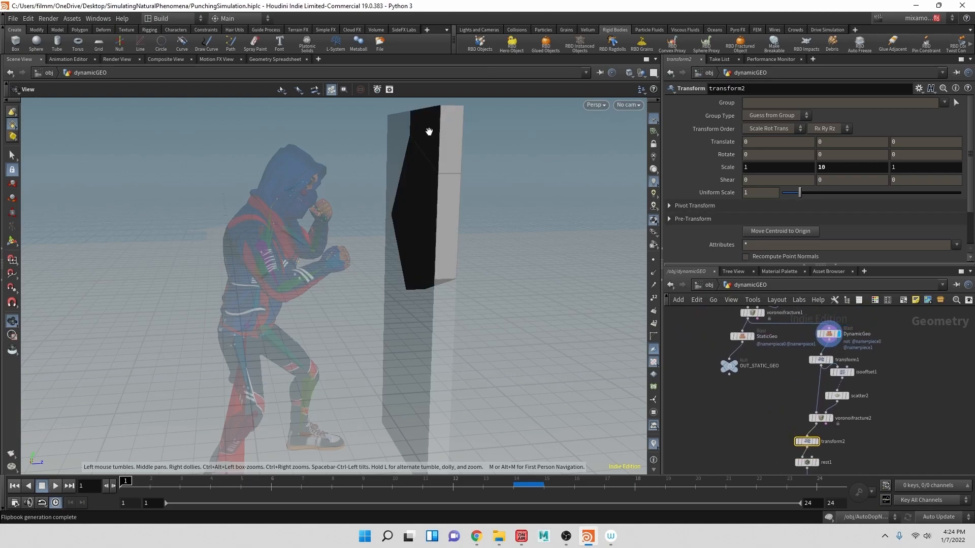
click(830, 334)
drag(840, 102, 790, 102)
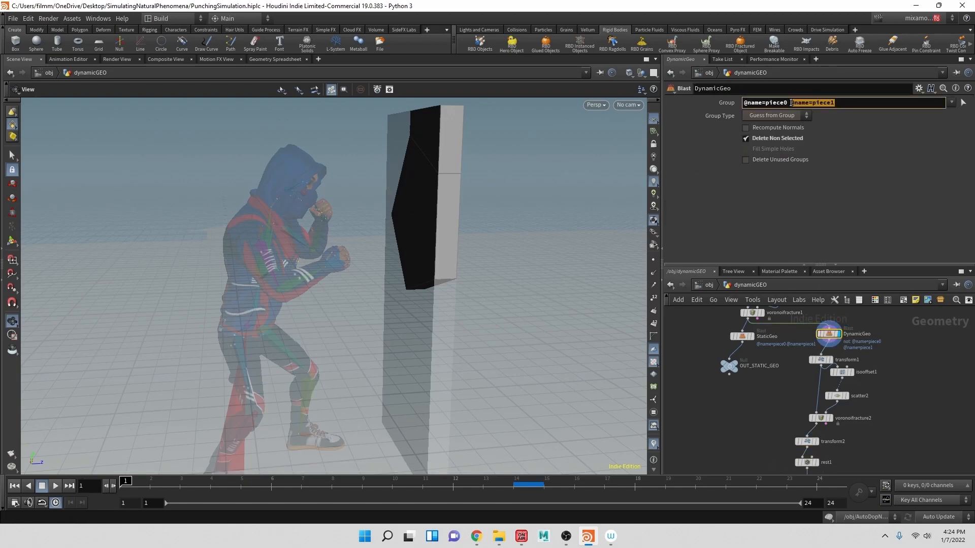
key(BackSpace)
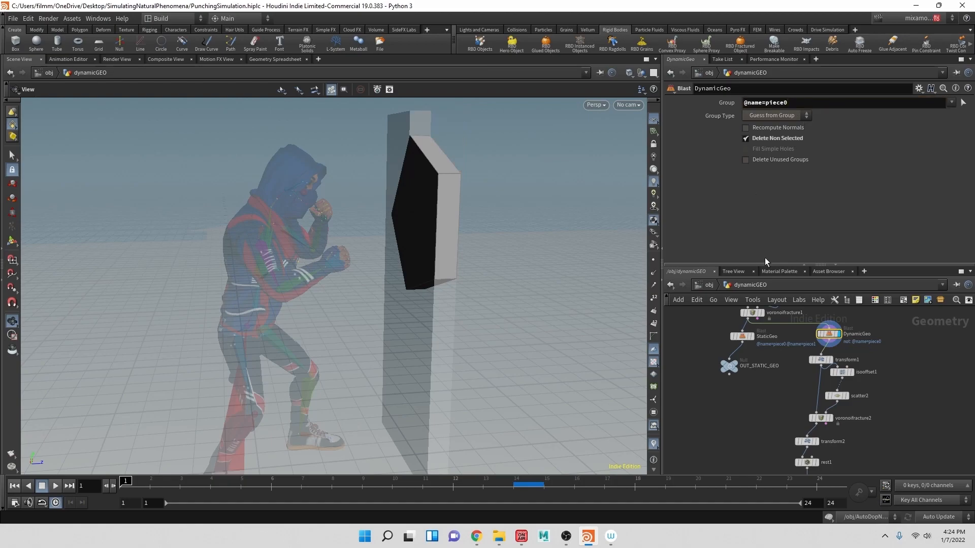
click(742, 337)
drag(855, 104, 789, 103)
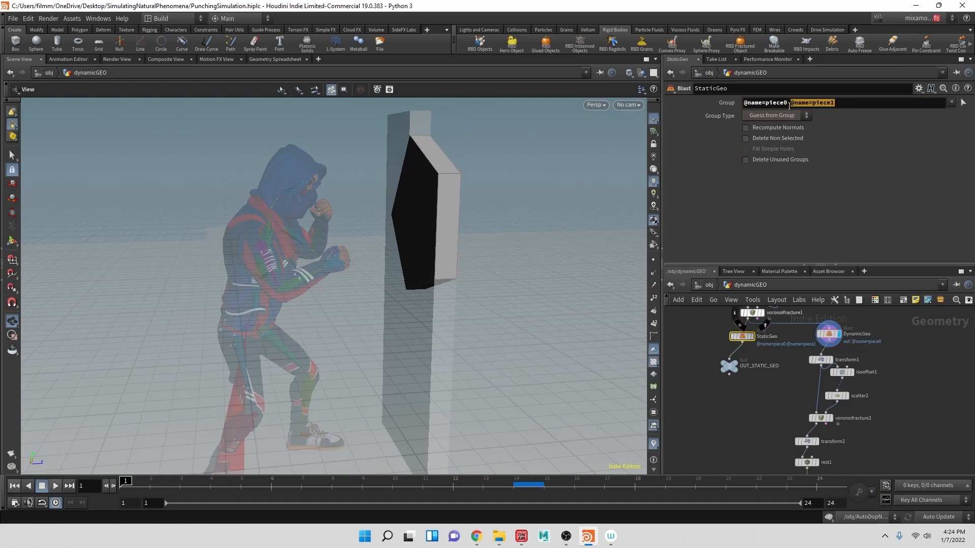
key(BackSpace)
key(Return)
click(806, 104)
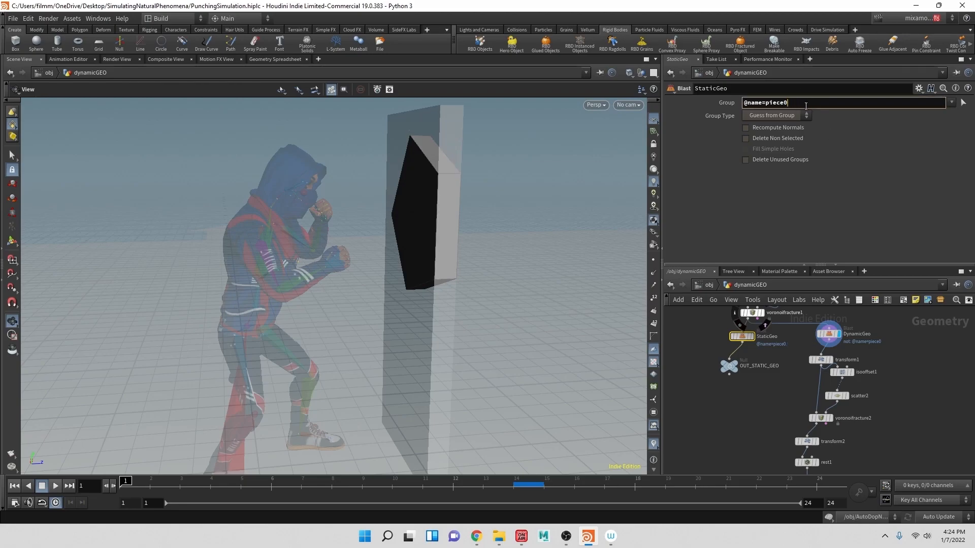
key(Return)
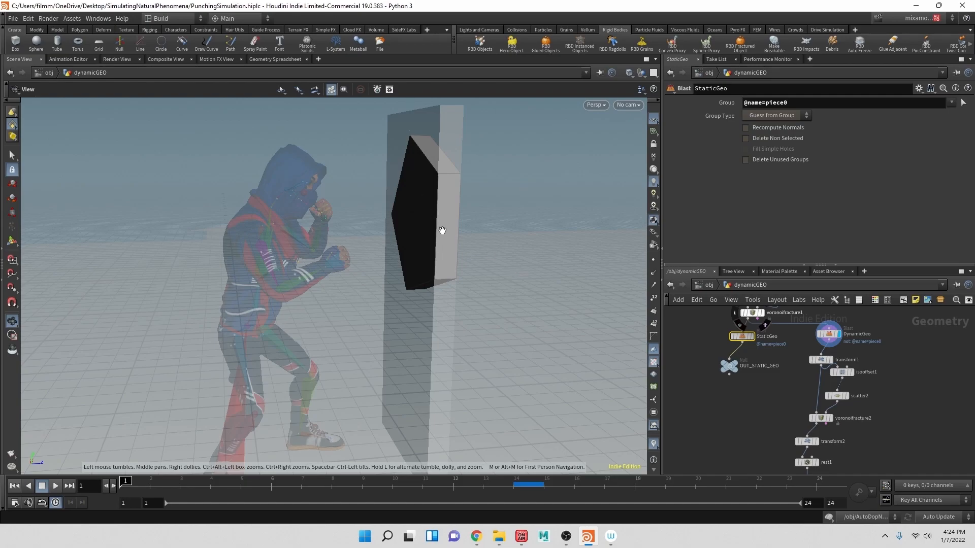
Display voronoifracture2 and then transform2 to examine the fractured panel in front of the character
drag(442, 232, 579, 274)
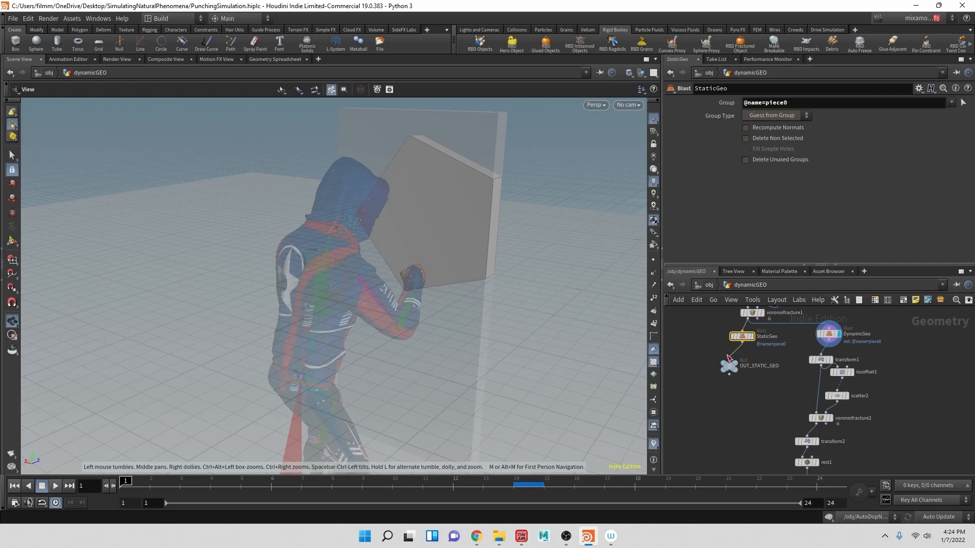
click(831, 419)
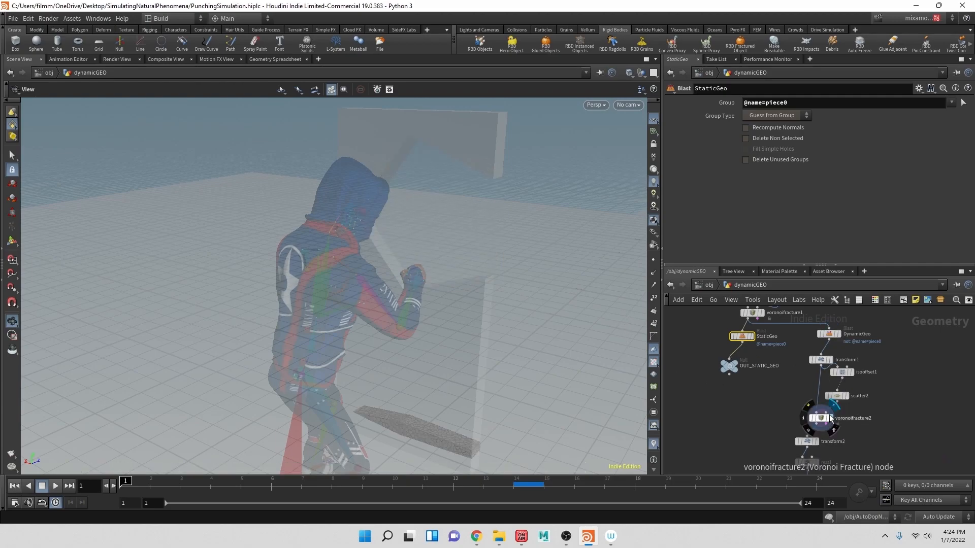
middle_drag(861, 374, 836, 320)
click(791, 349)
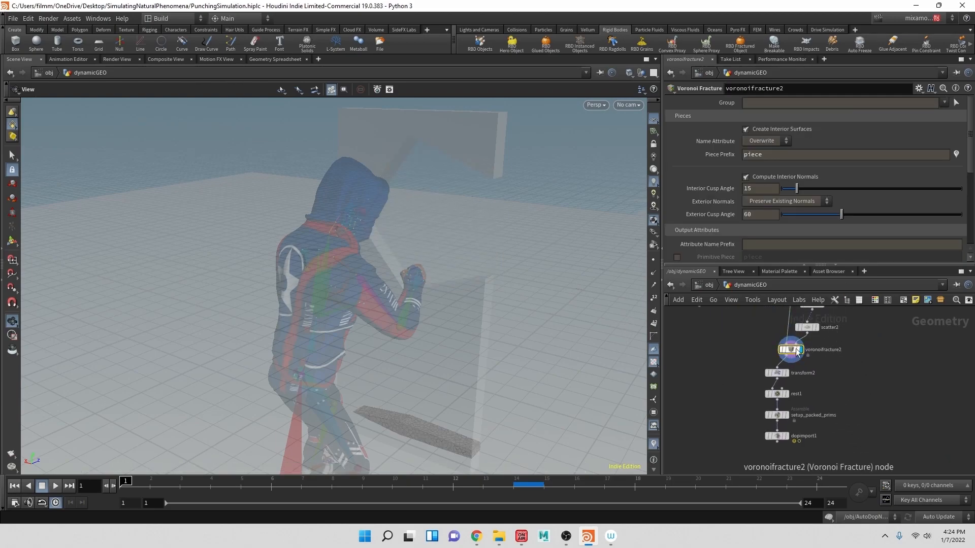
click(786, 376)
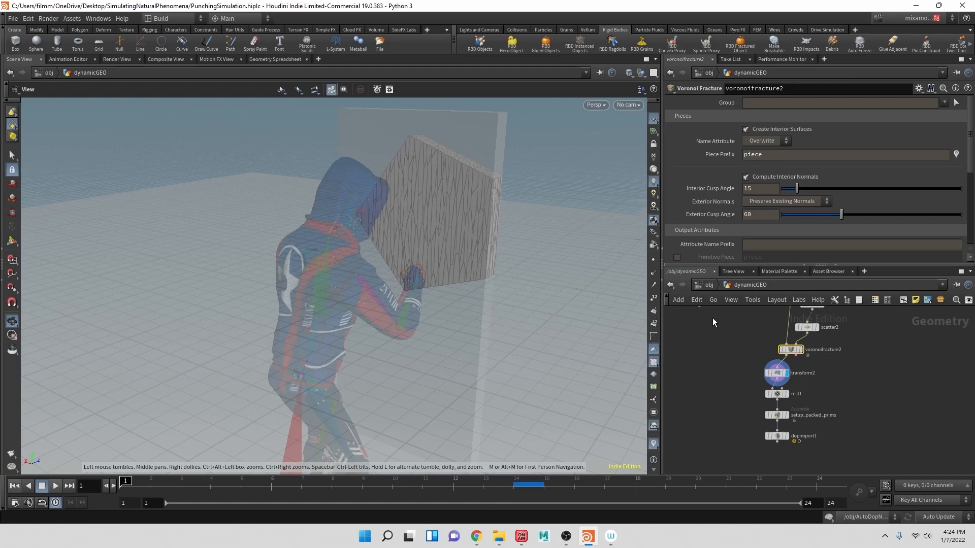
drag(576, 404, 531, 357)
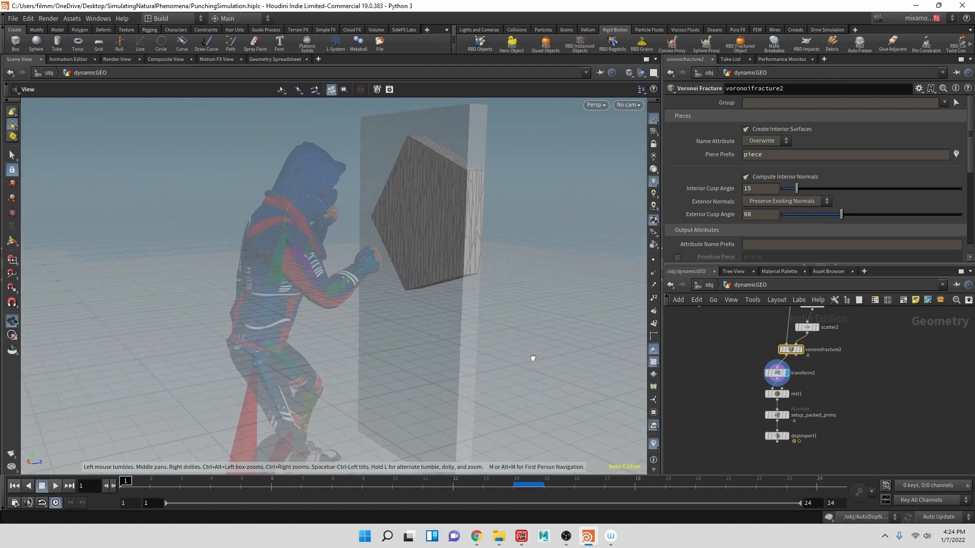
Disable the simulation and go to frame 15 to view the fist against the fractured panel
click(826, 517)
drag(432, 485, 555, 491)
drag(469, 328, 518, 344)
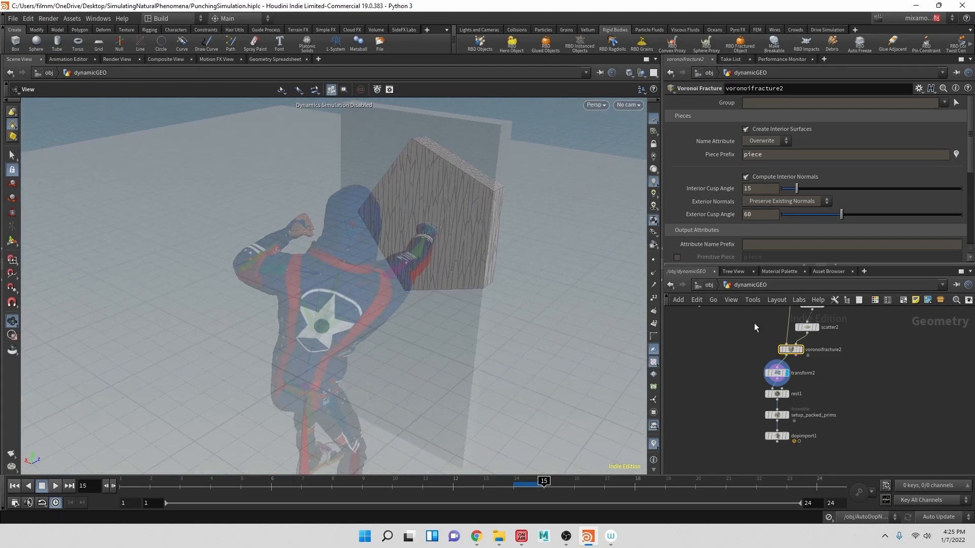
Insert a Blast node between transform2 and rest1 and display it in the viewport
drag(751, 385, 810, 462)
drag(776, 394, 776, 422)
key(Tab)
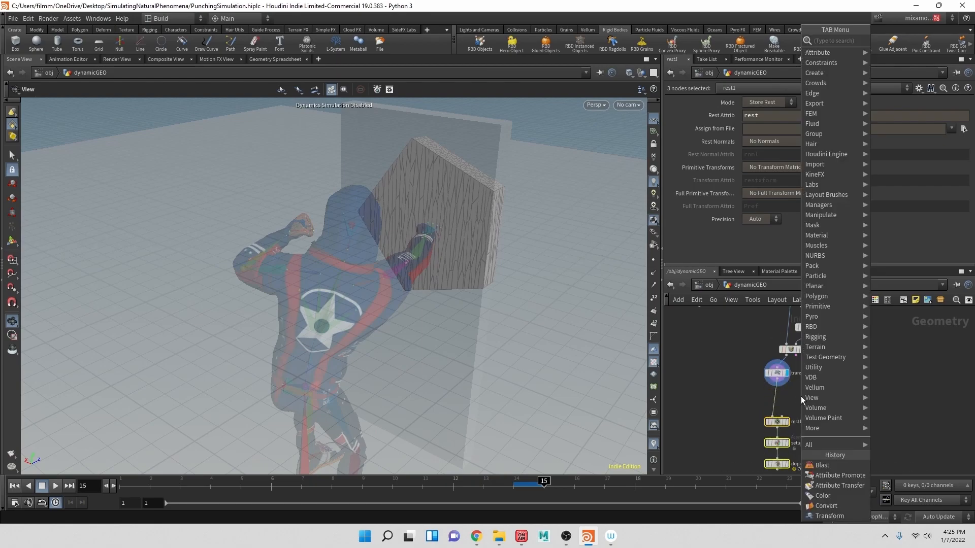
text(blast)
key(Return)
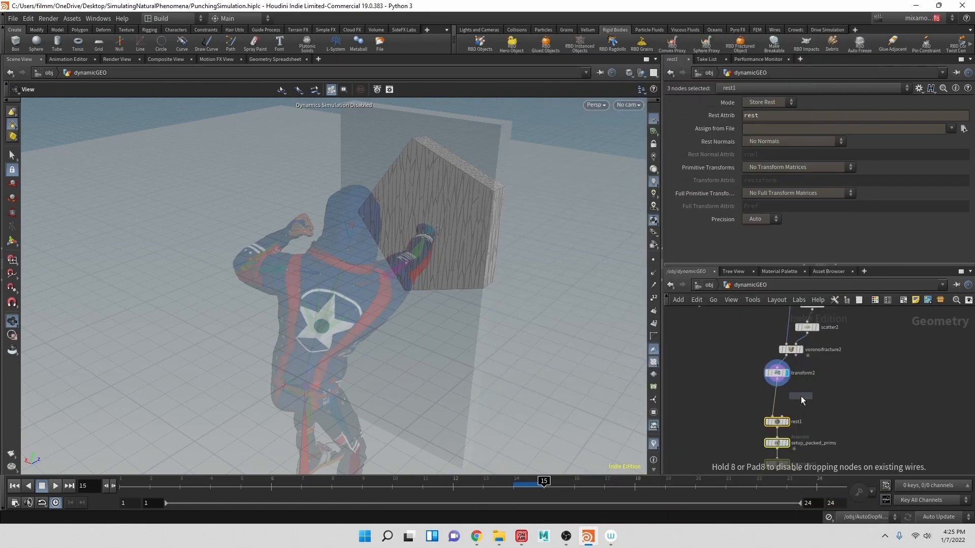
click(777, 397)
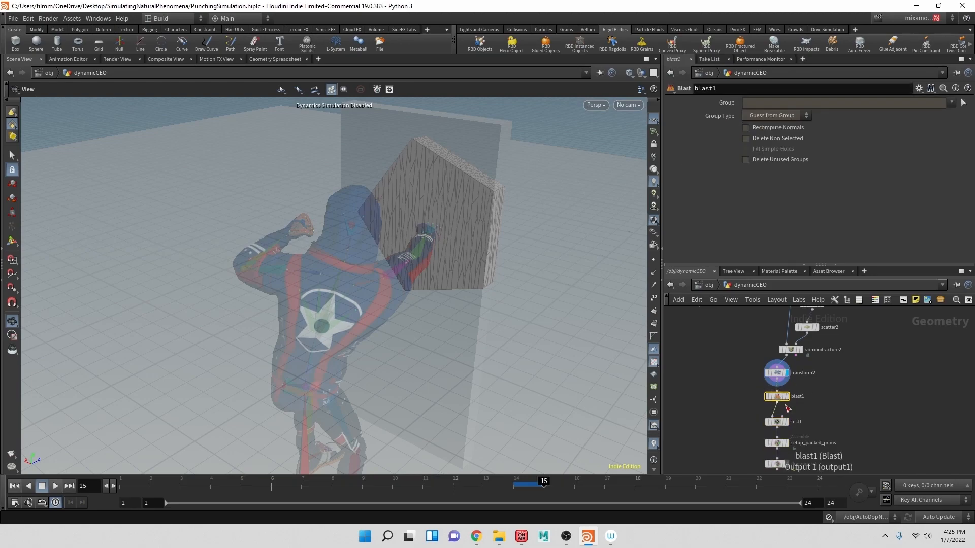
click(788, 398)
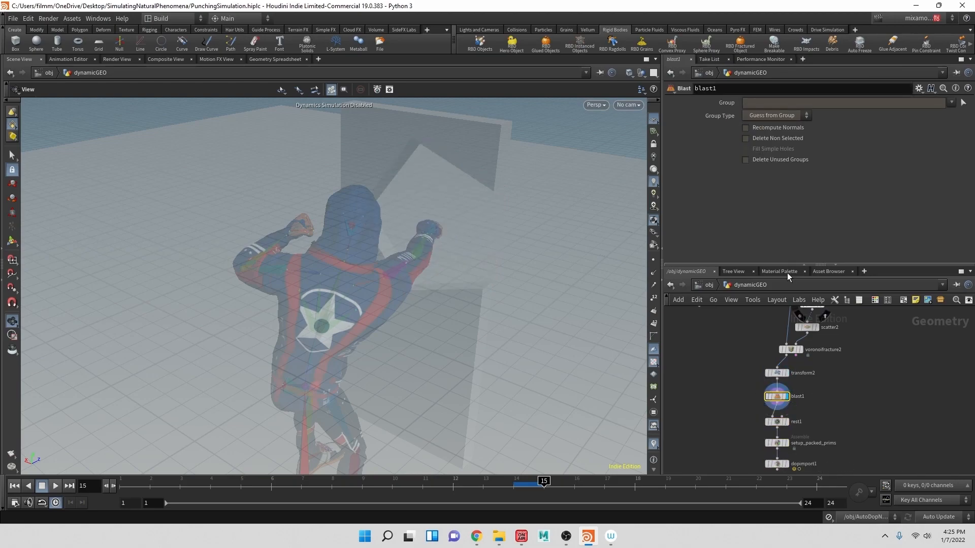
Look through the piece names available for blast1's Group
click(951, 103)
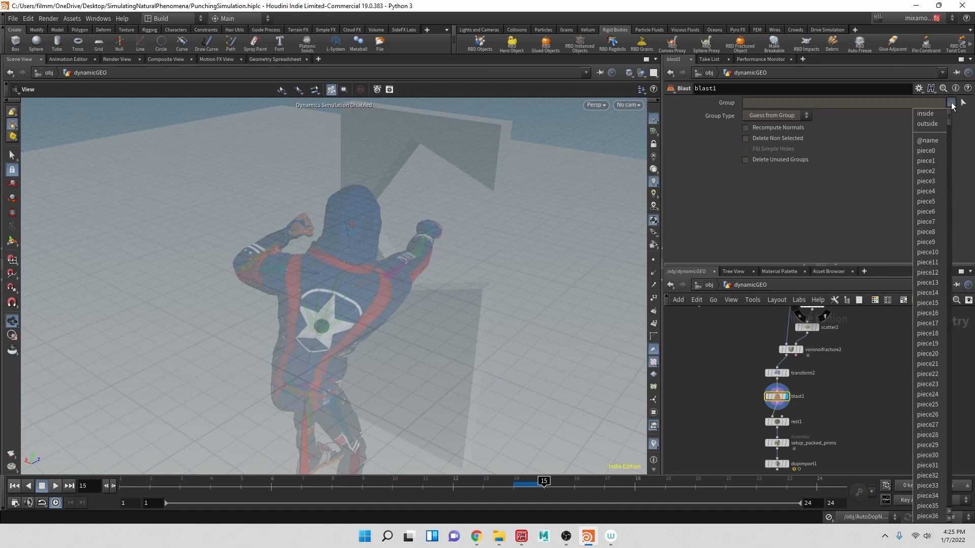
scroll(933, 491, down, 3)
scroll(916, 367, down, 5)
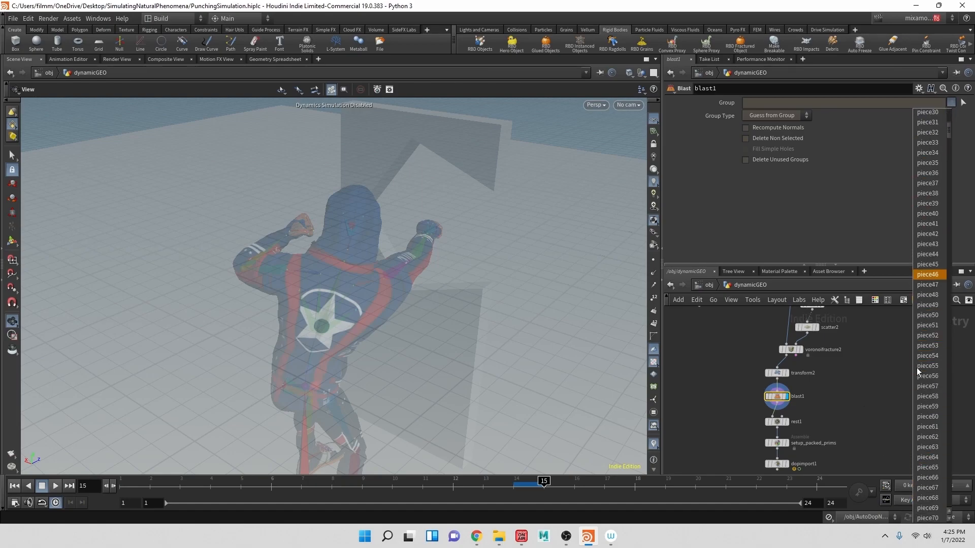
click(789, 399)
Move blast1 and the nodes below it down to make room under transform2
drag(777, 400, 757, 398)
scroll(755, 399, down, 3)
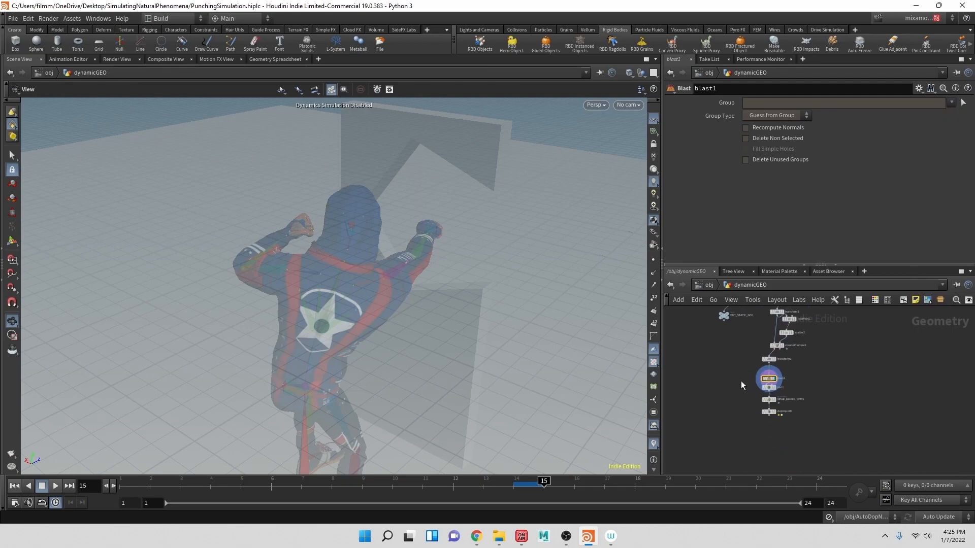
drag(799, 440, 799, 440)
drag(769, 378, 769, 391)
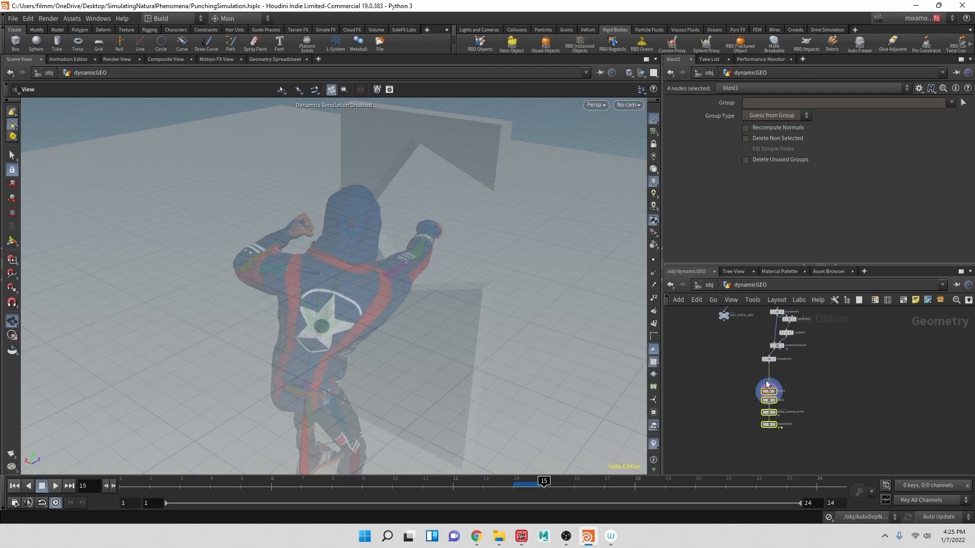
scroll(799, 378, up, 4)
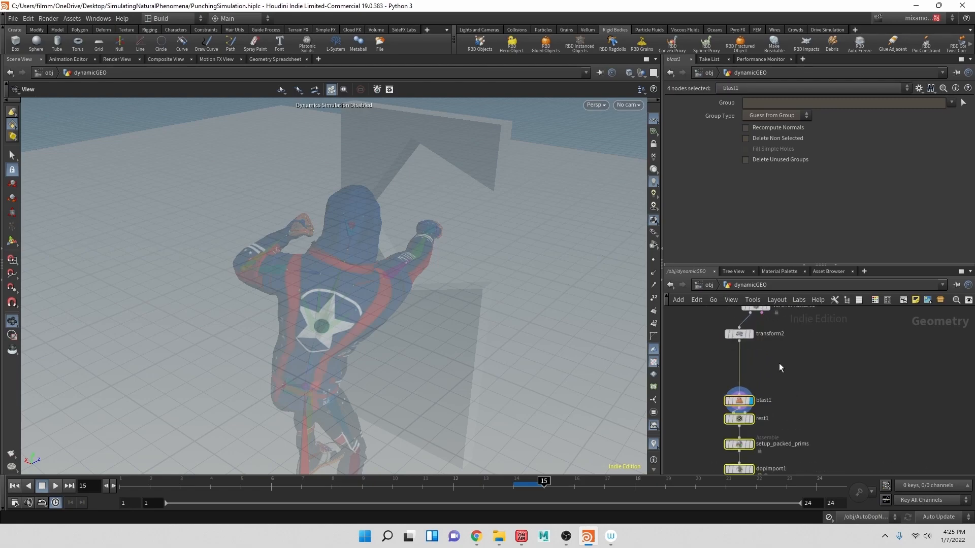
Insert a Group node between transform2 and blast1
key(Tab)
text(gor)
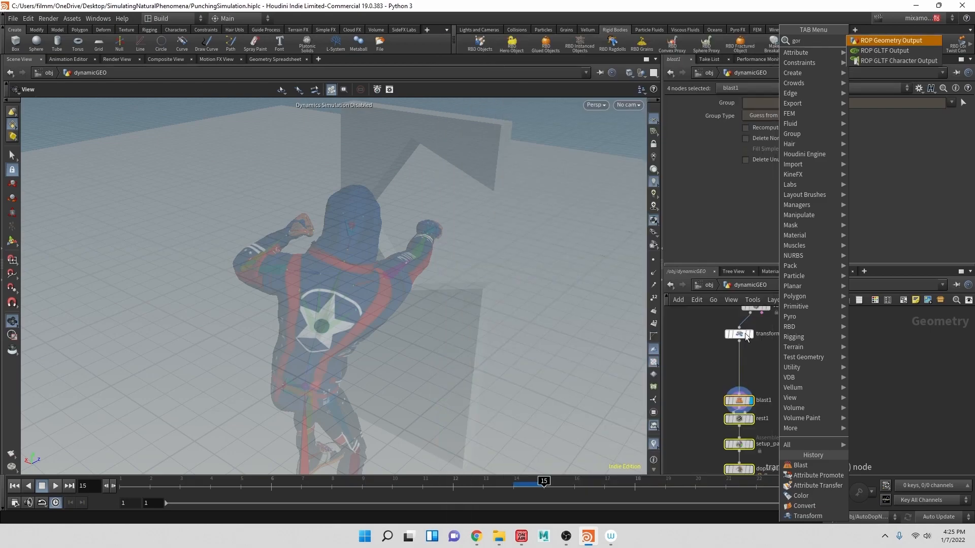
key(BackSpace)
key(BackSpace)
text(rou)
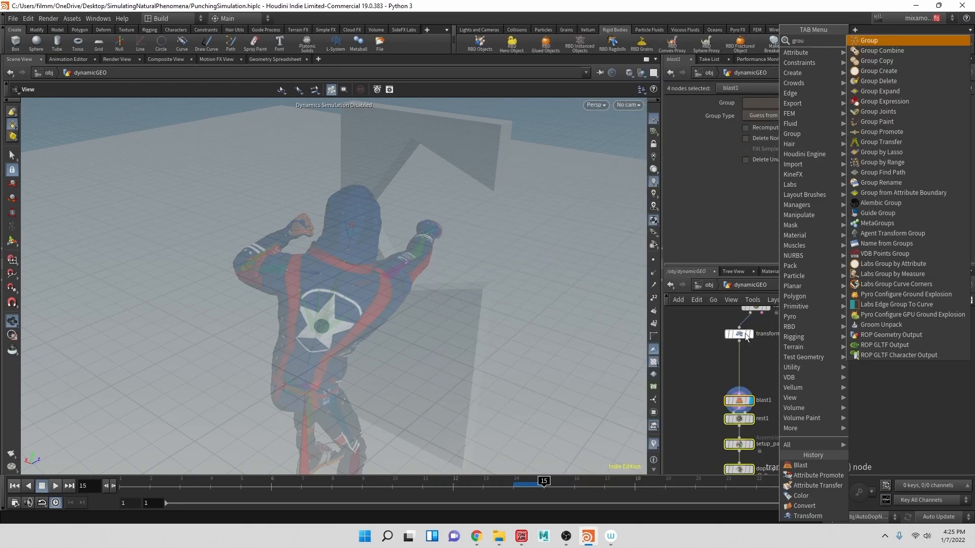
key(Return)
click(739, 372)
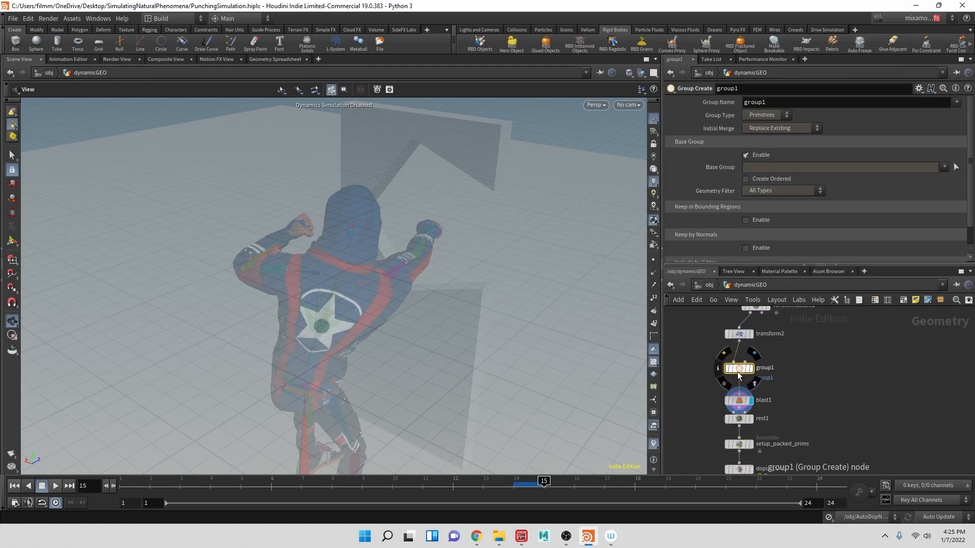
Name group1's group Static, switch it from base group to Keep in Bounding Regions, and display the node in the viewport
double_click(782, 102)
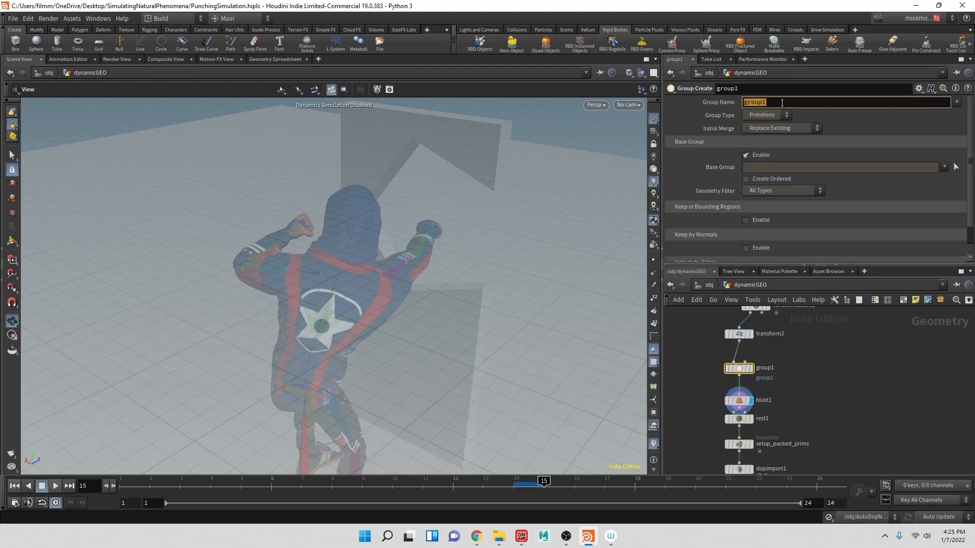
text(S)
key(Return)
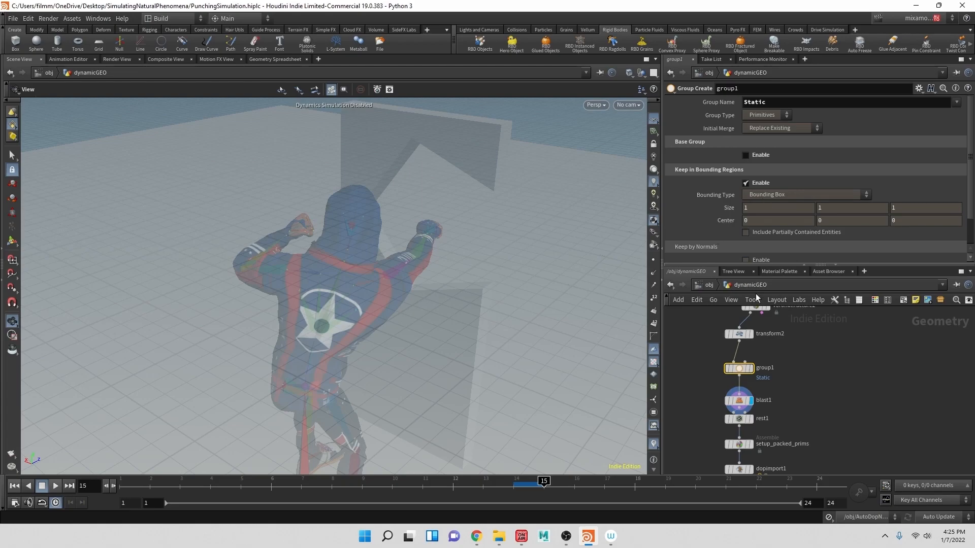
click(750, 369)
drag(533, 355, 193, 325)
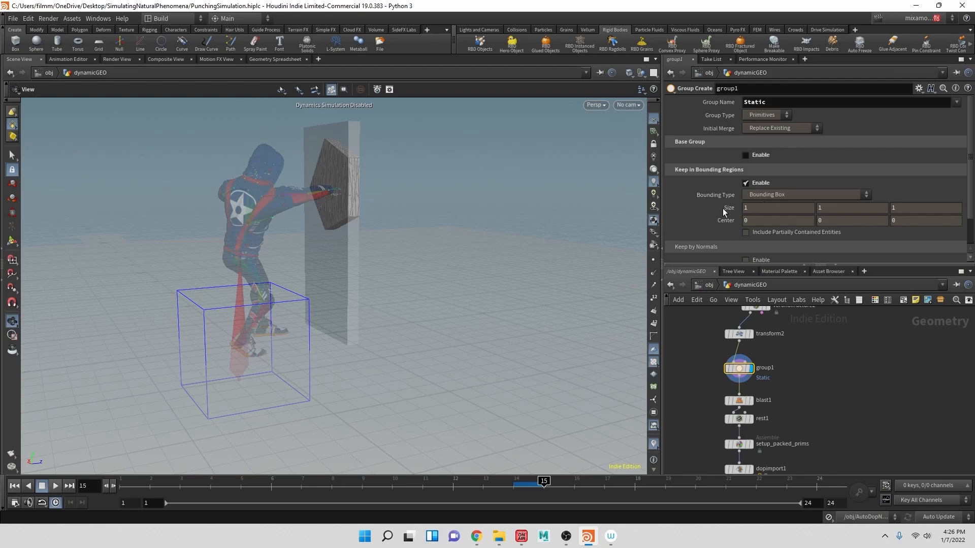
Fit group1's bounding box over the fractured panel's upper pieces, about 1.44 x 1 x 0.92 in size and centred near 0.07, 2.08, 1.10
click(12, 242)
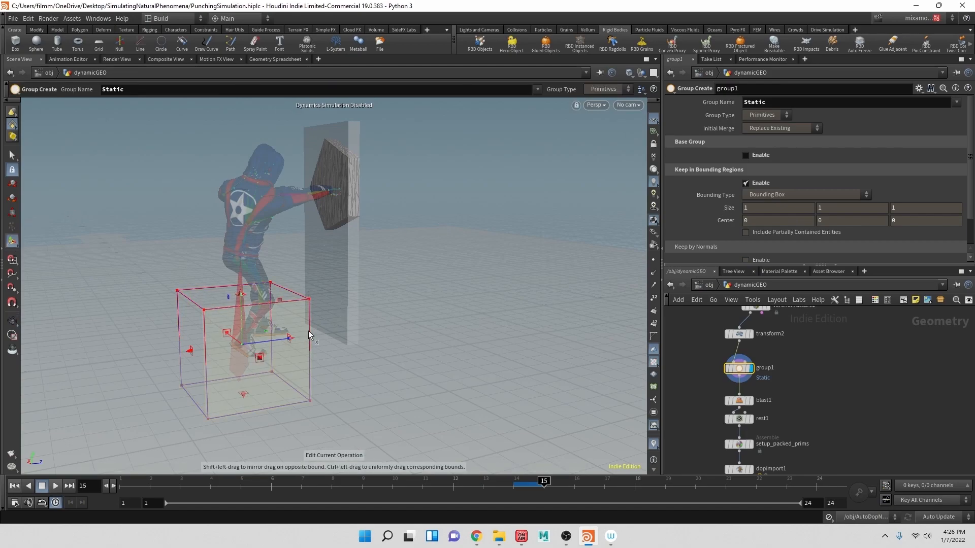
drag(289, 337, 389, 347)
drag(335, 297, 321, 68)
alt+drag(356, 185, 363, 152)
drag(273, 131, 244, 135)
alt+drag(264, 158, 369, 133)
alt+middle_drag(537, 160, 525, 204)
alt+drag(525, 204, 466, 233)
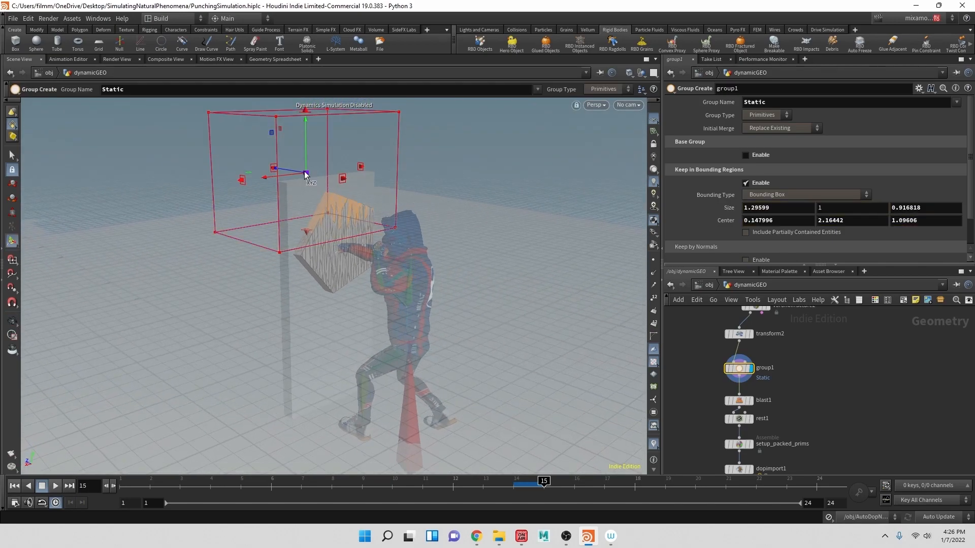
drag(303, 126, 301, 138)
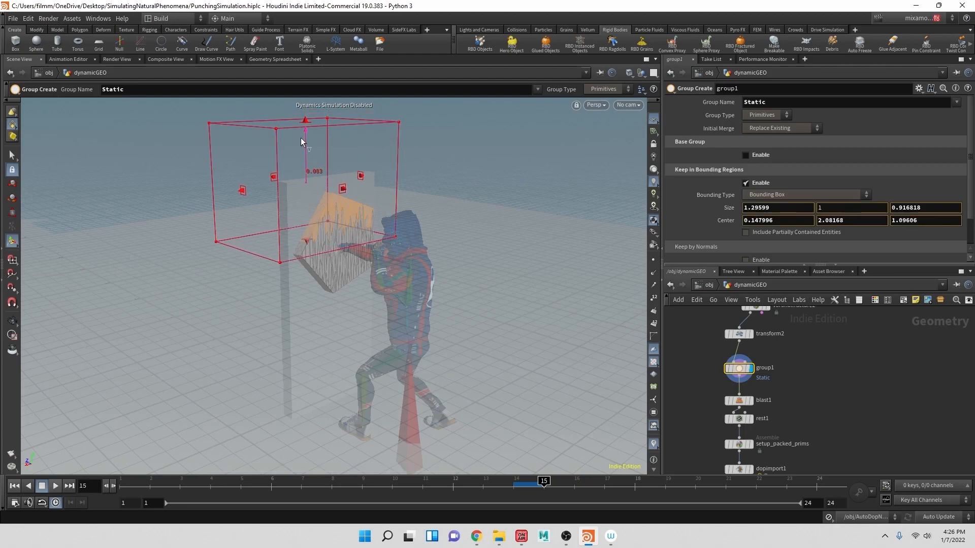
key(Escape)
alt+drag(365, 188, 432, 162)
key(Return)
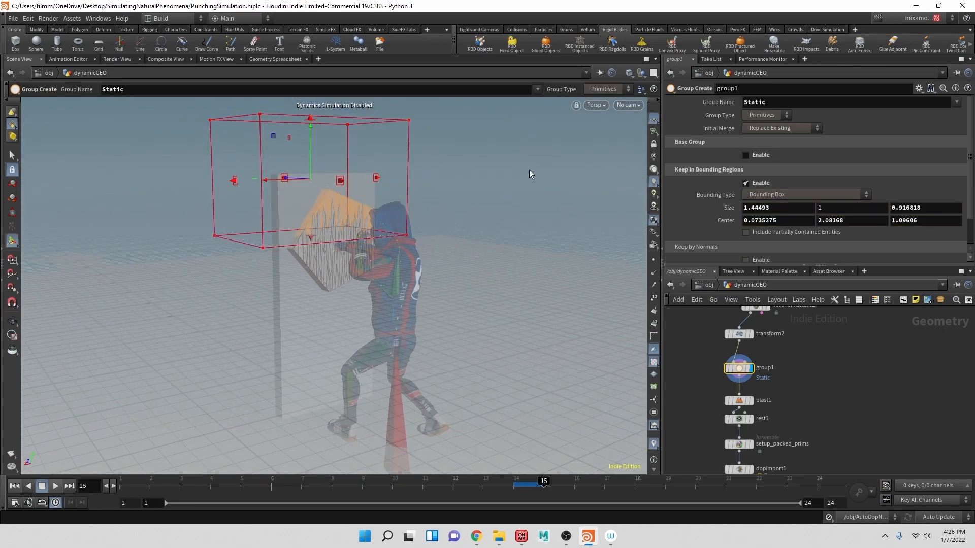
Set blast1's Group to Static and display blast1 to inspect the remaining pieces
mouse_move(741, 402)
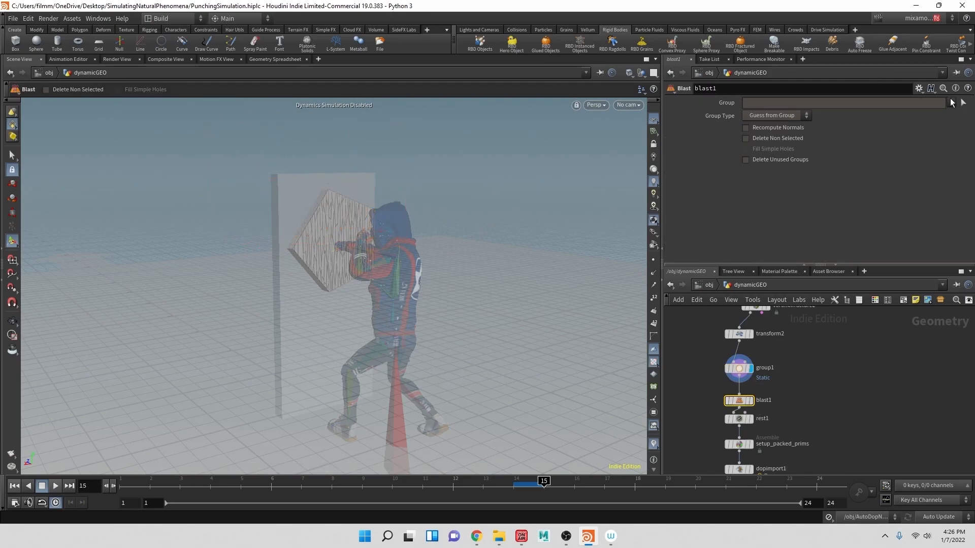
click(951, 103)
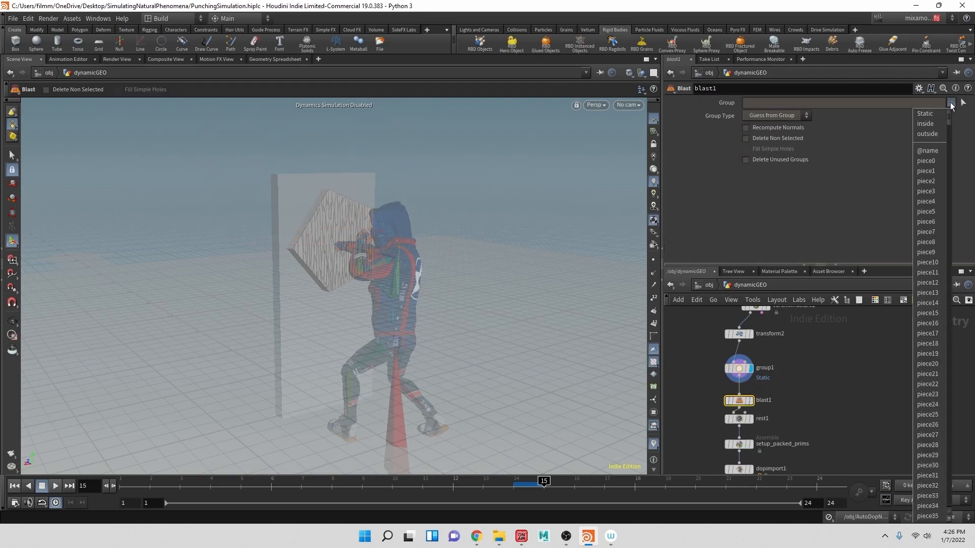
click(925, 115)
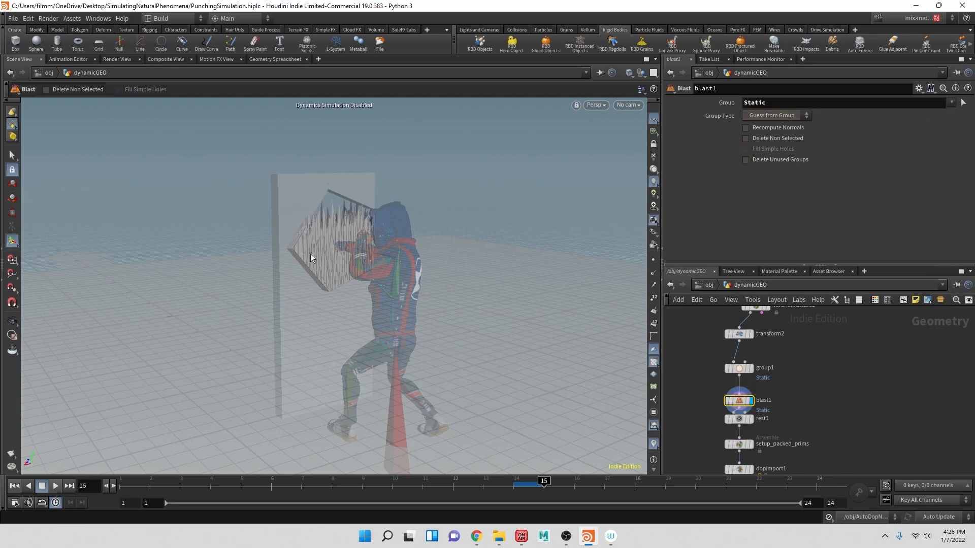
key(Escape)
mouse_move(341, 198)
mouse_down()
mouse_move(262, 207)
mouse_move(374, 212)
mouse_move(331, 191)
mouse_up()
key(Return)
Duplicate blast1 as a parallel branch from group1 and enable Delete Non Selected on the copy
drag(742, 401, 702, 391)
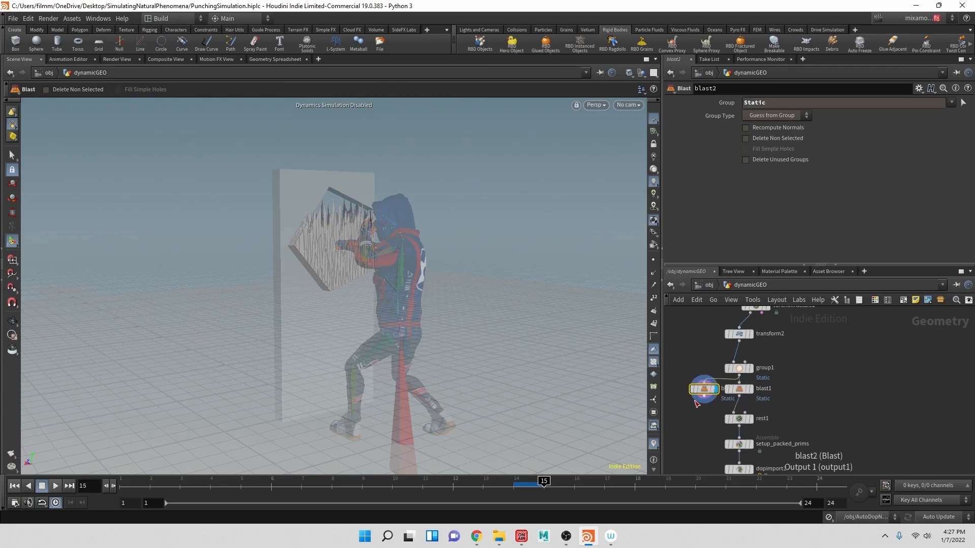
click(745, 138)
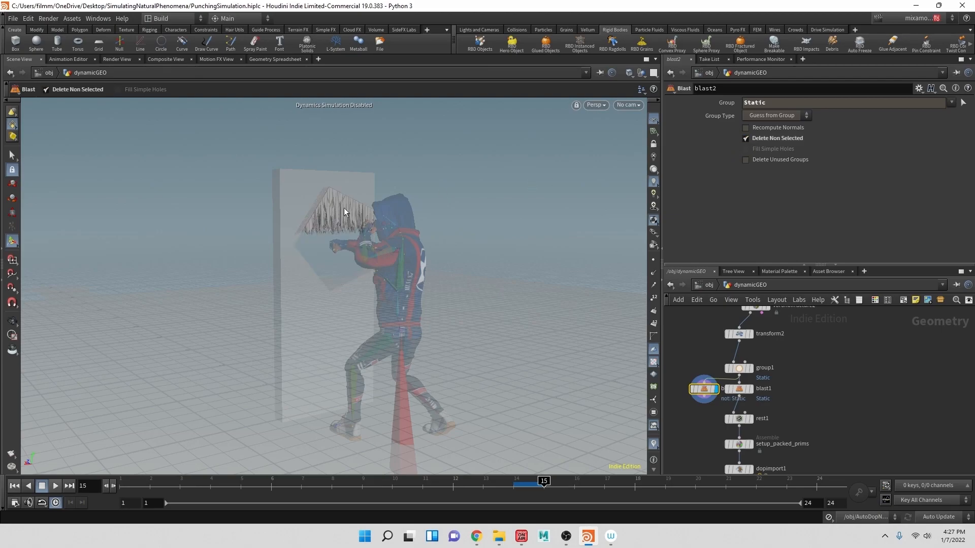
key(Escape)
mouse_move(425, 201)
mouse_down()
mouse_move(361, 202)
mouse_move(429, 187)
mouse_up()
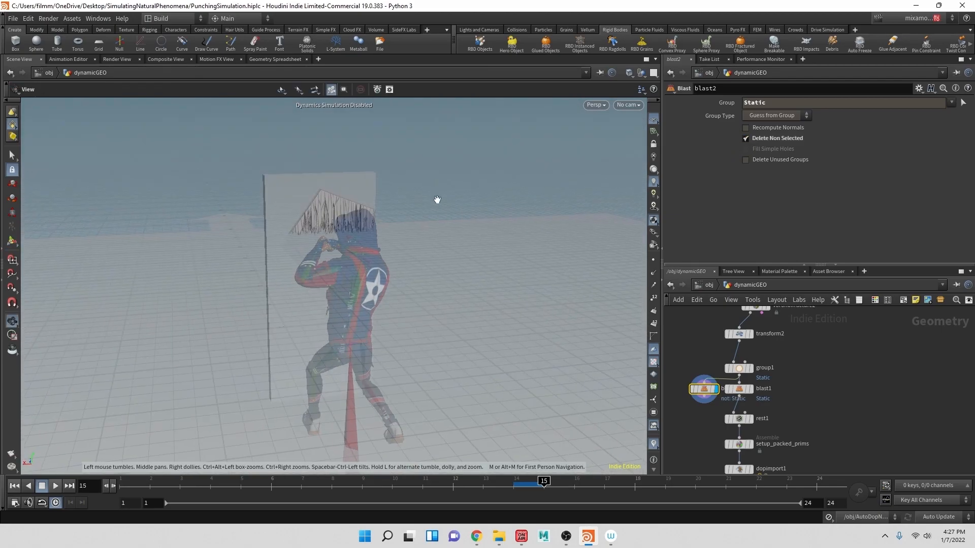
mouse_move(459, 285)
mouse_down()
mouse_move(634, 279)
mouse_move(329, 273)
mouse_move(468, 273)
mouse_move(459, 268)
mouse_up()
key(Return)
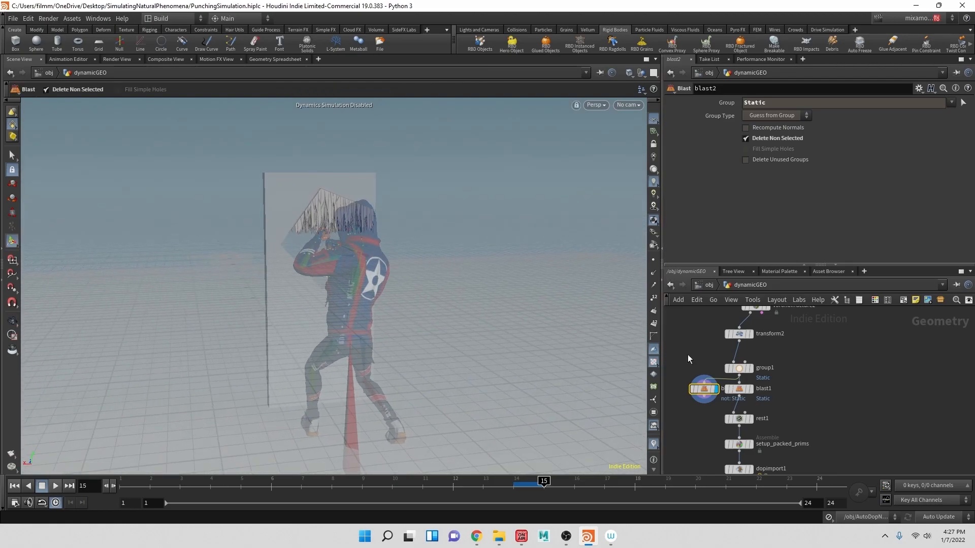
Insert a Merge node below StaticGeo and connect blast2 to it as a second input
scroll(700, 341, down, 5)
drag(691, 348, 724, 362)
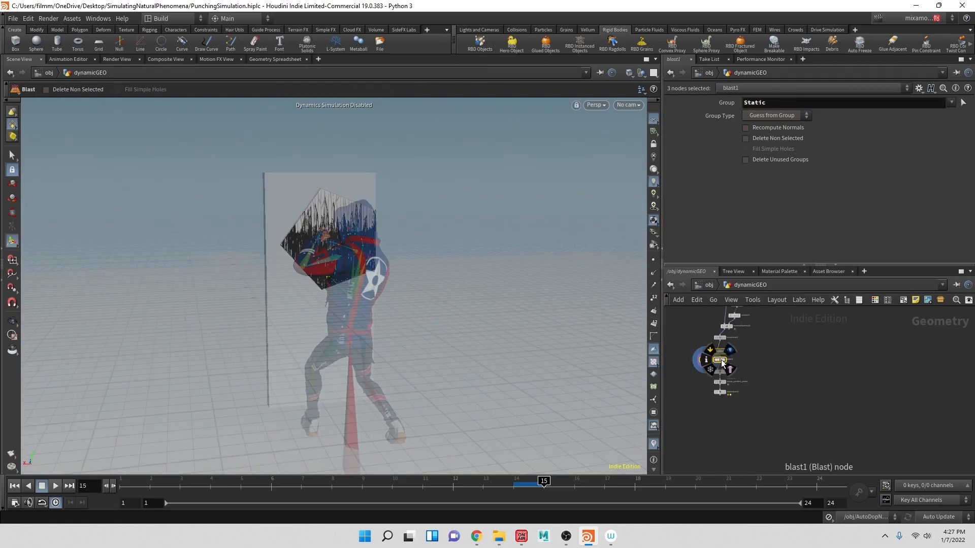
click(702, 324)
middle_drag(701, 324, 720, 368)
drag(702, 347, 689, 376)
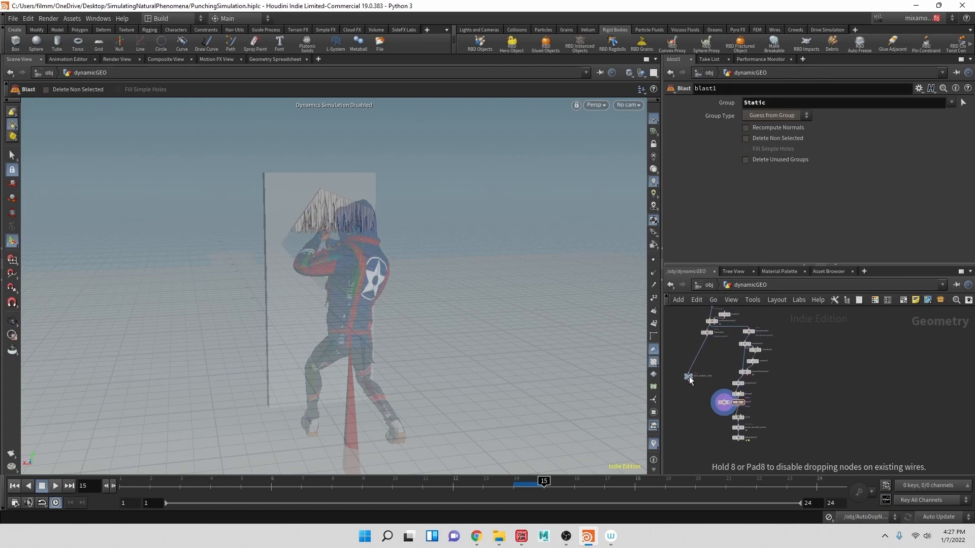
key(Tab)
text(mer)
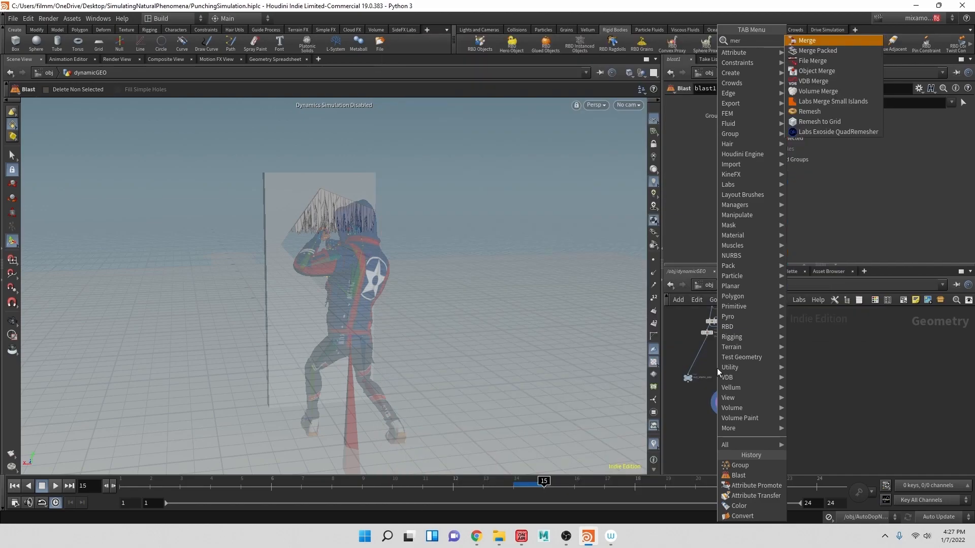
key(Return)
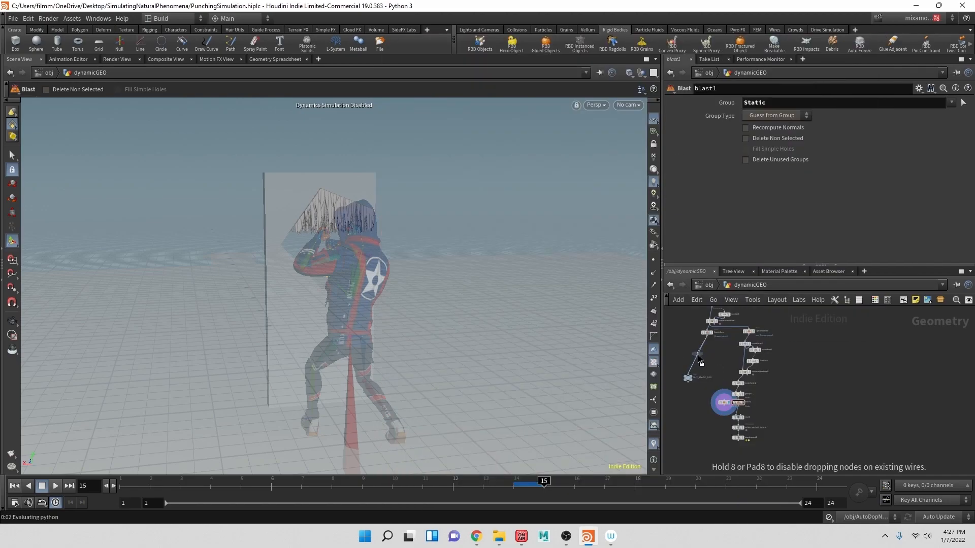
click(700, 361)
drag(723, 405, 699, 354)
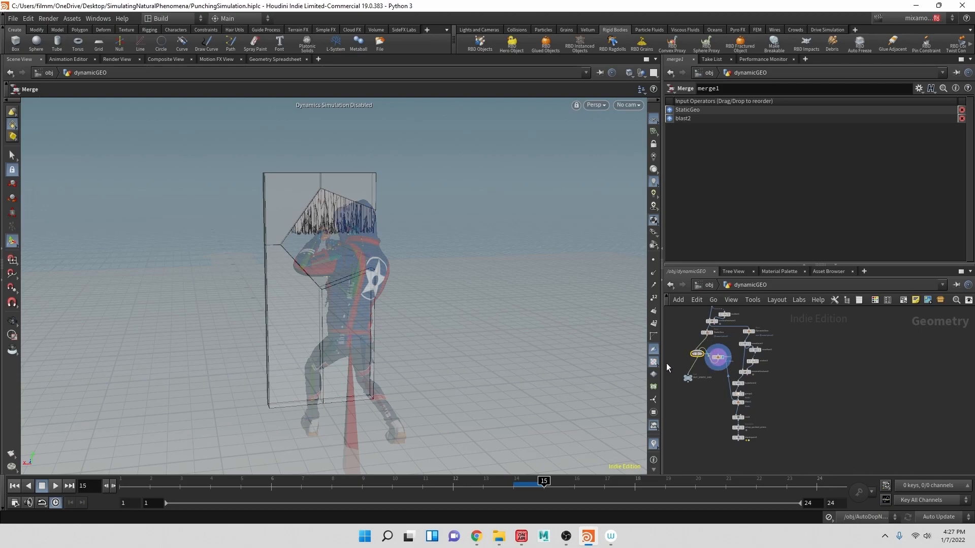
Display merge1 in the viewport to check the combined static geometry
mouse_move(701, 357)
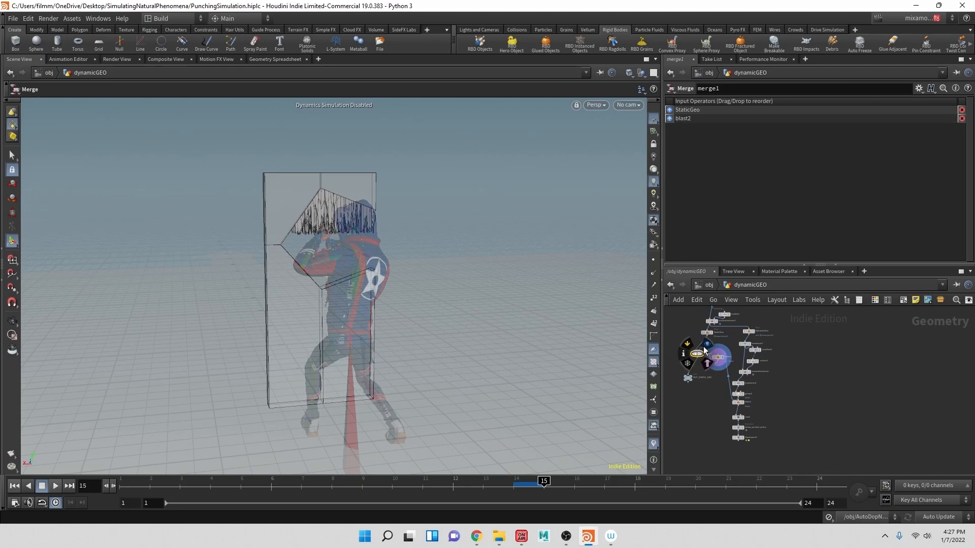
click(708, 345)
key(Escape)
mouse_move(279, 215)
mouse_down()
mouse_move(322, 216)
mouse_move(235, 217)
mouse_move(281, 216)
mouse_up()
scroll(766, 426, up, 3)
scroll(709, 376, up, 2)
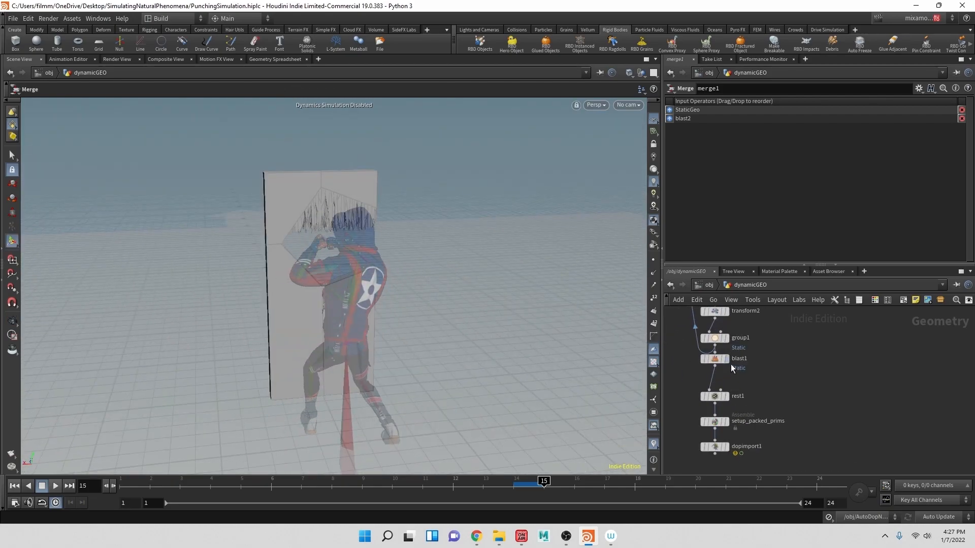
Display blast1 and place a disconnected copy of group1 beside the node chain
click(728, 359)
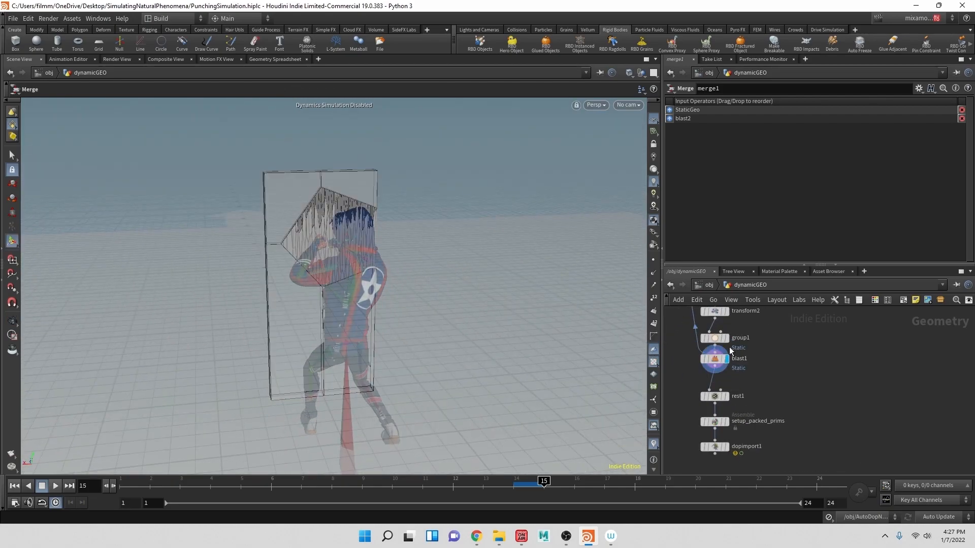
drag(719, 358, 784, 359)
key(y)
drag(768, 324, 763, 347)
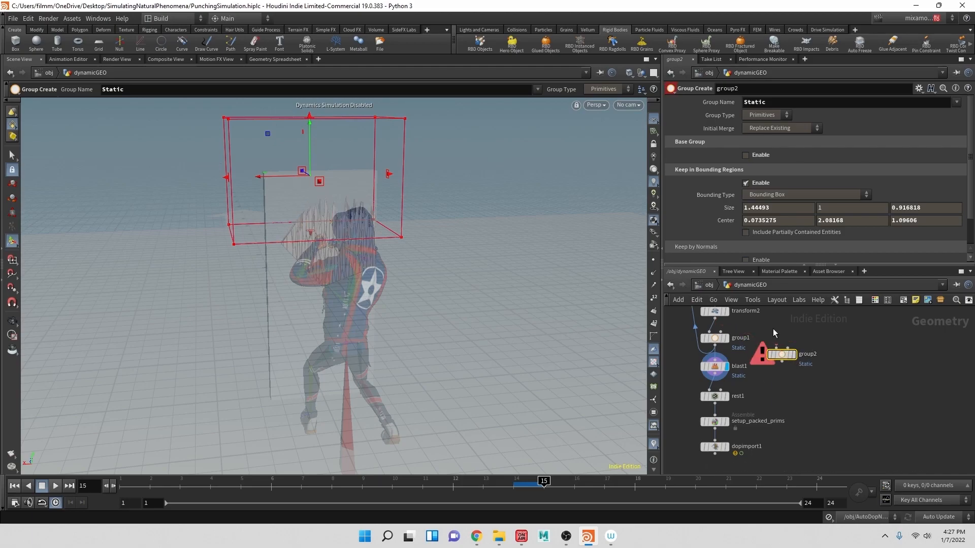
Insert group2 between transform2 and group1 and lower its bounding box toward the fractured panel's bottom pieces
drag(784, 355, 716, 367)
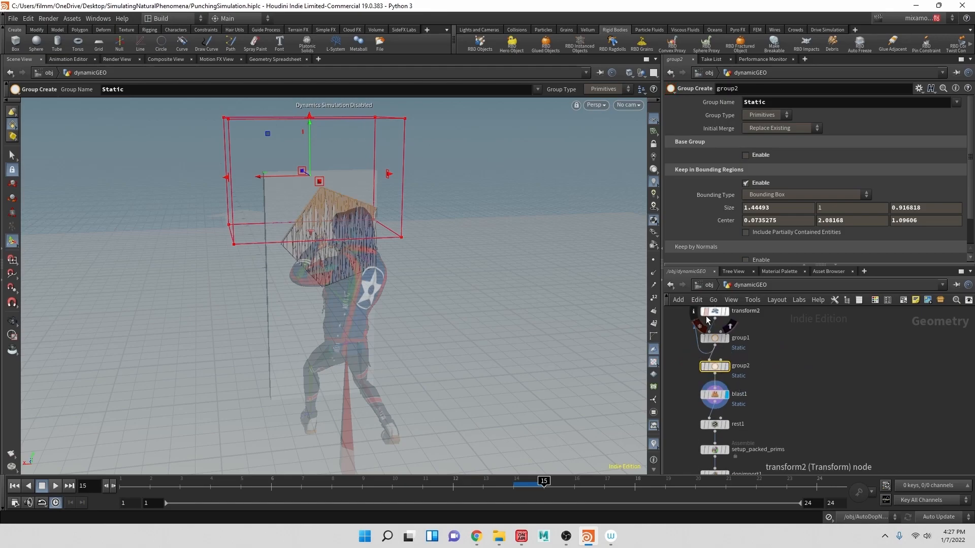
mouse_move(717, 366)
mouse_down()
mouse_move(795, 368)
mouse_move(717, 326)
mouse_move(717, 350)
mouse_up()
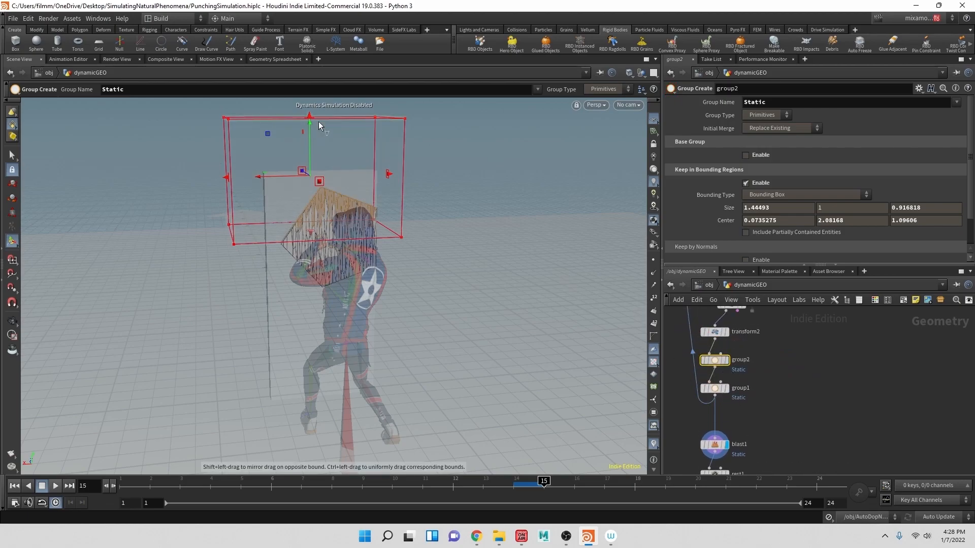
drag(310, 127, 330, 266)
alt+drag(340, 321, 587, 338)
Add a copy of group2 above it in the chain, reposition the copy's bounding box, and return to blast1
mouse_move(717, 360)
alt+mouse_down()
mouse_move(821, 367)
mouse_move(746, 350)
mouse_move(714, 360)
alt+mouse_up()
mouse_move(316, 296)
mouse_down()
mouse_move(298, 294)
mouse_move(309, 295)
mouse_up()
drag(274, 248, 275, 190)
drag(315, 278, 311, 277)
middle_drag(764, 407, 759, 366)
click(714, 433)
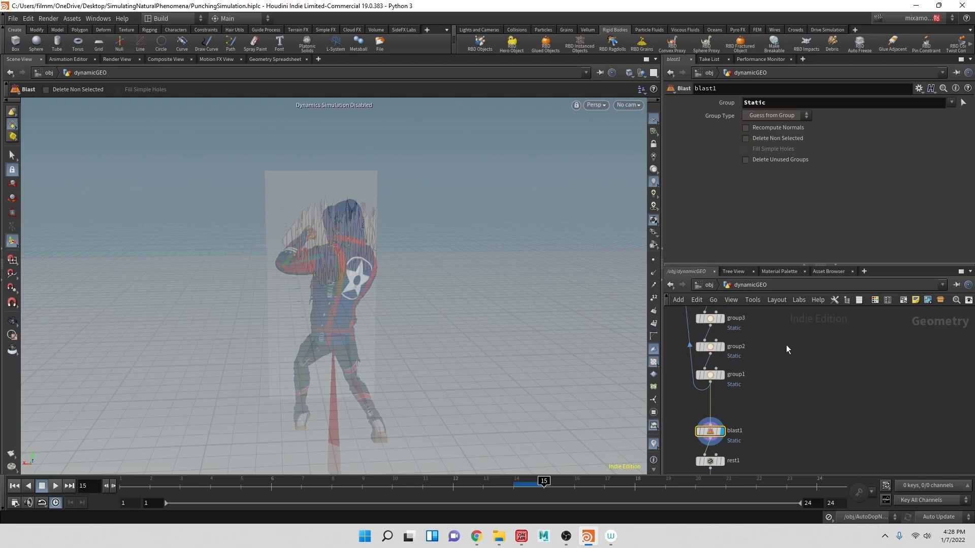
Display group1 and pull group2 out of the node chain
middle_drag(765, 331, 802, 390)
scroll(802, 390, up, 1)
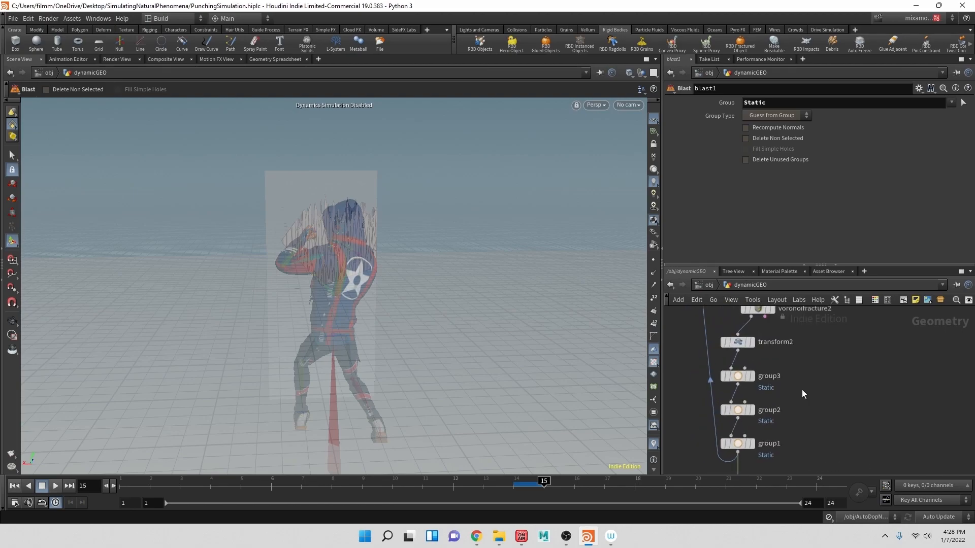
click(752, 444)
drag(749, 410, 852, 410)
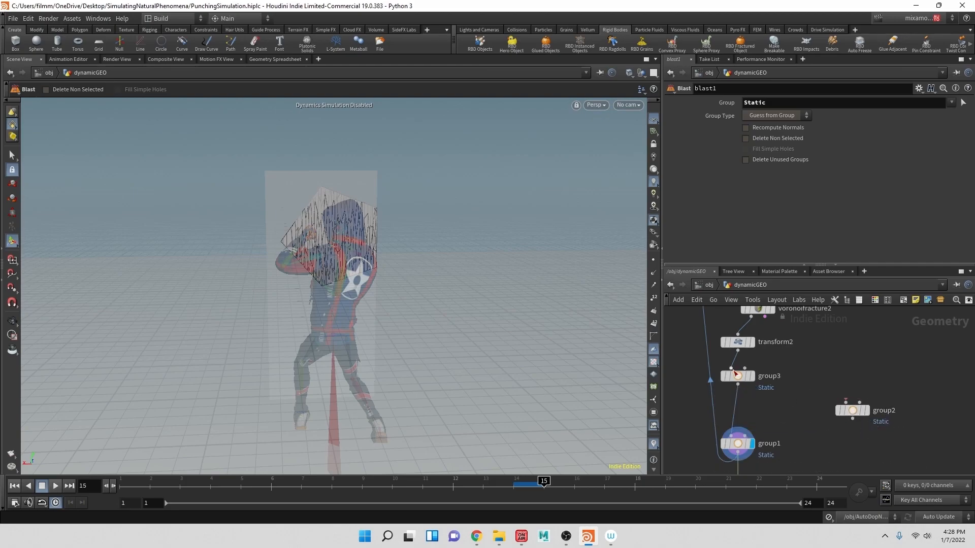
Detach group3 from the node chain and wire transform2 directly into both group3 and group2 as parallel branches
drag(744, 374, 780, 416)
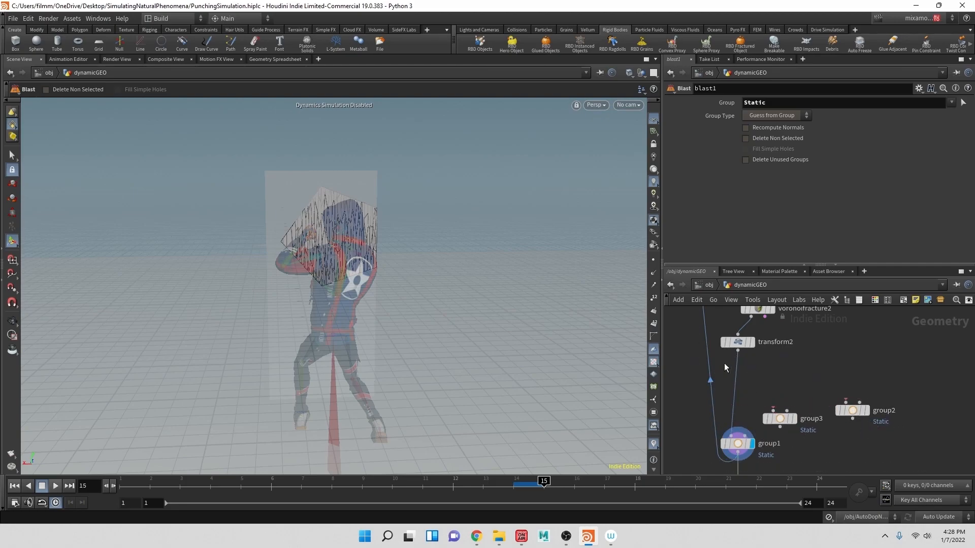
drag(738, 351, 772, 410)
drag(738, 351, 845, 401)
click(795, 421)
click(867, 412)
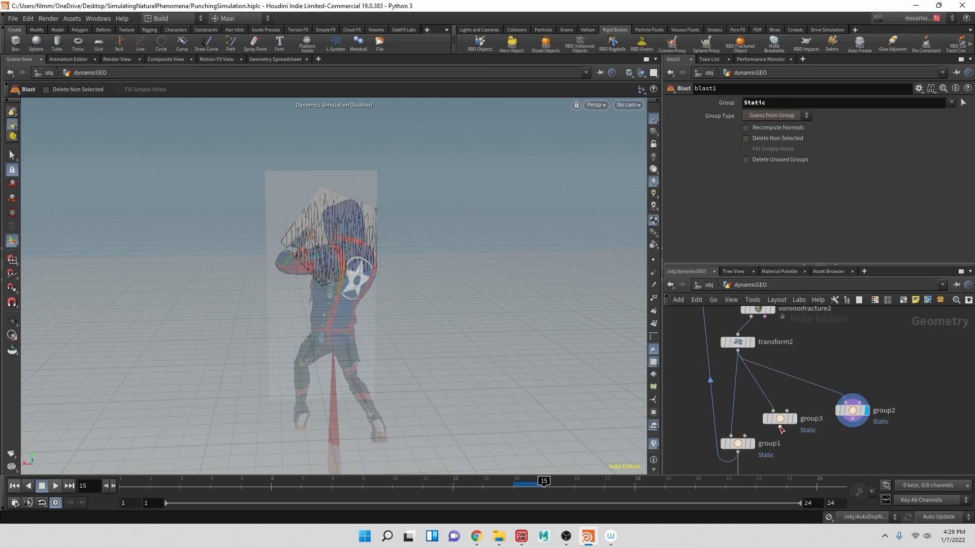
Duplicate blast1 twice and wire one copy below group3 and the other below group2
middle_drag(900, 425, 872, 349)
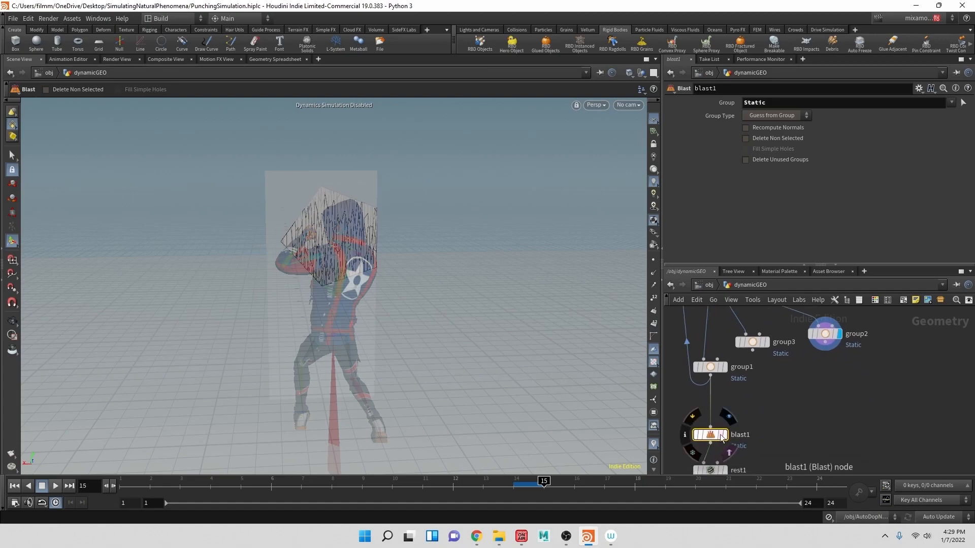
alt+drag(714, 440, 848, 400)
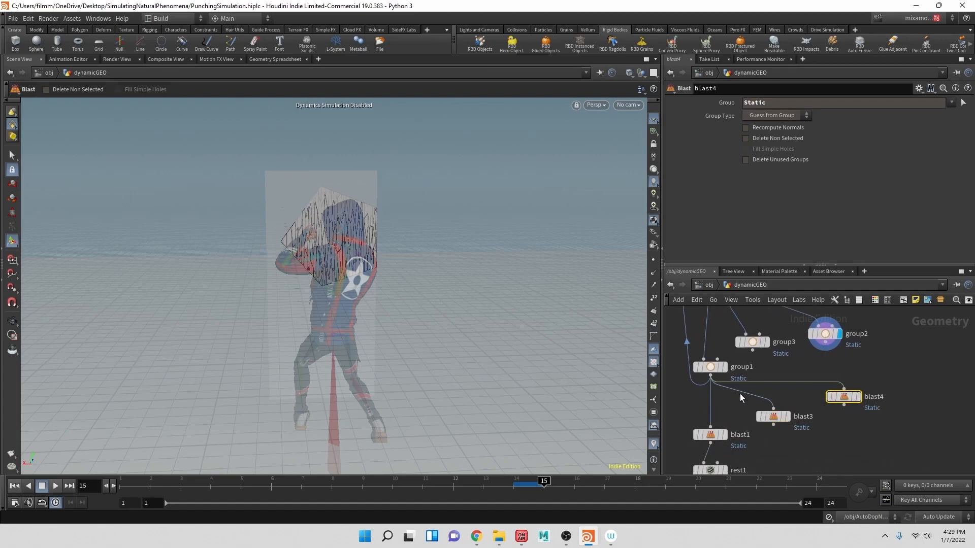
drag(774, 409, 753, 352)
drag(844, 390, 842, 356)
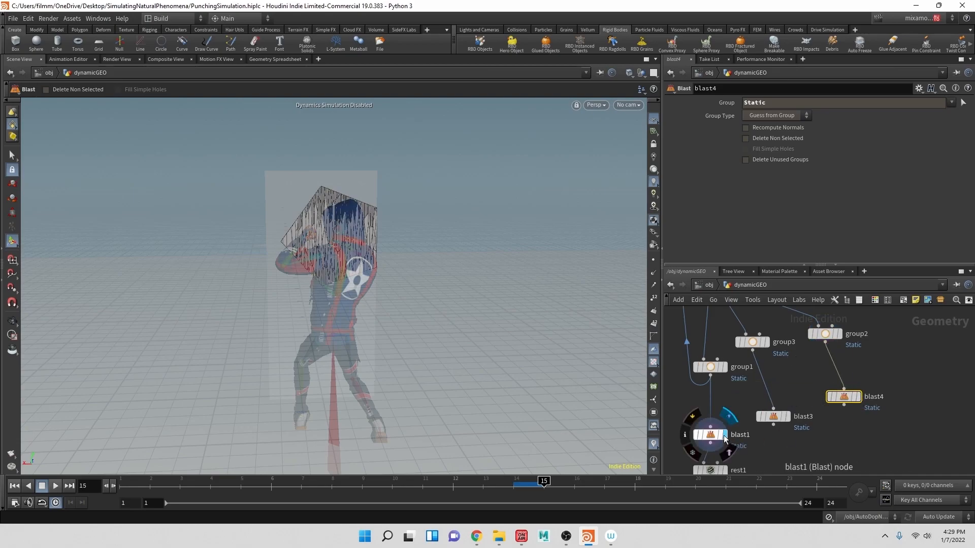
Display blast3 and blast4 in turn to compare which fractured pieces each branch removes
drag(501, 215, 370, 224)
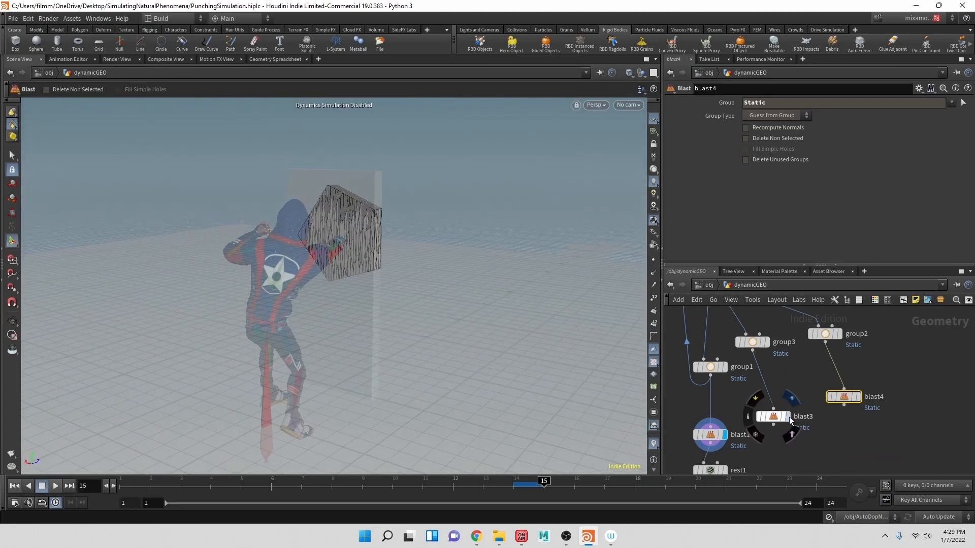
click(787, 415)
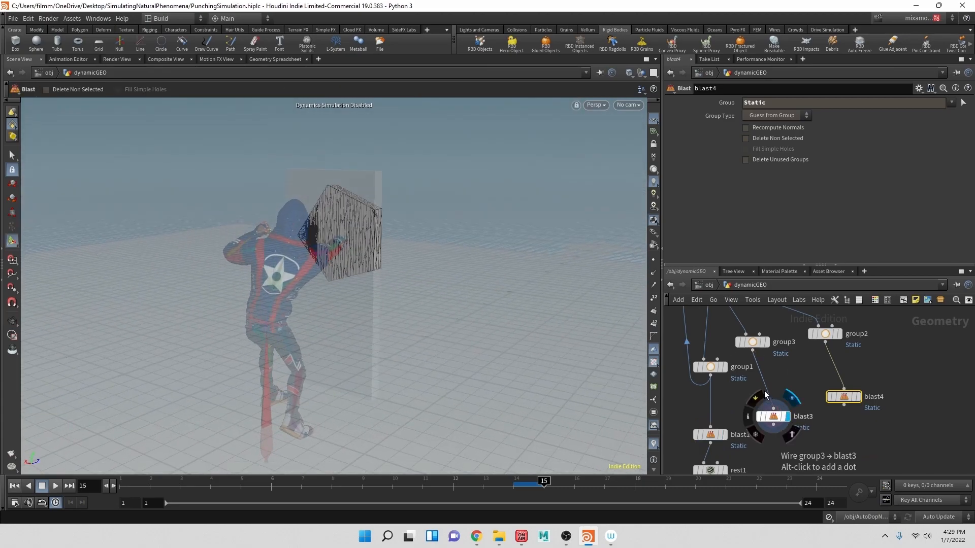
click(855, 397)
middle_drag(864, 423, 890, 380)
scroll(882, 380, up, 1)
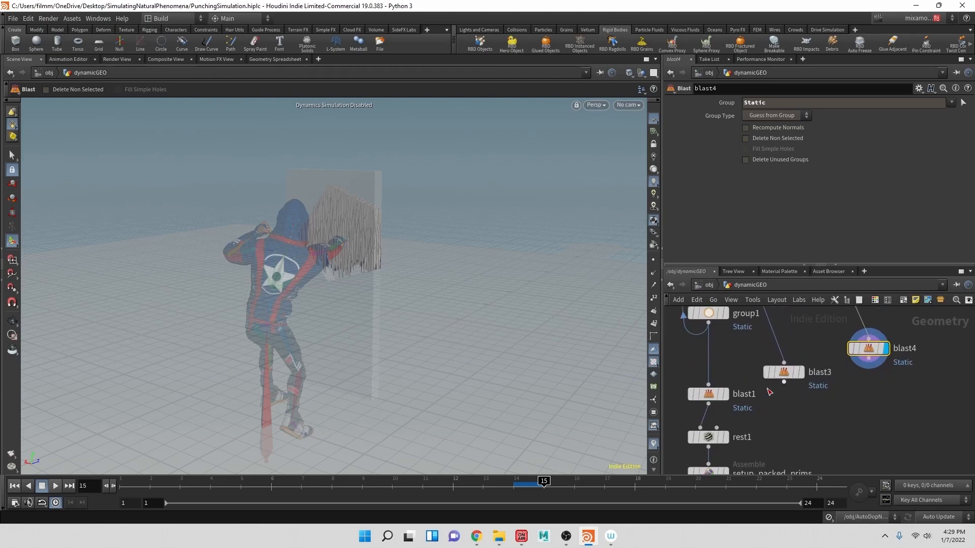
middle_drag(762, 367, 740, 455)
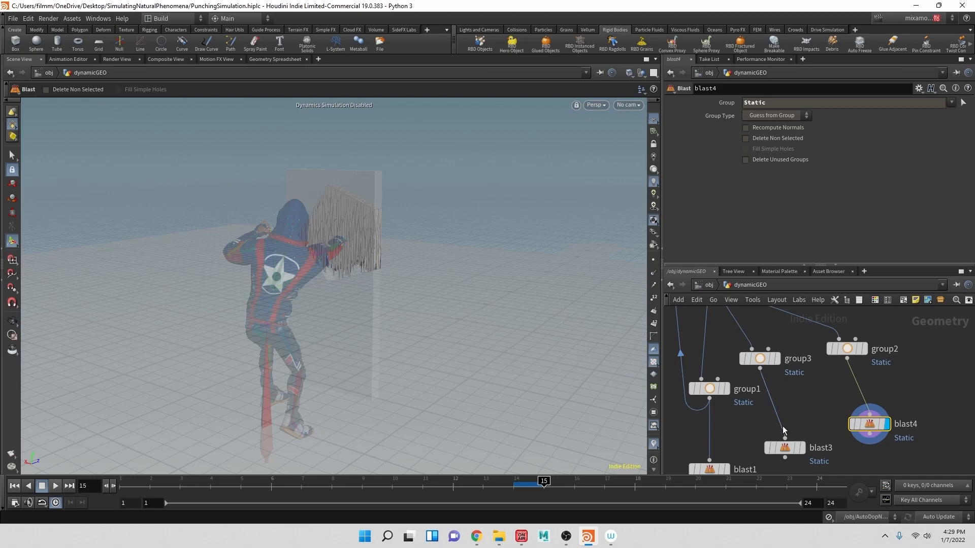
Delete the duplicated blast3 and blast4 nodes while keeping group3 and group2
click(784, 448)
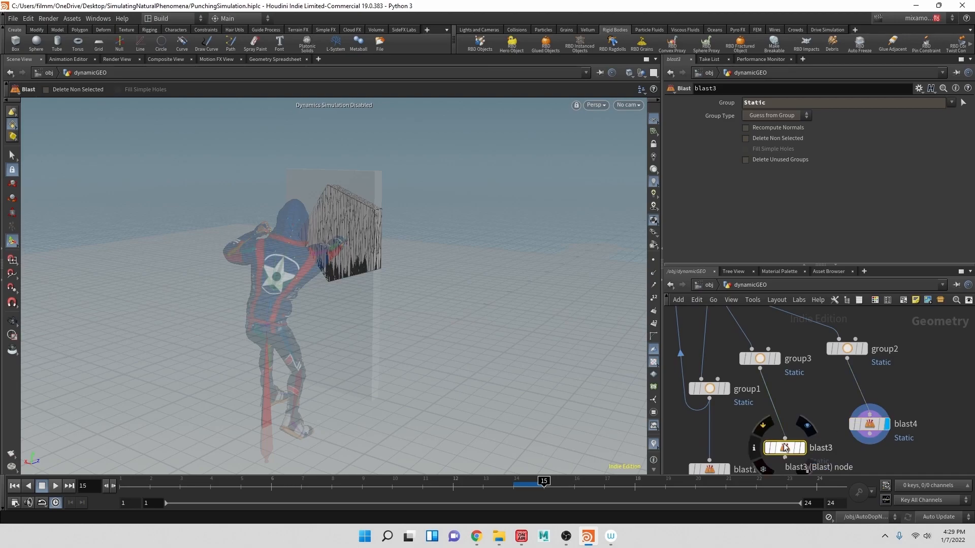
click(760, 360)
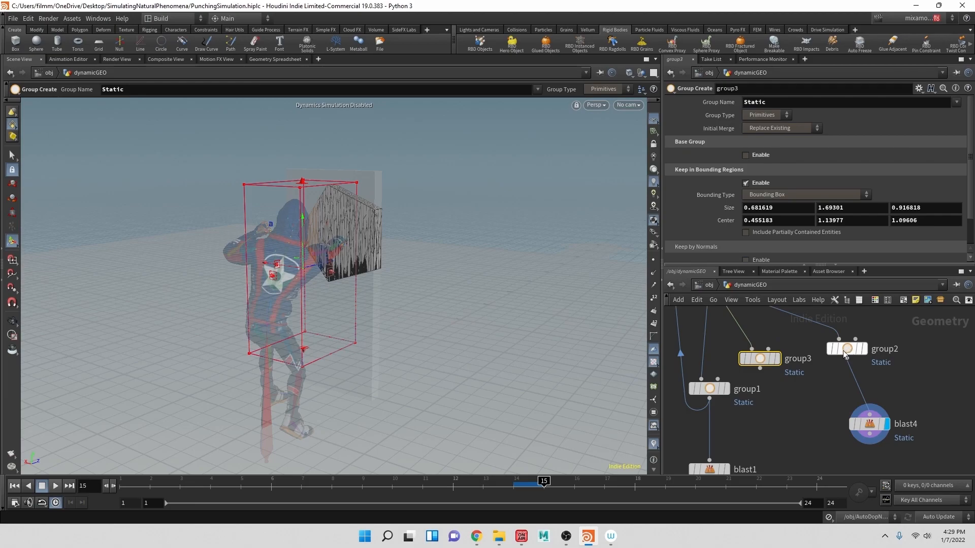
key(Delete)
click(845, 351)
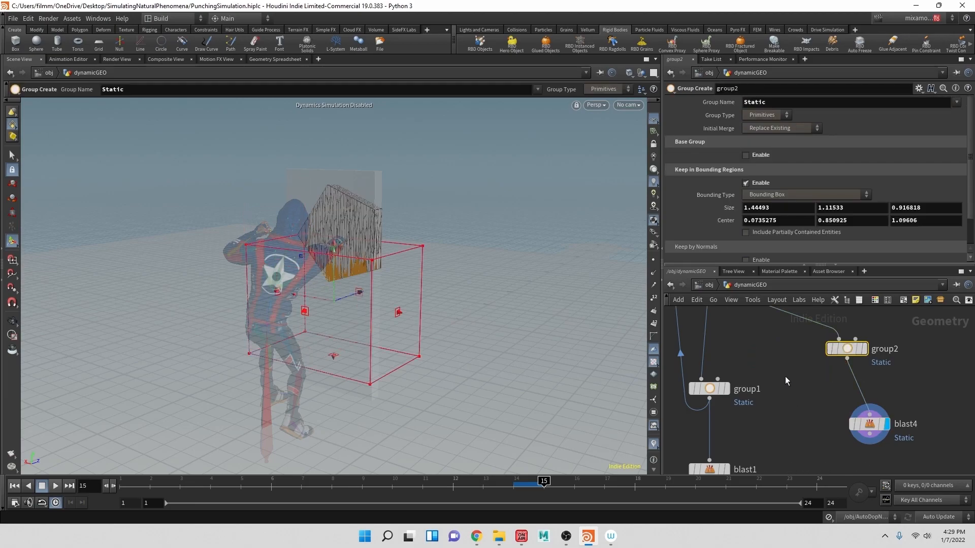
key(ctrl+z)
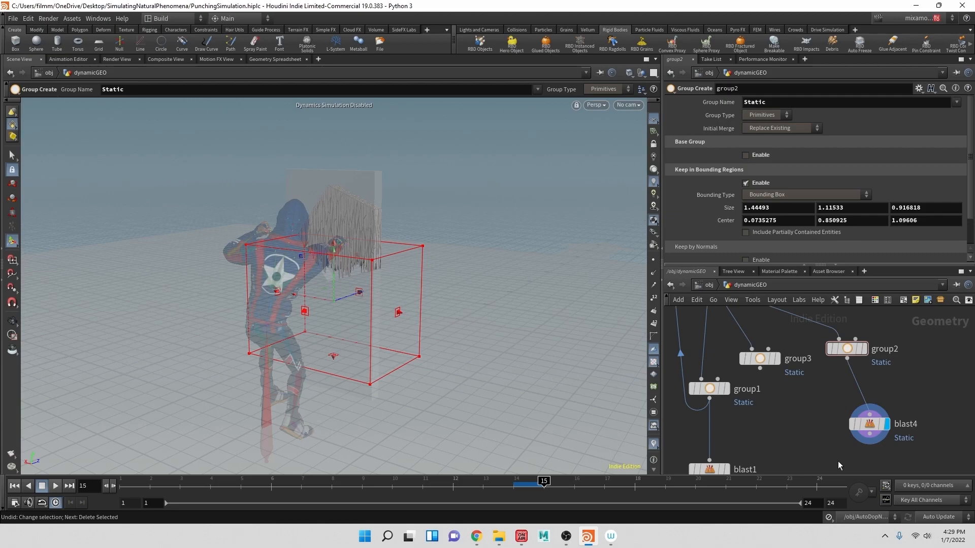
click(869, 424)
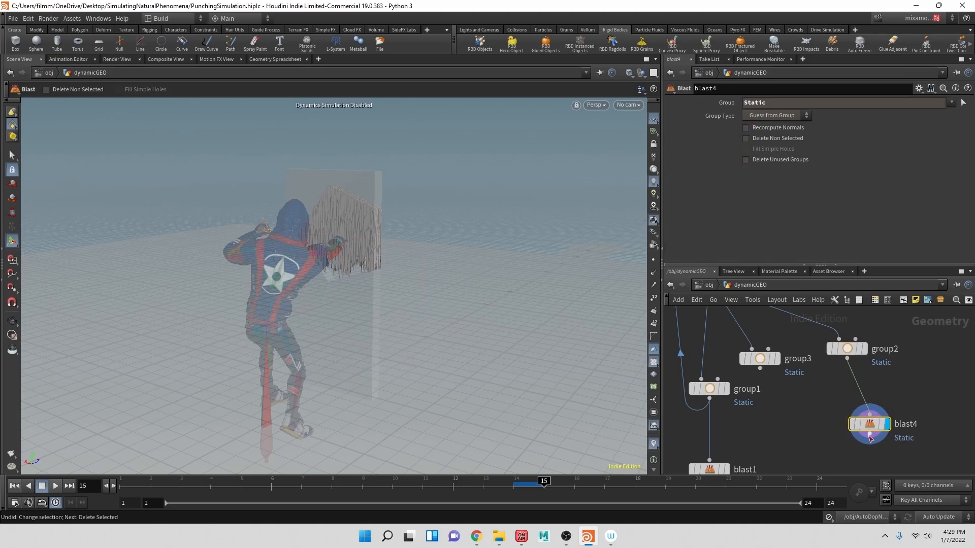
key(Delete)
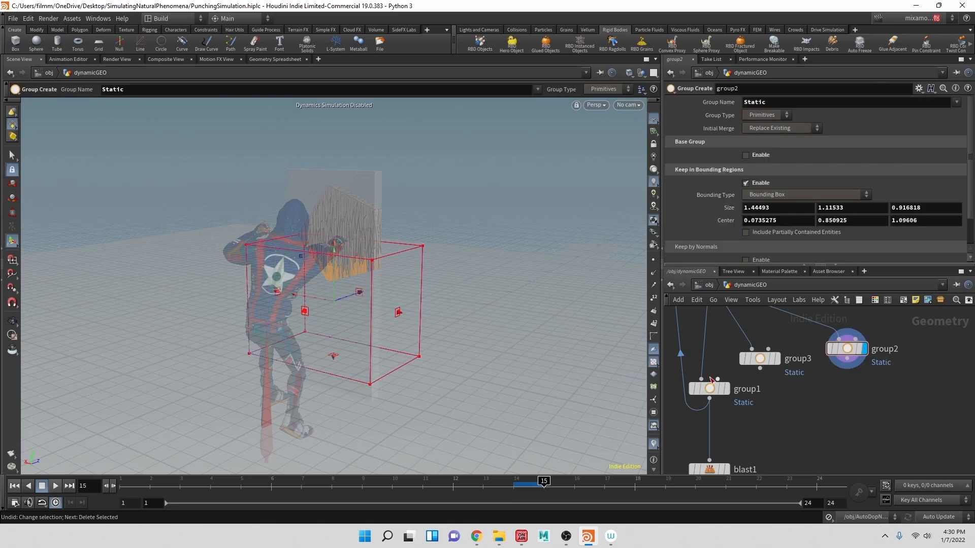
Set the Initial Merge of group3 to Union with Existing
click(760, 358)
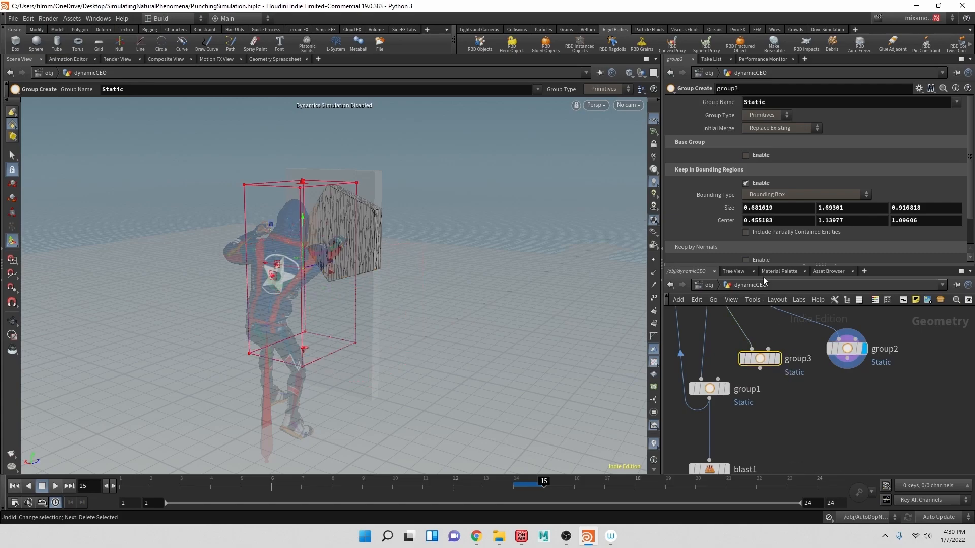
scroll(805, 154, down, 2)
scroll(805, 174, up, 2)
click(796, 129)
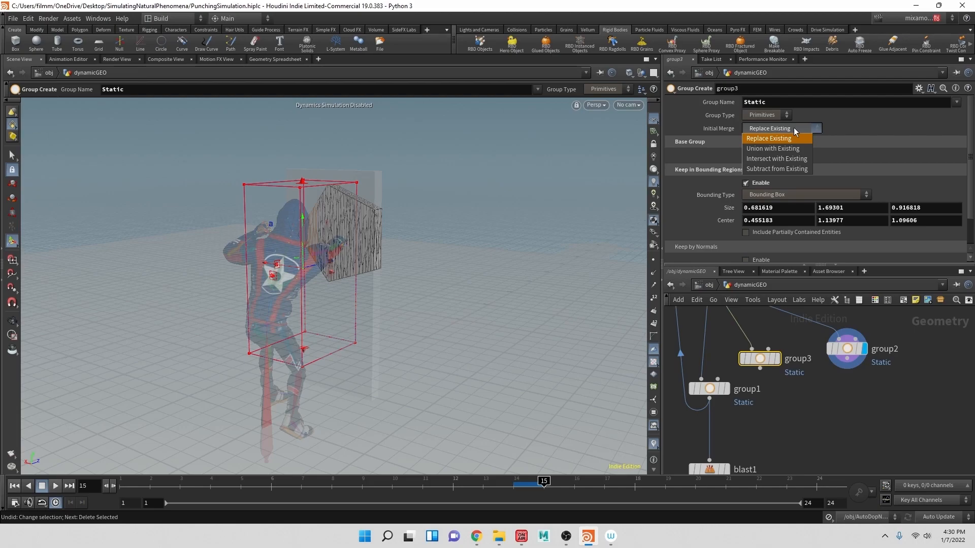
click(779, 148)
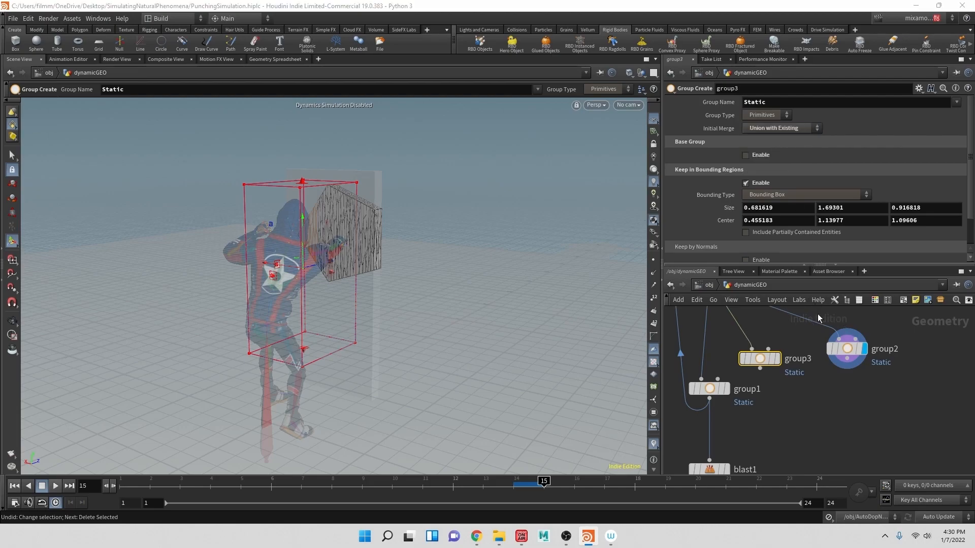
Insert group3 and group2 in line above group1, and set Initial Merge to Union with Existing on group2 and group1
drag(760, 361, 709, 333)
drag(853, 356, 710, 366)
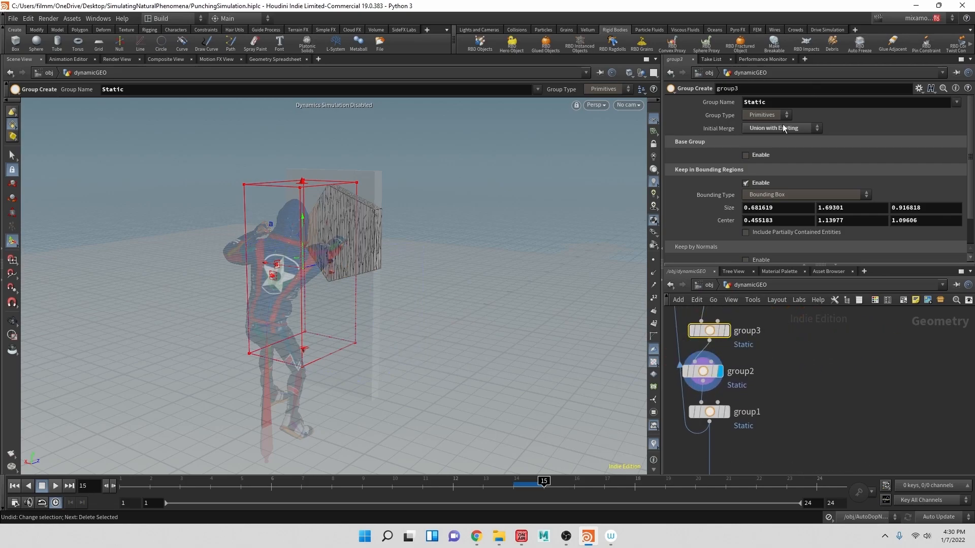
click(703, 371)
click(796, 131)
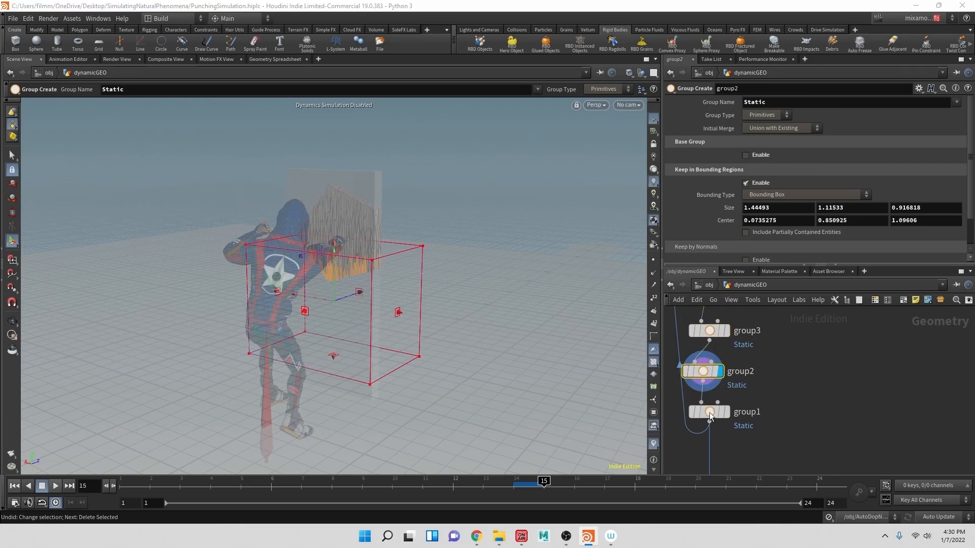
click(709, 412)
click(785, 130)
click(775, 149)
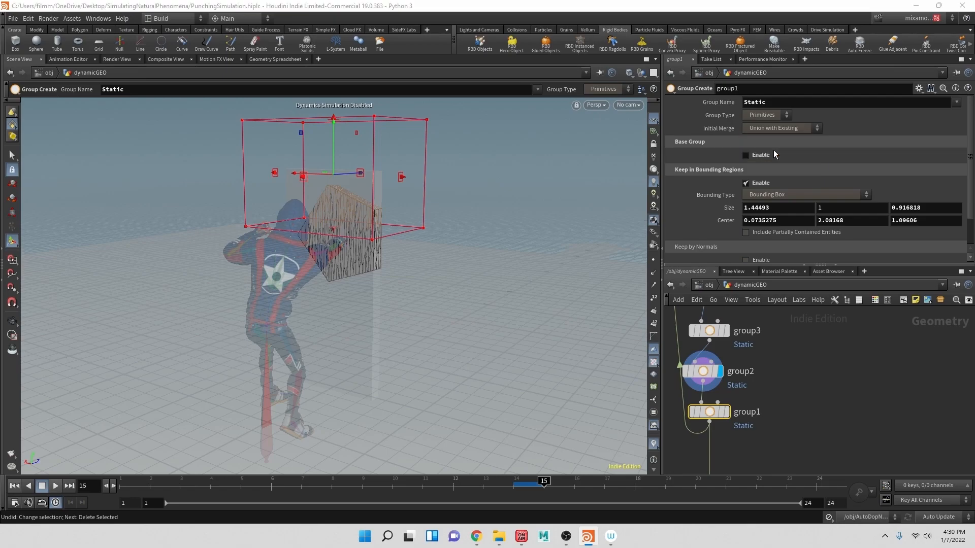
Display blast1 and dopimport1 in turn to examine the dynamic pieces left after the Static group is removed
middle_drag(781, 447, 792, 357)
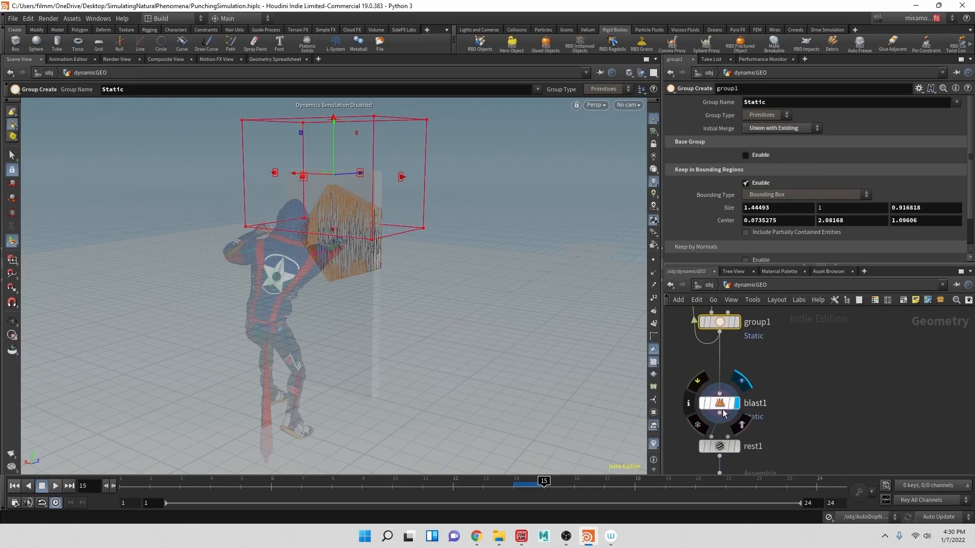
click(723, 409)
click(723, 410)
key(Escape)
drag(485, 290, 533, 284)
middle_drag(809, 383, 822, 250)
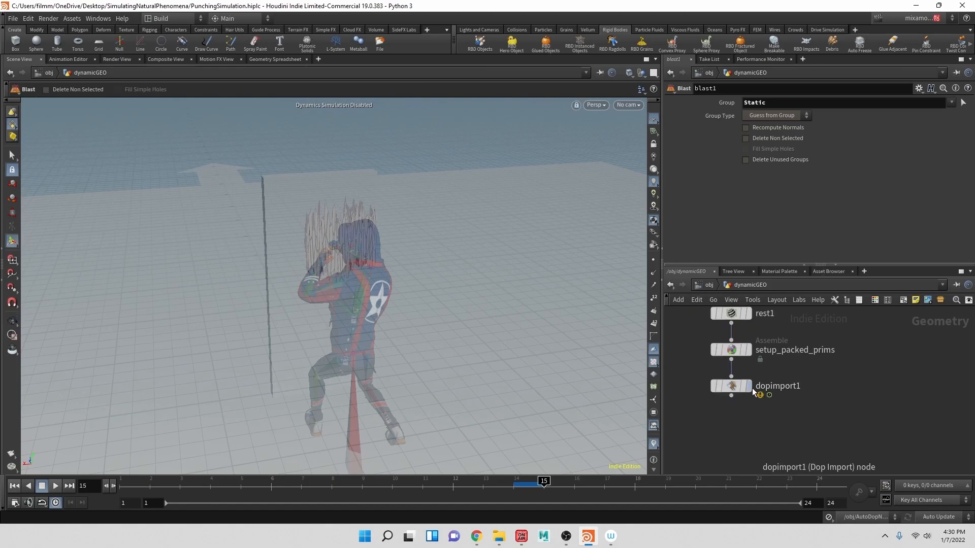
click(752, 389)
Display OUT_STATIC_GEO and examine the static door geometry from several angles
middle_drag(842, 356, 869, 461)
scroll(808, 354, up, 1)
middle_drag(801, 346, 829, 426)
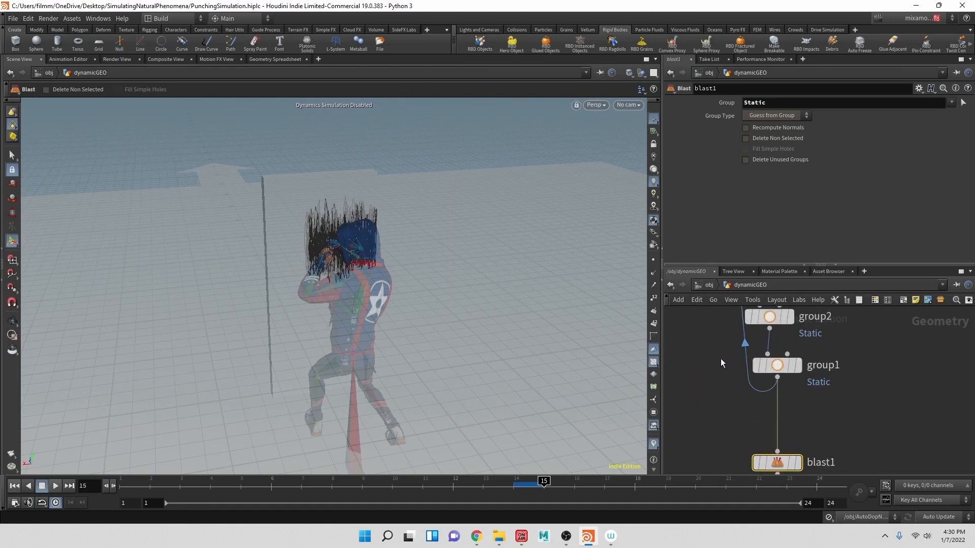
middle_drag(723, 373, 798, 465)
middle_drag(723, 326, 747, 428)
scroll(744, 427, down, 3)
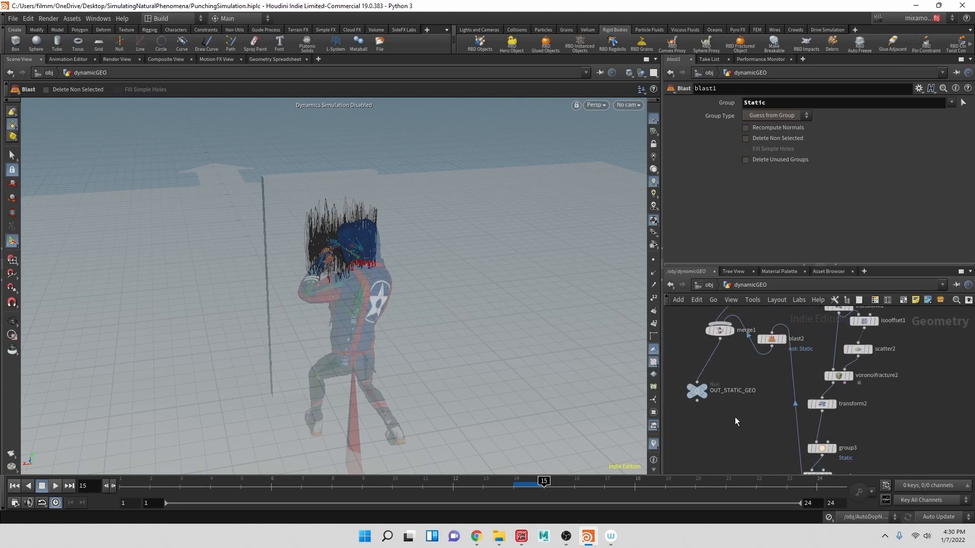
click(694, 390)
drag(407, 282, 295, 266)
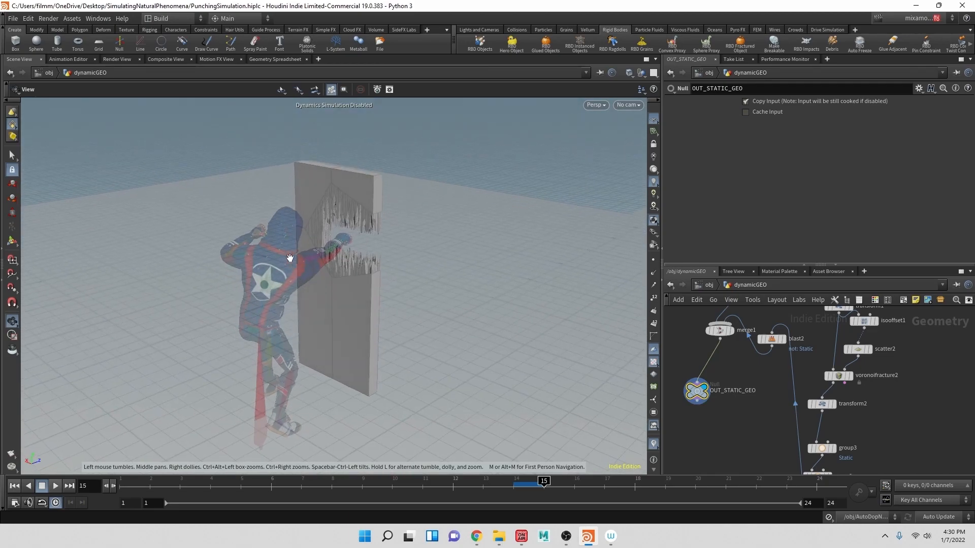
alt+drag(386, 261, 453, 265)
Display dopimport1 at frame 1, enable the dynamics simulation and save the scene
middle_drag(752, 384, 745, 198)
click(827, 456)
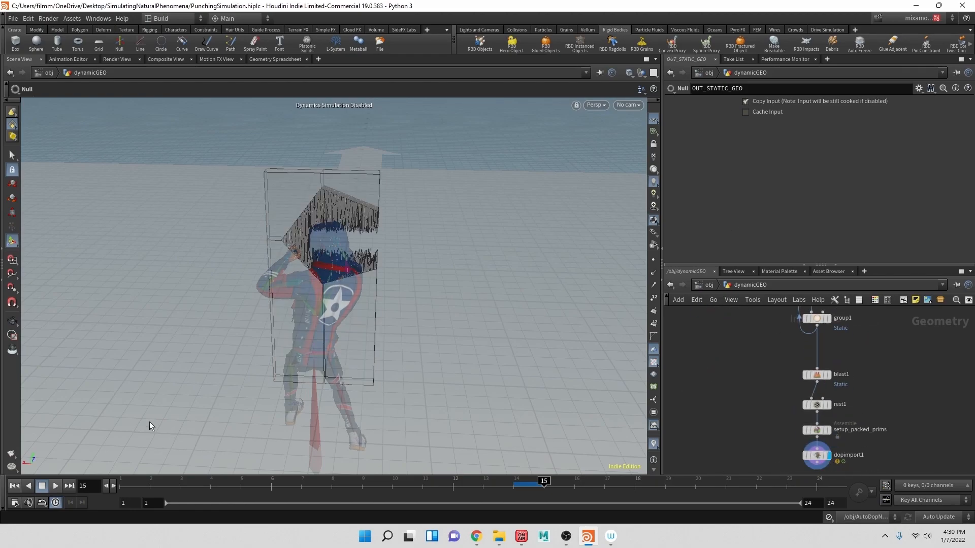
click(15, 486)
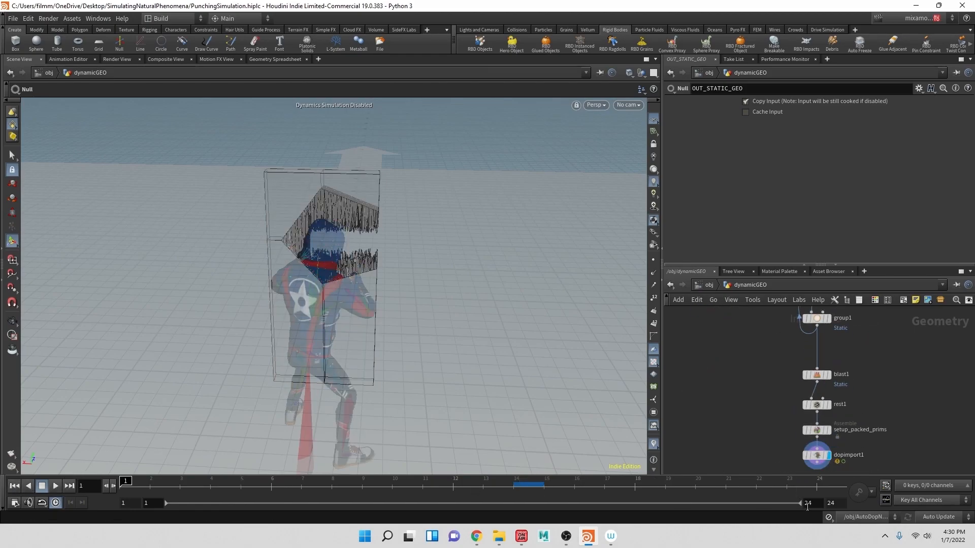
click(827, 518)
key(ctrl+s)
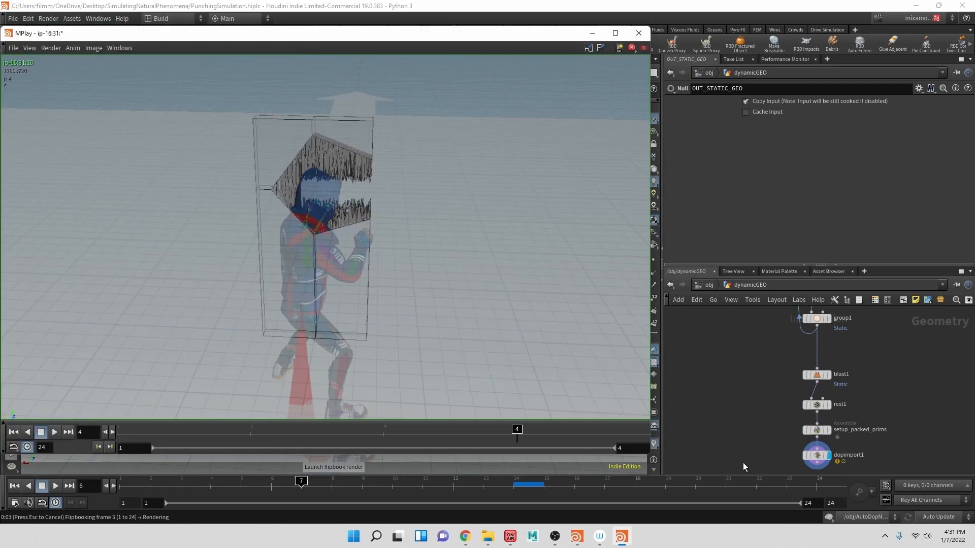
Stop the running flipbook and render a new one of the whole scene at object level from a side view
key(Escape)
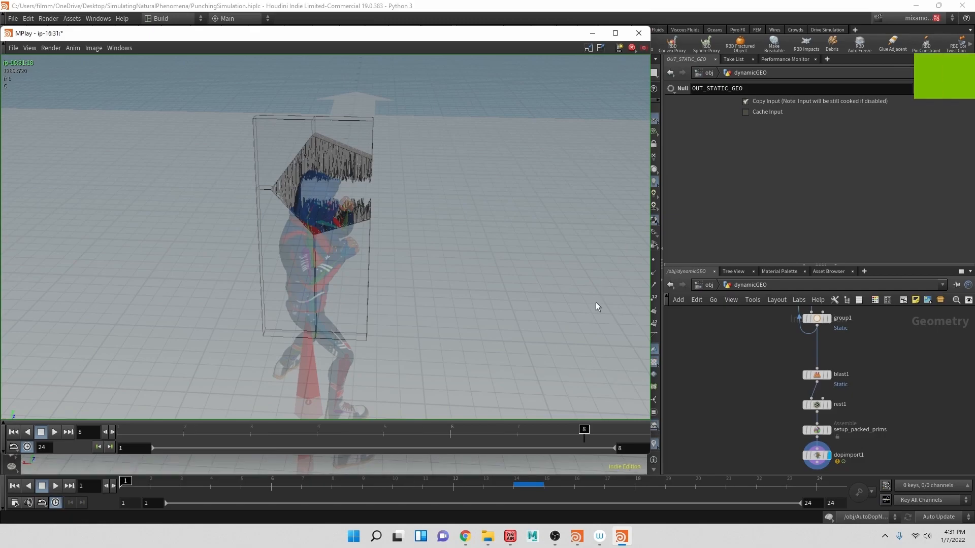
alt+drag(470, 333, 346, 326)
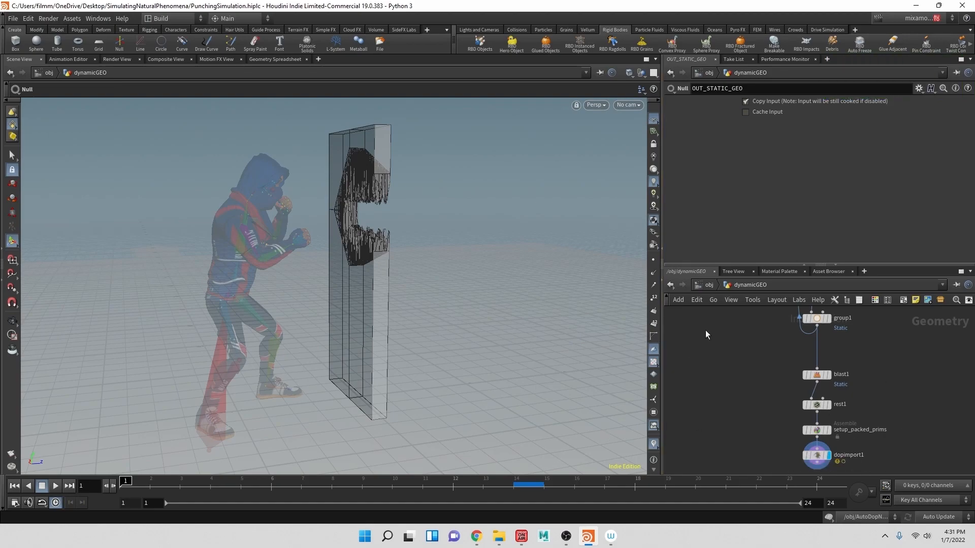
click(709, 285)
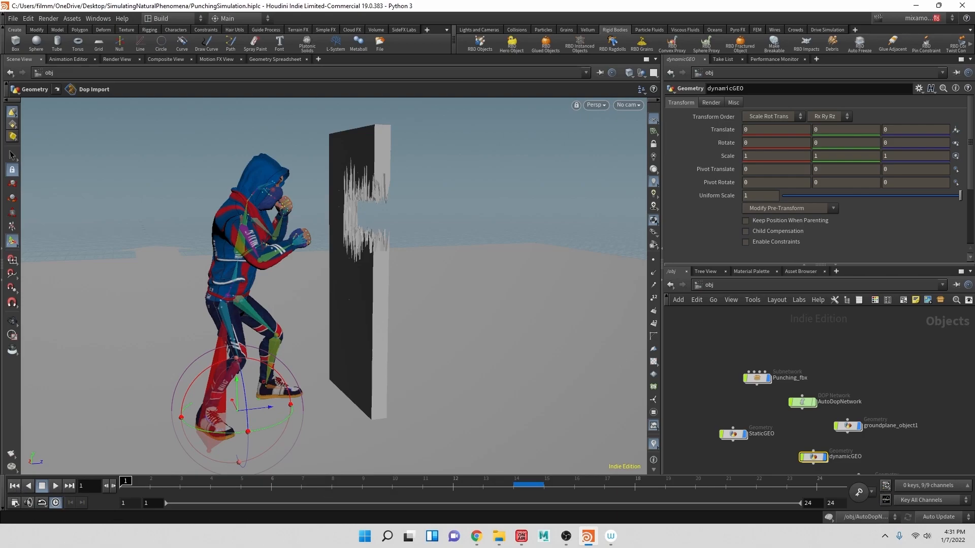
click(11, 454)
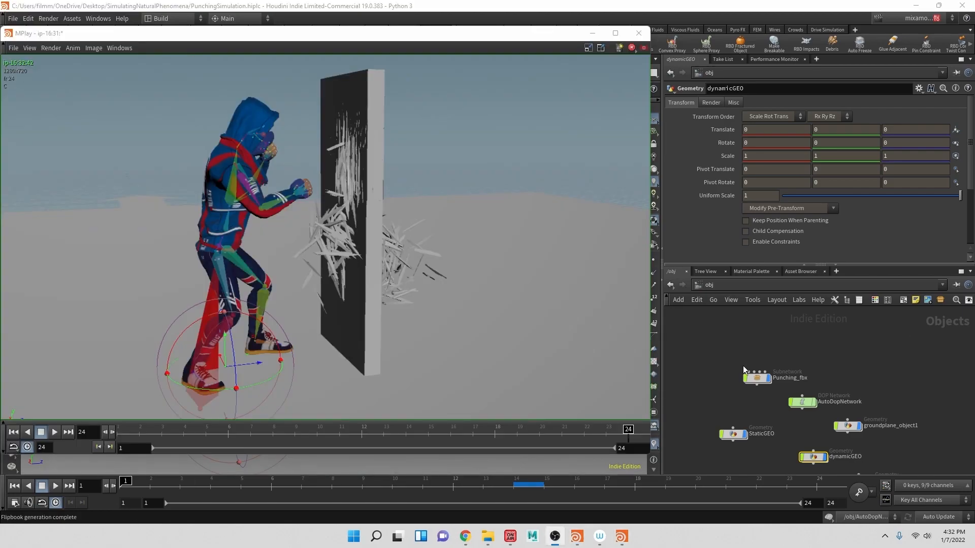
Play the rendered flipbook from its first frame to review the punch and the door's breakage
click(338, 212)
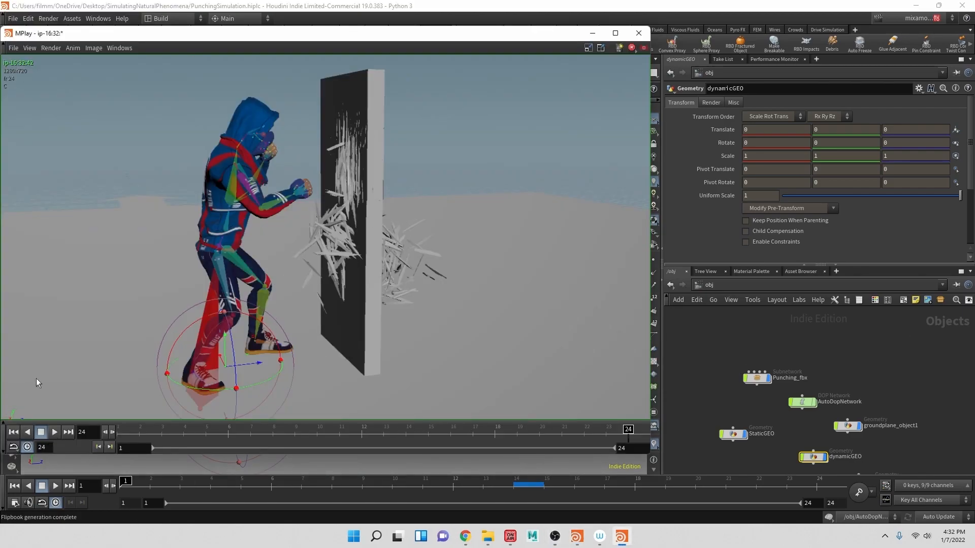
click(13, 432)
click(54, 432)
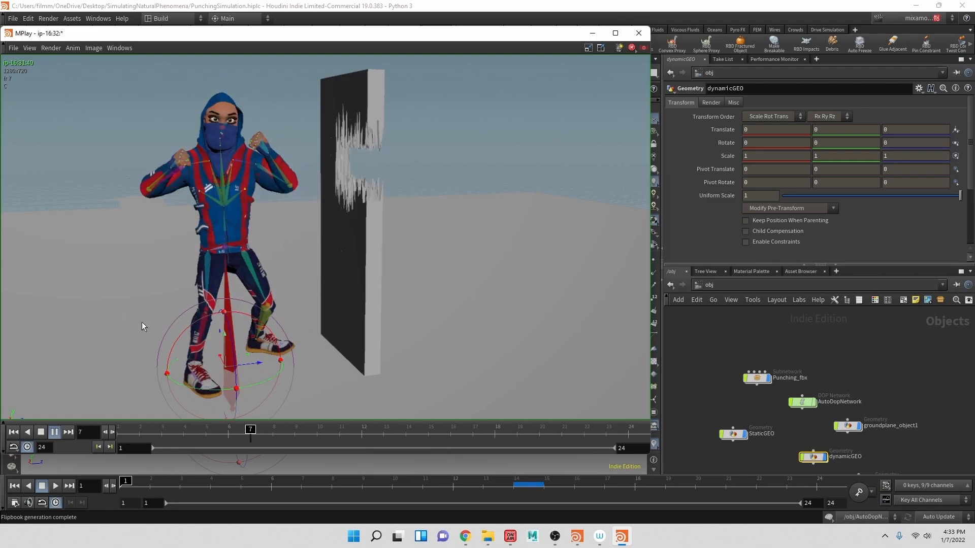
Rewind and close the rendered flipbook and examine the character and the broken door in the scene from several angles
click(14, 432)
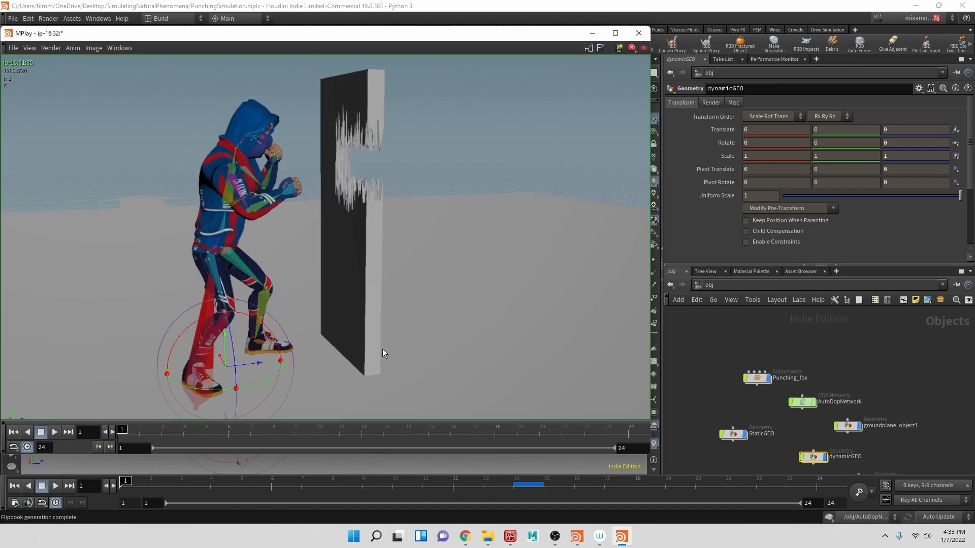
click(639, 33)
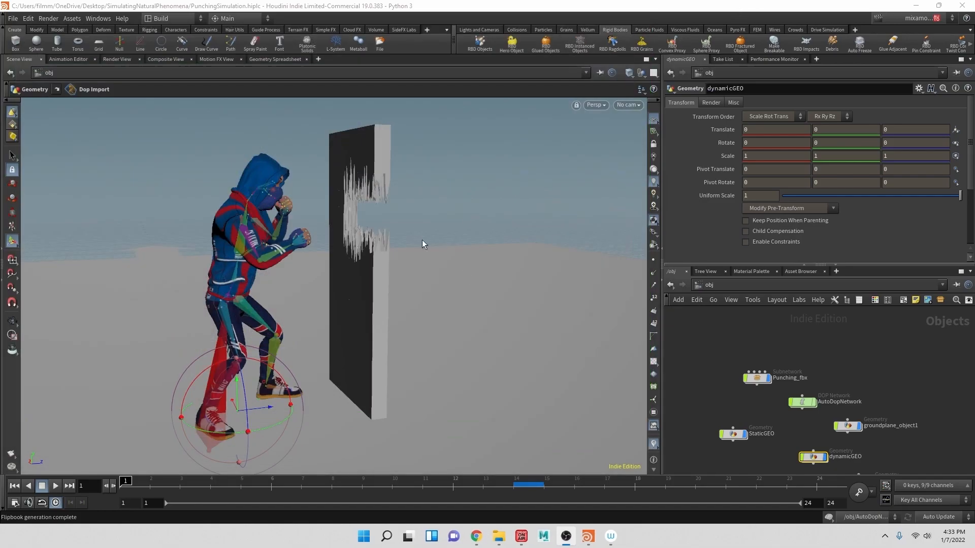
mouse_move(411, 249)
alt+mouse_down()
mouse_move(401, 248)
mouse_move(415, 222)
mouse_move(414, 236)
alt+mouse_up()
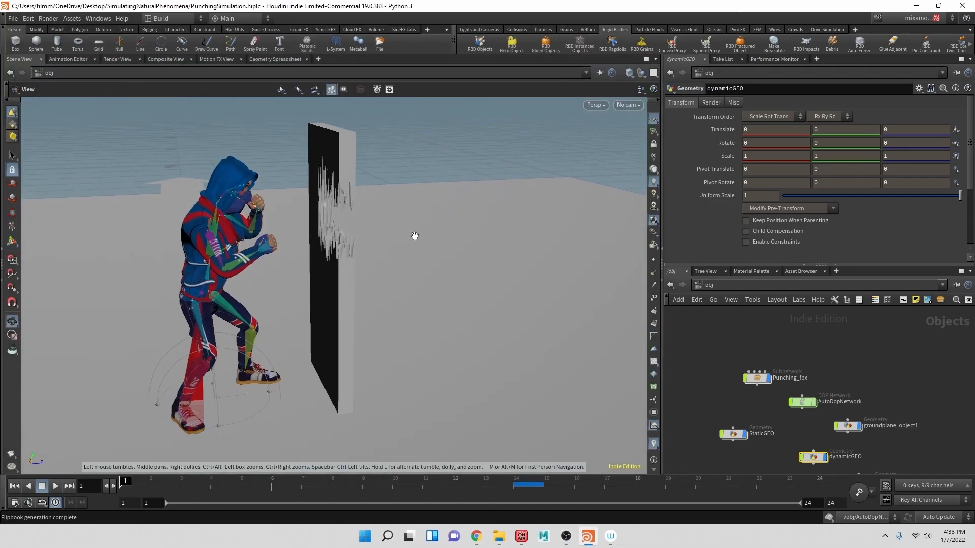
alt+middle_drag(413, 237, 410, 257)
mouse_move(348, 246)
mouse_down()
mouse_move(374, 242)
mouse_move(367, 246)
mouse_up()
key(Return)
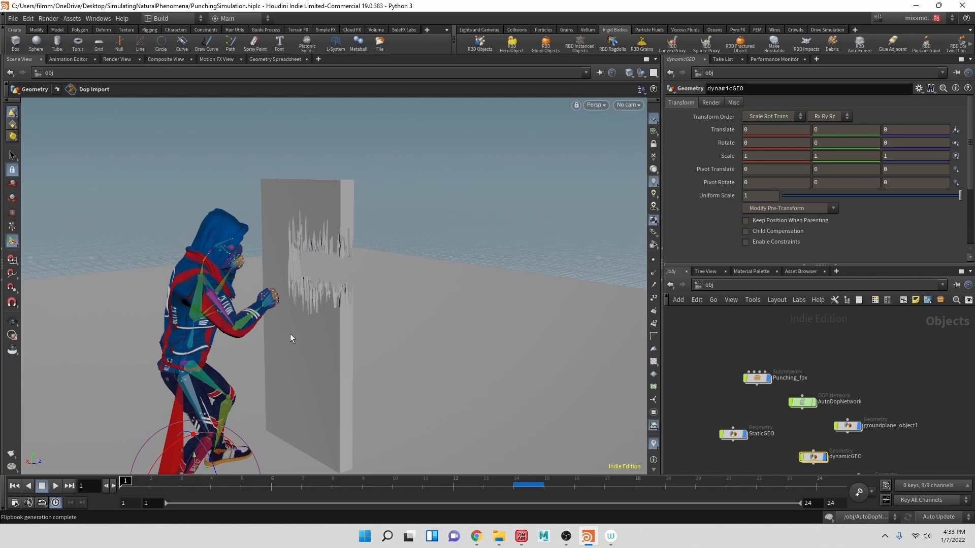
alt+drag(324, 257, 286, 252)
alt+middle_drag(325, 259, 398, 252)
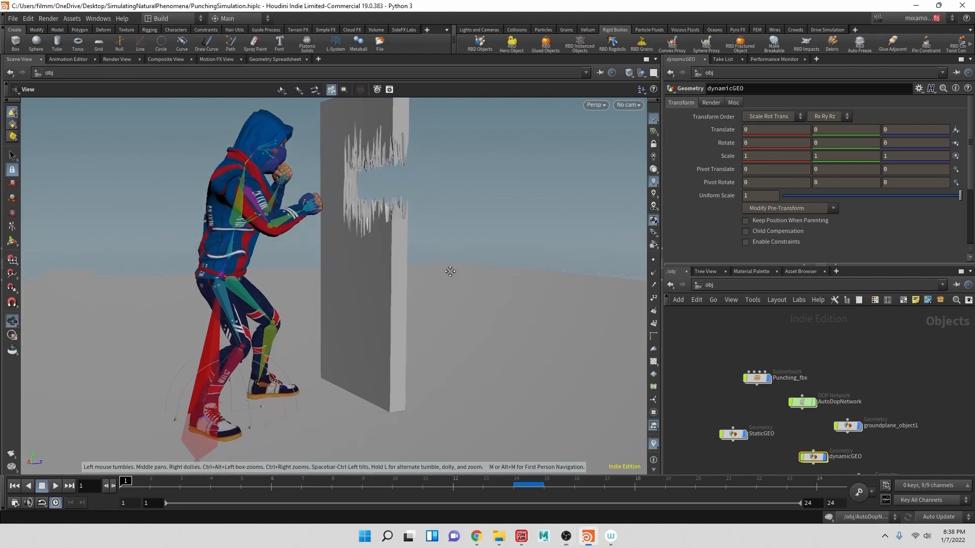
middle_drag(450, 272, 427, 394)
alt+drag(416, 282, 395, 288)
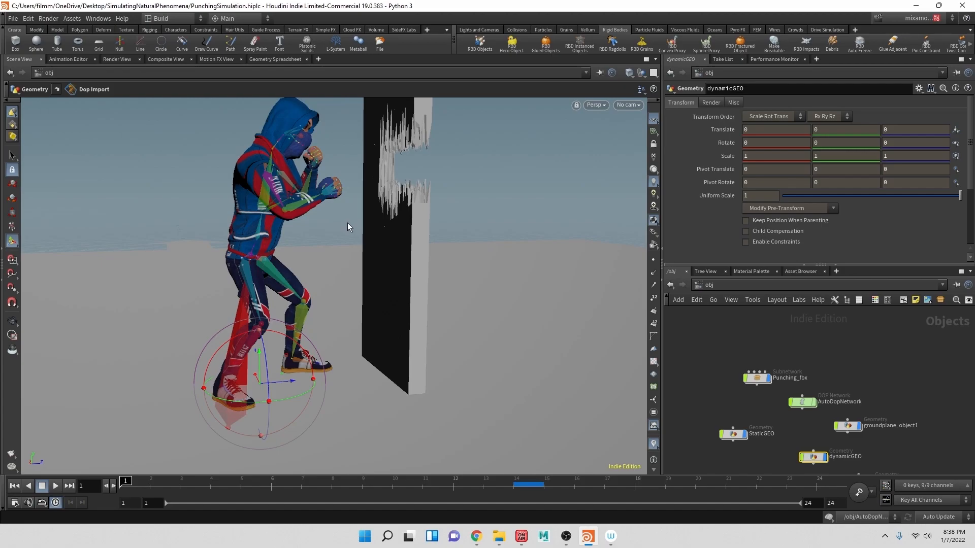
key(alt)
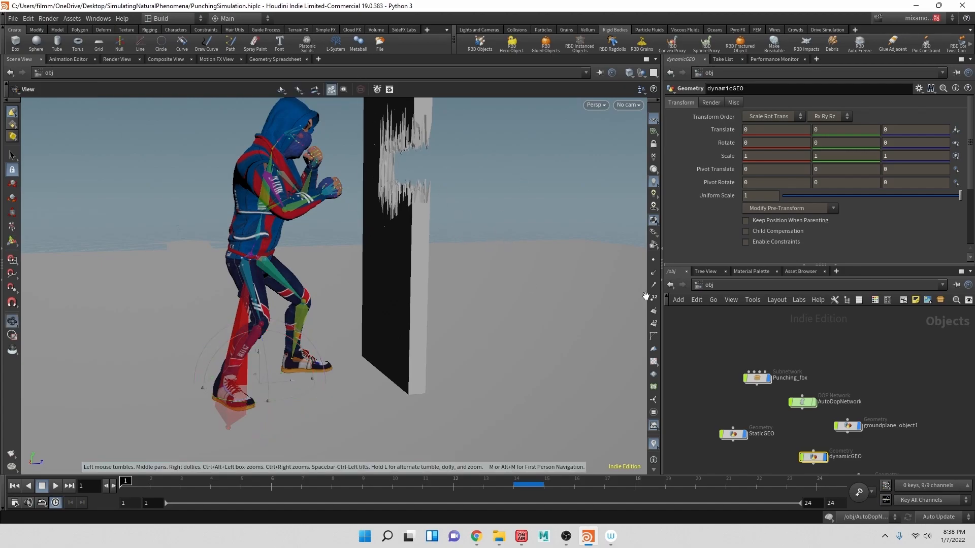
key(alt)
alt+middle_drag(218, 415, 196, 438)
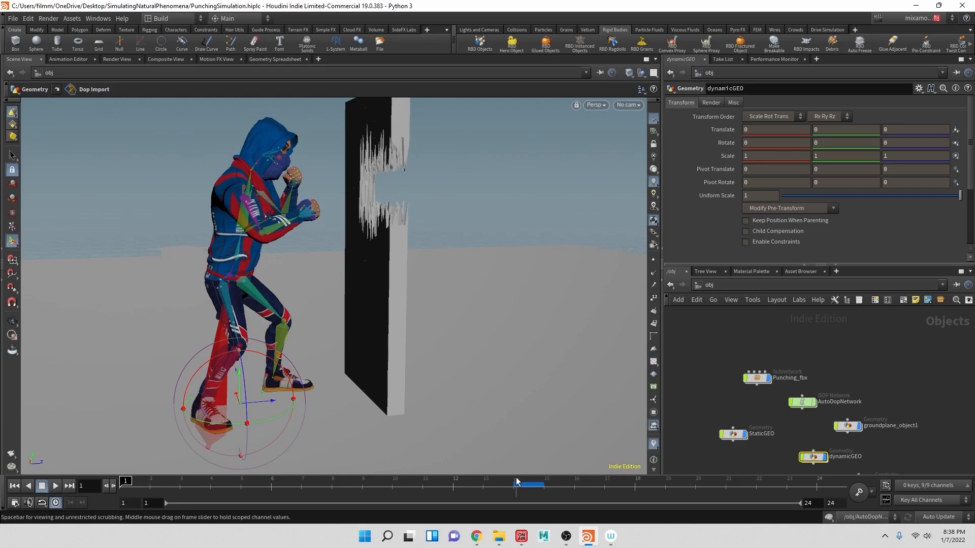
Move the dynamicGEO node beside StaticGEO and inspect the node network inside StaticGEO before returning to object level
middle_drag(740, 400, 703, 364)
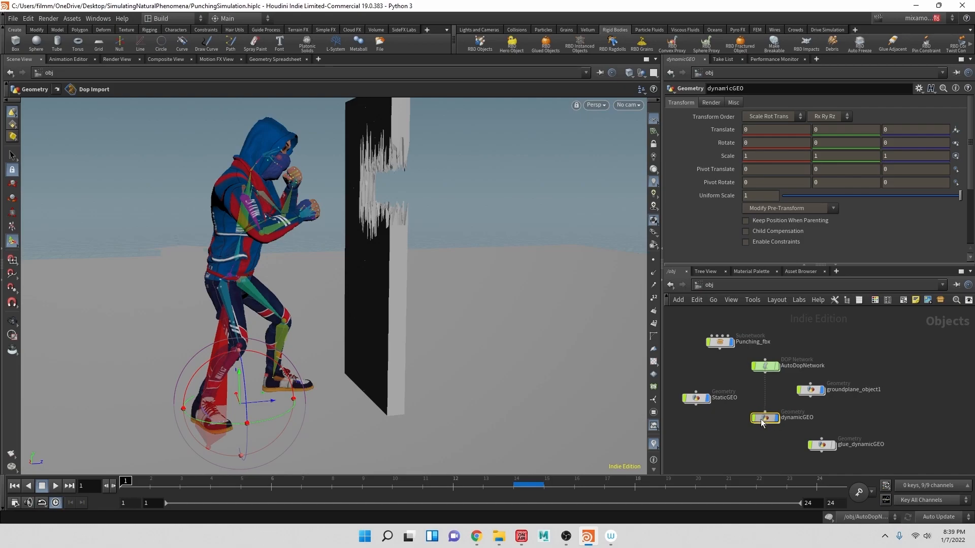
drag(775, 421, 754, 404)
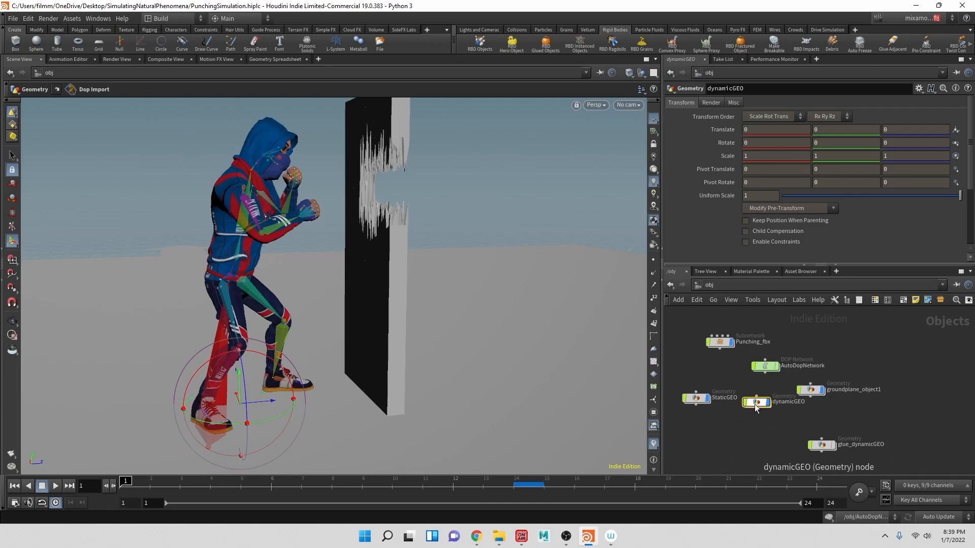
double_click(696, 398)
middle_drag(858, 412, 905, 340)
middle_drag(841, 390, 846, 446)
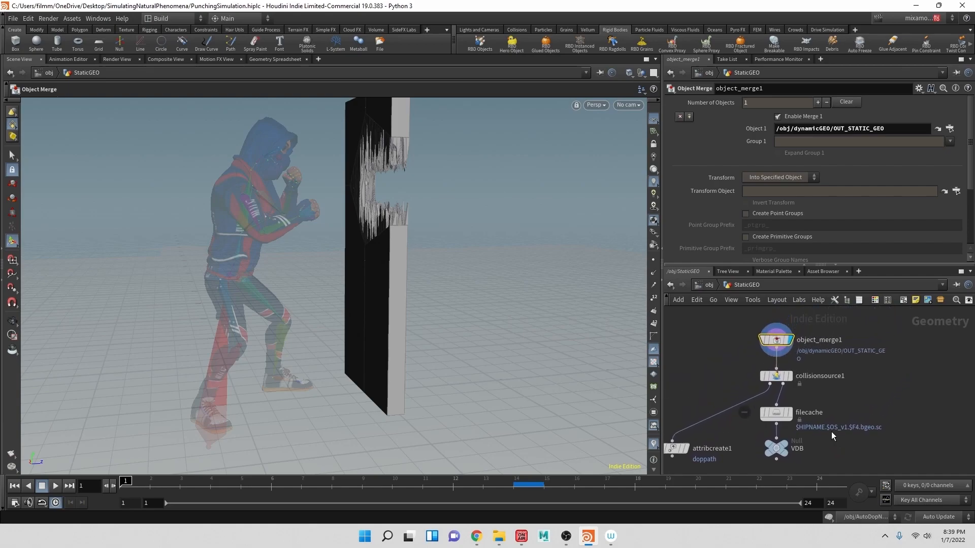
mouse_move(777, 345)
click(708, 284)
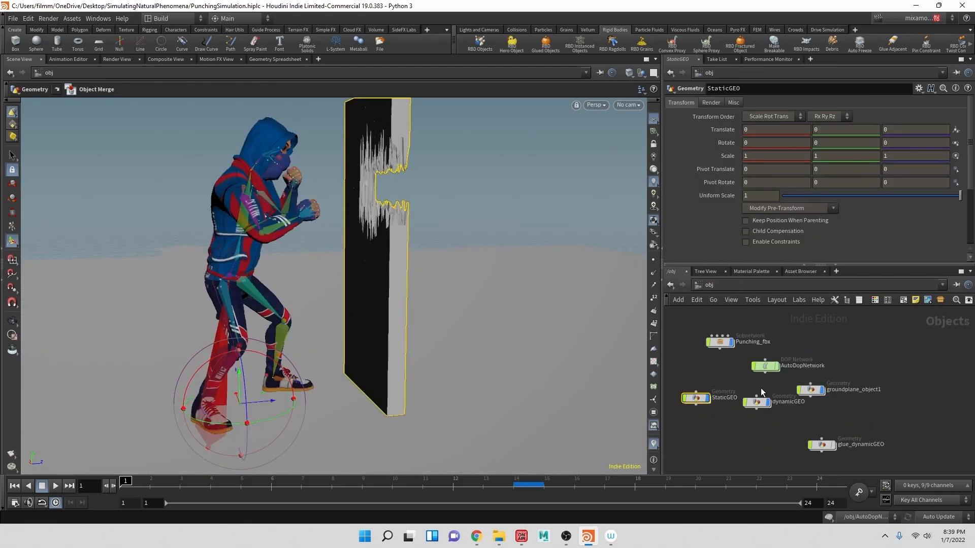
double_click(696, 400)
click(706, 285)
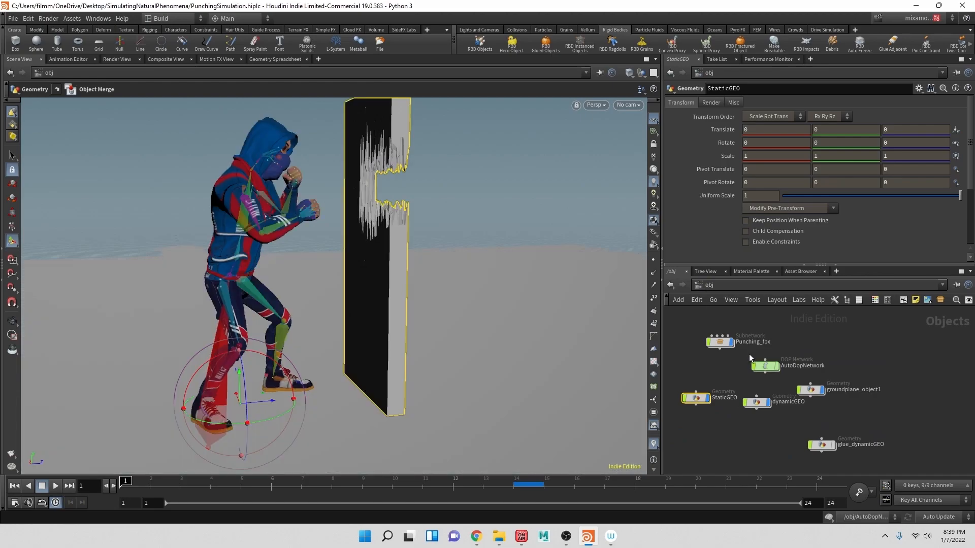
Inside dynamicGEO, add a Null node wired to the output of dopimport1
double_click(756, 403)
middle_drag(763, 366, 769, 481)
scroll(751, 379, down, 3)
scroll(748, 372, up, 1)
scroll(748, 371, up, 1)
middle_drag(735, 355, 730, 335)
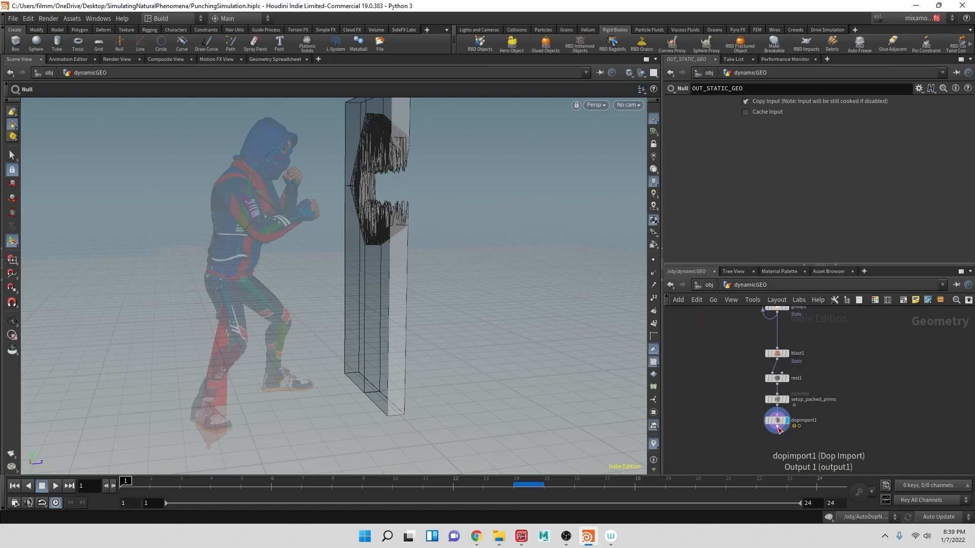
drag(777, 428, 780, 432)
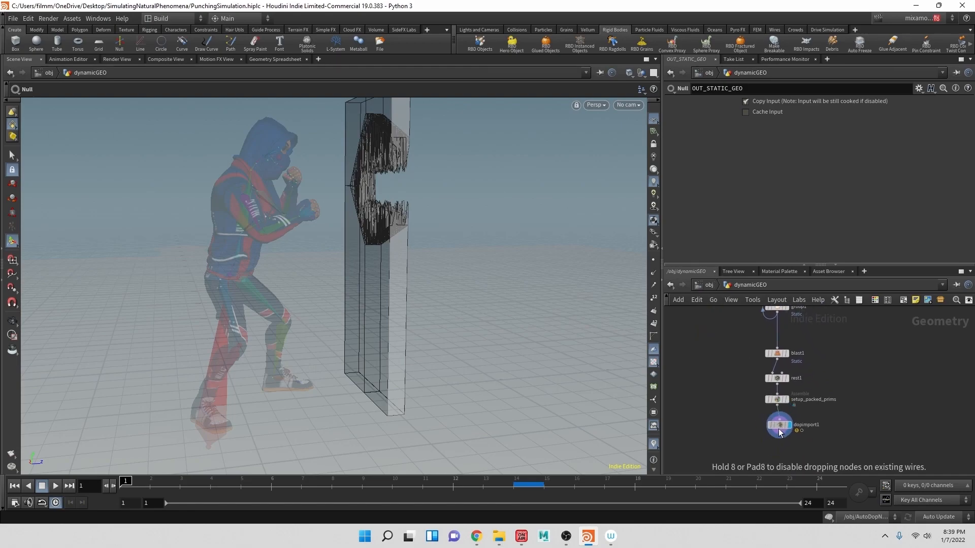
key(Tab)
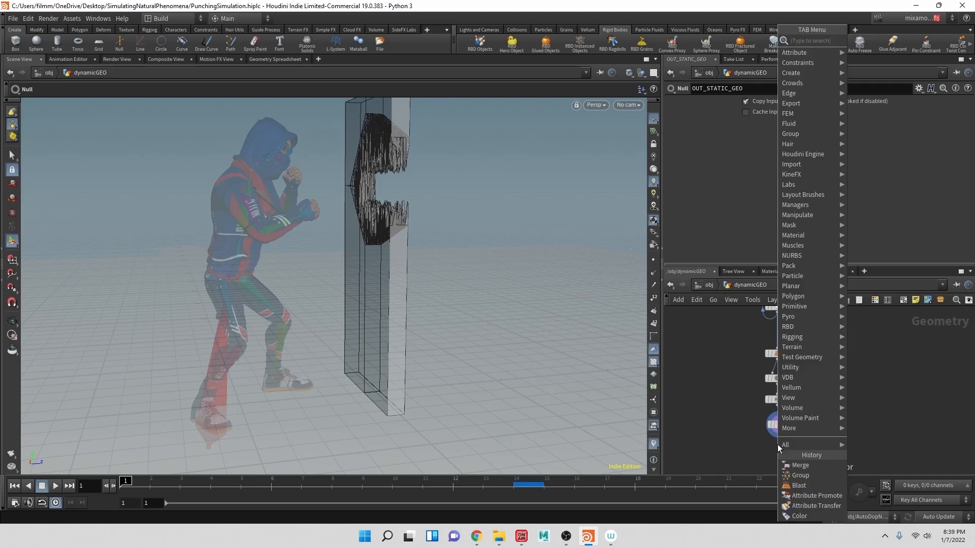
text(null)
key(Return)
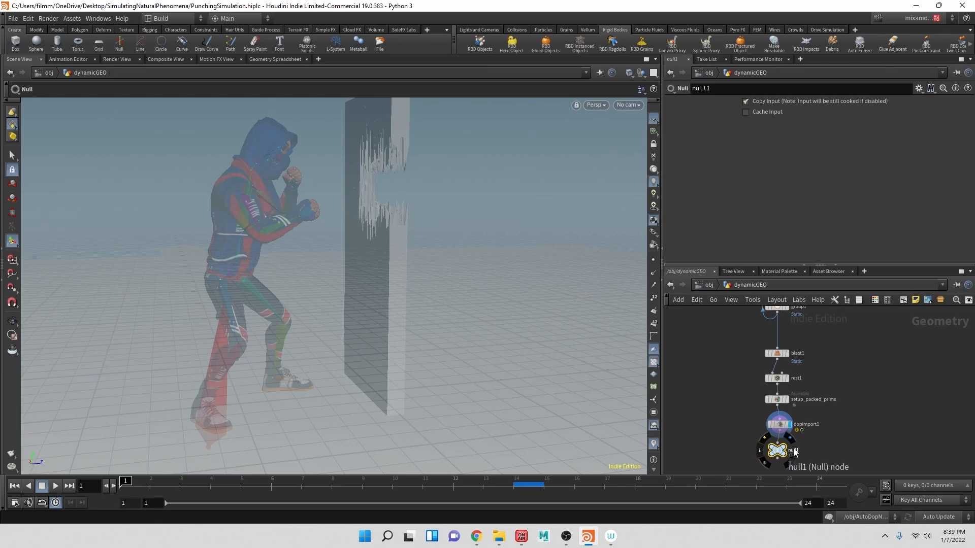
Rename the null below dopimport1 to OUT_DYNAMIC_GEO
double_click(793, 450)
text(OUT_)
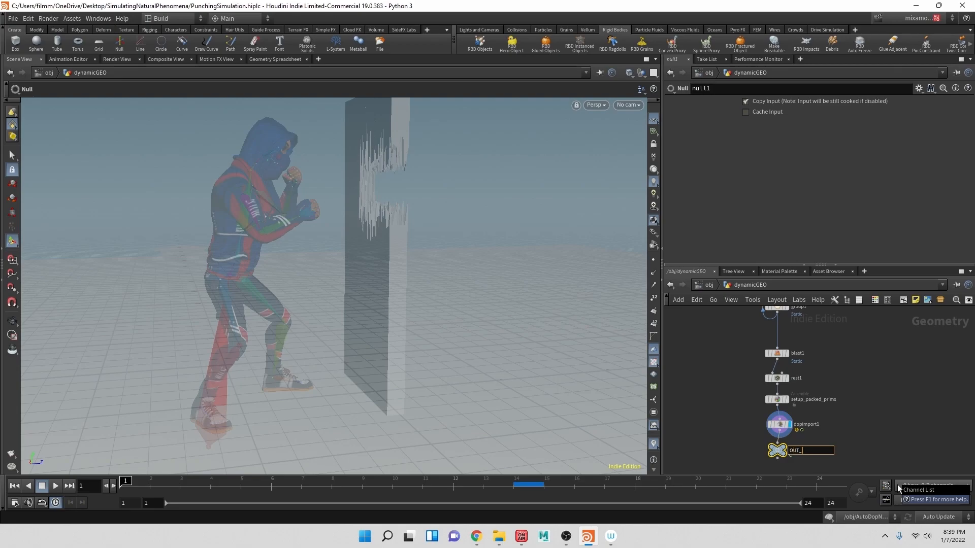
text(DYNAMIC_GEO)
key(Return)
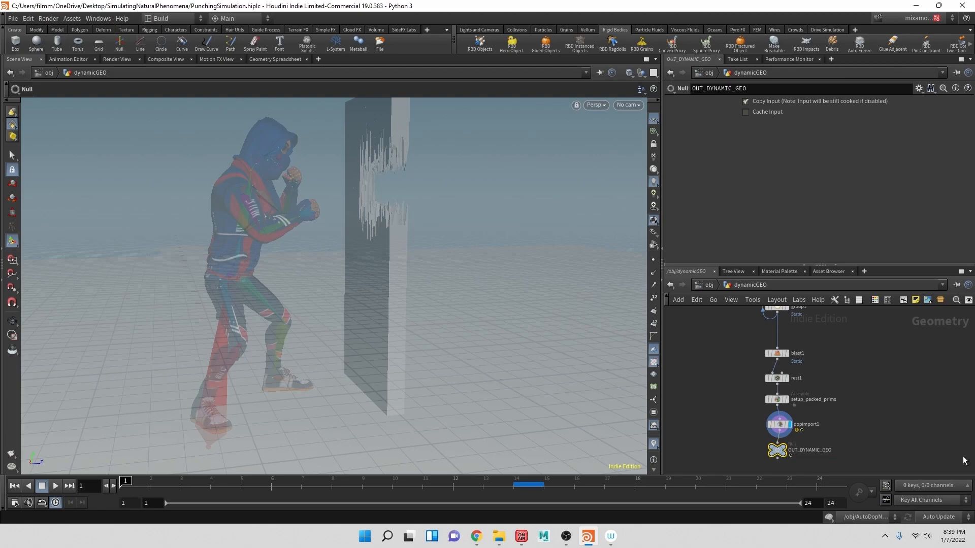
click(786, 449)
Add a second Null node wired to the output of box1
scroll(720, 386, down, 5)
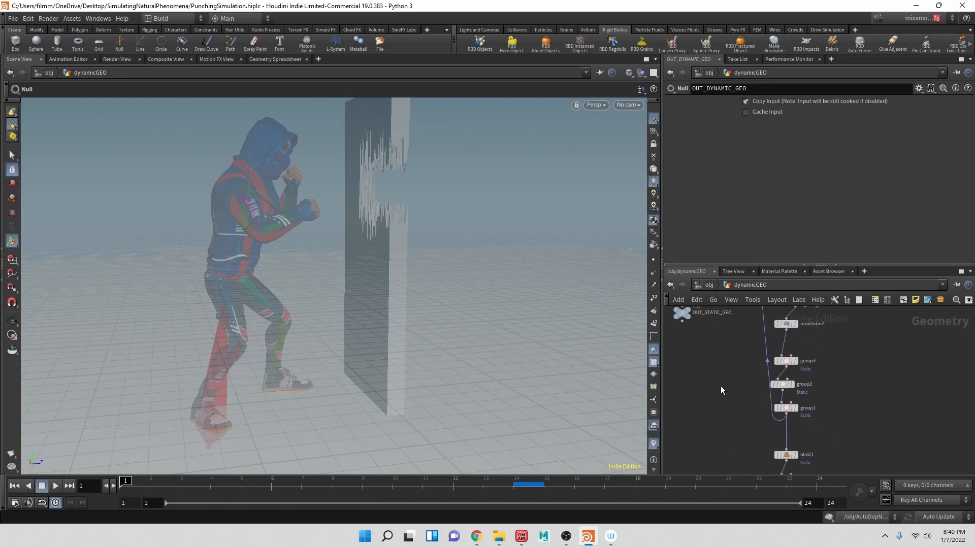
scroll(727, 422, up, 4)
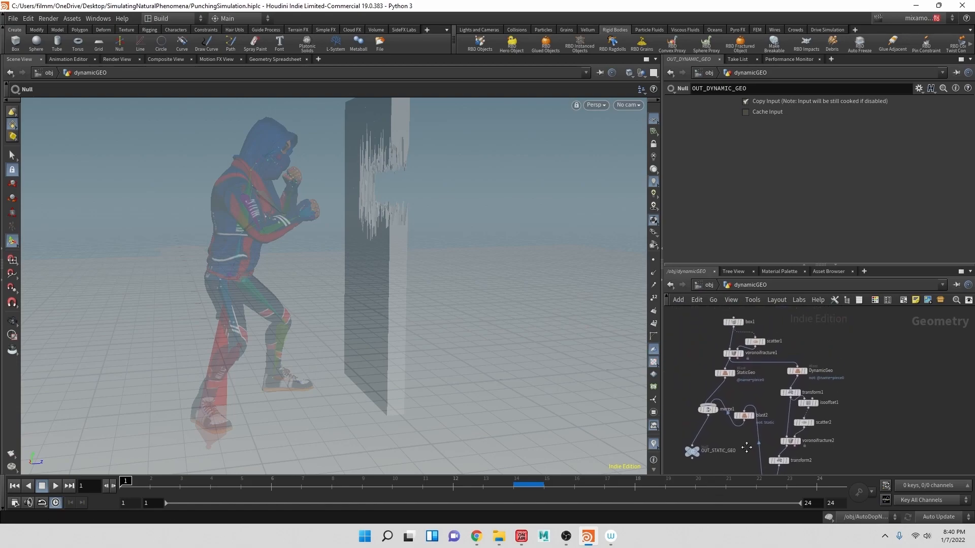
click(734, 328)
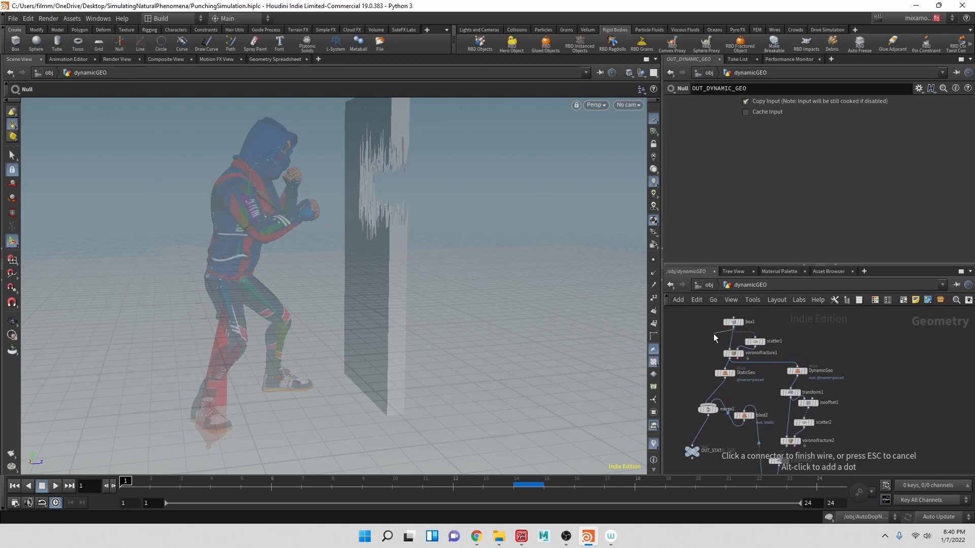
key(Tab)
text(null)
key(Return)
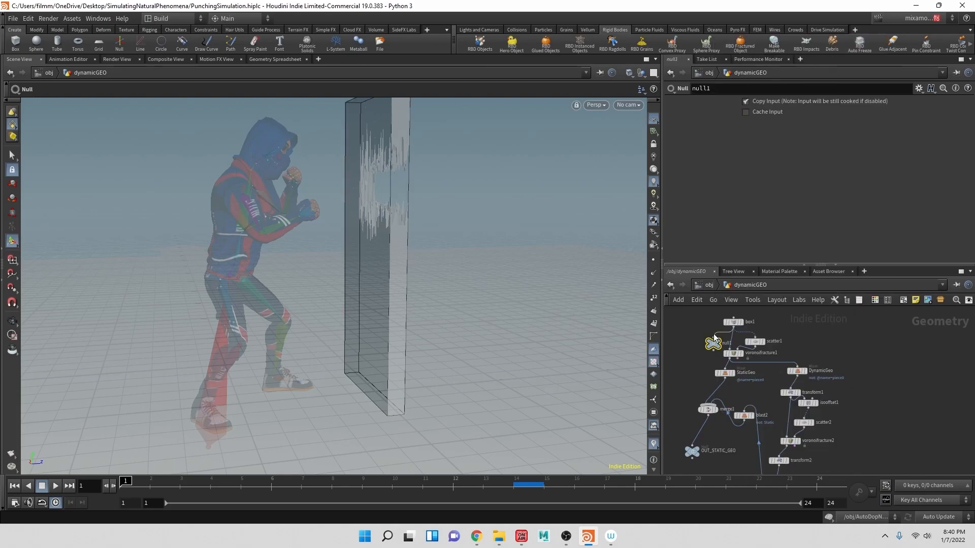
Rename the null branching from box1 to OUT_ORIGINAL_GEO
click(726, 344)
double_click(728, 344)
text(OUT_ORIGINAL_GO)
key(Return)
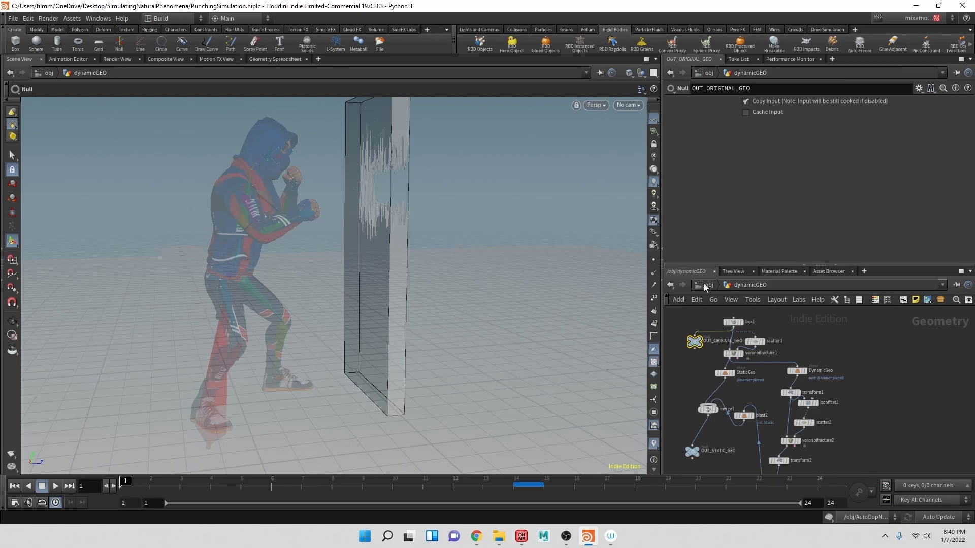
Return to object level and create a Geometry object named Door below StaticGEO
key(u)
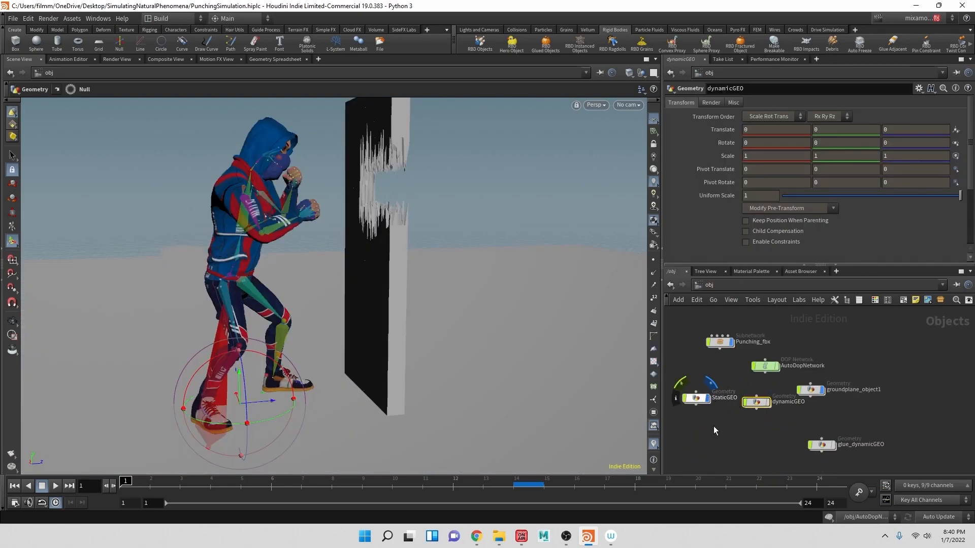
key(Tab)
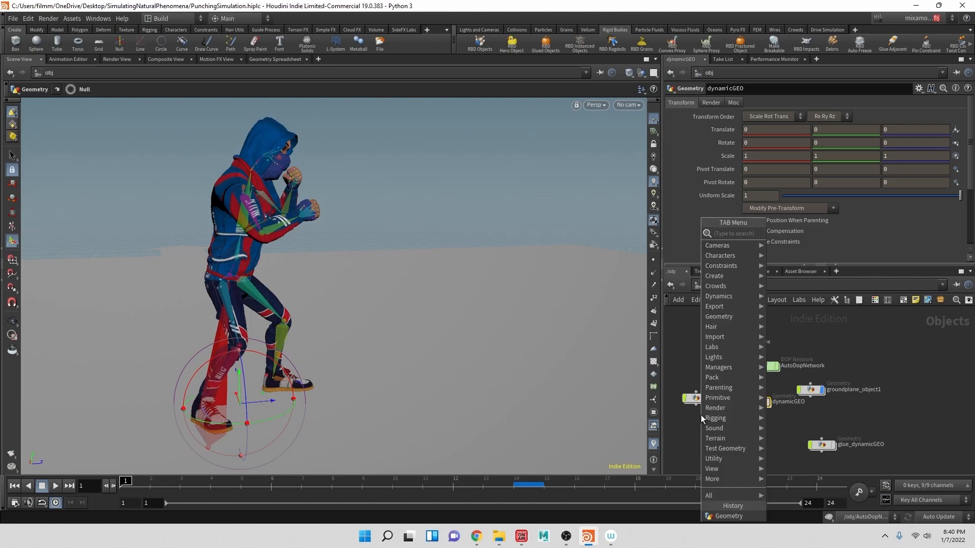
text(ge)
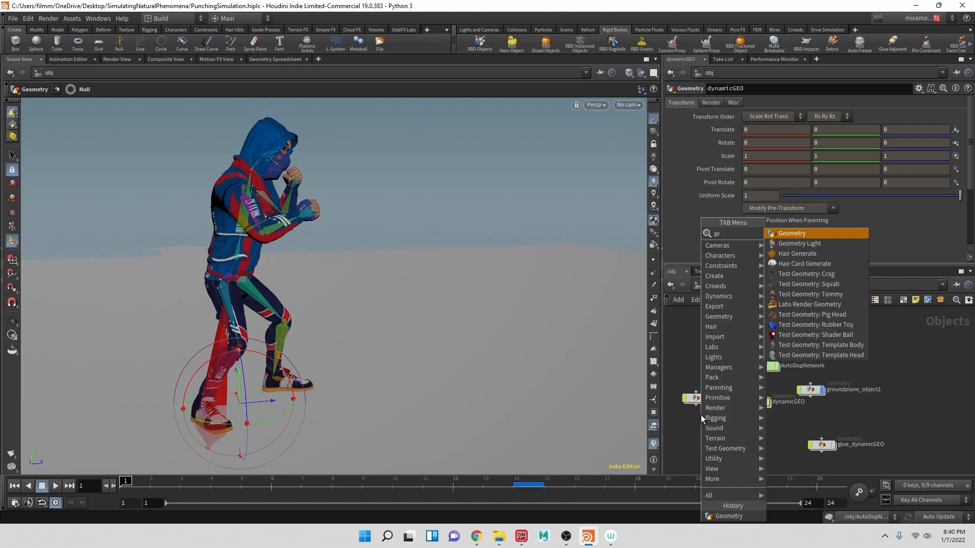
key(Return)
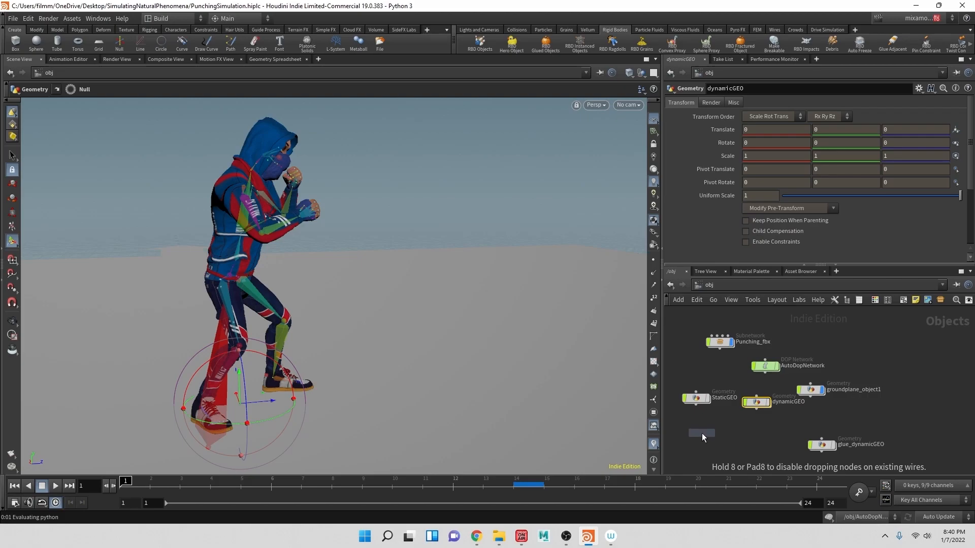
click(701, 434)
text(Door)
key(Return)
Inside Door, add an Object Merge node and duplicate it twice to get three side by side
double_click(701, 434)
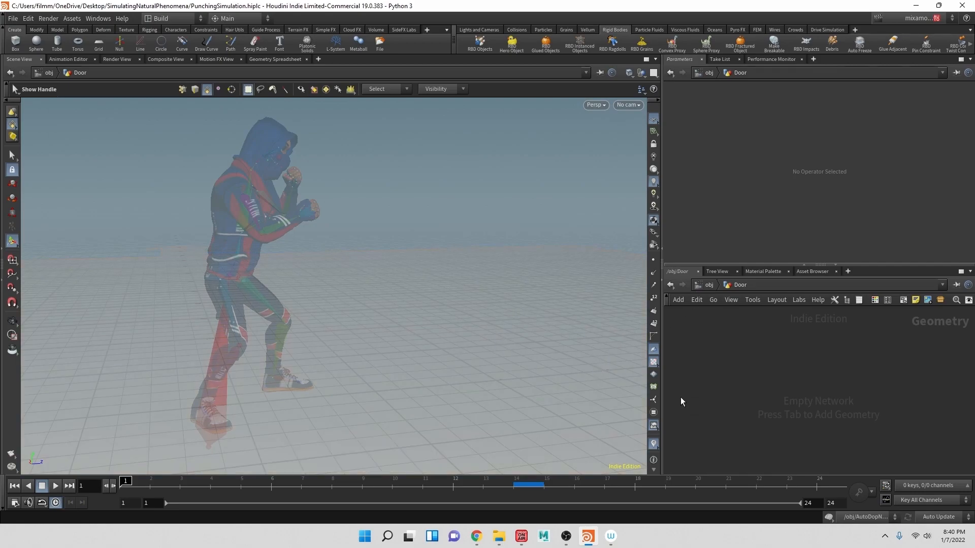
key(Tab)
text(obj)
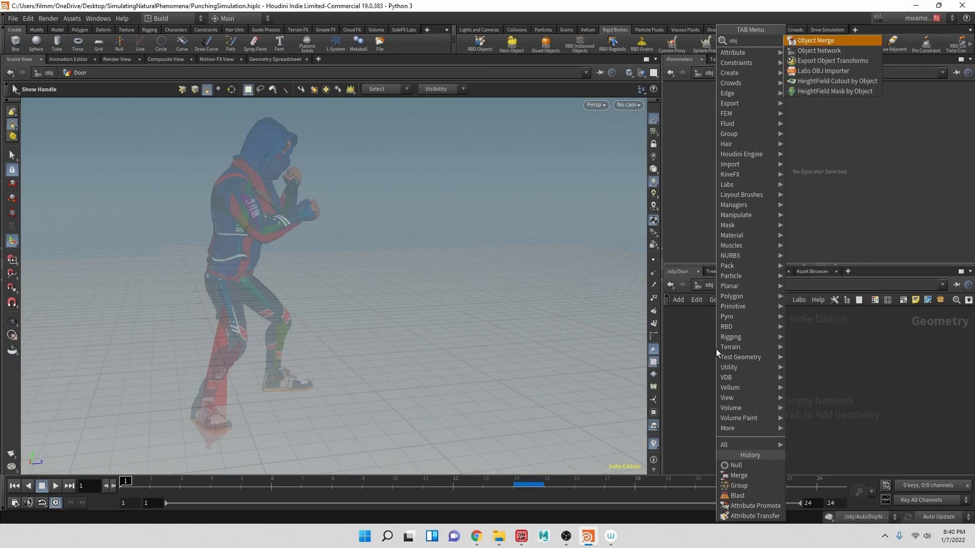
key(Return)
click(716, 349)
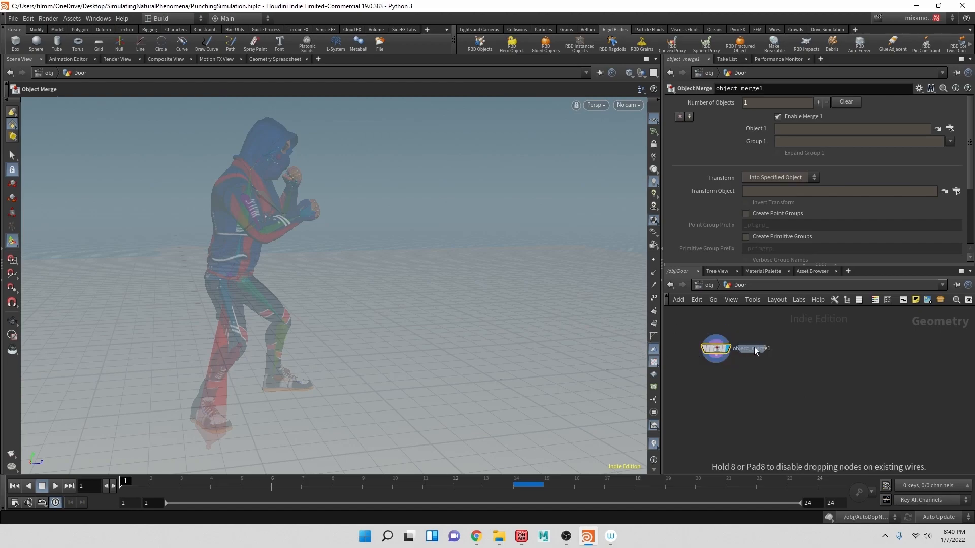
alt+drag(781, 348, 845, 348)
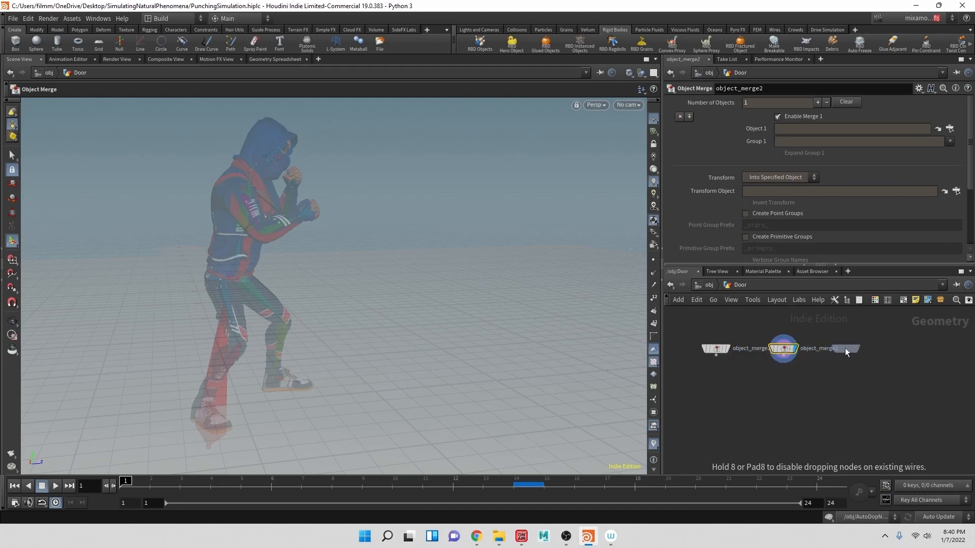
click(828, 352)
Set the first Object Merge node's Object 1 to /obj/dynamicGEO/OUT_ORIGINAL_GEO
click(719, 349)
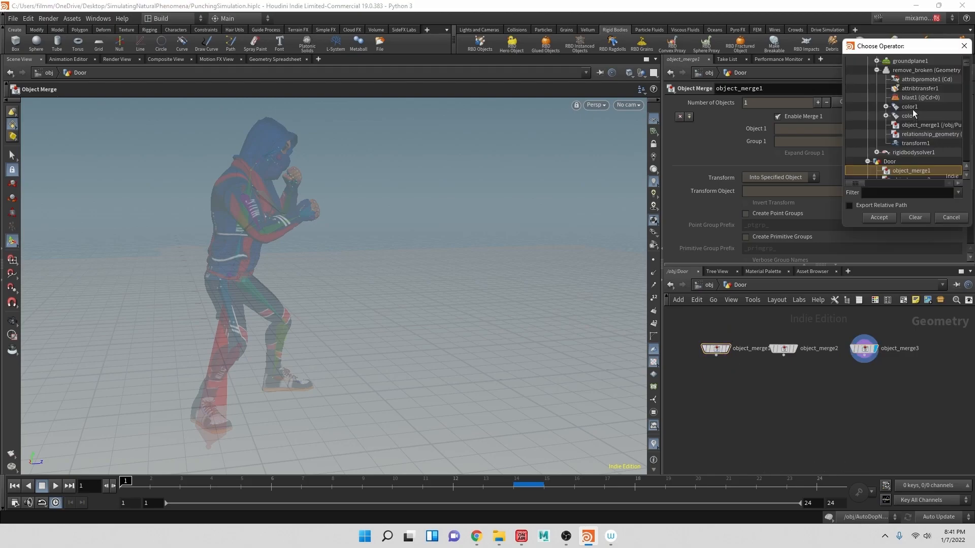
scroll(906, 131, up, 2)
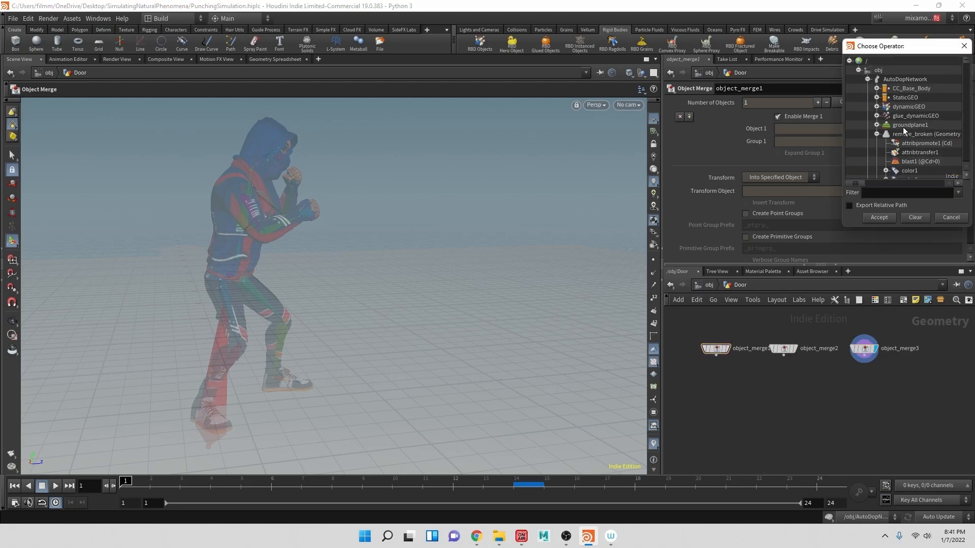
click(876, 134)
click(868, 81)
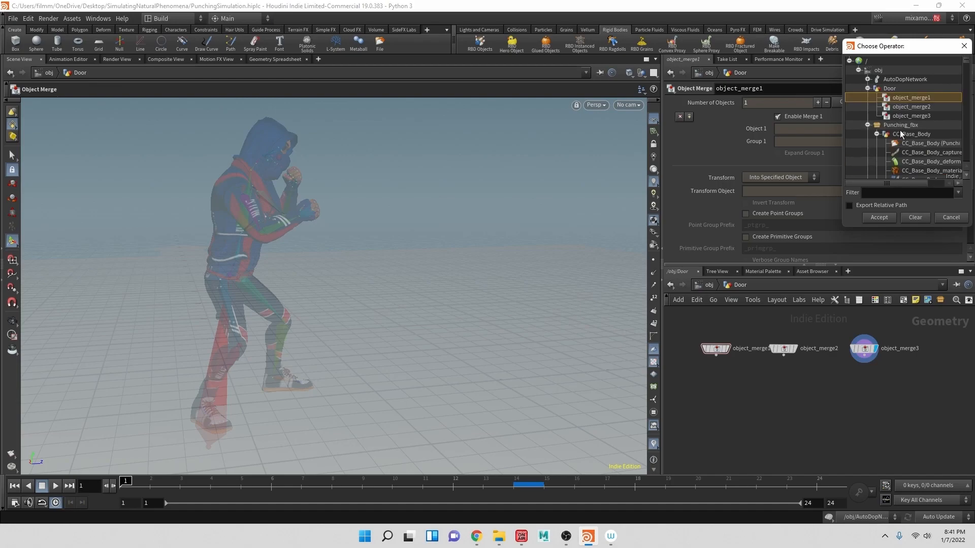
click(870, 126)
click(868, 143)
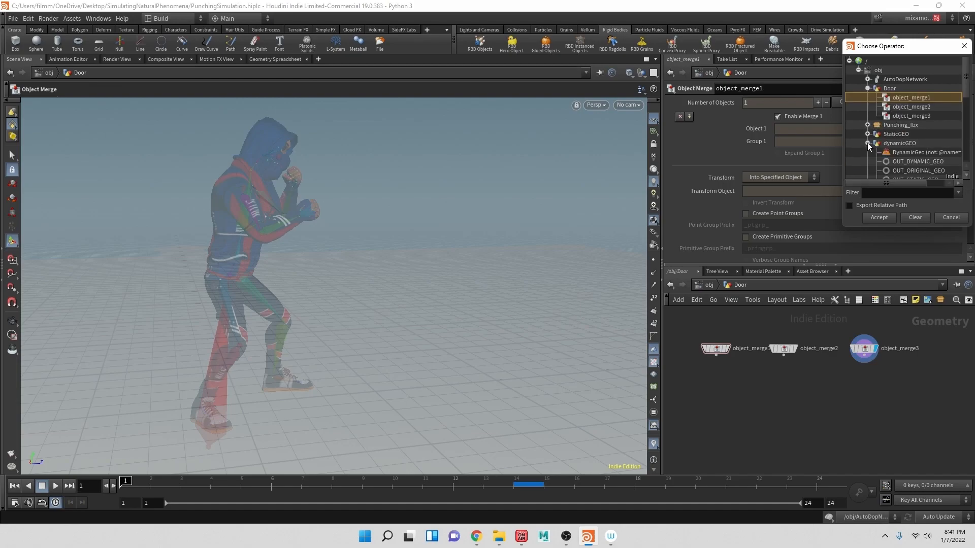
scroll(904, 155, down, 1)
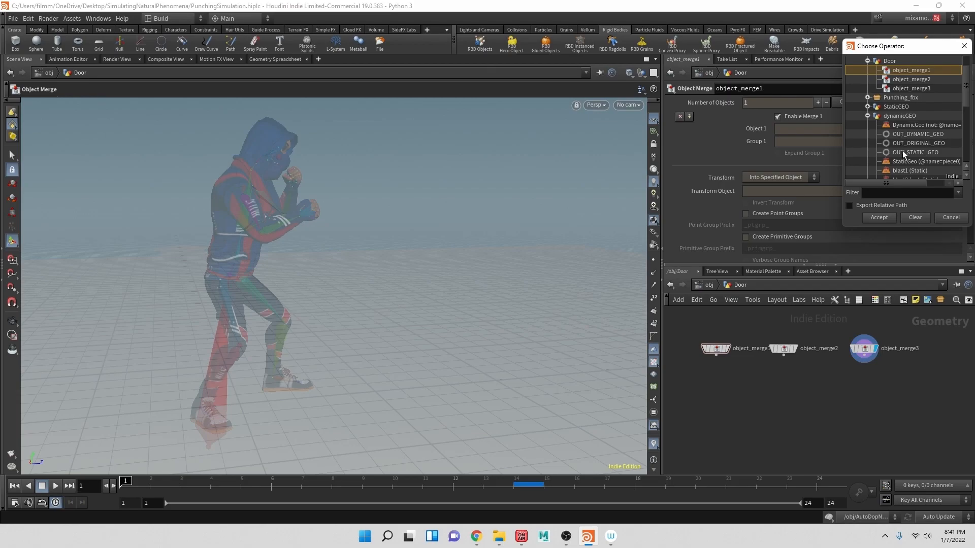
key(Escape)
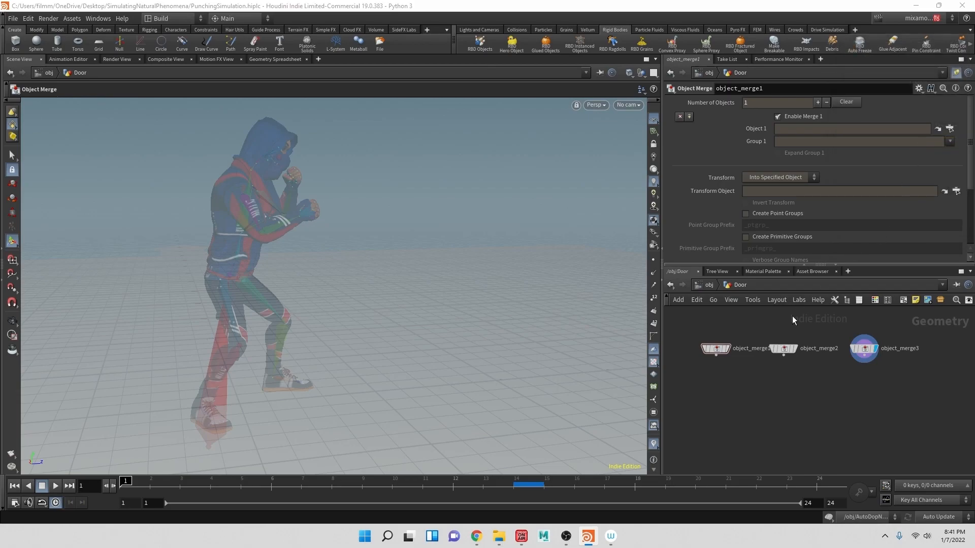
Space the original-geometry Object Merge away from its neighbour and rename it object_merge_ORIGINAL
drag(715, 349, 684, 350)
click(732, 351)
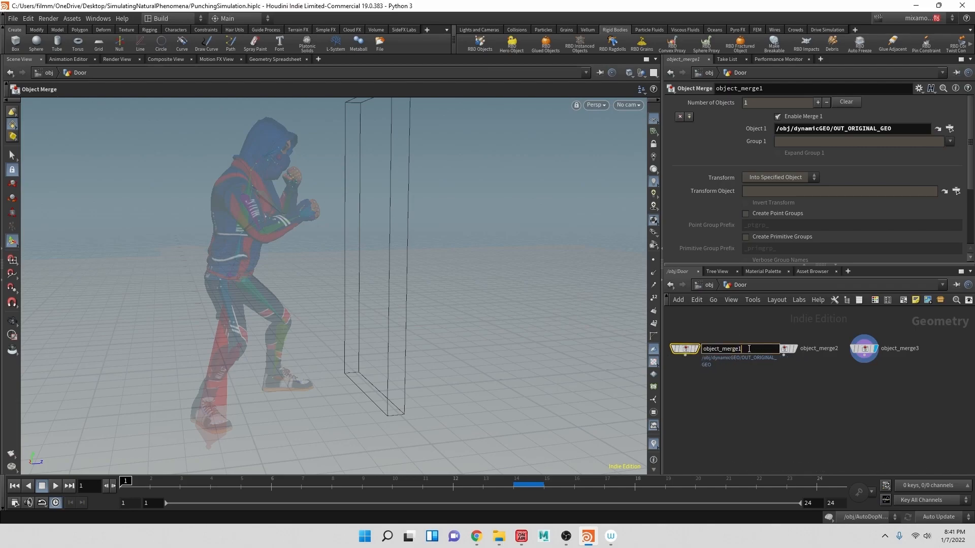
text(_ORIGINAL)
key(Return)
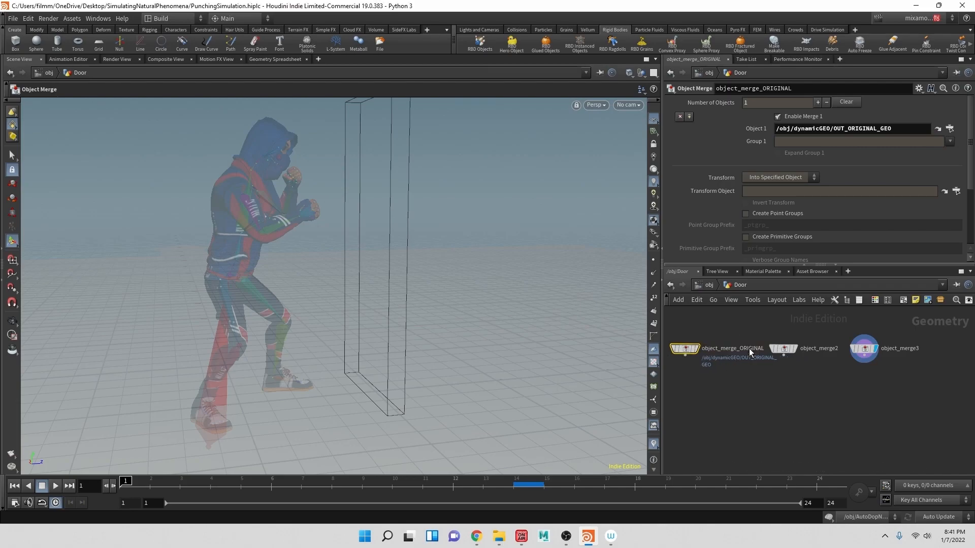
Set the second Object Merge's Object 1 to /obj/dynamicGEO/OUT_DYNAMIC_GEO and rename the node object_mergeDYNAMIC
click(783, 349)
click(950, 128)
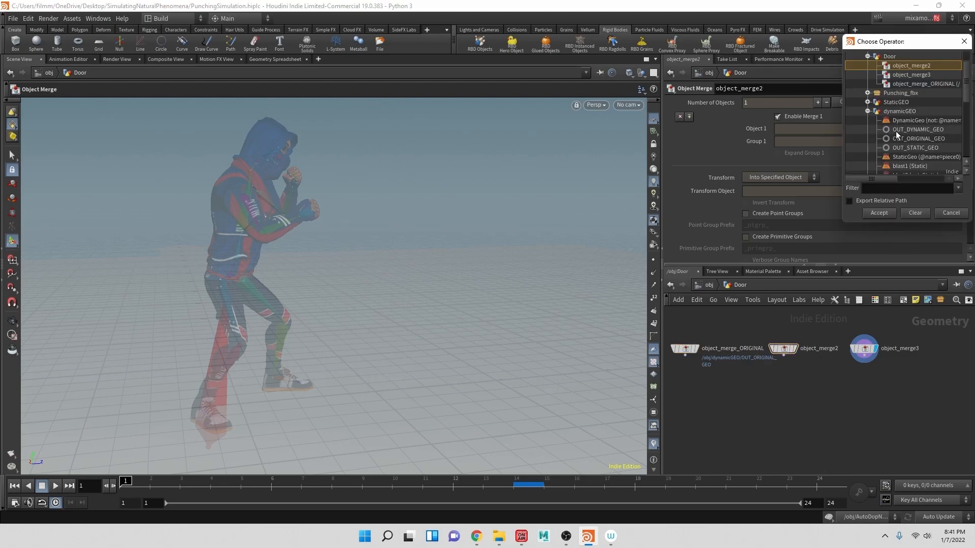
double_click(894, 130)
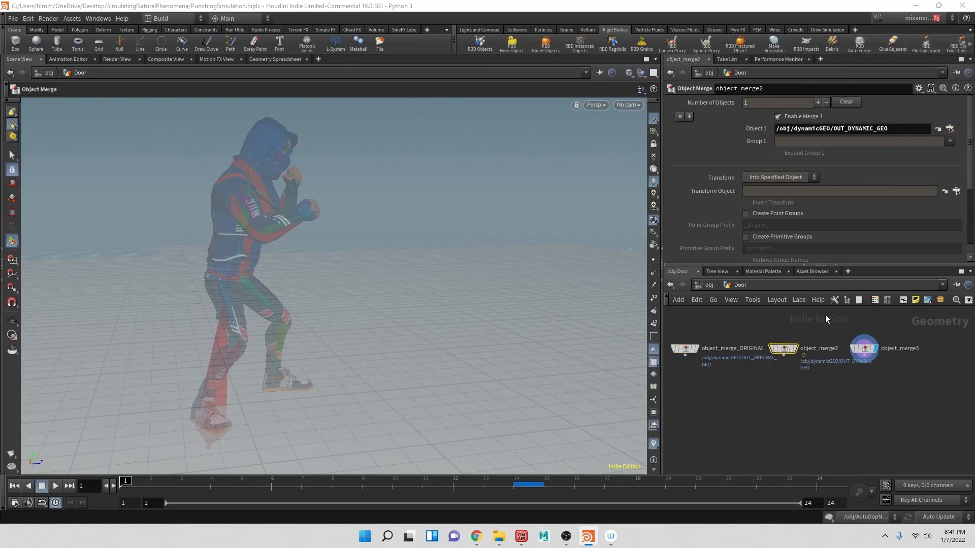
key(BackSpace)
text(D)
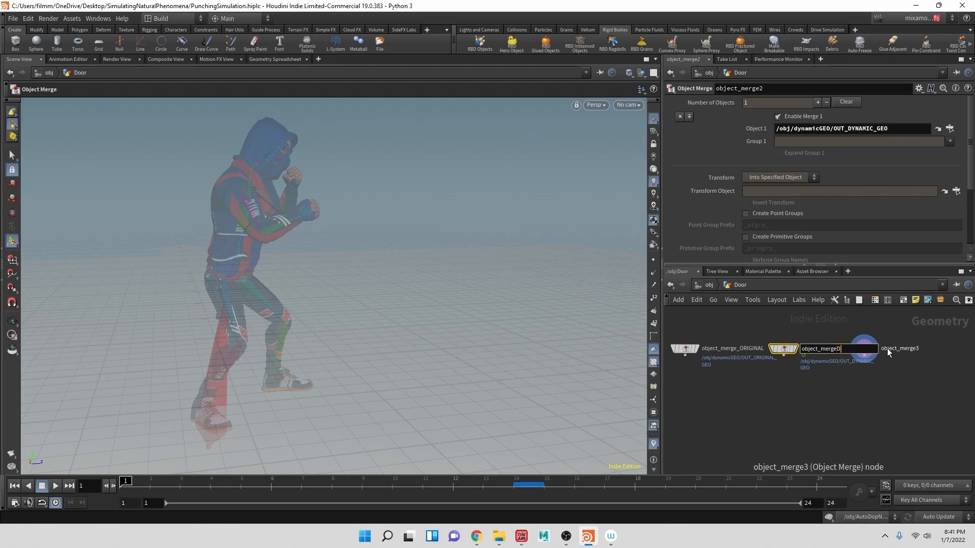
text(YNAMIC)
key(Return)
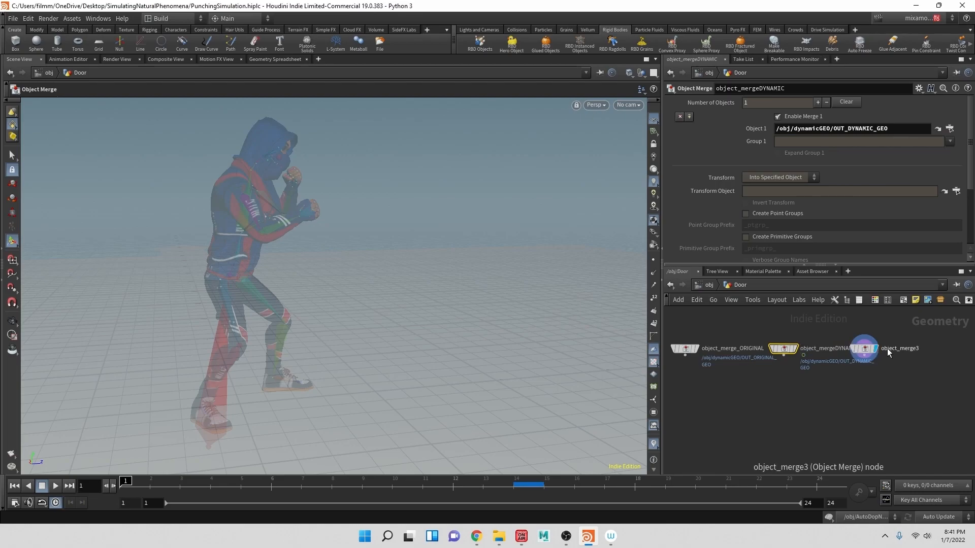
Rename the third Object Merge object_mergeStatic and set its Object 1 to OUT_STATIC_GEO in dynamicGEO
double_click(920, 348)
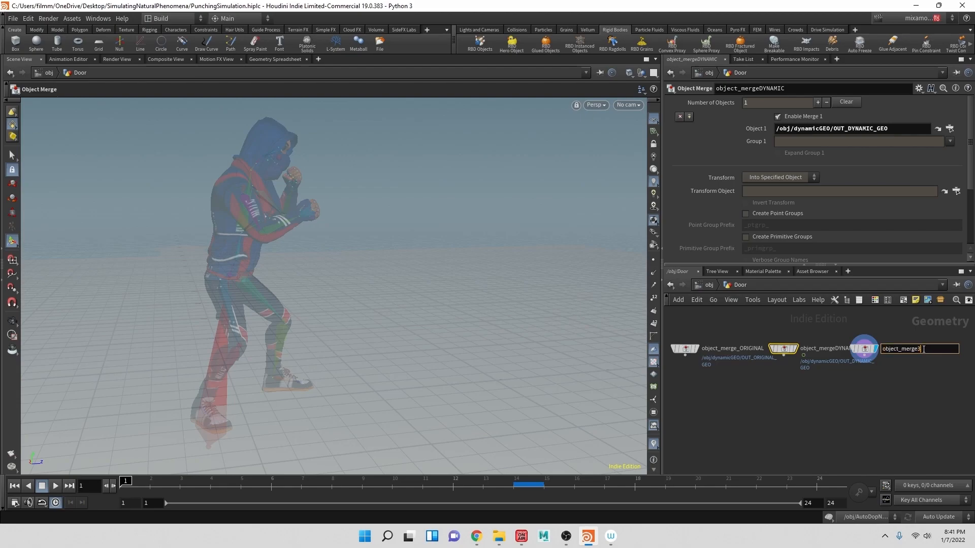
key(Return)
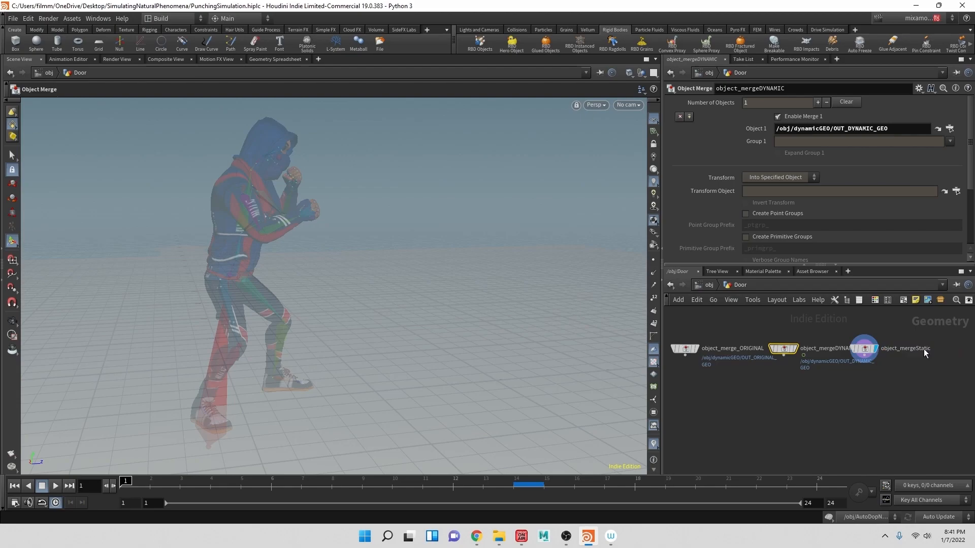
click(864, 349)
click(950, 129)
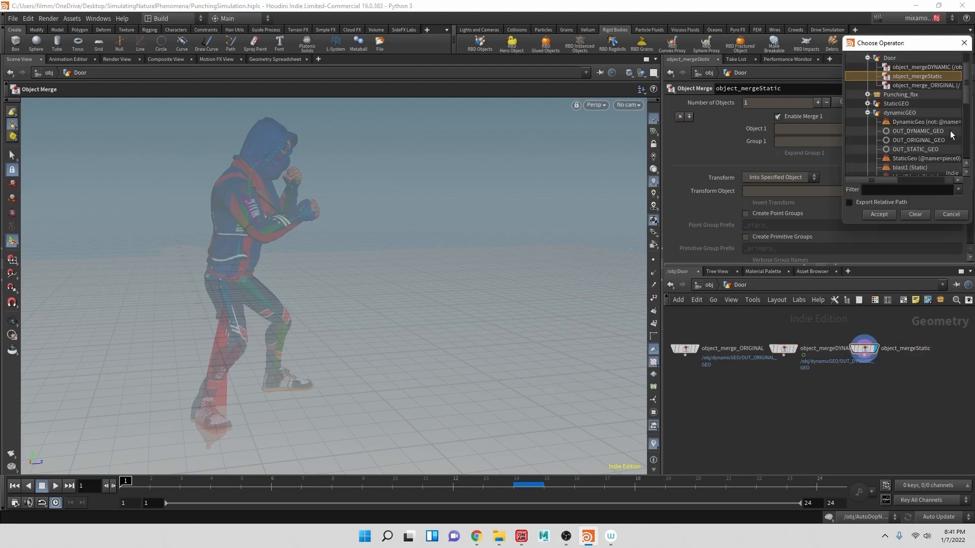
click(914, 149)
click(879, 215)
Add a Merge node combining object_mergeDYNAMIC and object_mergeStatic, and display its result
click(783, 355)
key(Tab)
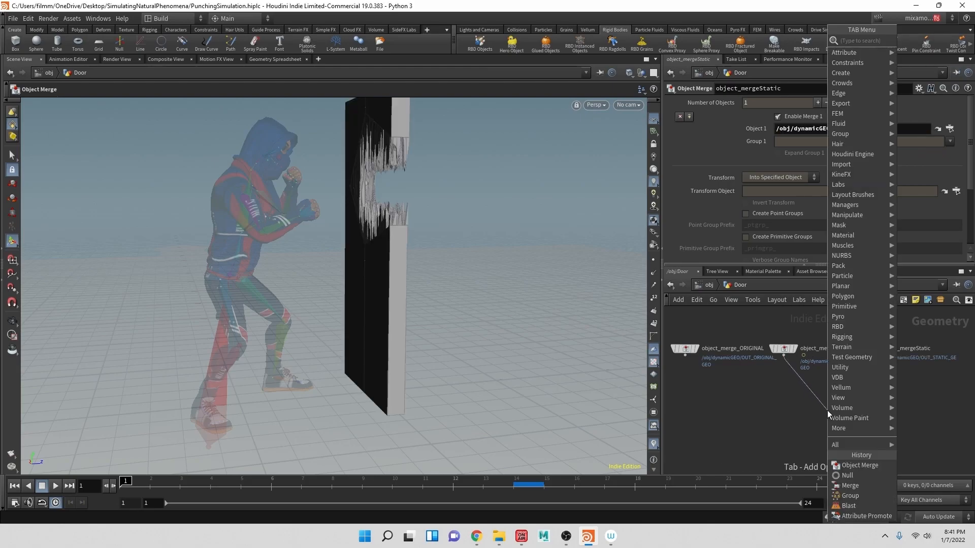
text(merge)
key(Return)
click(828, 412)
drag(865, 355, 834, 405)
click(840, 417)
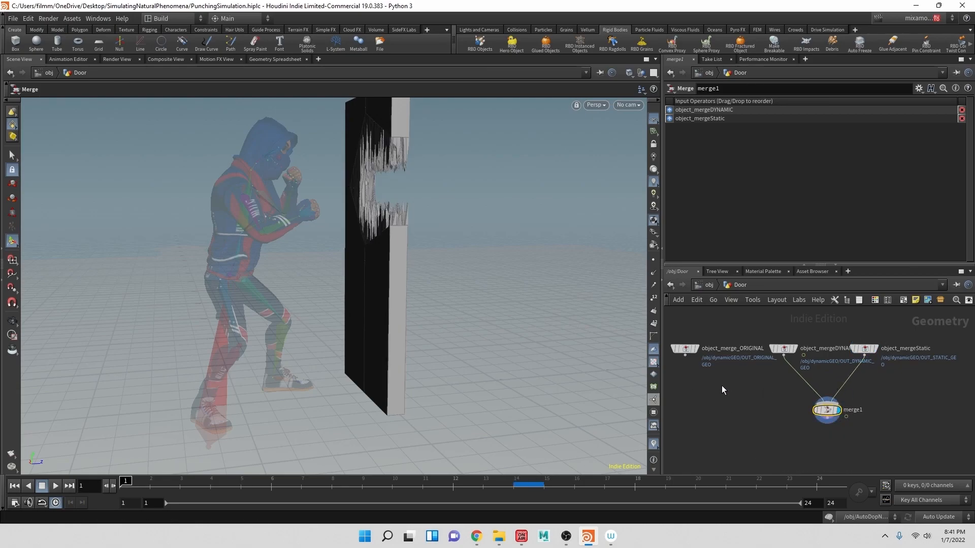
Add a Switch node with object_merge_ORIGINAL as first input and merge1 as second, and display it
click(685, 357)
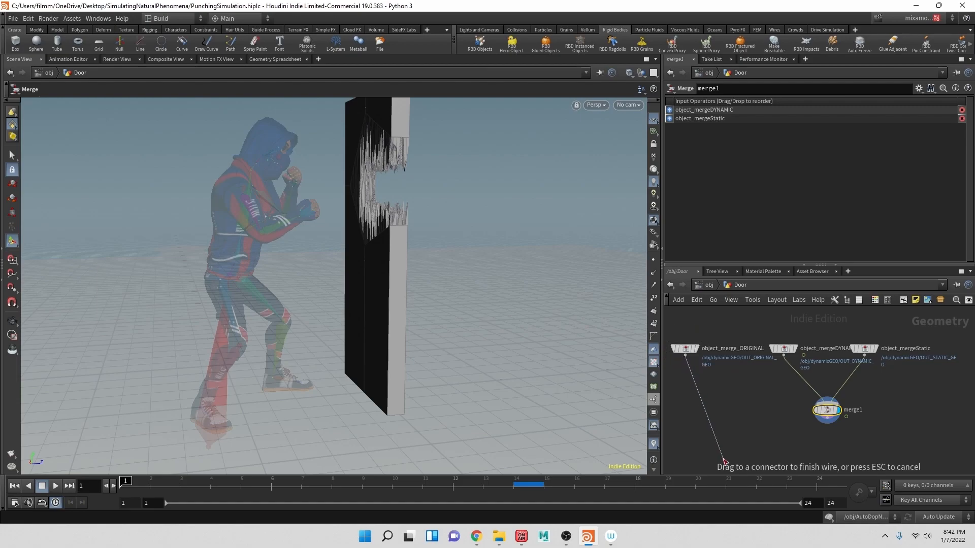
key(Tab)
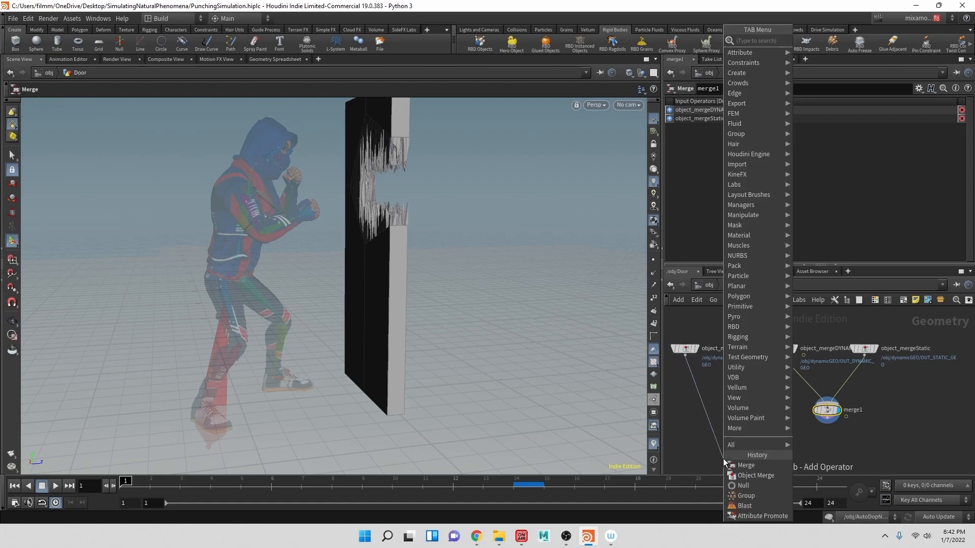
text(swit)
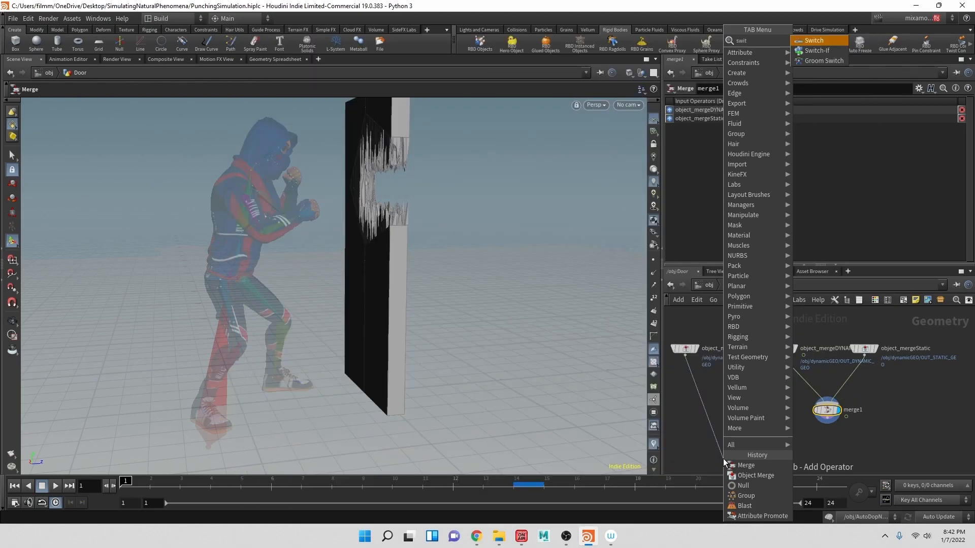
key(Return)
click(725, 461)
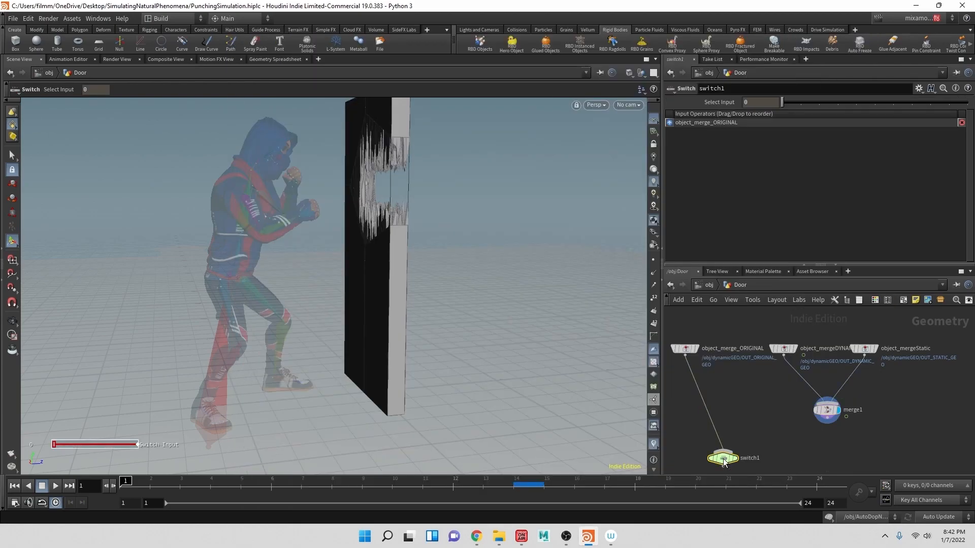
drag(725, 461, 733, 464)
drag(802, 435, 730, 465)
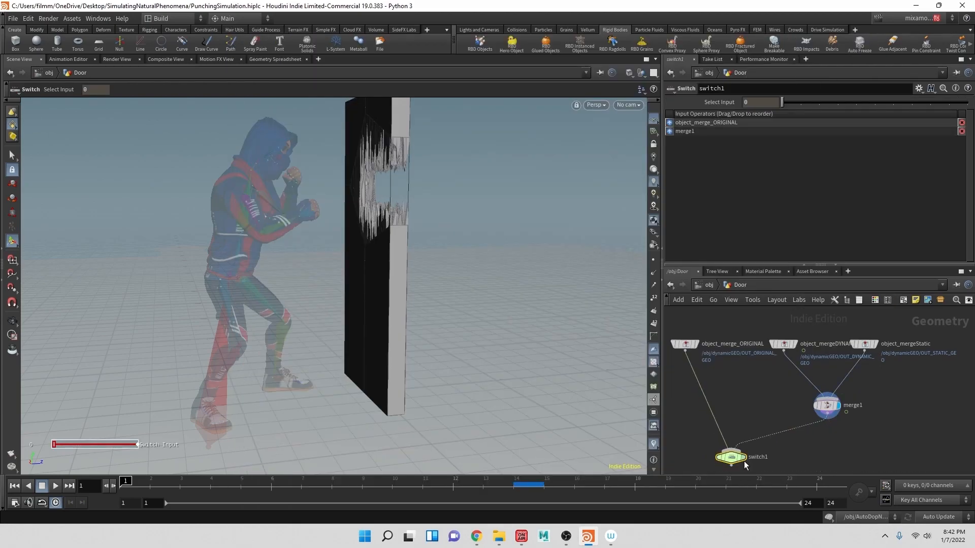
click(730, 464)
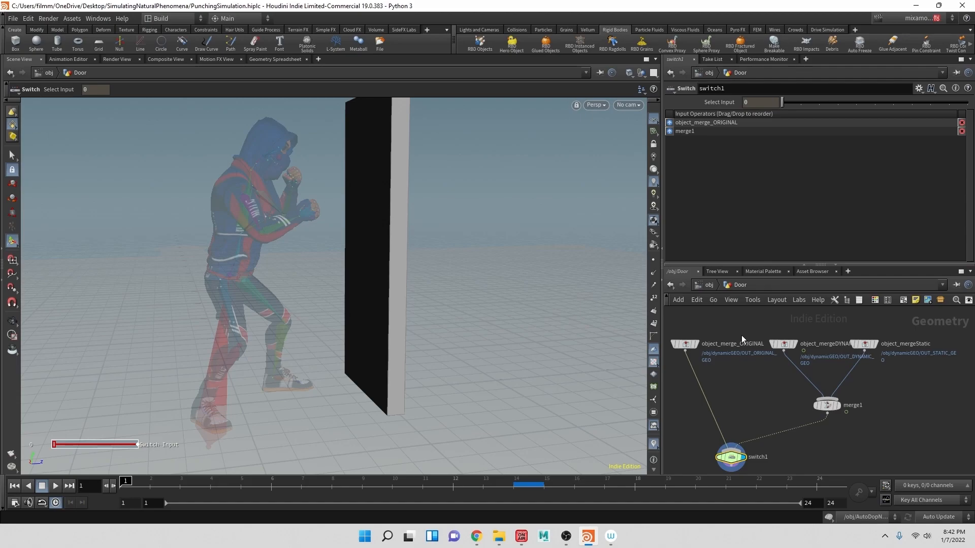
Keyframe the Switch node's Select Input at 0 on frame 13 and at 1 on frame 14
click(696, 123)
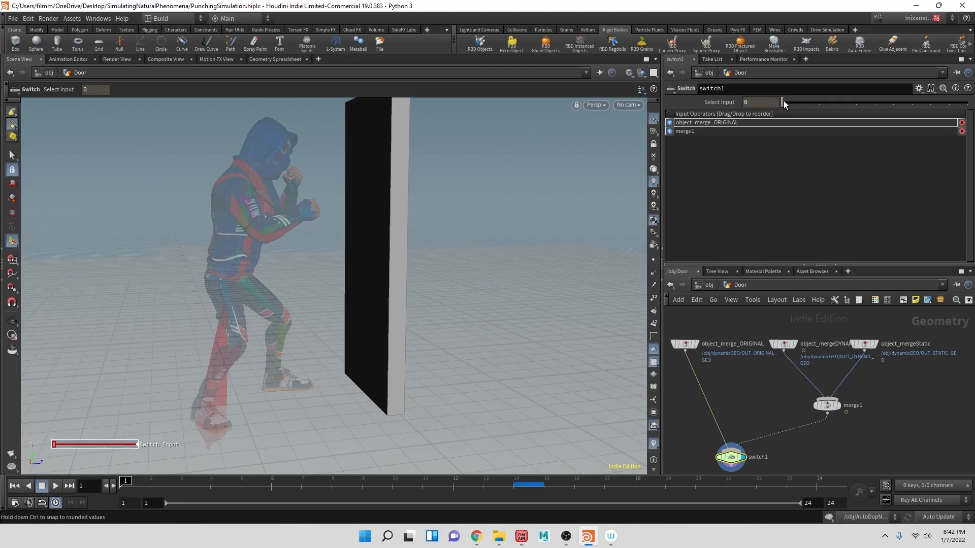
drag(789, 104, 799, 104)
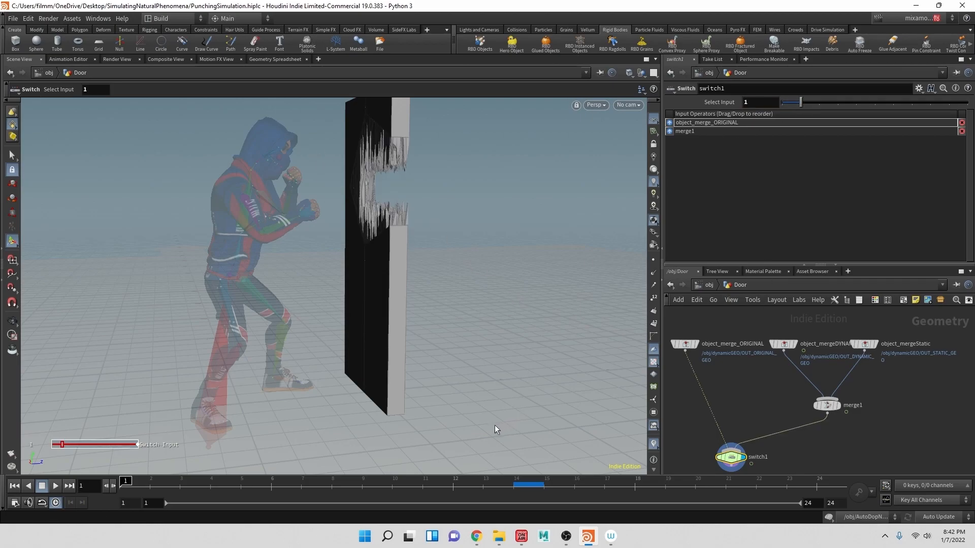
click(483, 482)
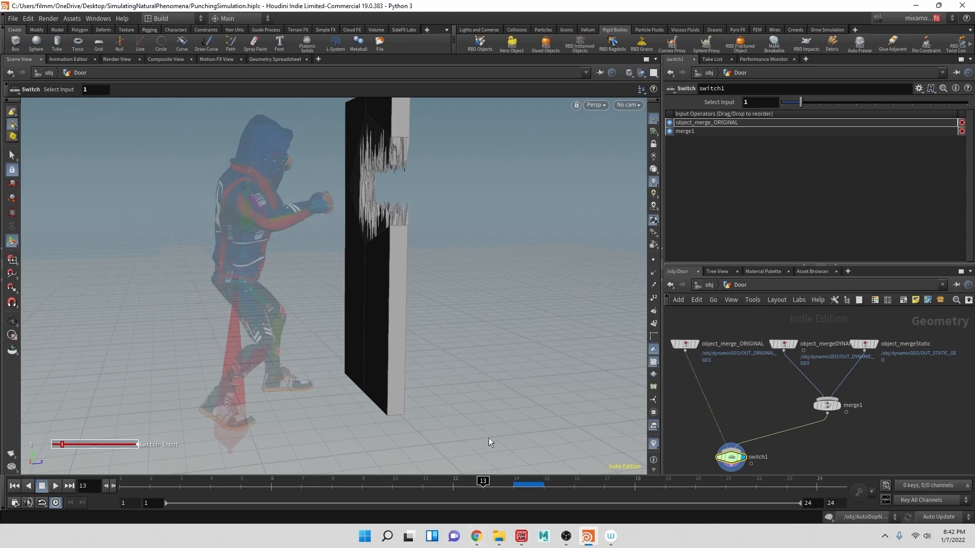
drag(801, 102, 782, 103)
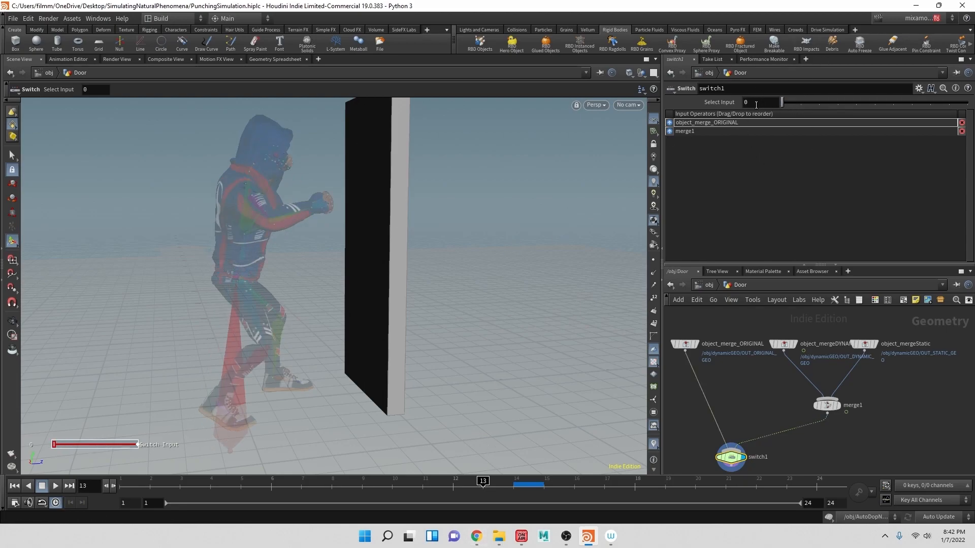
alt+click(750, 107)
right_click(754, 105)
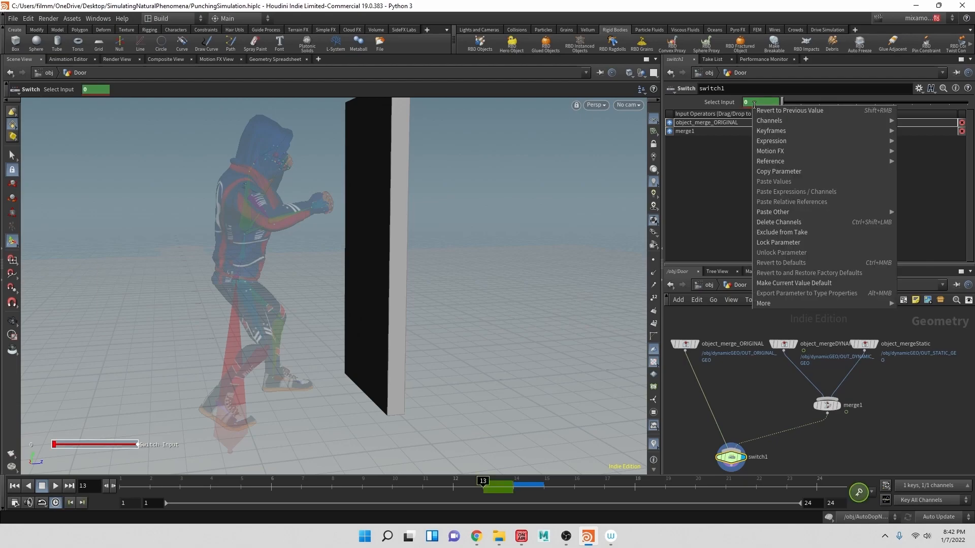
click(734, 106)
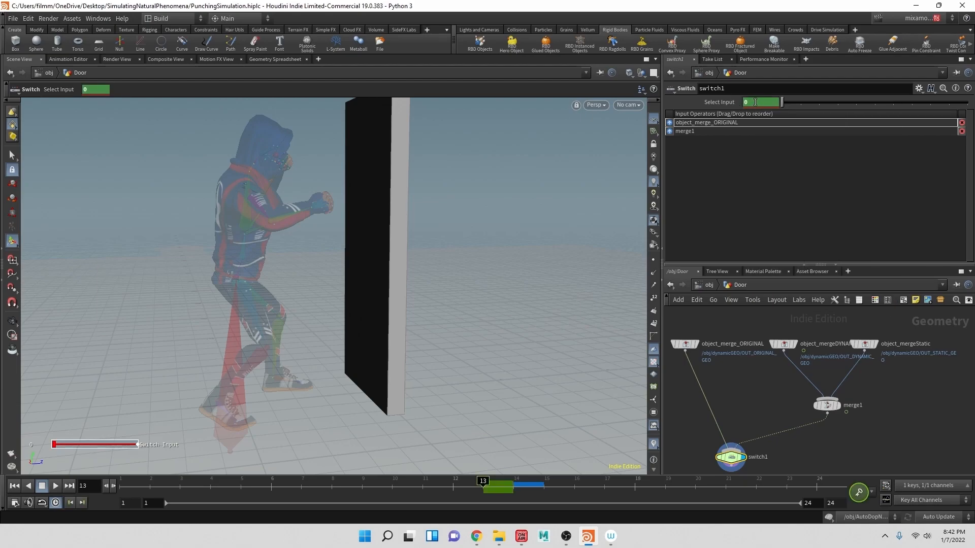
click(514, 489)
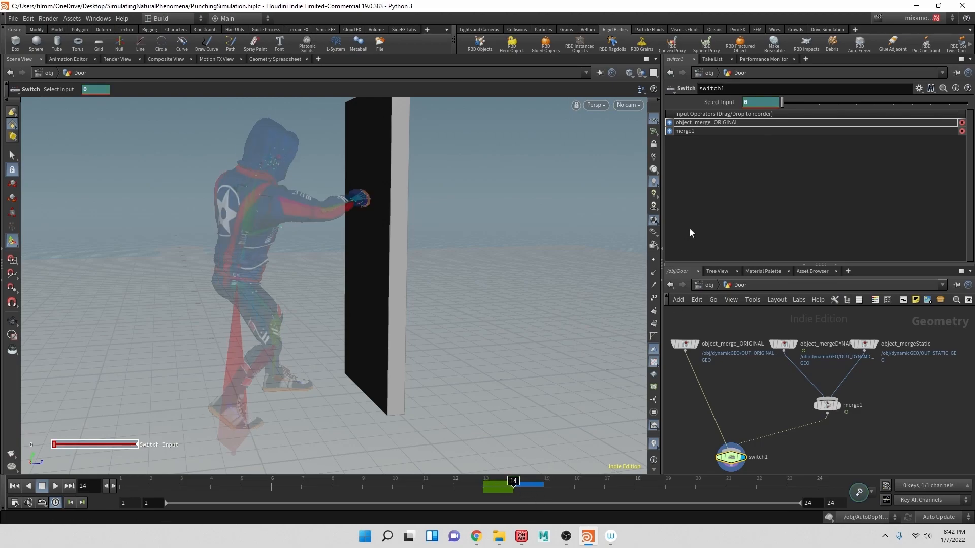
drag(790, 106, 801, 105)
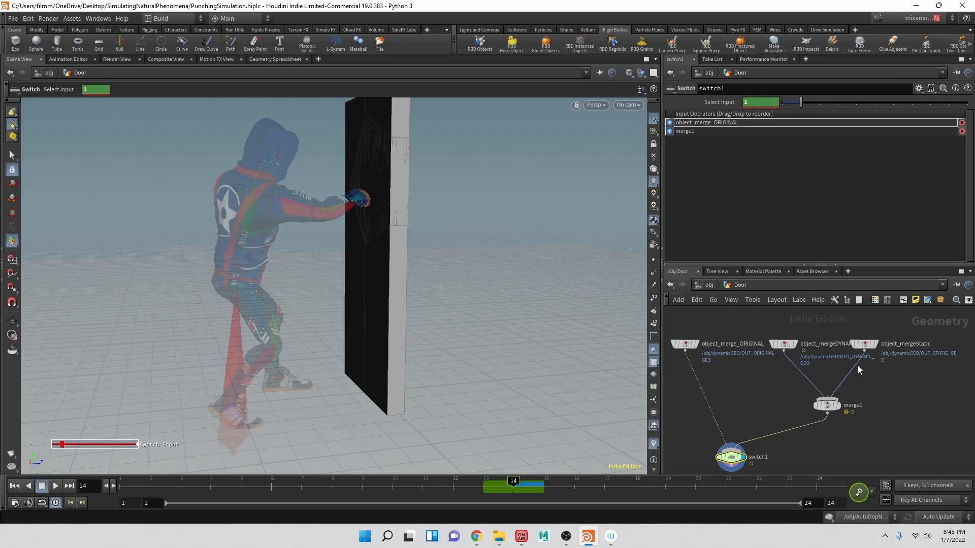
Return to object level, rewind to frame 1, then generate a flipbook of frames 1 to 24 and play it
click(700, 288)
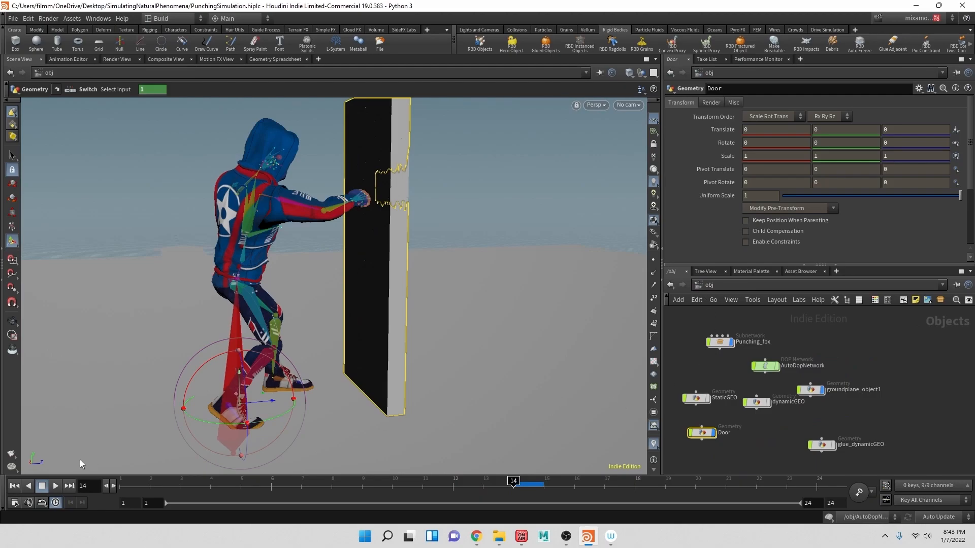
click(16, 486)
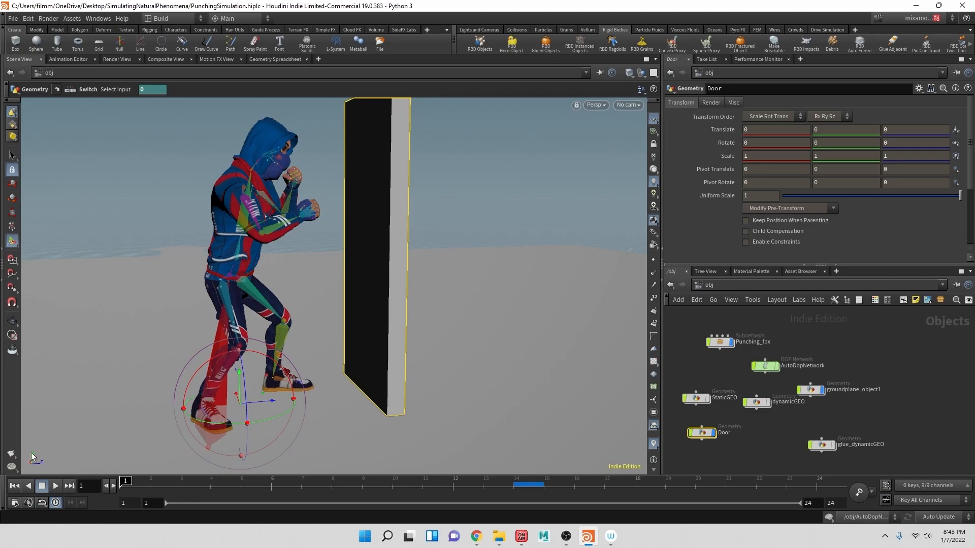
click(11, 454)
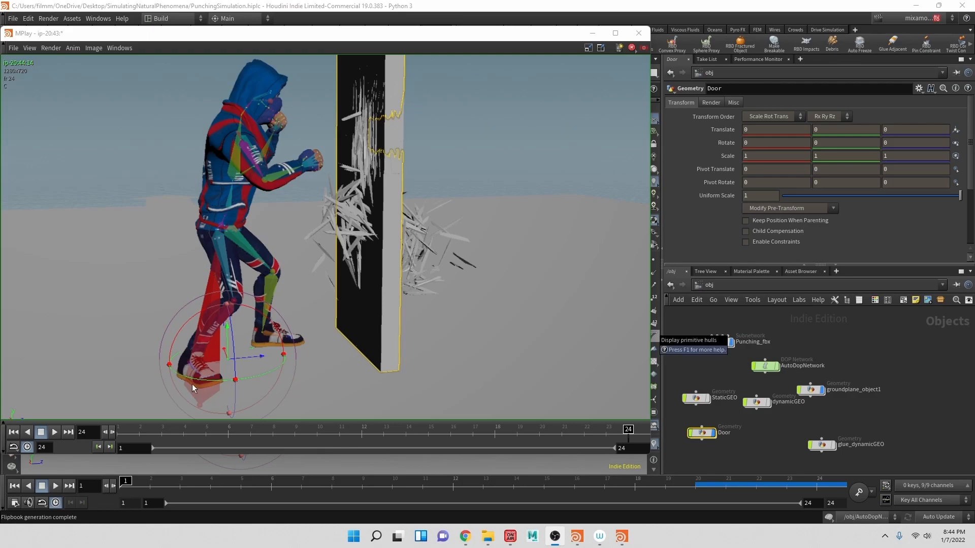
click(54, 433)
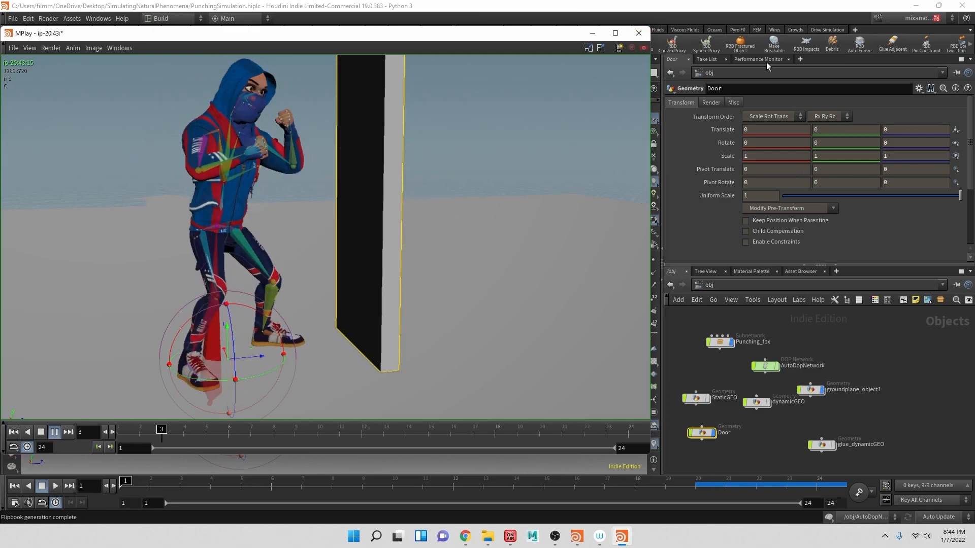
Close the flipbook, go to frame 24 and examine the broken door from both sides
click(640, 33)
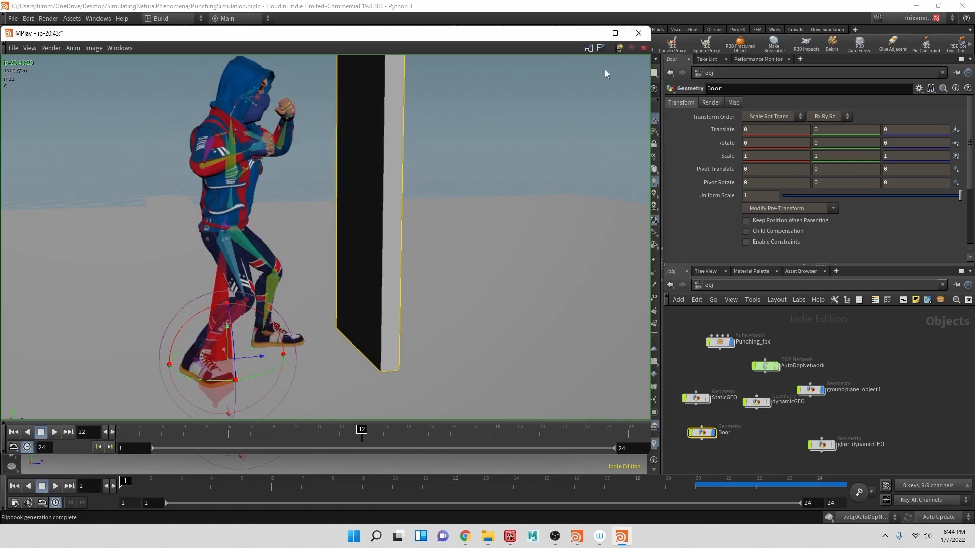
alt+middle_drag(335, 317, 442, 296)
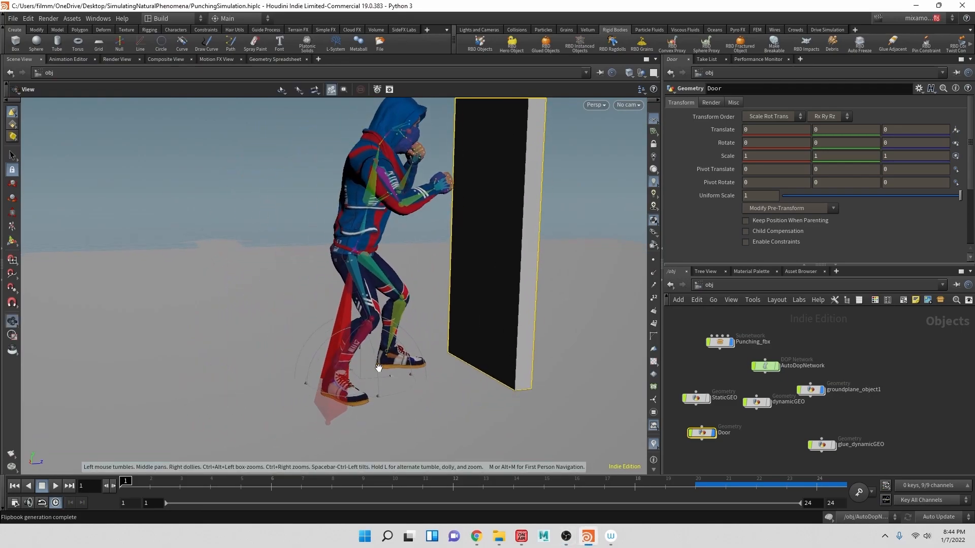
alt+drag(443, 296, 480, 297)
click(816, 487)
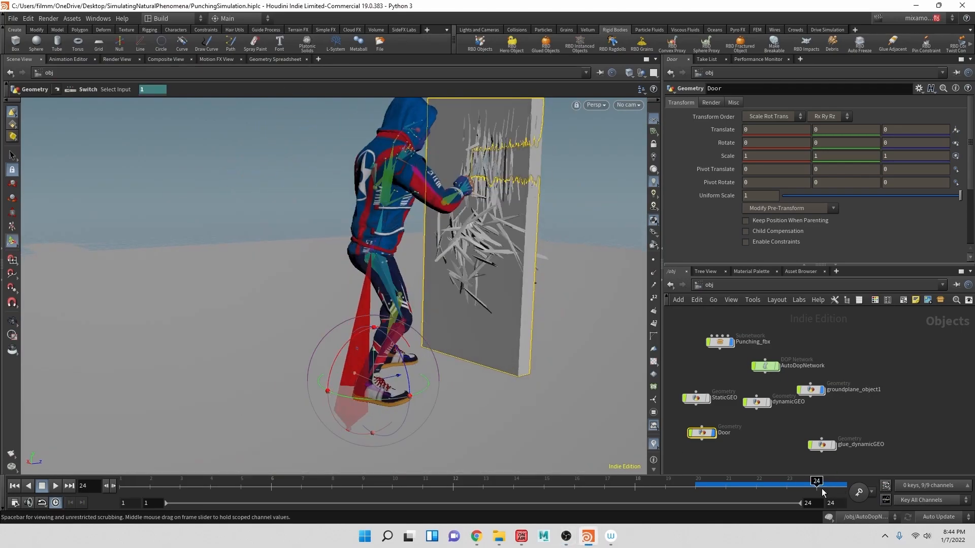
key(Escape)
mouse_move(552, 336)
mouse_down()
mouse_move(566, 349)
mouse_move(567, 341)
mouse_up()
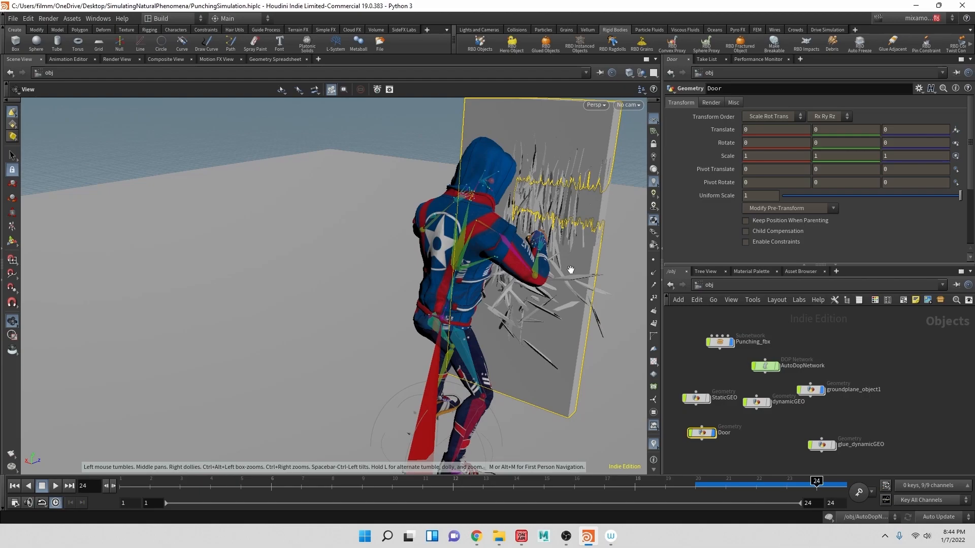
drag(571, 270, 524, 244)
drag(553, 206, 529, 202)
Extend the global animation end frame to 48
key(Return)
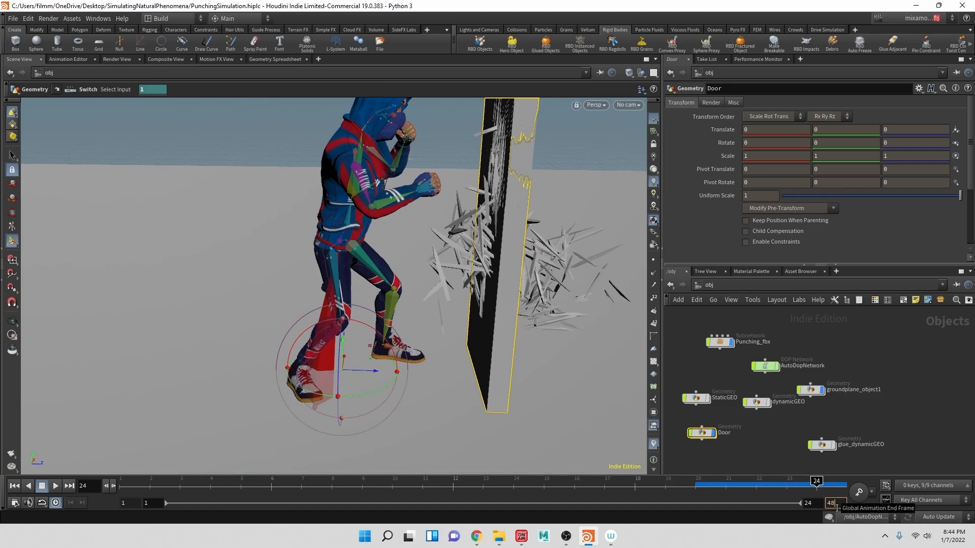
key(Return)
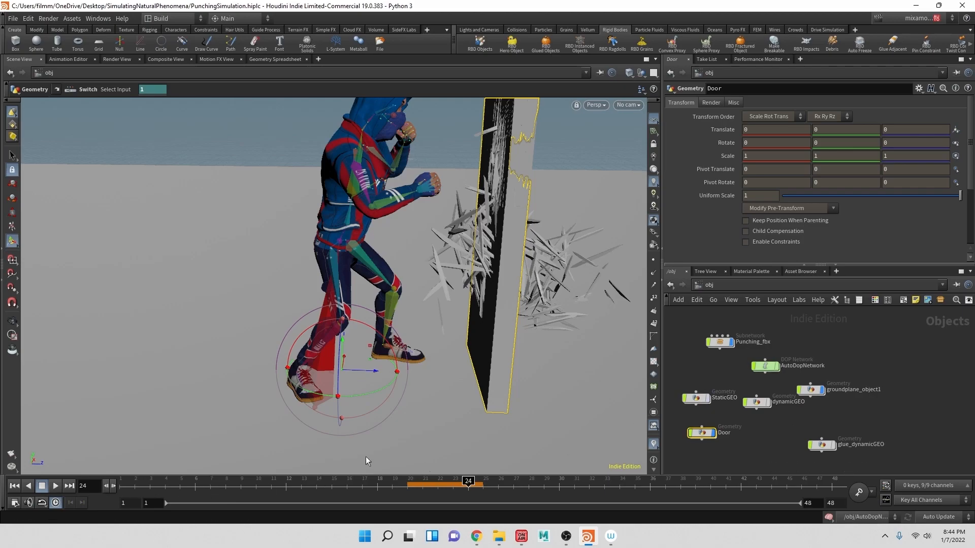
key(Escape)
drag(390, 291, 335, 277)
key(Return)
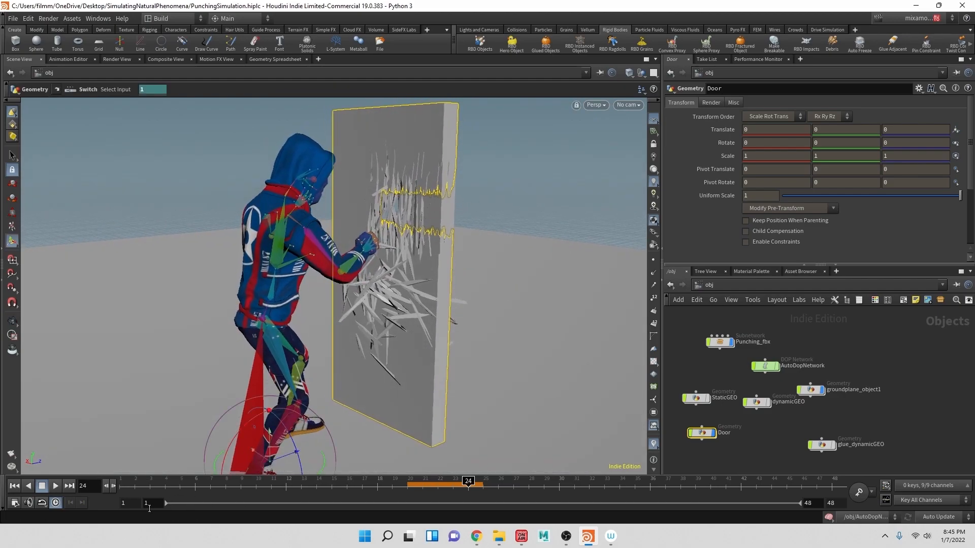
Rewind to frame 1, generate a flipbook of frames 1 to 48, play it and close it
click(14, 486)
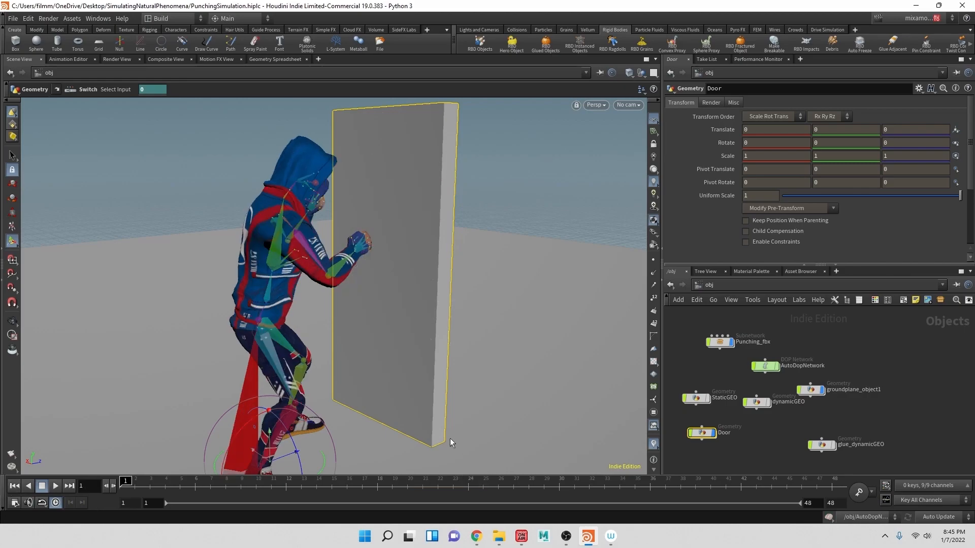
click(11, 454)
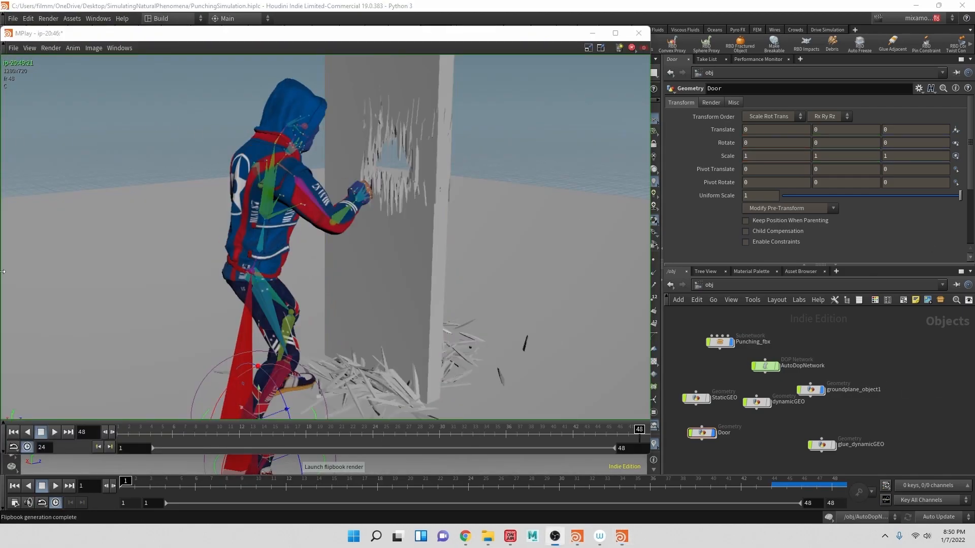
click(52, 432)
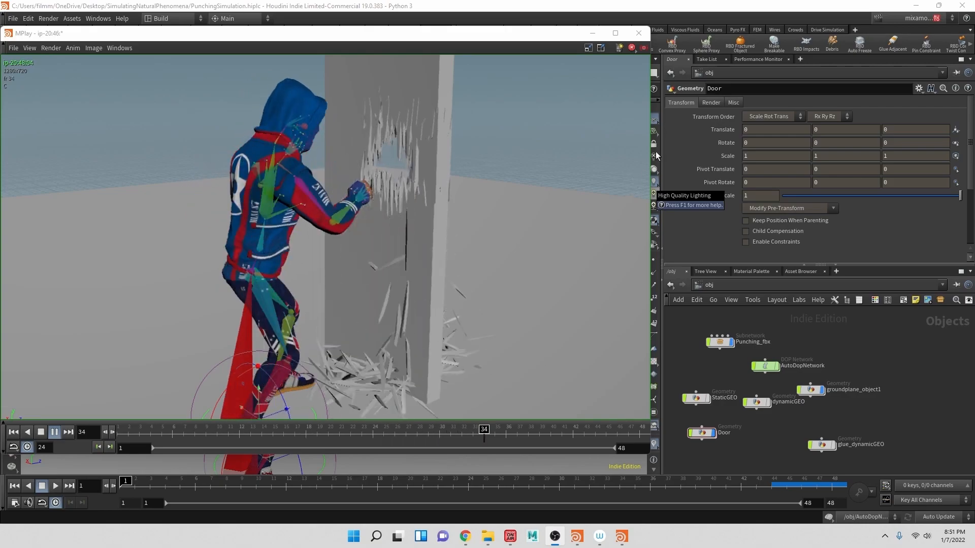
click(639, 35)
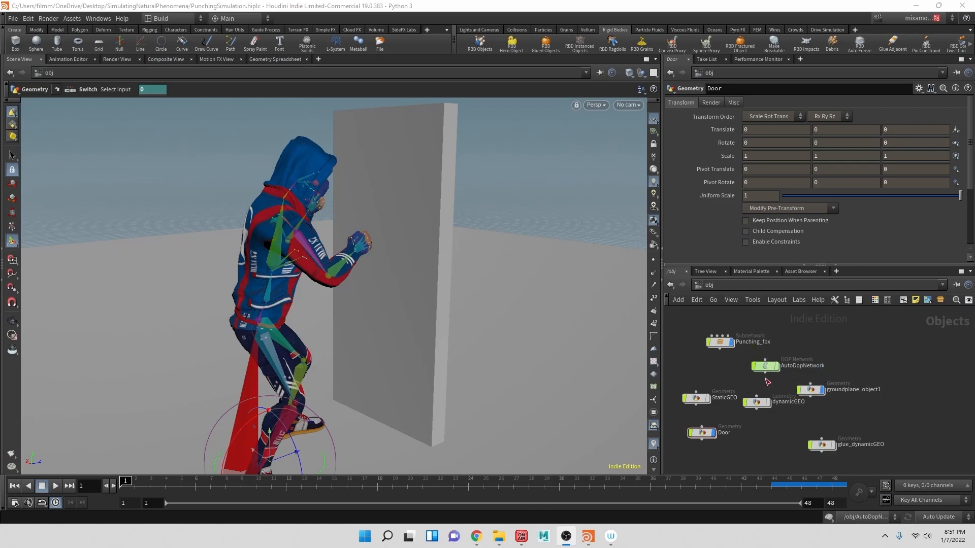
Inside dynamicGEO, insert a Color node between box1 and all its downstream nodes, and display it
mouse_move(766, 369)
double_click(757, 404)
scroll(787, 359, up, 3)
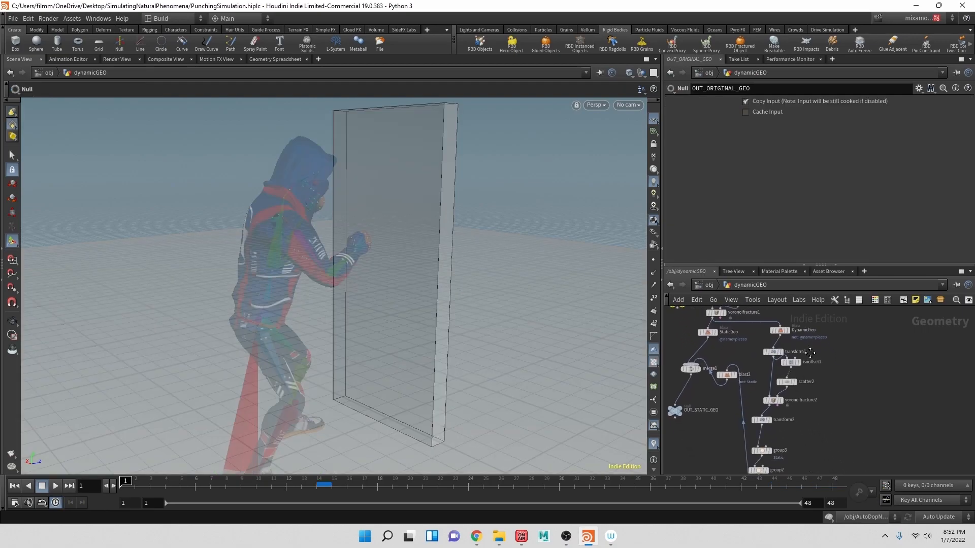
scroll(787, 362, up, 2)
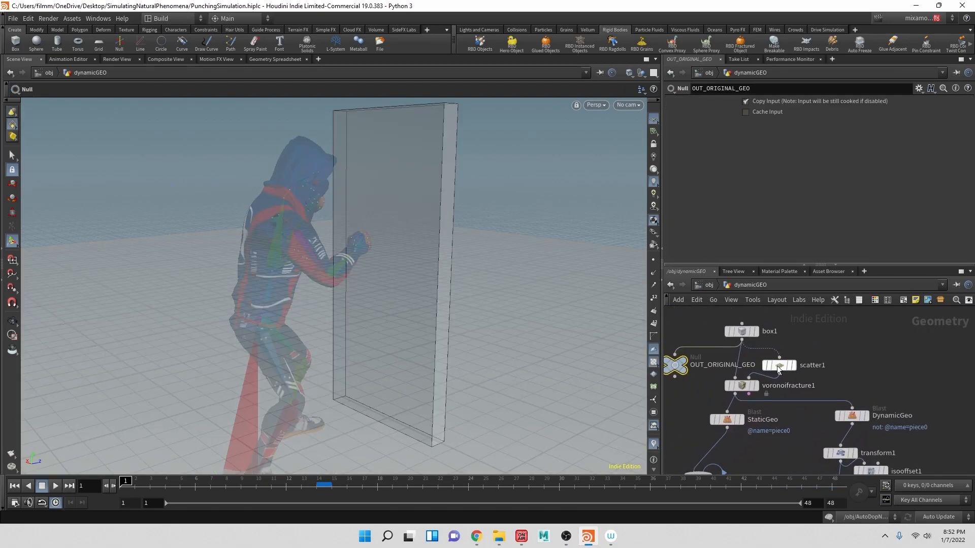
drag(748, 336, 741, 356)
key(Tab)
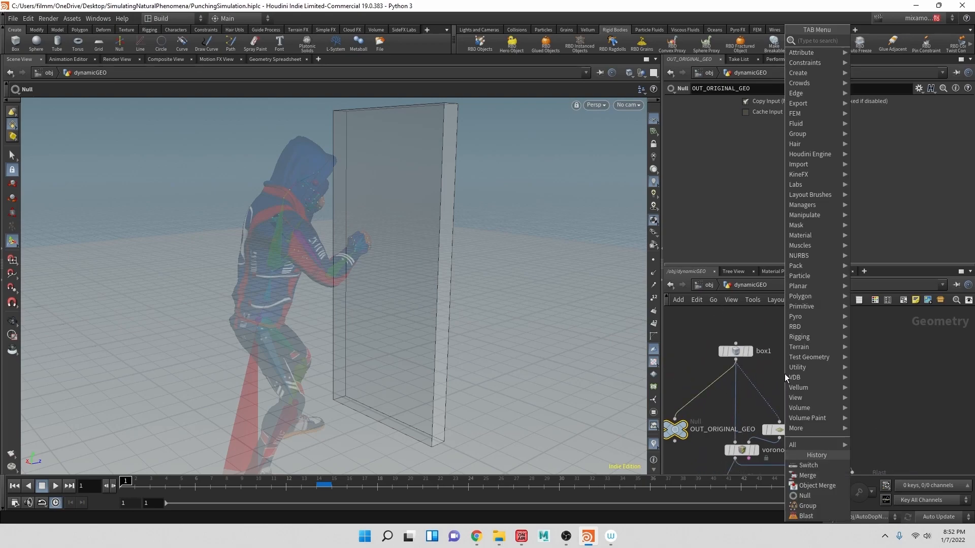
text(color)
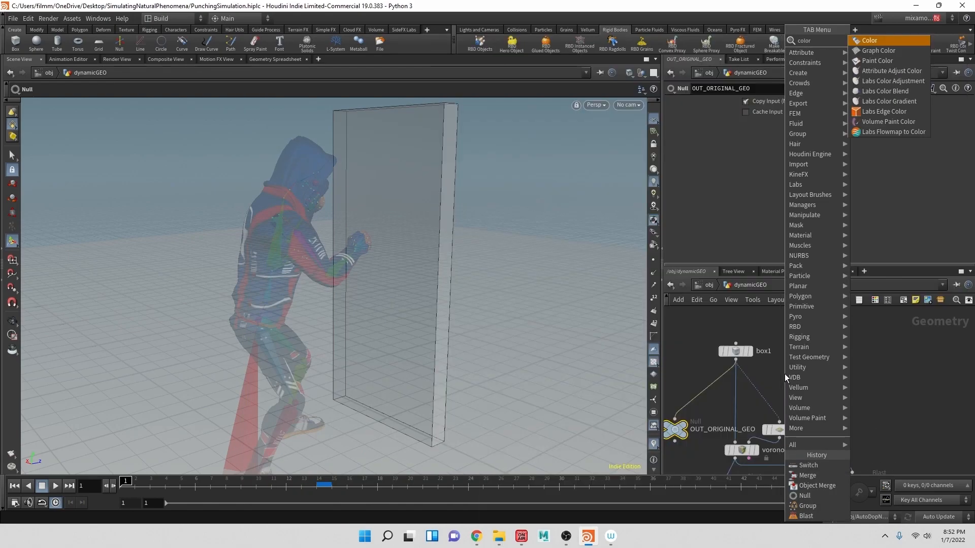
key(Return)
click(720, 380)
click(720, 395)
click(782, 426)
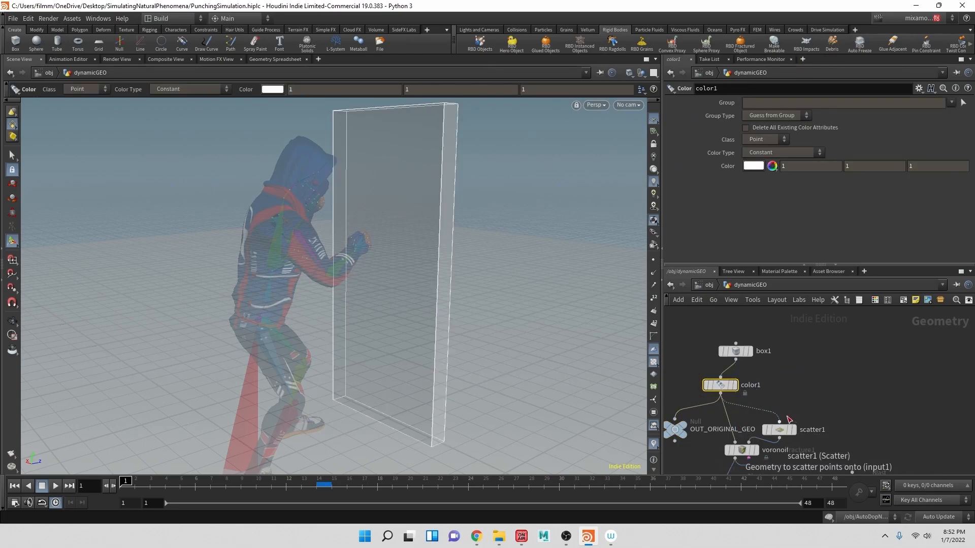
drag(731, 387, 747, 386)
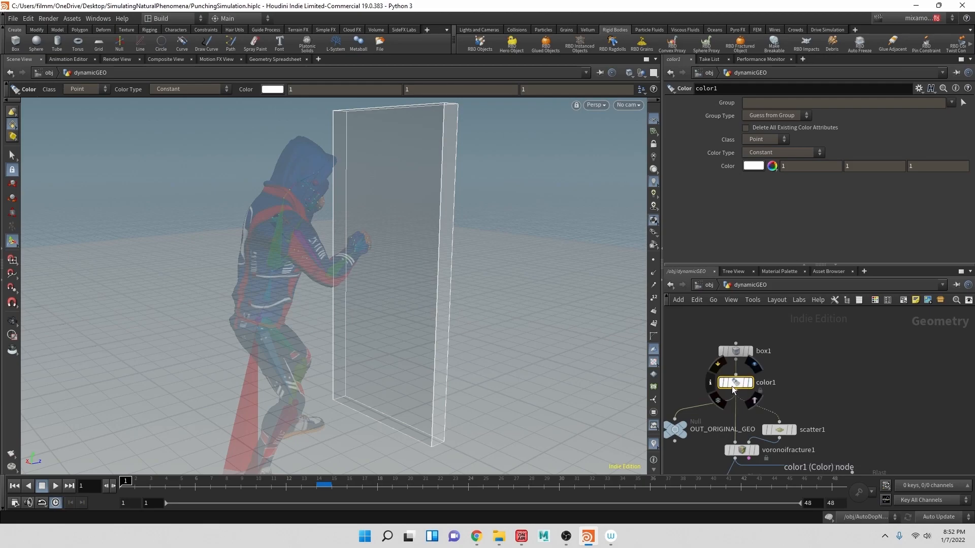
click(750, 384)
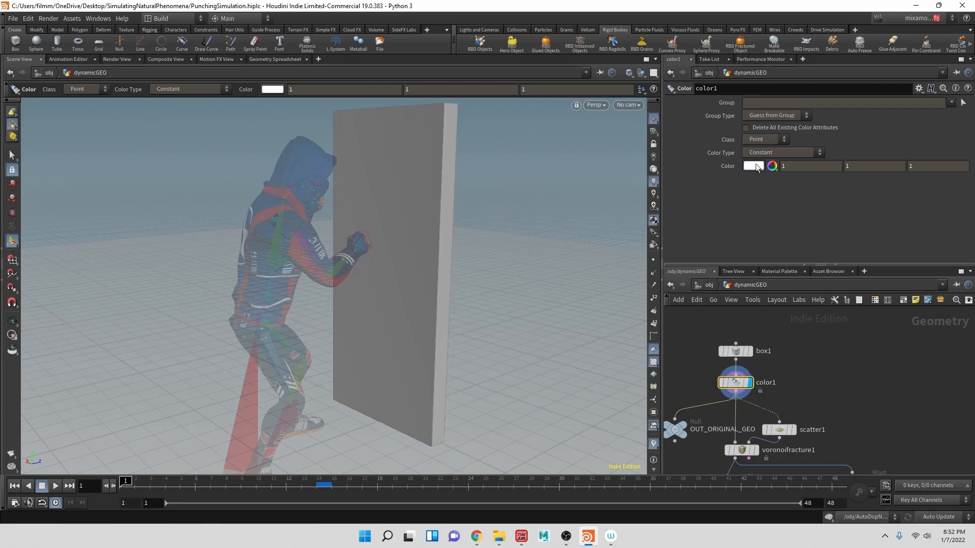
Set the color1 node's color to dark red with RGB 0.135, 0.004, 0
click(754, 166)
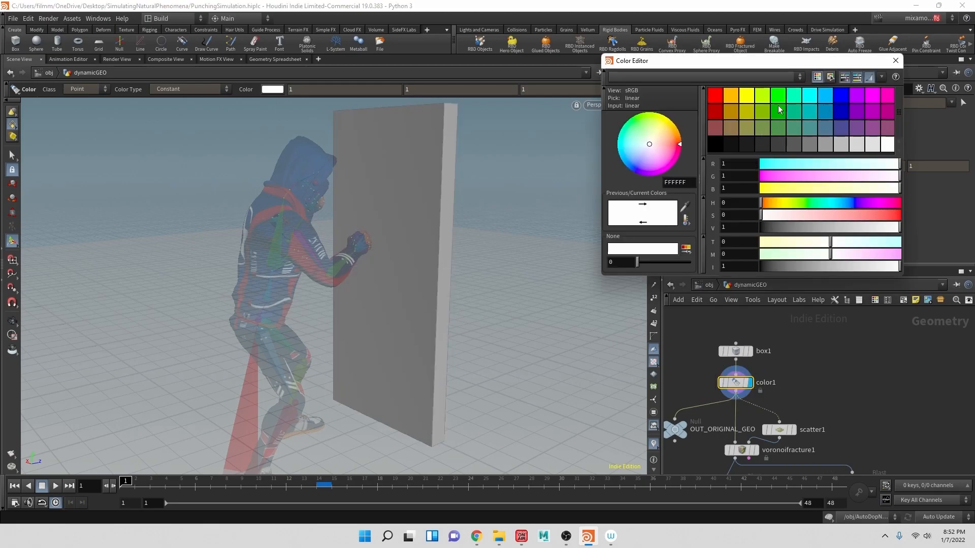
click(731, 116)
drag(789, 229, 780, 229)
drag(767, 174, 761, 177)
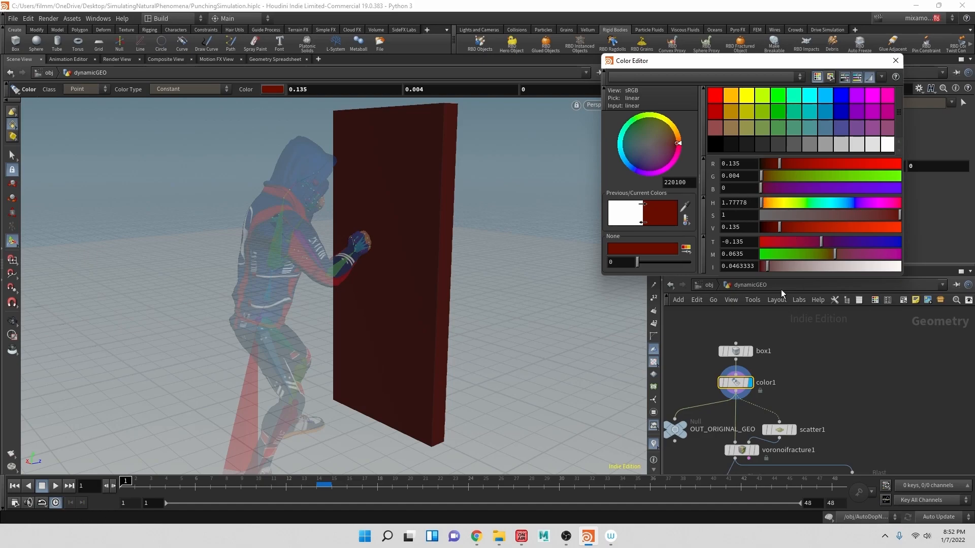
click(895, 60)
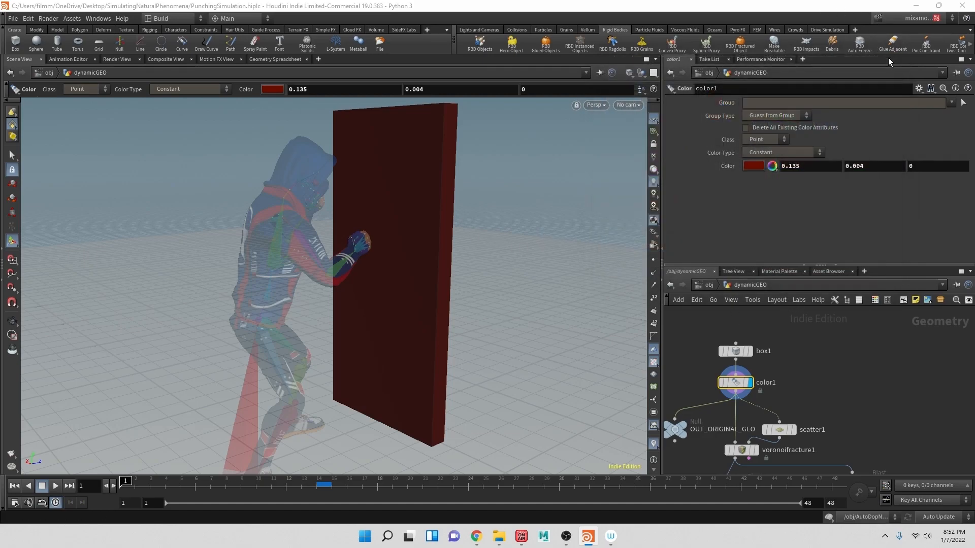
Display blast1 farther down the network to check the color on the fractured door pieces
middle_drag(817, 447, 784, 345)
scroll(784, 345, down, 2)
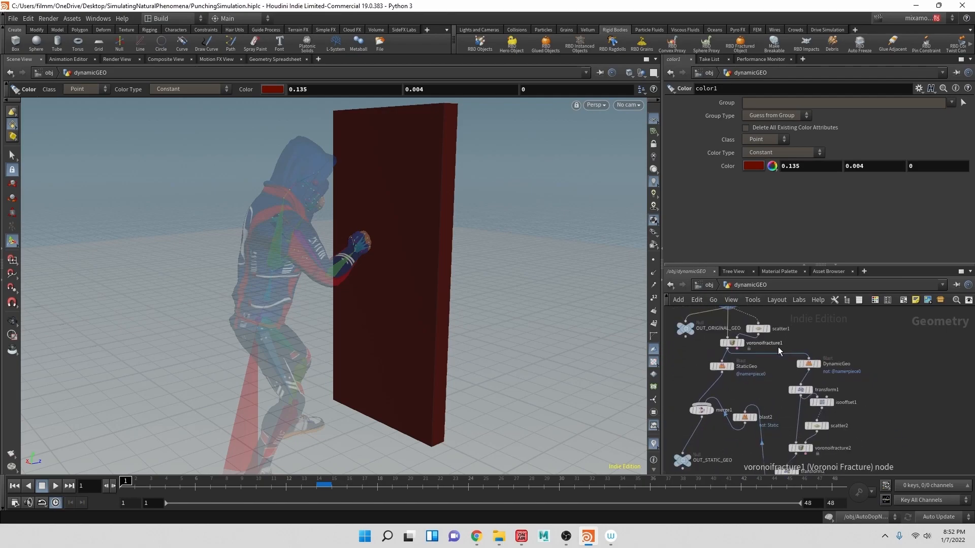
scroll(771, 346, up, 2)
middle_drag(855, 398, 806, 336)
scroll(806, 337, down, 2)
scroll(805, 358, down, 2)
scroll(803, 359, up, 2)
middle_drag(802, 466, 790, 369)
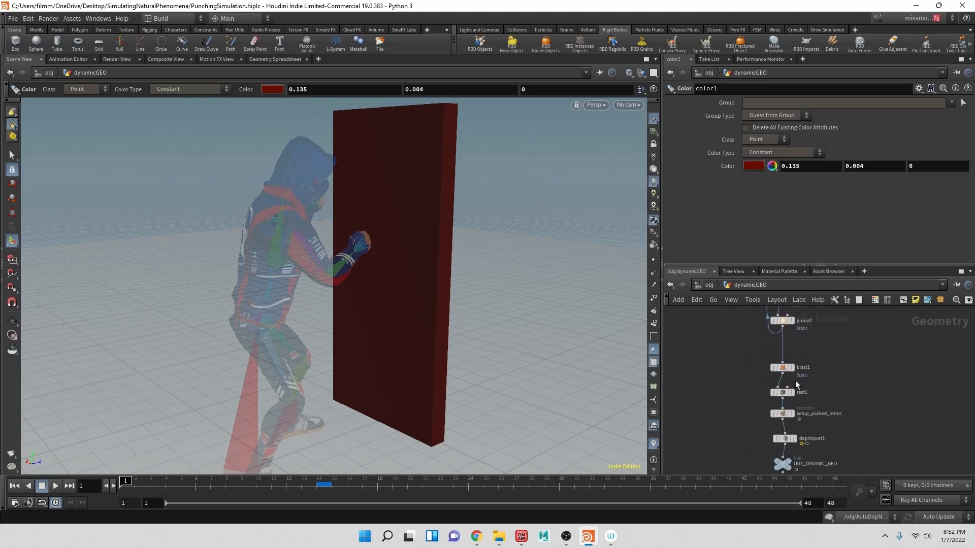
click(794, 369)
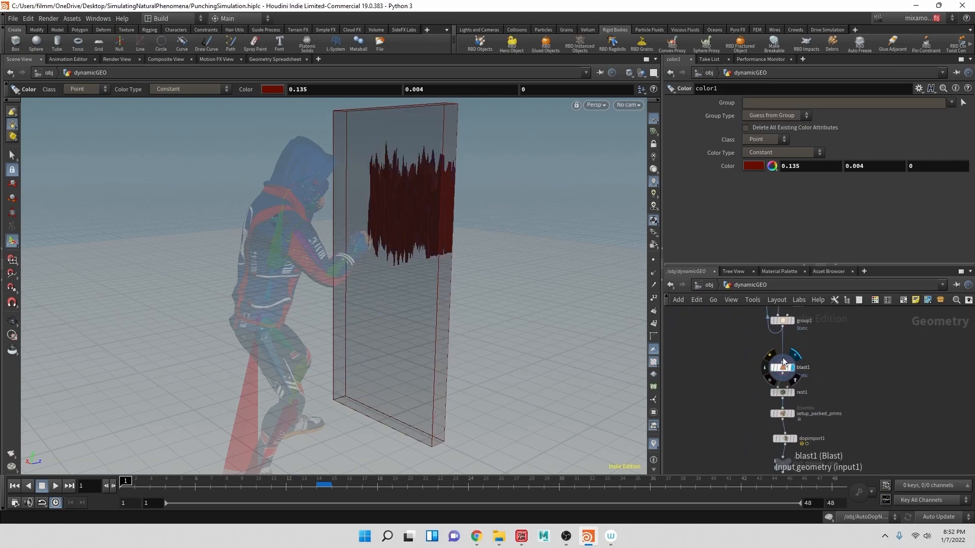
Display transform2 and insert a Color node between it and group3
middle_drag(824, 340, 806, 377)
middle_drag(793, 329, 793, 347)
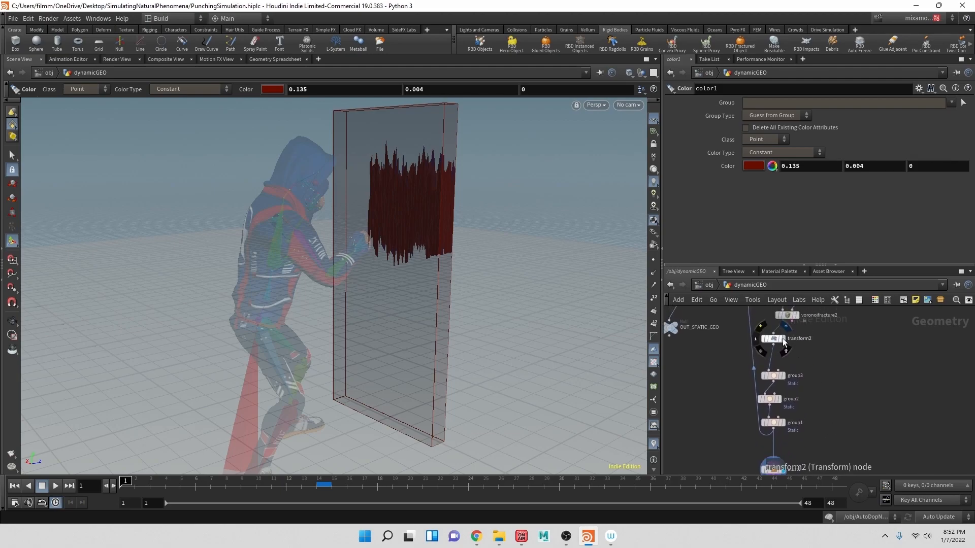
click(786, 343)
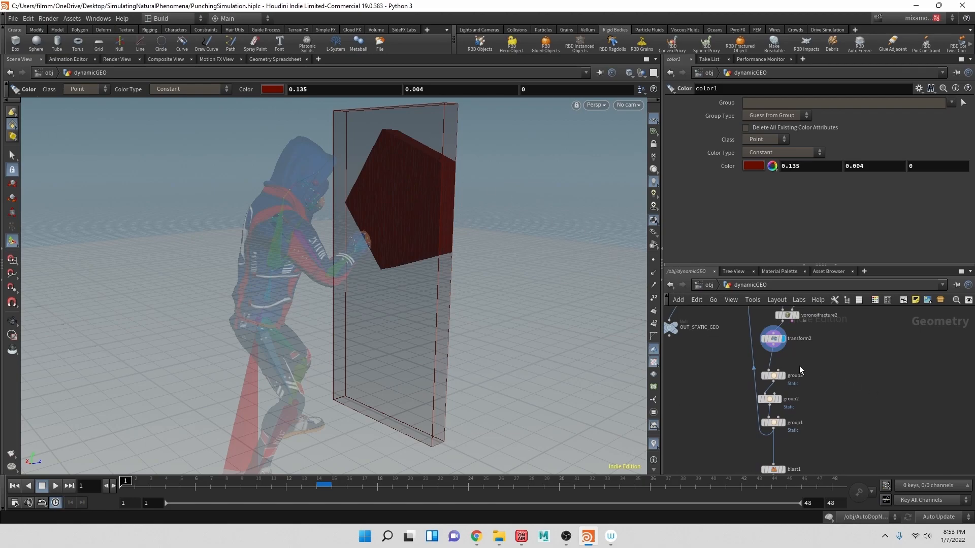
click(784, 345)
key(Tab)
text(color)
key(Return)
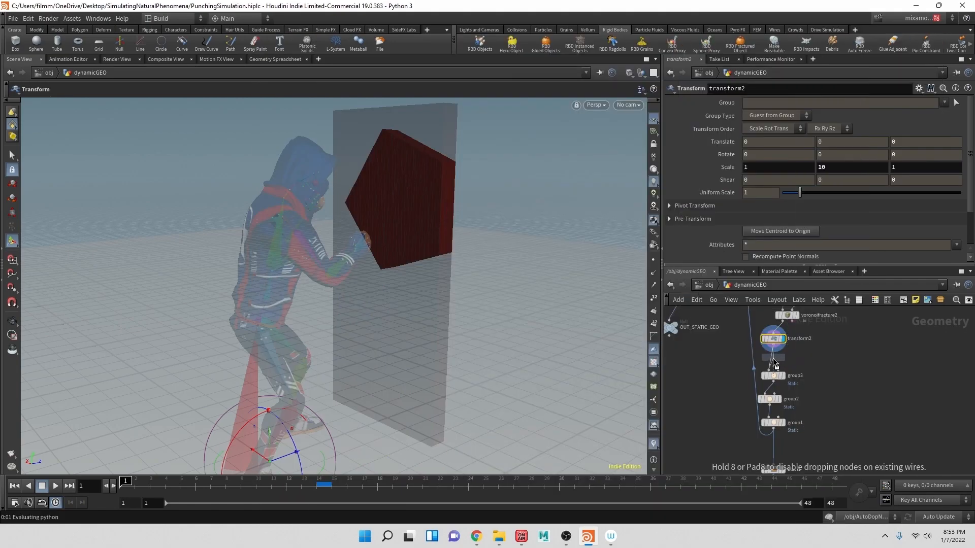
click(781, 370)
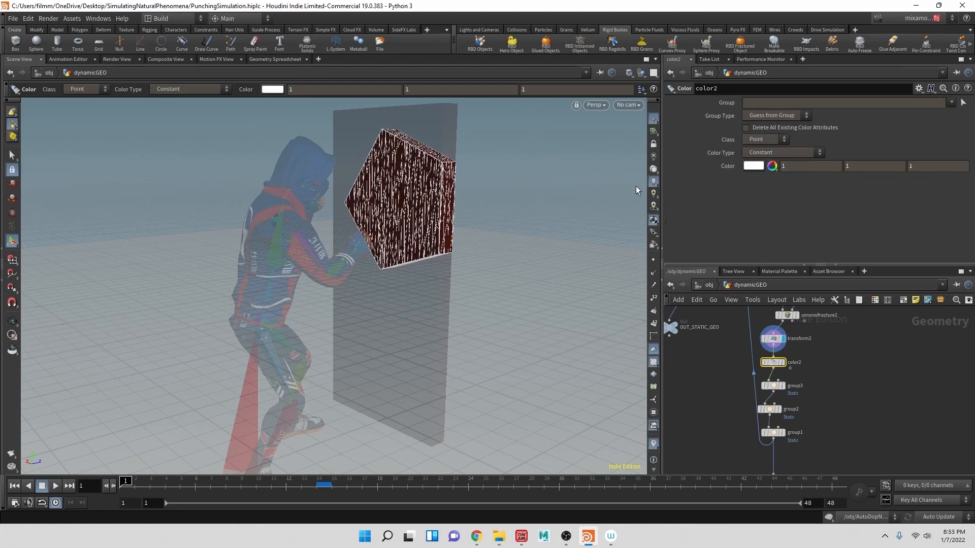
Set color2 to light orange with RGB 1, 0.71, 0.42 and restrict it to the inside group
click(754, 165)
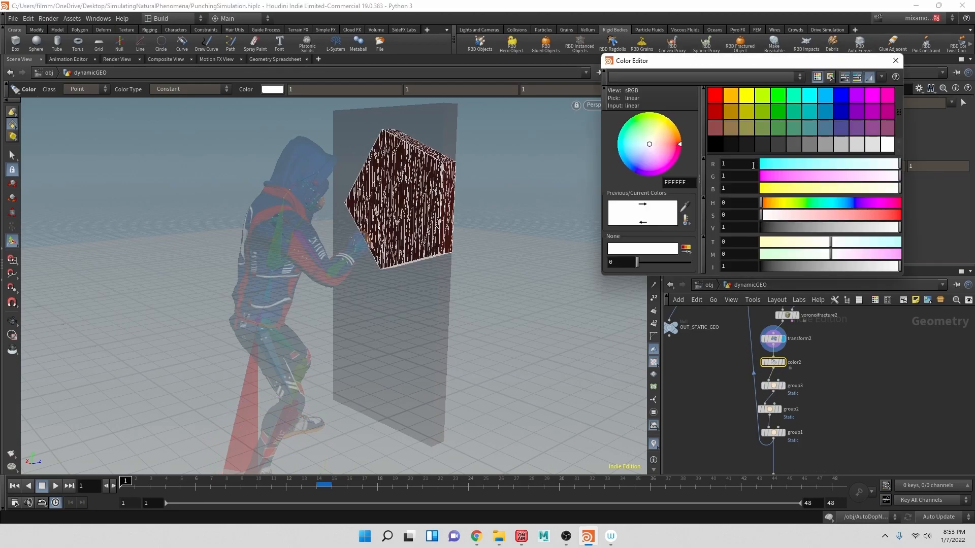
click(730, 95)
drag(865, 214, 842, 217)
click(897, 61)
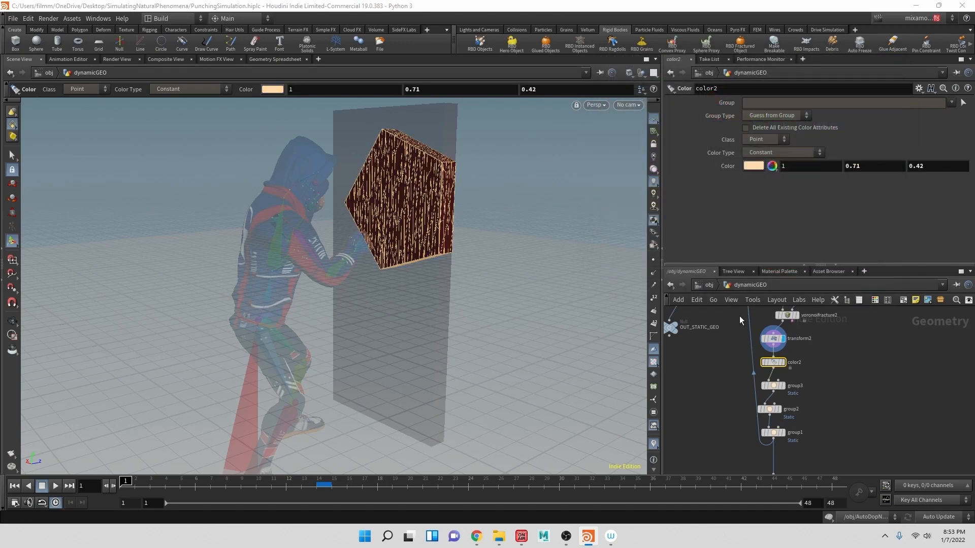
click(951, 104)
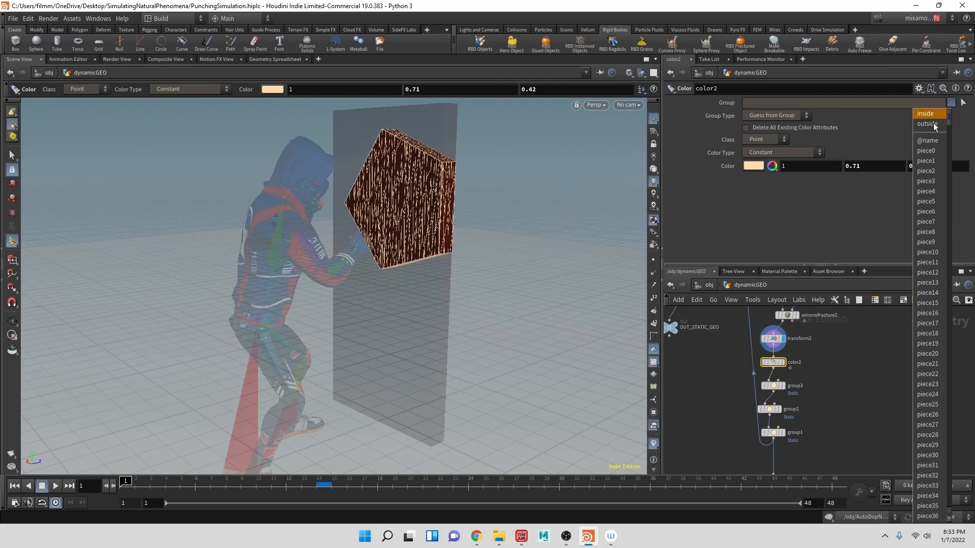
click(930, 114)
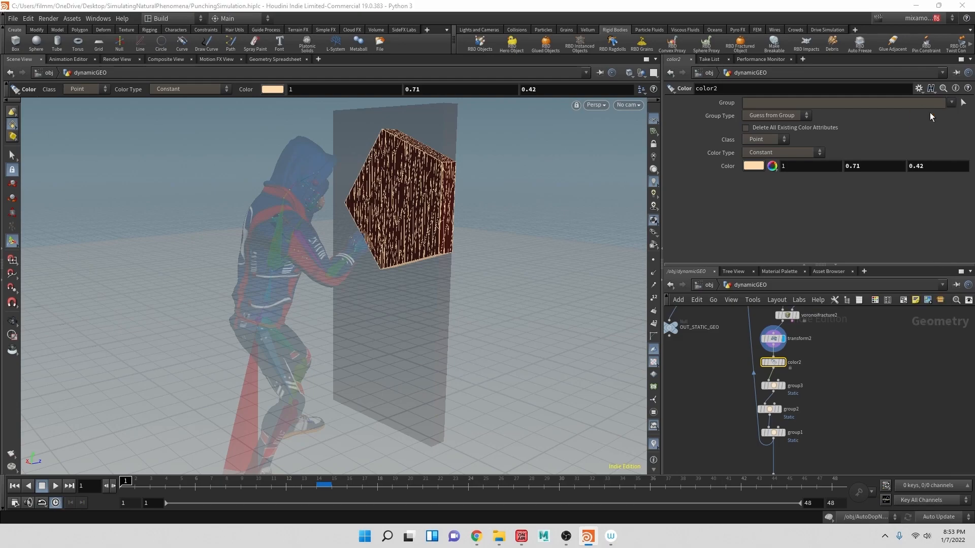
Branch an Exploded View node off transform2, display it and view the separated pieces from the side
drag(774, 349, 815, 365)
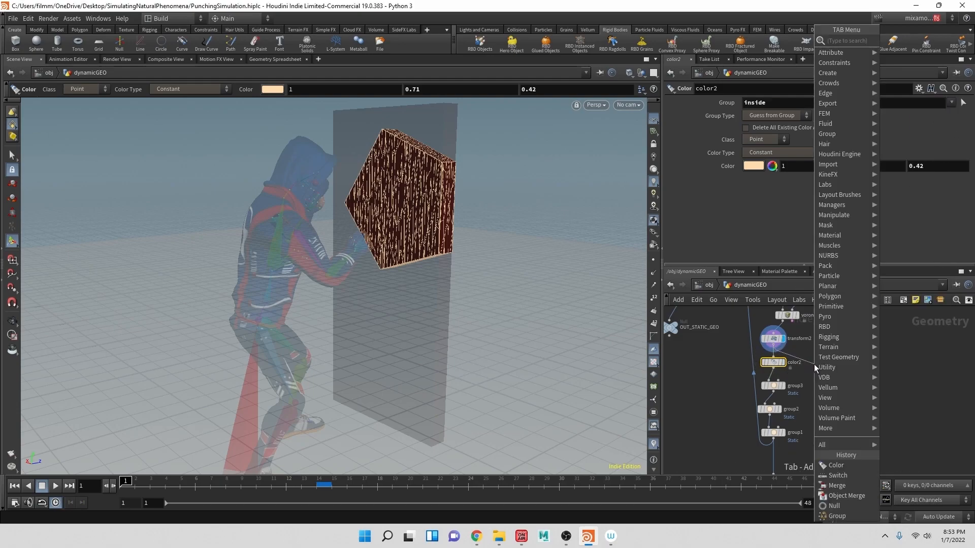
text(expo)
key(BackSpace)
text(l)
key(Return)
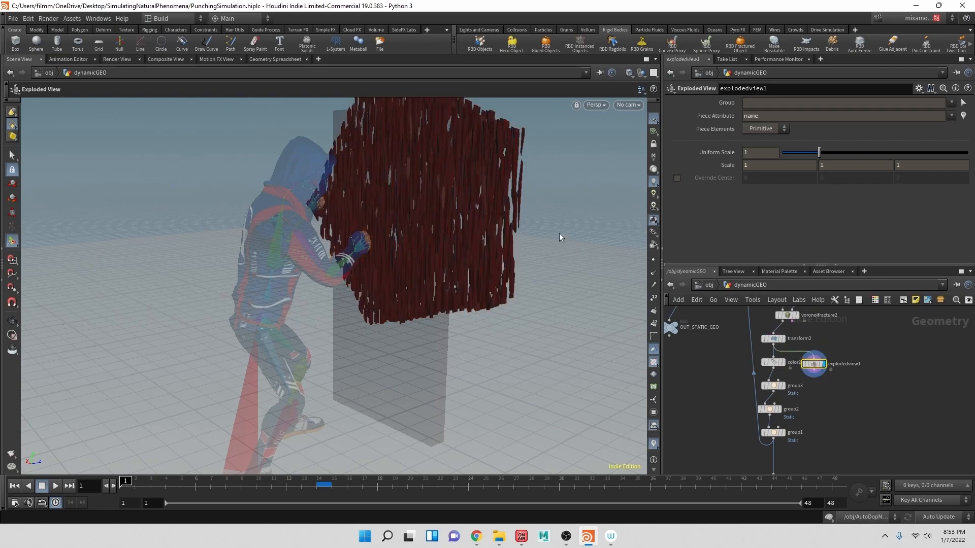
alt+drag(513, 207, 394, 202)
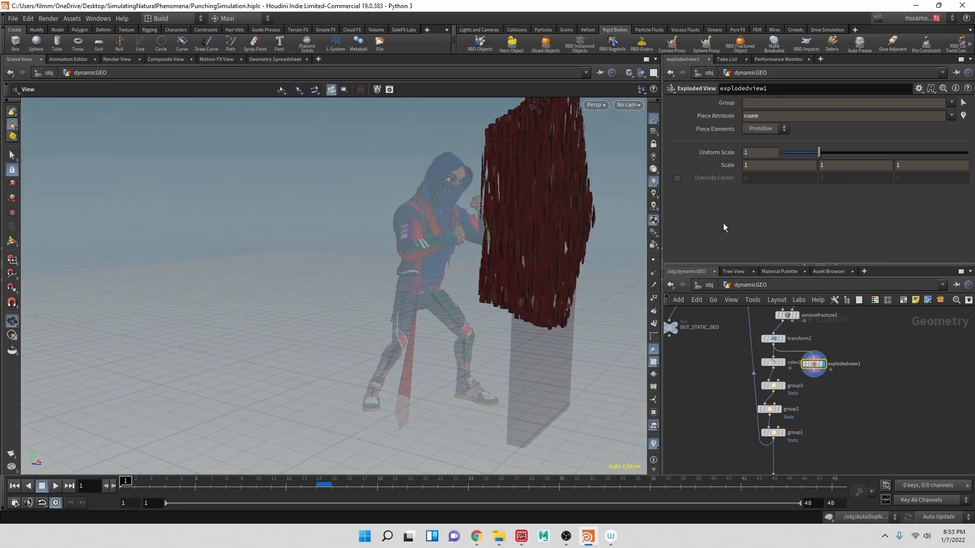
Feed the Exploded View node from color2 and examine the inside color on the separated door pieces
drag(814, 365, 821, 372)
alt+drag(544, 286, 653, 287)
alt+scroll(632, 254, up, 5)
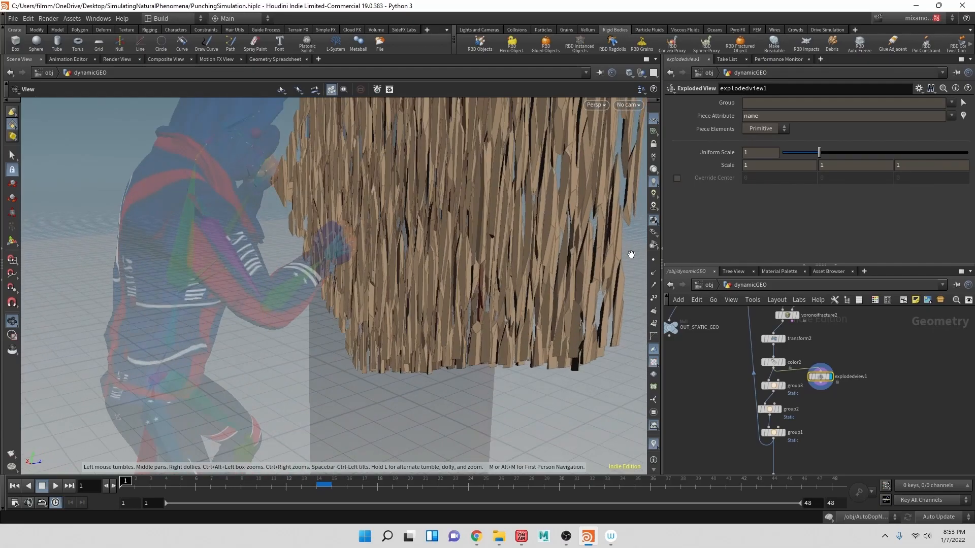
alt+drag(547, 279, 551, 243)
click(774, 363)
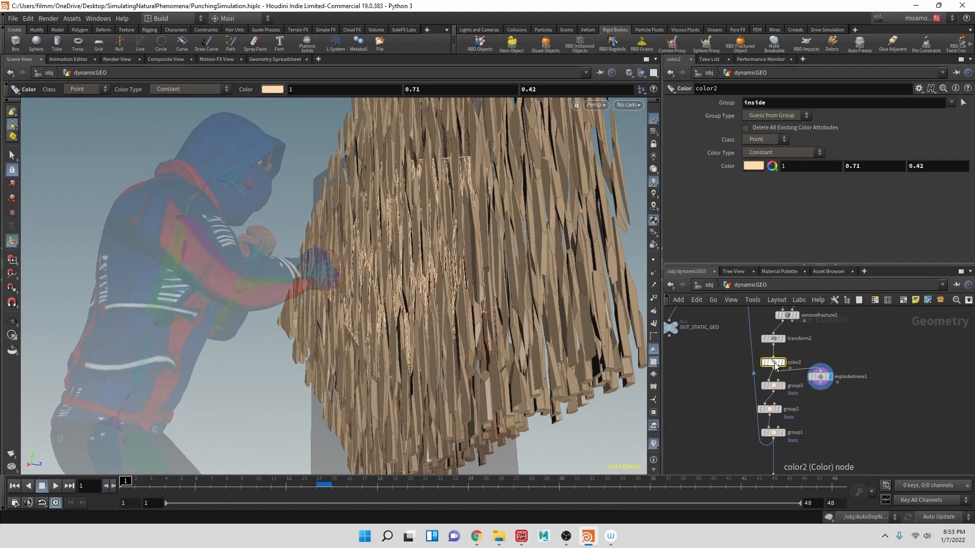
drag(775, 365, 809, 353)
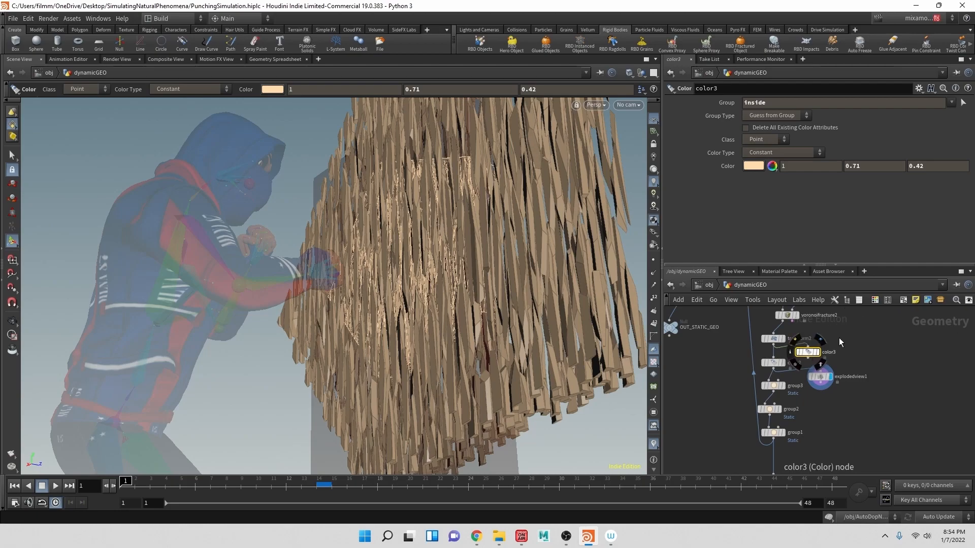
key(Delete)
Duplicate the dark red color1 node from the upper part of the network and insert the copy between transform2 and color2
scroll(833, 329, down, 4)
middle_drag(840, 335, 838, 385)
scroll(830, 369, down, 1)
scroll(829, 365, down, 3)
alt+drag(450, 323, 460, 353)
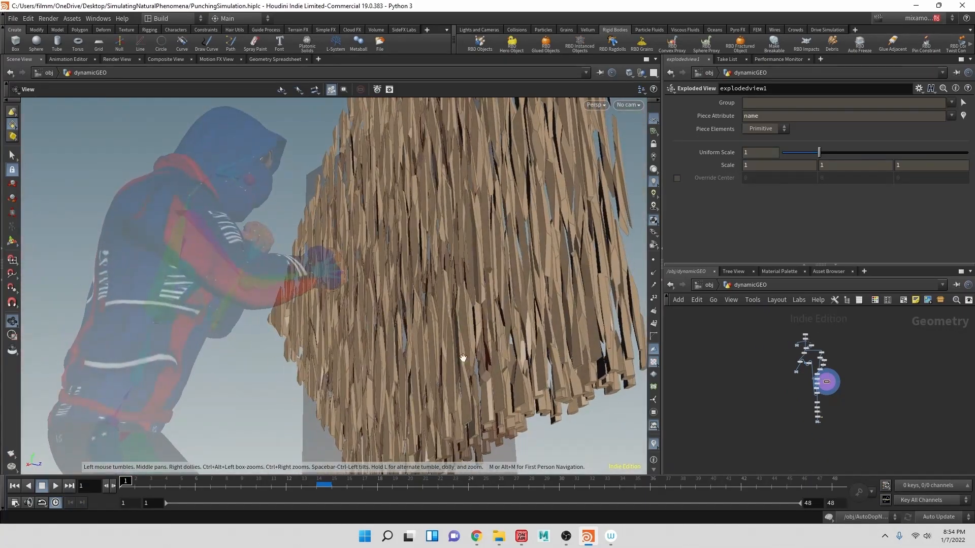
alt+drag(517, 367, 442, 325)
scroll(825, 345, up, 2)
scroll(826, 345, up, 5)
alt+drag(741, 318, 903, 346)
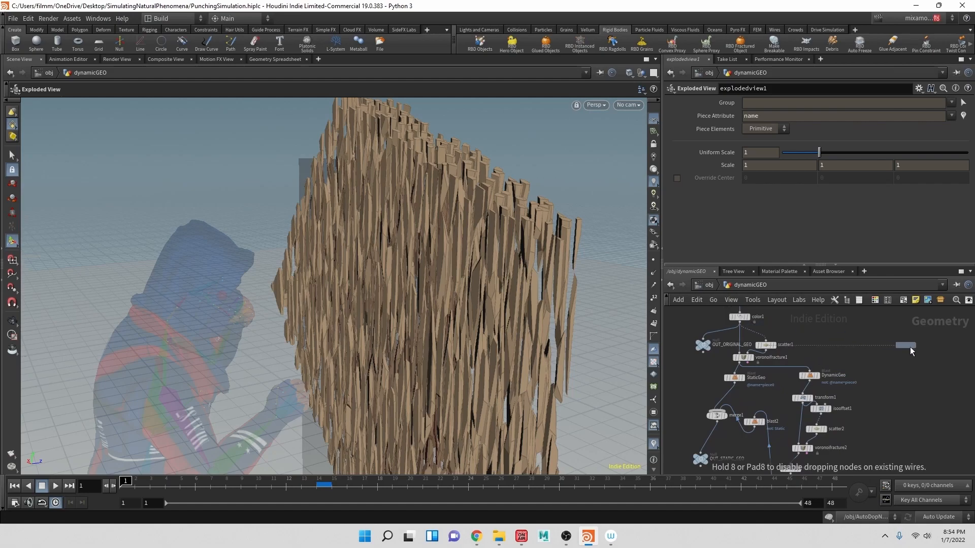
alt+drag(883, 388, 881, 436)
middle_drag(897, 403, 855, 311)
scroll(855, 311, up, 2)
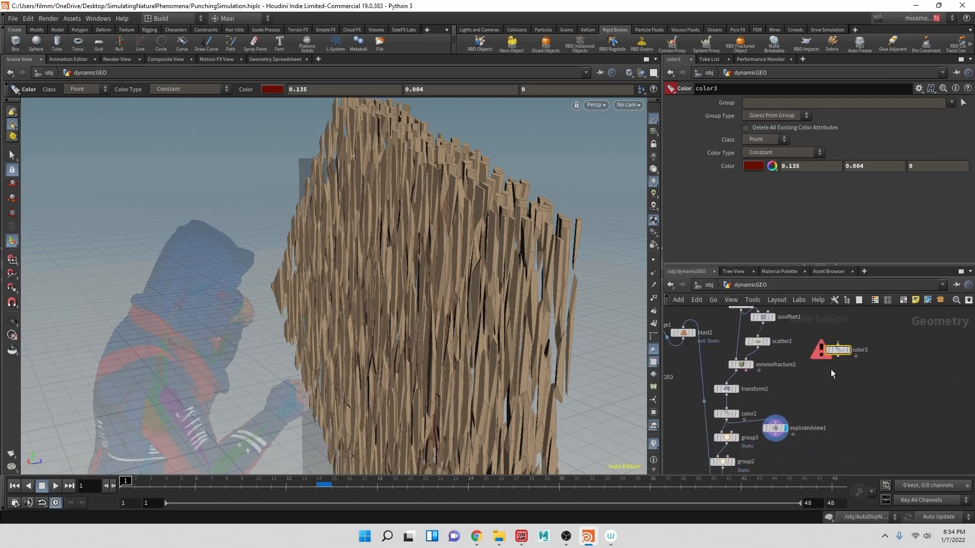
drag(838, 353, 730, 404)
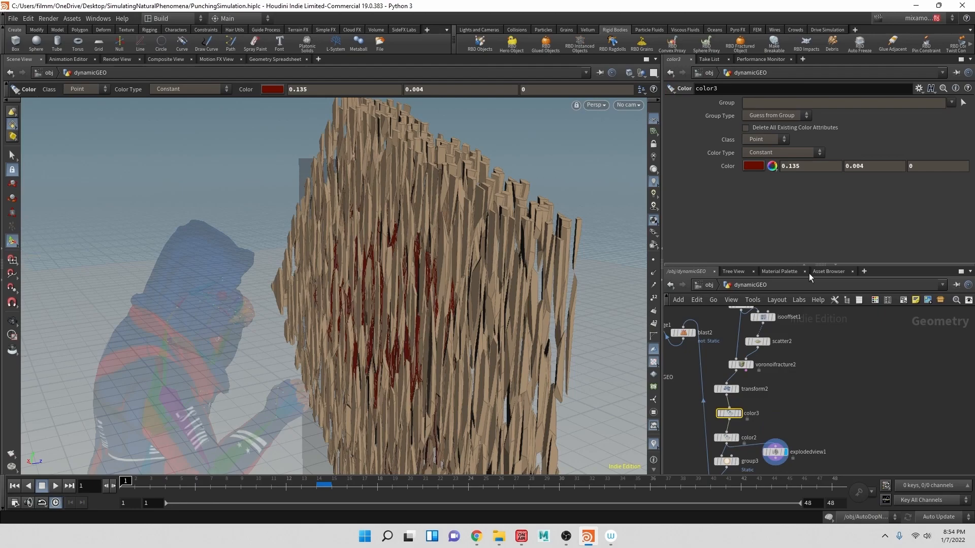
Restrict color3 to the outside group, display it and reorder it to sit after color2
click(952, 104)
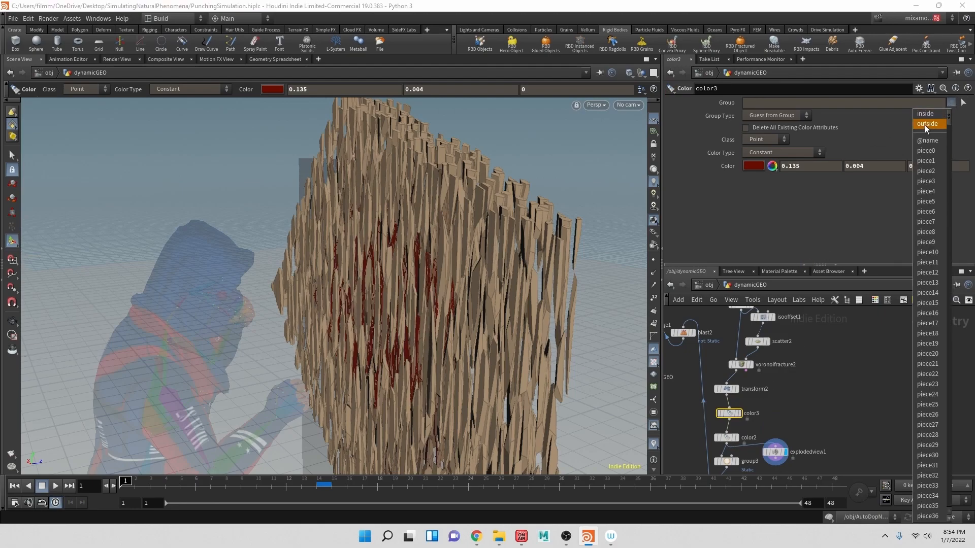
click(925, 126)
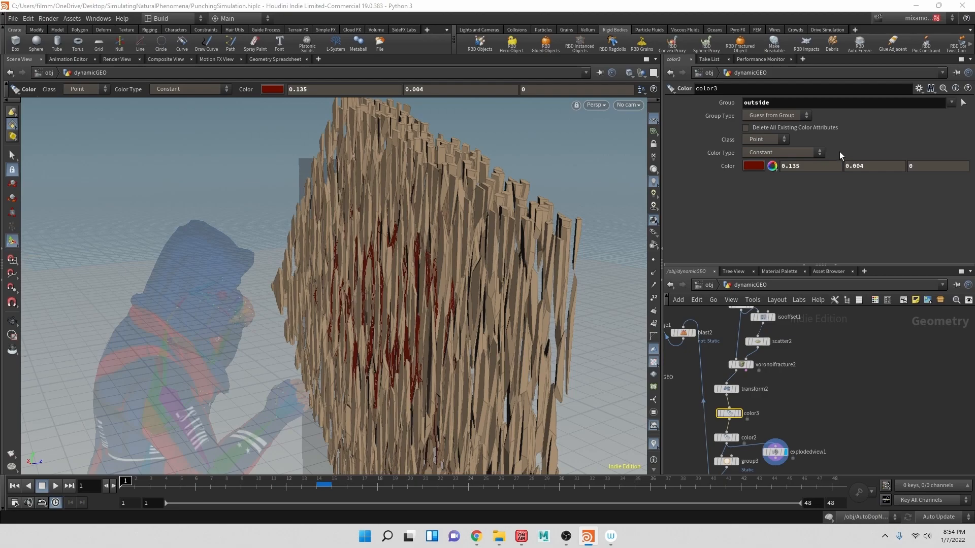
click(741, 414)
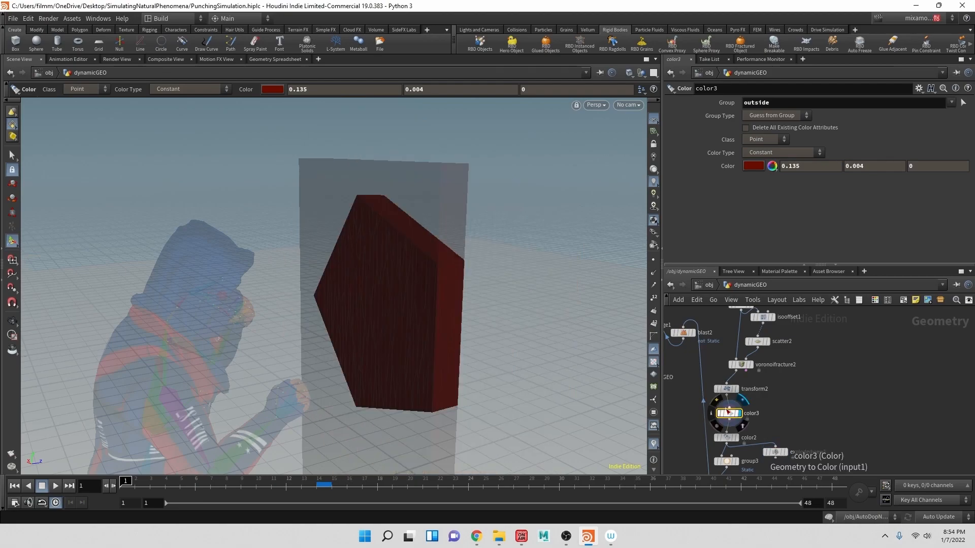
mouse_move(738, 436)
mouse_down()
mouse_move(729, 409)
mouse_move(789, 419)
mouse_move(760, 400)
mouse_move(730, 419)
mouse_up()
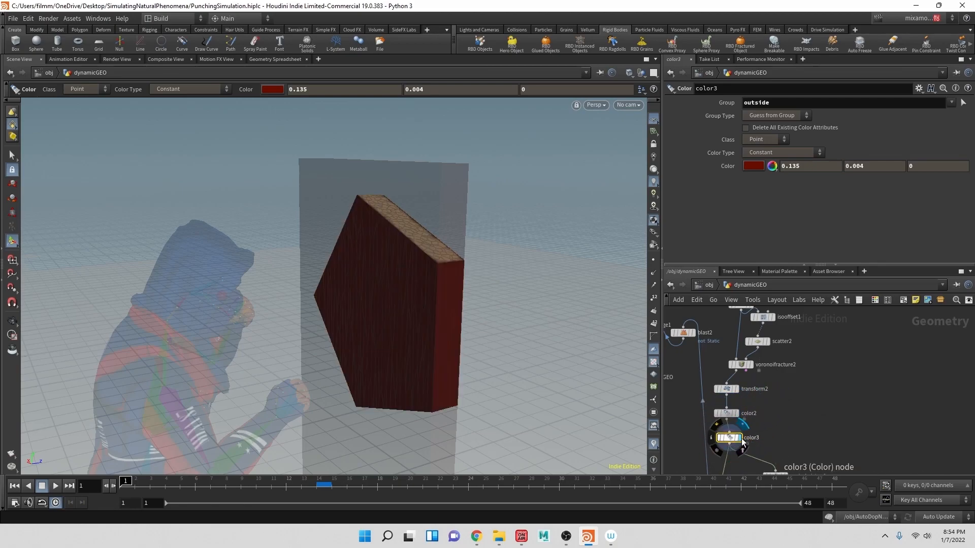
key(Escape)
drag(407, 266, 464, 249)
scroll(405, 206, up, 5)
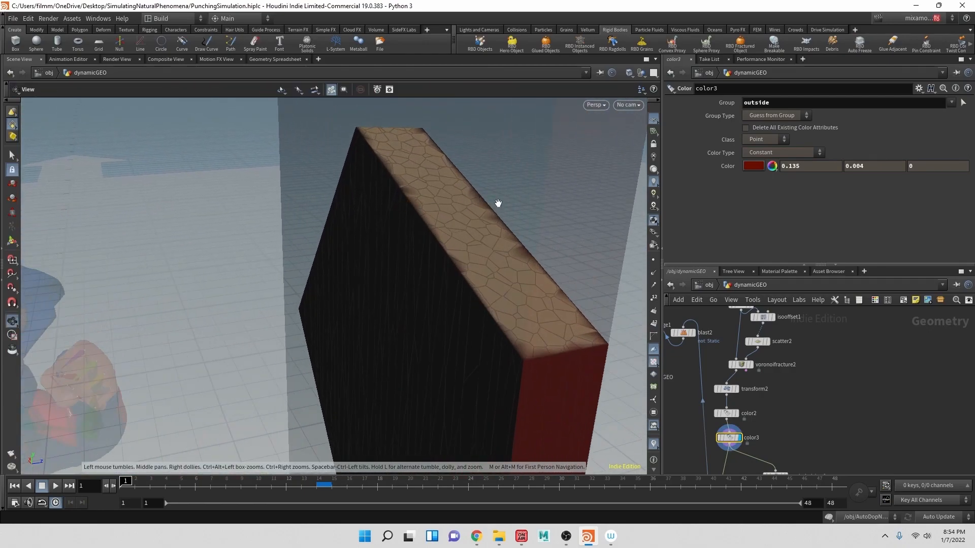
drag(453, 232, 508, 223)
key(Return)
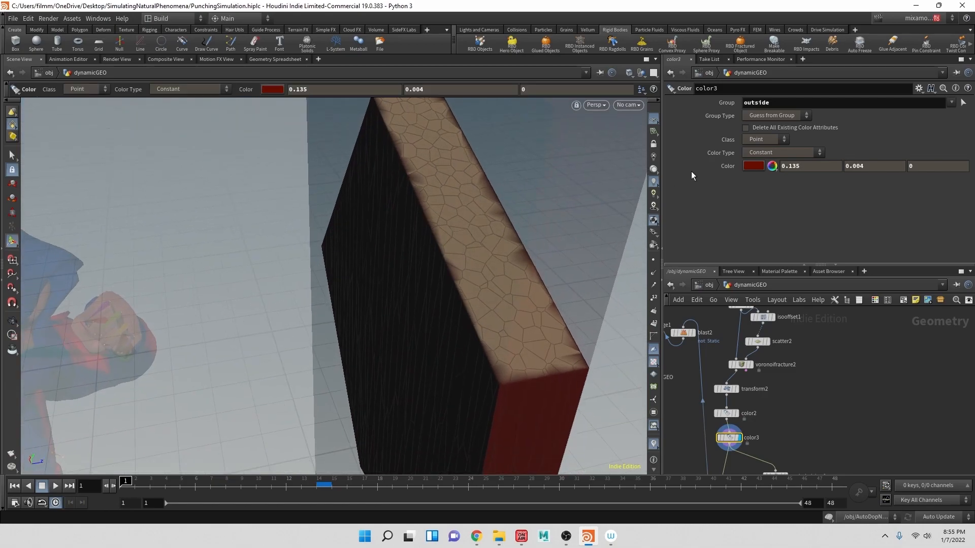
Set the Class of both color2 and color3 to Primitive
click(727, 389)
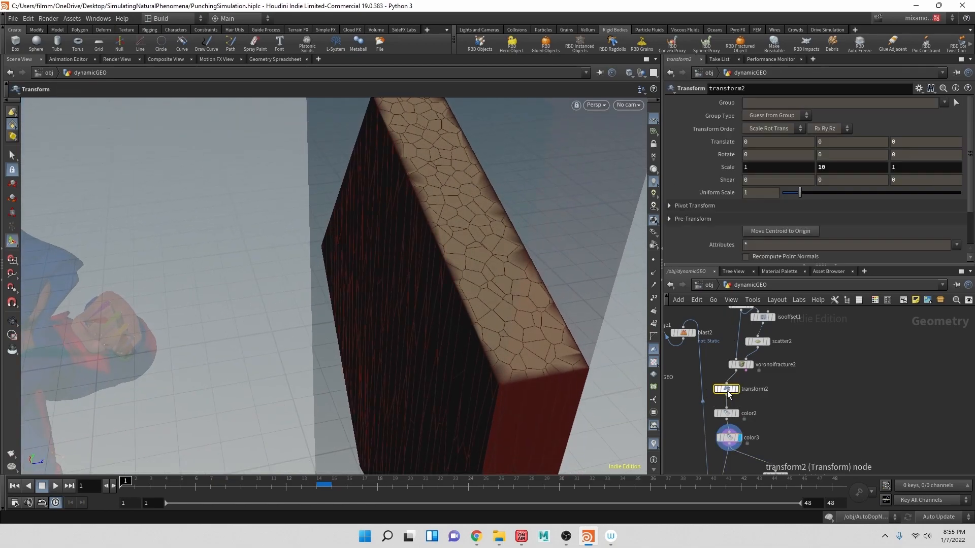
click(727, 412)
click(728, 391)
click(727, 413)
click(767, 140)
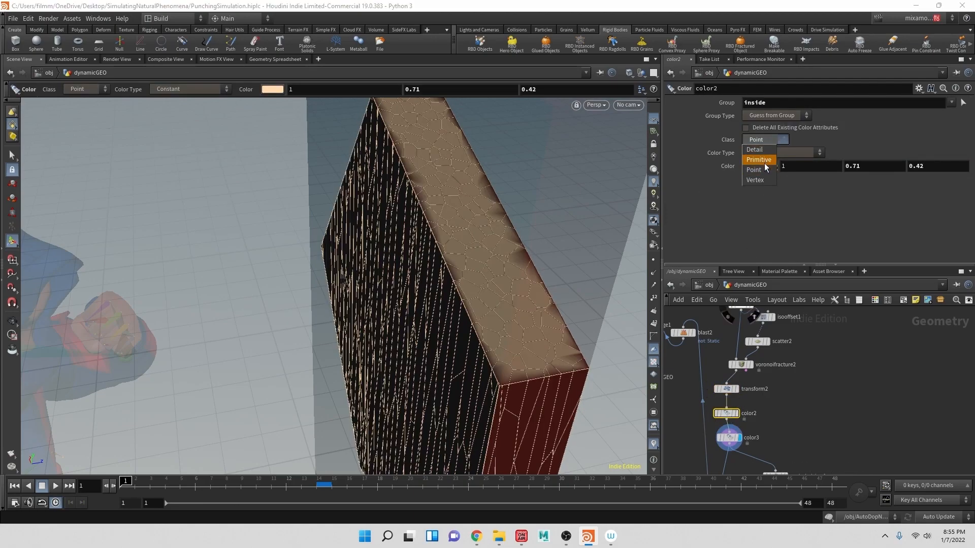
click(765, 161)
mouse_move(730, 419)
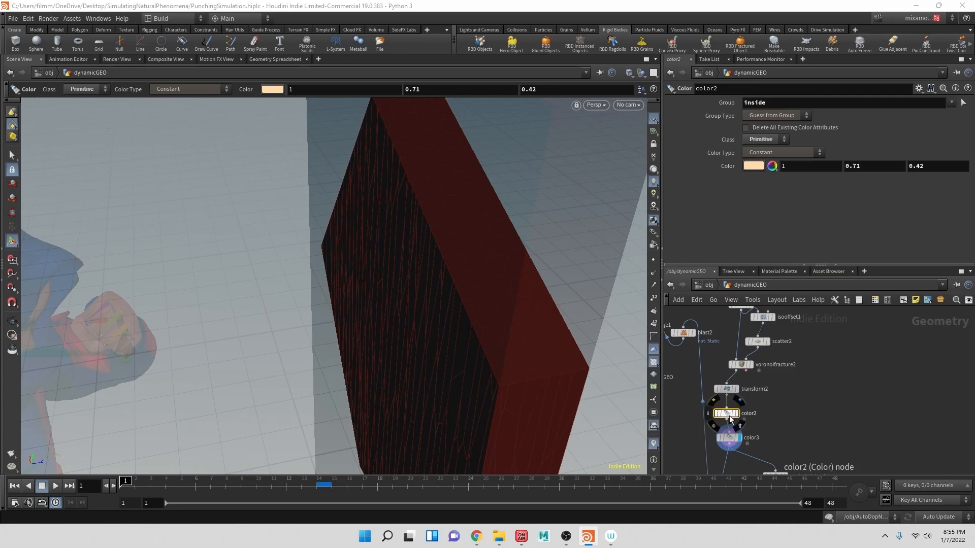
click(730, 438)
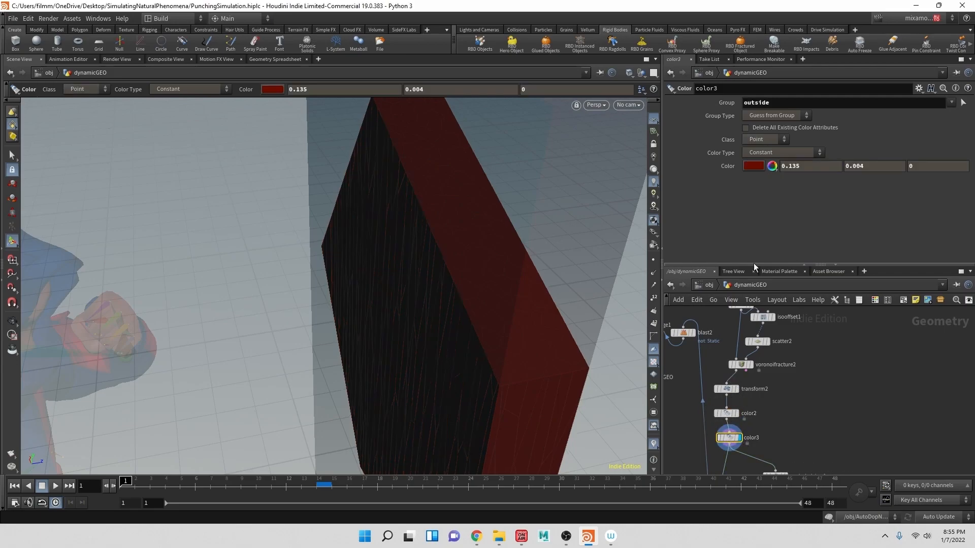
click(763, 140)
click(757, 173)
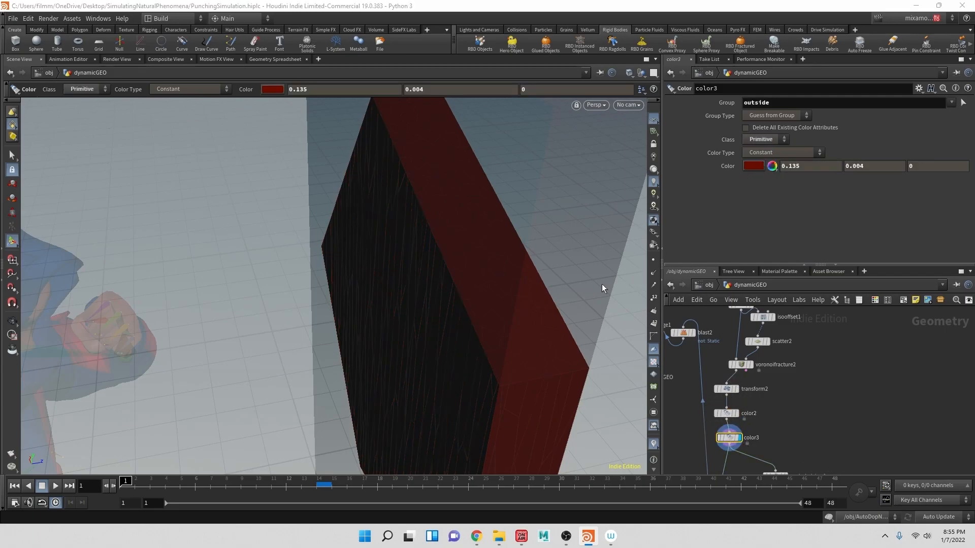
Display explodedview1 and examine the colors on the separated pieces up close
alt+middle_drag(542, 281, 538, 218)
scroll(823, 425, down, 1)
middle_drag(824, 424, 770, 322)
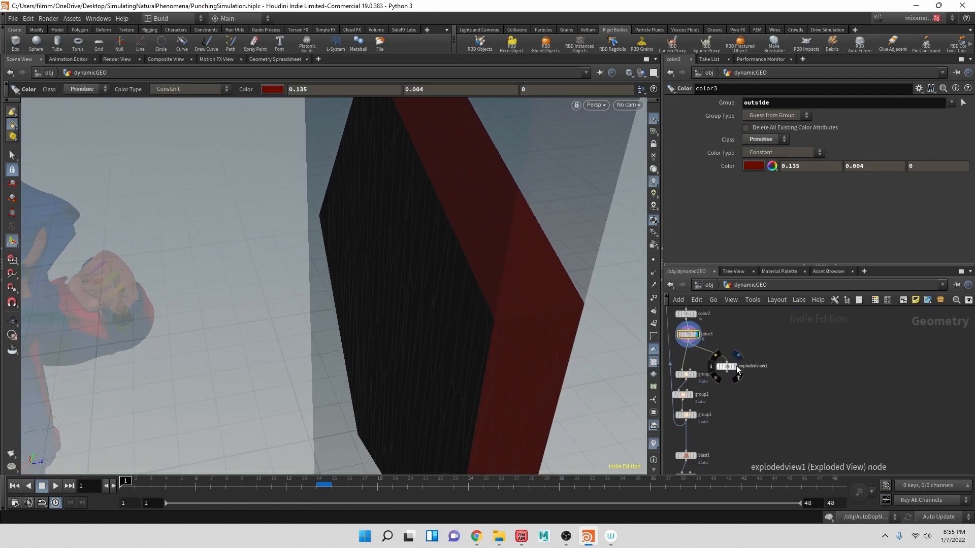
click(737, 367)
key(Escape)
alt+drag(489, 272, 454, 249)
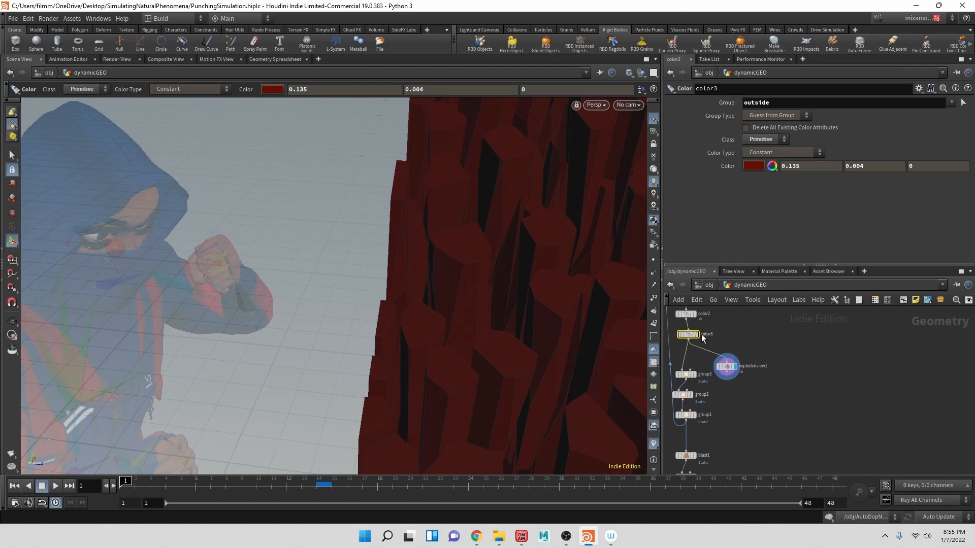
Set the Class of color3 and color2 back to Point and check the inside and outside colors on the exploded pieces
click(766, 139)
click(759, 139)
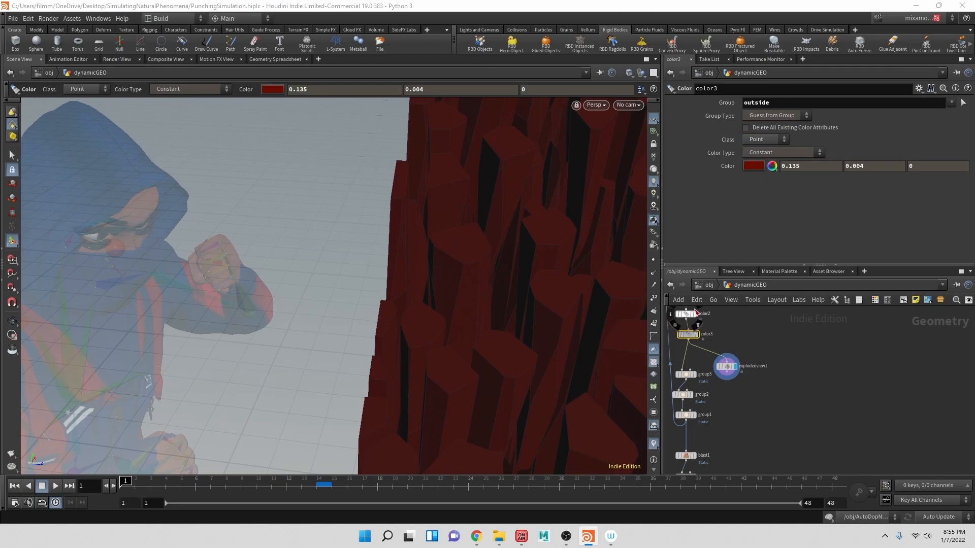
click(692, 313)
click(769, 143)
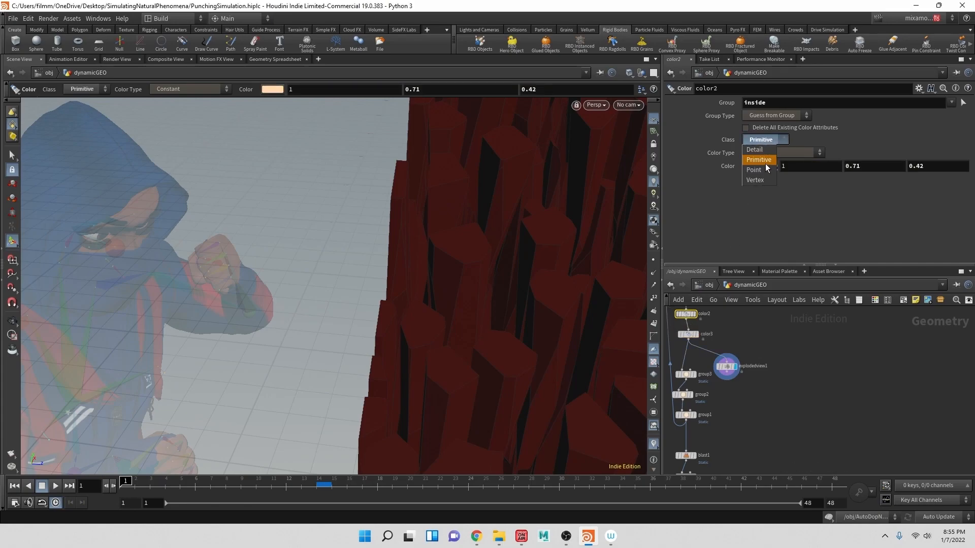
click(759, 174)
key(Escape)
drag(592, 233, 405, 163)
drag(495, 239, 388, 259)
key(Return)
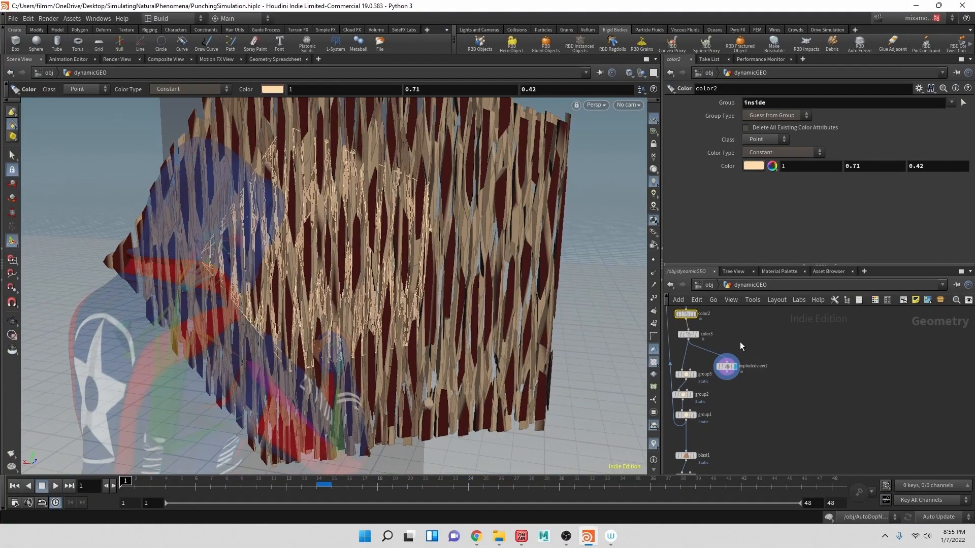
Delete the Exploded View node and restore the display to the end of the dynamicGEO node chain
click(726, 366)
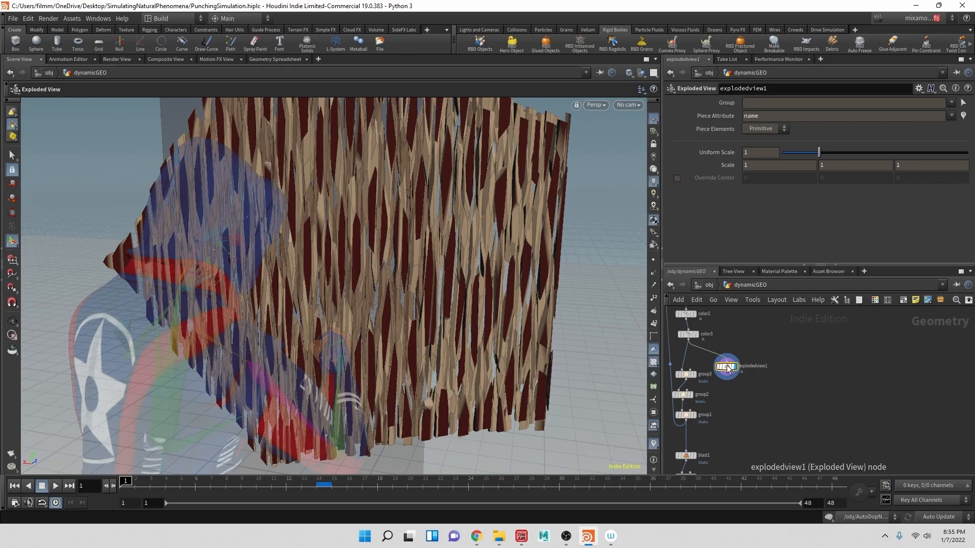
key(Delete)
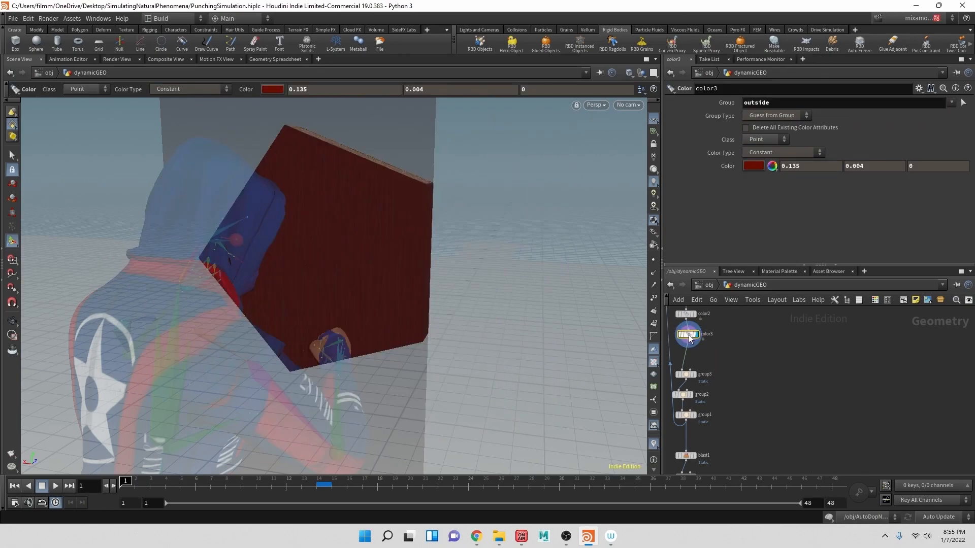
key(Escape)
drag(507, 311, 482, 311)
middle_drag(763, 400, 812, 254)
scroll(781, 346, down, 2)
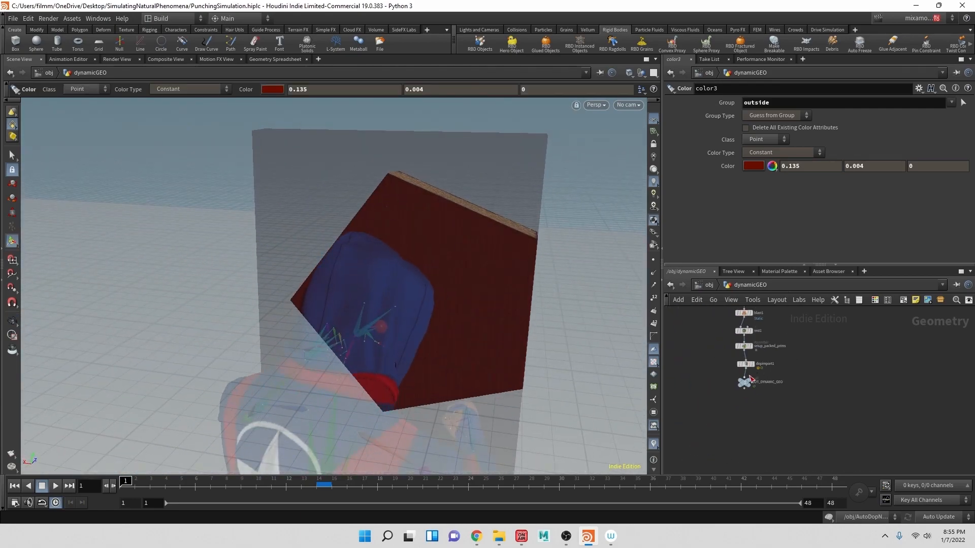
click(755, 372)
Return to the object level, frame the character and the full door from behind, and launch a flipbook render
drag(518, 321, 429, 300)
click(705, 287)
key(Escape)
drag(618, 363, 481, 249)
middle_drag(464, 272, 475, 320)
drag(474, 320, 485, 307)
middle_drag(485, 307, 438, 319)
drag(438, 319, 392, 292)
middle_drag(391, 292, 375, 282)
drag(375, 283, 366, 283)
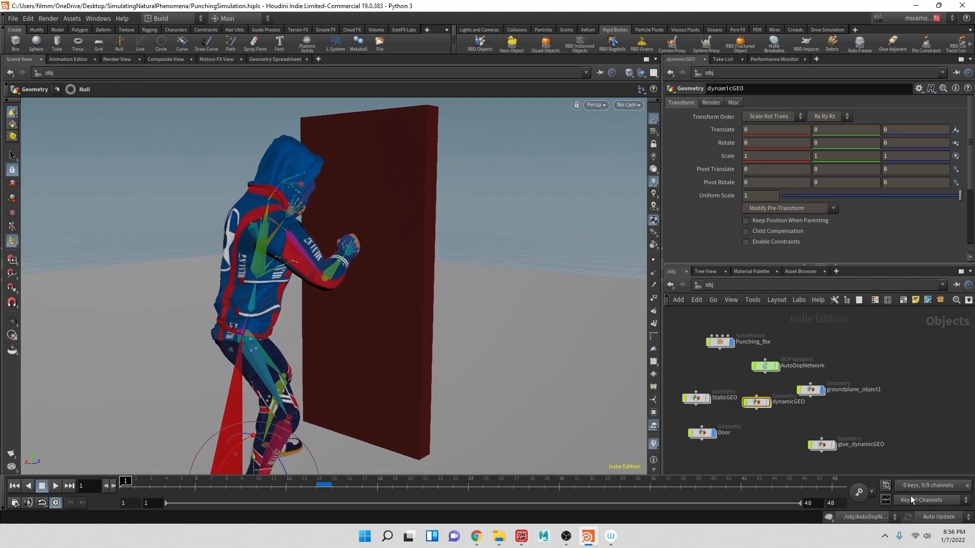
click(11, 453)
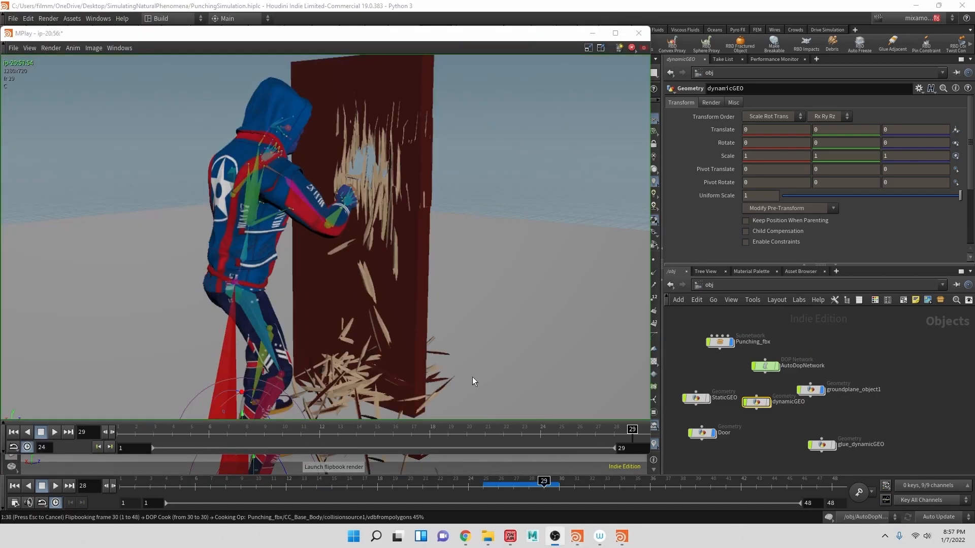
Play the rendered flipbook frames of the punch, stop playback and close the preview
click(53, 433)
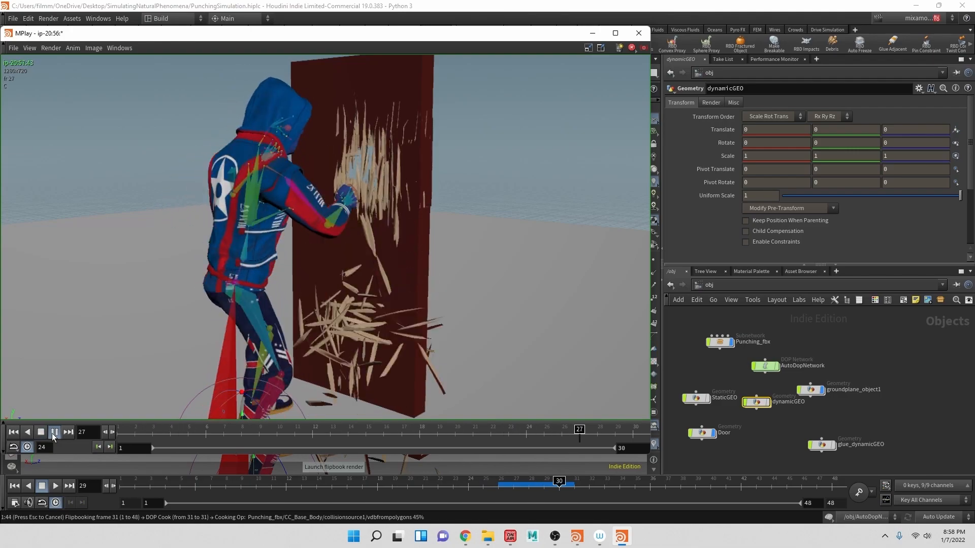
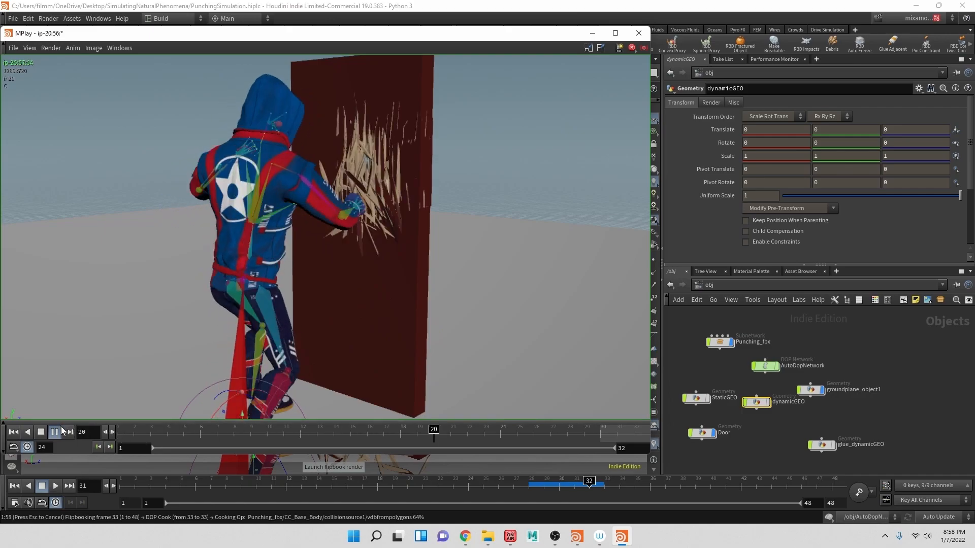
click(41, 432)
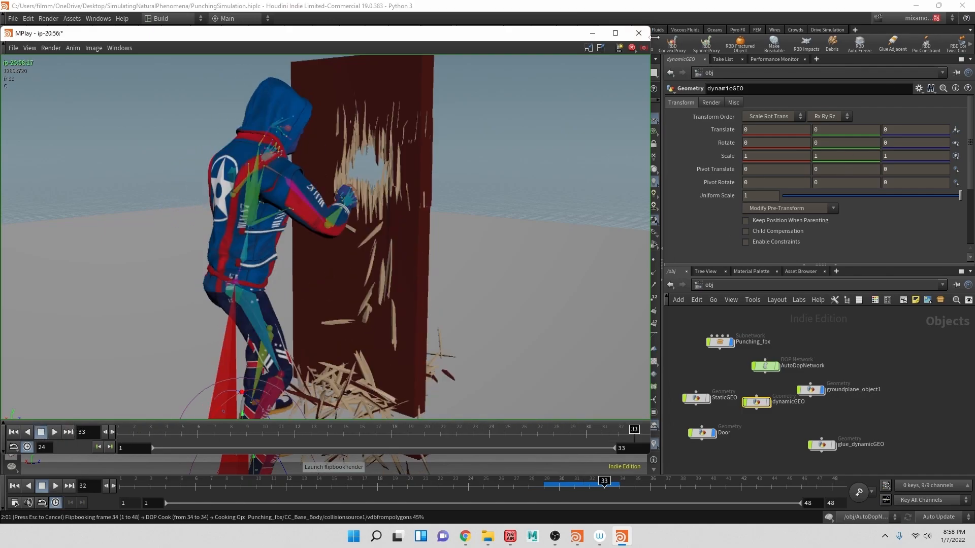
click(644, 36)
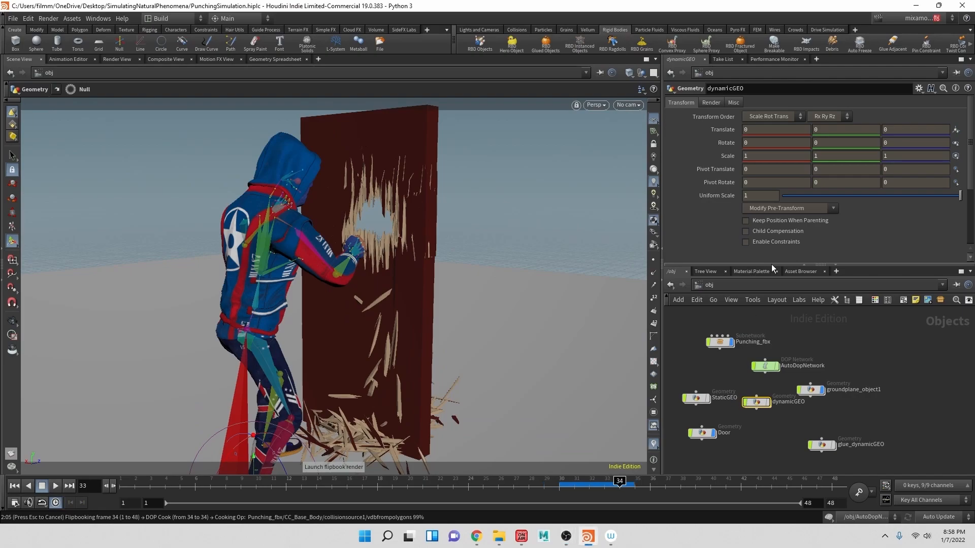
Save the PunchingSimulation.hiplc scene and open the Material Palette
click(943, 509)
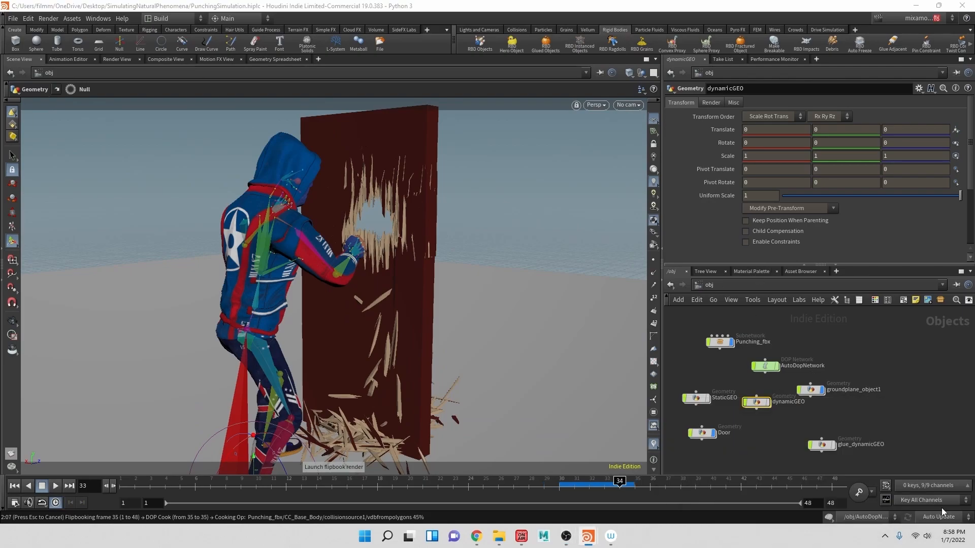
key(ctrl+s)
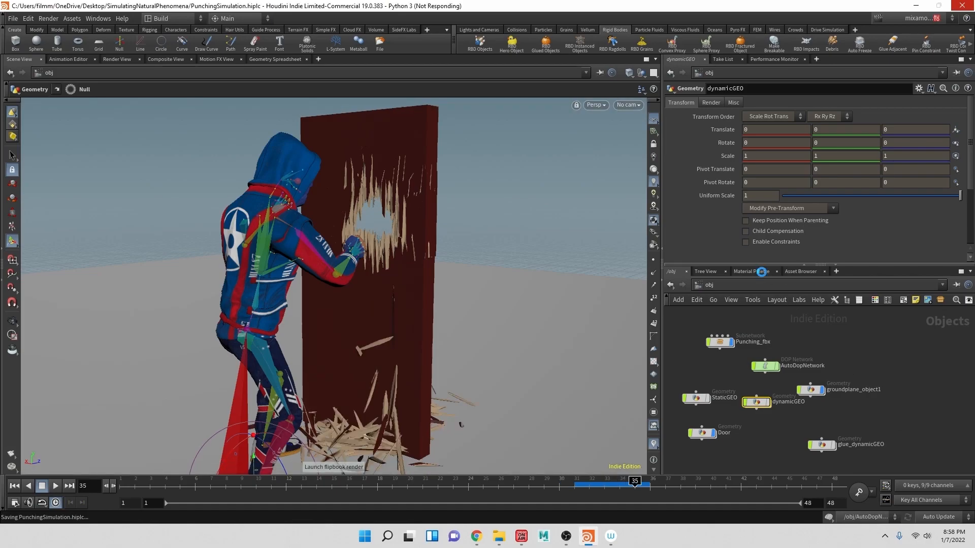
click(759, 272)
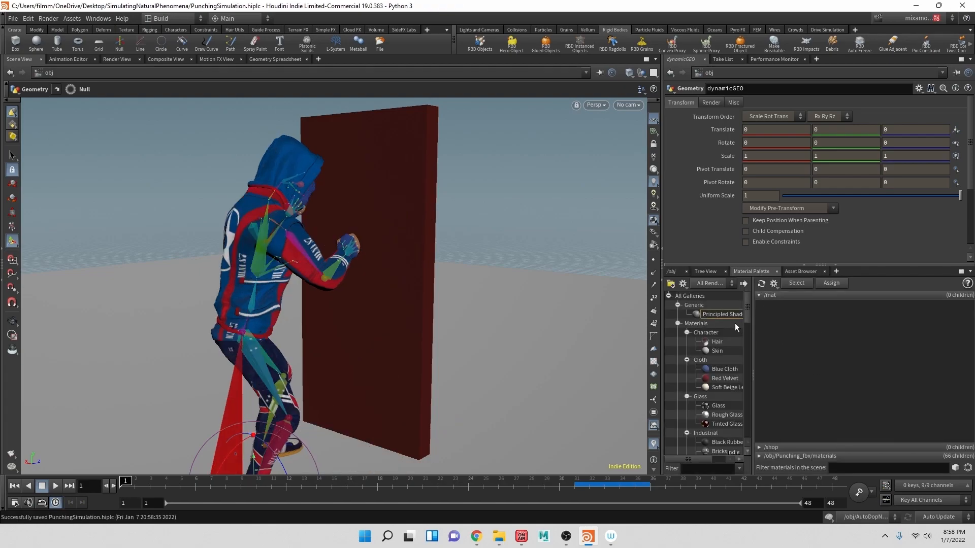
Add a Principled Shader material to /mat and rename it OutsideWood
drag(736, 323, 778, 327)
right_click(781, 337)
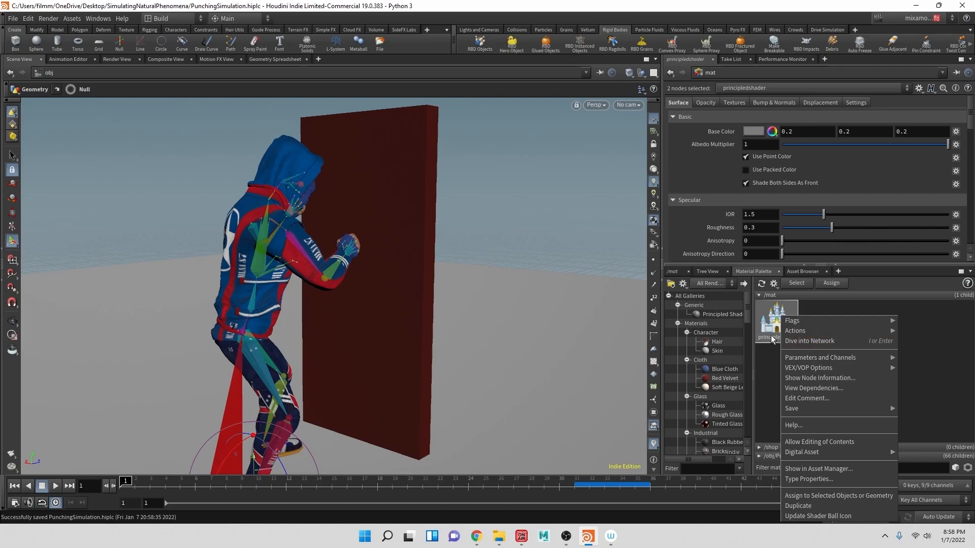
click(695, 313)
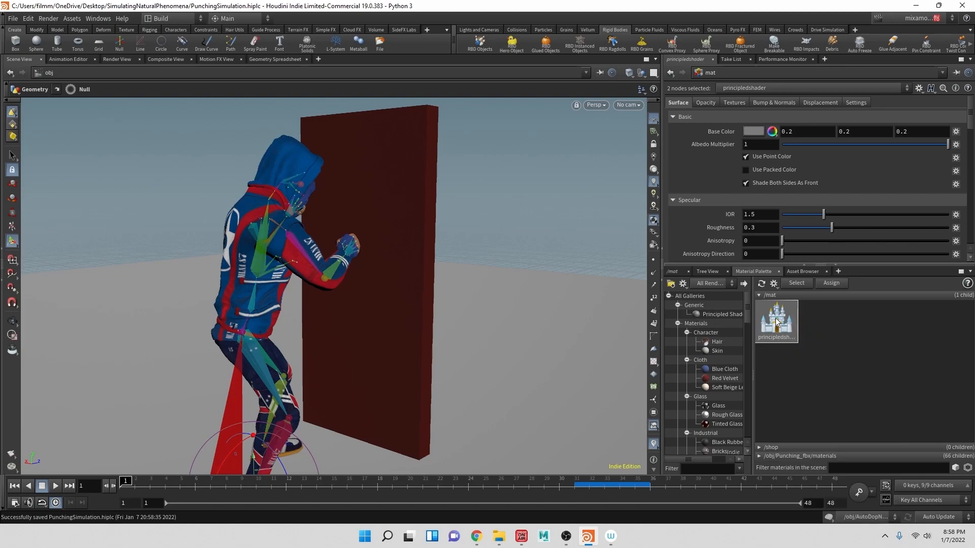
double_click(779, 319)
double_click(814, 319)
double_click(836, 320)
text(Ou)
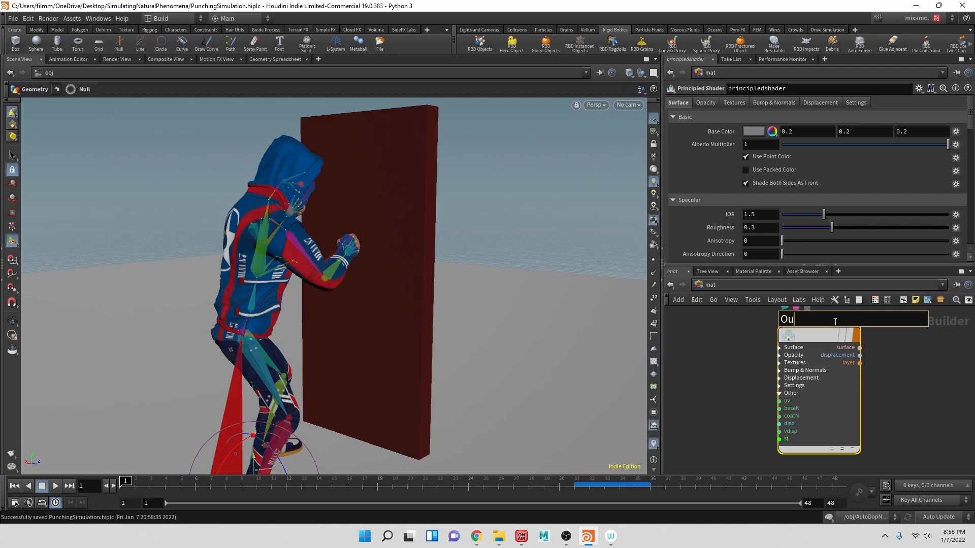
text(tsideWood)
key(Return)
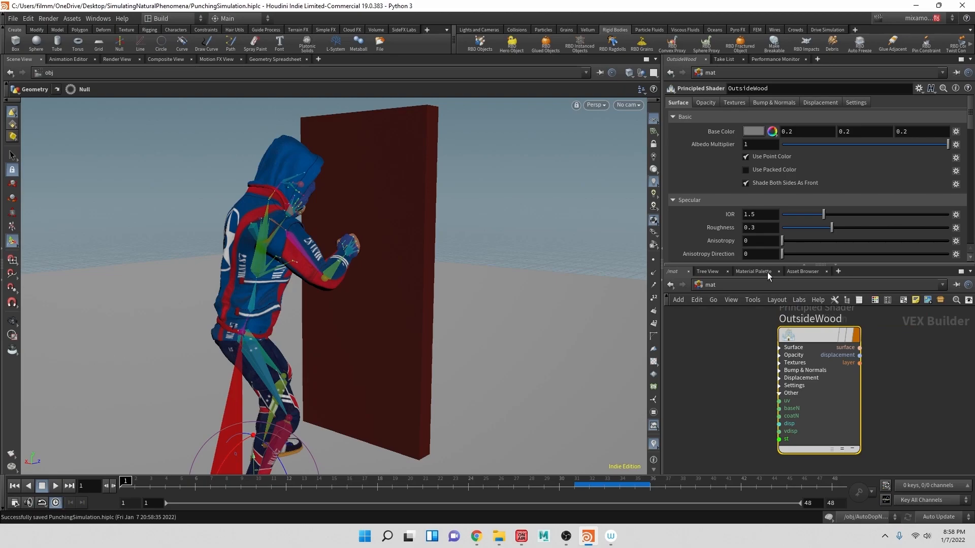
Set the OutsideWood shader's base color to pure white (1, 1, 1) and close the color editor
click(755, 132)
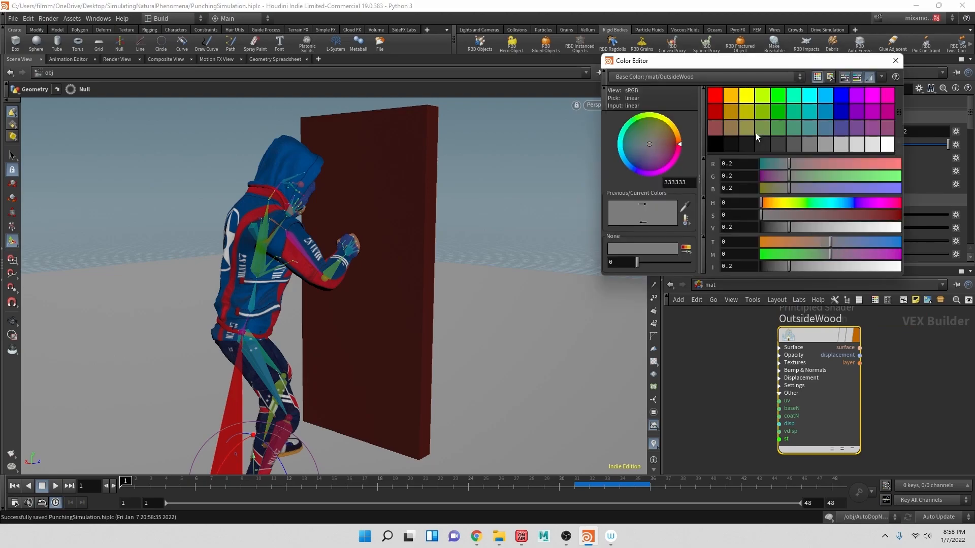
click(888, 145)
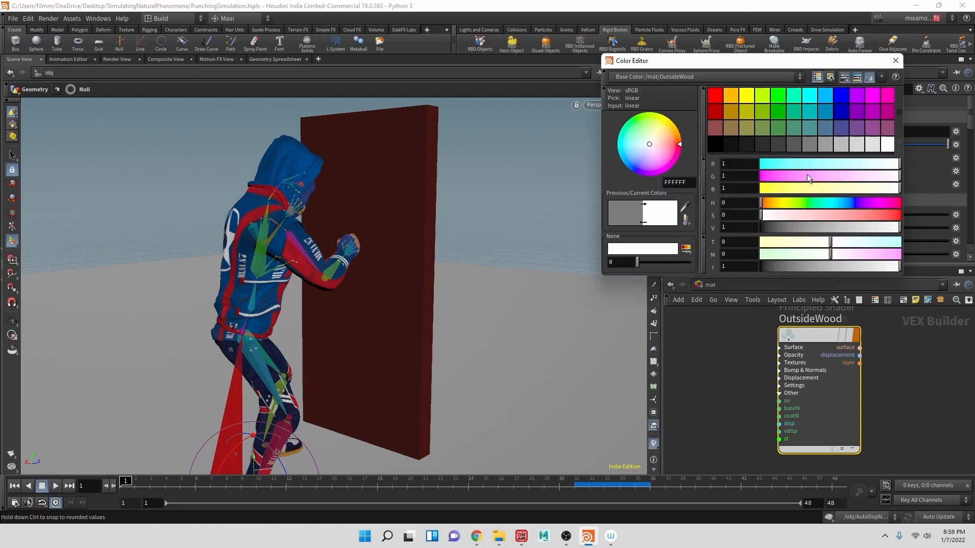
click(896, 61)
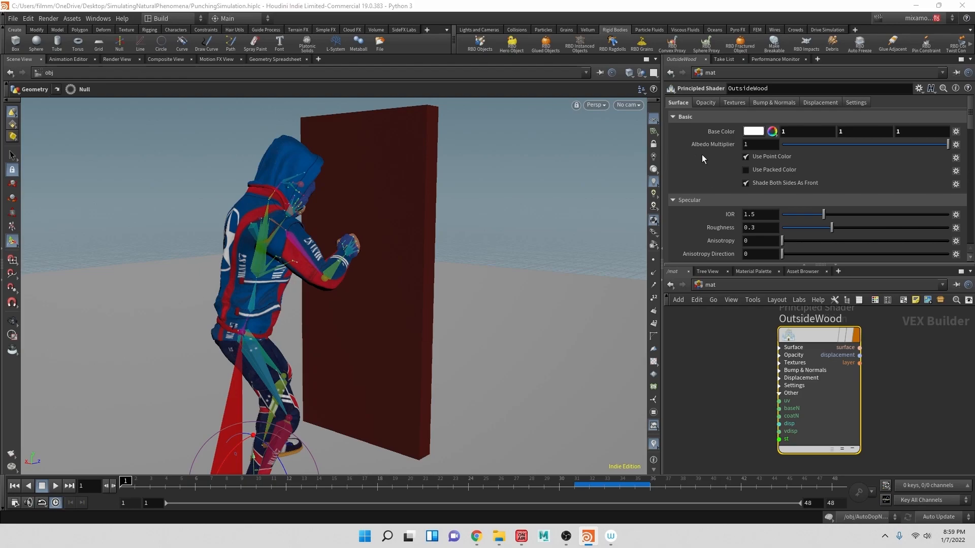
click(733, 103)
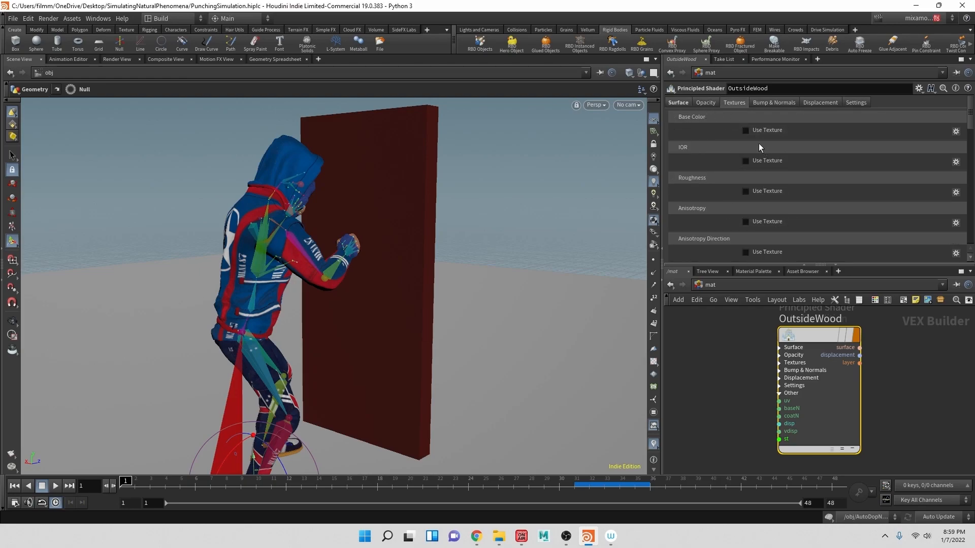
click(746, 130)
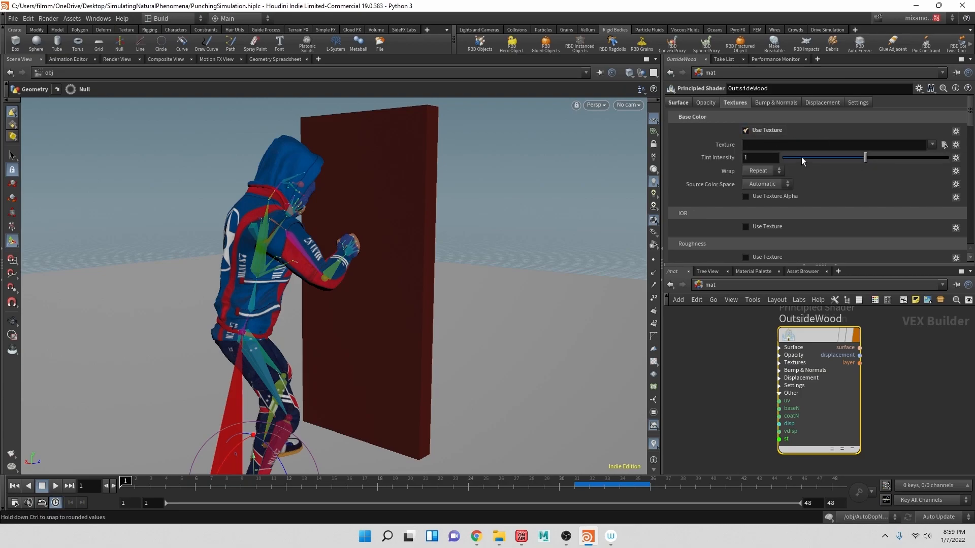
click(745, 131)
click(681, 103)
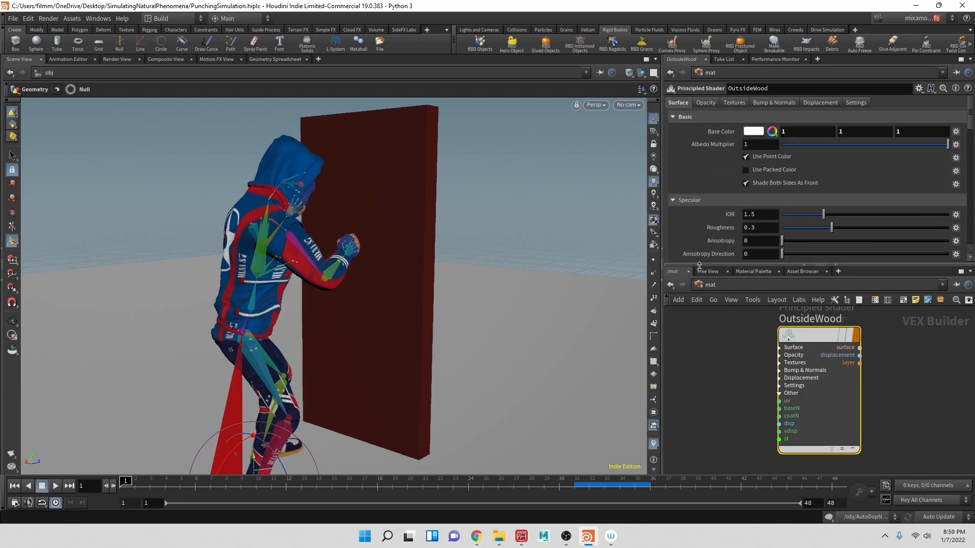
Add a second Principled Shader to /mat from the material gallery and rename it insideWood
click(754, 271)
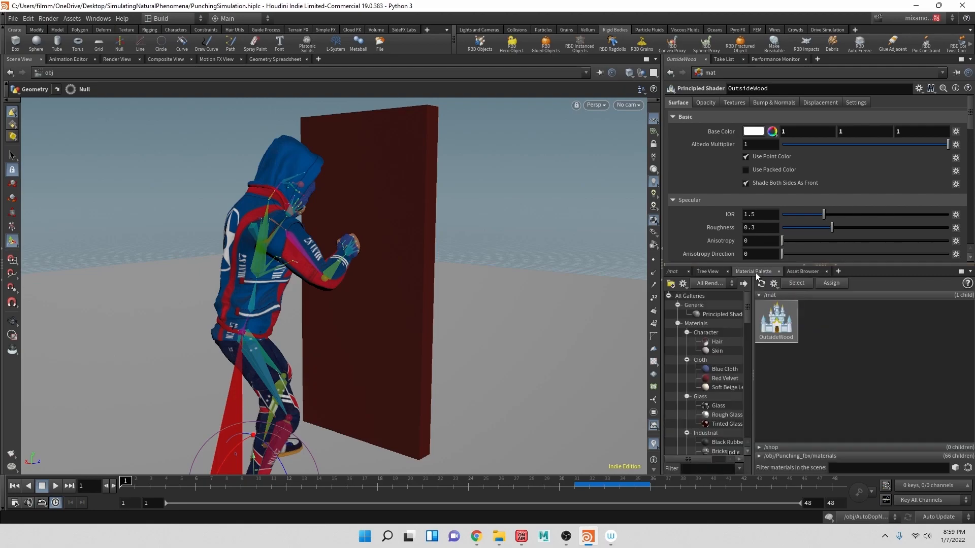
click(707, 314)
drag(793, 333, 803, 326)
double_click(811, 323)
click(813, 320)
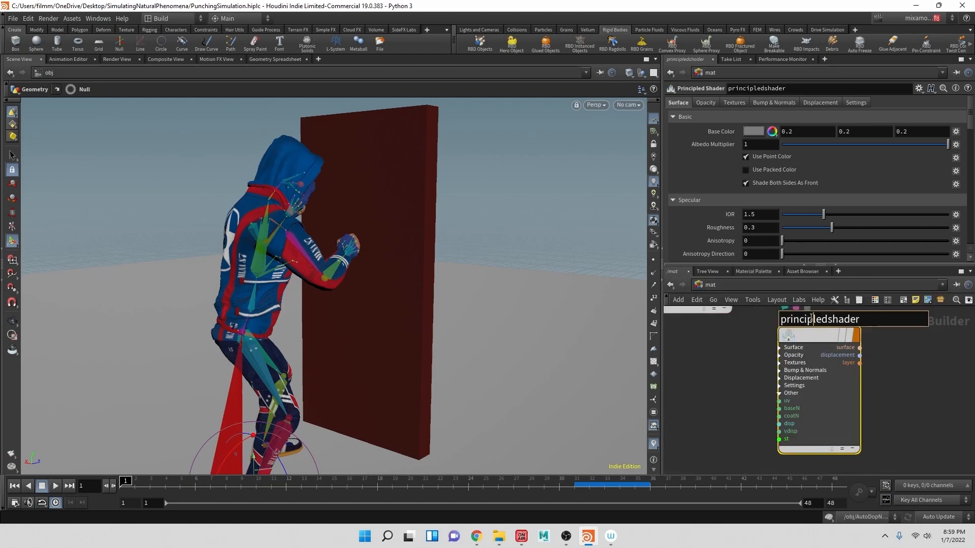
double_click(832, 318)
click(833, 317)
double_click(832, 318)
text(insideWood)
key(Return)
Place the insideWood node beside OutsideWood and set its base color to pure white (1, 1, 1)
middle_drag(703, 365, 727, 463)
scroll(726, 459, down, 3)
key(super)
drag(807, 455, 791, 362)
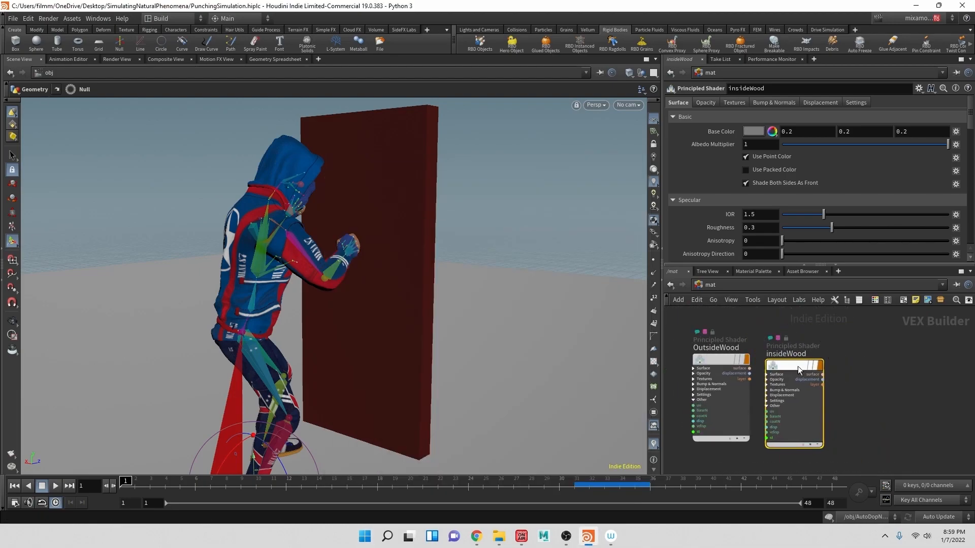
click(762, 131)
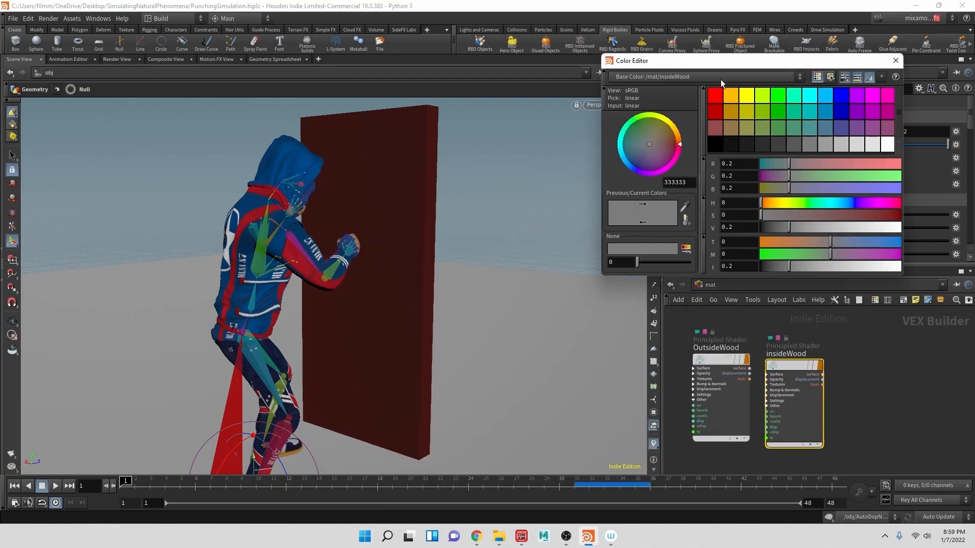
click(886, 146)
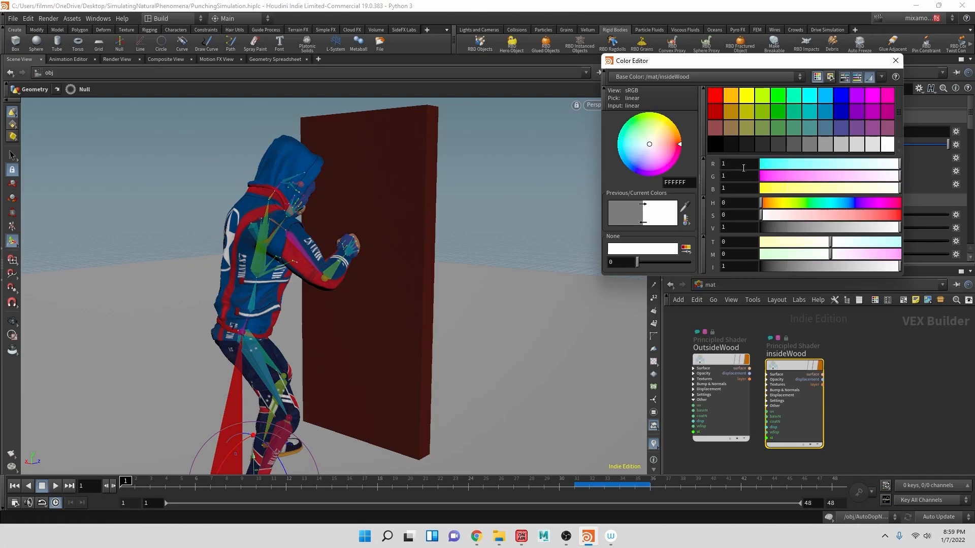
click(896, 61)
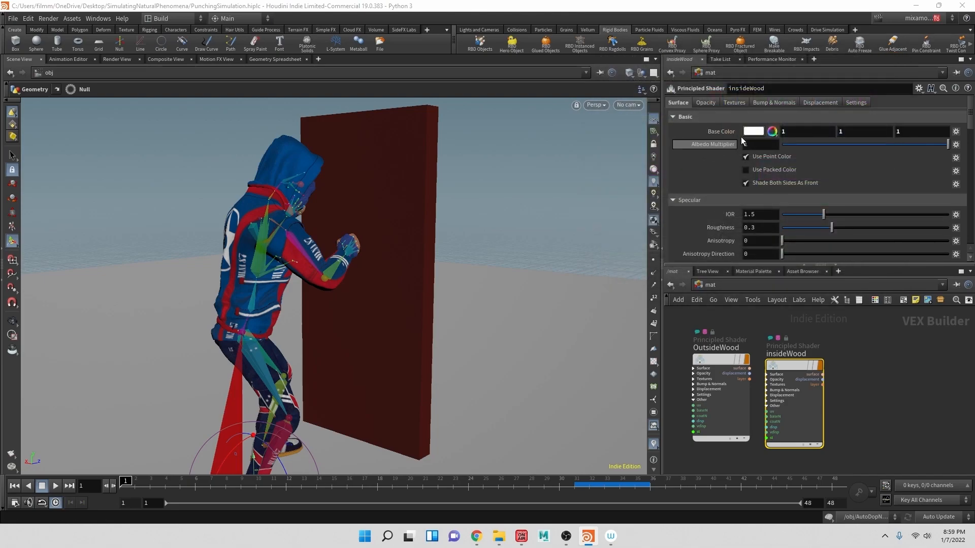
Raise the specular roughness of the OutsideWood and insideWood shaders, with insideWood at 0.954
click(718, 359)
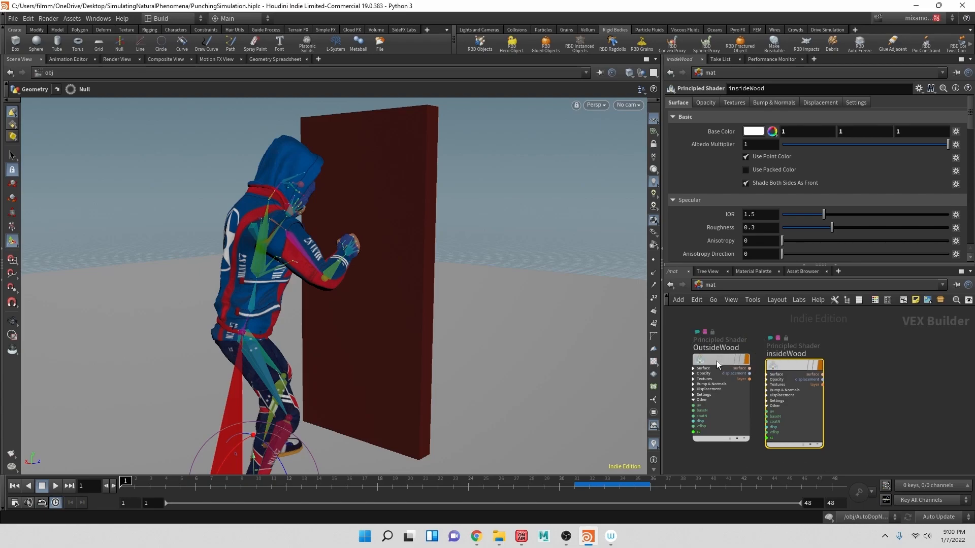
scroll(787, 203, down, 2)
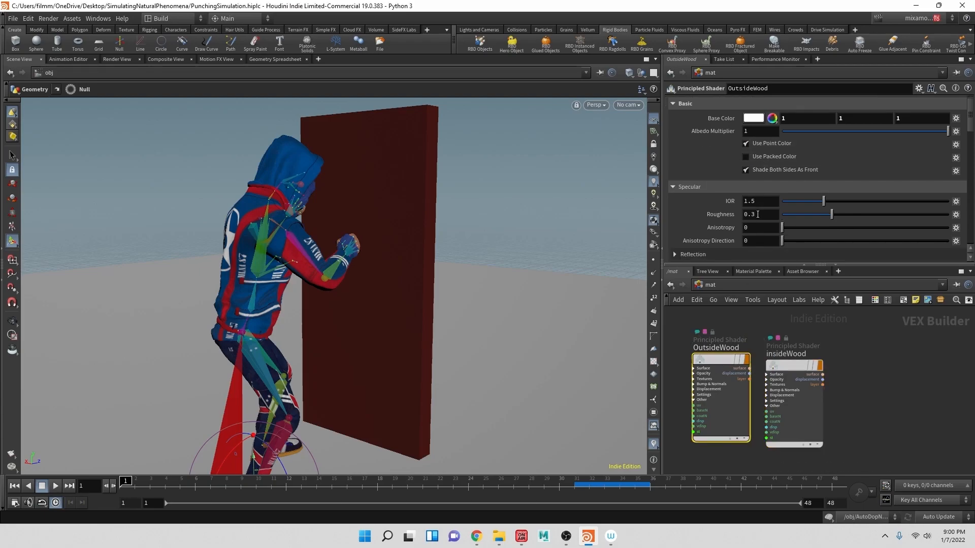
drag(836, 203, 940, 205)
click(794, 366)
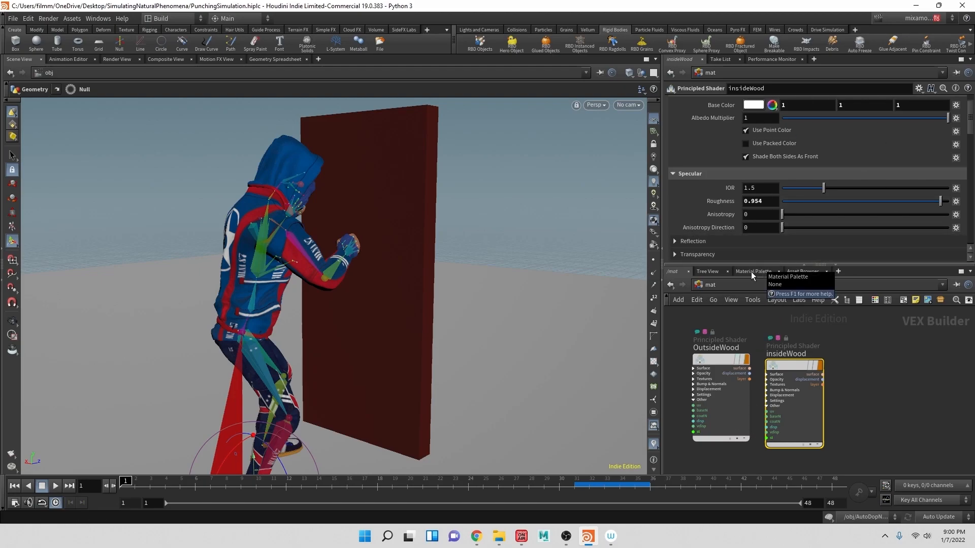
Return the network to the object level and go inside the dynamicGEO object
click(707, 286)
click(722, 331)
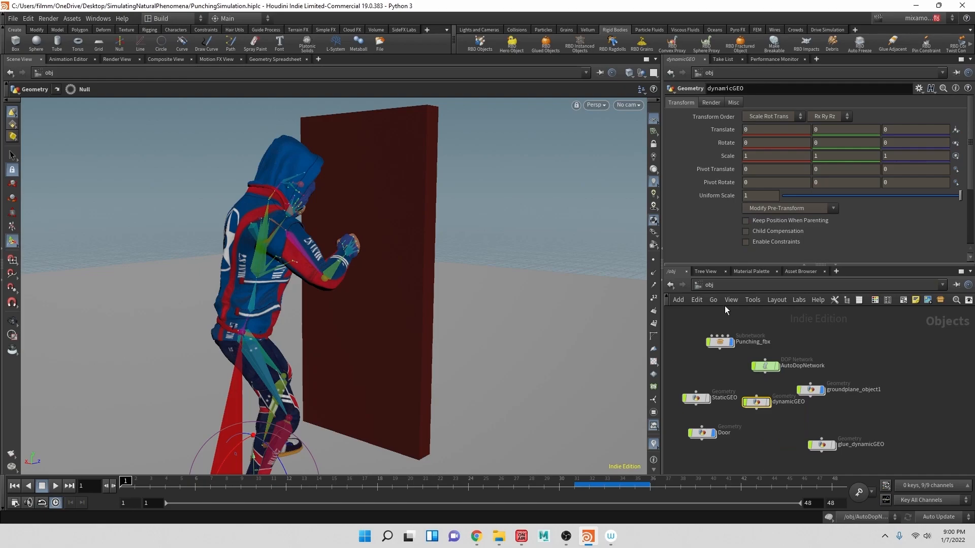
double_click(757, 403)
Insert a Material node between color3 and group3 in the dynamicGEO chain and make it the displayed node
middle_drag(801, 355, 808, 417)
scroll(798, 381, up, 2)
middle_drag(798, 381, 818, 431)
middle_drag(796, 330, 840, 395)
middle_click(833, 369)
middle_drag(897, 381, 849, 362)
scroll(880, 393, up, 1)
scroll(845, 392, down, 1)
scroll(847, 371, up, 1)
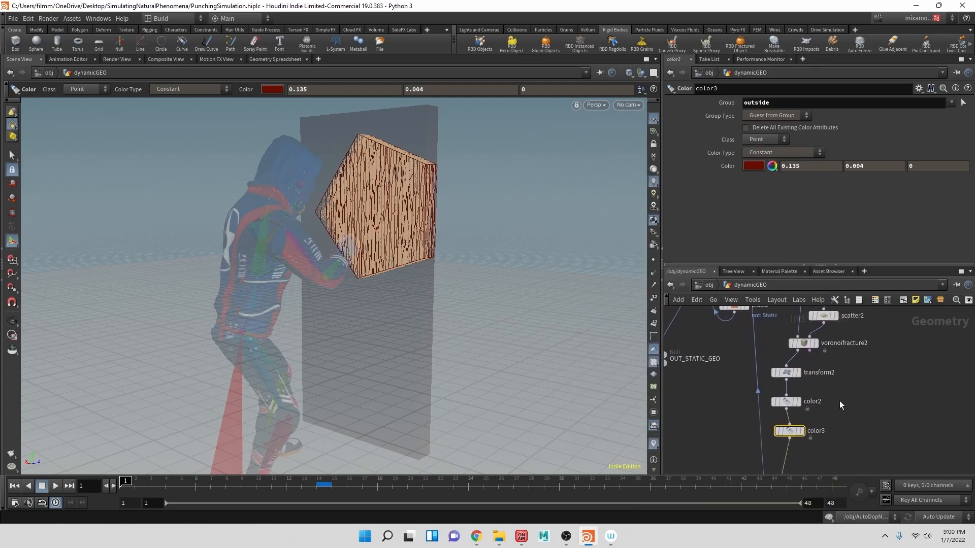
middle_drag(827, 435, 844, 382)
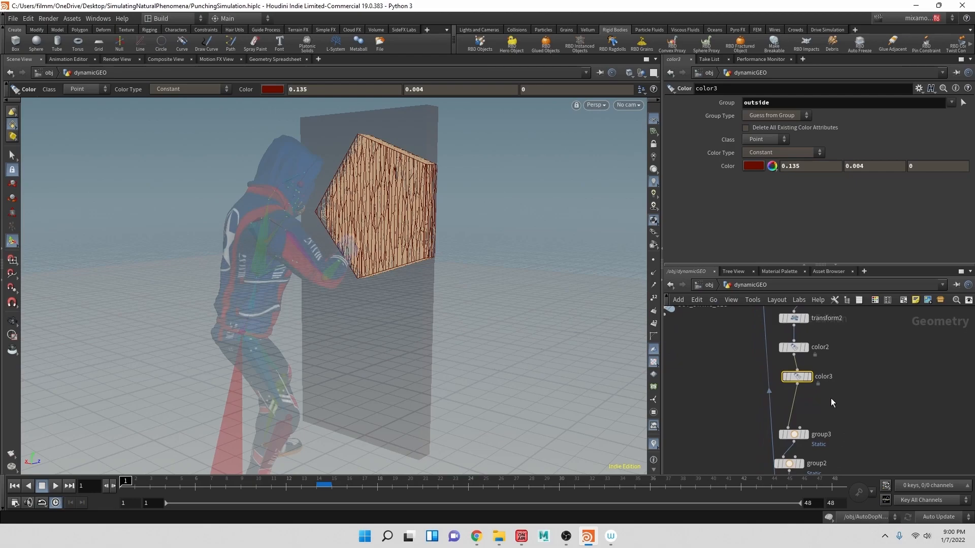
key(Tab)
text(mater)
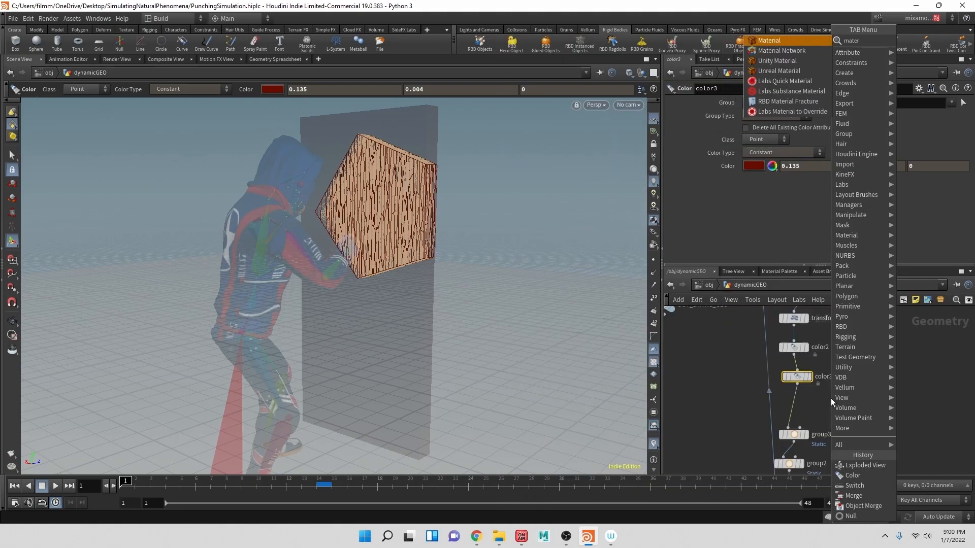
key(Return)
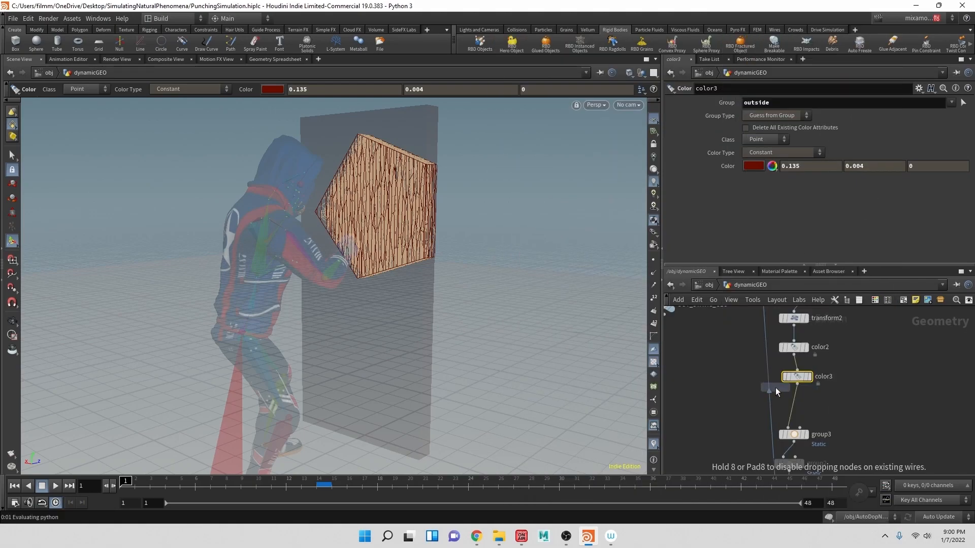
click(795, 405)
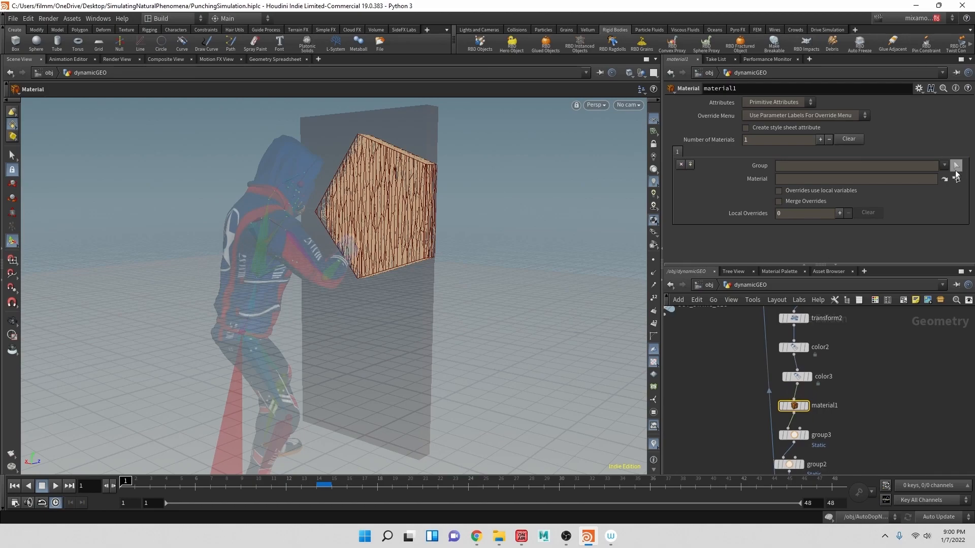
mouse_move(805, 412)
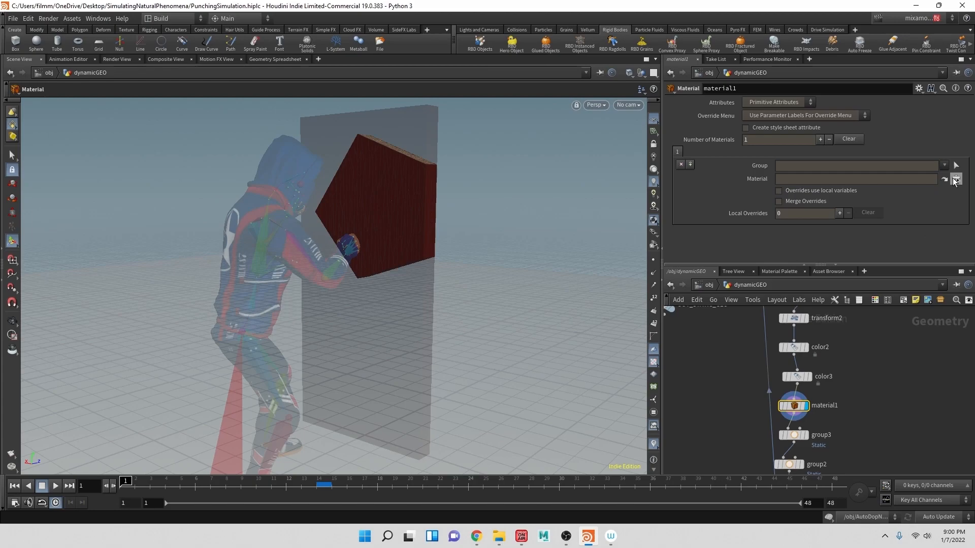
Assign the /mat/OutsideWood shader to the new Material node
click(957, 180)
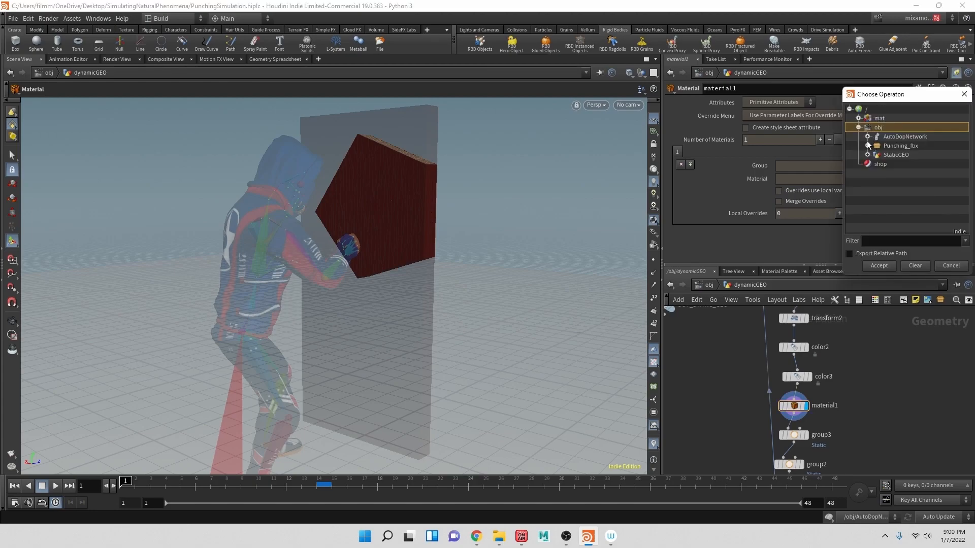
click(858, 118)
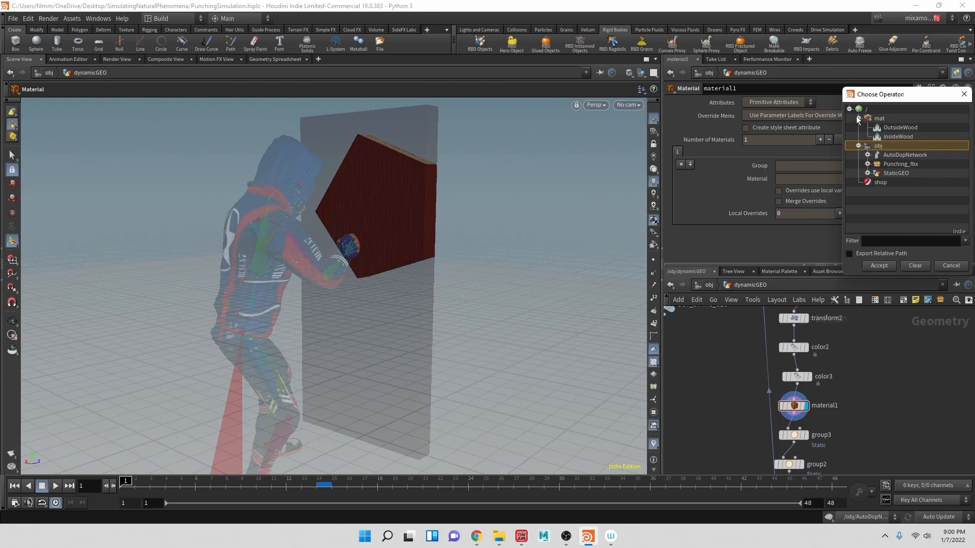
click(896, 127)
click(879, 265)
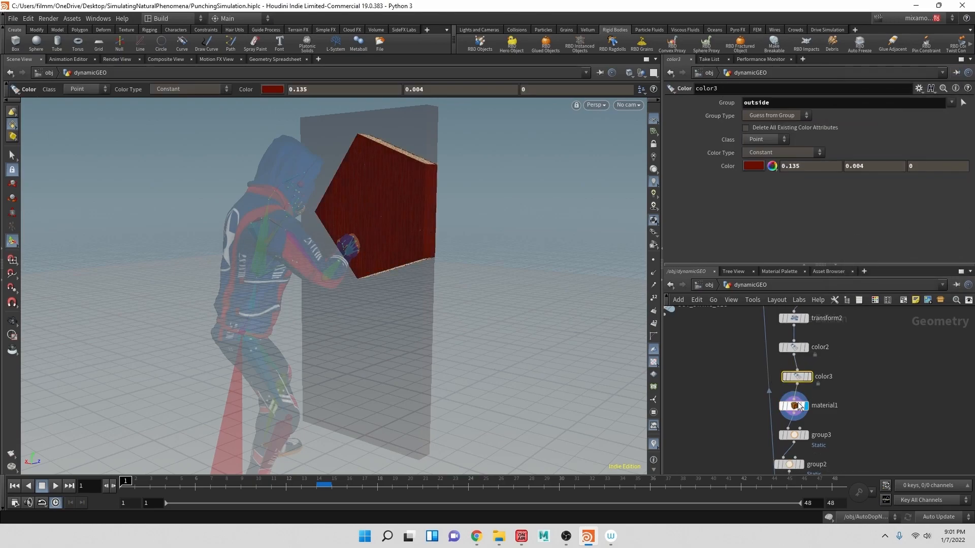
Insert a copy of the Material node between color3 and material1, assigning /mat/insideWood to the inside group
mouse_move(794, 407)
mouse_down()
mouse_move(794, 417)
mouse_move(837, 409)
mouse_move(797, 405)
mouse_up()
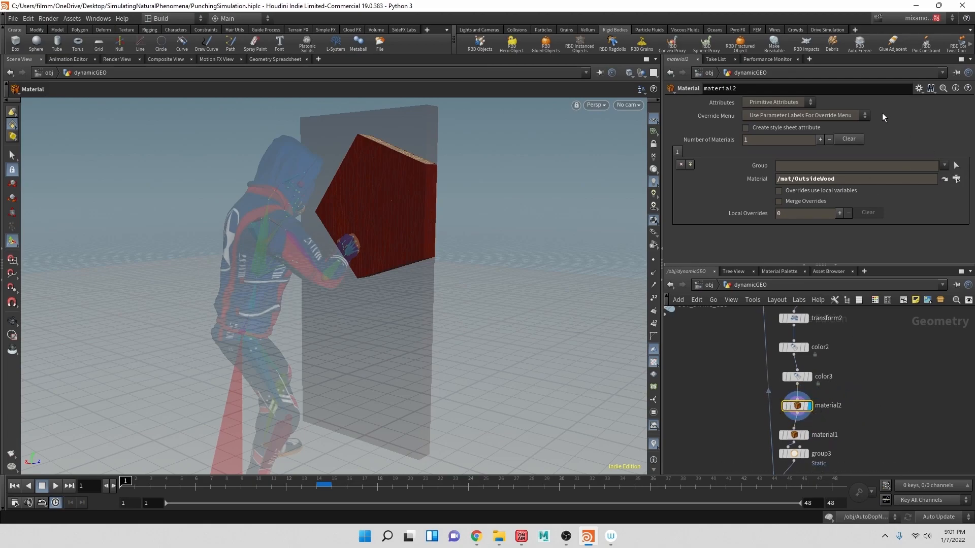
click(956, 179)
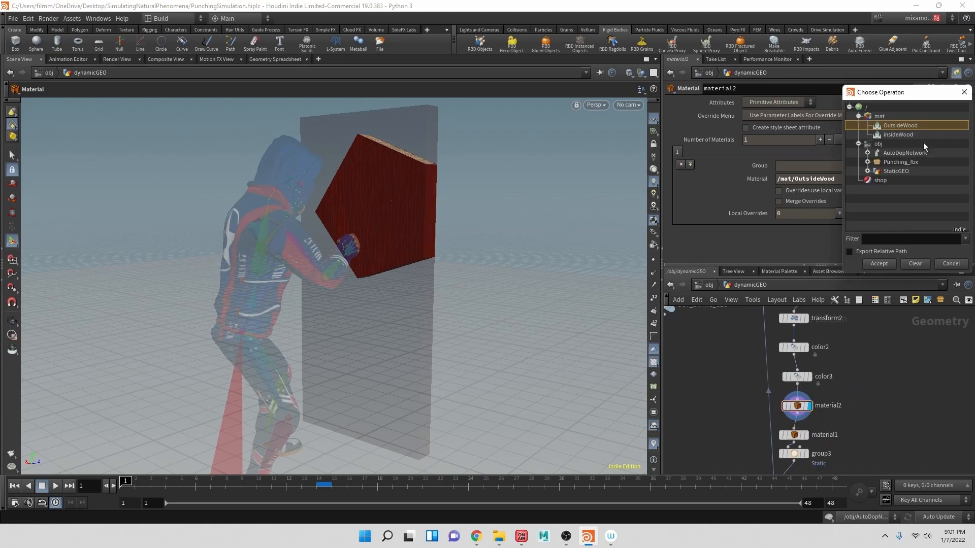
double_click(898, 135)
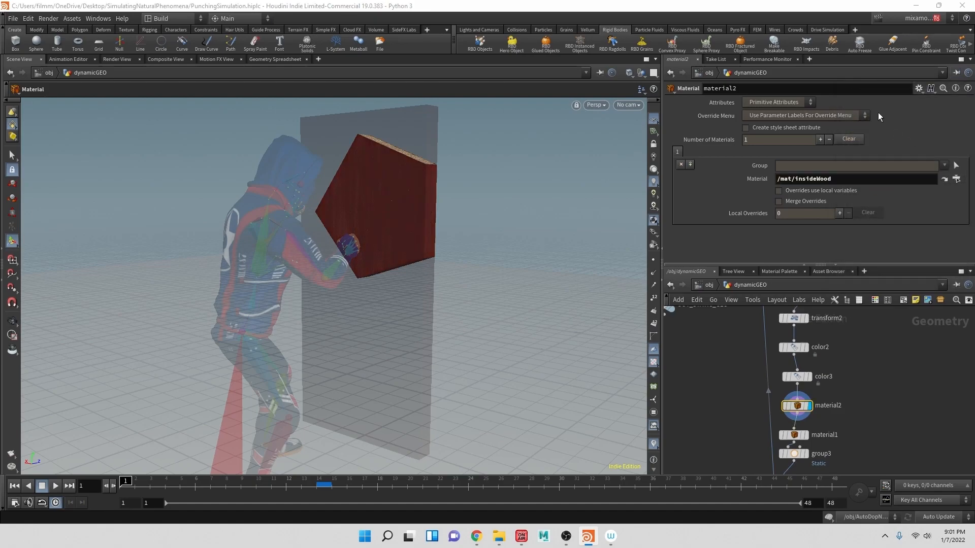
click(944, 165)
click(925, 176)
Restrict the material1 node's /mat/OutsideWood assignment to the outside group
click(804, 435)
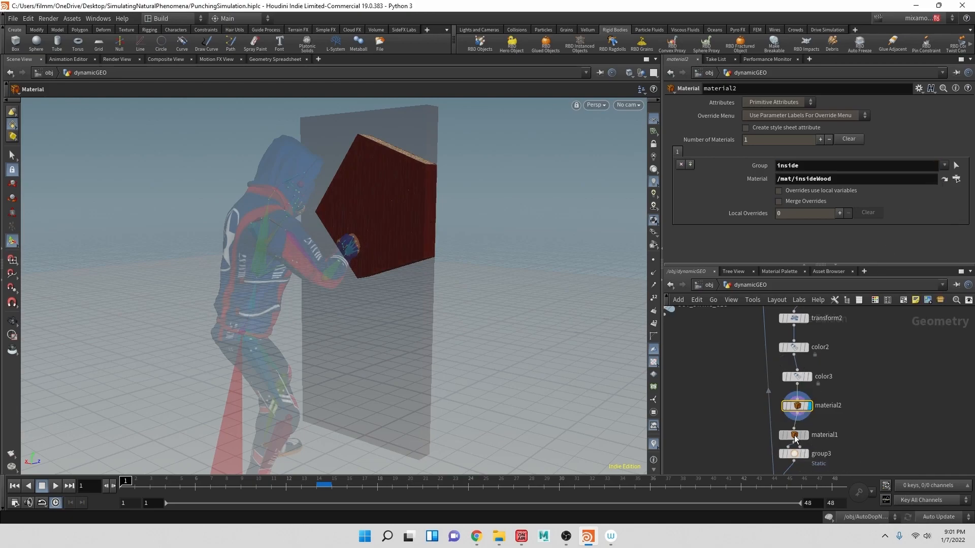
click(808, 436)
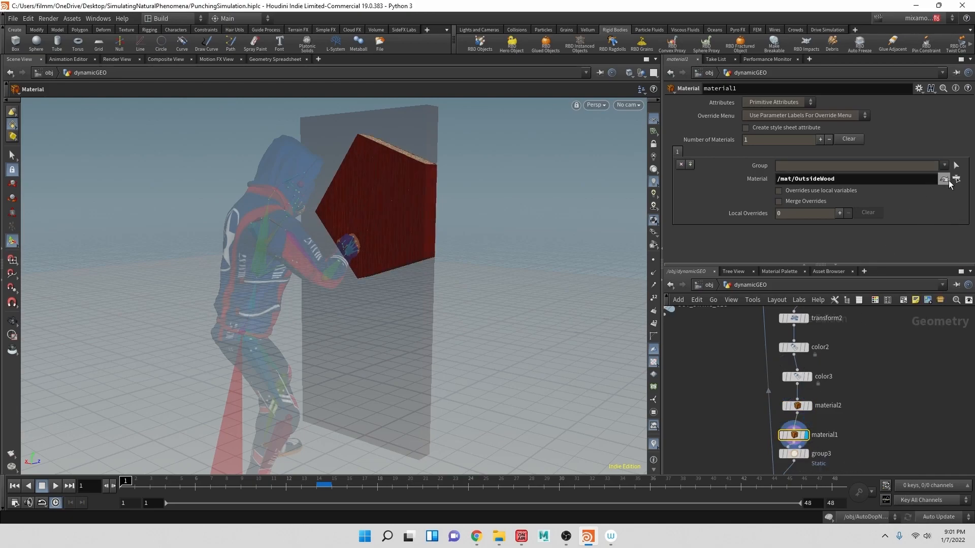
click(945, 180)
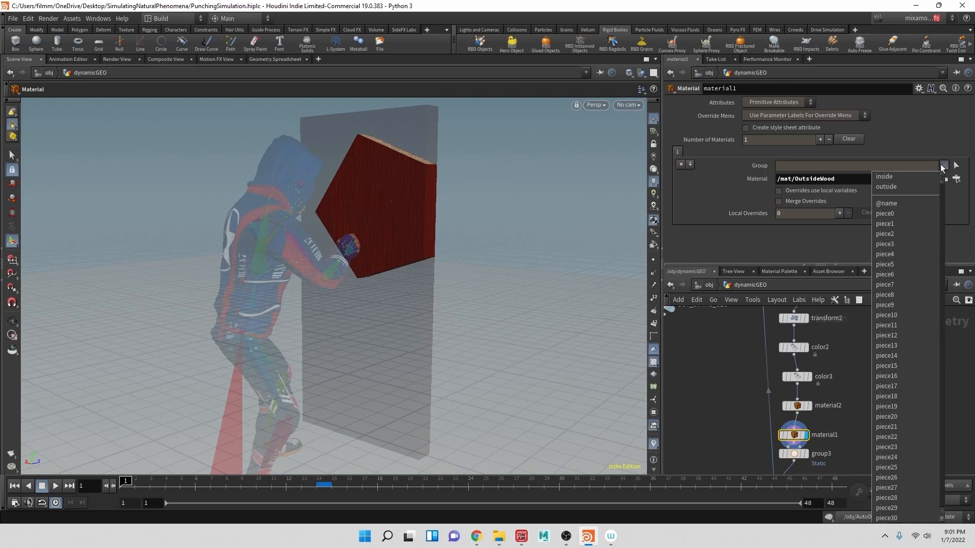
click(909, 185)
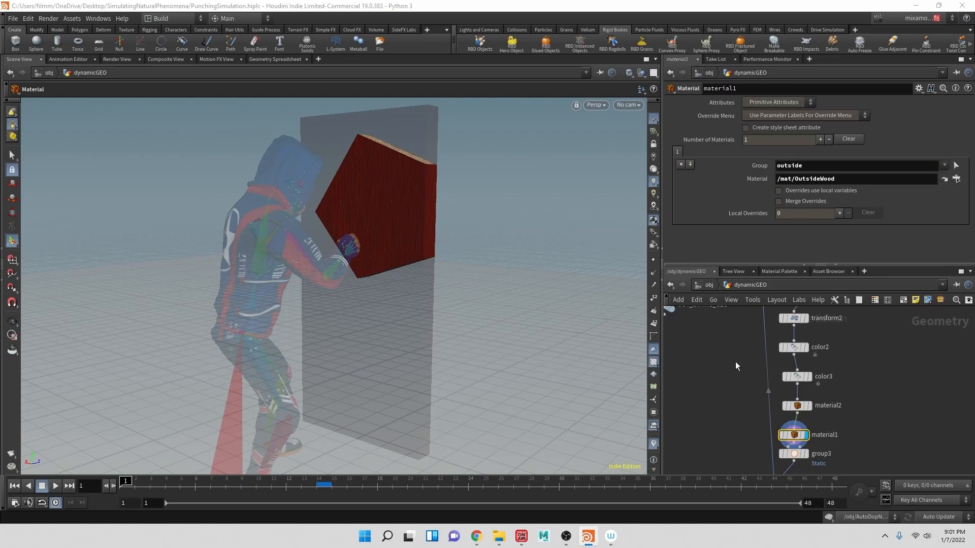
Insert a new Material node between color1 and voronoifracture1 near the start of the dynamicGEO chain
key(h)
scroll(772, 429, up, 2)
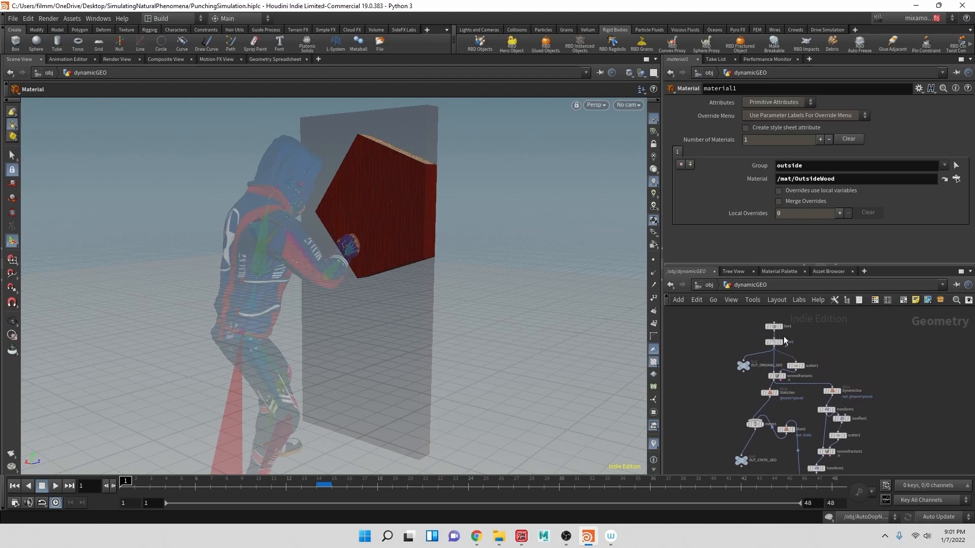
click(774, 342)
scroll(775, 352, up, 5)
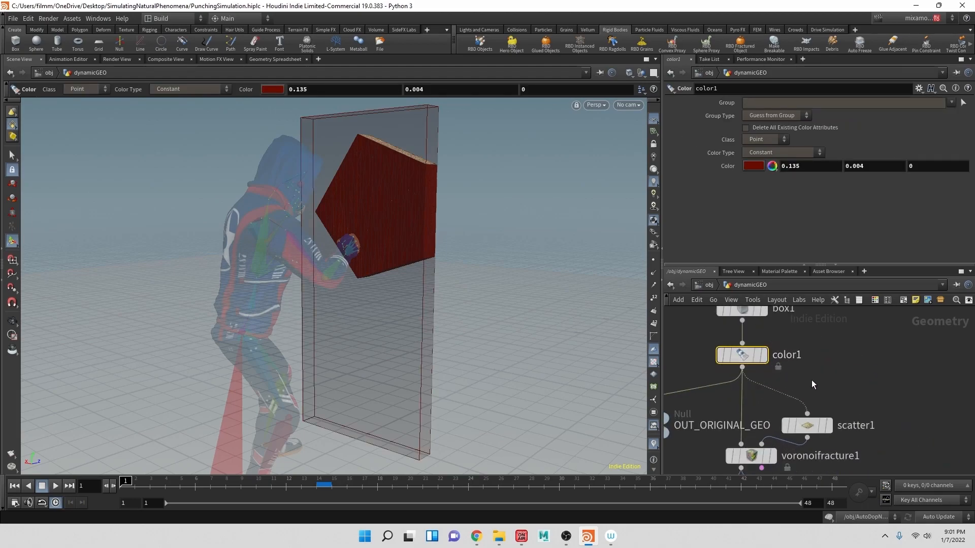
key(Tab)
text(mate)
key(Return)
click(714, 386)
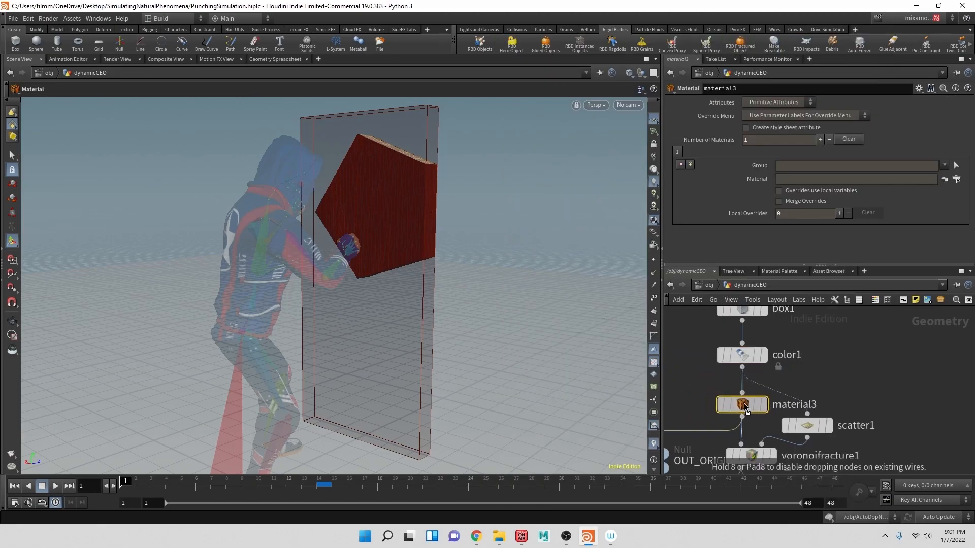
click(743, 404)
click(783, 393)
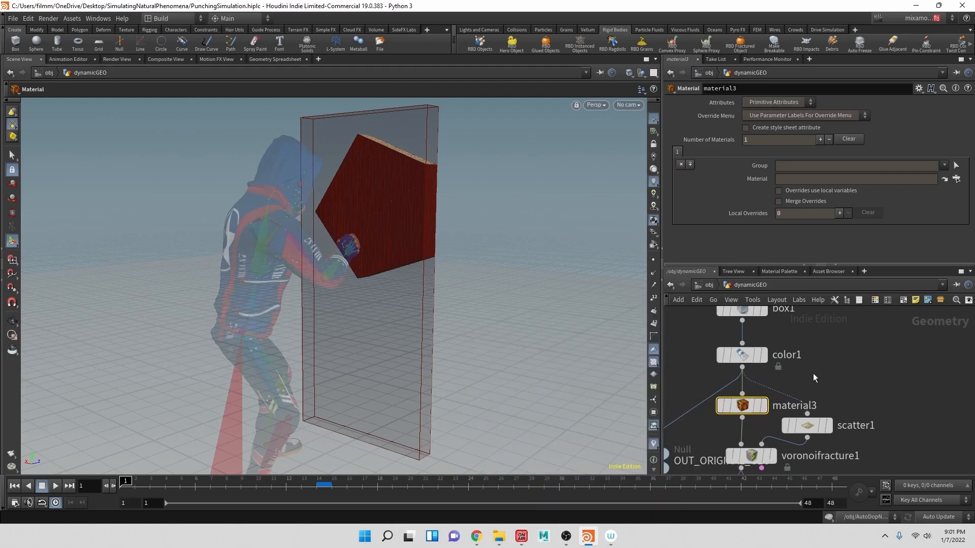
Connect the new Material node's output to the OUT_ORIGINAL_GEO null and move the node closer to color1
middle_drag(811, 373, 870, 352)
drag(801, 397, 710, 423)
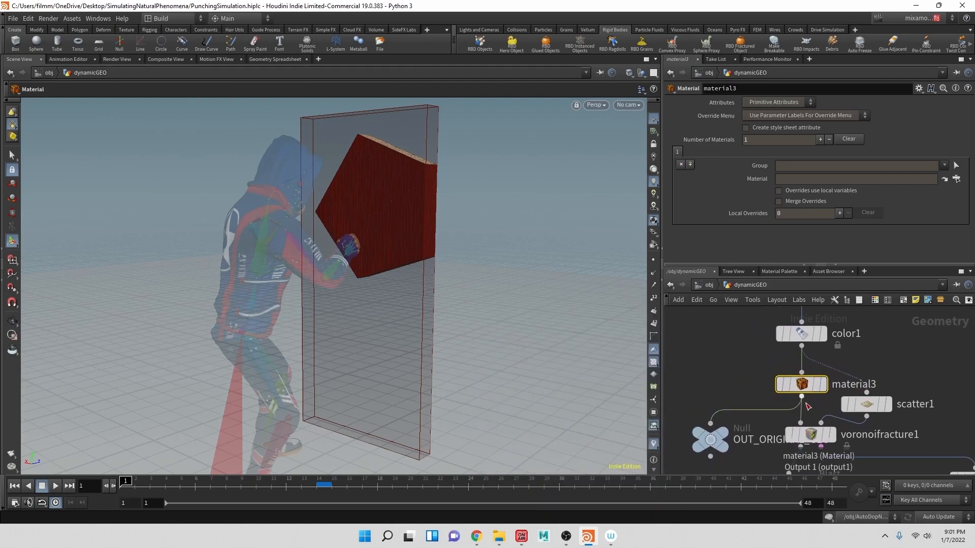
drag(816, 387, 817, 374)
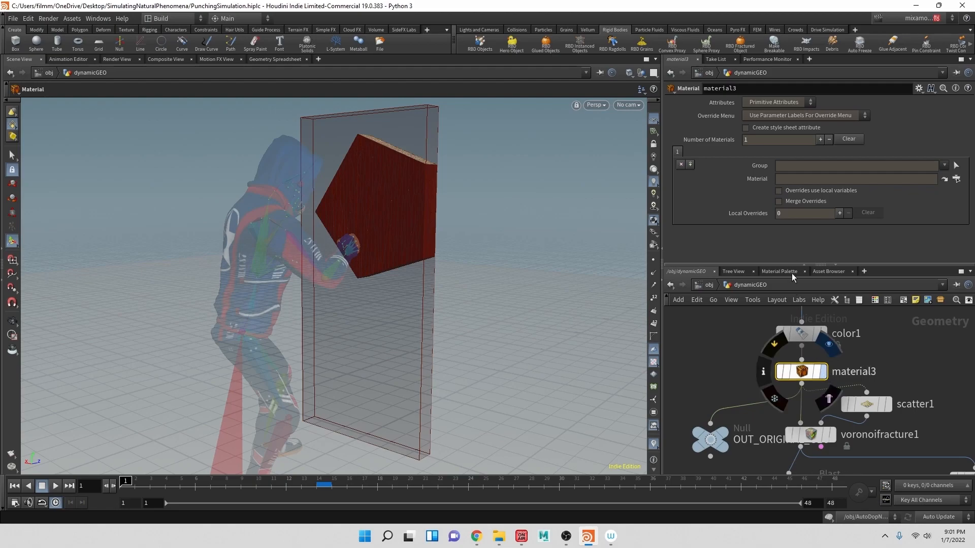
Display the new Material node below color1 and assign it the /mat/OutsideWood shader
click(824, 375)
click(955, 179)
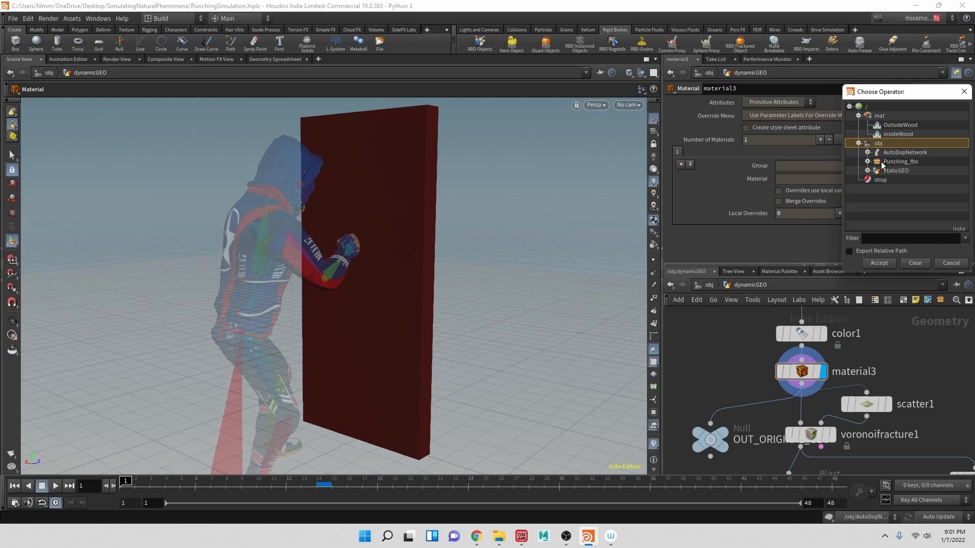
double_click(898, 124)
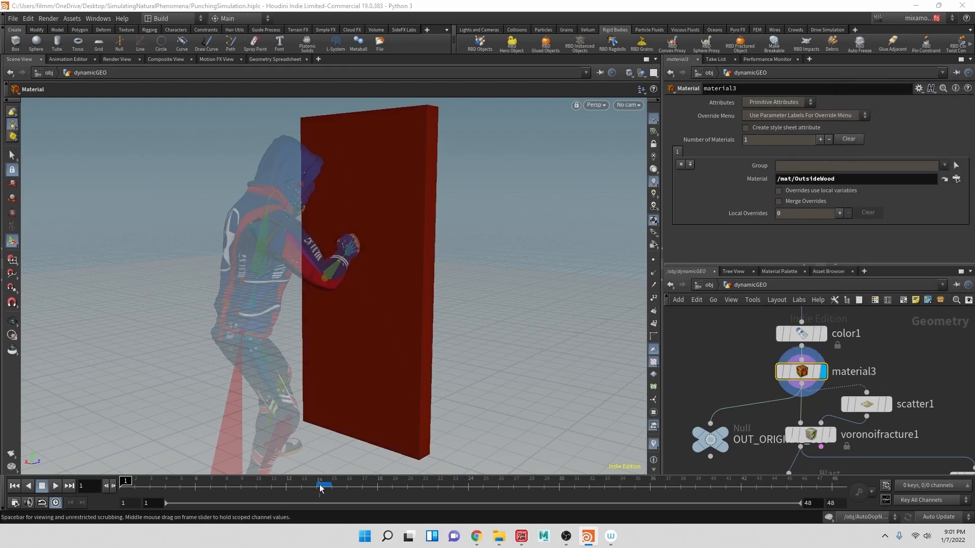
Review the rest of the dynamicGEO chain down to the group nodes and return the network to the object level
scroll(907, 364, down, 5)
middle_drag(907, 365, 853, 285)
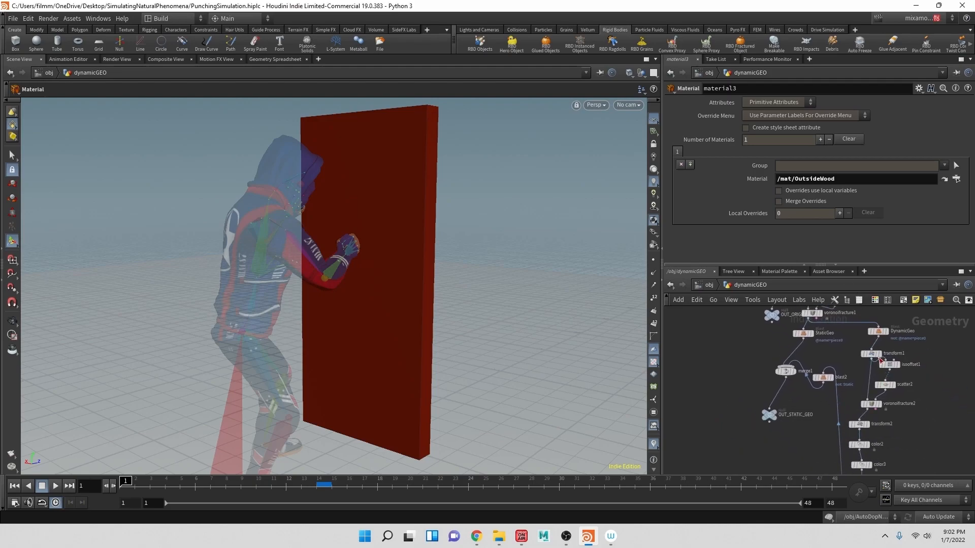
middle_drag(897, 404, 873, 334)
scroll(817, 383, up, 5)
middle_drag(873, 423, 820, 369)
scroll(817, 385, down, 5)
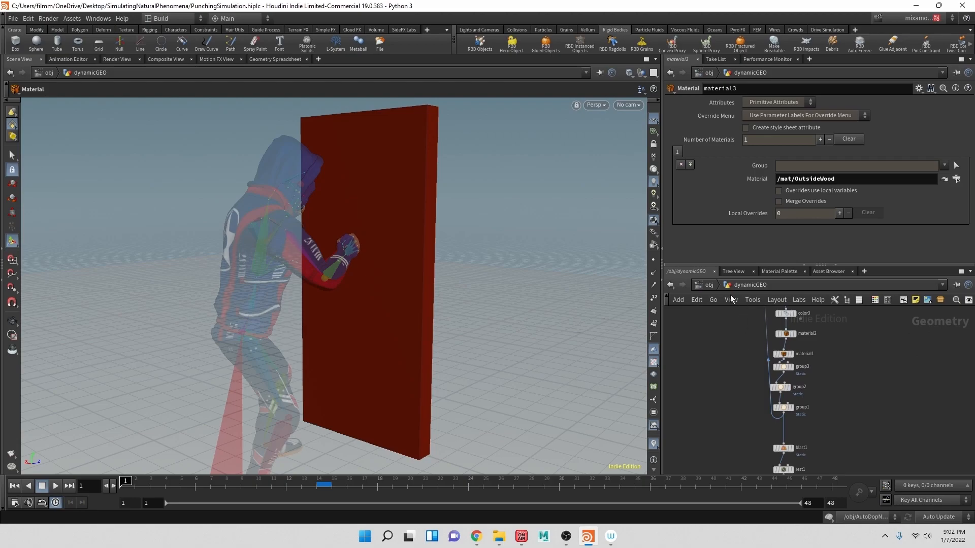
click(708, 285)
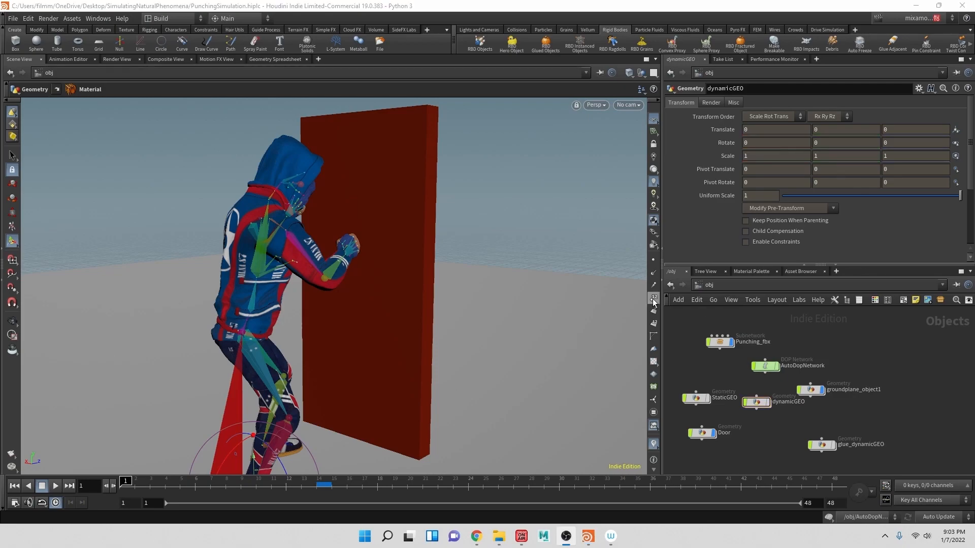
Frame the whole character and door in a side view and create a new camera from that view
click(772, 325)
middle_drag(772, 325, 768, 300)
scroll(768, 300, up, 1)
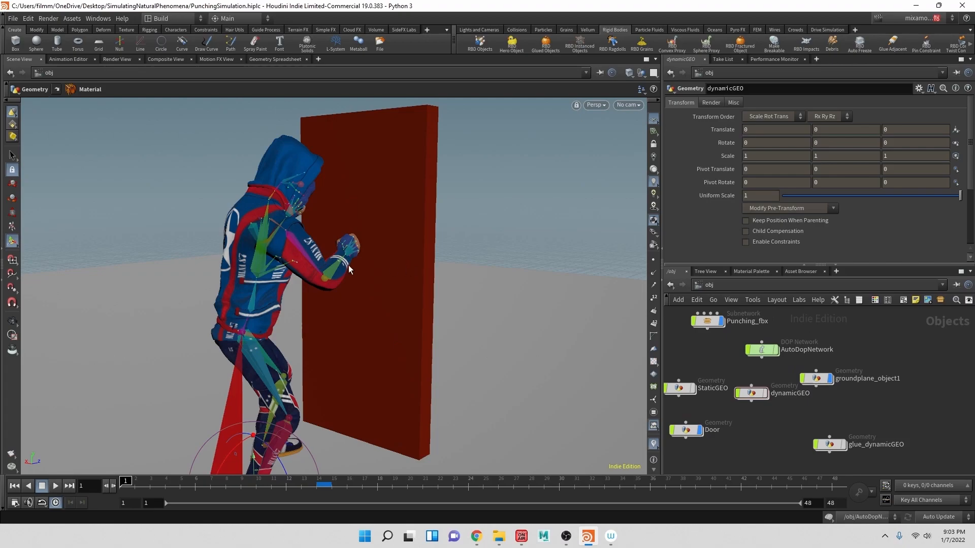
key(Escape)
drag(528, 266, 488, 259)
key(Escape)
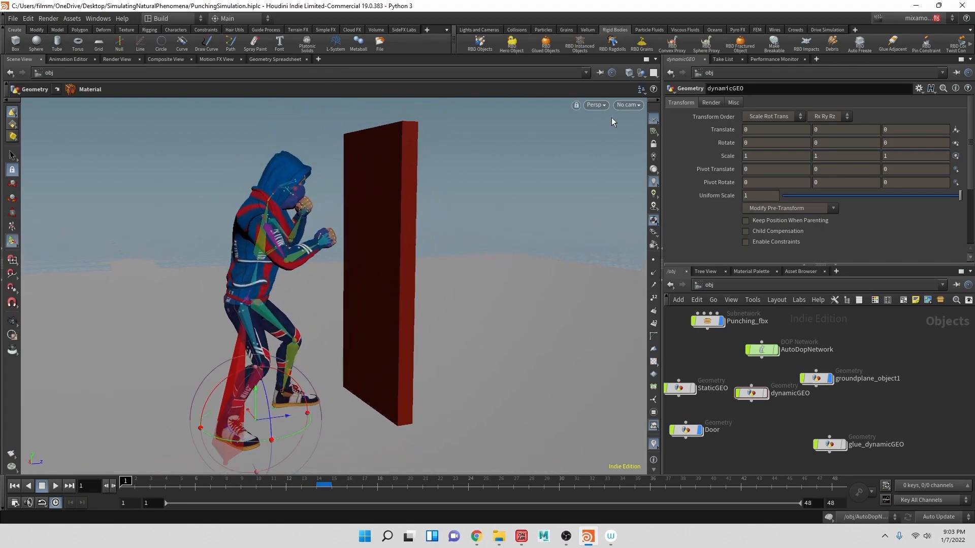
click(635, 104)
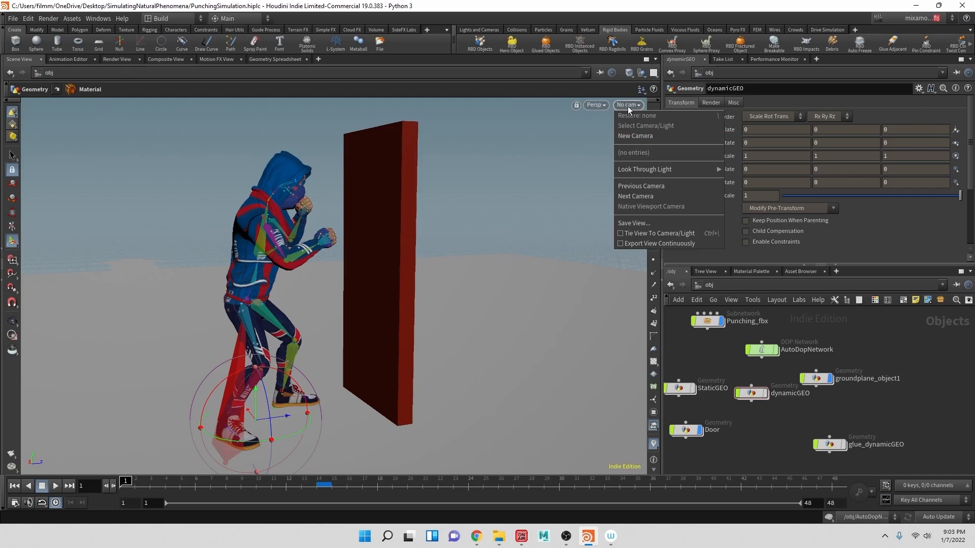
click(635, 136)
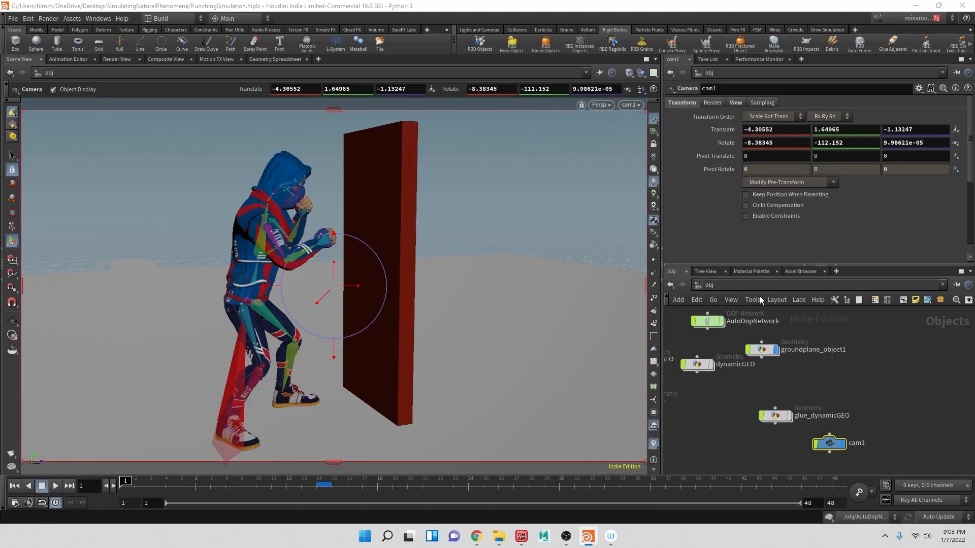
Inspect the new camera's placement from outside, and look through cam1 again
alt+scroll(454, 250, down, 3)
alt+scroll(482, 239, down, 2)
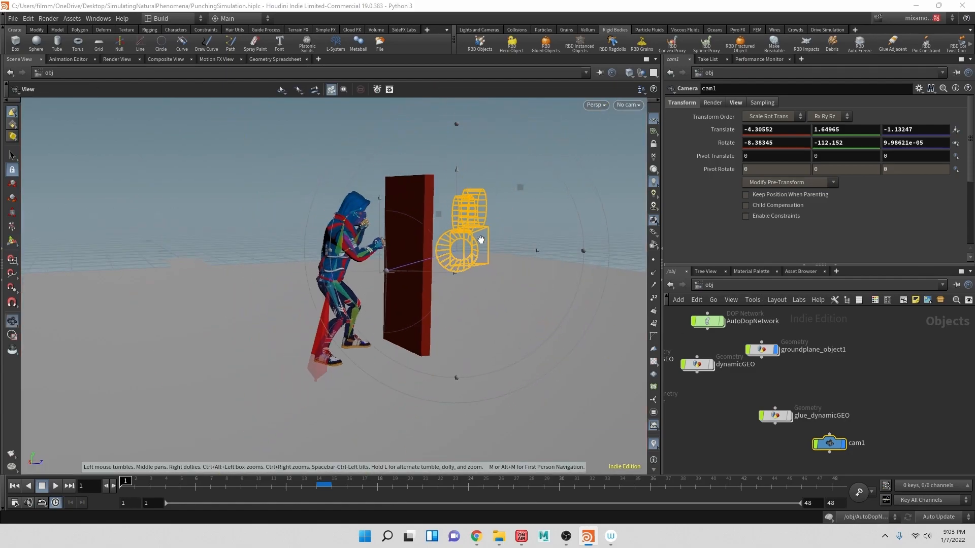
alt+drag(425, 264, 449, 263)
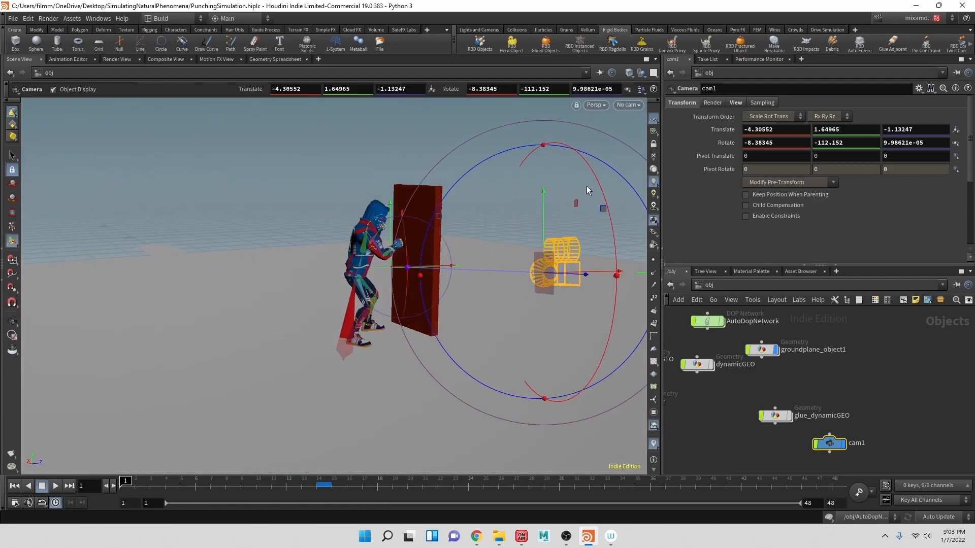
click(628, 106)
click(634, 153)
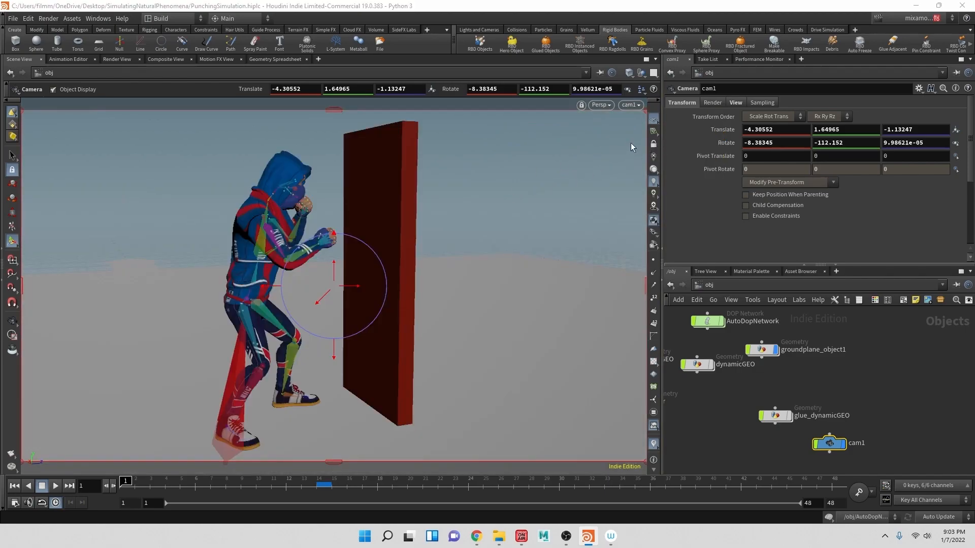
Lock cam1 to the viewport and reframe it closer to the character and door from a more angled side view
click(654, 145)
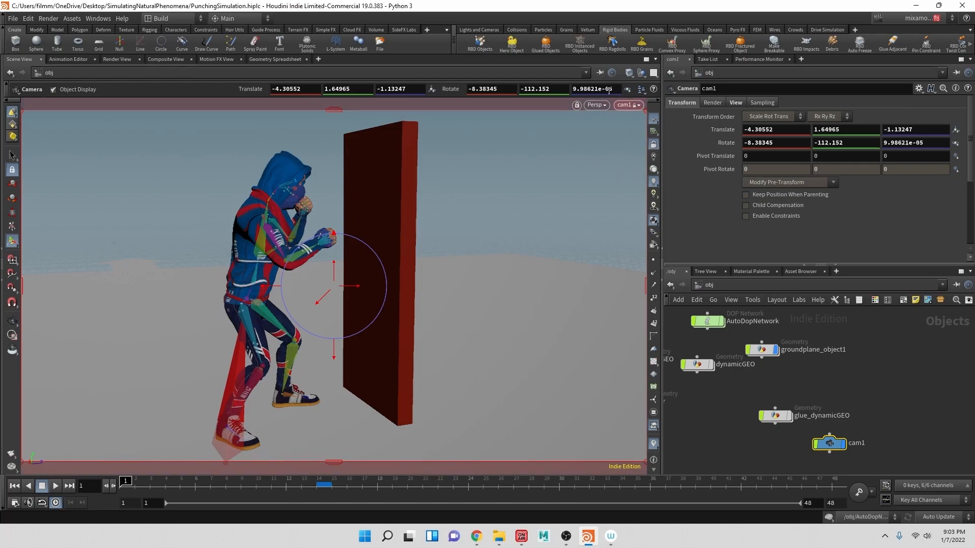
key(Escape)
drag(422, 221, 465, 250)
scroll(449, 246, up, 5)
middle_drag(448, 246, 479, 214)
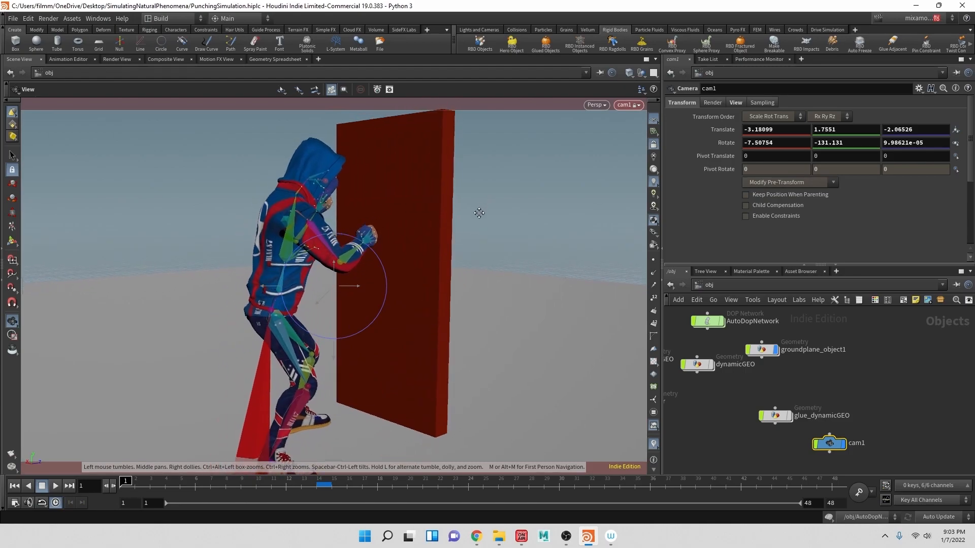
click(712, 103)
click(689, 104)
click(755, 271)
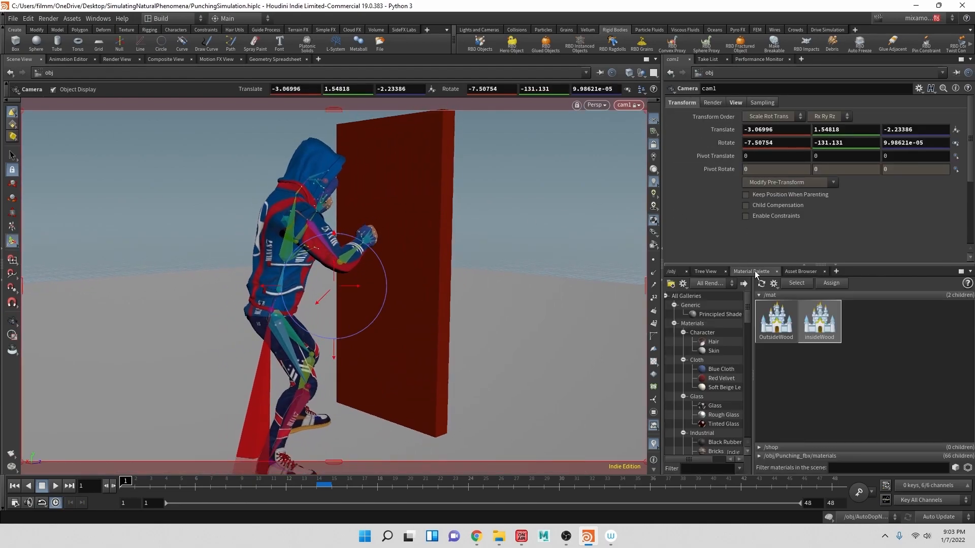
click(673, 272)
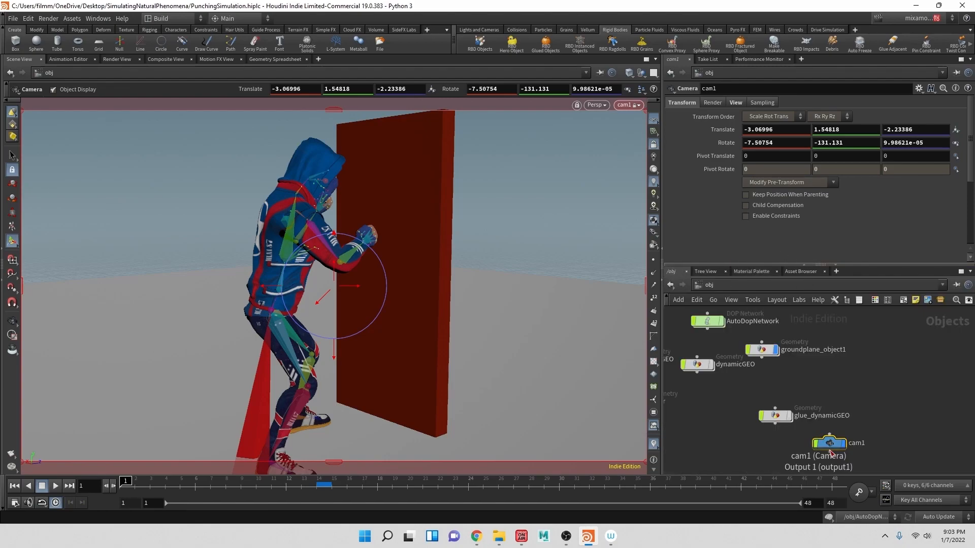
Set cam1's resolution to a vertical 720 x 1280
click(709, 102)
click(736, 103)
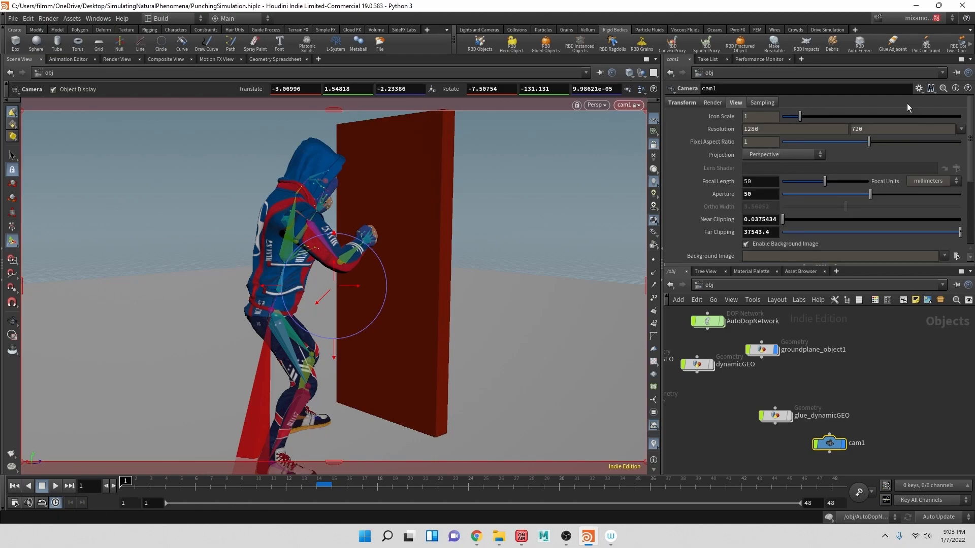
click(961, 129)
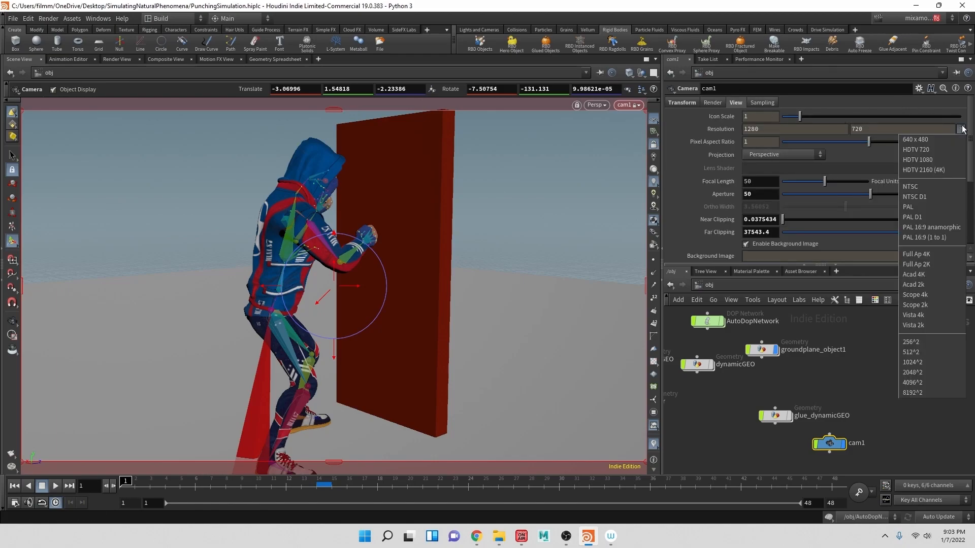
click(778, 129)
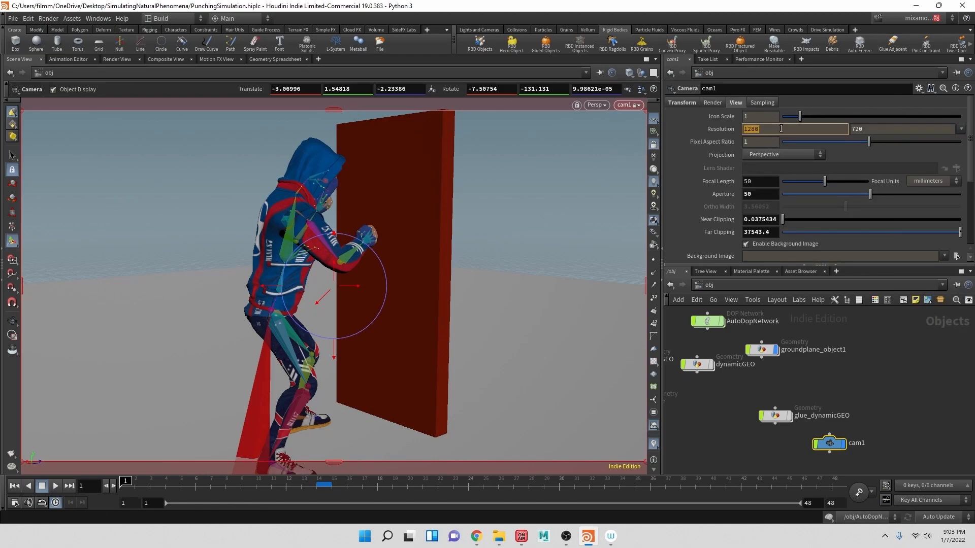
text(720)
key(Tab)
text(1280)
key(Tab)
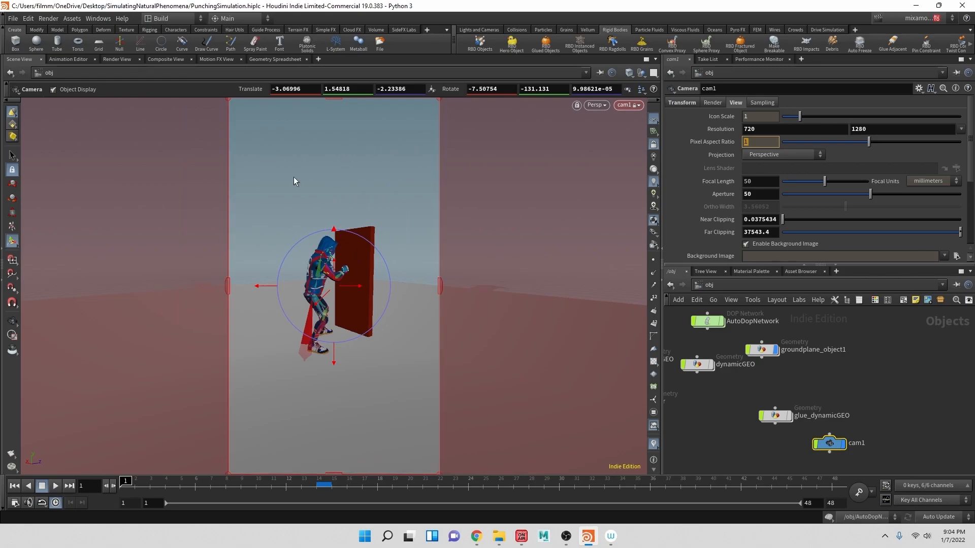
Reframe cam1 so the character and door fill the vertical frame
click(483, 275)
alt+scroll(431, 248, up, 4)
middle_drag(430, 248, 499, 206)
scroll(451, 263, up, 4)
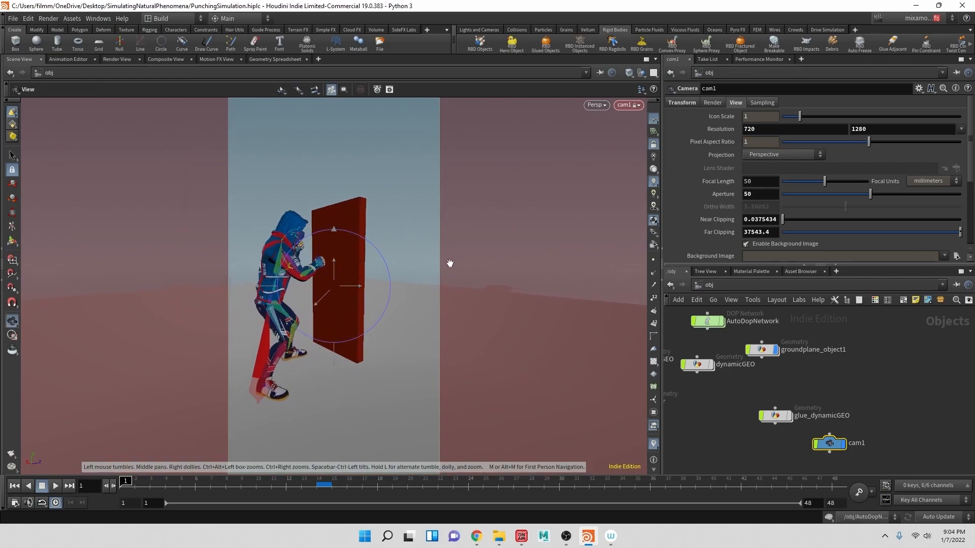
middle_drag(459, 257, 694, 204)
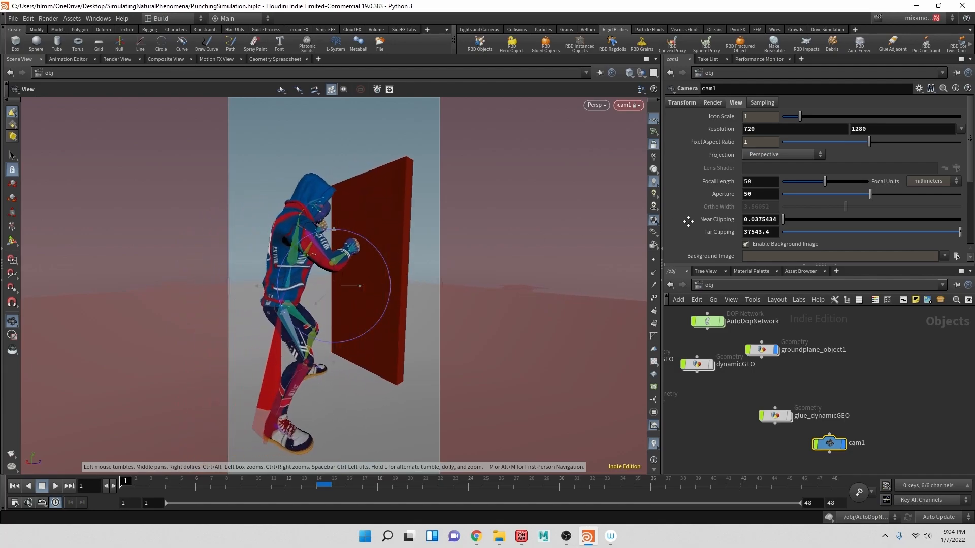
scroll(592, 241, up, 2)
scroll(592, 241, down, 1)
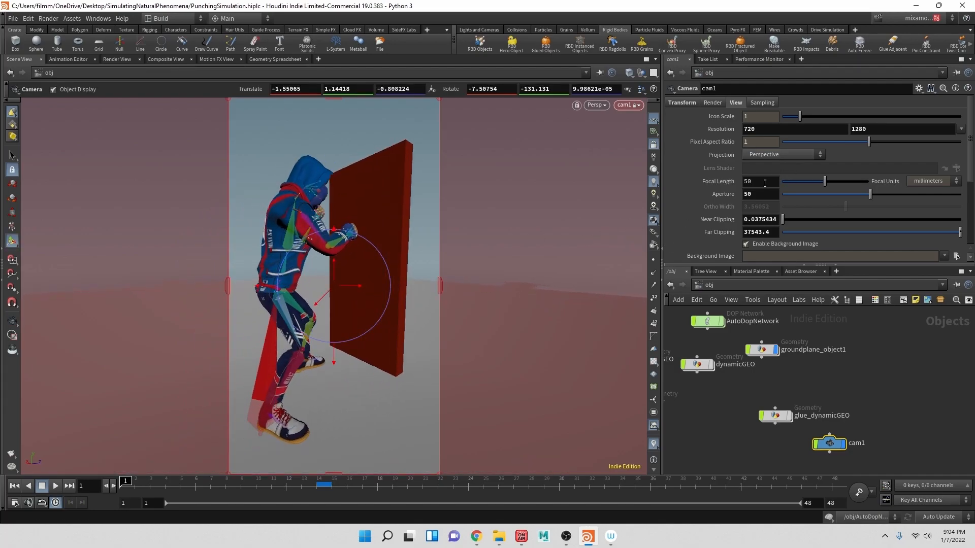
Set cam1's focal length to 110 mm and pull the camera back until the character and door fit the frame
click(765, 183)
text(1)
key(Return)
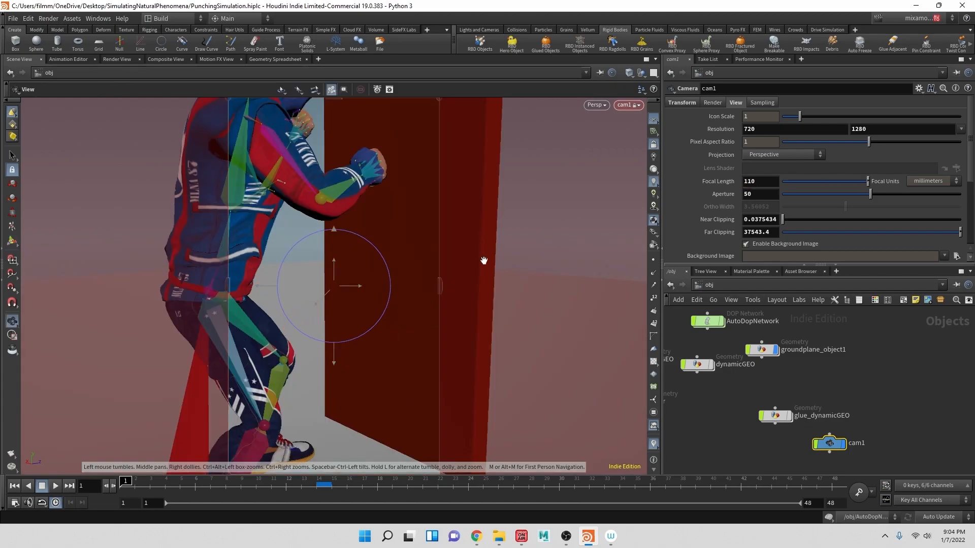
alt+scroll(409, 257, down, 5)
middle_drag(408, 258, 366, 262)
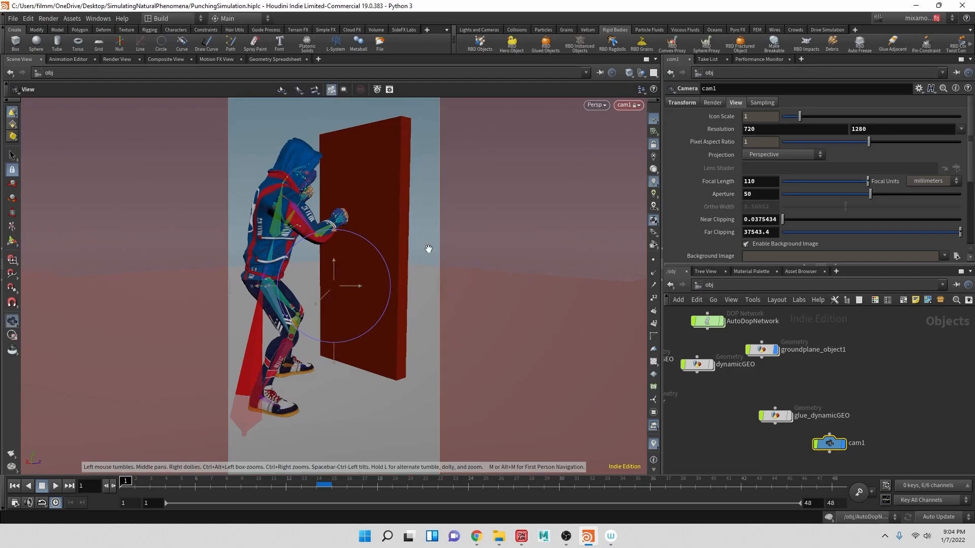
Nudge cam1's framing so the character and door sit slightly lower in the vertical frame and save the scene
alt+middle_drag(403, 249, 407, 255)
key(ctrl+s)
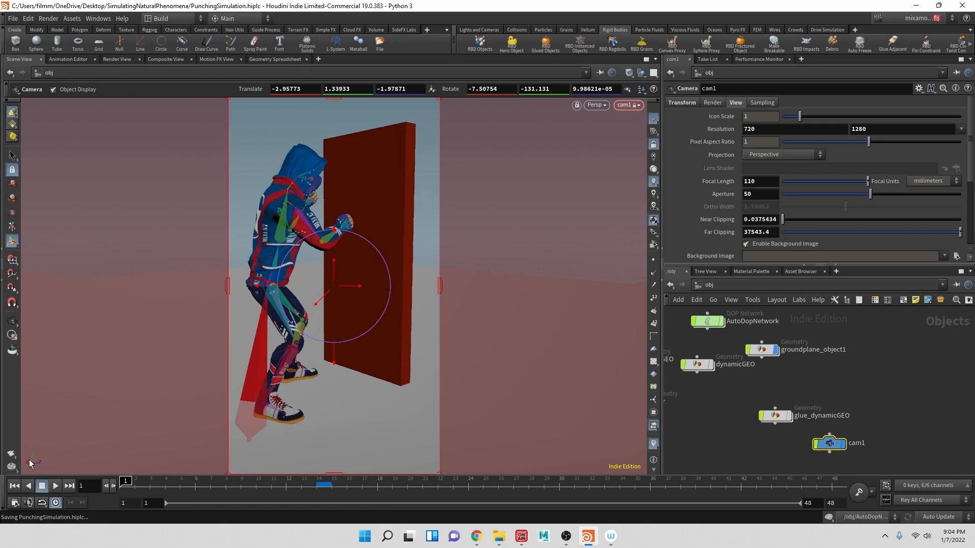
Render a flipbook of the cam1 view with its resolution set to 720 x 1280
click(11, 453)
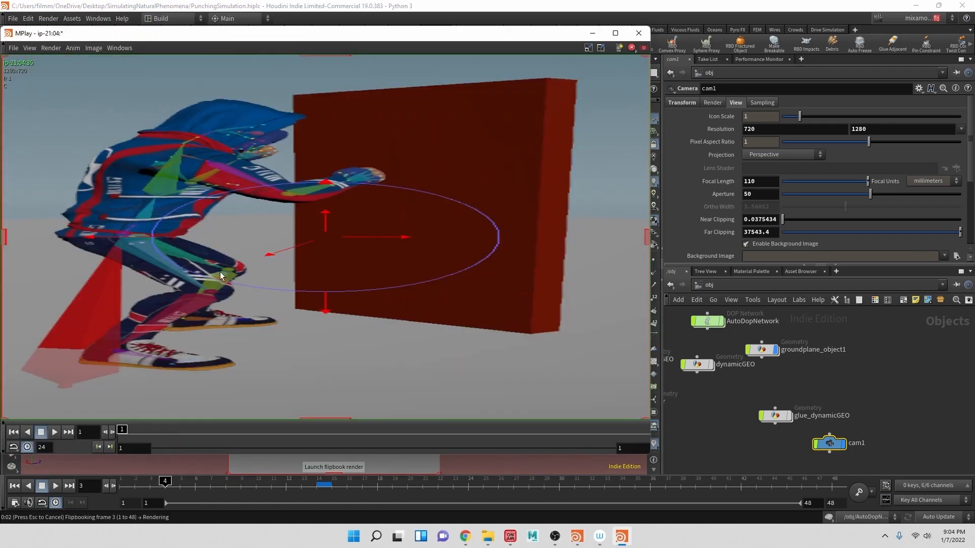
click(639, 33)
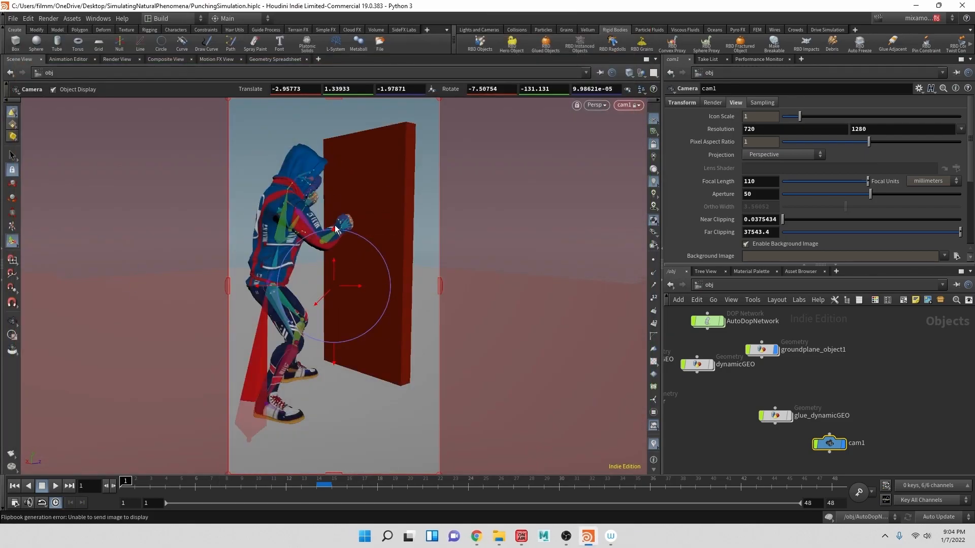
right_click(14, 462)
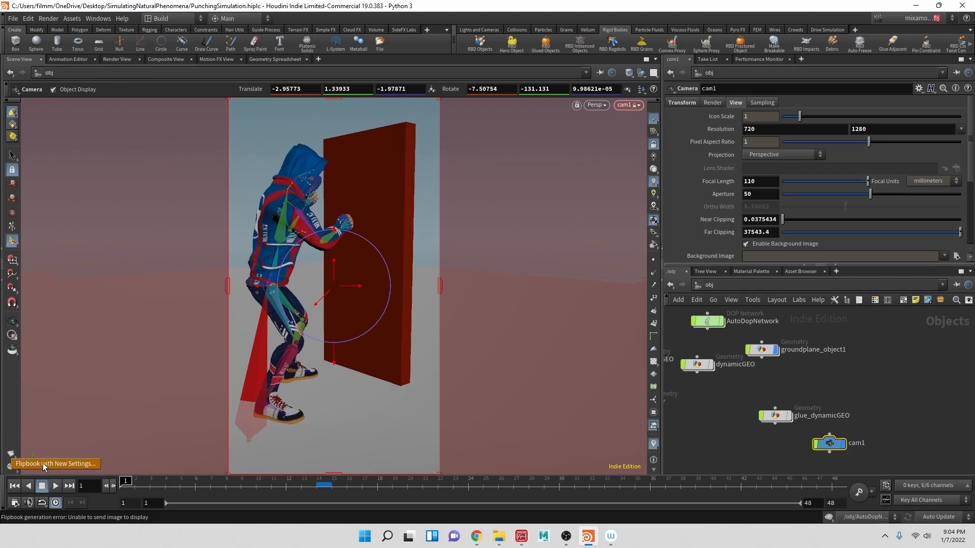
click(43, 464)
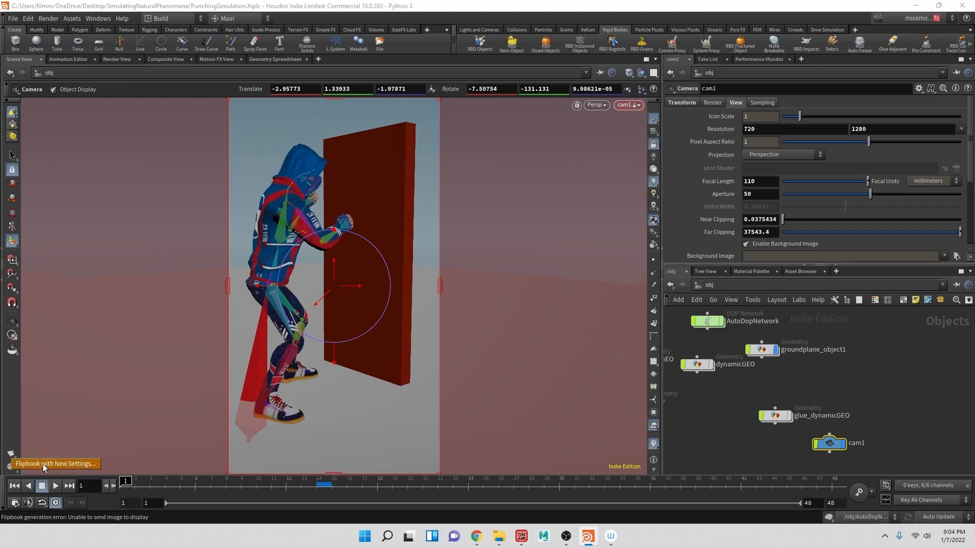
drag(153, 294, 218, 190)
click(163, 232)
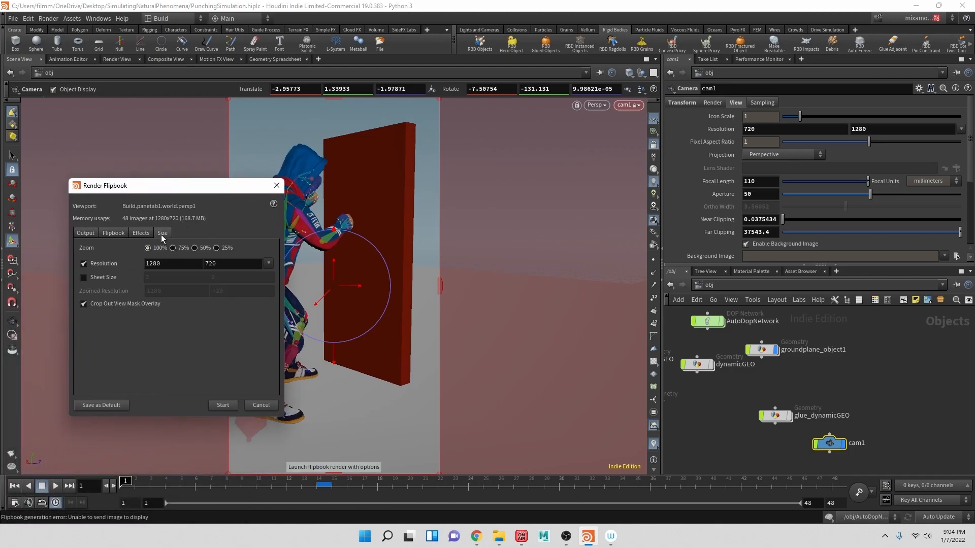
click(188, 266)
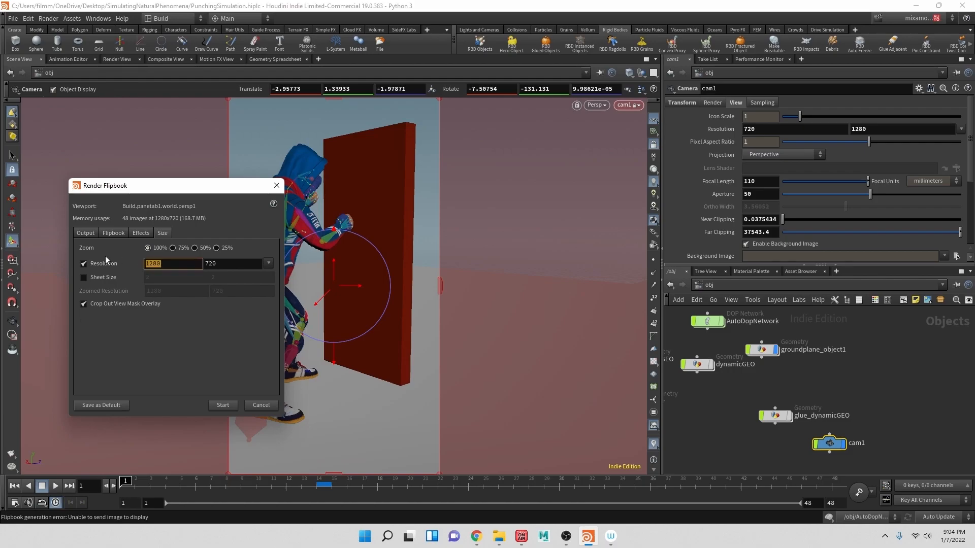
text(720)
key(Tab)
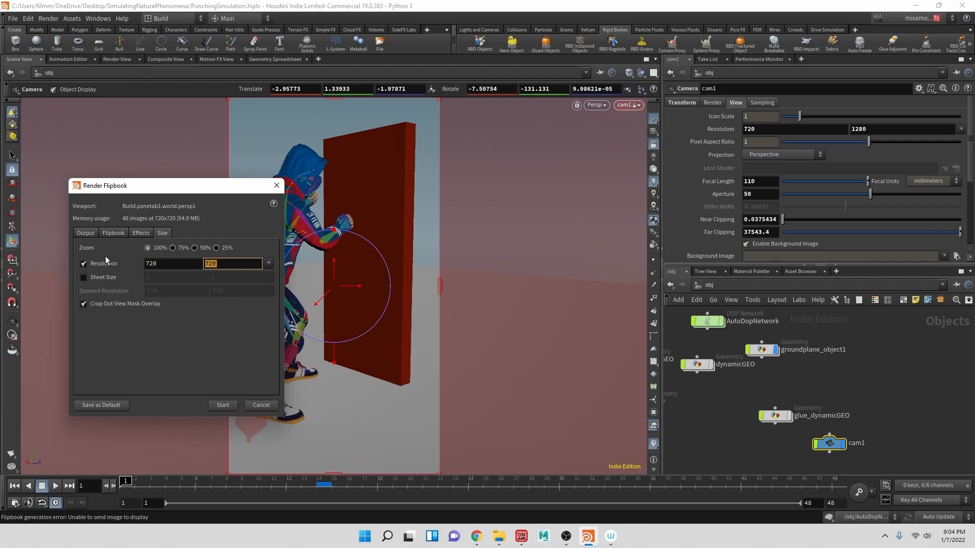
text(1280)
click(222, 406)
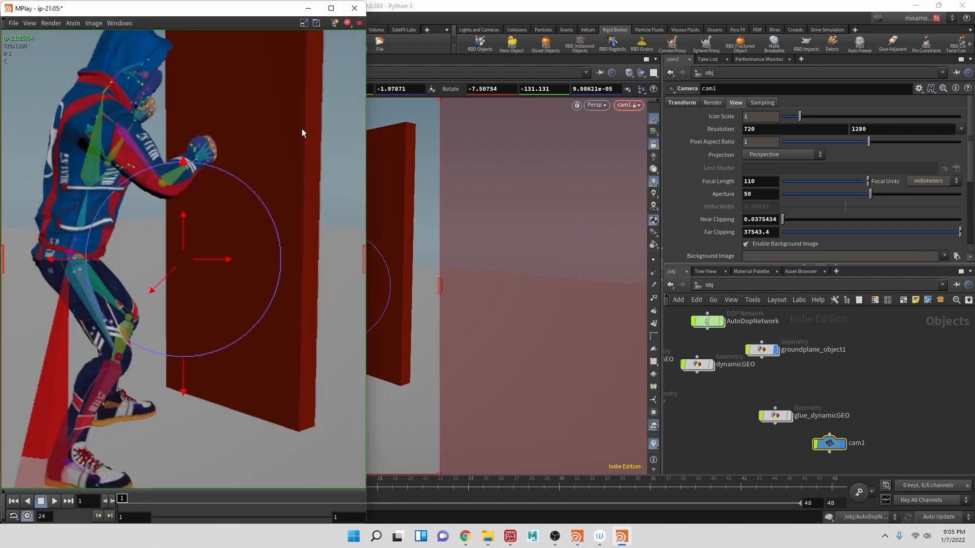
Check the opening flipbook frames at full-frame size in MPlay and close the player
scroll(202, 154, down, 3)
middle_drag(206, 156, 200, 199)
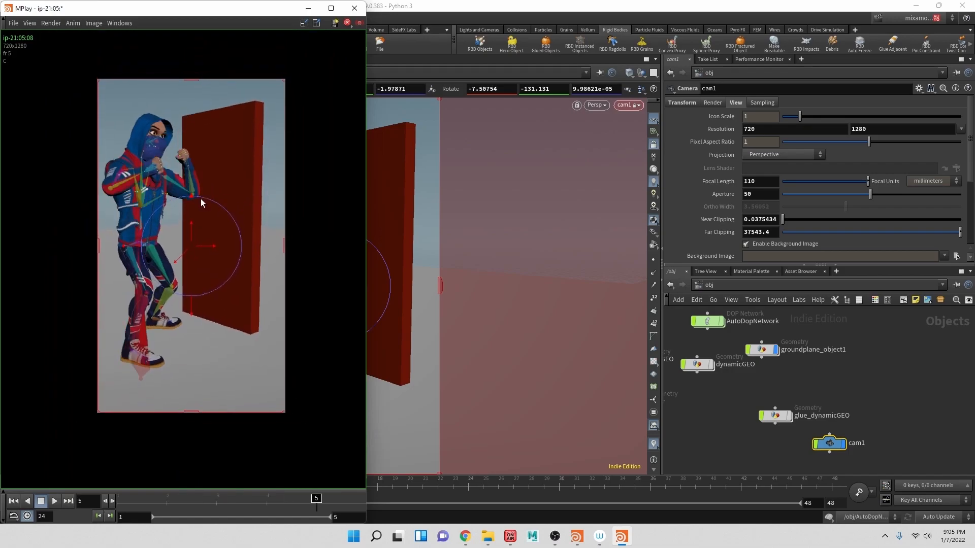
click(354, 8)
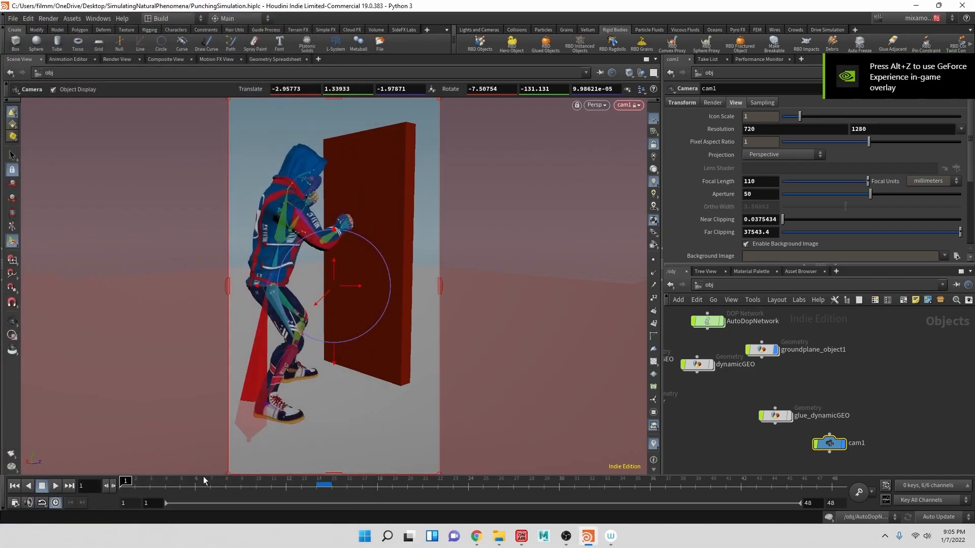
Shift the character and door toward the centre of cam1's frame, then unlock the camera from the view and orbit out of it
mouse_move(508, 269)
alt+middle_down()
mouse_move(496, 268)
mouse_move(509, 279)
mouse_move(500, 278)
alt+middle_up()
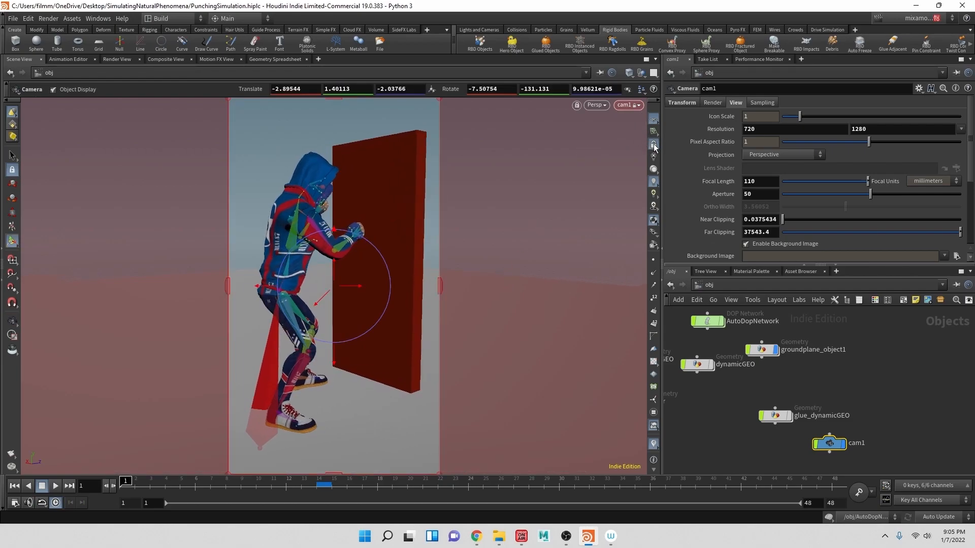
click(654, 146)
drag(448, 218, 436, 249)
key(r)
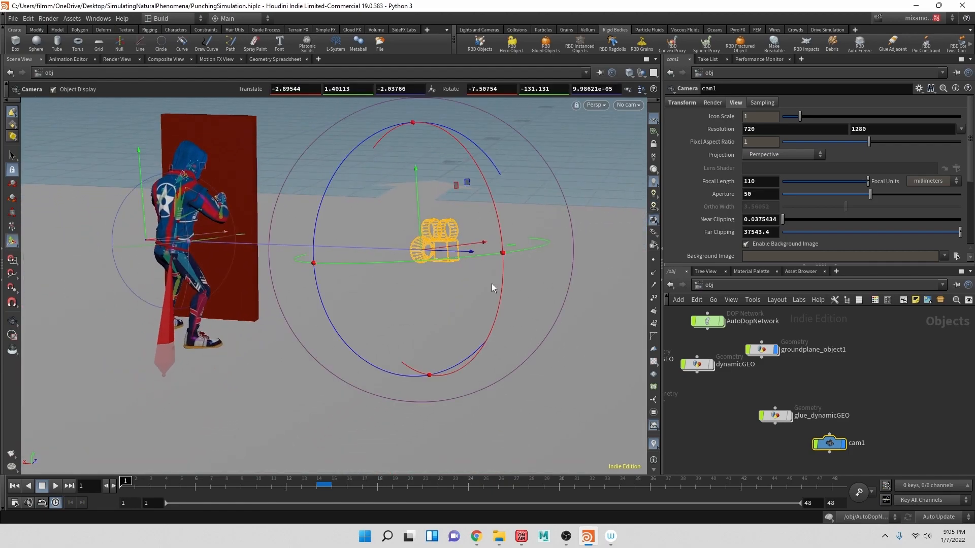
Toggle the focus handle of cam1 in the viewport
right_click(430, 223)
click(11, 241)
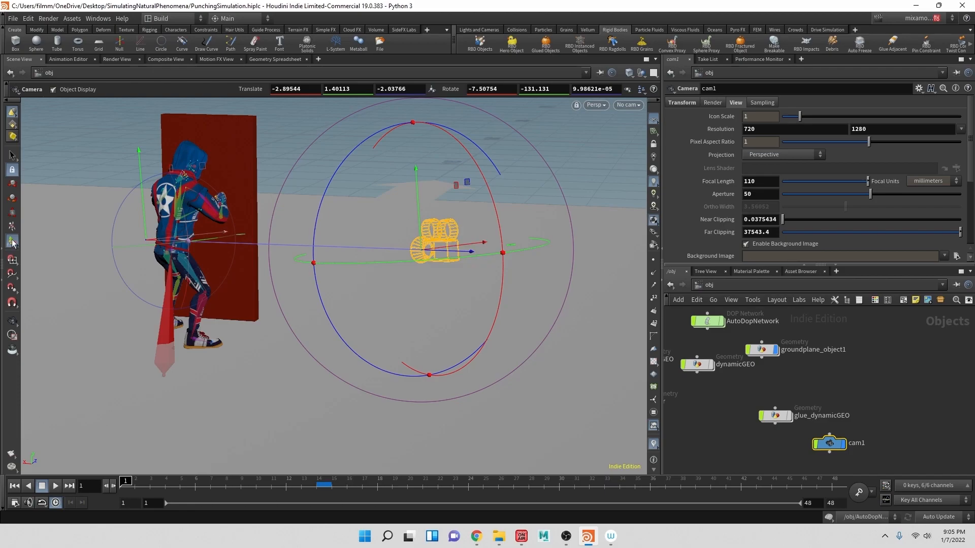
right_click(419, 248)
mouse_move(423, 247)
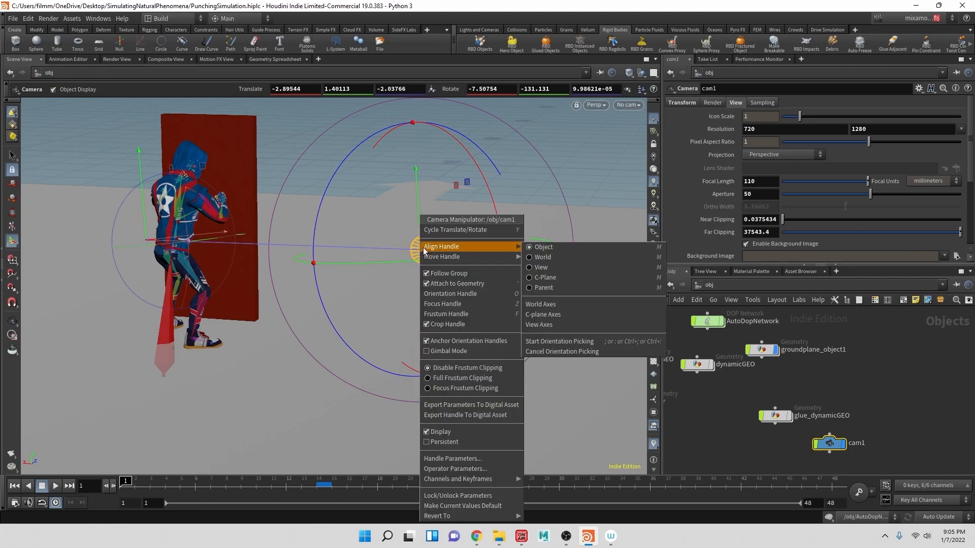
click(469, 305)
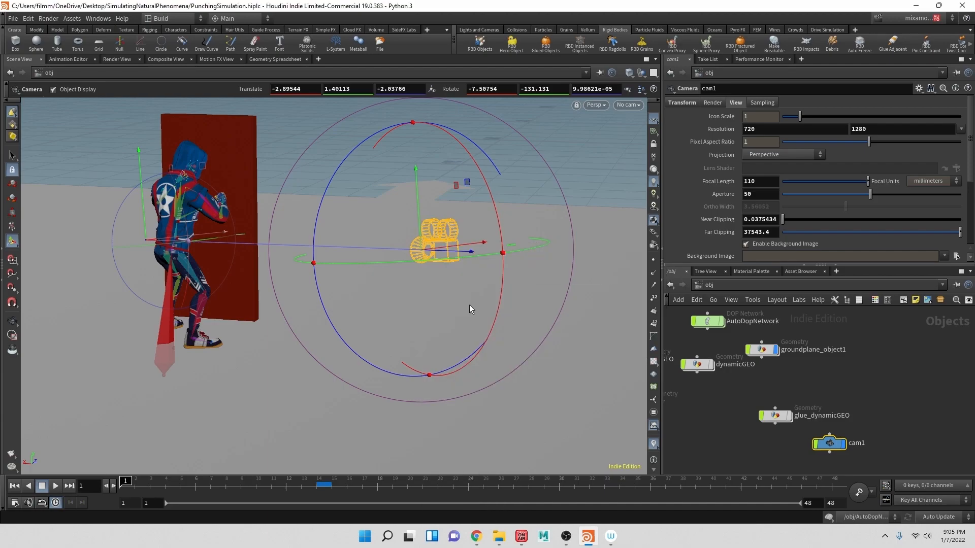
Examine cam1 and its focus line relative to the character and door from several angles
alt+right_drag(174, 262, 148, 300)
alt+drag(148, 300, 133, 350)
drag(160, 261, 188, 300)
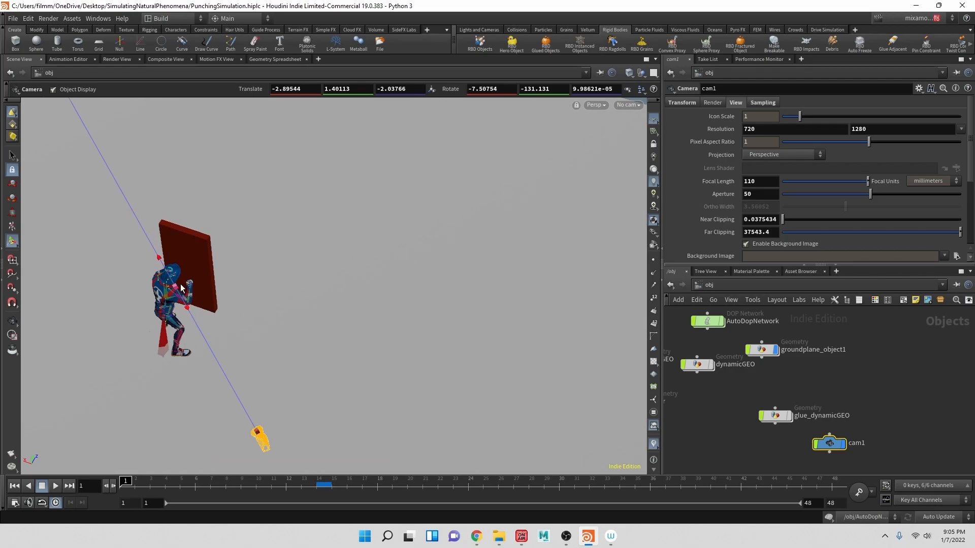
key(Escape)
drag(184, 291, 59, 270)
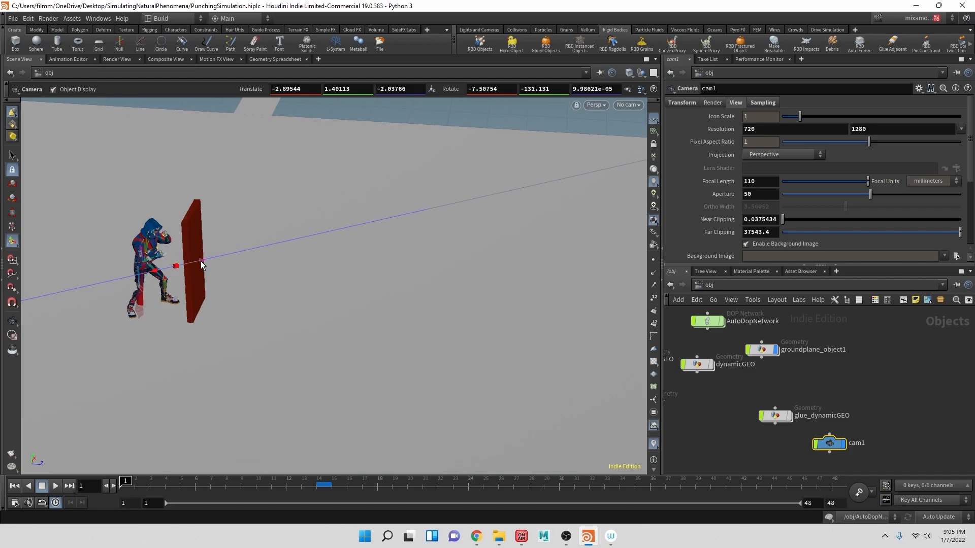
alt+drag(205, 264, 198, 271)
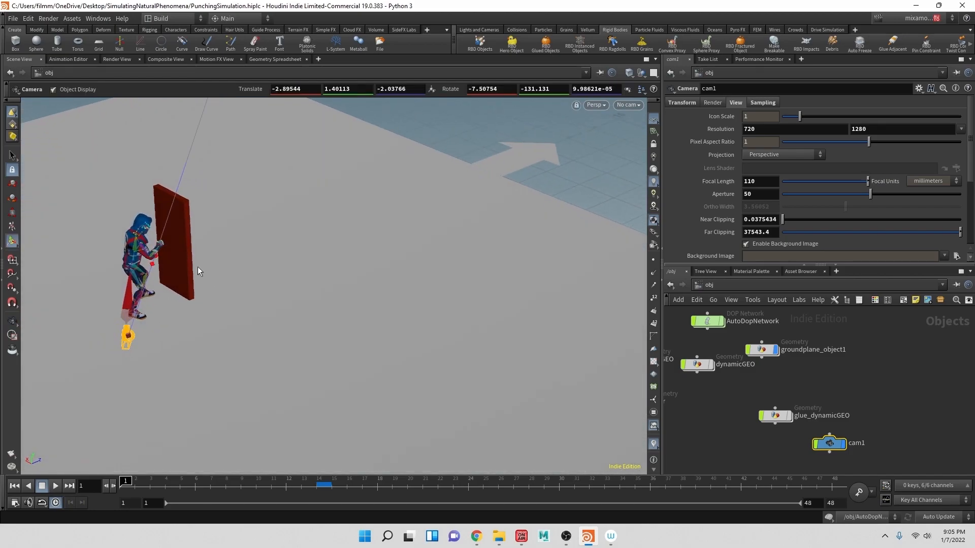
alt+drag(264, 273, 328, 236)
alt+scroll(325, 227, up, 8)
middle_drag(714, 411, 840, 369)
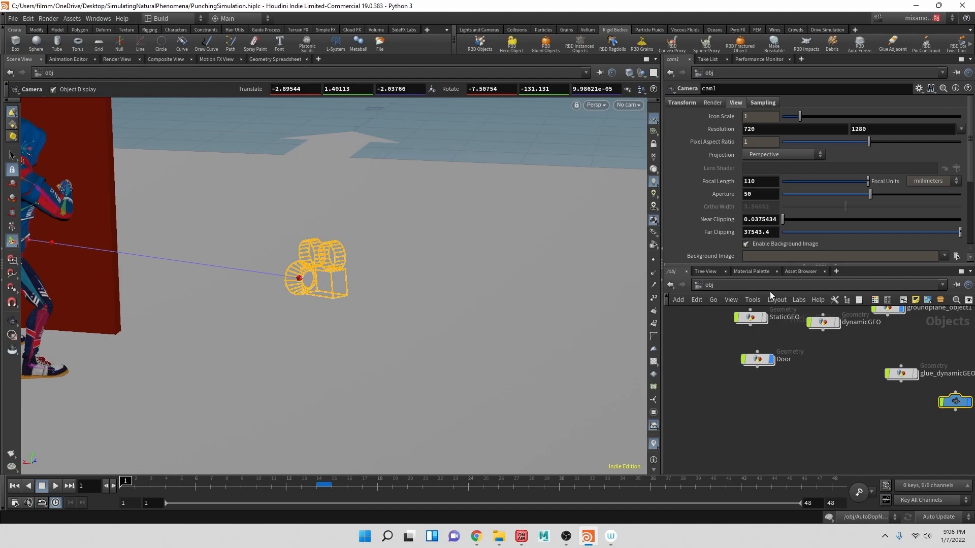
mouse_move(489, 306)
alt+mouse_down()
mouse_move(462, 279)
mouse_move(299, 261)
mouse_move(482, 253)
mouse_move(398, 263)
mouse_move(528, 285)
mouse_move(472, 300)
mouse_move(492, 293)
alt+mouse_up()
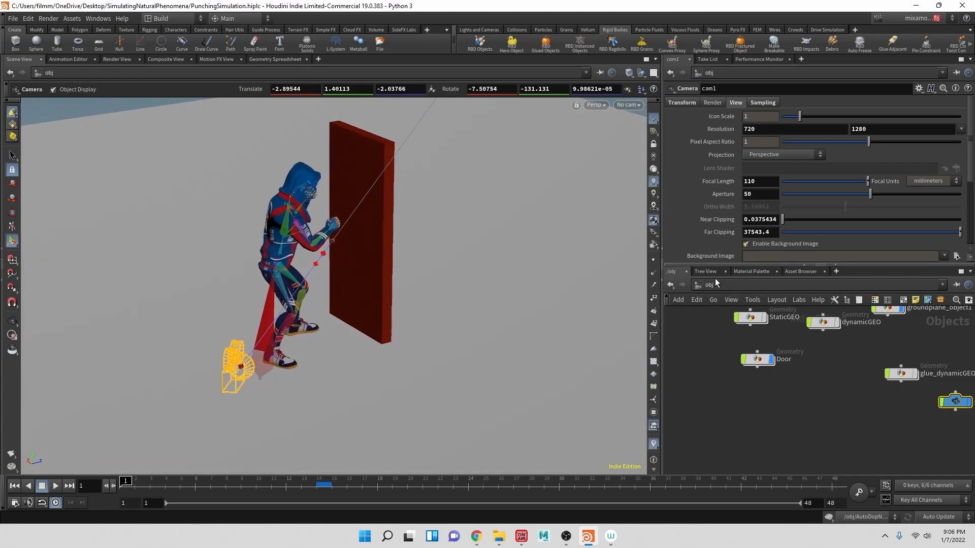
Turn on the display of point trails in the viewport and go to frame 5
click(654, 287)
key(h)
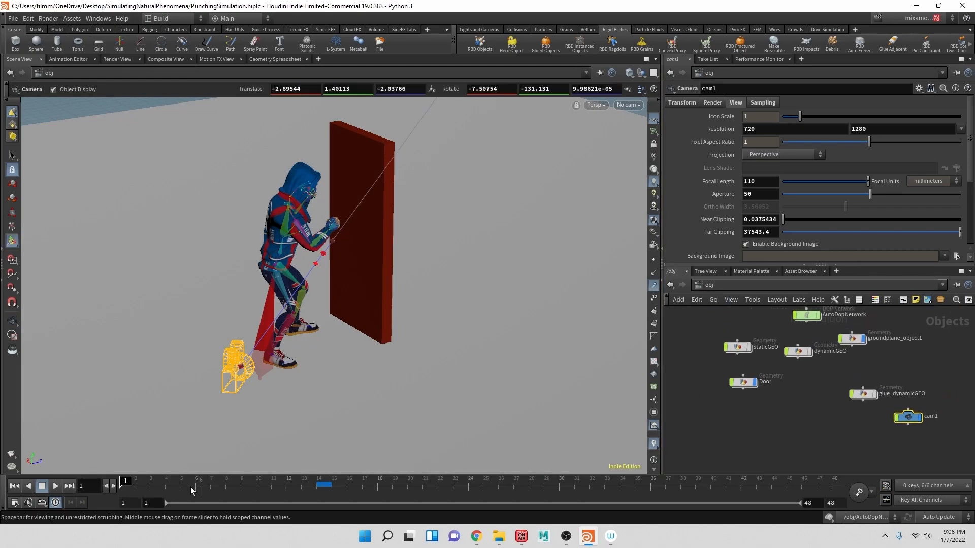
drag(168, 492, 181, 490)
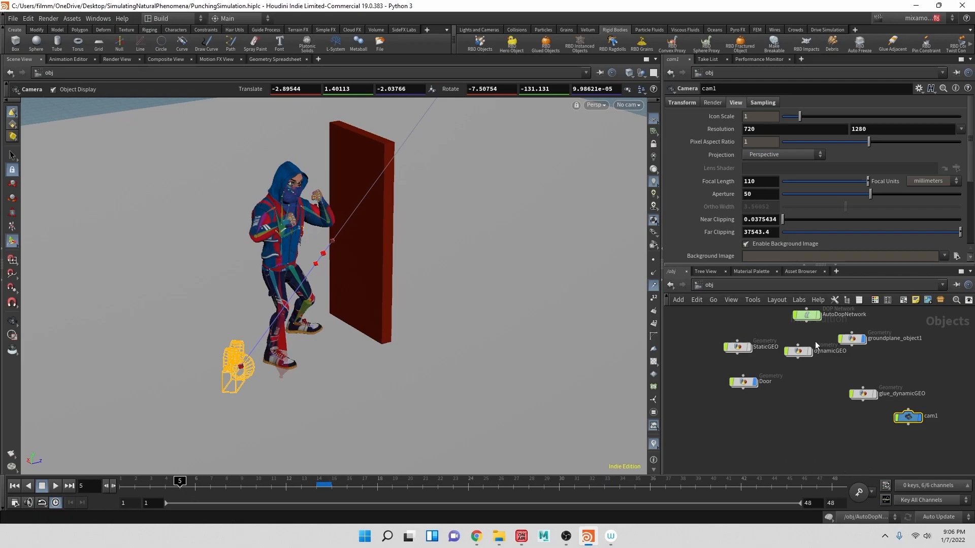
Open the CC_Base_Body network inside Punching_fbx and scrub through the punch to frame 14, returning to frame 1
middle_drag(785, 312, 747, 374)
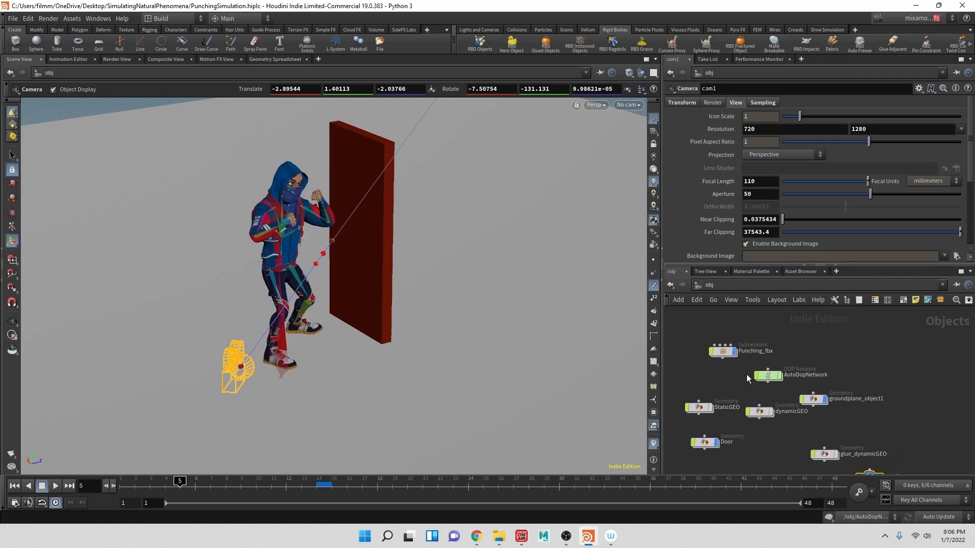
double_click(723, 352)
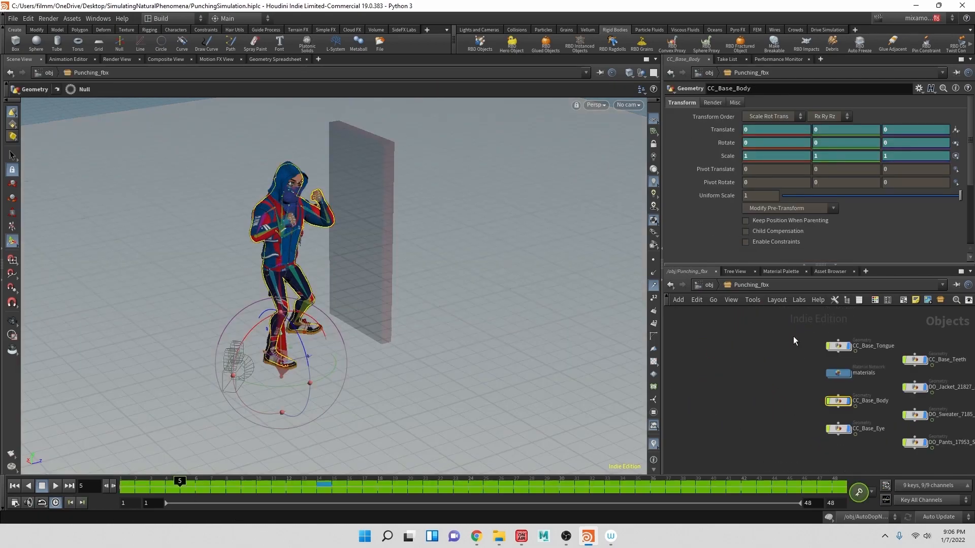
middle_drag(775, 391, 673, 335)
scroll(739, 349, up, 3)
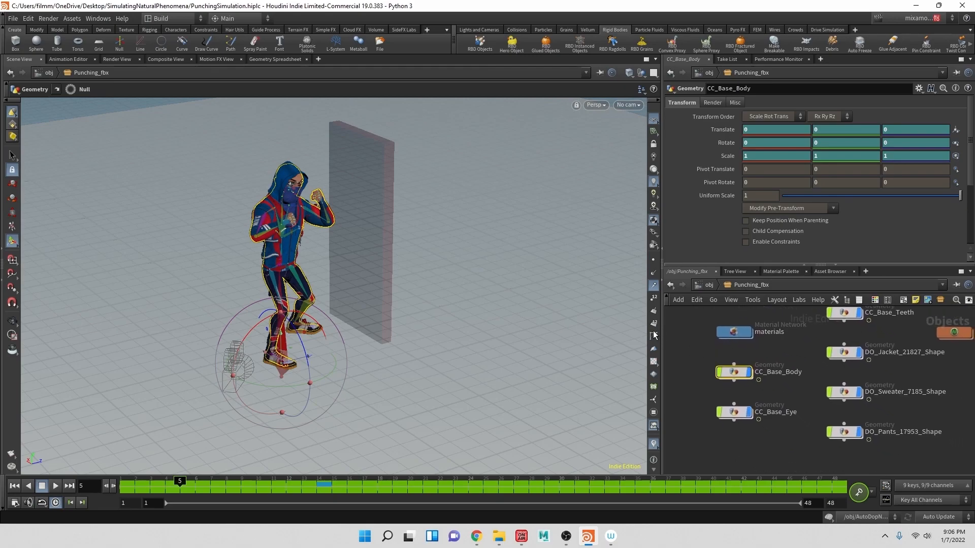
double_click(741, 373)
middle_drag(763, 388, 742, 348)
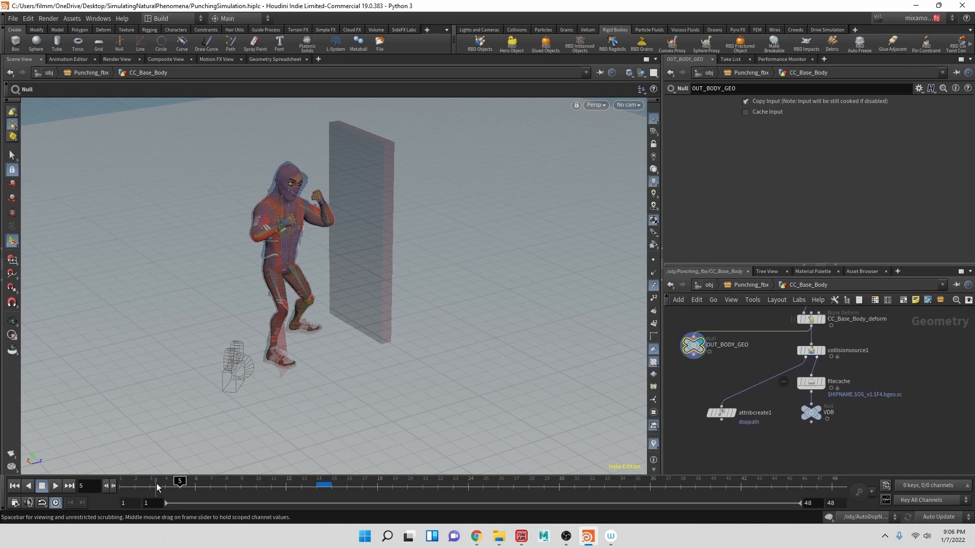
mouse_move(181, 482)
mouse_down()
mouse_move(242, 482)
mouse_move(158, 483)
mouse_move(264, 489)
mouse_move(183, 486)
mouse_up()
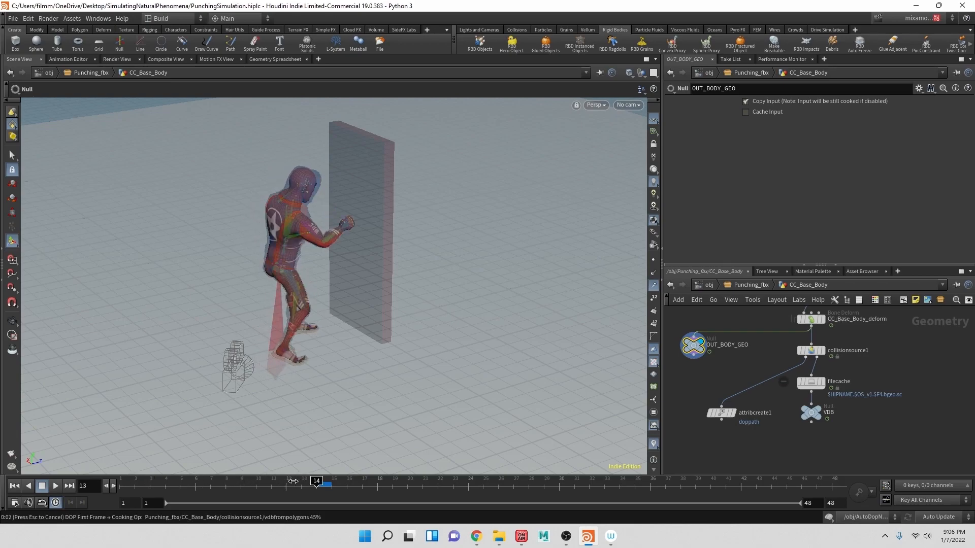
drag(255, 478, 107, 482)
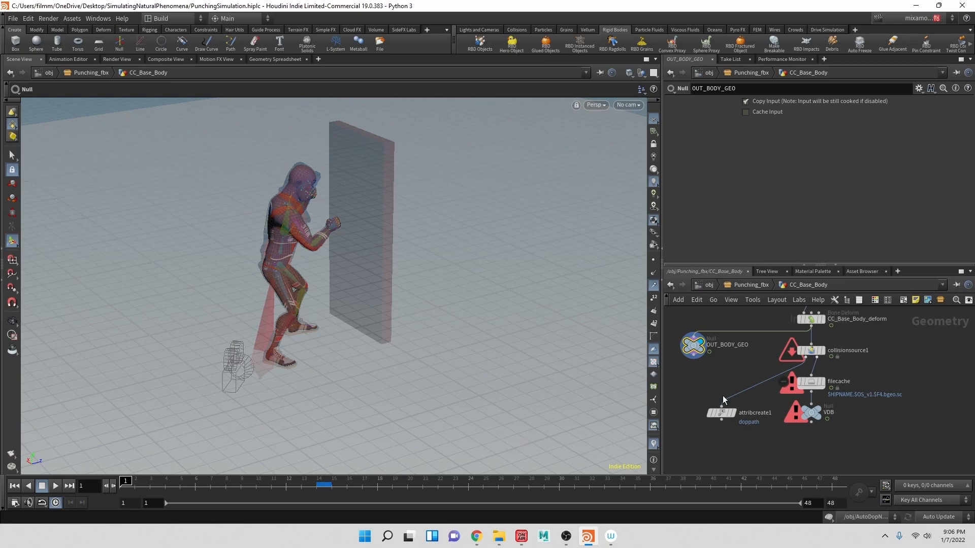
Insert a Trail node on the connection between CC_Base_Body_deform and OUT_BODY_GEO
drag(696, 348, 688, 357)
key(Tab)
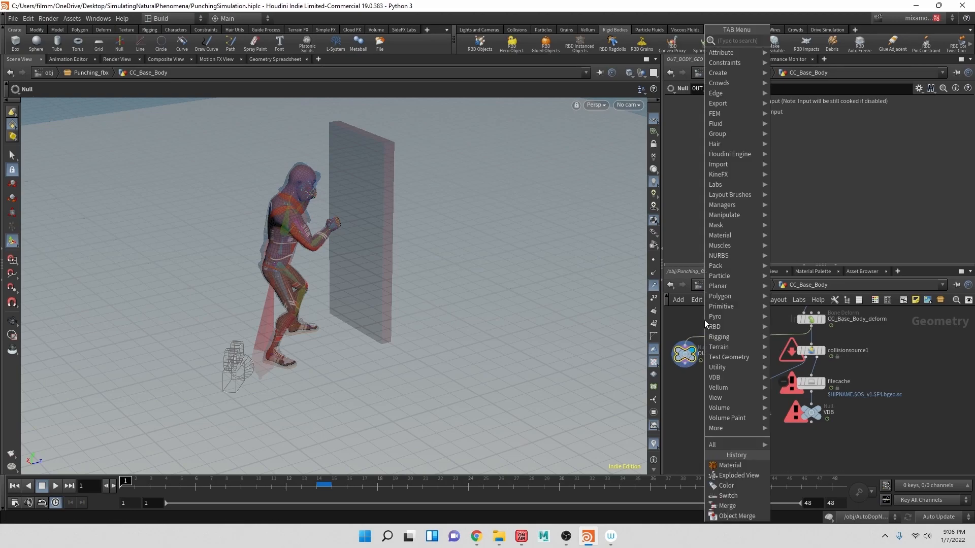
text(poit)
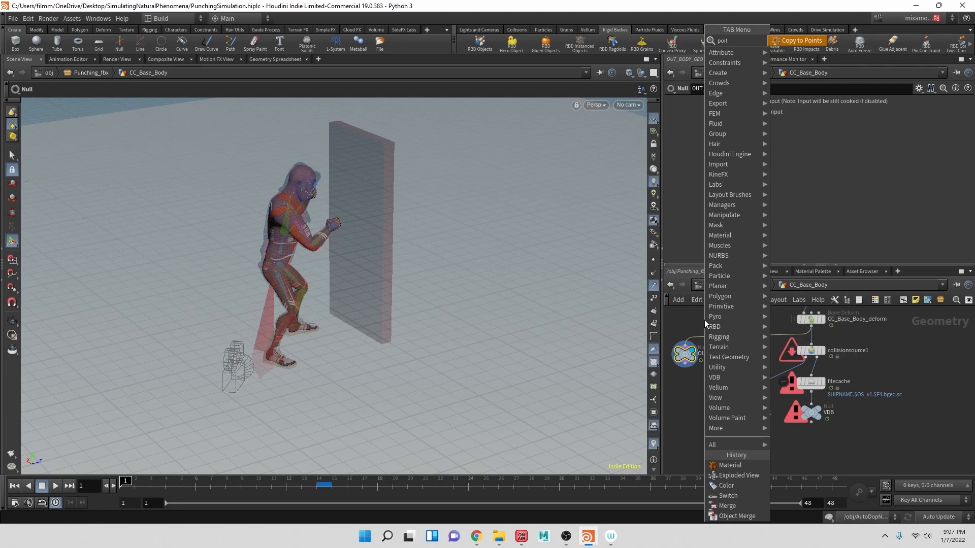
key(BackSpace)
text(nt)
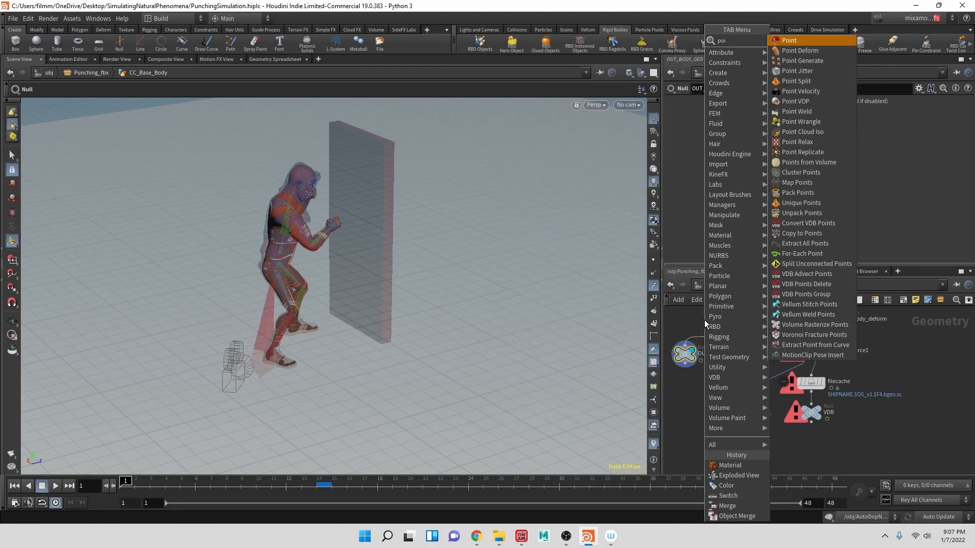
text( t)
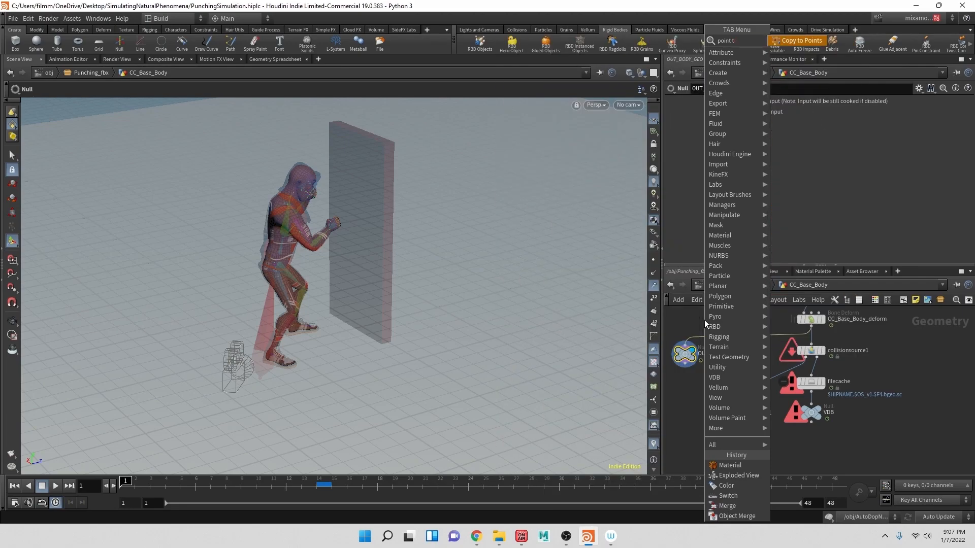
key(BackSpace)
key(BackSpace)
key(BackSpace)
key(BackSpace)
key(BackSpace)
key(BackSpace)
key(BackSpace)
text(trai)
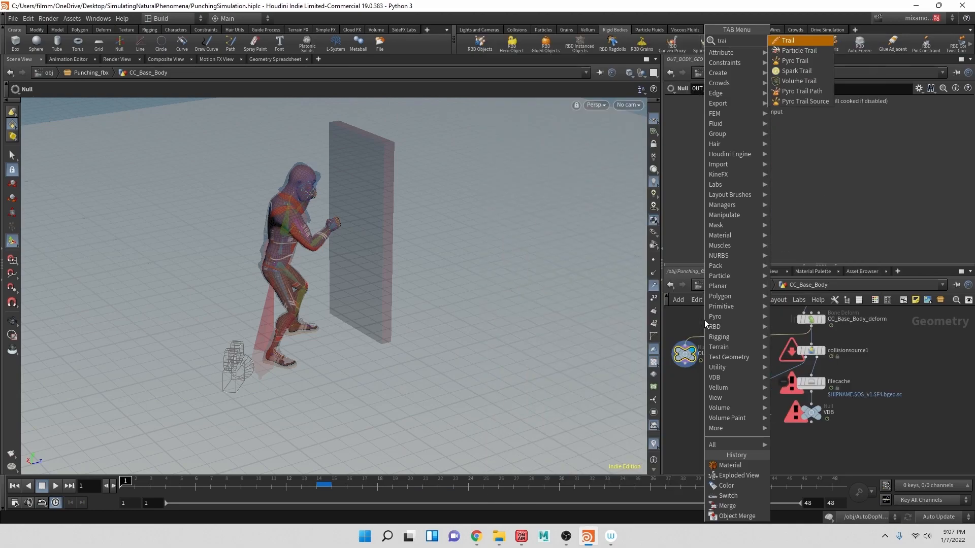
key(Return)
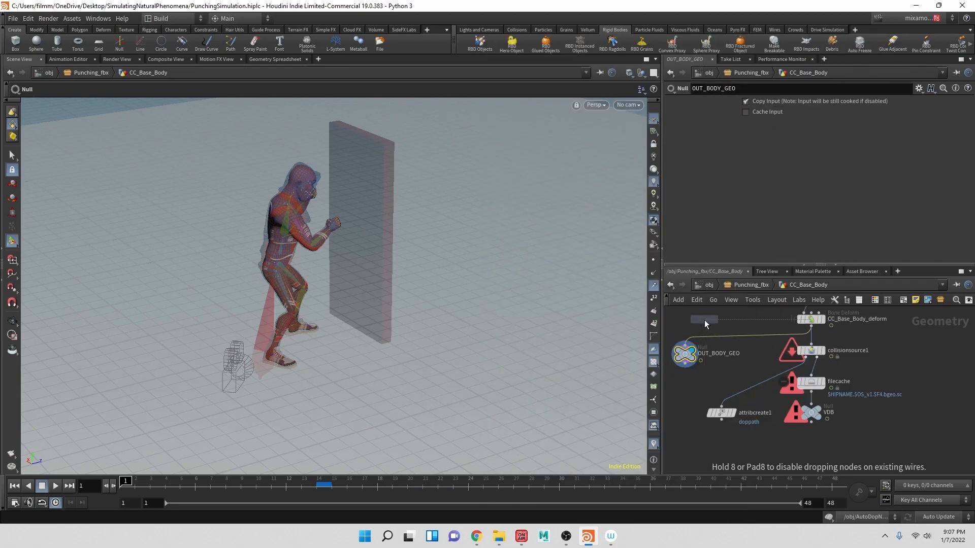
click(738, 344)
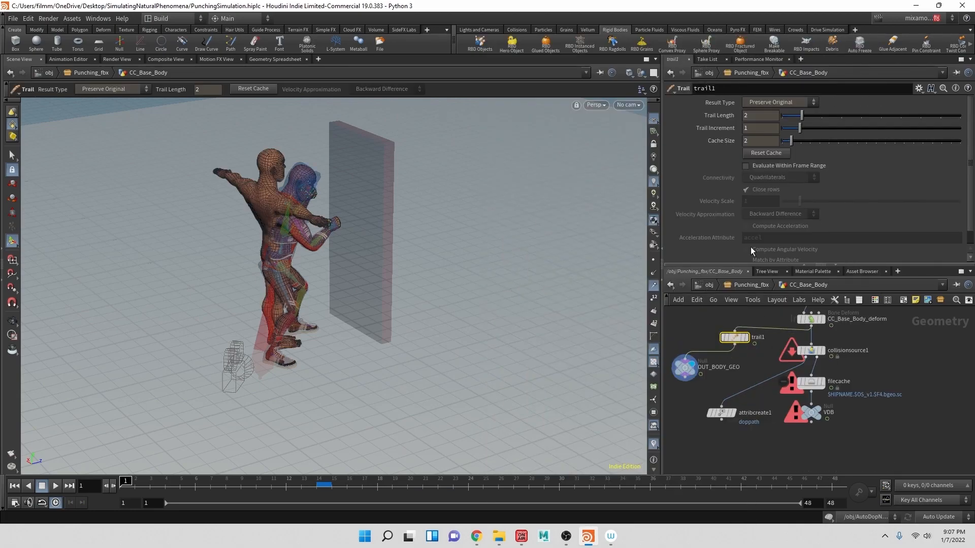
Delete the Trail node from the body geometry network
click(791, 103)
click(791, 104)
key(Delete)
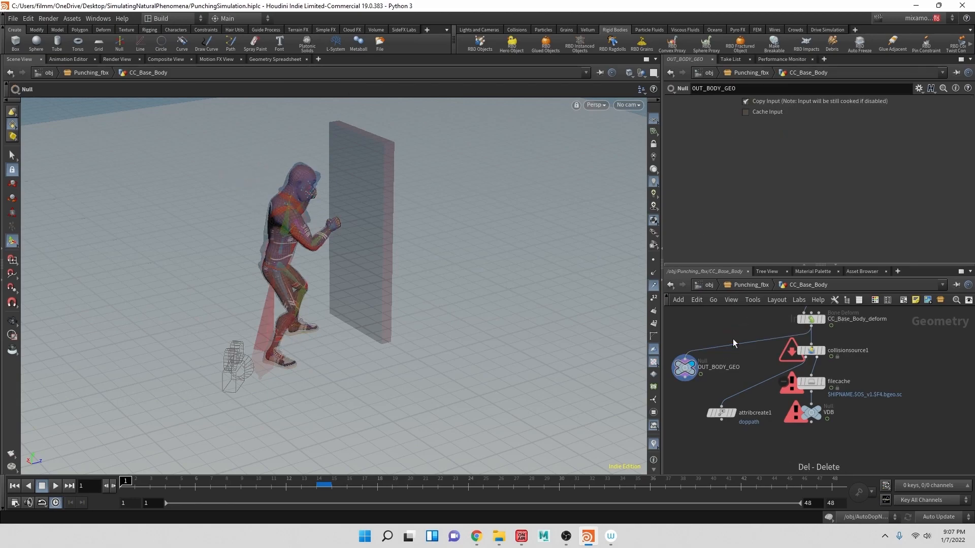
Insert a Point Velocity node between CC_Base_Body_deform and OUT_BODY_GEO, and scrub through the punch, stopping at frame 7
key(Tab)
text(velo)
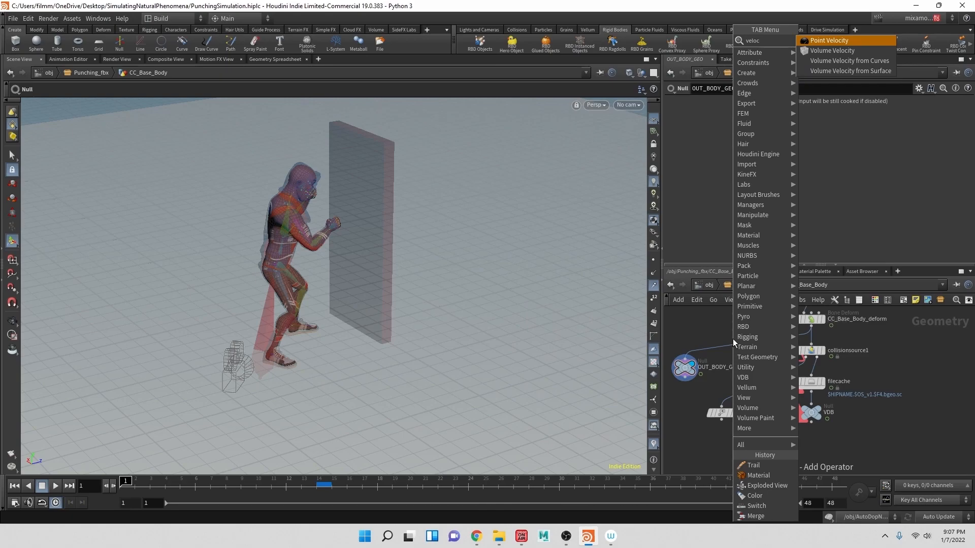
key(Return)
click(732, 339)
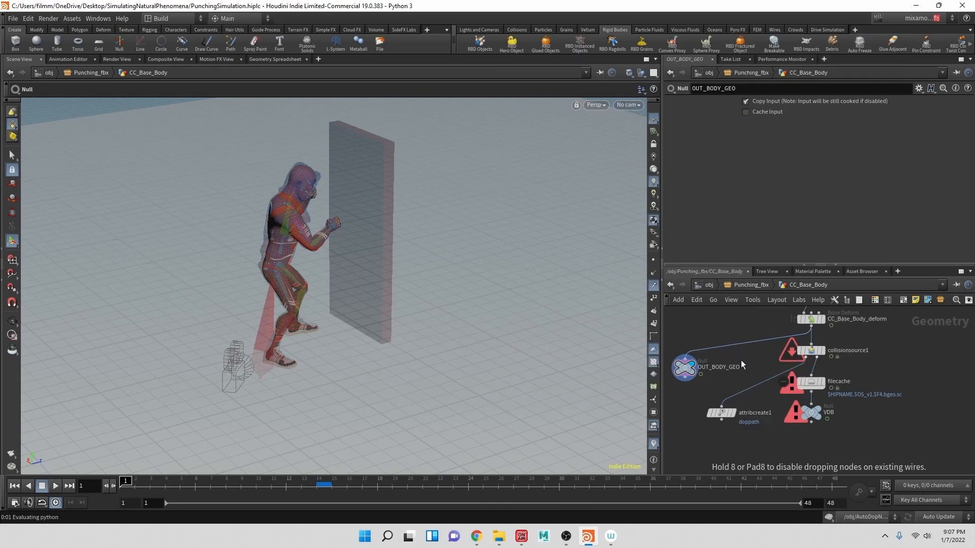
mouse_move(442, 254)
alt+mouse_down()
mouse_move(396, 211)
mouse_move(380, 210)
mouse_move(407, 227)
mouse_move(379, 242)
mouse_move(329, 224)
alt+mouse_up()
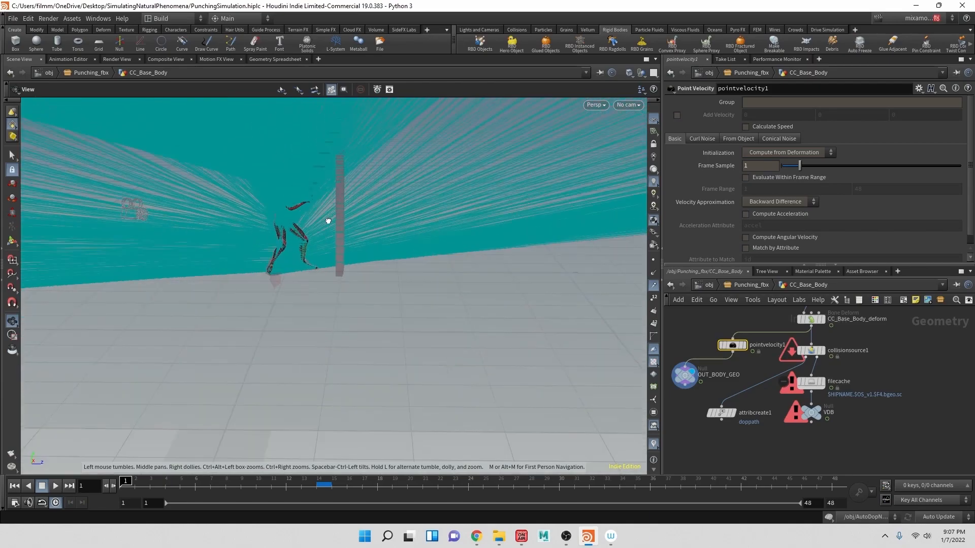
click(134, 480)
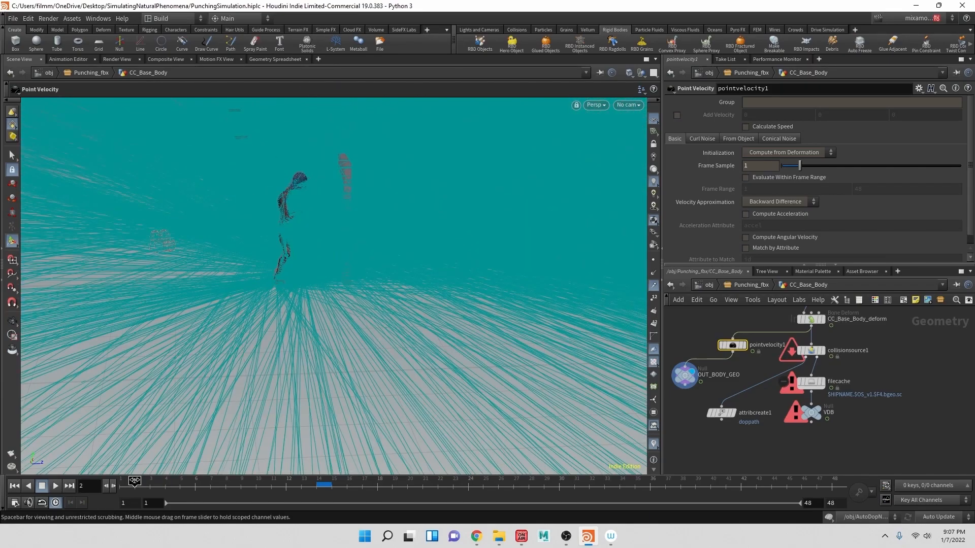
drag(135, 481, 332, 482)
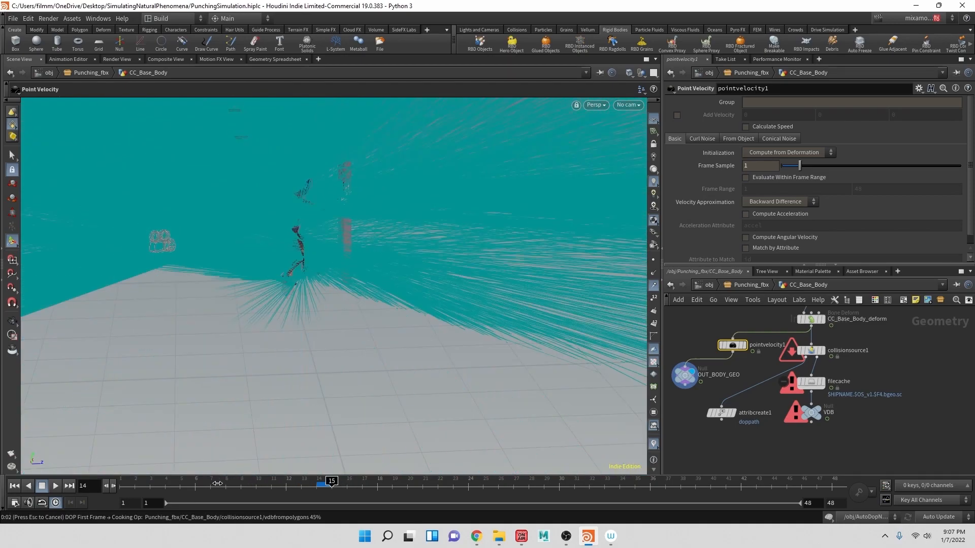
key(Escape)
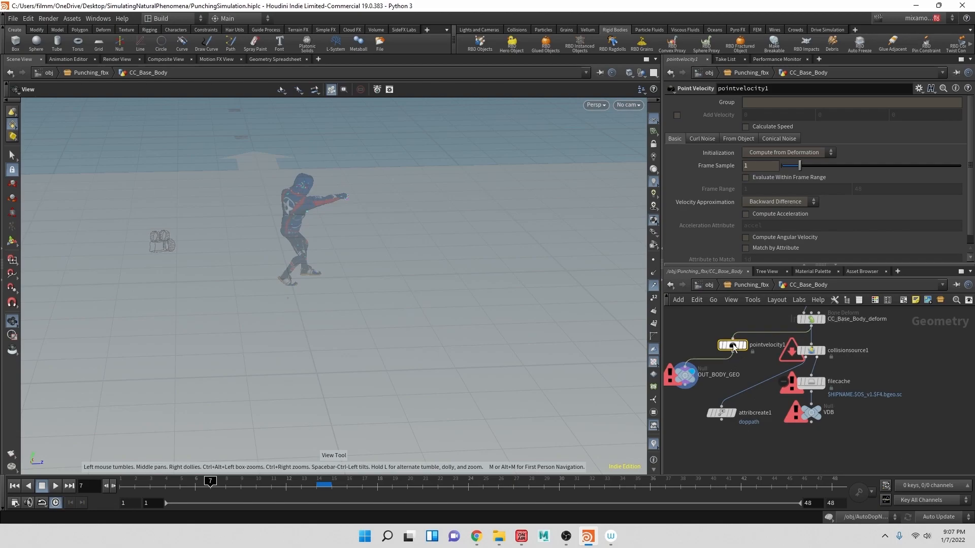
Copy the body's Point Velocity node and open the DO_Jacket_21827_Shape network inside Punching_fbx
mouse_move(732, 348)
key(ctrl+c)
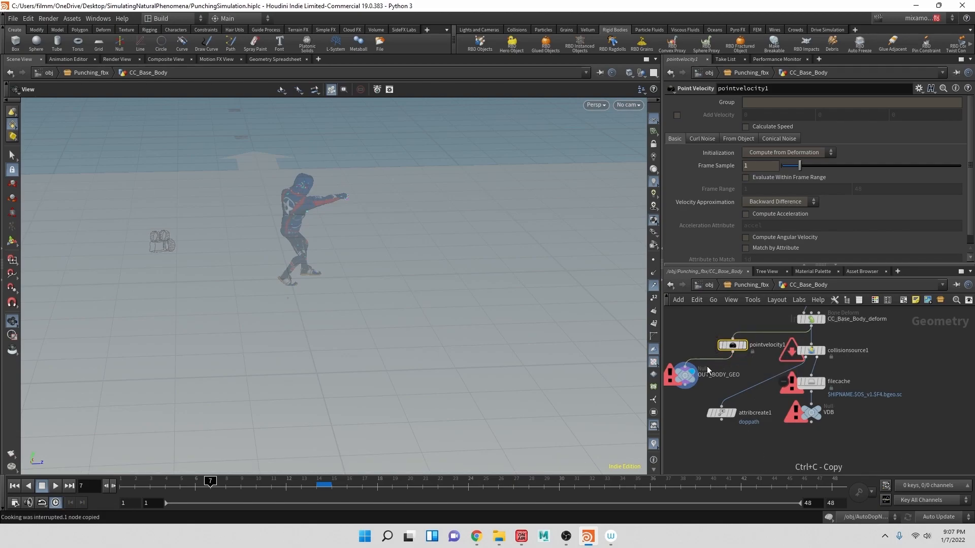
key(u)
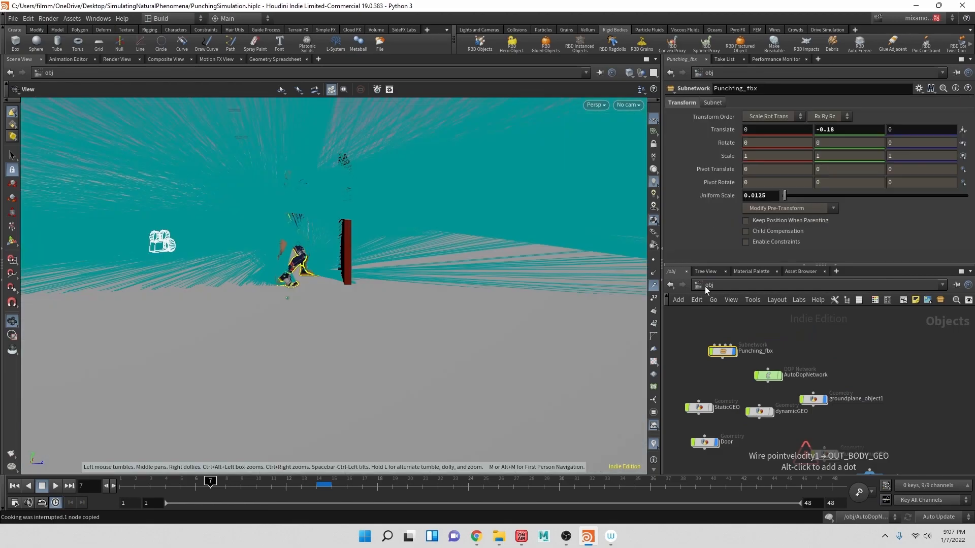
middle_drag(782, 360, 755, 396)
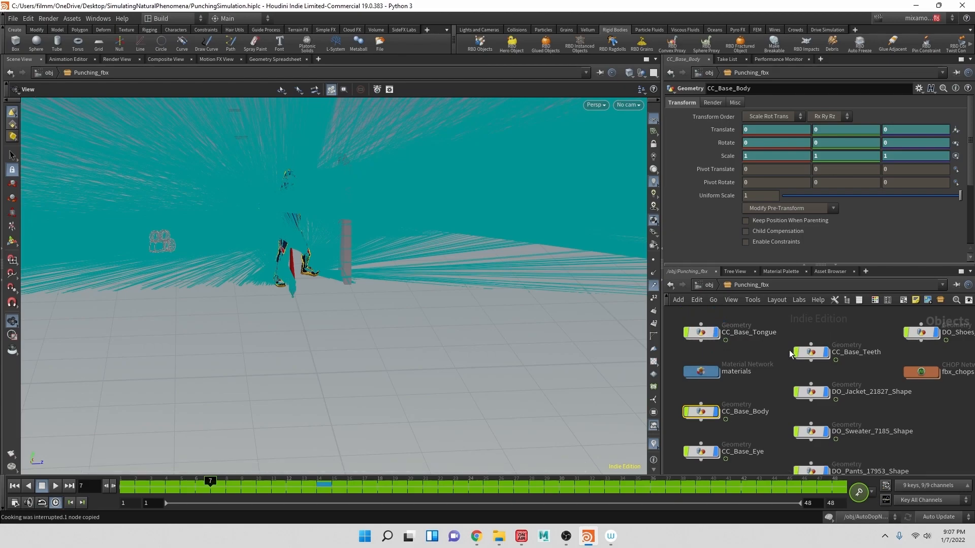
middle_drag(839, 364, 838, 333)
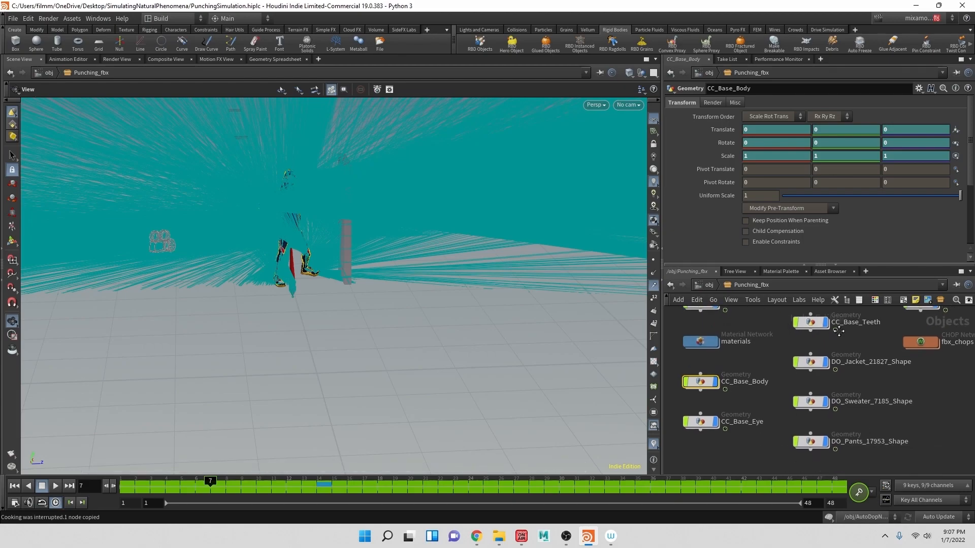
double_click(810, 361)
scroll(835, 417, down, 1)
middle_drag(853, 418, 854, 365)
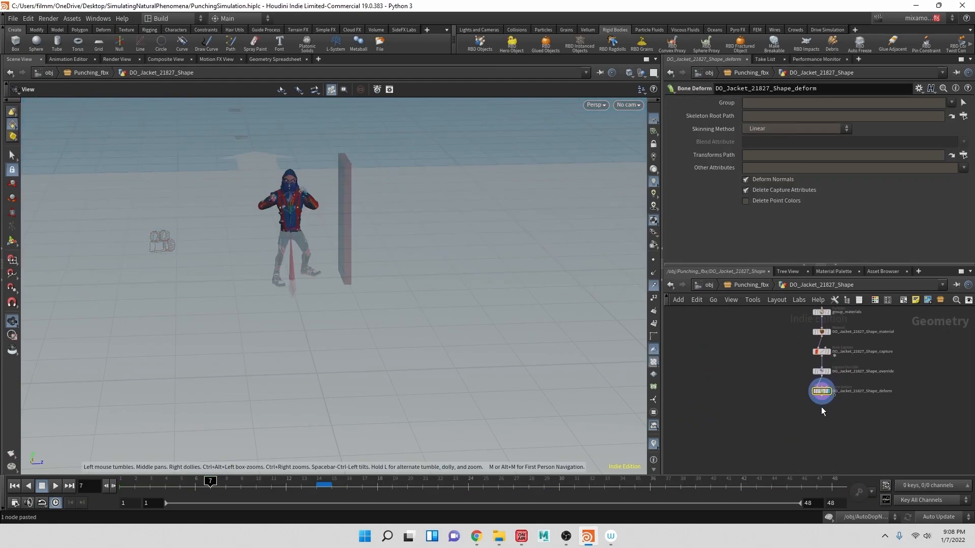
Paste the Point Velocity node, wire it below DO_Jacket_21827_Shape_deform and make it the displayed output
key(ctrl+v)
drag(815, 420, 822, 400)
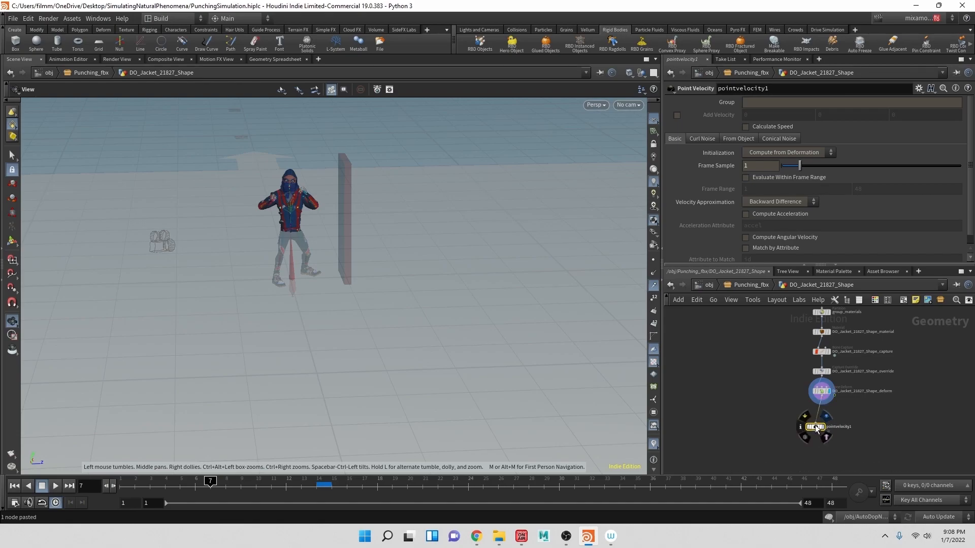
click(824, 427)
drag(817, 427, 823, 411)
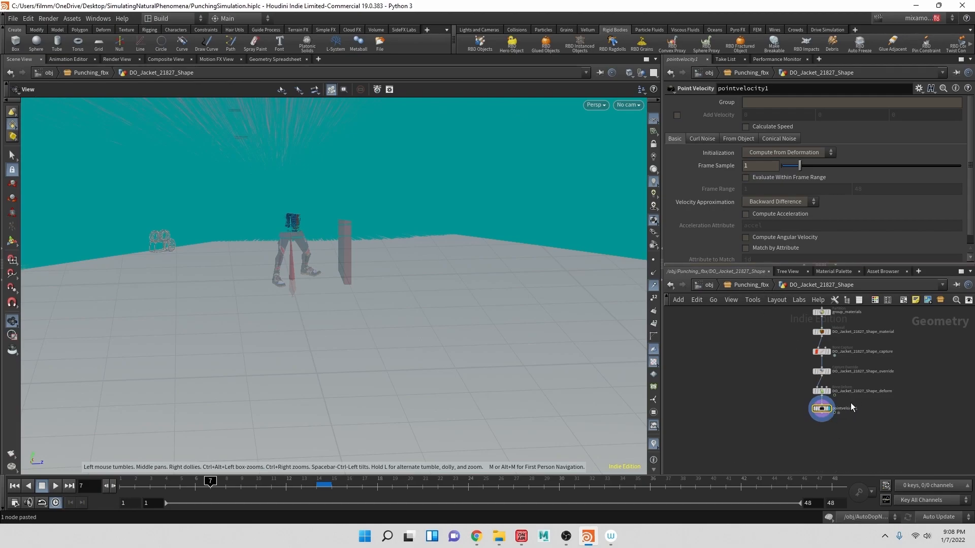
In the CC_Base_Eye network, paste the Point Velocity node after CC_Base_Eye_deform and make it the displayed output
click(745, 285)
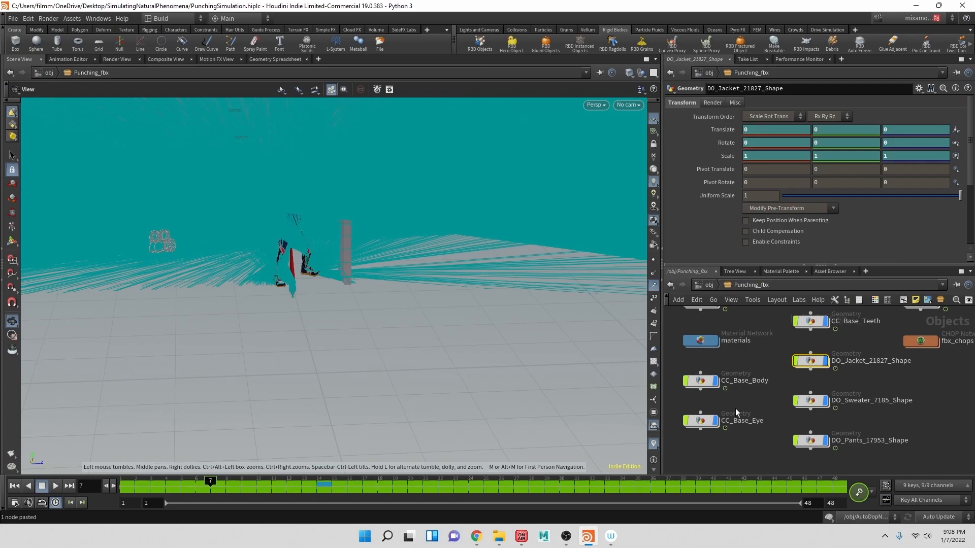
double_click(700, 421)
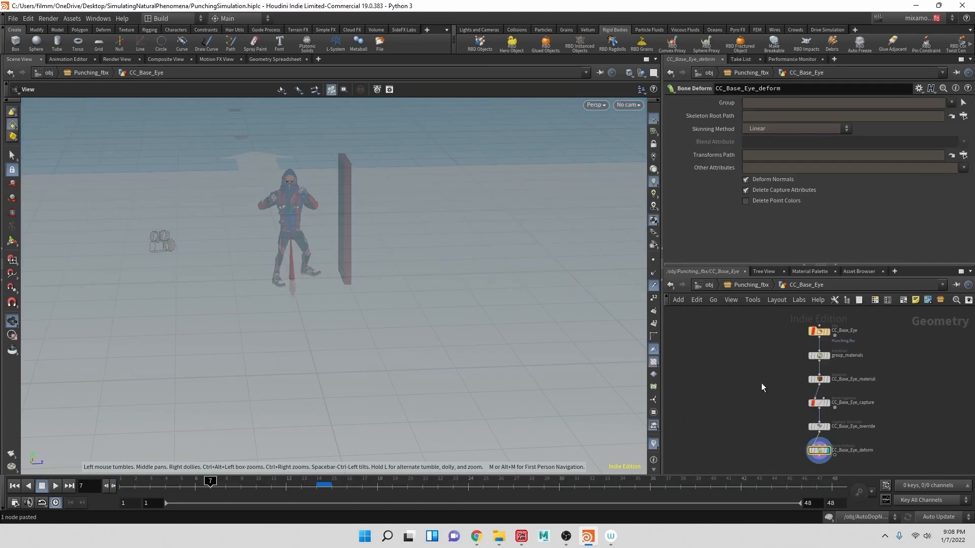
middle_drag(904, 438, 903, 395)
click(833, 412)
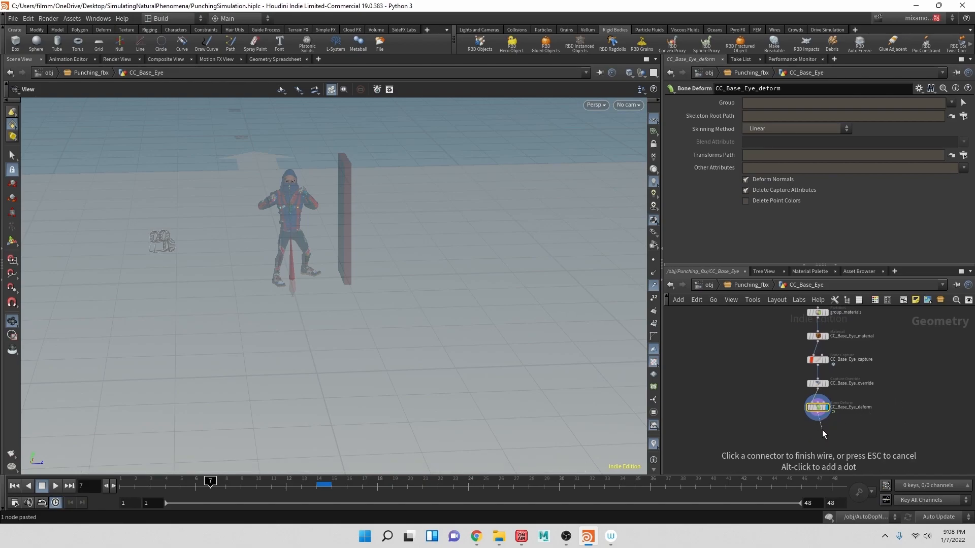
key(Escape)
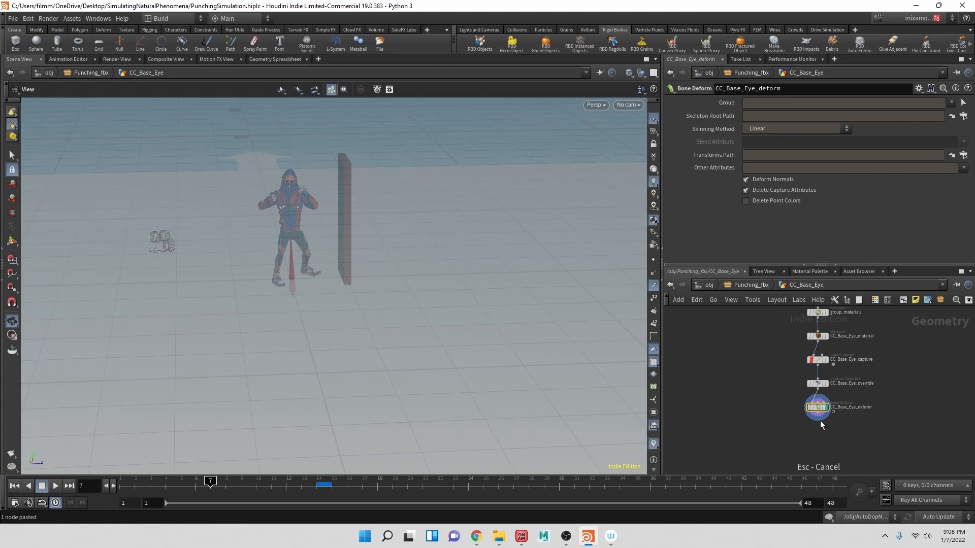
click(822, 426)
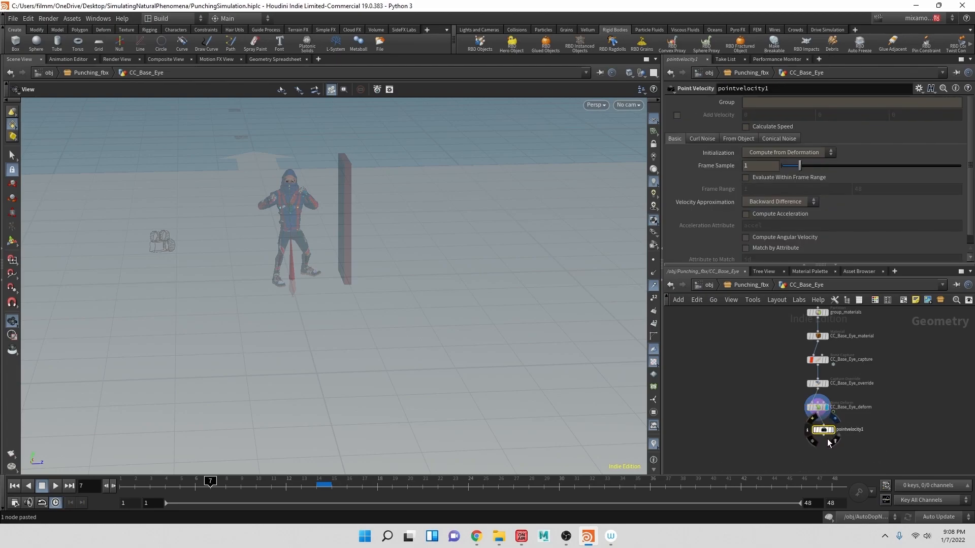
click(832, 434)
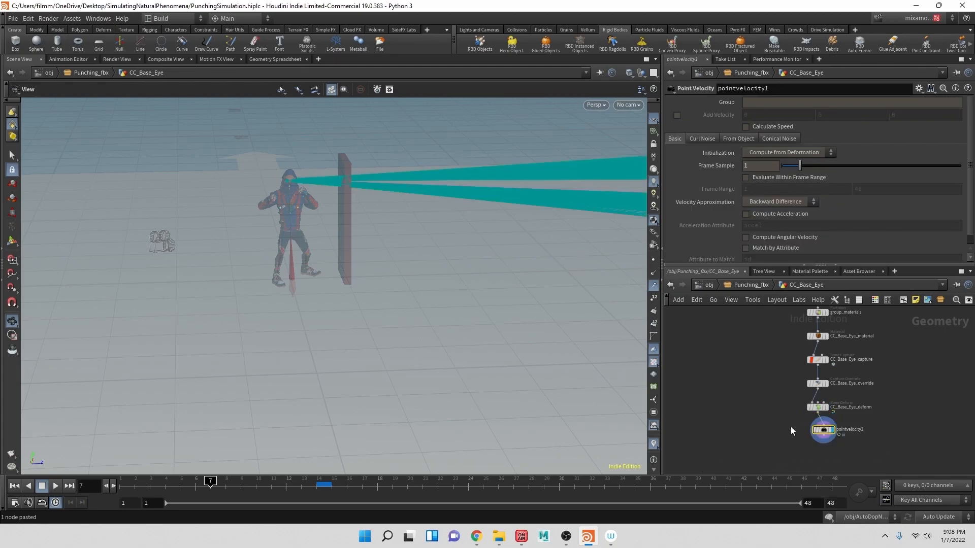
In the DO_Sweater_7185_Shape network, paste the Point Velocity node, wire it after the deform node and display it
click(754, 284)
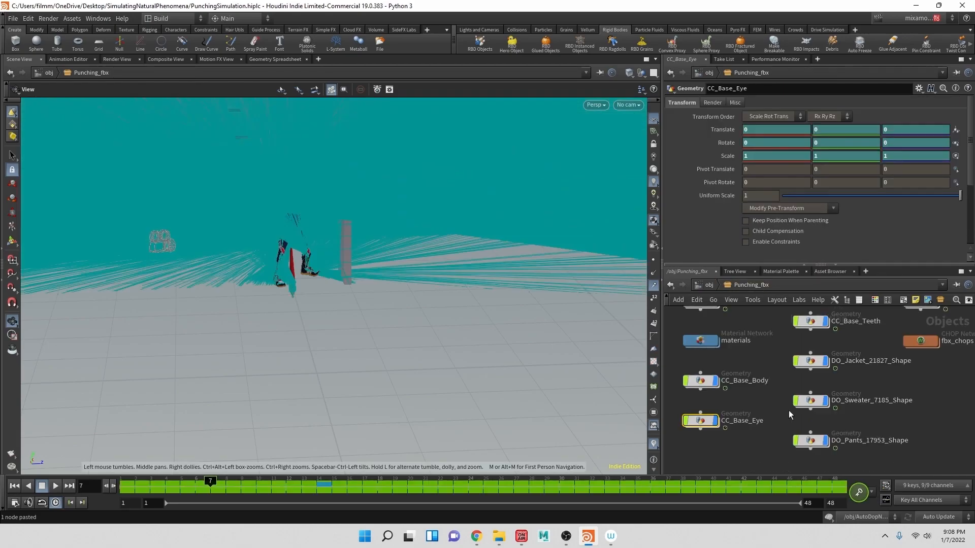
double_click(815, 402)
middle_drag(786, 392, 776, 349)
key(ctrl+v)
drag(775, 392, 805, 437)
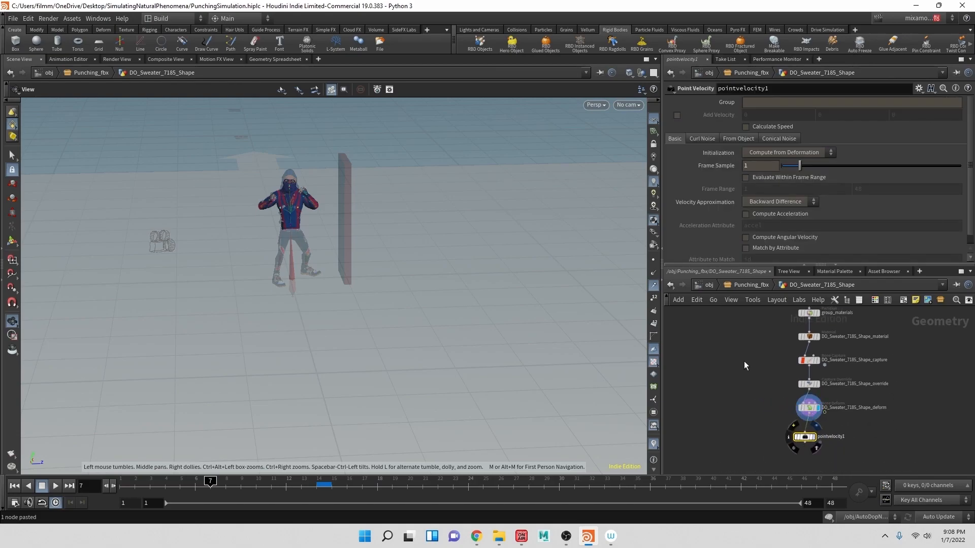
In the DO_Pants_17953_Shape network, paste the Point Velocity node, connect it after the deform node and display it
click(751, 285)
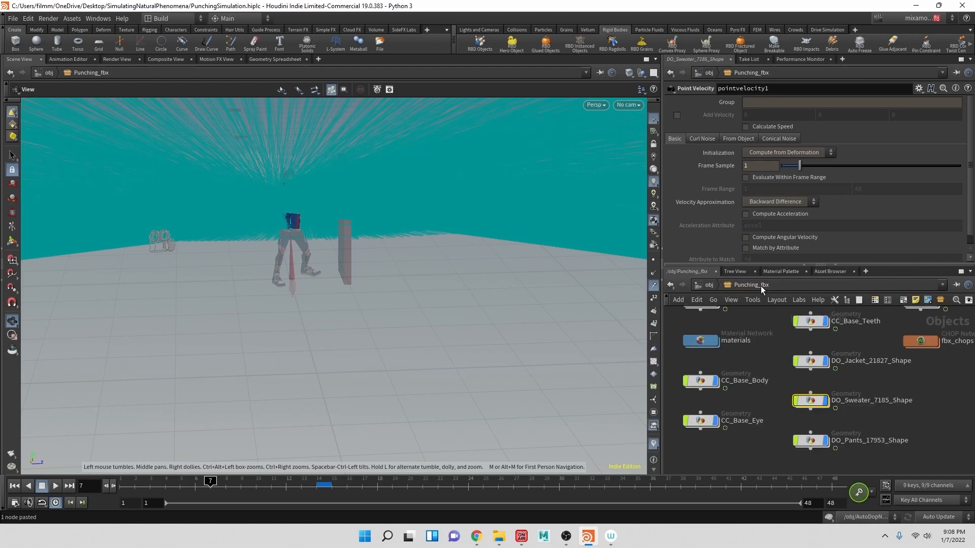
double_click(811, 442)
key(ctrl+v)
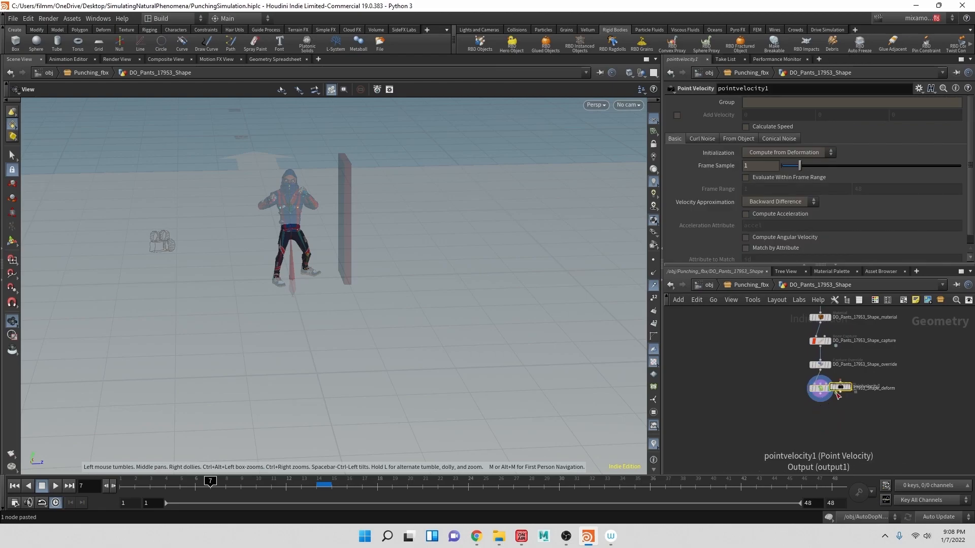
click(836, 411)
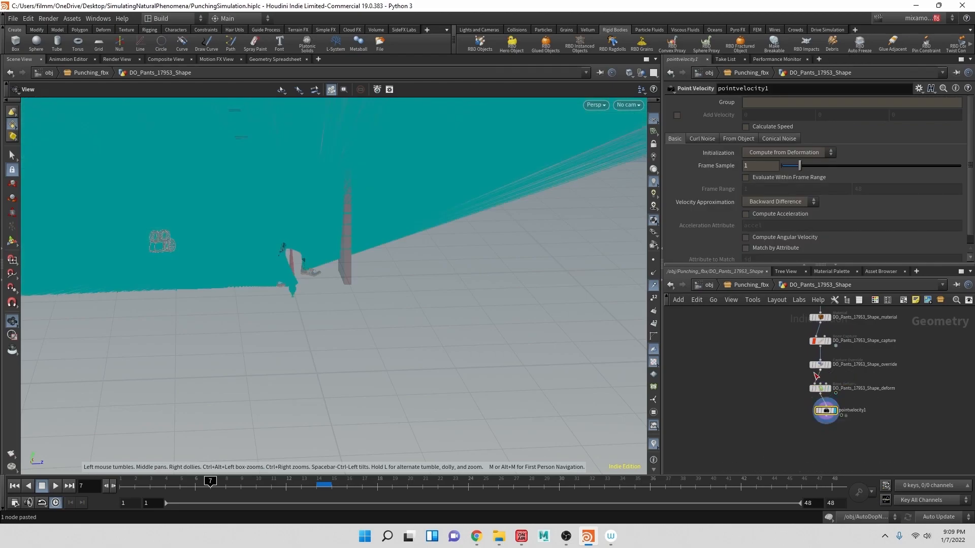
In the DO_Shoes_9426_Shape network, paste the Point Velocity node, wire it after the deform node and display it
click(761, 286)
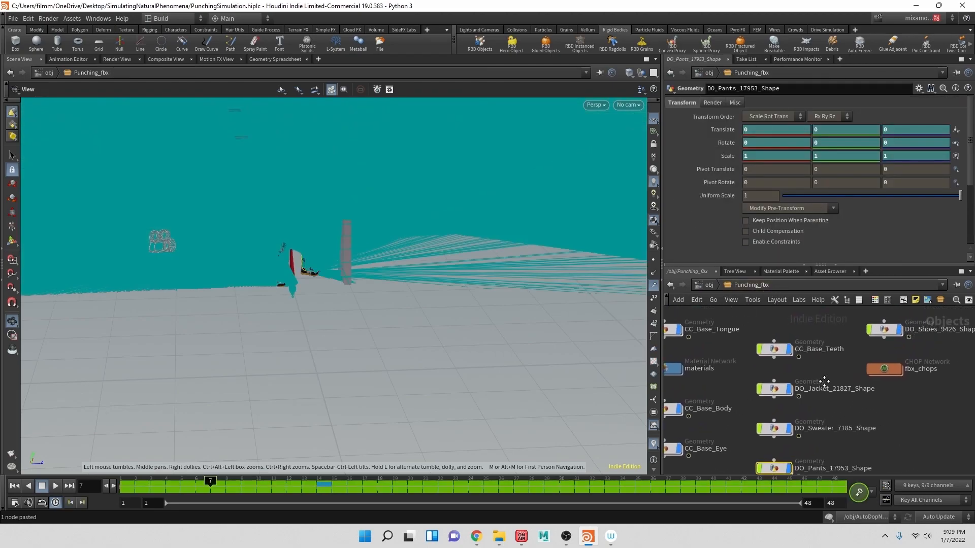
click(834, 353)
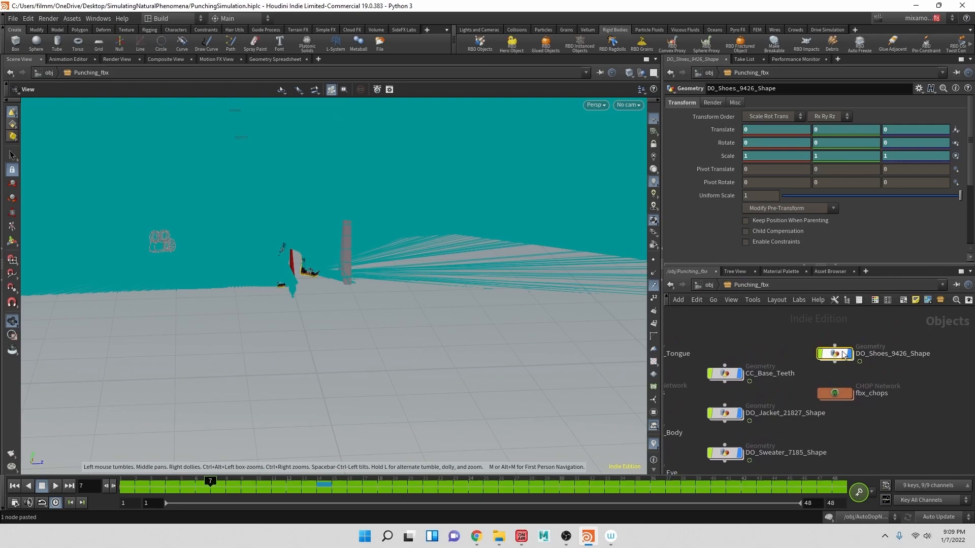
double_click(841, 353)
middle_drag(849, 425, 887, 373)
click(827, 407)
key(Escape)
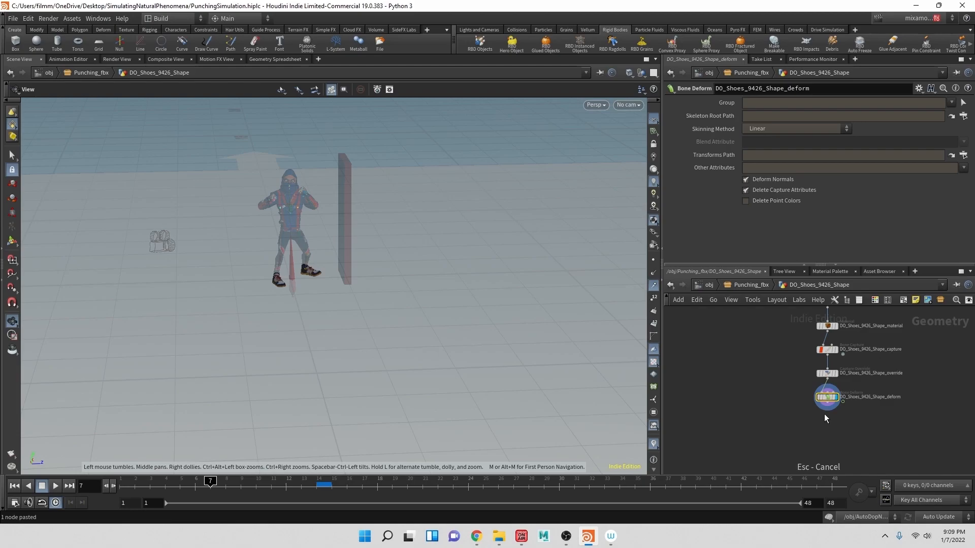
click(824, 413)
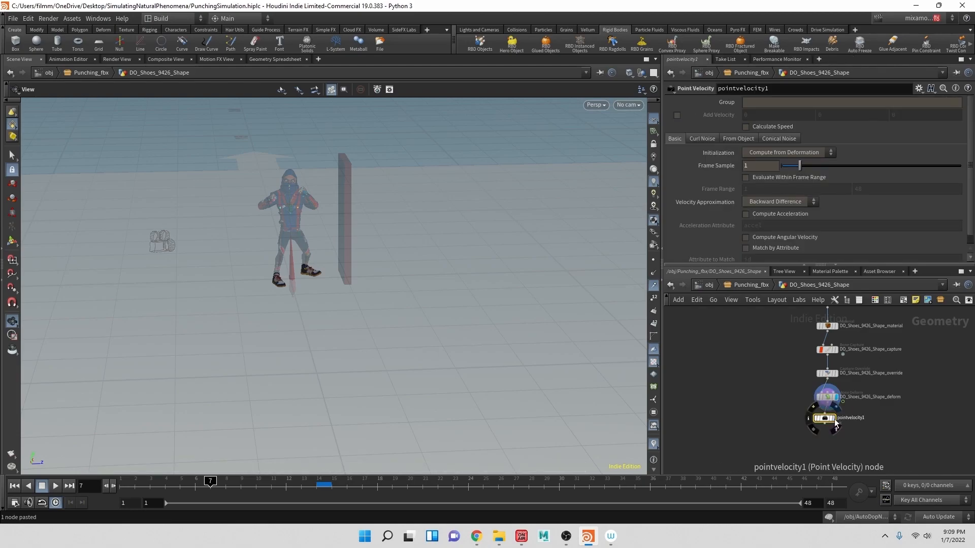
click(841, 424)
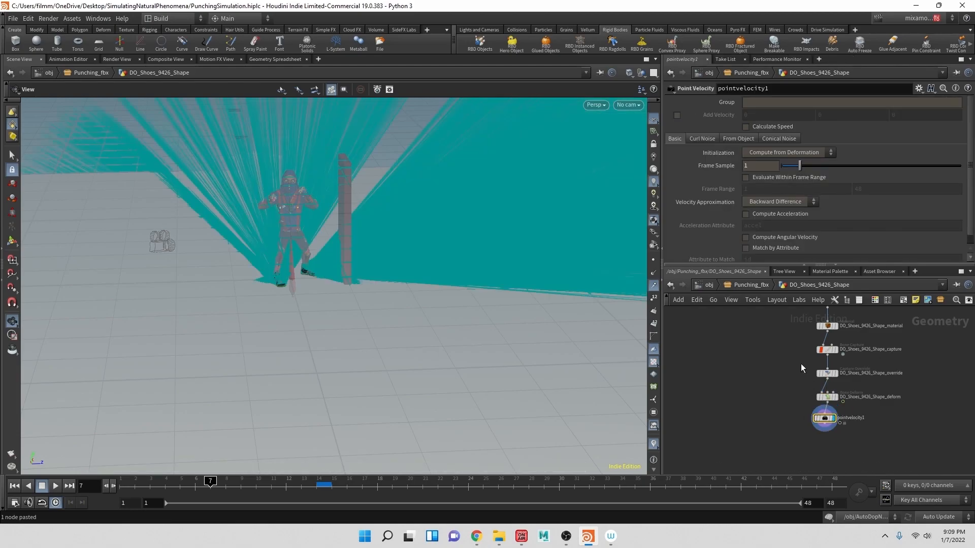
Return to the Punching_fbx network and set CC_Base_Body's Geometry Velocity Blur to Velocity Blur
click(751, 285)
middle_drag(797, 424, 888, 355)
middle_drag(759, 413, 764, 456)
scroll(758, 431, down, 1)
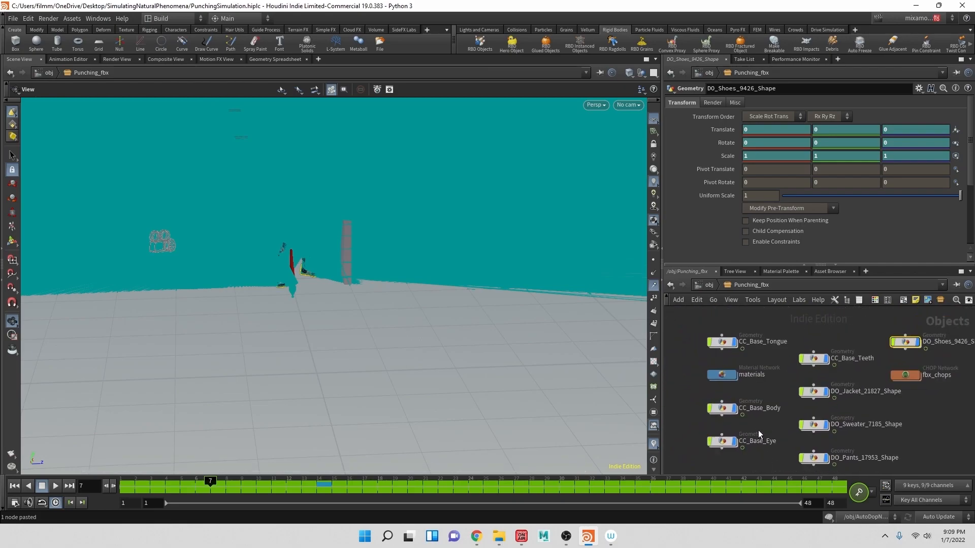
click(723, 409)
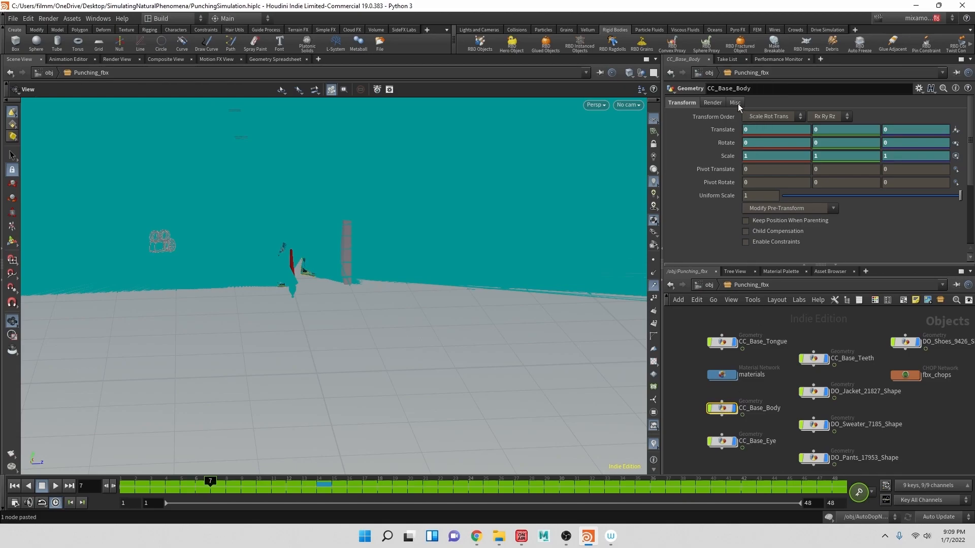
click(713, 103)
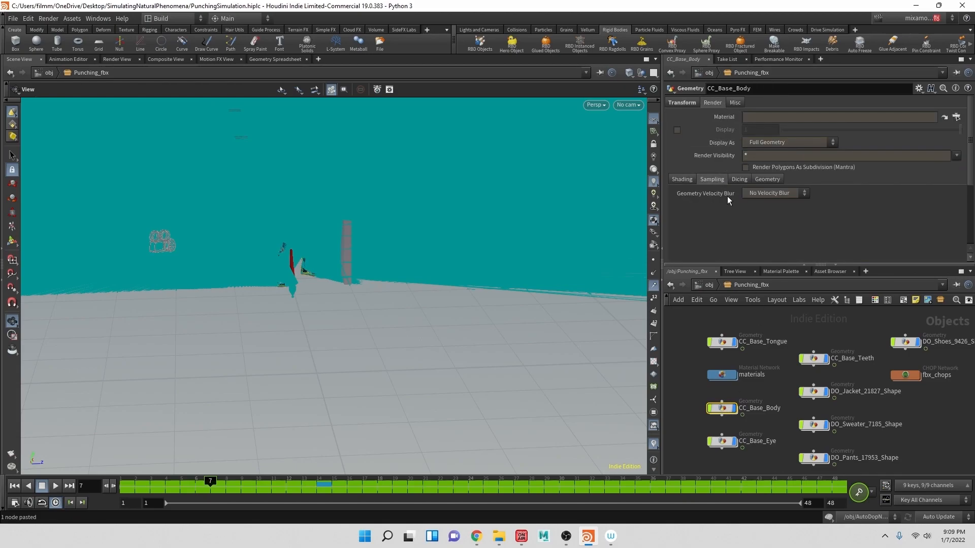
click(762, 194)
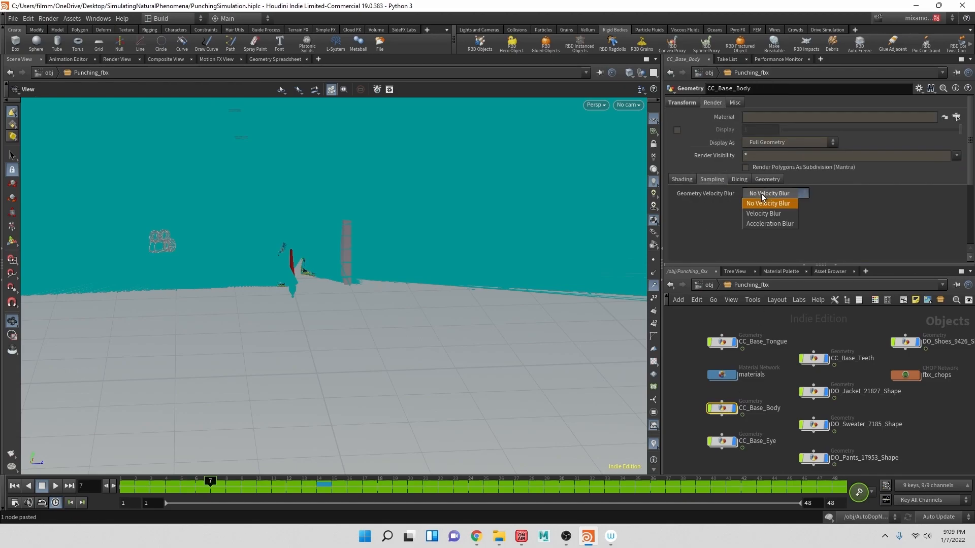
click(766, 212)
Set the Geometry Velocity Blur of the CC_Base_Eye object to Velocity Blur
click(724, 440)
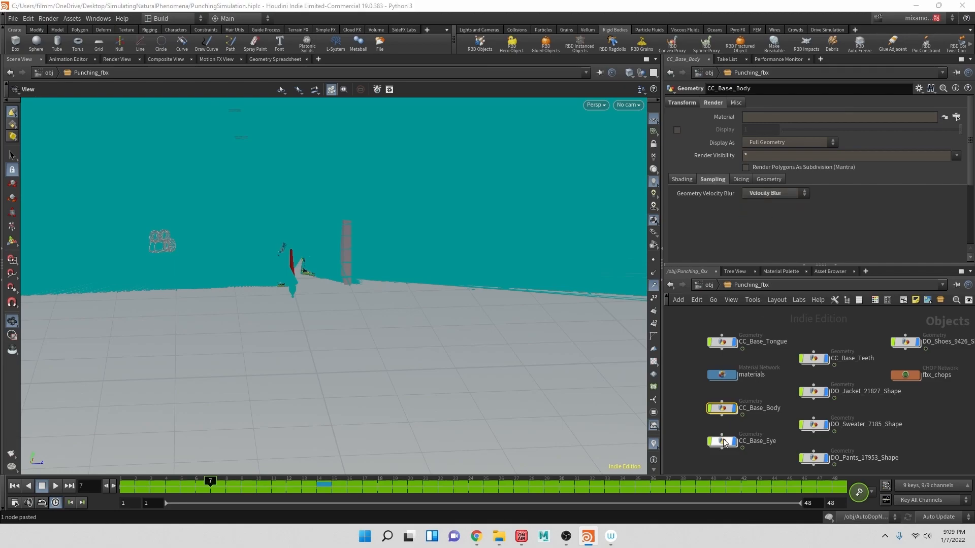
click(713, 103)
click(711, 179)
click(770, 194)
click(768, 218)
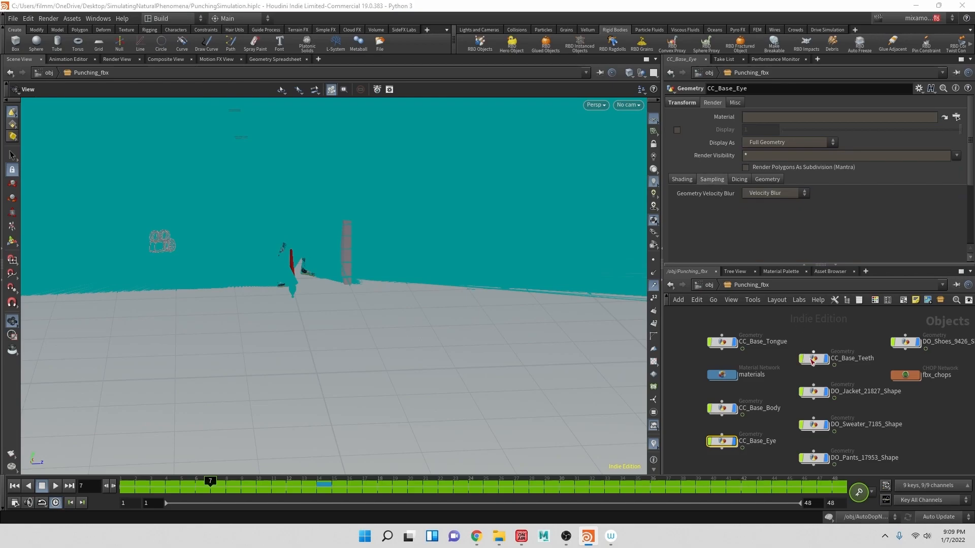
Set the Geometry Velocity Blur of the DO_Jacket_21827_Shape object to Velocity Blur
click(813, 392)
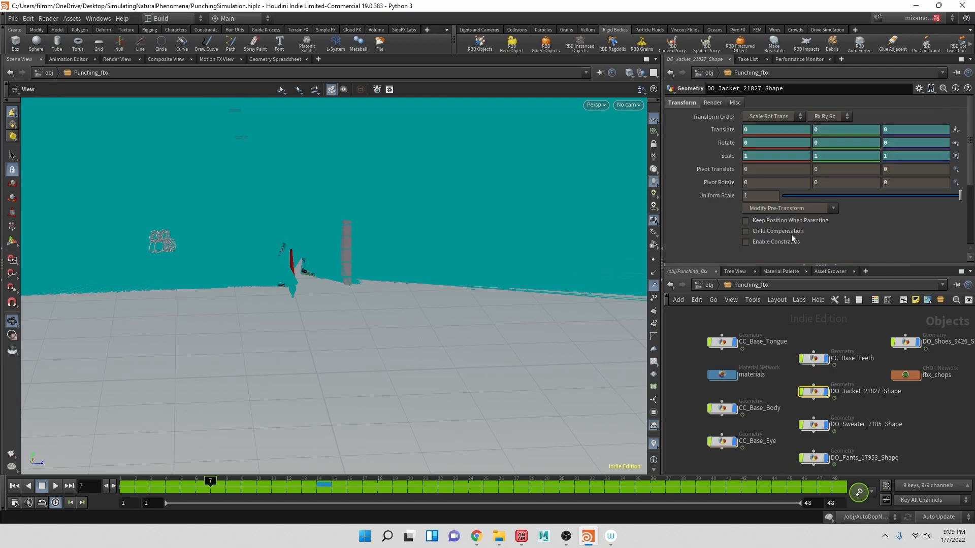
click(721, 103)
click(711, 179)
click(757, 194)
click(769, 215)
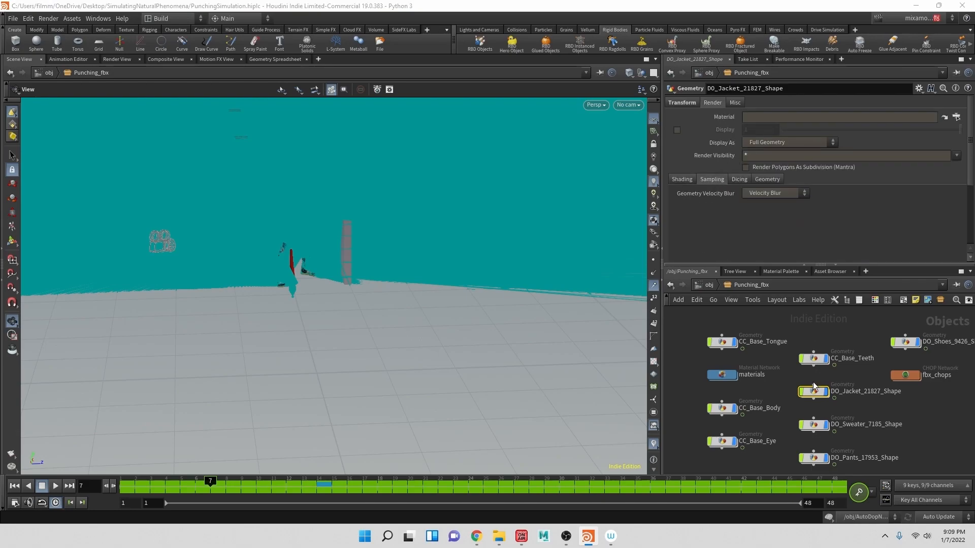
Set the Geometry Velocity Blur of the DO_Sweater_7185_Shape object to Velocity Blur
click(813, 425)
click(713, 103)
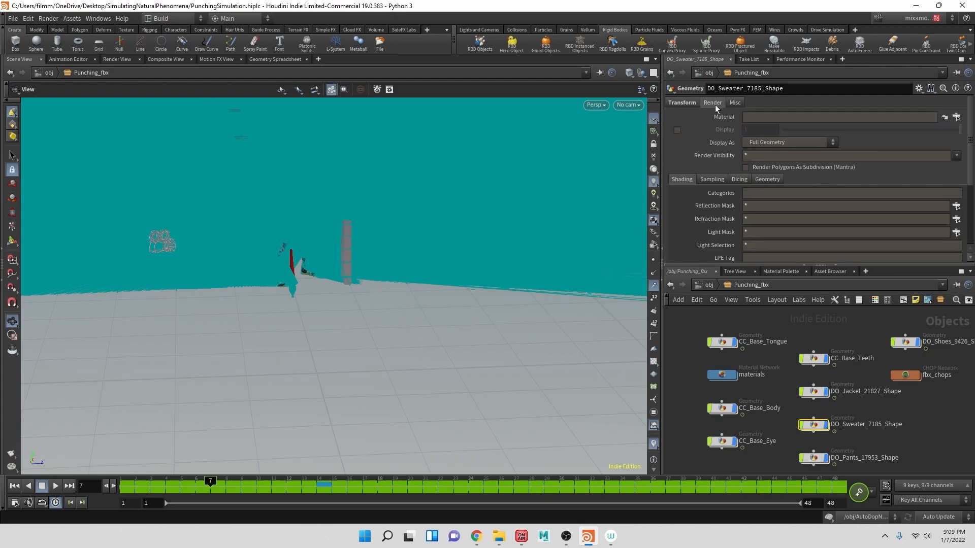
click(712, 179)
click(762, 194)
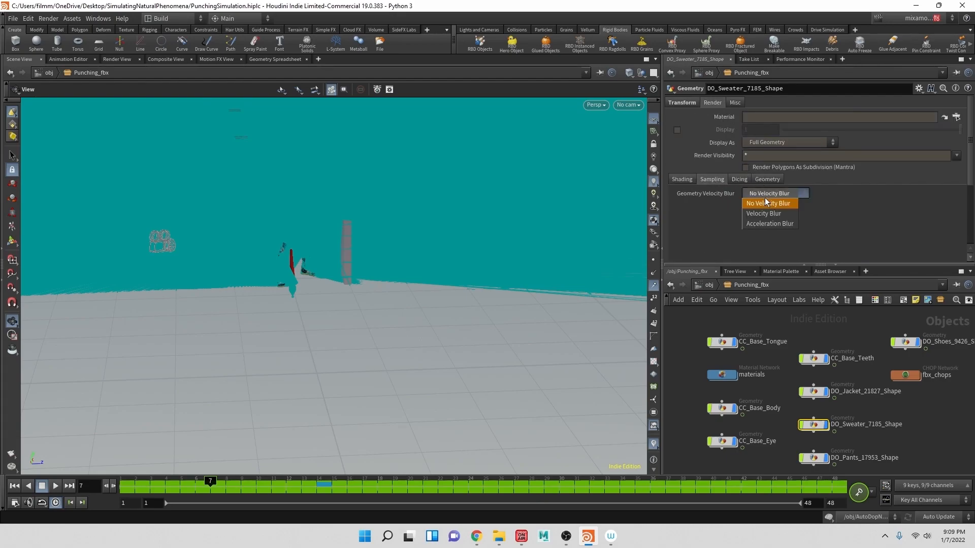
click(767, 214)
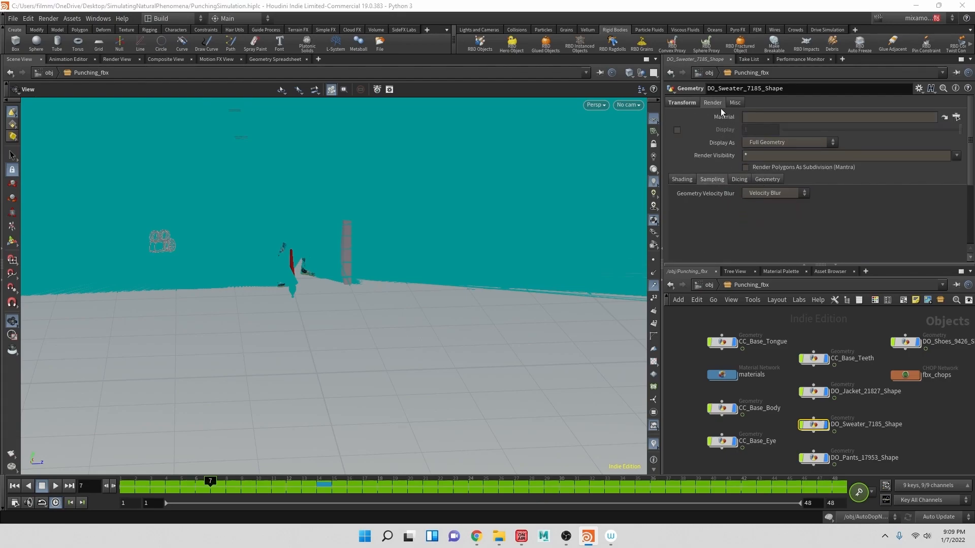
Set the Geometry Velocity Blur of the DO_Pants_17953_Shape object to Velocity Blur
click(815, 459)
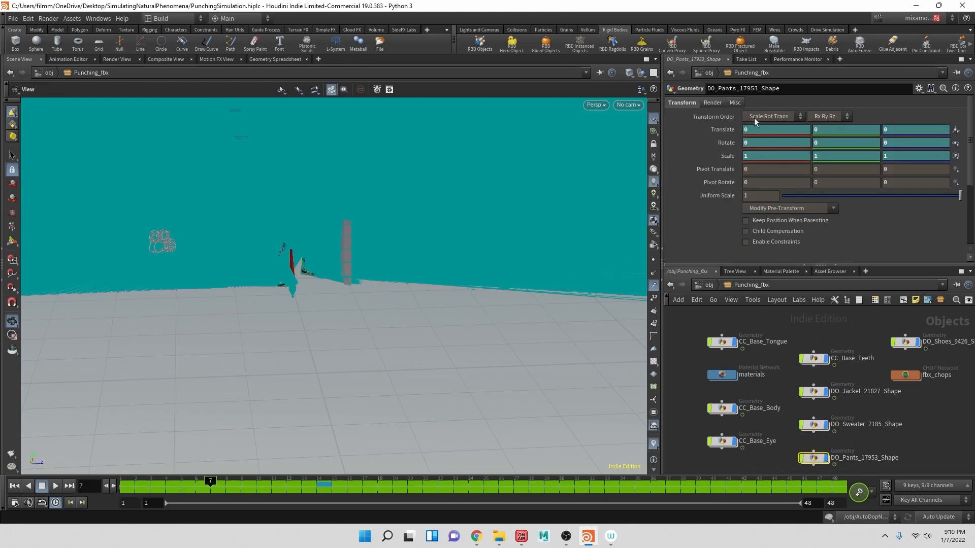
click(719, 102)
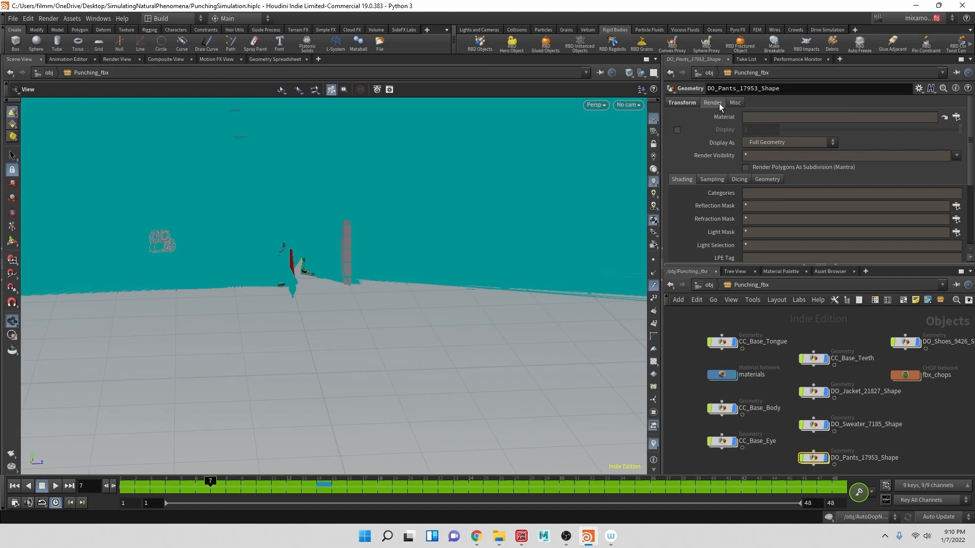
click(712, 179)
click(758, 193)
click(762, 213)
Set the Geometry Velocity Blur of the DO_Shoes_9426_Shape object to Velocity Blur
middle_drag(888, 407, 866, 399)
click(884, 333)
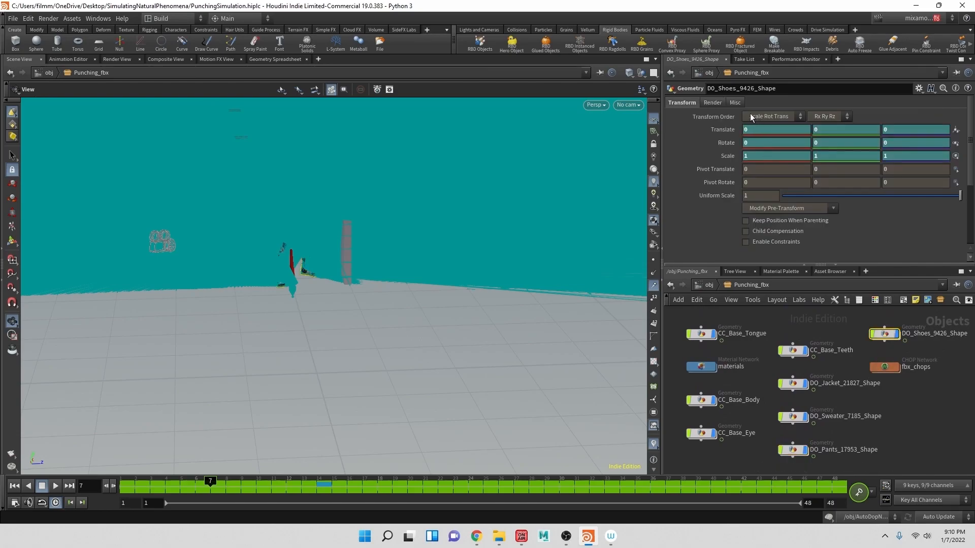
click(719, 101)
click(710, 179)
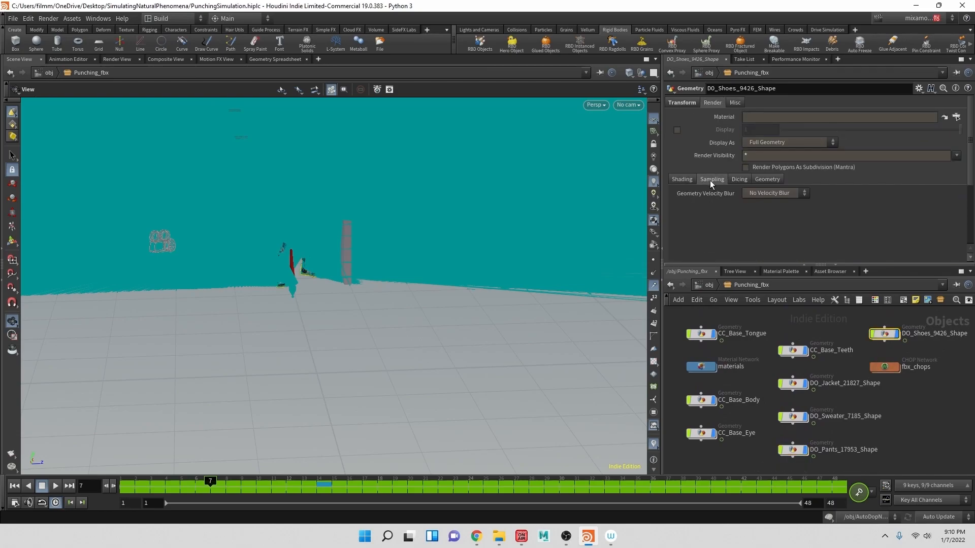
click(766, 198)
click(770, 216)
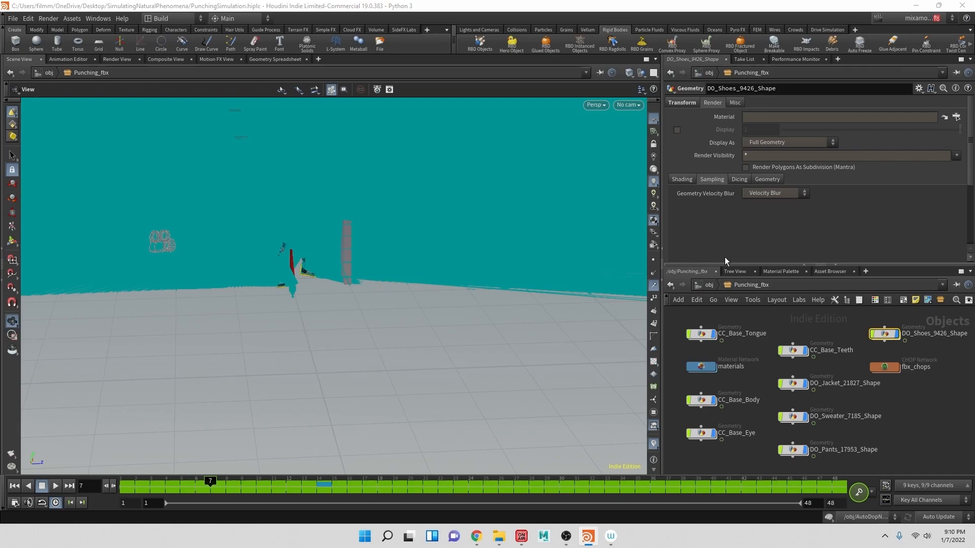
In the Door object's network, paste the Point Velocity node, wire it below switch1 and make it the displayed output
click(710, 285)
drag(428, 294, 447, 330)
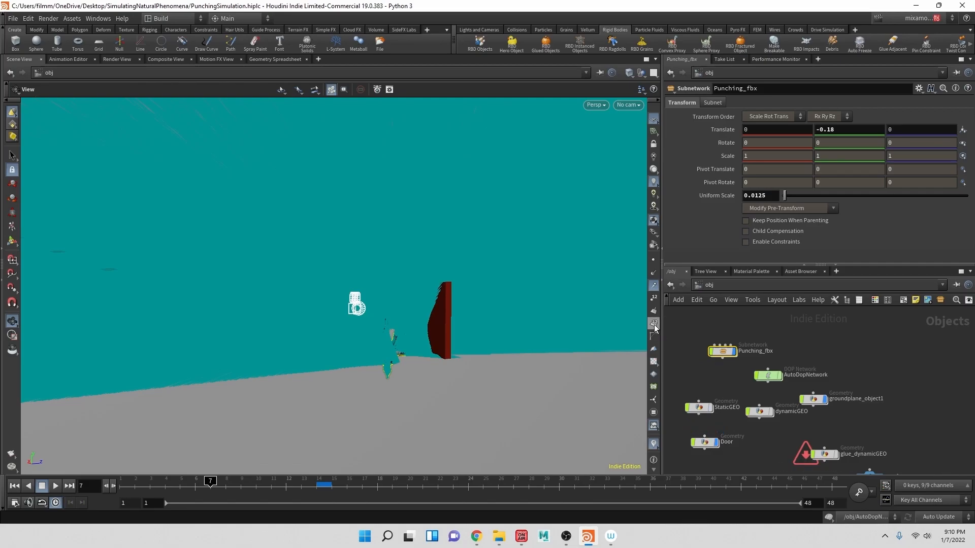
double_click(706, 442)
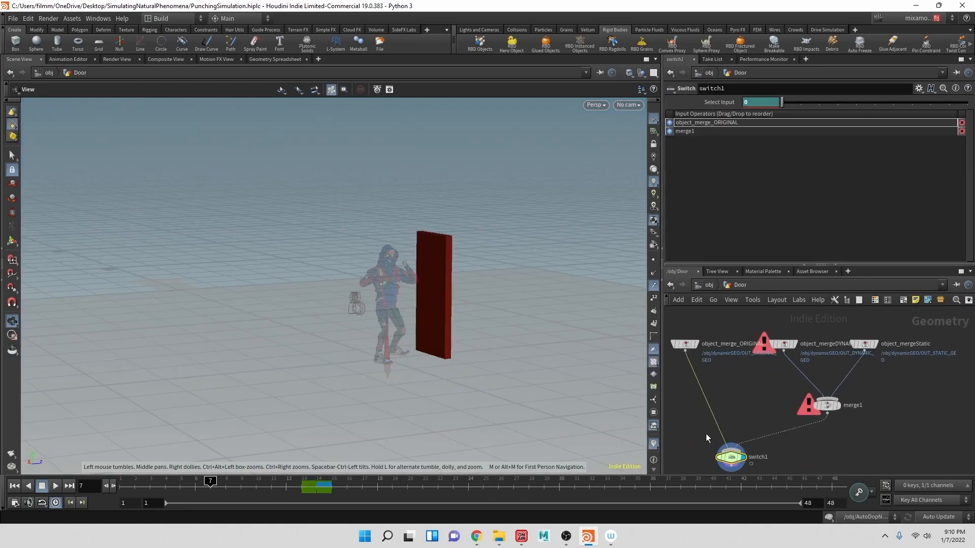
middle_drag(806, 446, 809, 397)
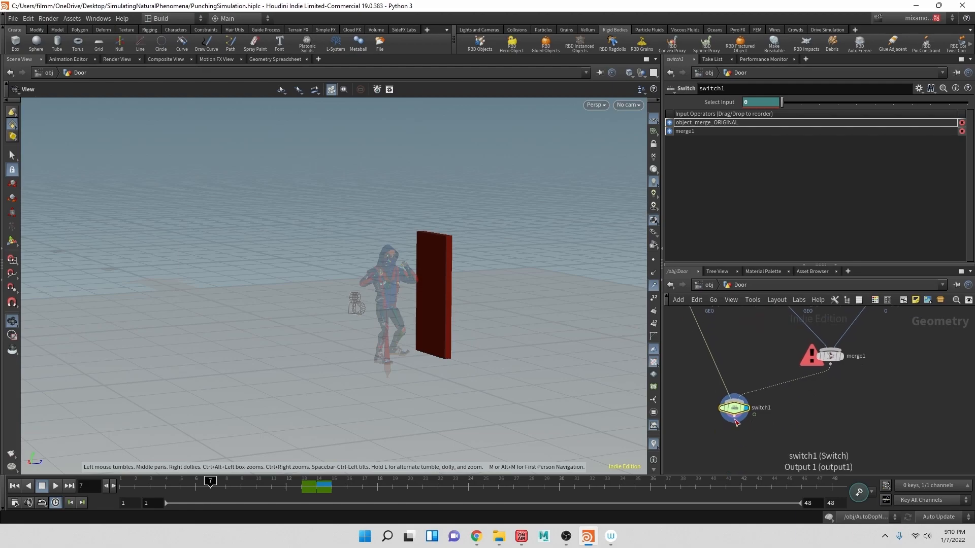
click(736, 422)
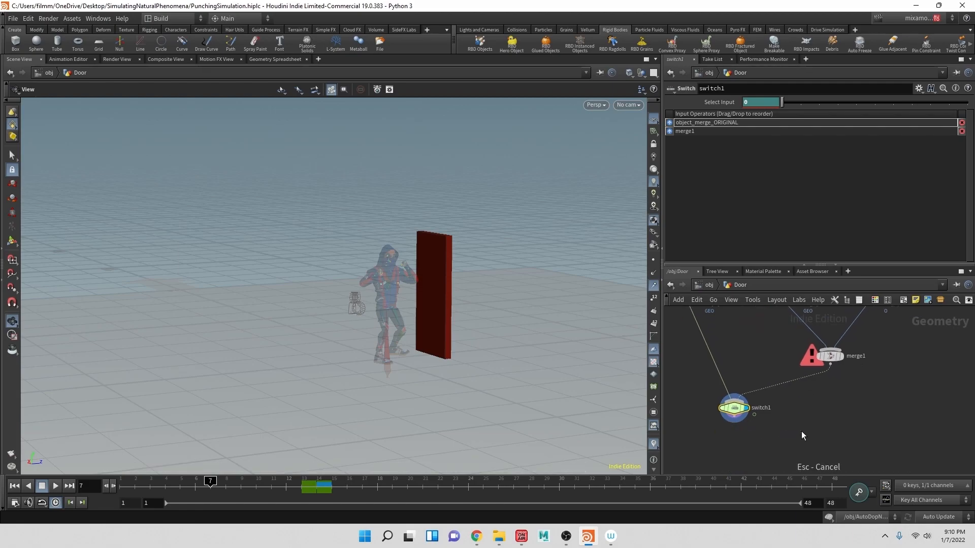
key(ctrl+v)
click(799, 433)
drag(799, 433, 733, 449)
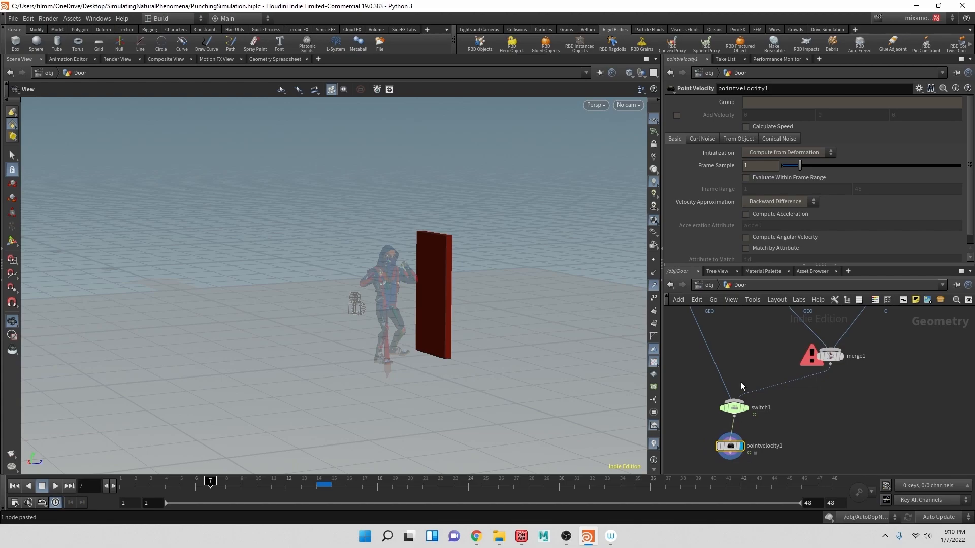
Return to the object level and set the Door object's Geometry Velocity Blur to Velocity Blur
click(705, 285)
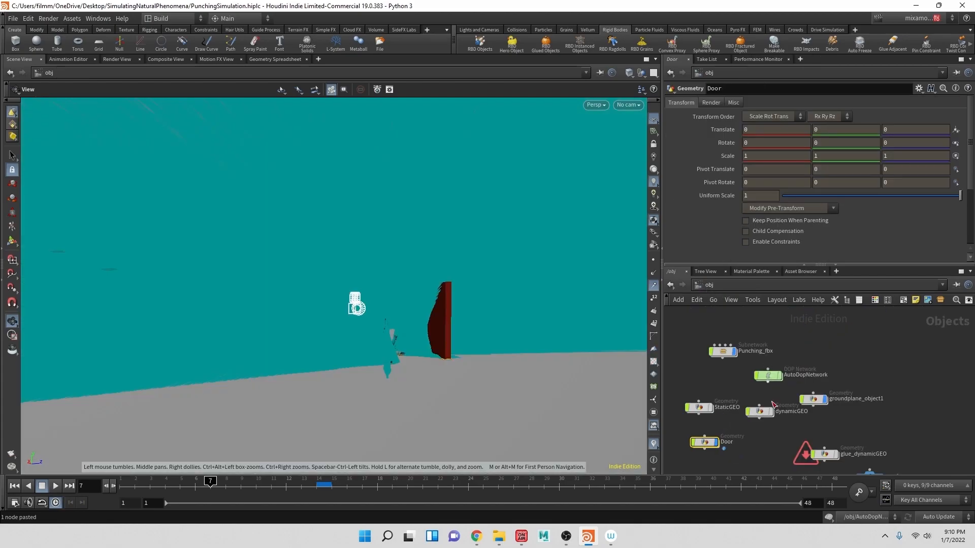
click(711, 104)
click(711, 178)
click(763, 194)
click(764, 213)
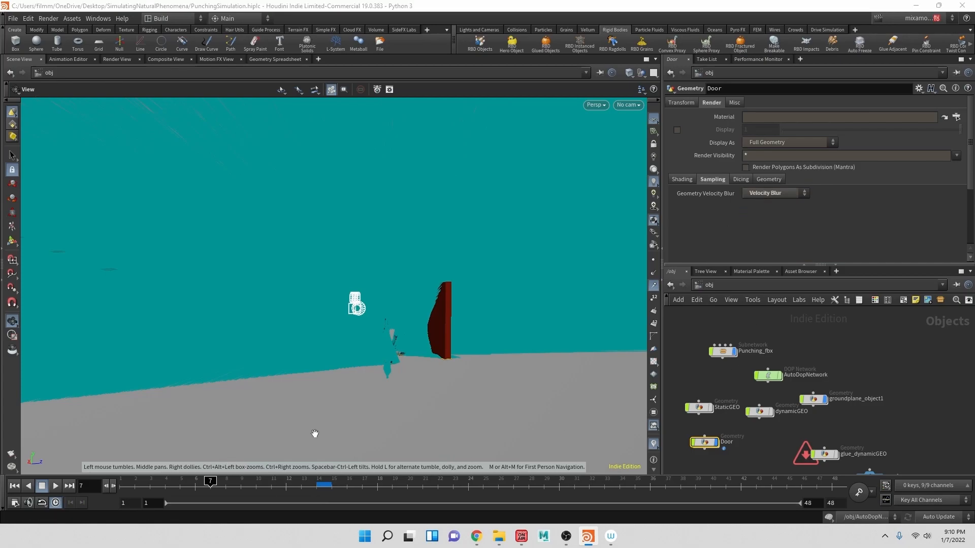
Turn off the point trail display in the viewport so the character and door are unobstructed
click(654, 286)
drag(548, 301, 440, 311)
scroll(439, 310, up, 3)
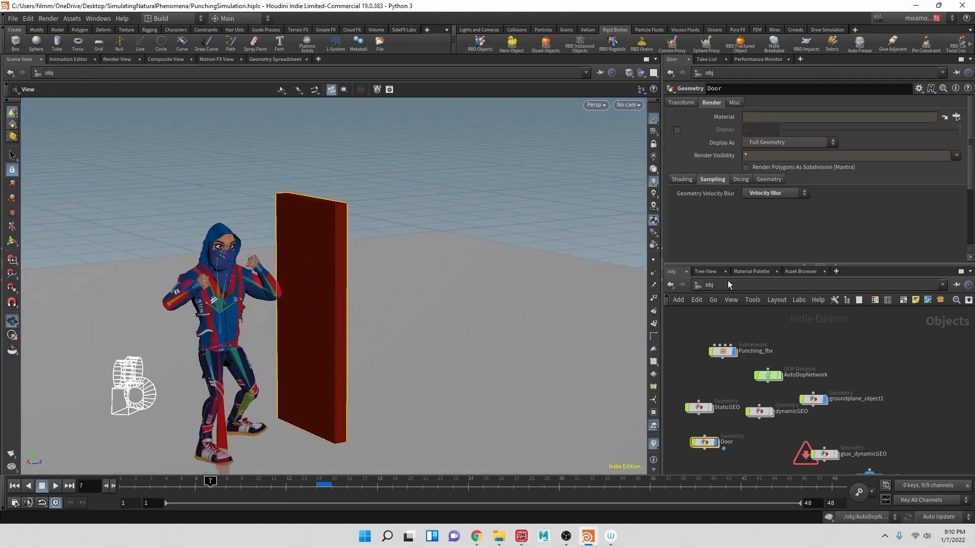
Switch the network editor to the out context and add a Mantra render node
click(739, 288)
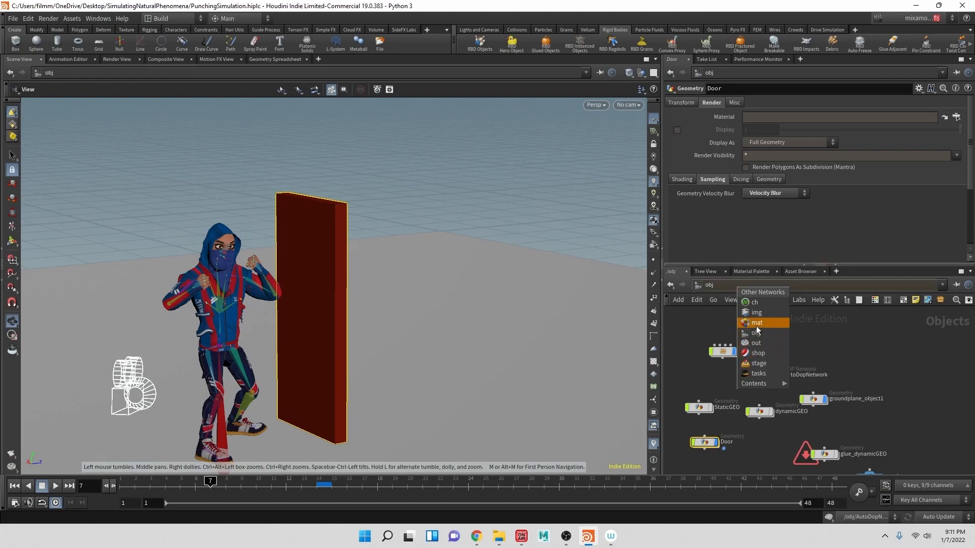
click(756, 345)
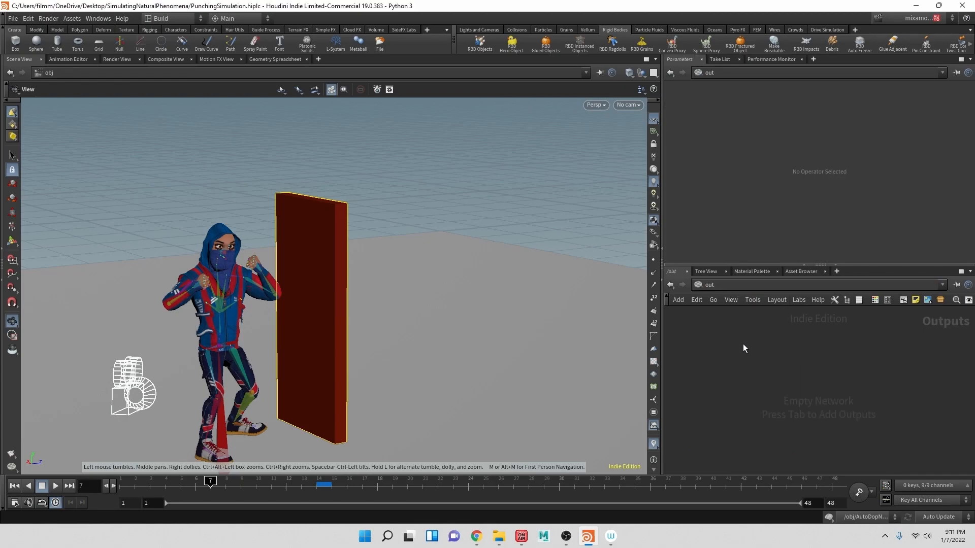
key(Tab)
key(Tab)
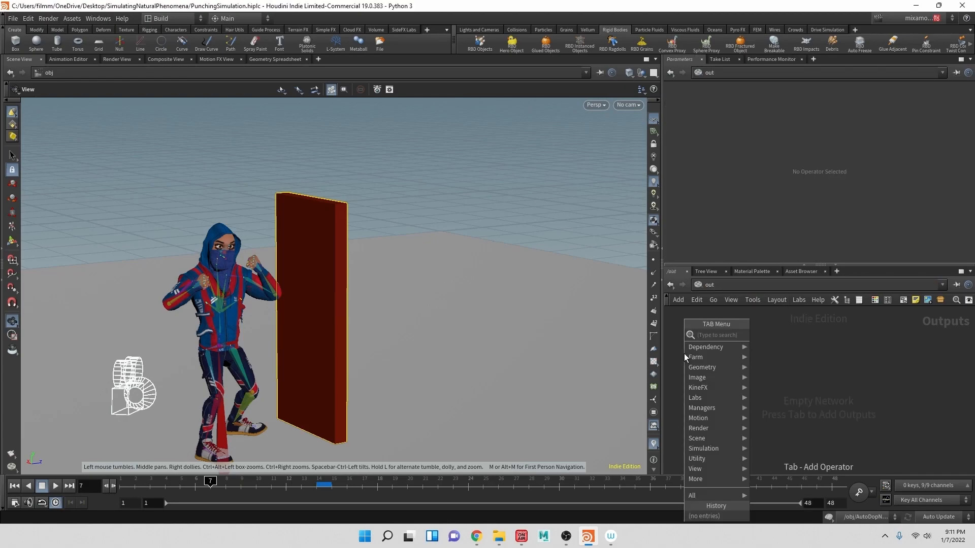
text(mant)
key(Return)
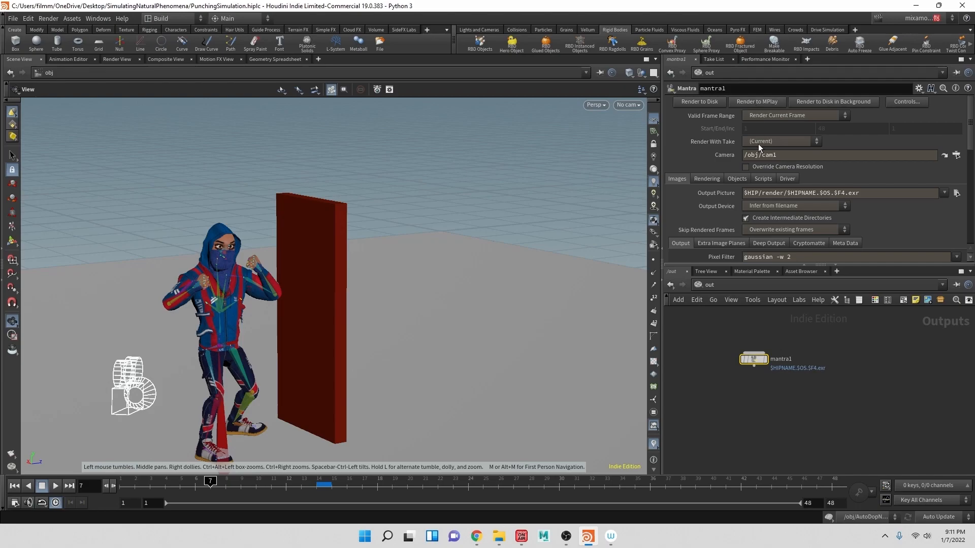
Enable depth of field and allow motion blur in the Mantra node's rendering settings
click(707, 179)
scroll(784, 209, down, 1)
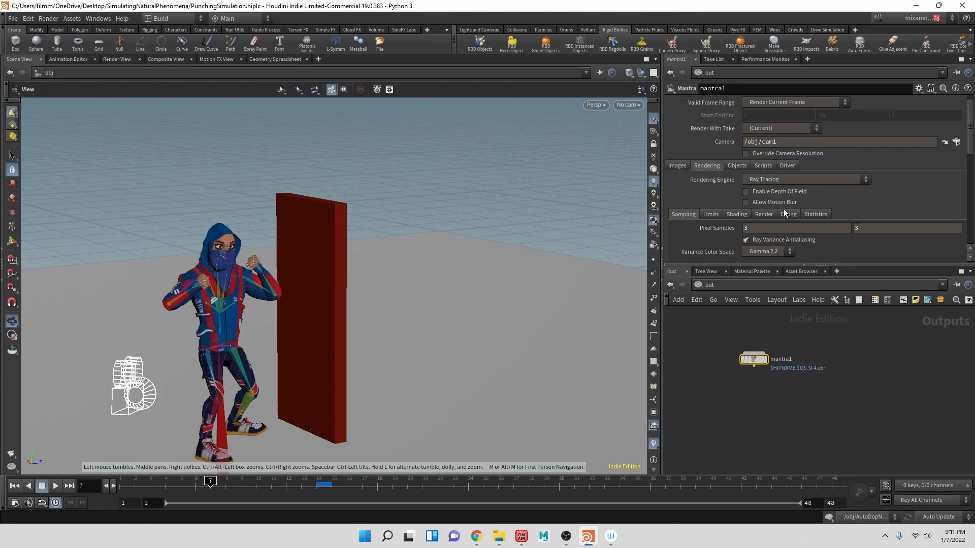
click(746, 202)
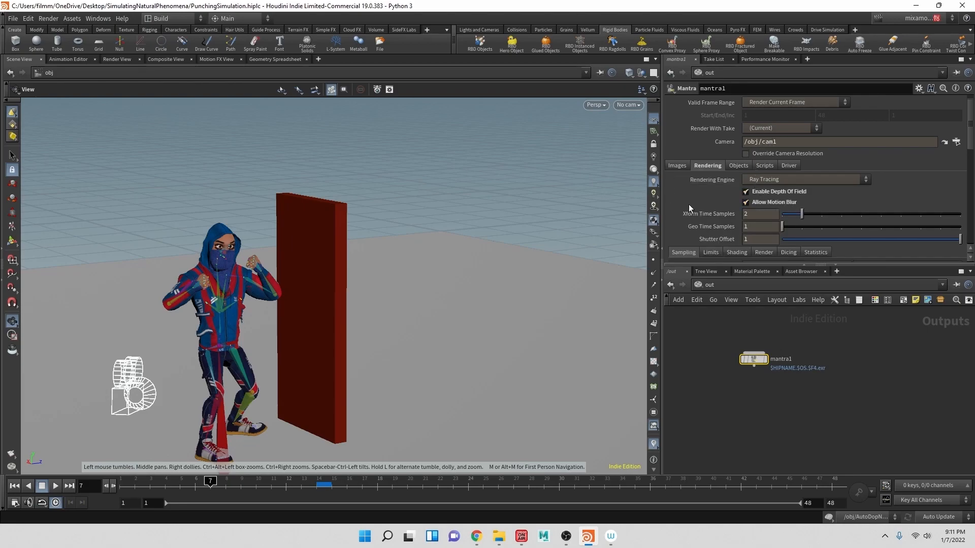
Show the Mantra node's image output settings
scroll(701, 214, down, 5)
scroll(699, 219, up, 3)
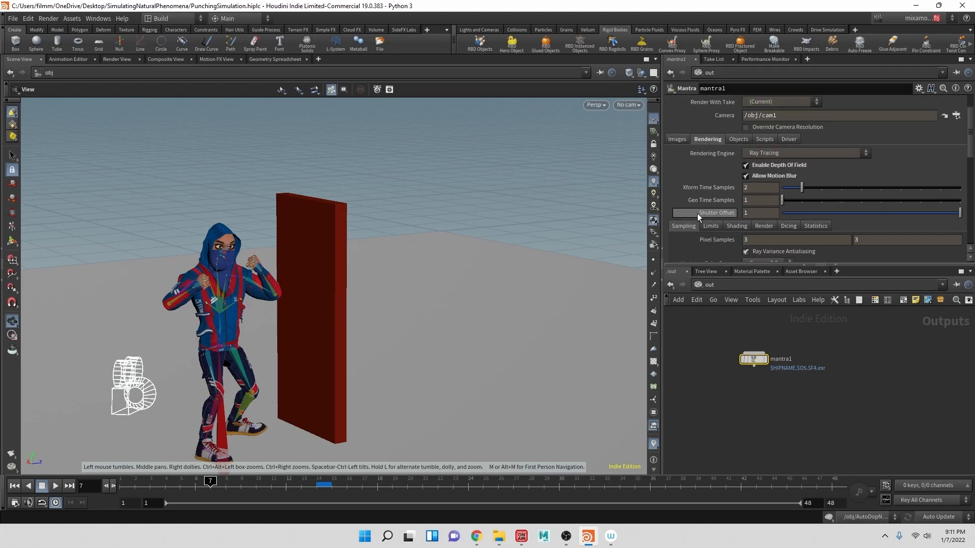
scroll(696, 214, up, 1)
click(674, 152)
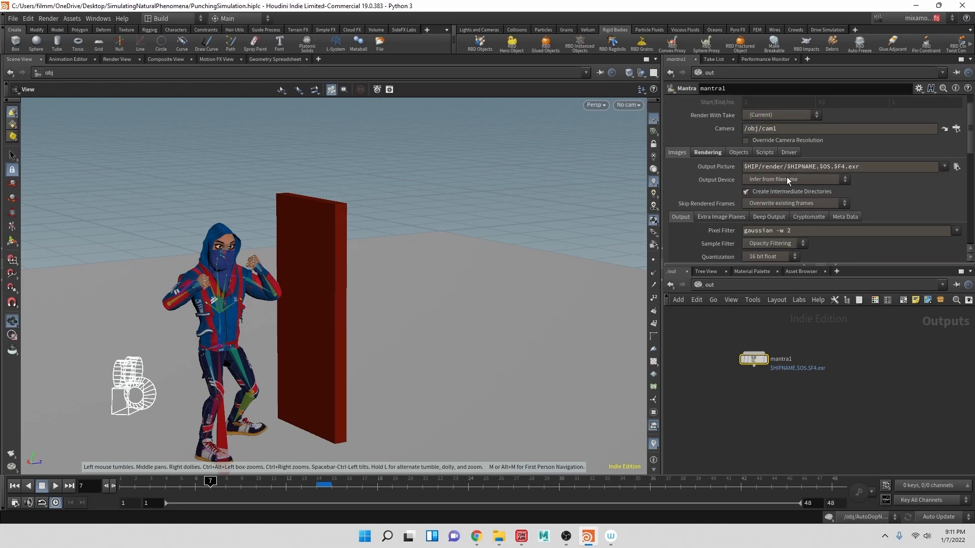
click(956, 167)
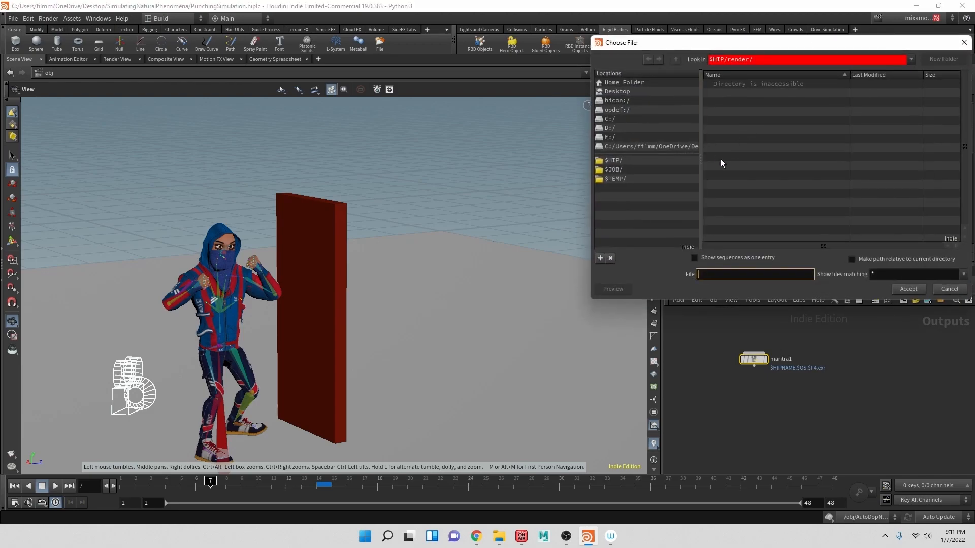
click(963, 42)
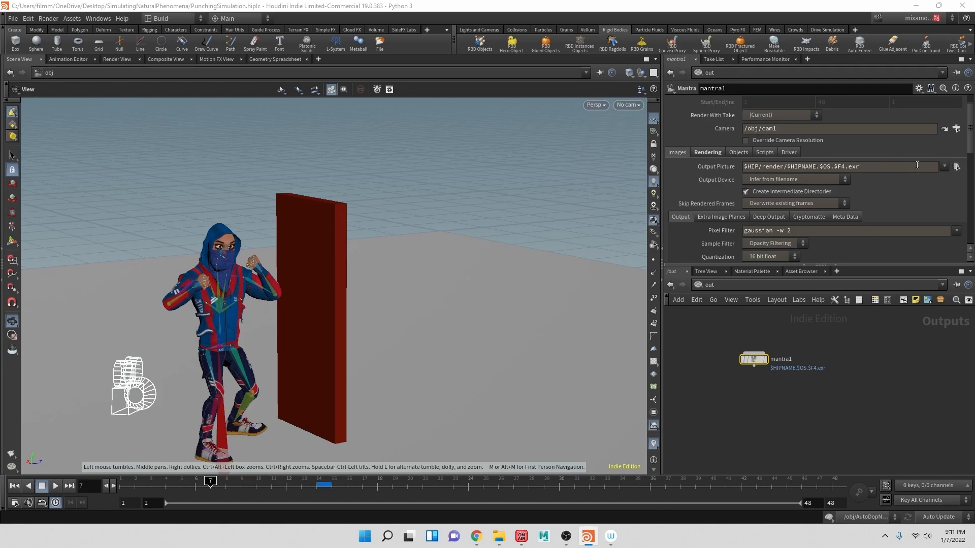
click(956, 166)
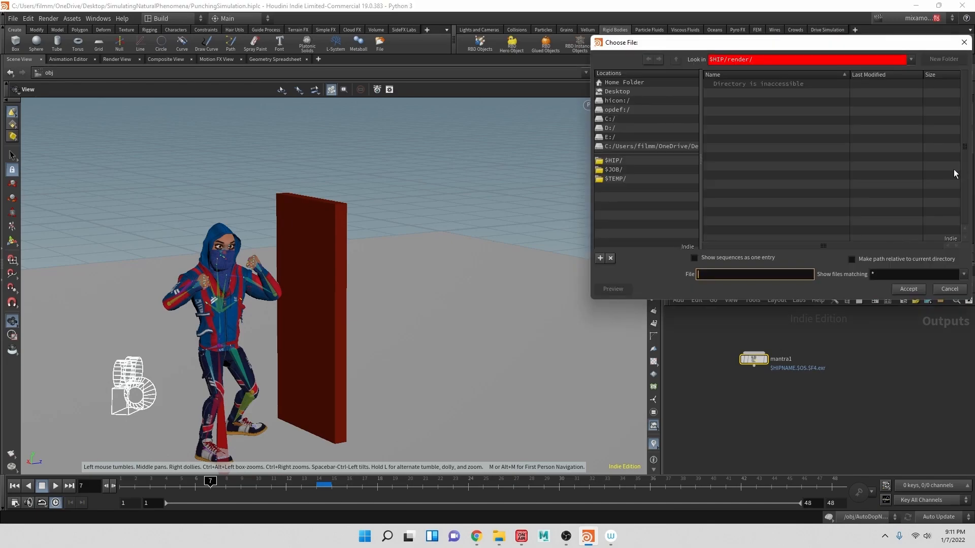
click(961, 39)
drag(879, 165, 790, 167)
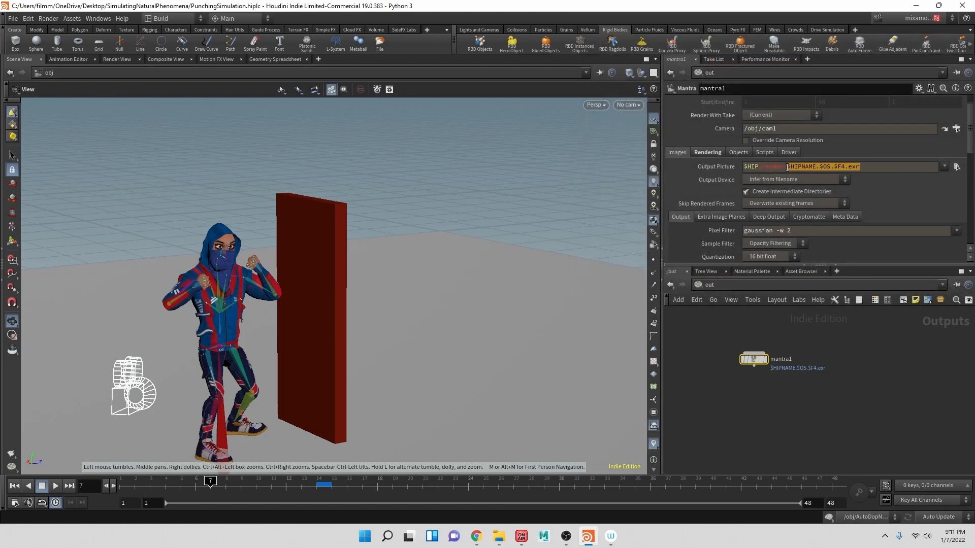
click(956, 167)
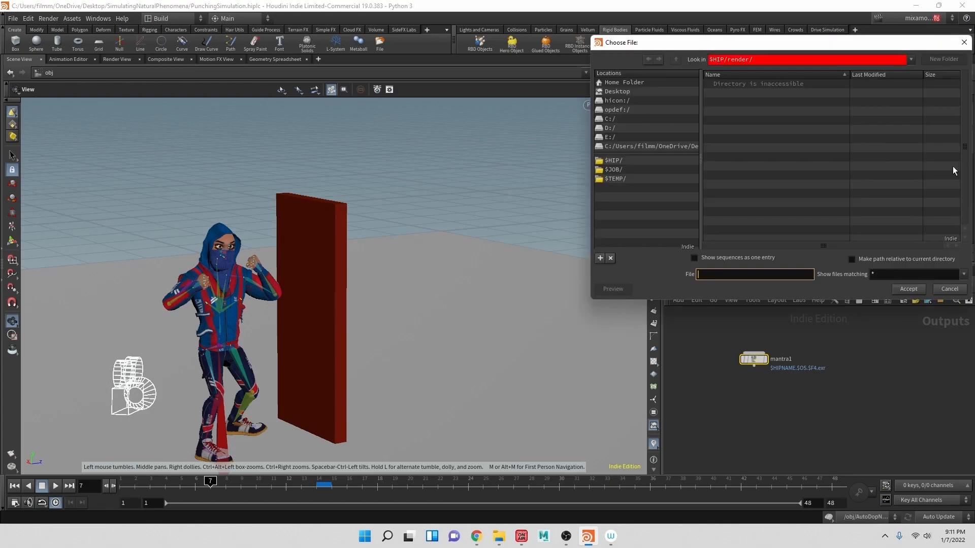
click(964, 45)
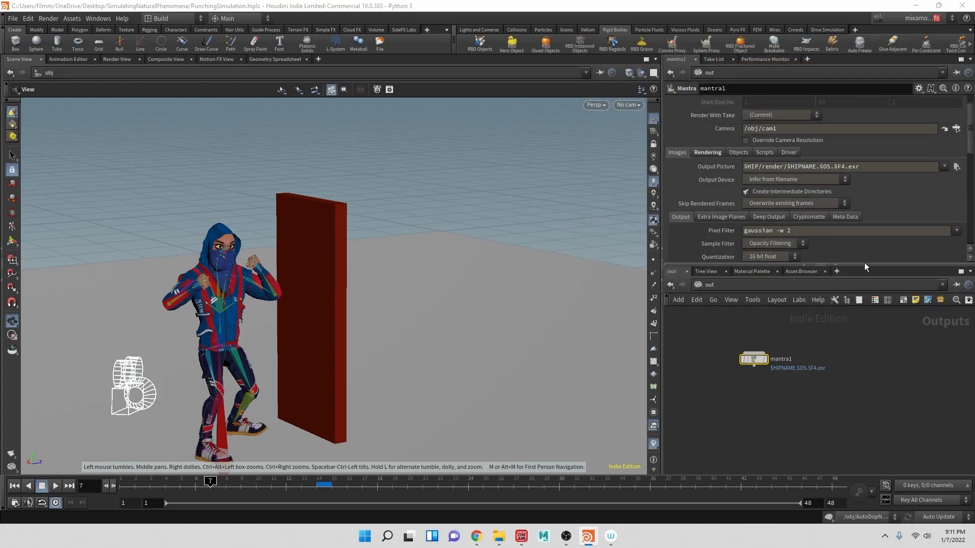
Set the Mantra node's output picture to $HIP/render/$HIPNAME.$F4.png, dropping the $OS part and using the PNG format
click(834, 167)
key(BackSpace)
key(BackSpace)
key(BackSpace)
key(BackSpace)
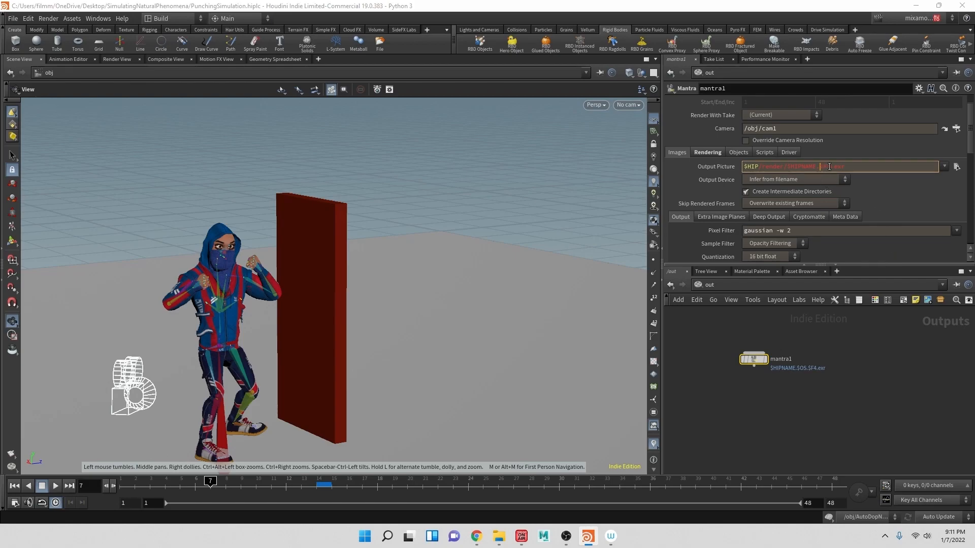
drag(847, 168, 835, 167)
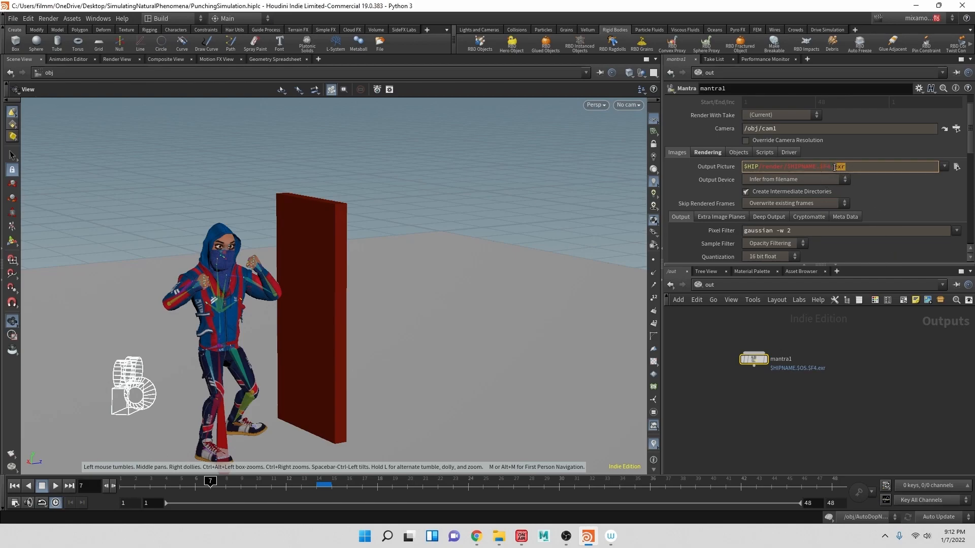
text(j)
text(ng)
key(Tab)
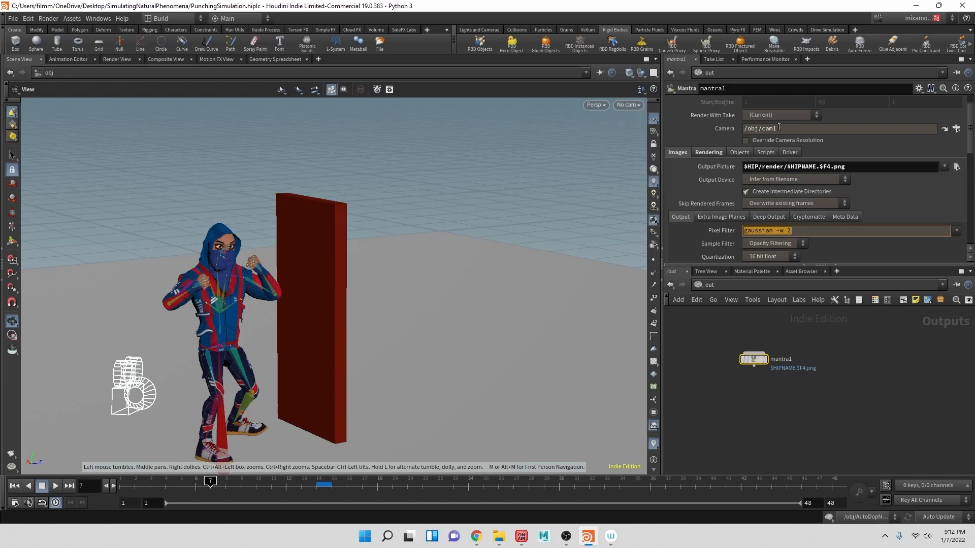
Play the simulation up to frame 19, where the fist breaks through the door
scroll(702, 149, up, 2)
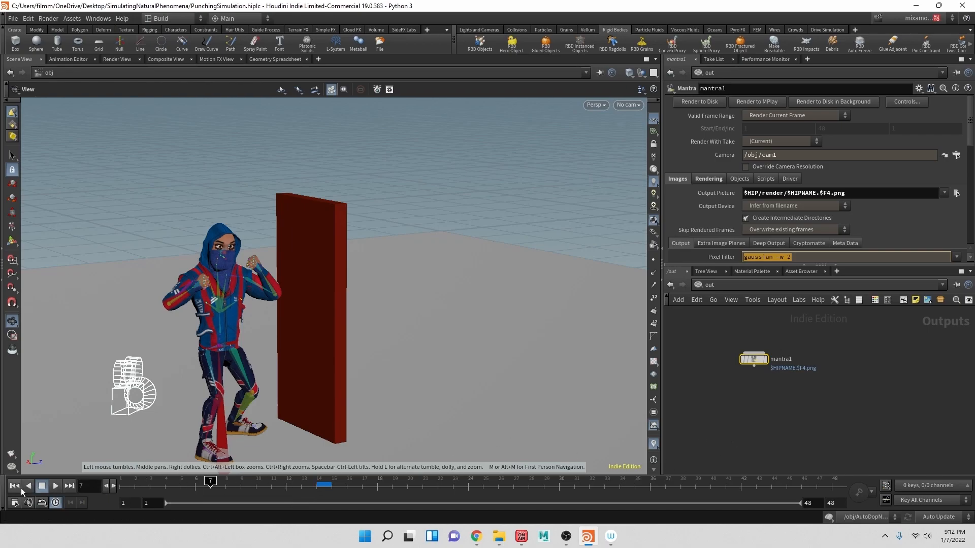
click(56, 486)
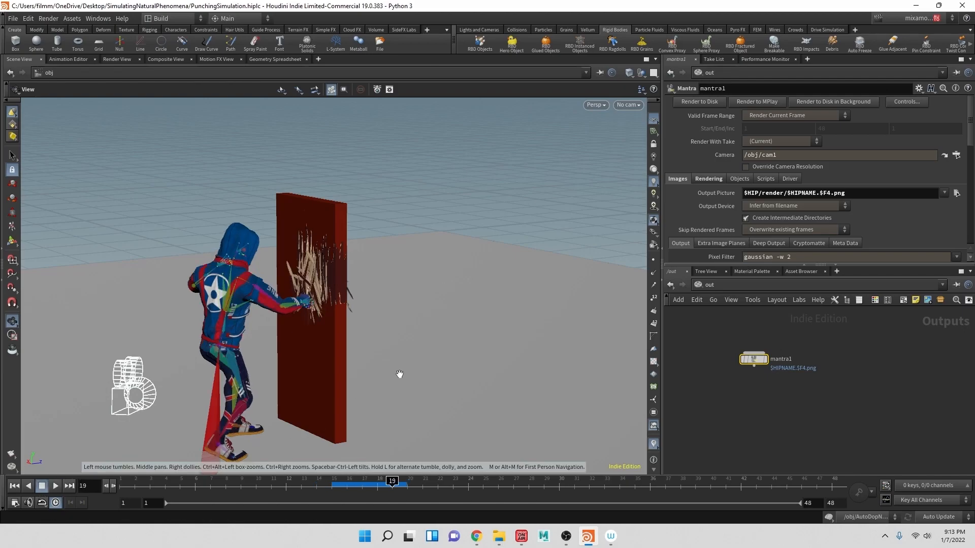
scroll(474, 357, up, 5)
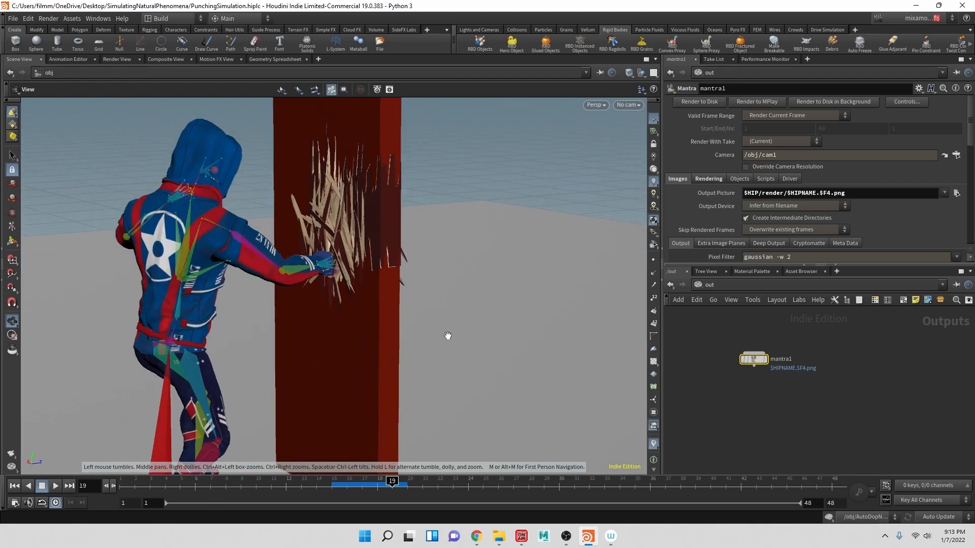
Look through cam1, lock the camera to the view, and reframe the shot on the punching character and door
click(630, 105)
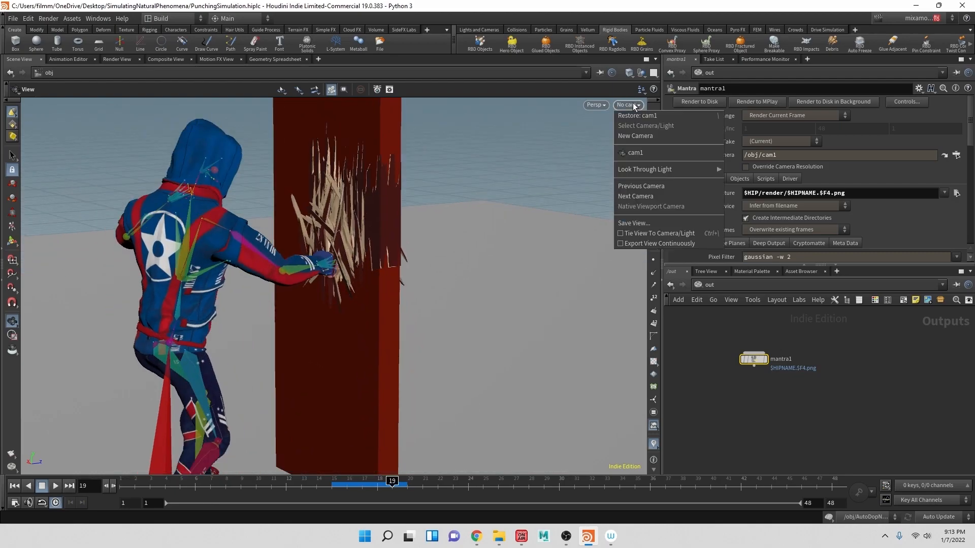
click(641, 154)
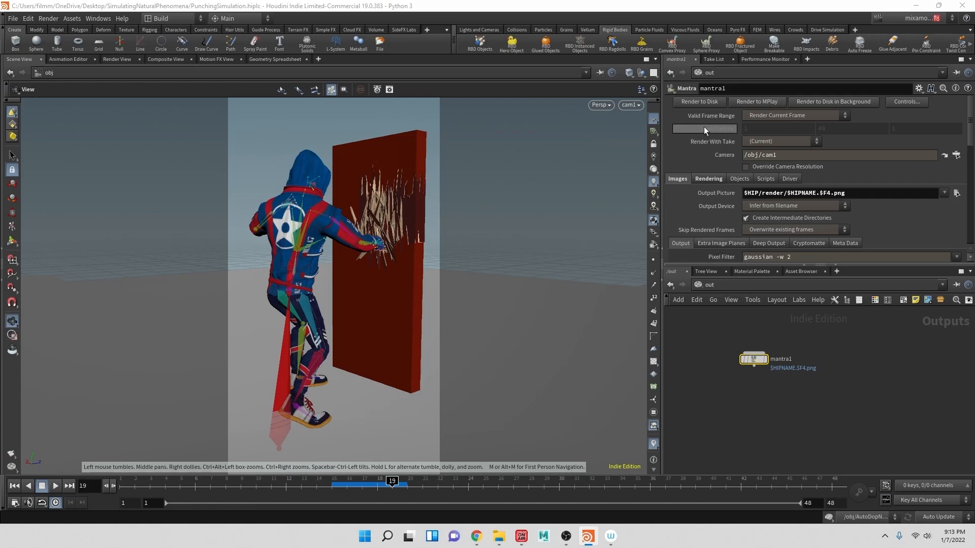
click(653, 143)
drag(451, 262, 460, 382)
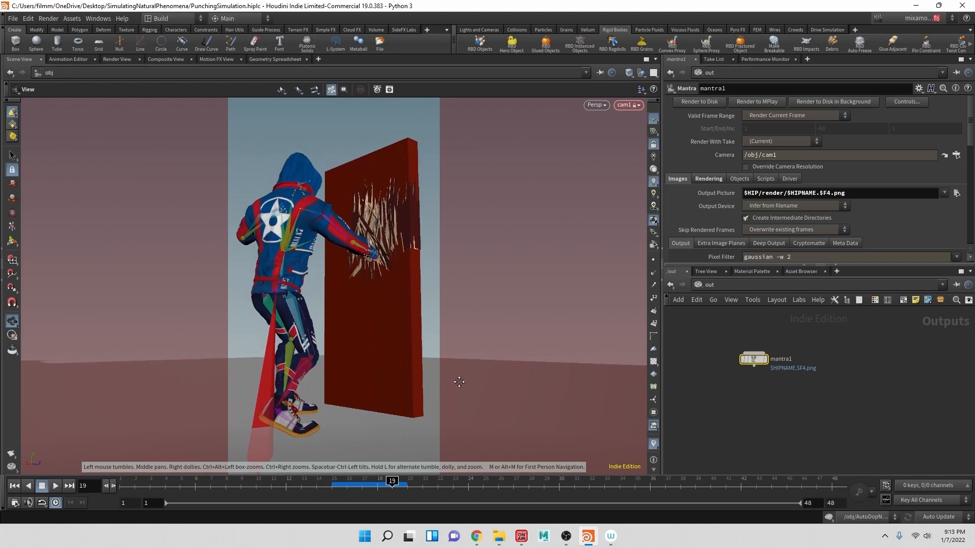
mouse_move(438, 326)
right_down()
mouse_move(450, 333)
mouse_move(439, 328)
right_up()
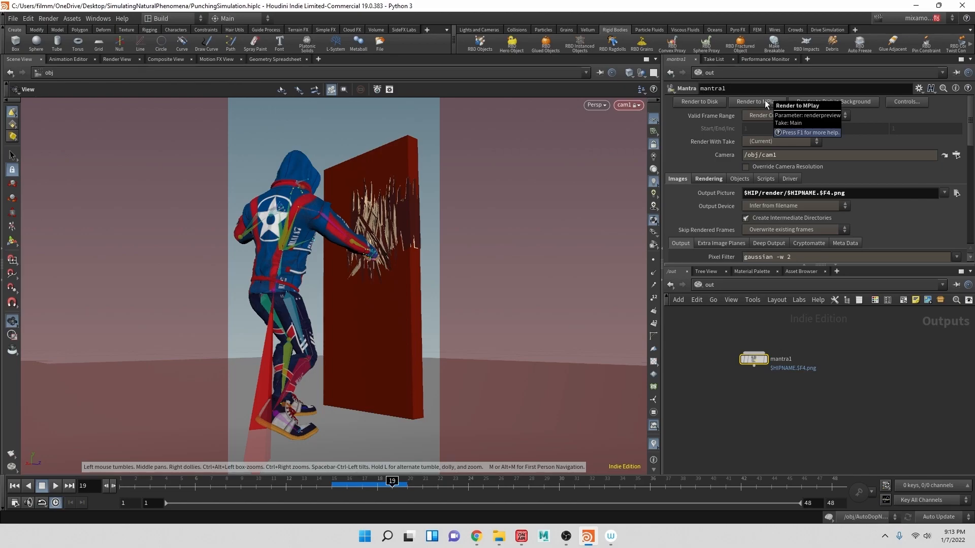
Switch the network editor to the obj context and add an environment light to the scene
click(704, 286)
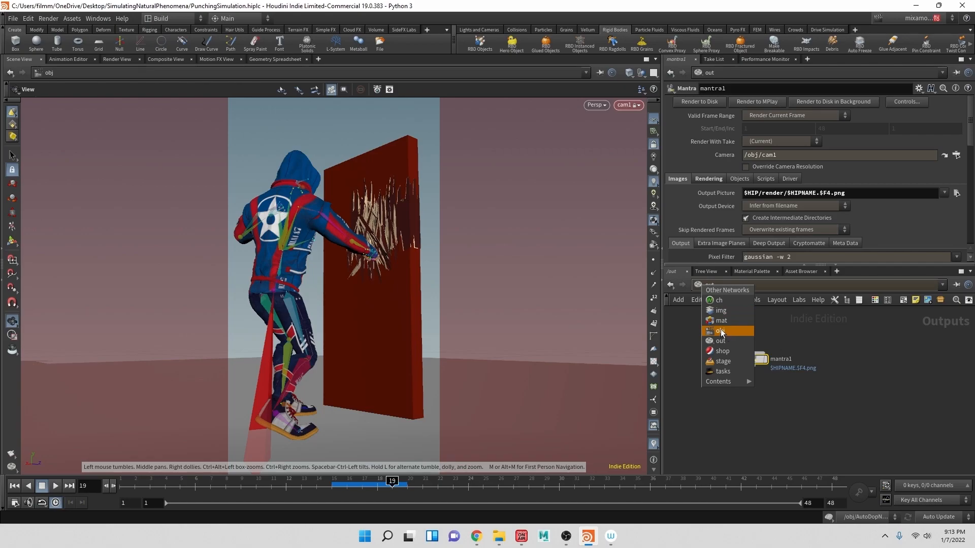
click(722, 332)
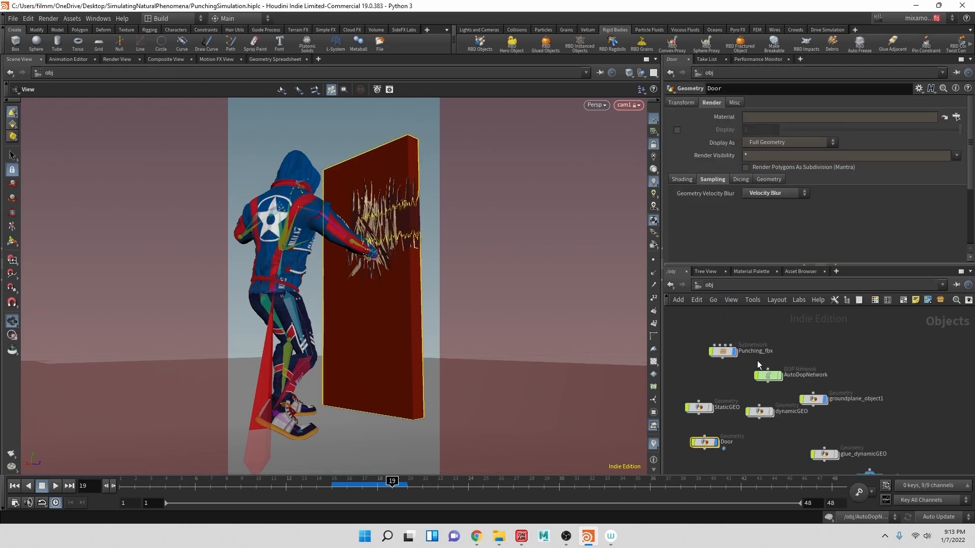
click(484, 30)
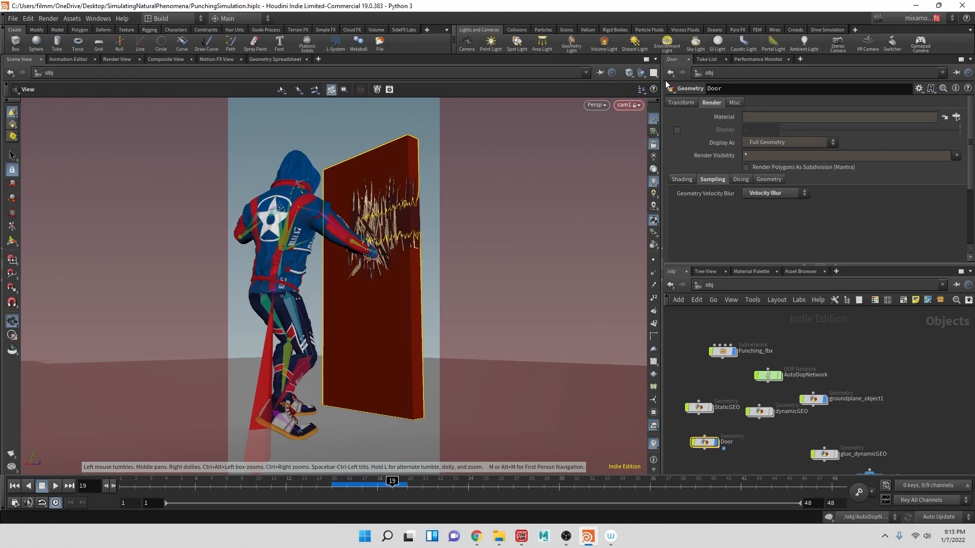
click(668, 44)
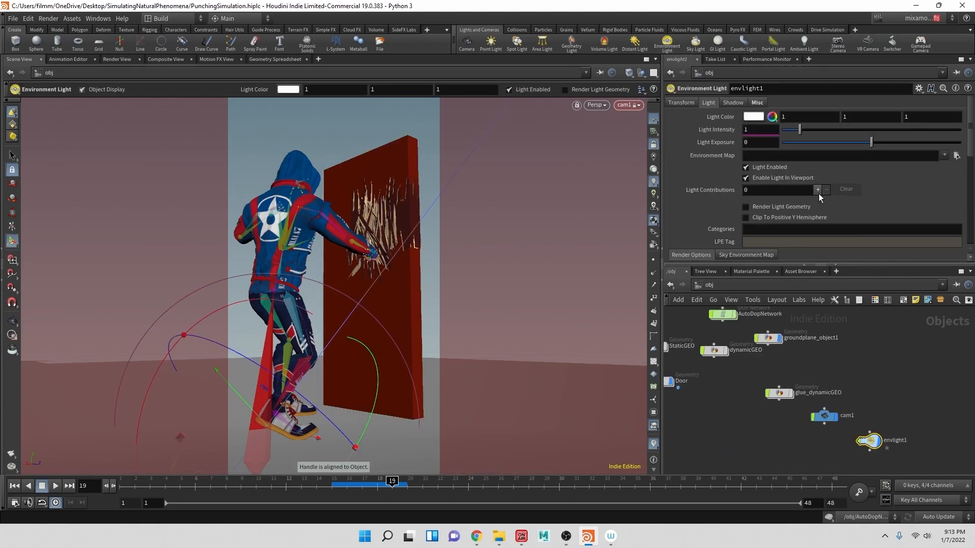
Enable the sky environment map and Render Light Geometry on the environment light
scroll(816, 206, down, 4)
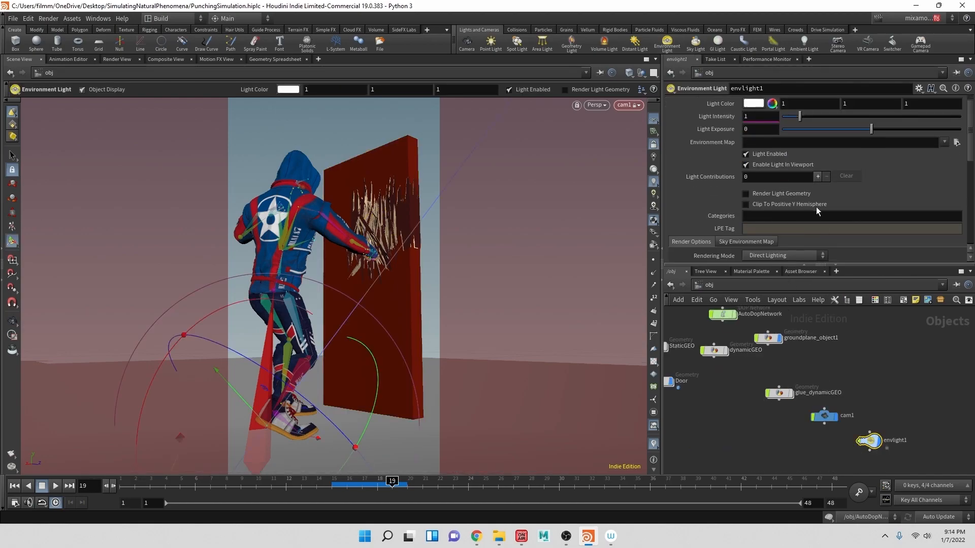
scroll(852, 141, up, 3)
scroll(802, 226, down, 1)
click(748, 230)
scroll(756, 228, down, 2)
click(764, 217)
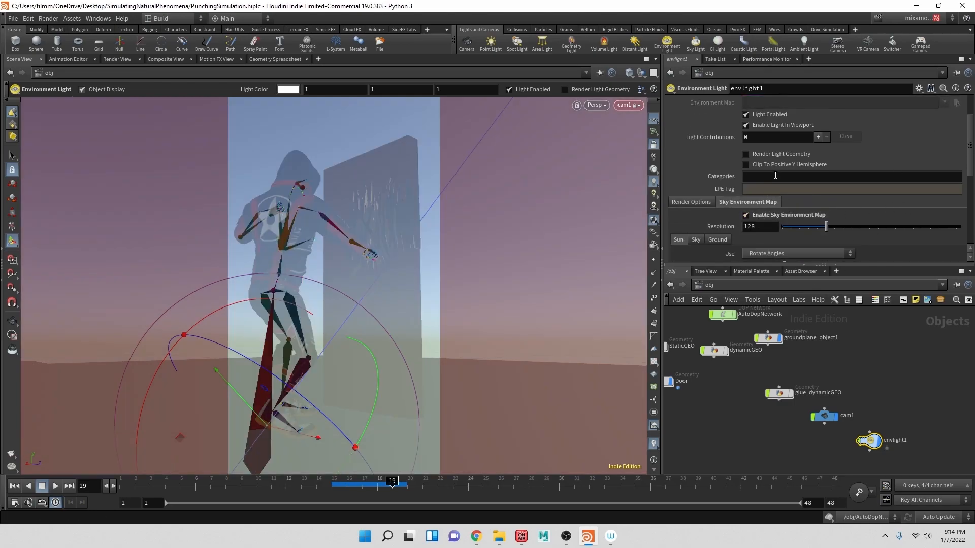
click(768, 153)
Hide the groundplane_object1 object and create a circle geometry oriented to the ZX plane as a new floor
click(780, 339)
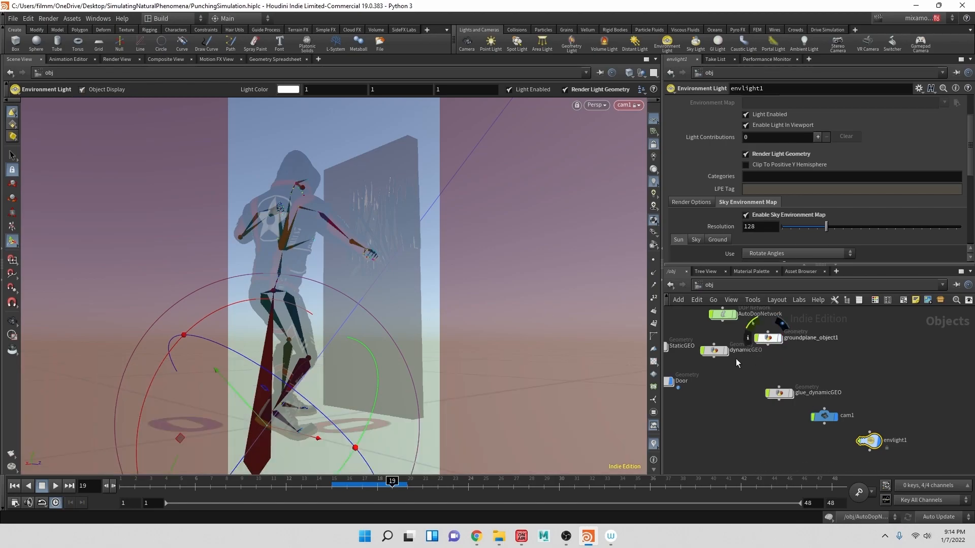
key(Tab)
text(rop)
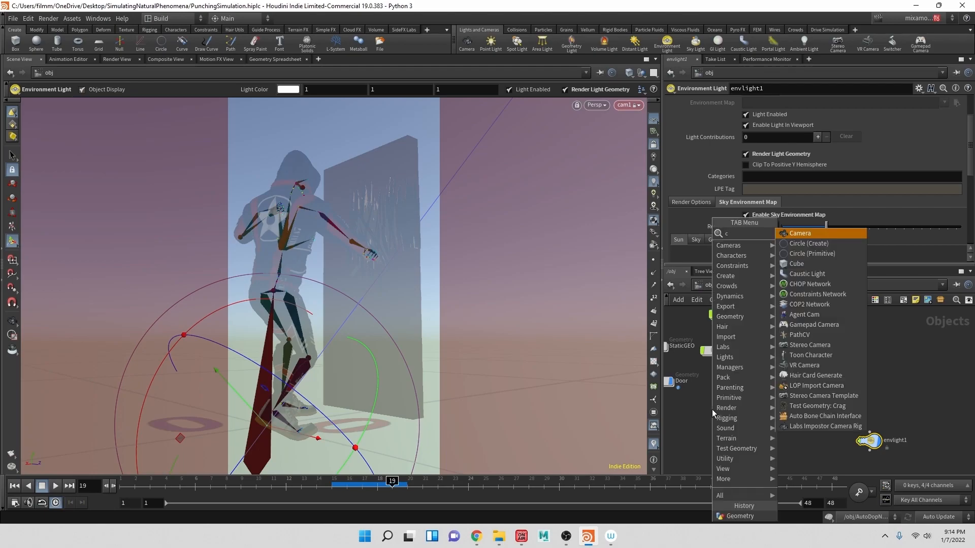
key(Return)
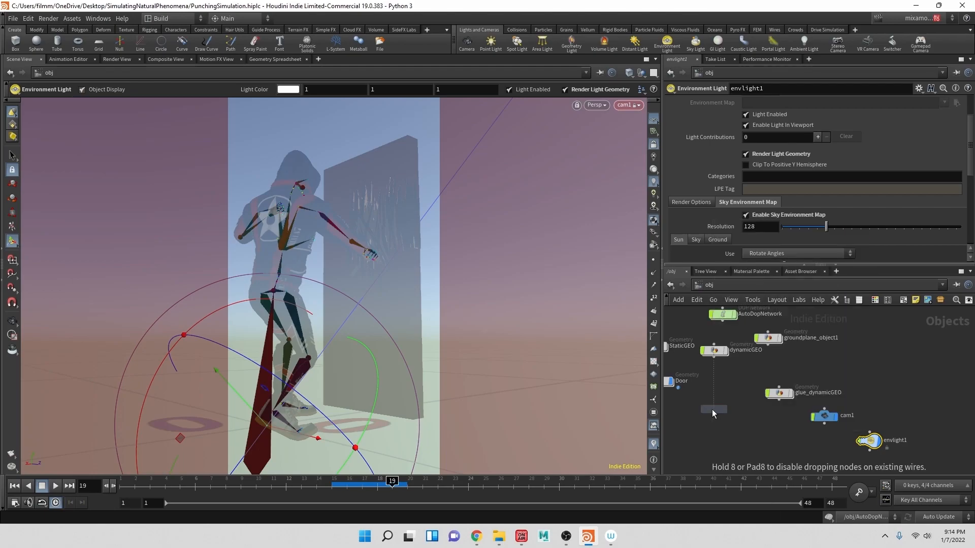
click(712, 409)
click(765, 115)
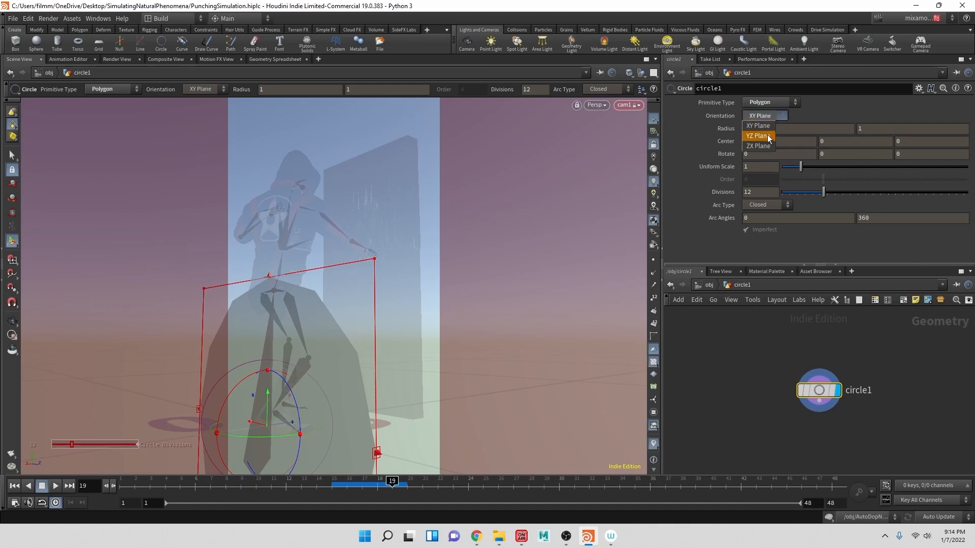
click(762, 146)
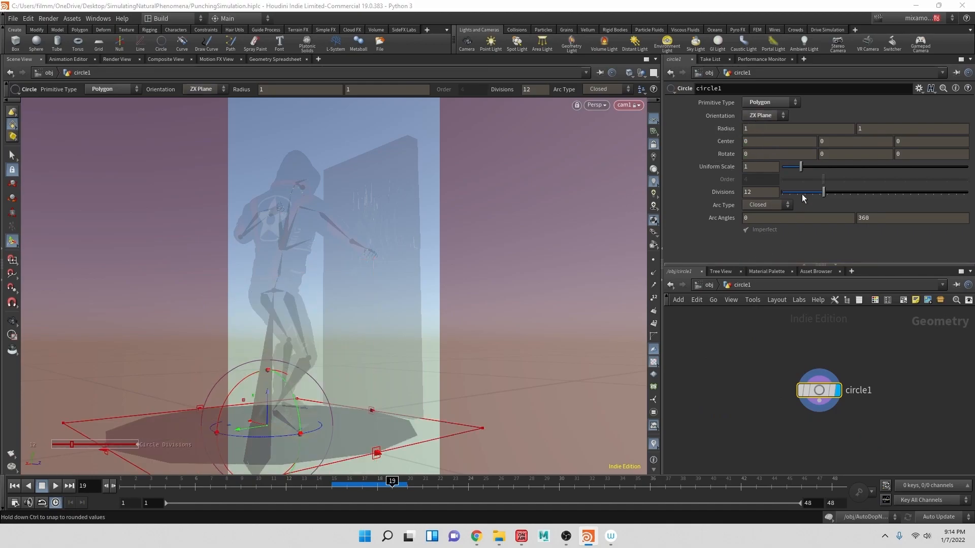
Set the circle's radius to 100 by 100 and its divisions to 100, and return to the object level
click(759, 128)
text(100)
key(Tab)
text(100)
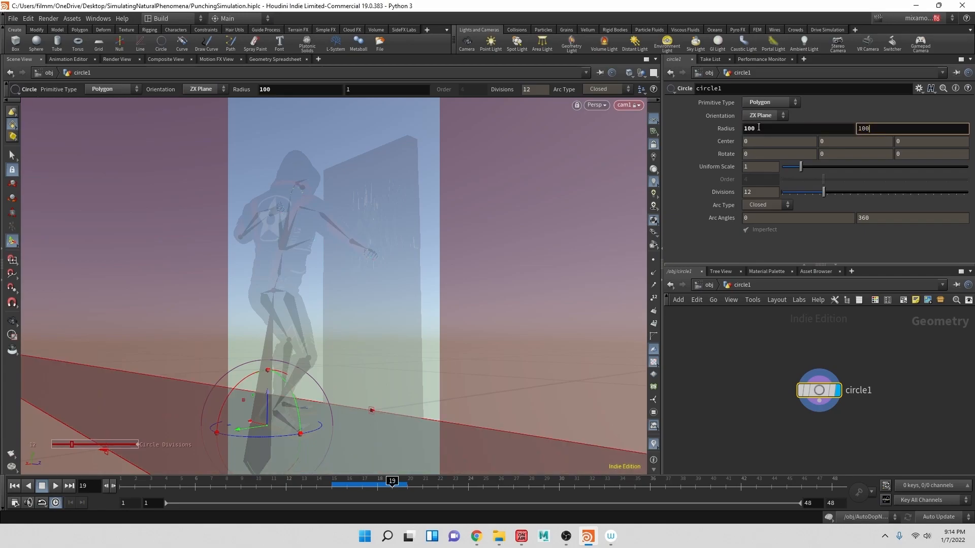
key(Tab)
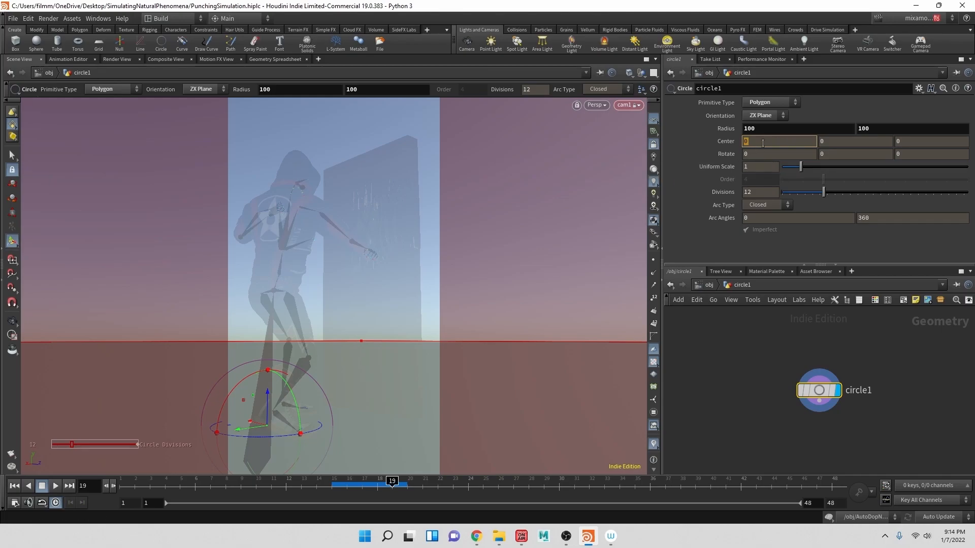
double_click(758, 192)
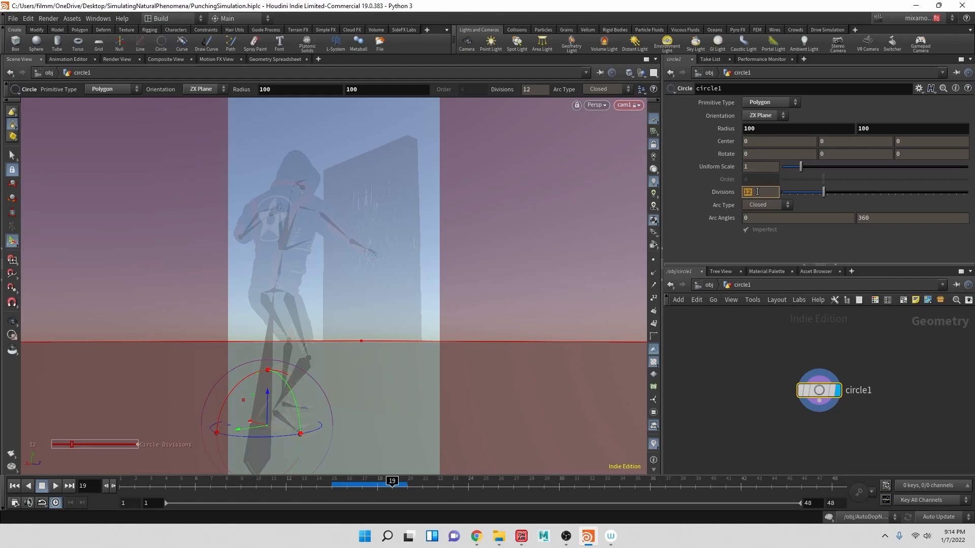
text(100)
key(Return)
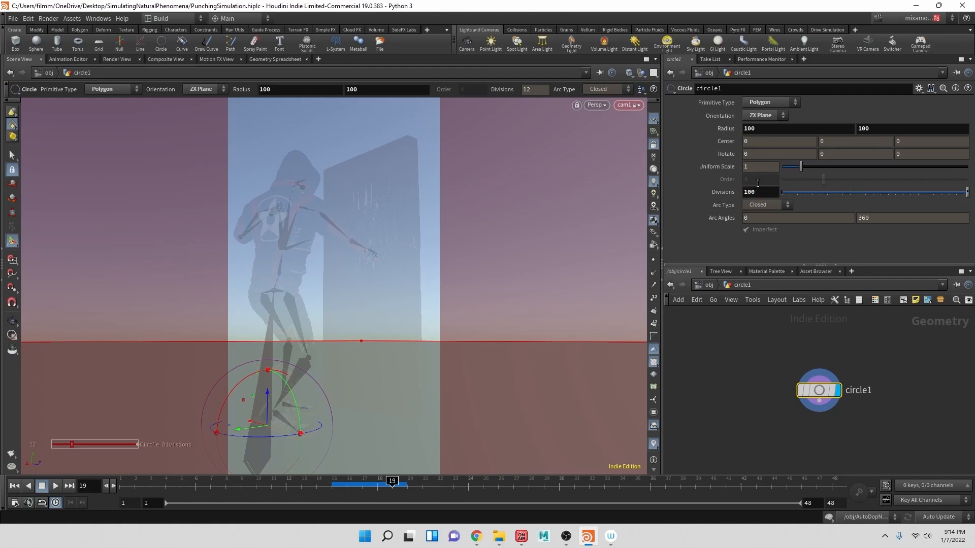
click(709, 284)
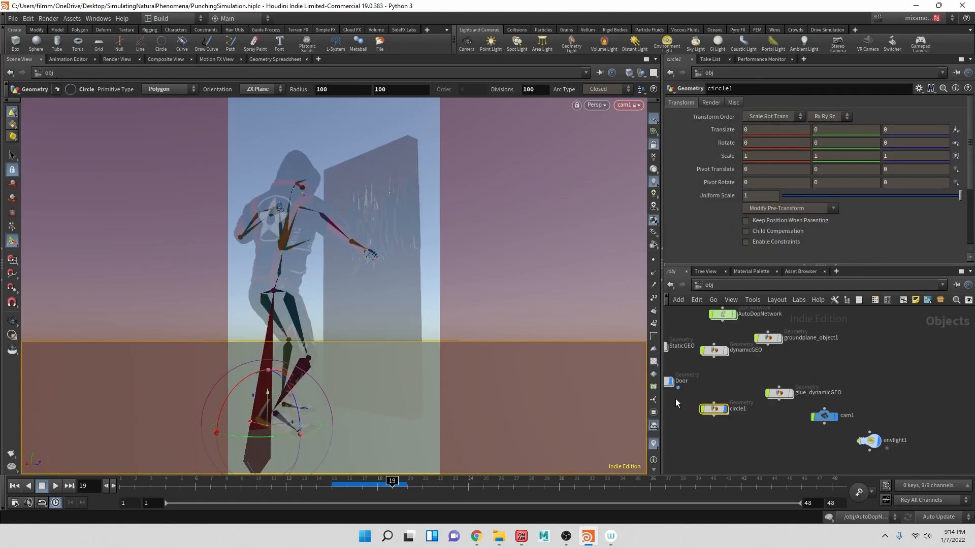
click(718, 388)
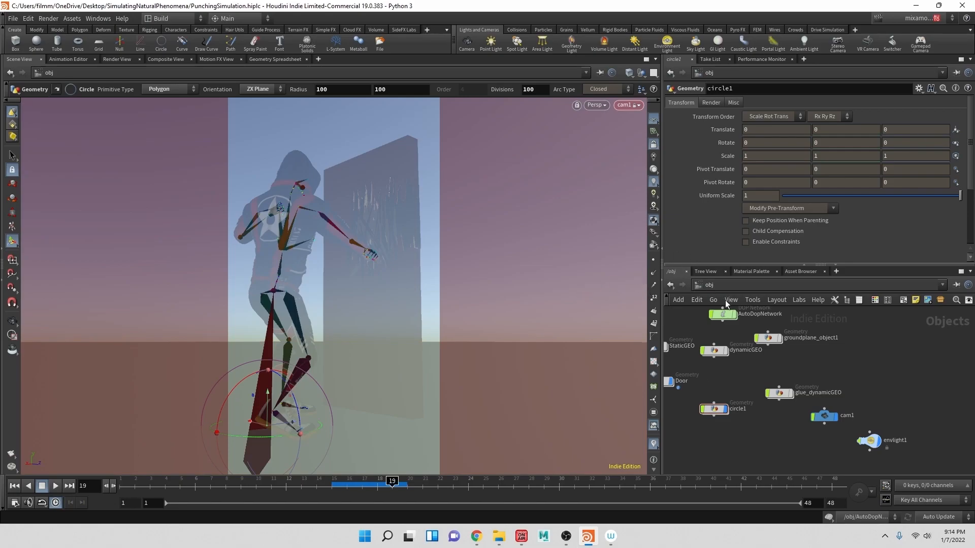
Switch the network editor to the out context and render the current frame of mantra1 to MPlay to inspect the punch
click(720, 283)
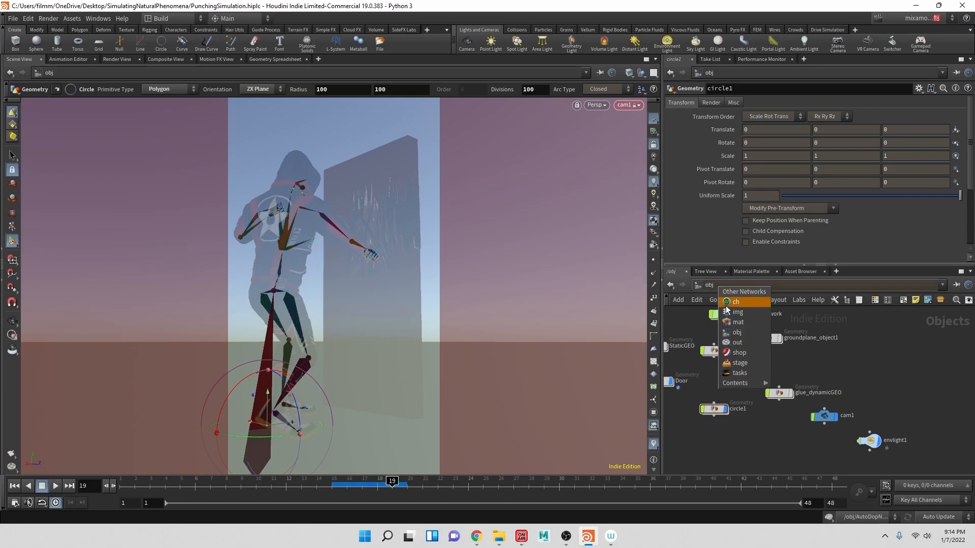
click(737, 343)
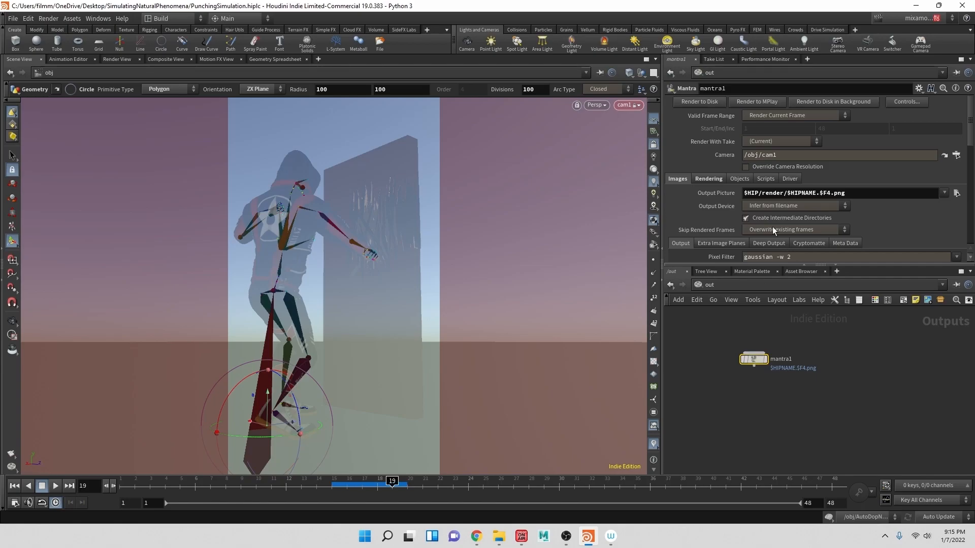
click(761, 102)
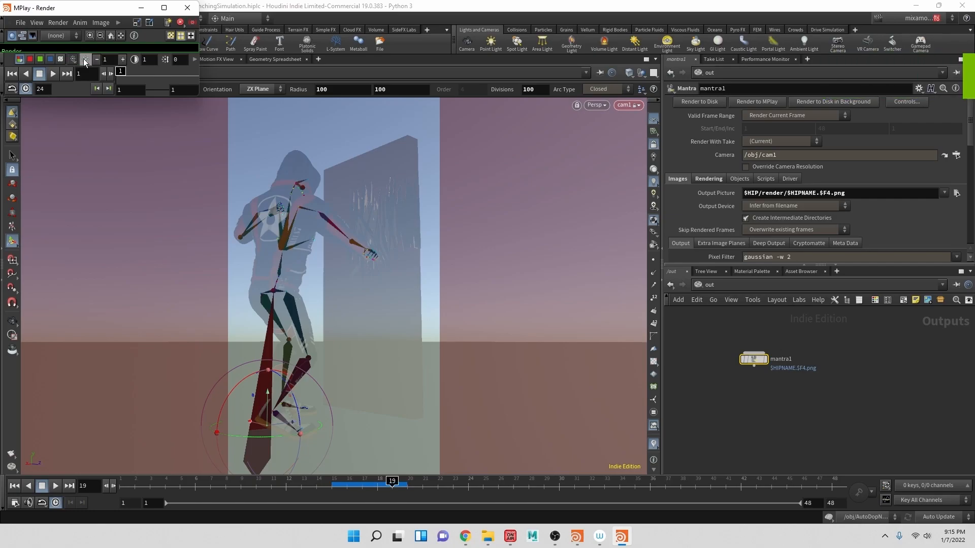
scroll(223, 230, up, 3)
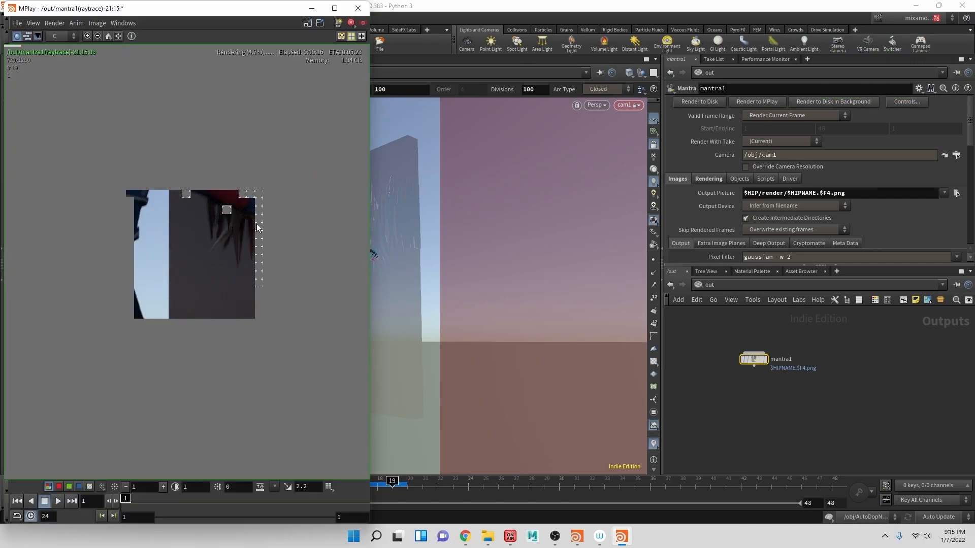
scroll(245, 196, down, 3)
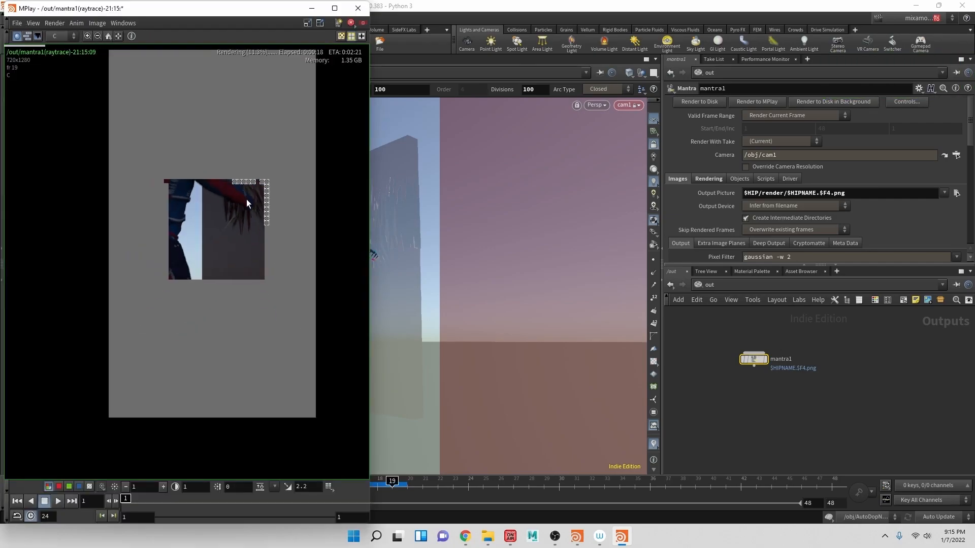
scroll(245, 203, up, 1)
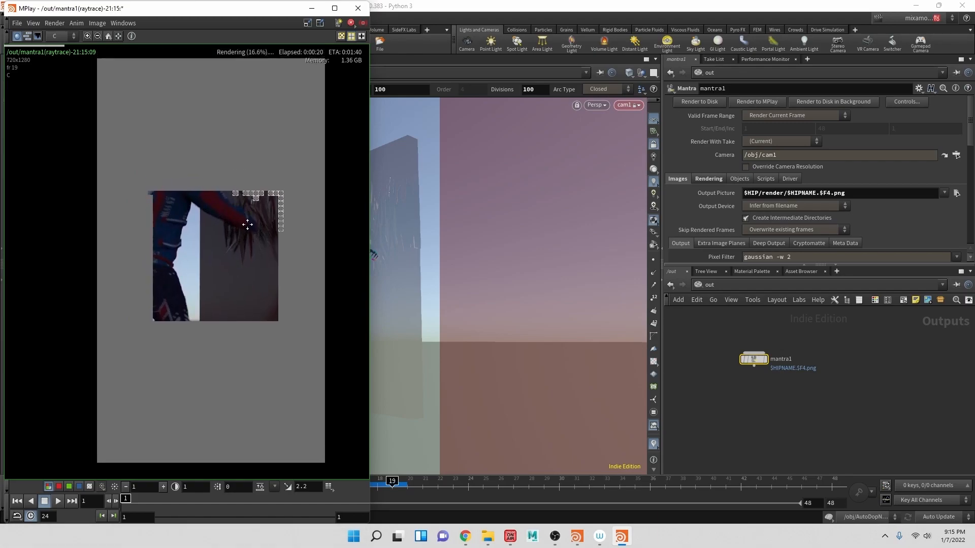
scroll(245, 210, down, 2)
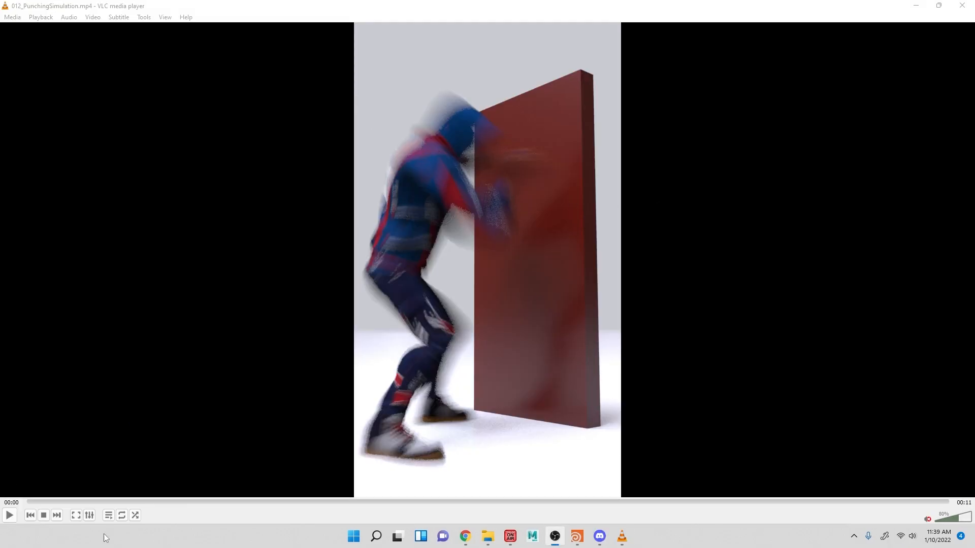
Play the opening of 012_PunchingSimulation.mp4 repeatedly from the start to examine the rendered punch breaking the door
click(6, 517)
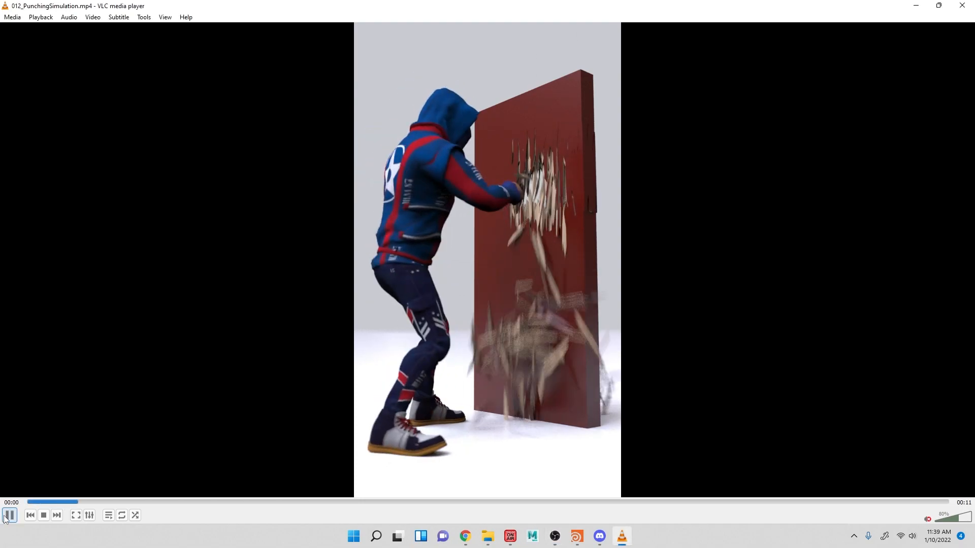
click(7, 516)
drag(136, 505, 29, 505)
click(7, 518)
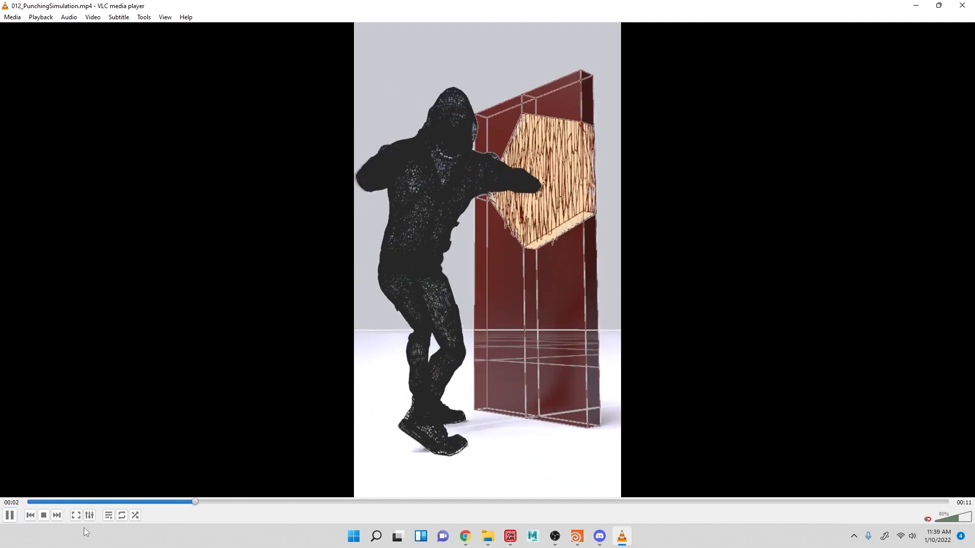
click(10, 515)
click(38, 504)
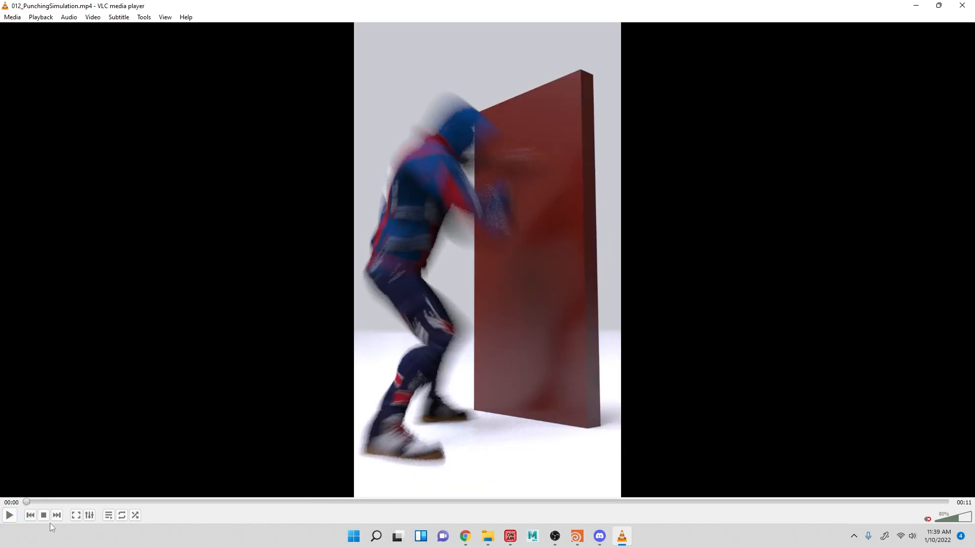
click(8, 516)
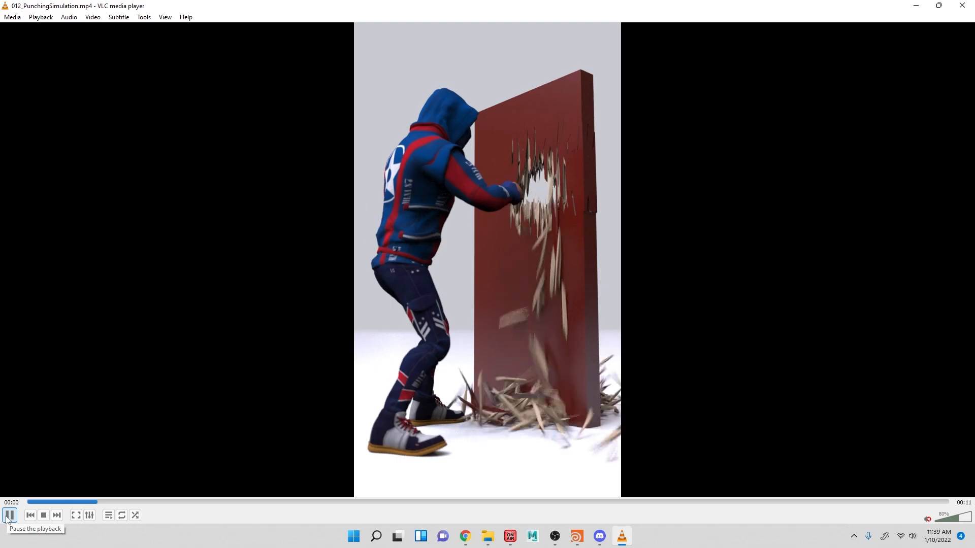
click(10, 515)
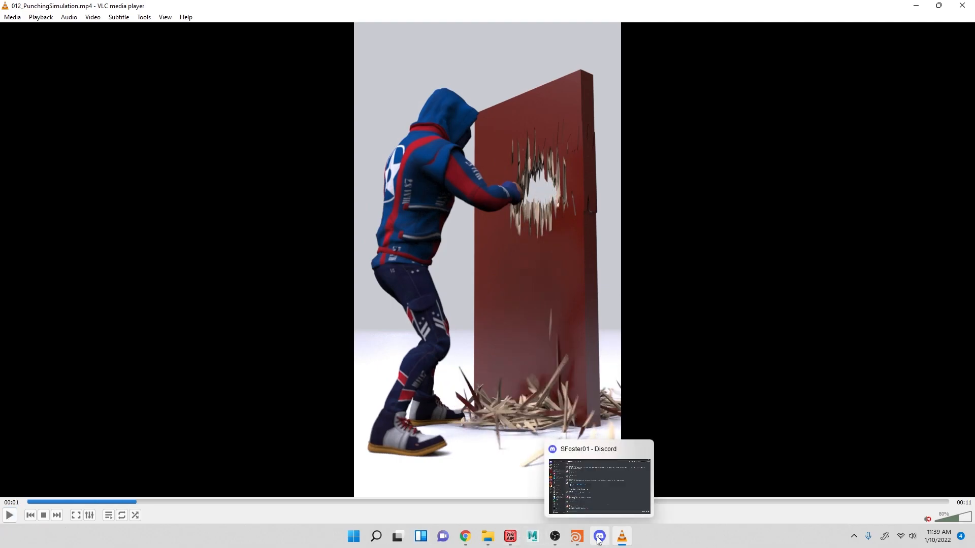
Switch to Houdini, go to the out context and review the Valid Frame Range options of the mantra1 node
mouse_move(508, 538)
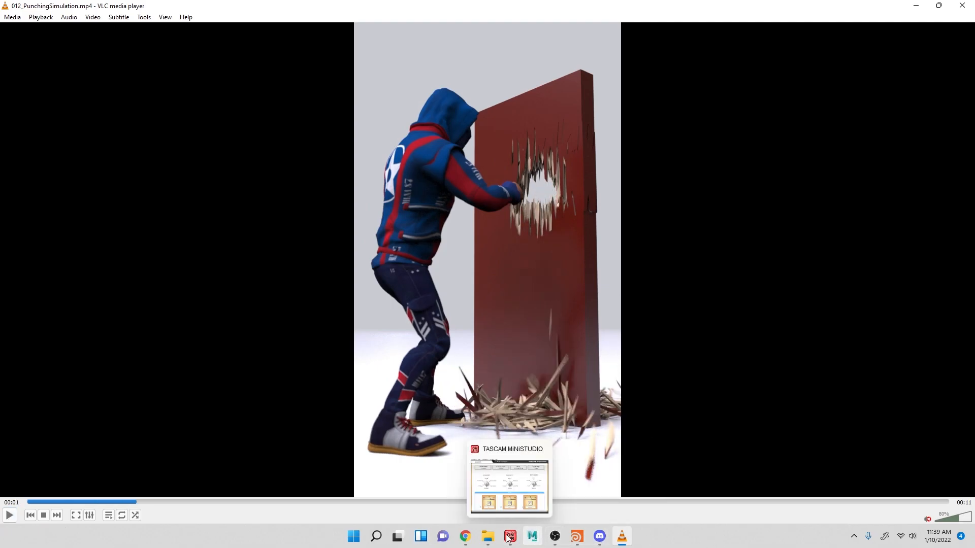
click(577, 537)
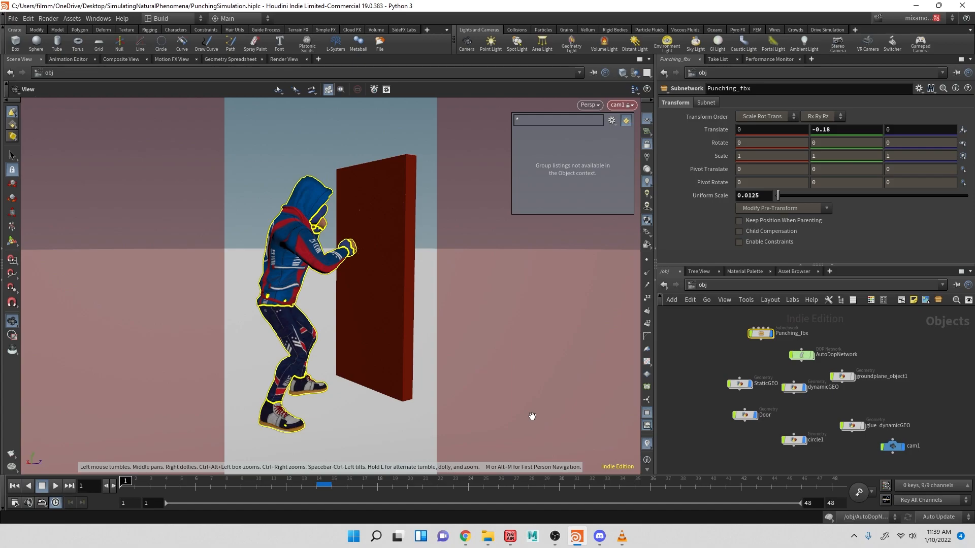
click(723, 285)
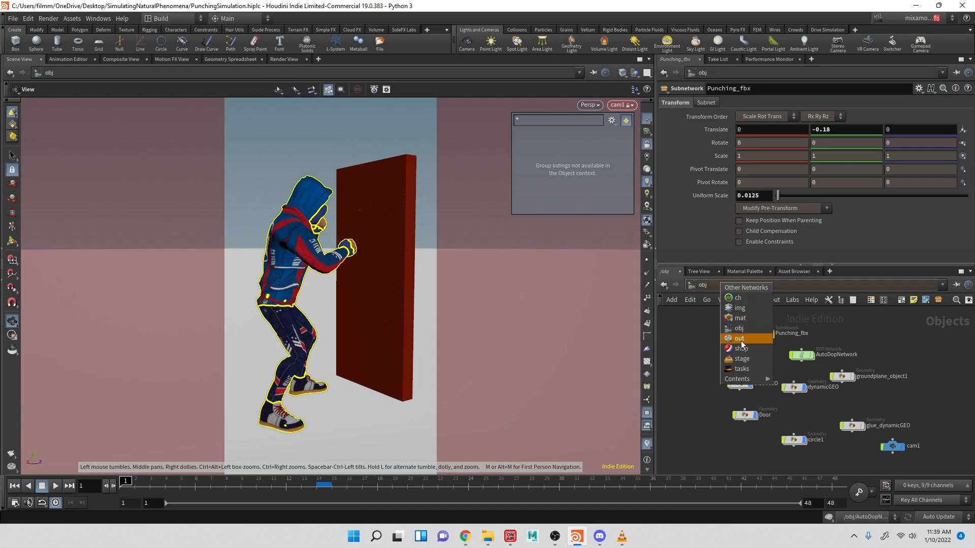
click(741, 339)
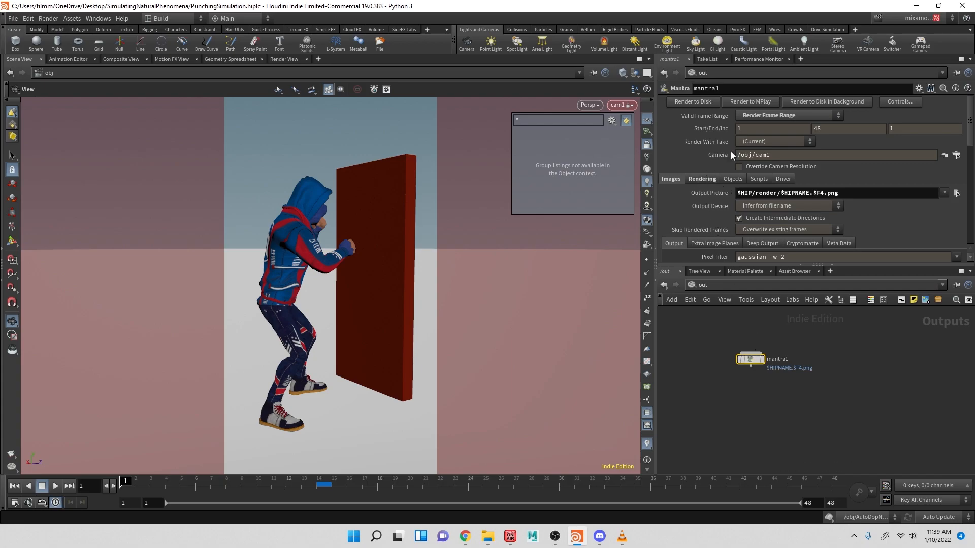
click(769, 117)
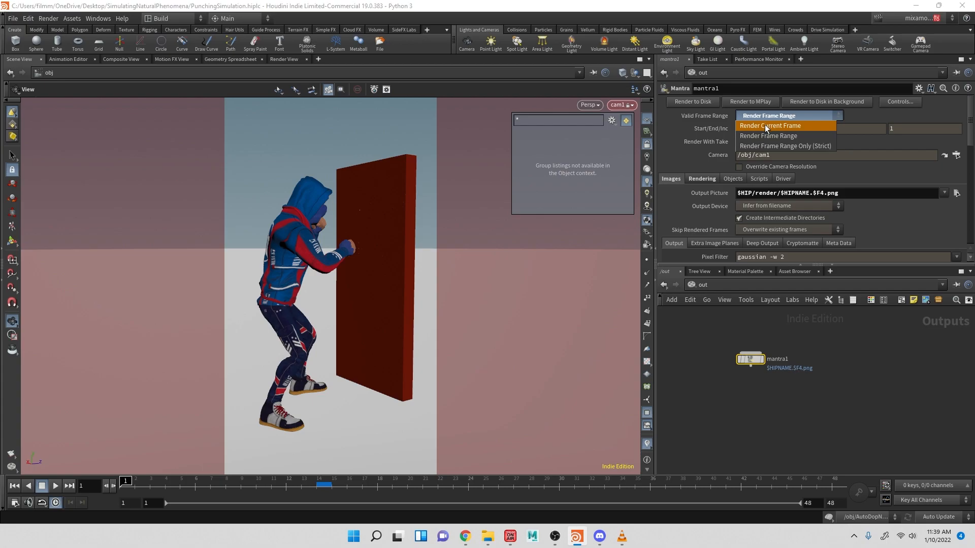
click(765, 120)
click(766, 112)
click(767, 125)
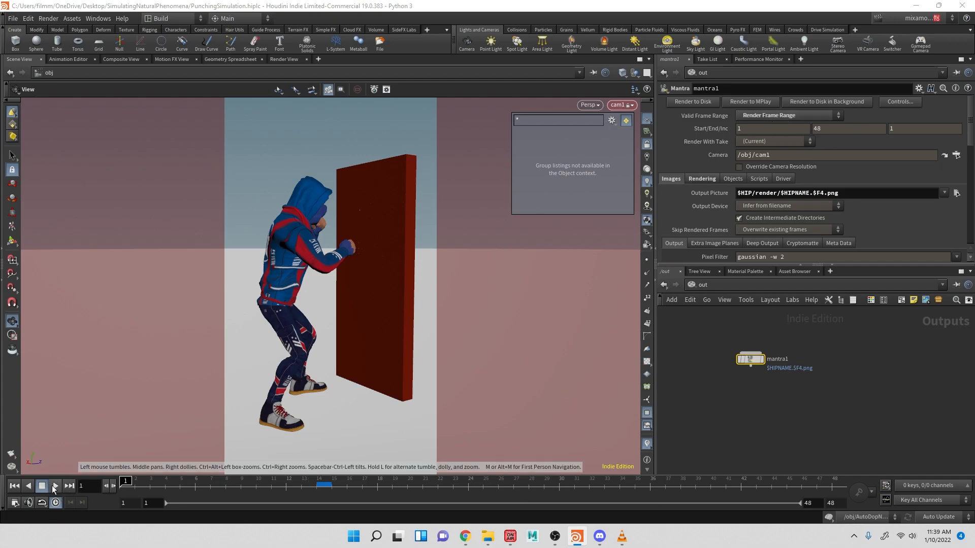
Switch to VLC media player, replay the punch from the start and again from just before impact, and close the player
click(621, 536)
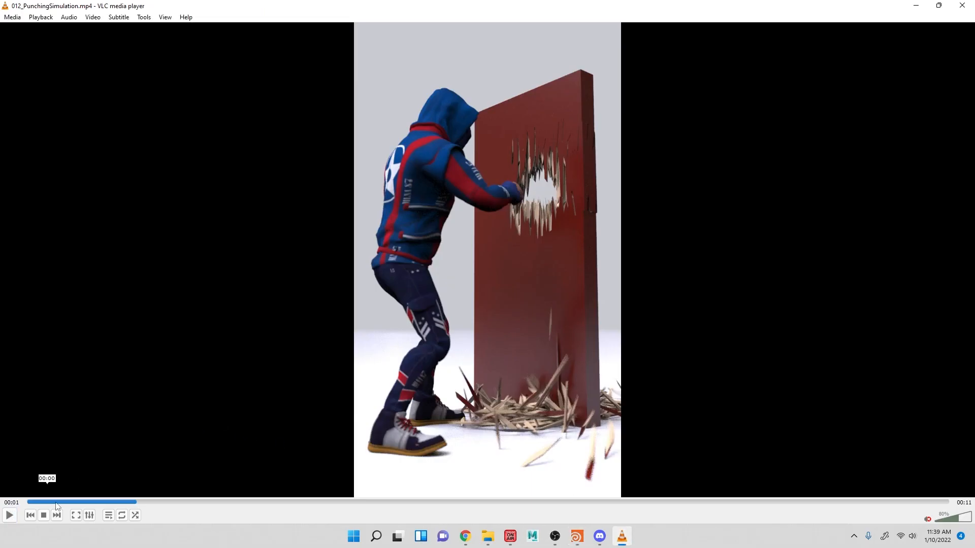
click(28, 502)
click(9, 515)
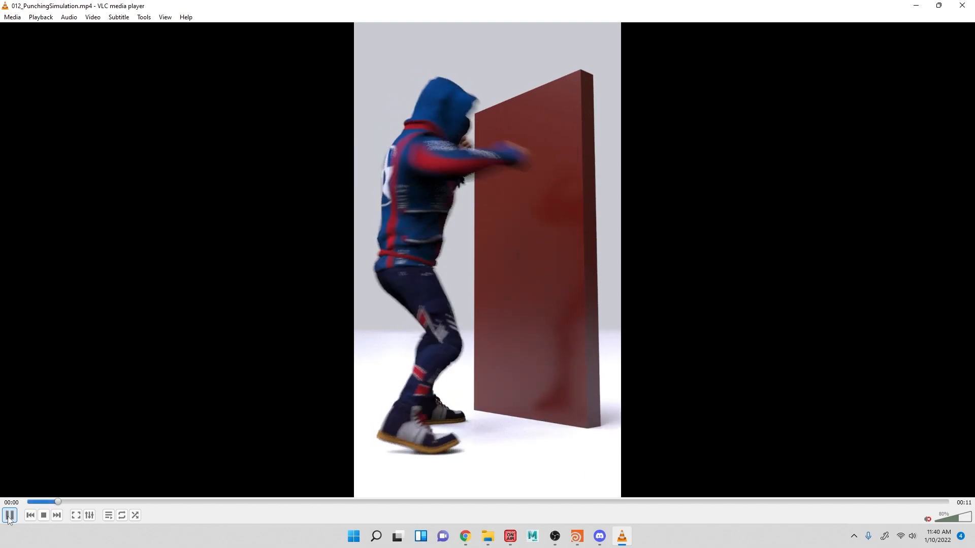
click(9, 516)
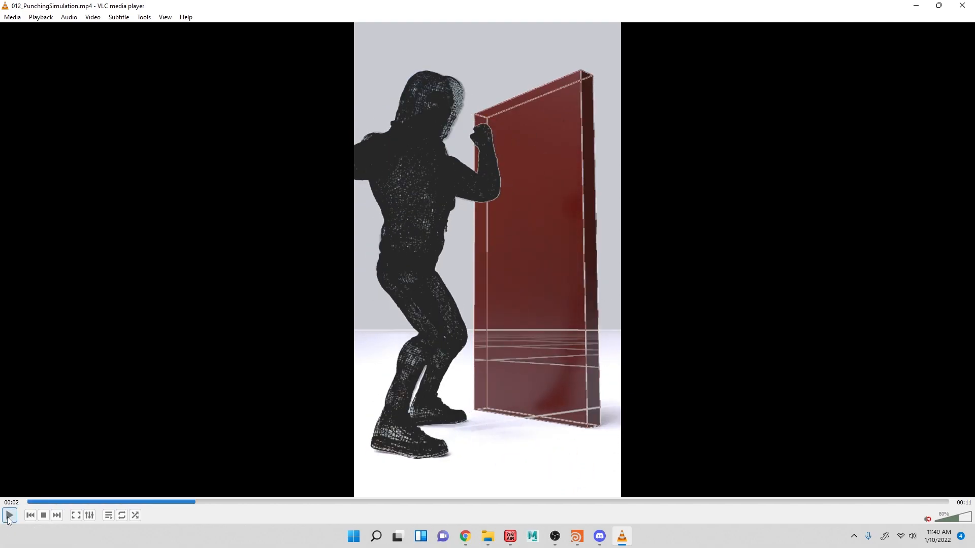
drag(127, 502, 61, 502)
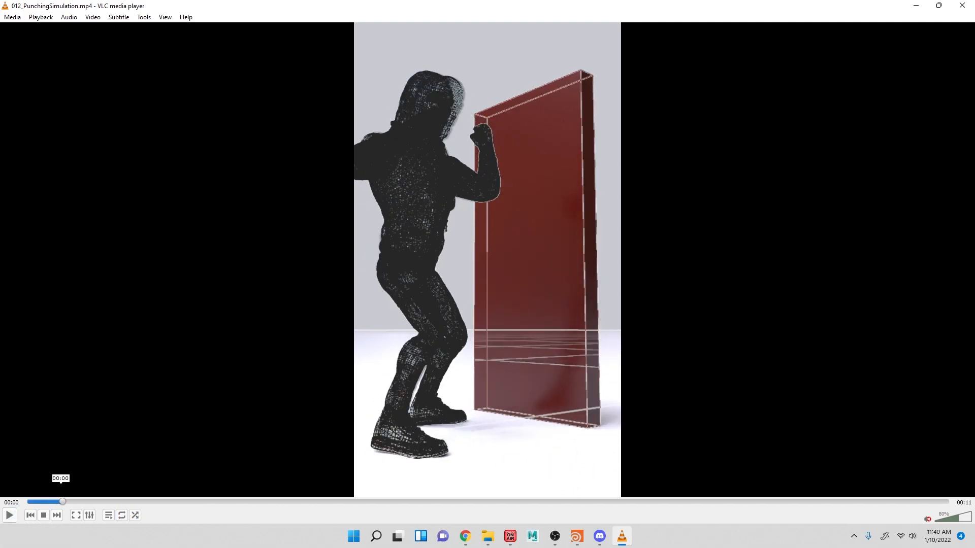
click(10, 516)
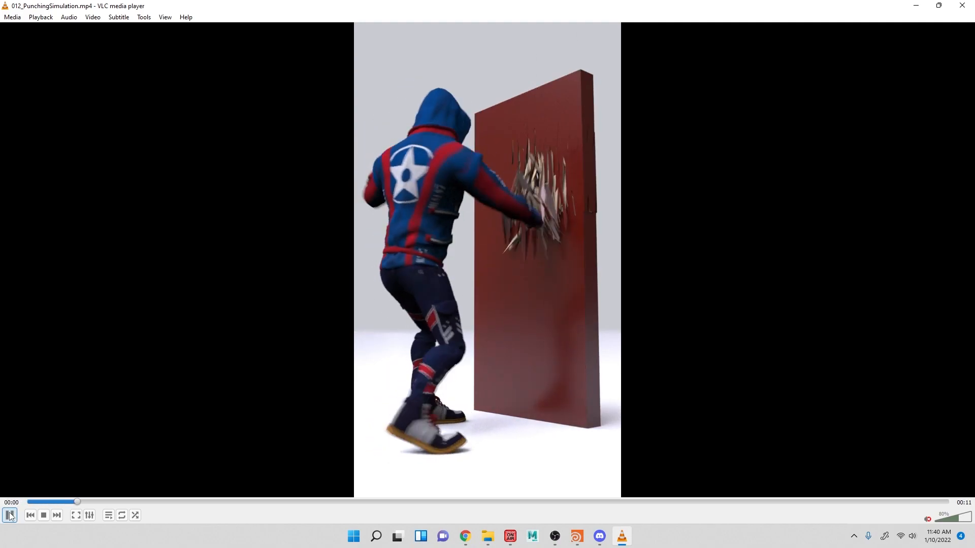
click(9, 515)
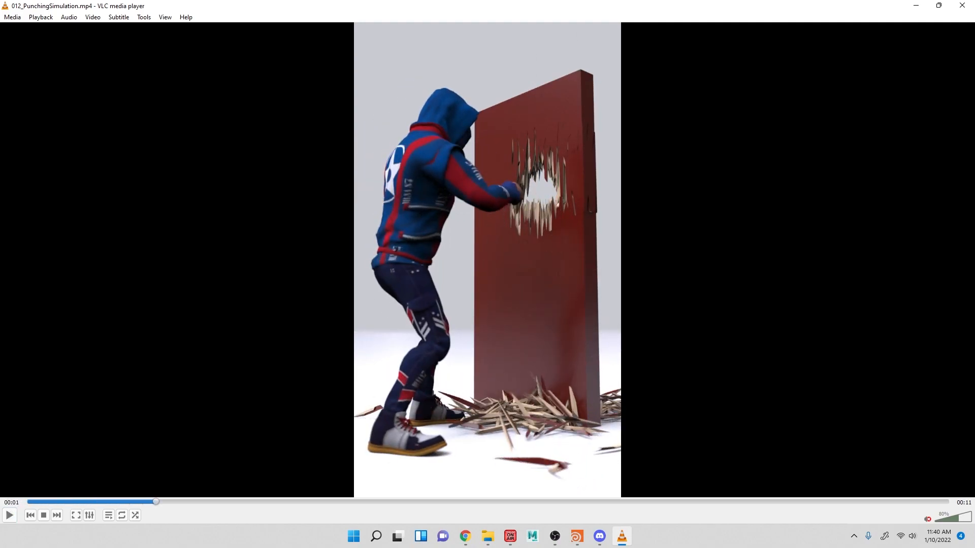
click(961, 6)
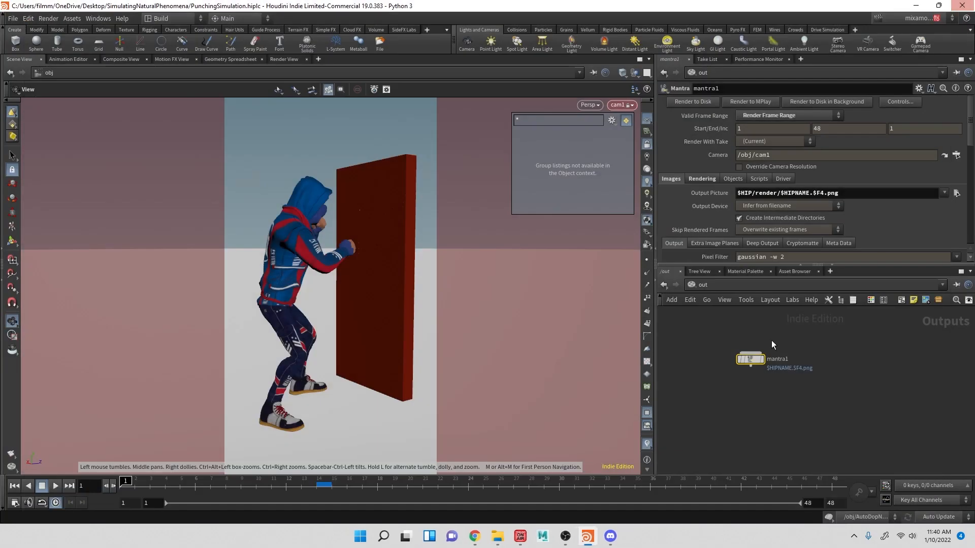